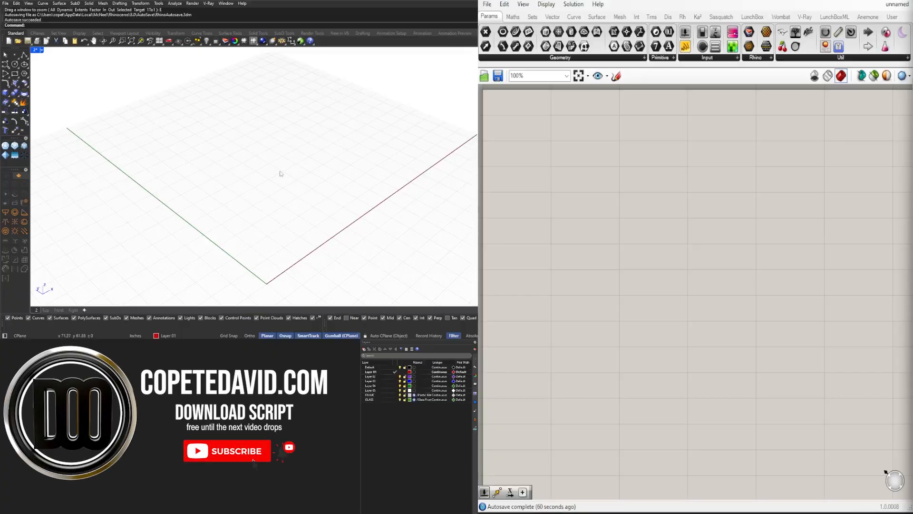
- Add a Construct Point component to the Grasshopper canvas
right_drag(281, 173, 240, 153)
double_click(641, 184)
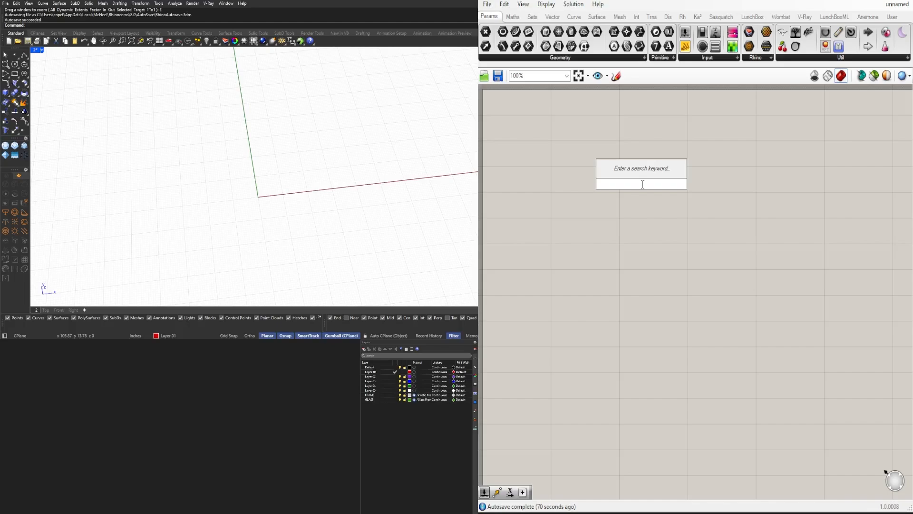
text(POINT)
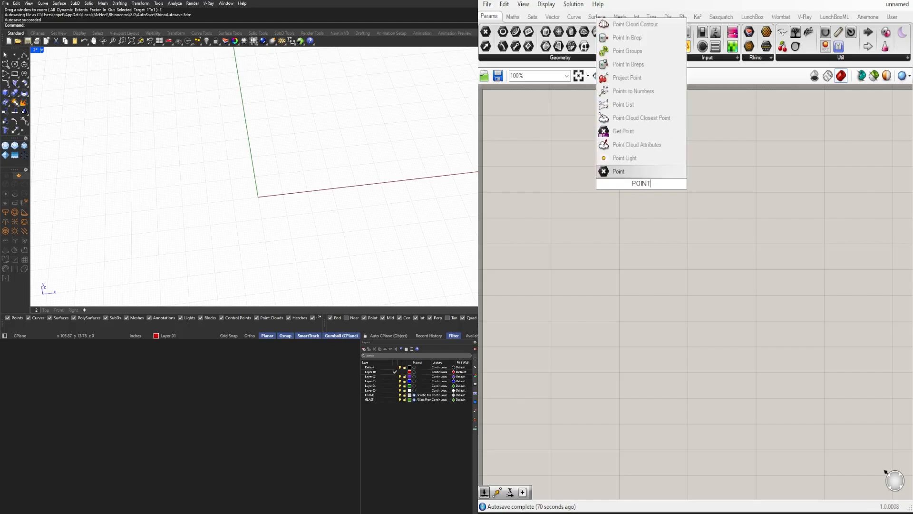
key(BackSpace)
key(BackSpace)
key(BackSpace)
key(BackSpace)
key(BackSpace)
text(CONS)
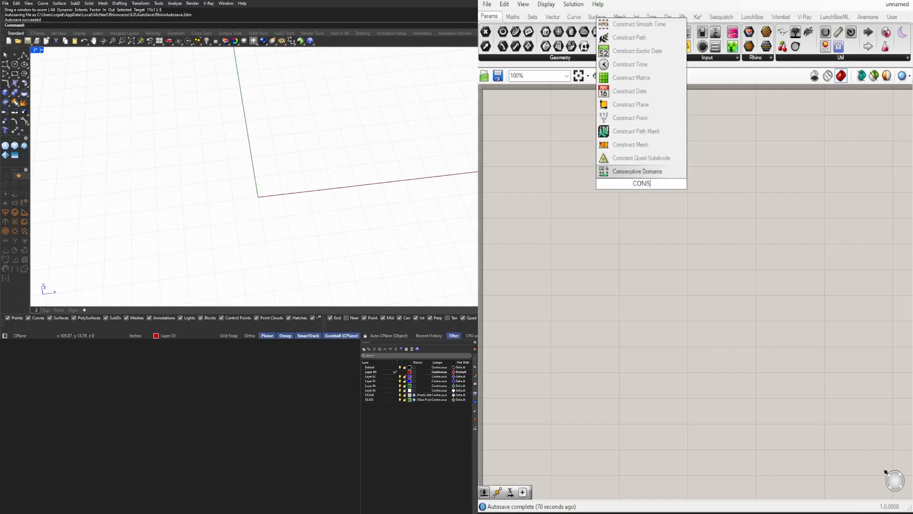
text(TRUCT)
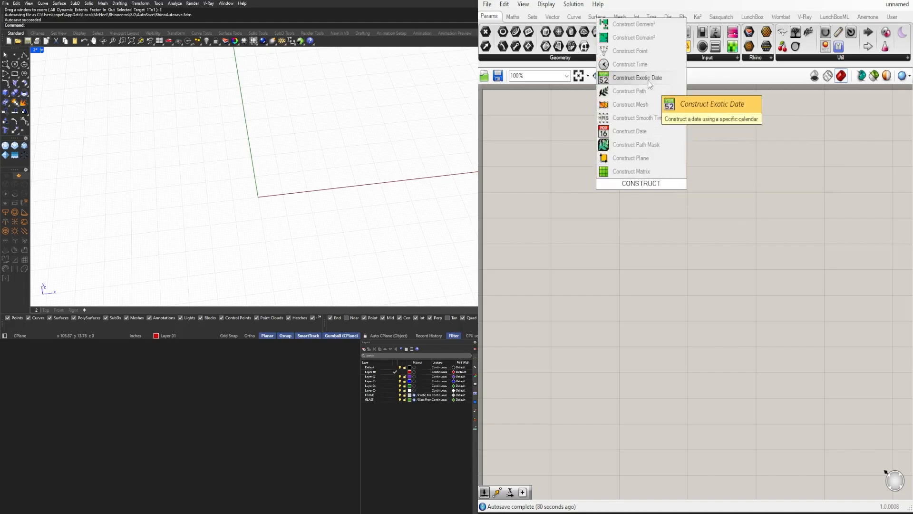
click(647, 51)
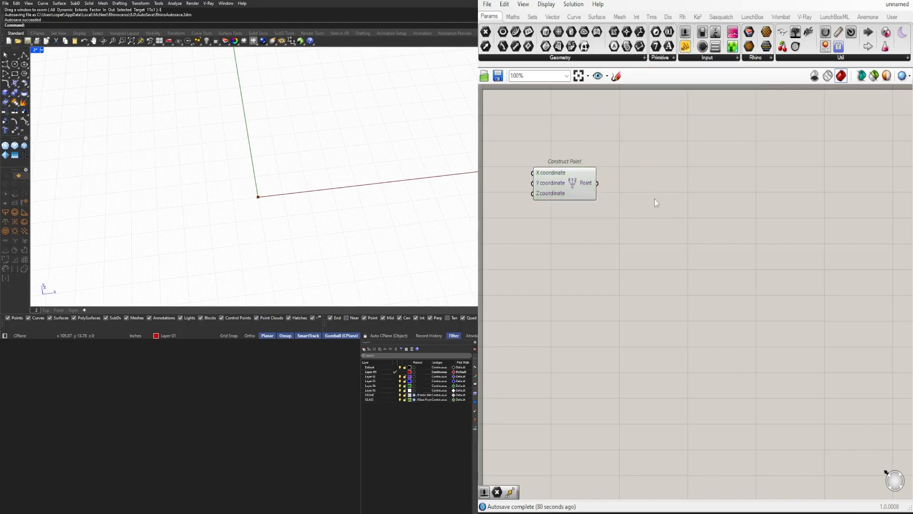
- Add a Point parameter and feed it from the Construct Point component's Point output
double_click(655, 199)
text(POINT)
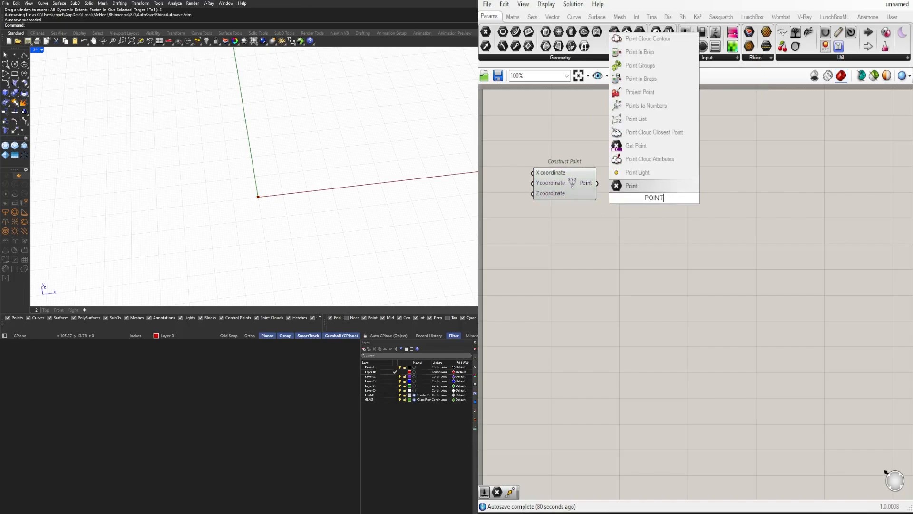
click(633, 185)
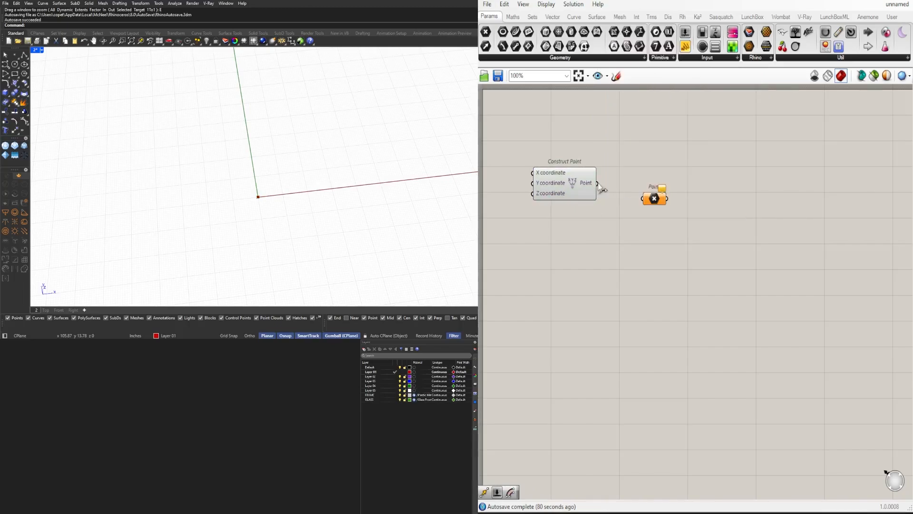
drag(598, 183, 667, 185)
click(720, 231)
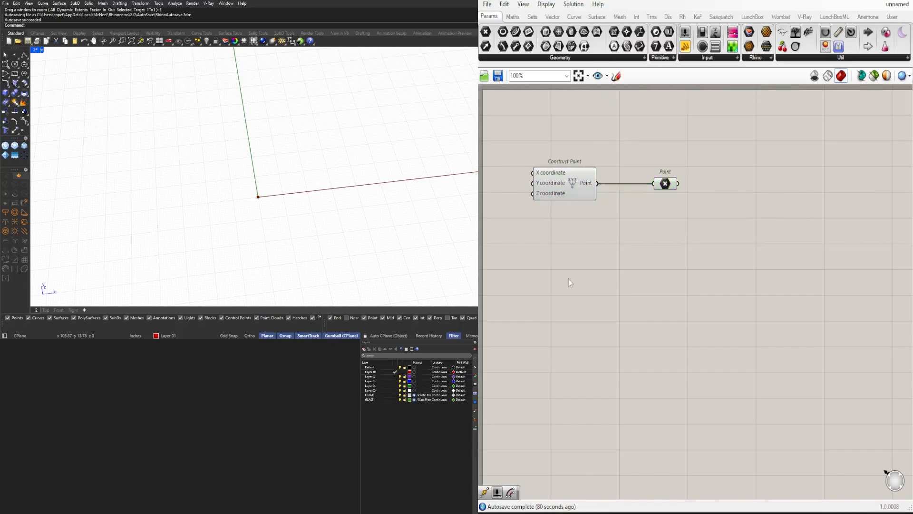
- Add a Move component and place it beyond the Point parameter
scroll(246, 196, up, 9)
right_drag(247, 205, 221, 222)
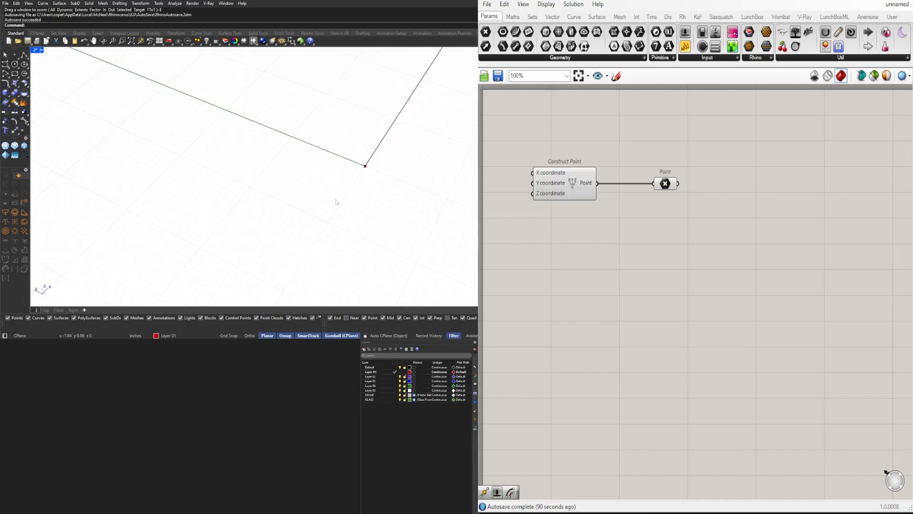
double_click(755, 233)
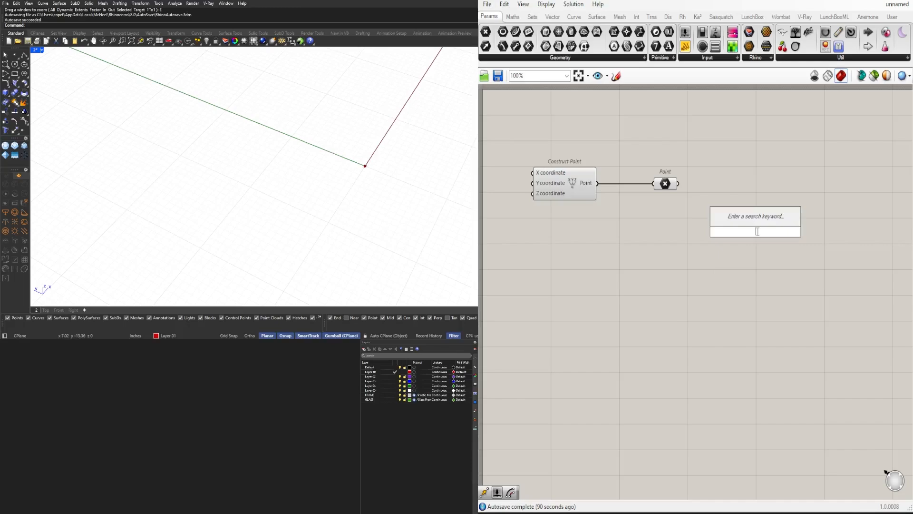
text(move)
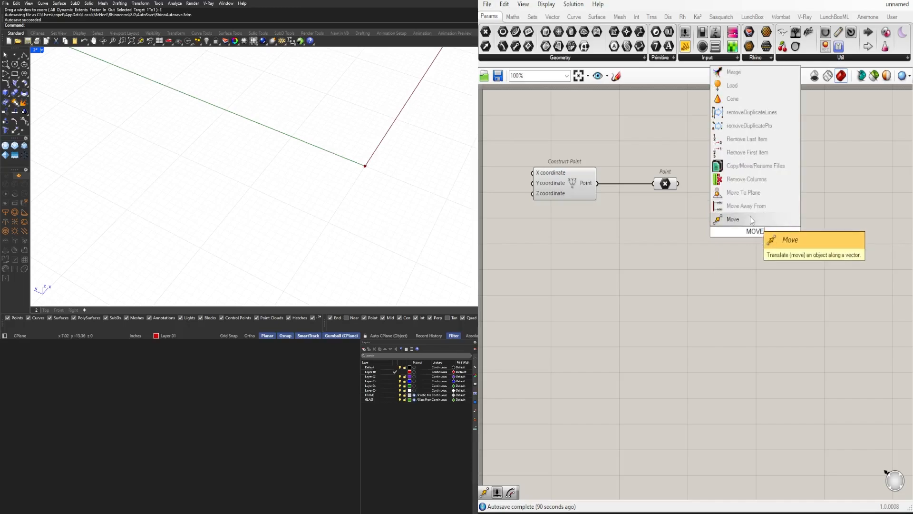
click(760, 220)
drag(760, 225, 791, 182)
- Add a Unit Y vector wired to the Move component's Motion input, and connect the Point parameter to its Geometry input
click(697, 196)
double_click(698, 196)
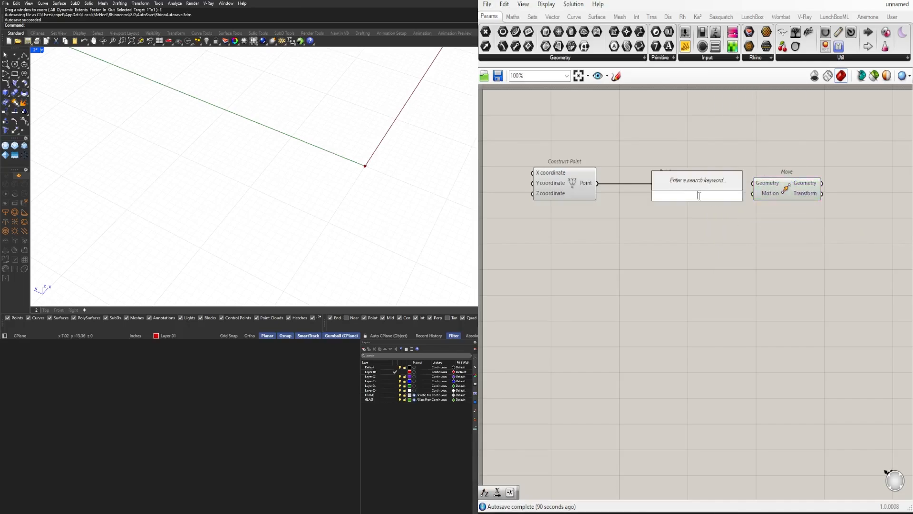
text(y)
click(706, 187)
drag(715, 197, 743, 212)
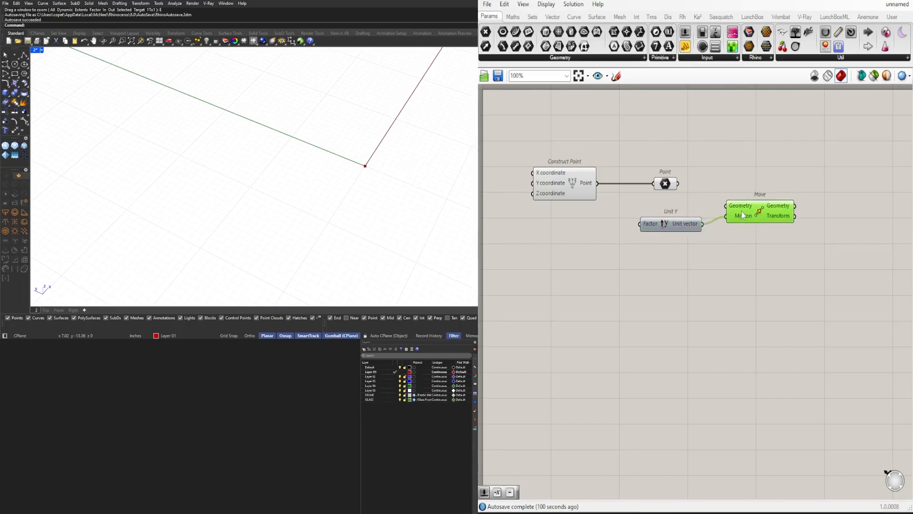
drag(678, 183, 749, 186)
- Create a number slider with value 10.00 and connect it to the Unit Y Factor input
double_click(523, 239)
text(10.0)
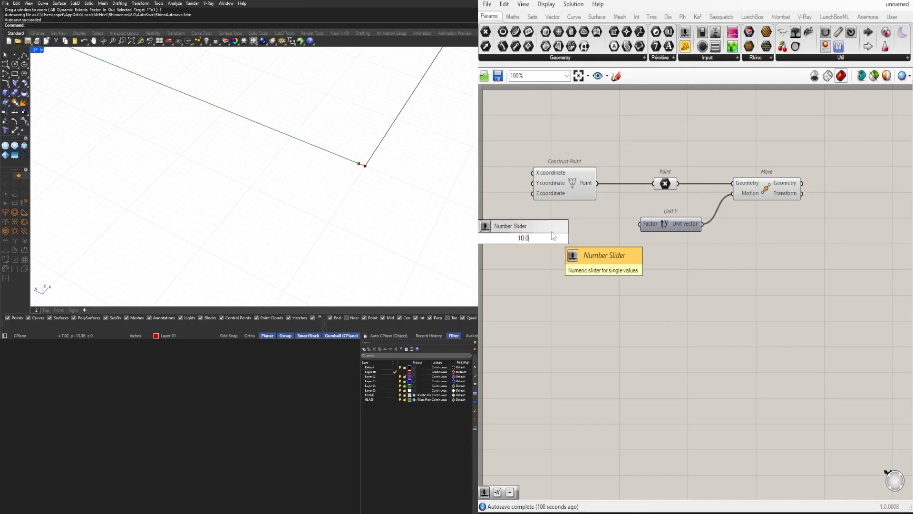
key(Return)
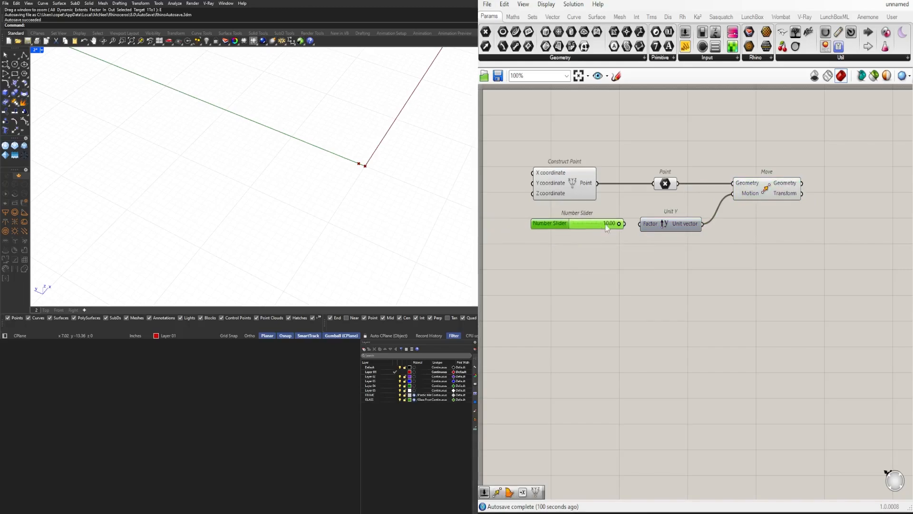
drag(628, 224, 652, 220)
drag(764, 188, 761, 188)
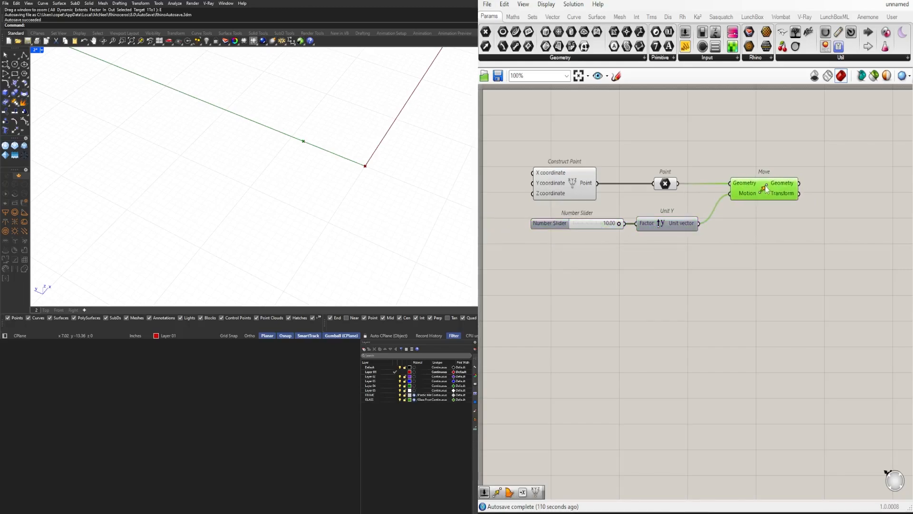
click(557, 267)
- Add a Rotate component beyond the Move component and shift Move down level with Unit Y
right_drag(330, 167, 276, 165)
drag(751, 193, 750, 203)
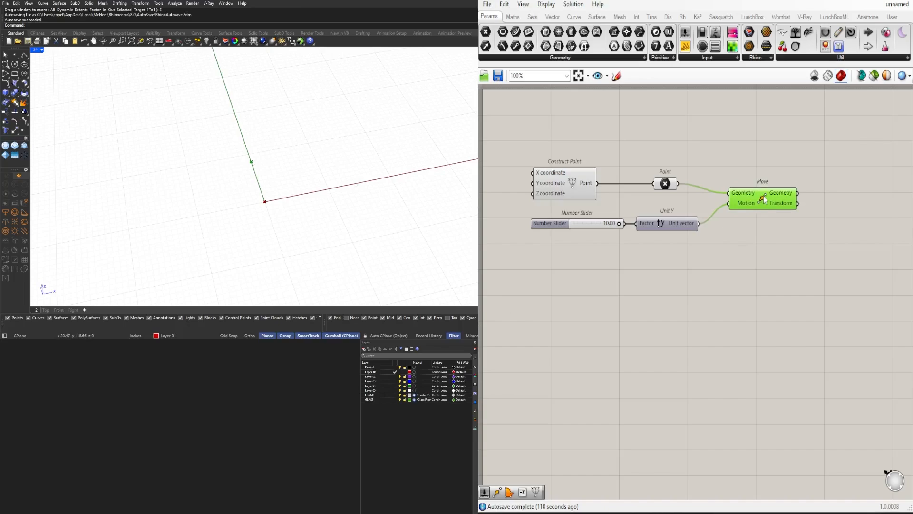
right_drag(749, 207, 675, 230)
mouse_move(686, 229)
mouse_down()
mouse_move(708, 251)
mouse_move(702, 222)
mouse_up()
double_click(730, 272)
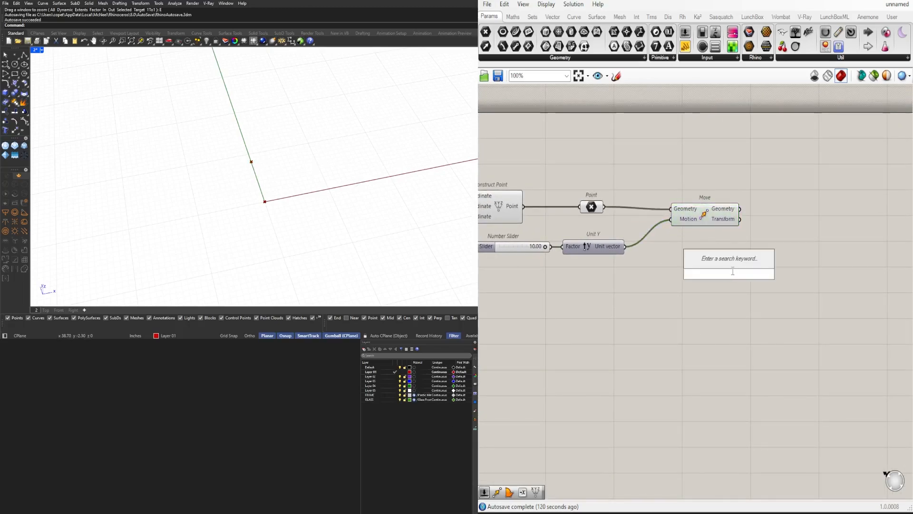
text(ROTATE)
key(Return)
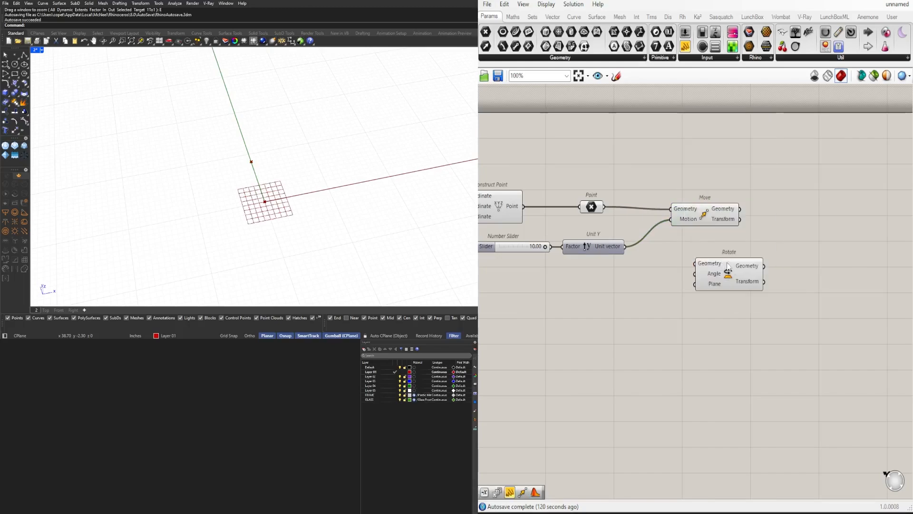
drag(744, 270, 789, 217)
drag(714, 219, 708, 245)
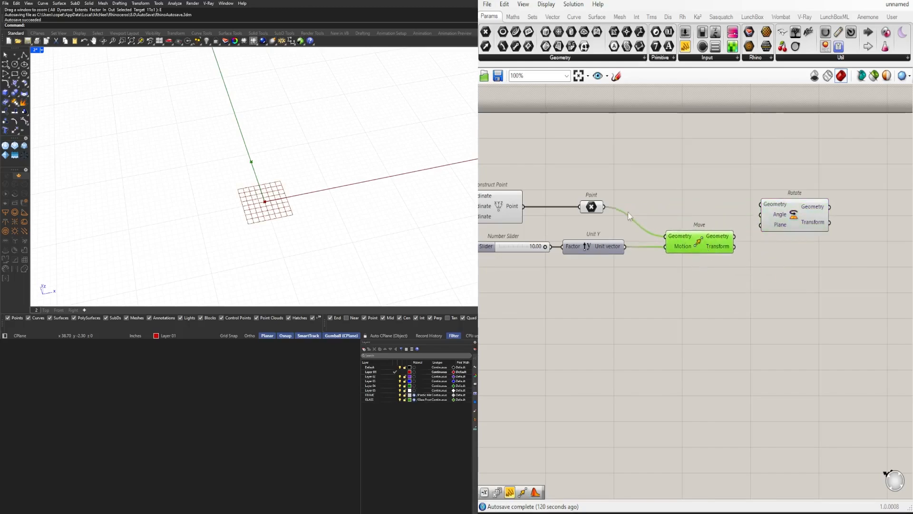
- Connect the Point parameter to Rotate's Plane input and Move's Geometry output to Rotate's Geometry input
drag(603, 207, 827, 205)
click(591, 206)
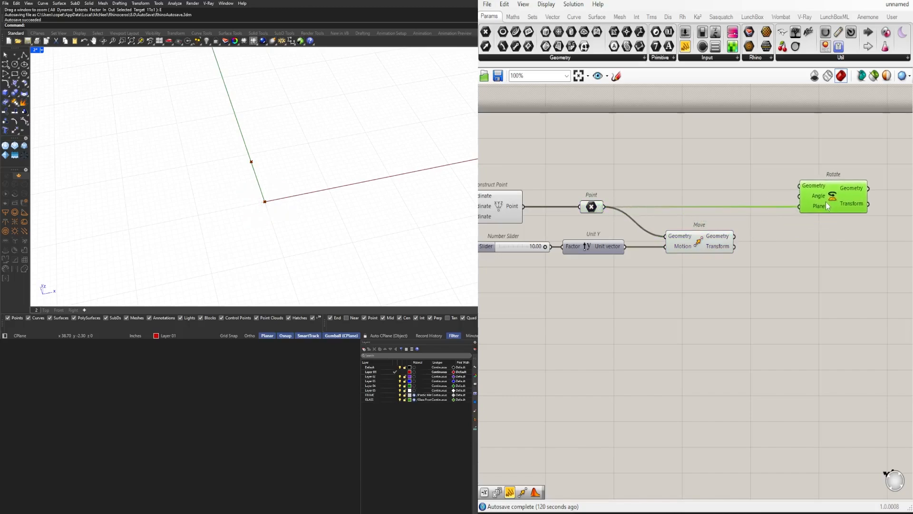
click(721, 242)
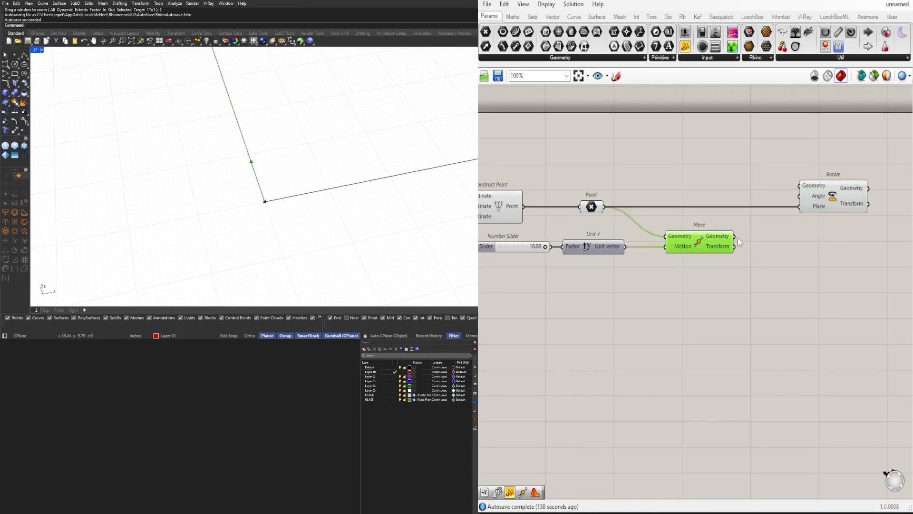
drag(735, 236, 800, 185)
- Set the Rotate component's Angle input to Degrees
right_click(823, 201)
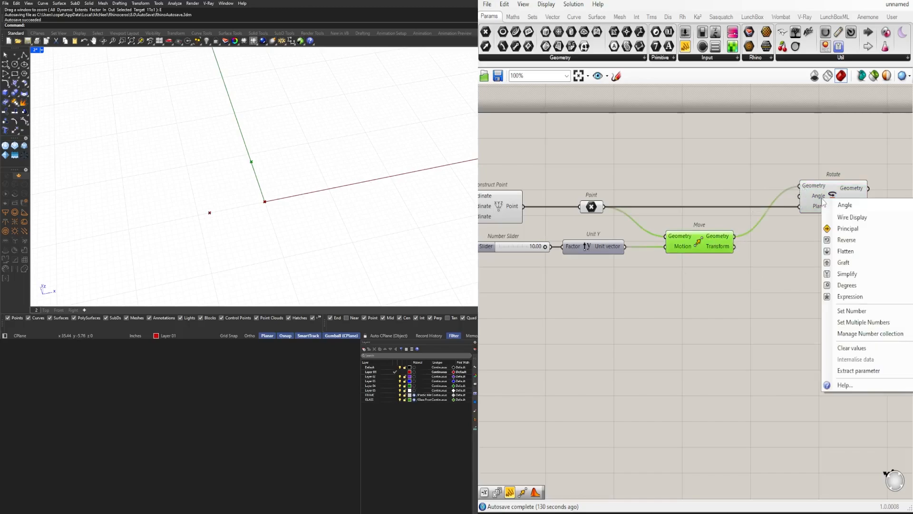
click(847, 284)
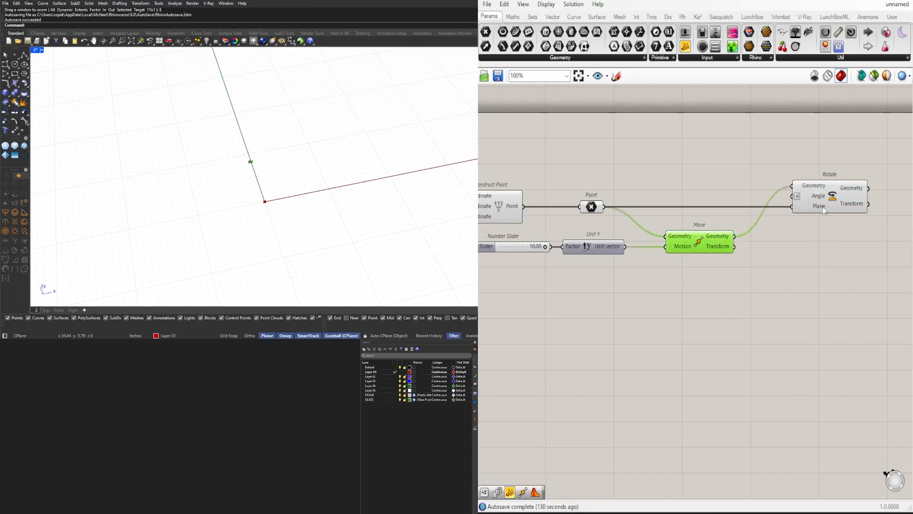
click(676, 176)
- Add a panel containing 360 above the component chain
scroll(675, 181, down, 2)
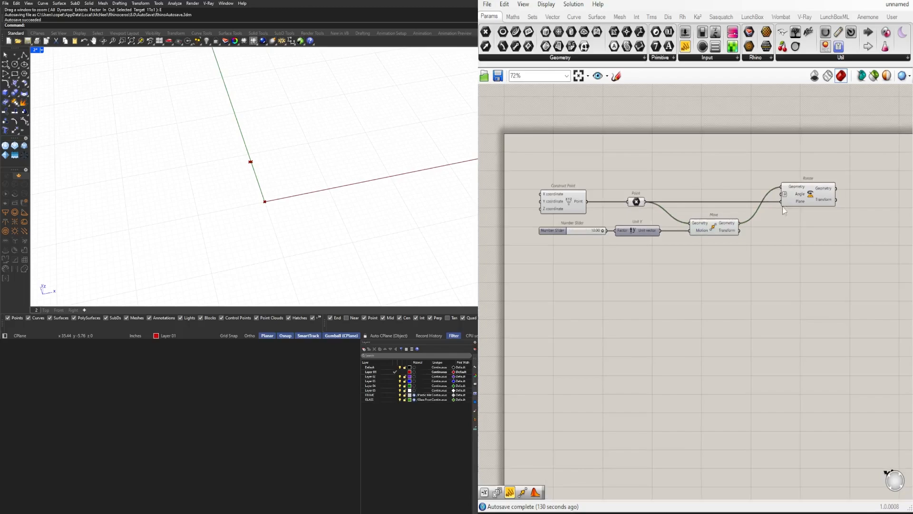
double_click(670, 195)
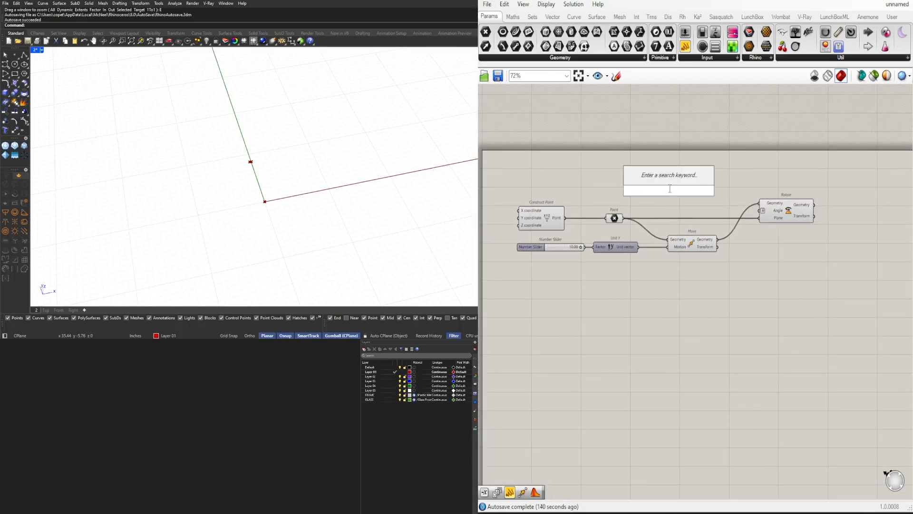
text(")
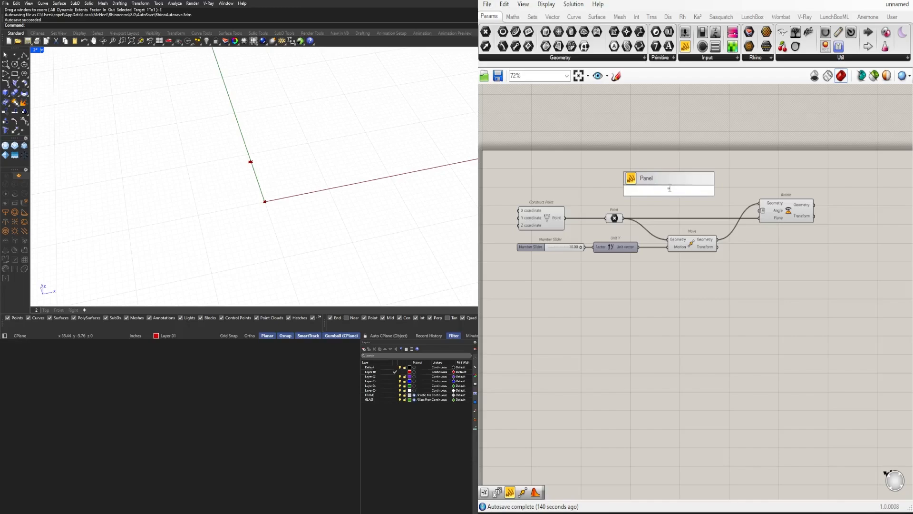
text(360)
key(Return)
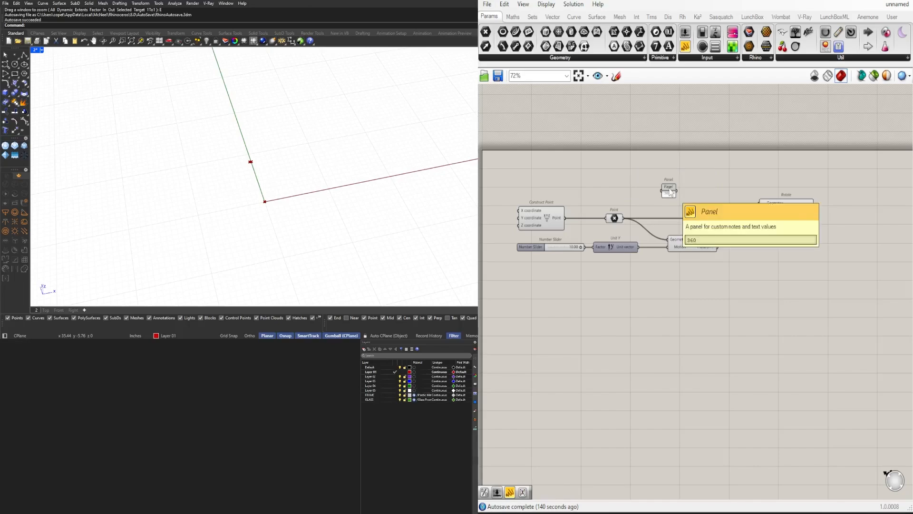
- Add a second panel containing 8 and place it directly below the 360 panel
scroll(675, 191, up, 3)
click(677, 190)
double_click(676, 238)
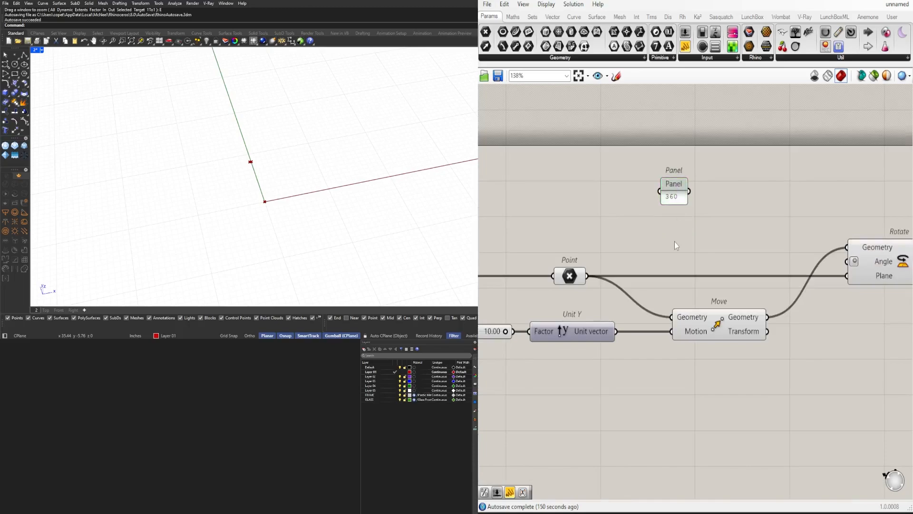
text(Panel)
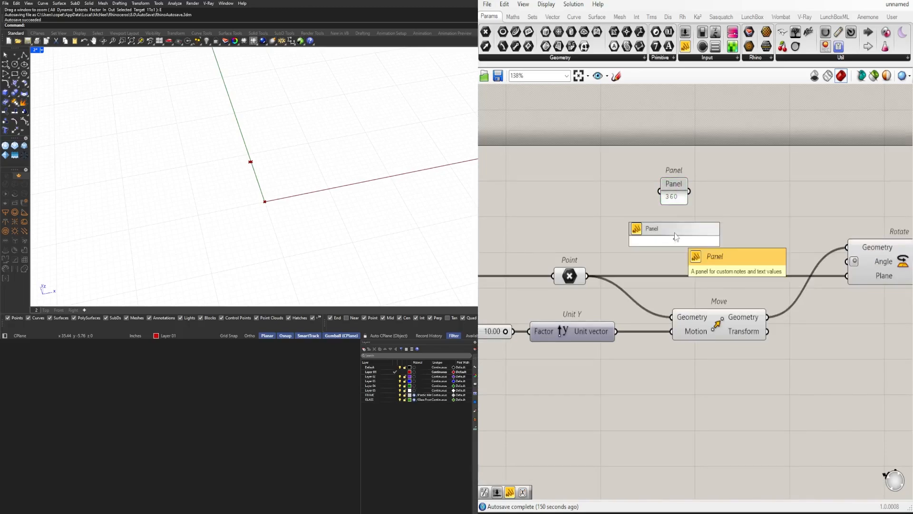
key(Return)
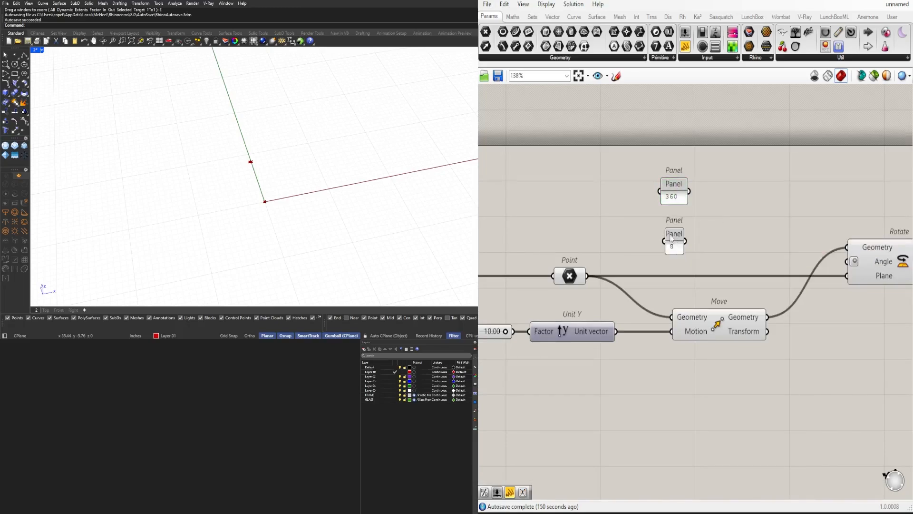
click(679, 236)
drag(679, 236, 678, 225)
- Move the Rotate component farther from Move and add a Division component beside the two panels
scroll(747, 232, down, 2)
right_drag(748, 232, 671, 244)
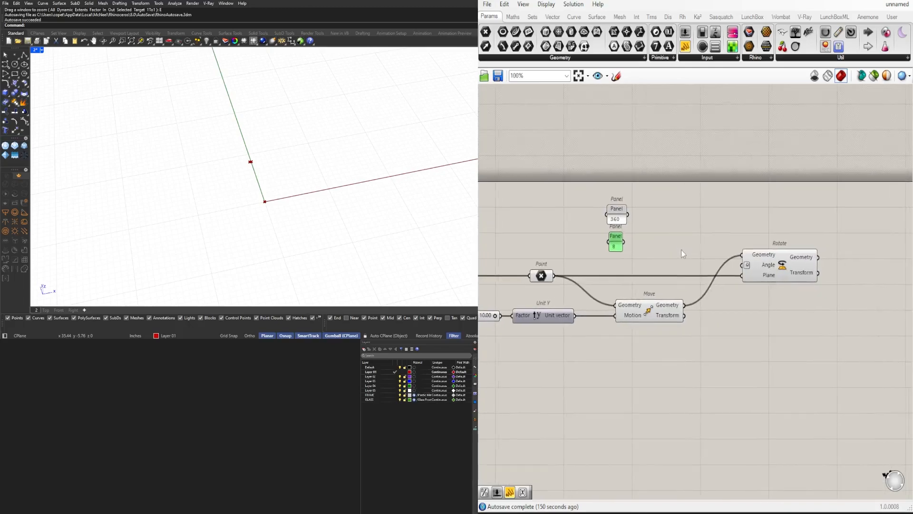
drag(780, 264, 814, 264)
click(692, 226)
double_click(692, 226)
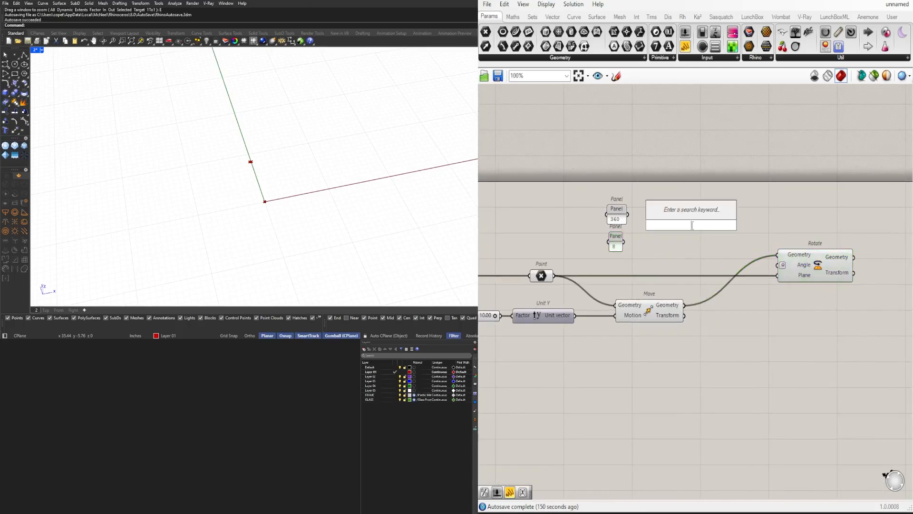
text(/)
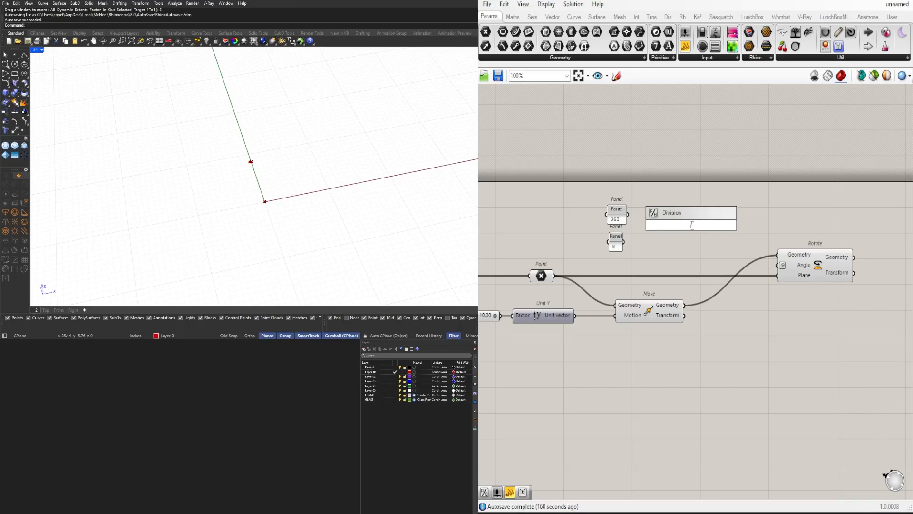
key(Return)
scroll(650, 215, up, 2)
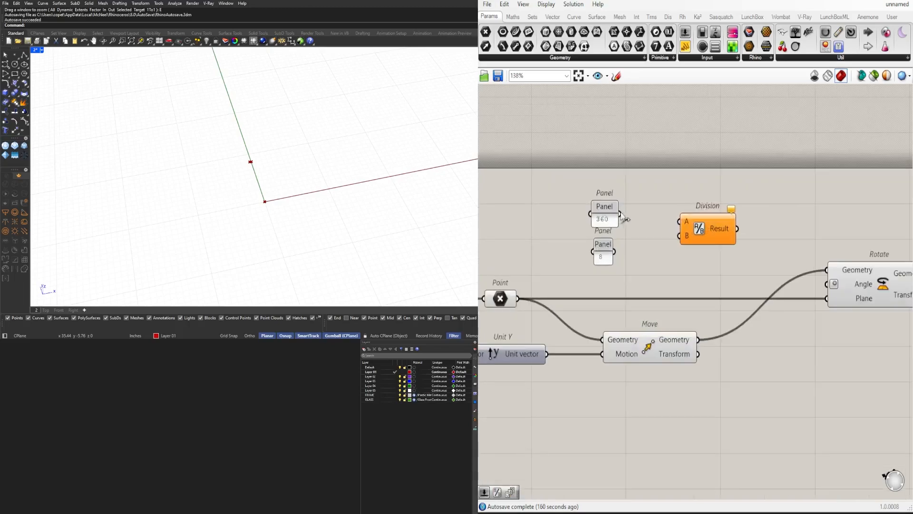
- Connect the 360 panel to the Division component's A input and the 8 panel to its B input, then place Division closer to the panels
drag(620, 214, 683, 226)
drag(615, 252, 680, 236)
drag(702, 237, 661, 230)
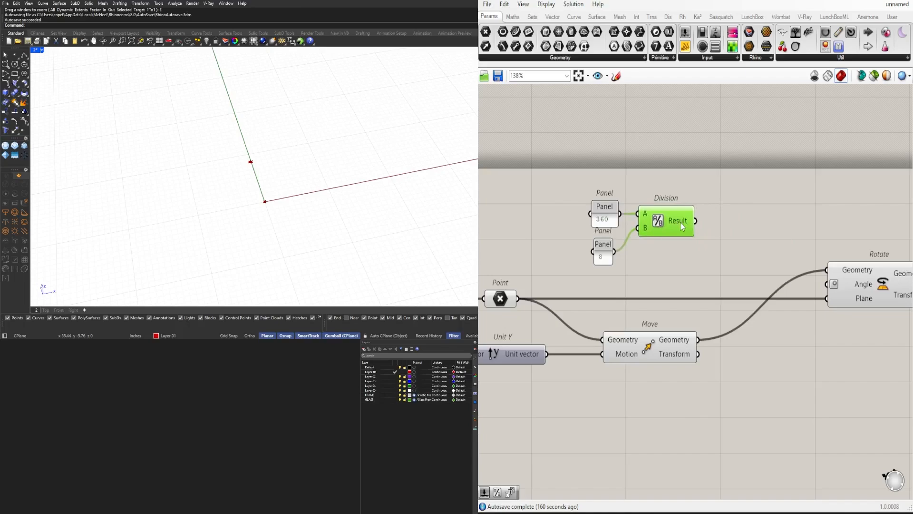
- Move the Rotate component farther away and add a Series component between Division and Rotate
scroll(689, 240, down, 2)
right_drag(738, 268, 634, 284)
drag(692, 293, 738, 289)
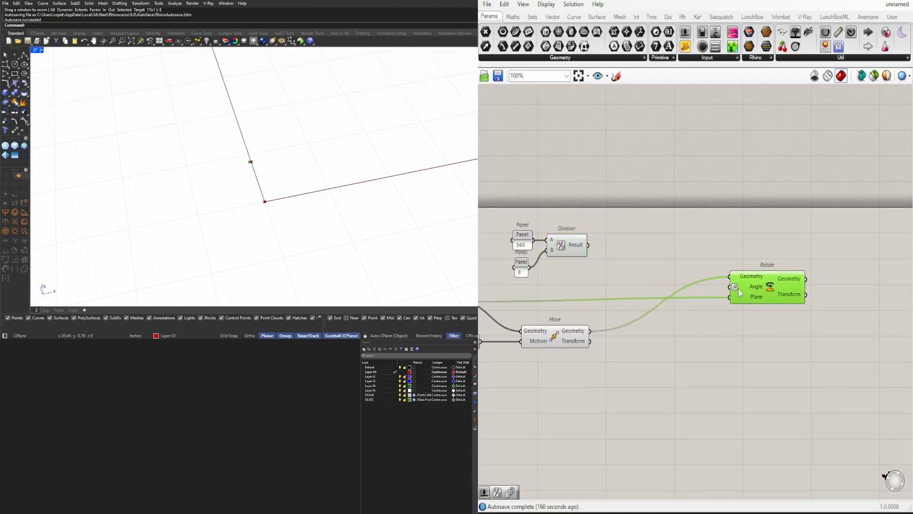
click(686, 268)
click(564, 246)
double_click(651, 255)
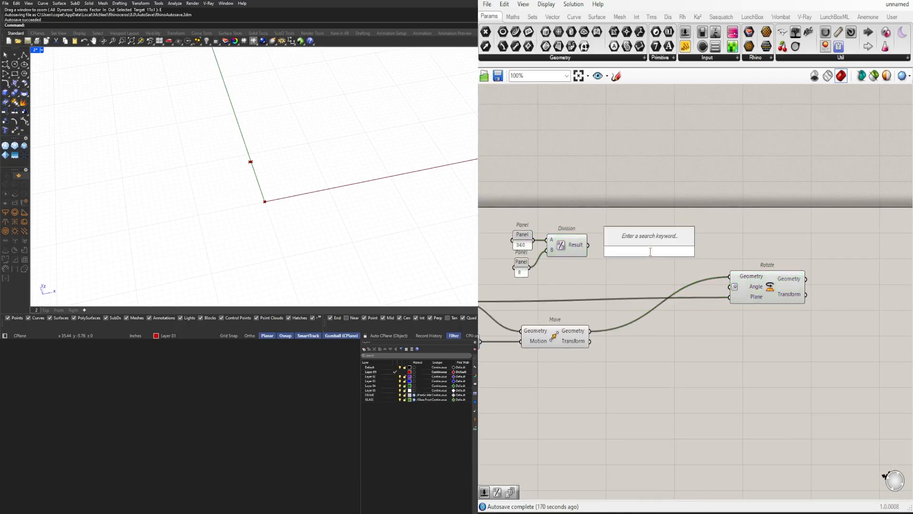
text(seri)
click(637, 228)
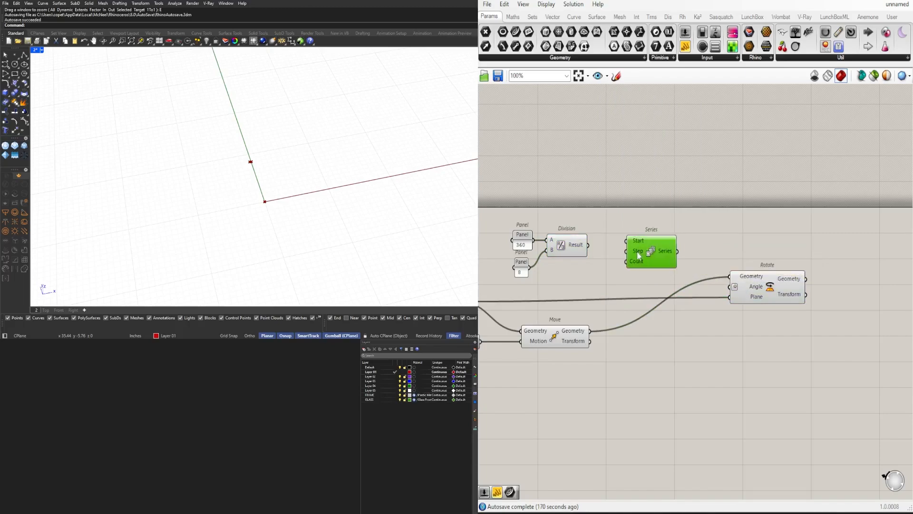
drag(638, 256, 639, 249)
- Connect the Division result to the Series component's Step input and the 8 panel to its Count input
click(582, 251)
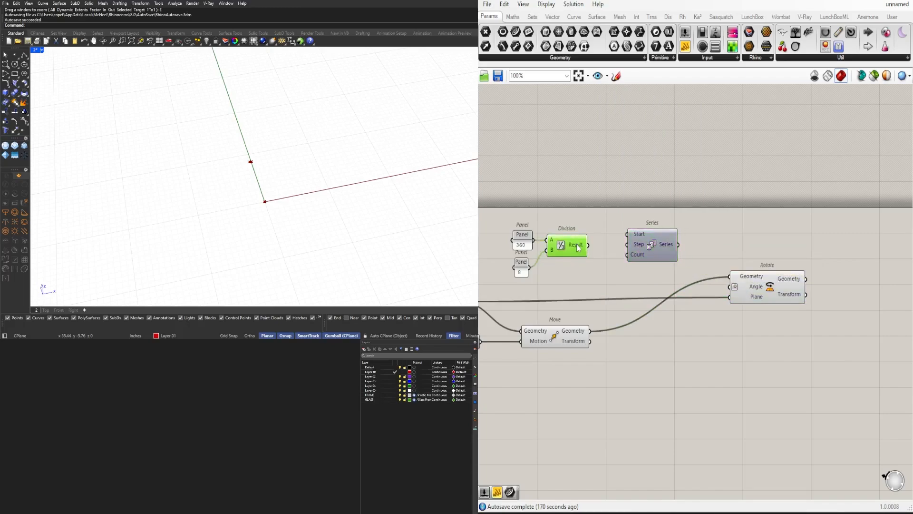
drag(588, 245, 625, 263)
click(555, 284)
drag(529, 267, 621, 269)
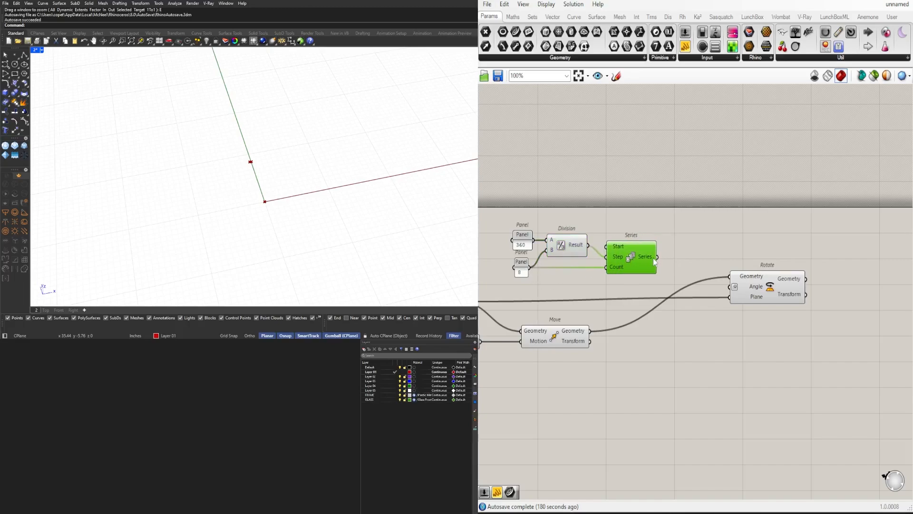
- Connect the Series output to the Rotate component's Angle input
mouse_move(654, 260)
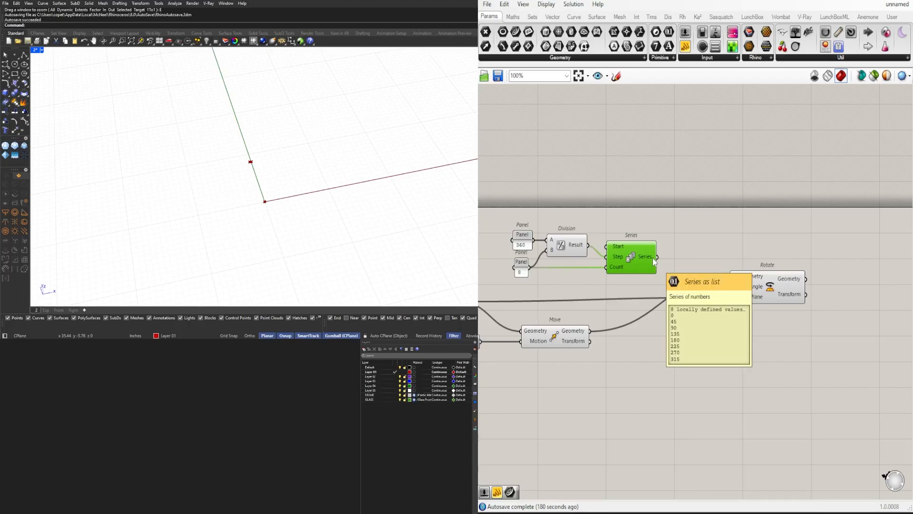
drag(653, 258, 730, 287)
click(759, 291)
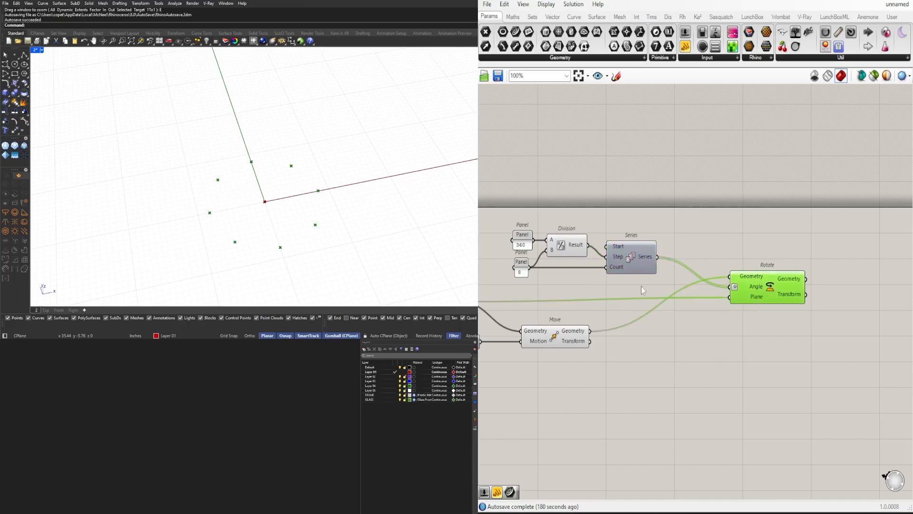
- Try a value of 10 in the count panel, and set it back to 8
scroll(566, 268, up, 3)
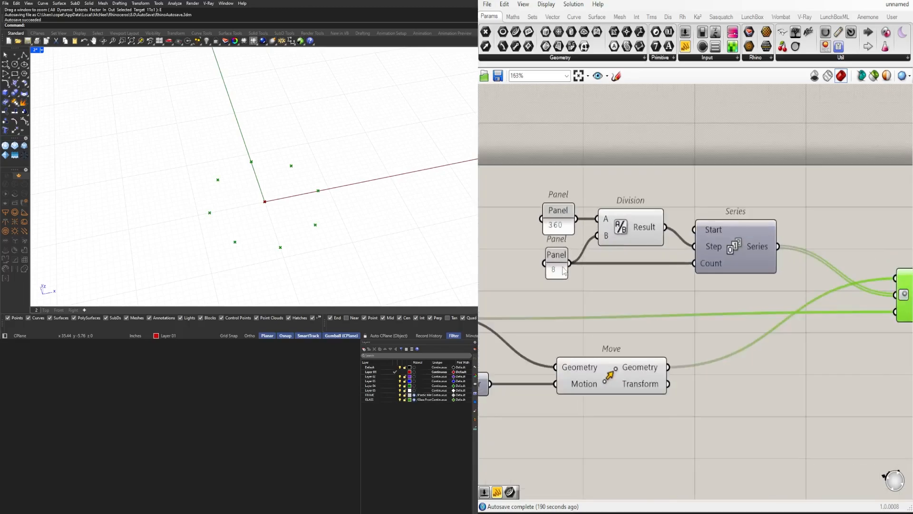
double_click(561, 269)
text(10)
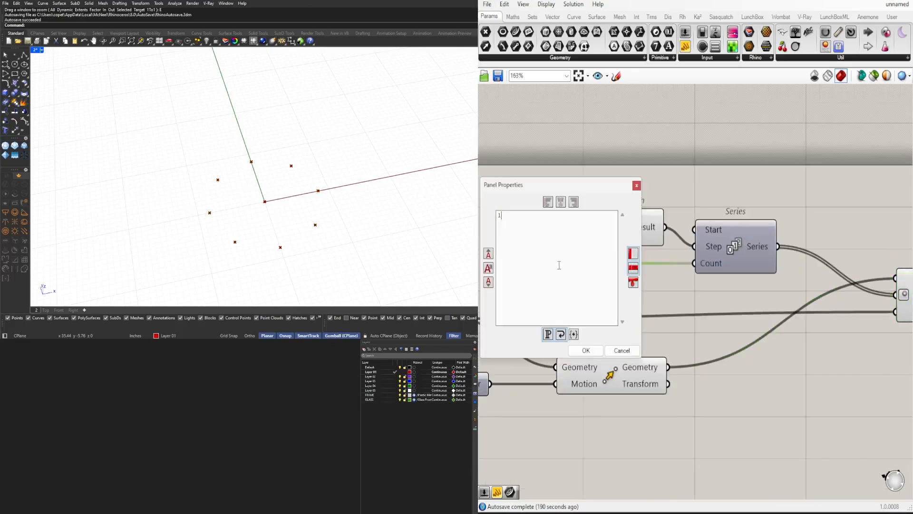
click(586, 350)
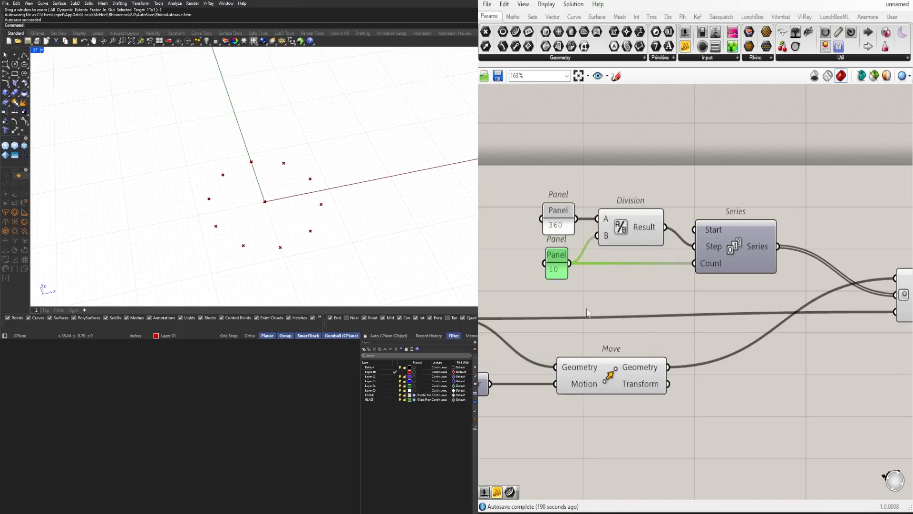
double_click(554, 272)
text(8)
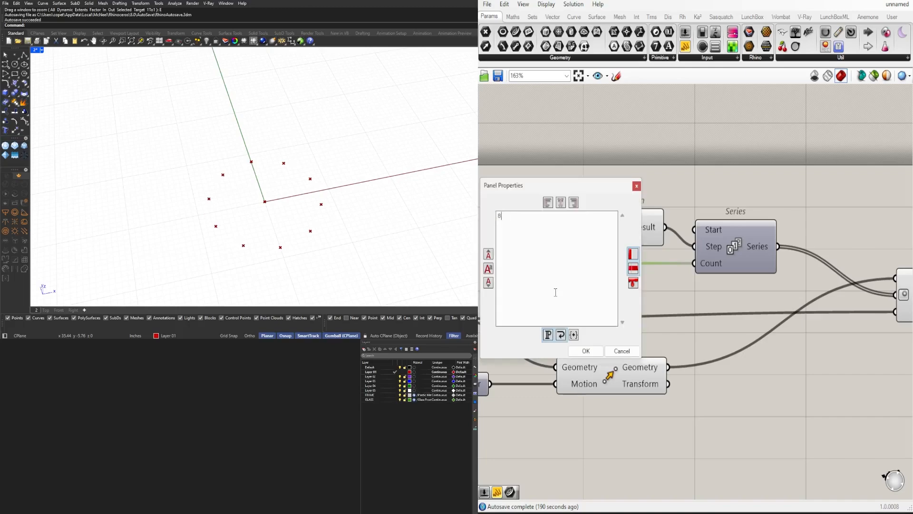
click(585, 350)
- Compact the layout by placing the panels, Division and Series above the Point and Move components and bringing Rotate closer to them
scroll(592, 343, down, 3)
right_drag(760, 354, 632, 323)
drag(684, 295, 659, 296)
click(633, 250)
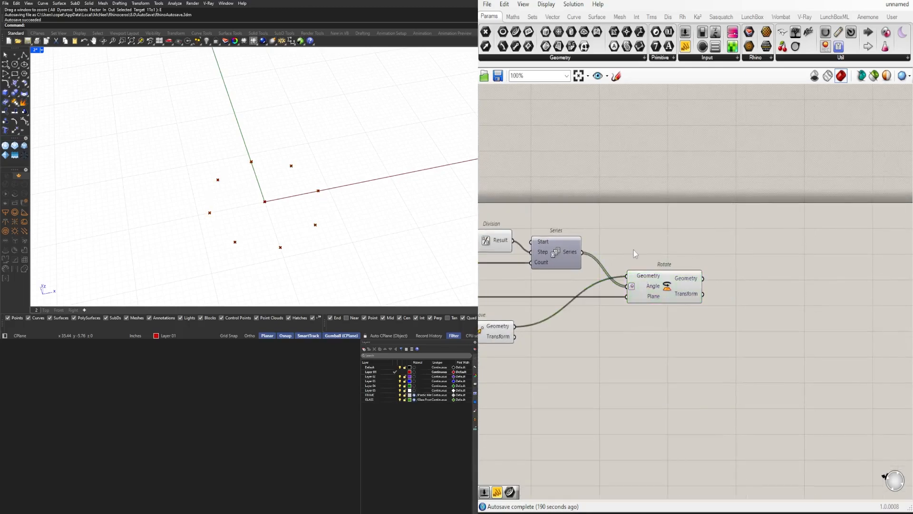
right_drag(567, 249, 680, 242)
scroll(681, 243, down, 2)
drag(589, 212, 624, 254)
scroll(656, 239, up, 1)
click(669, 244)
drag(753, 276, 704, 280)
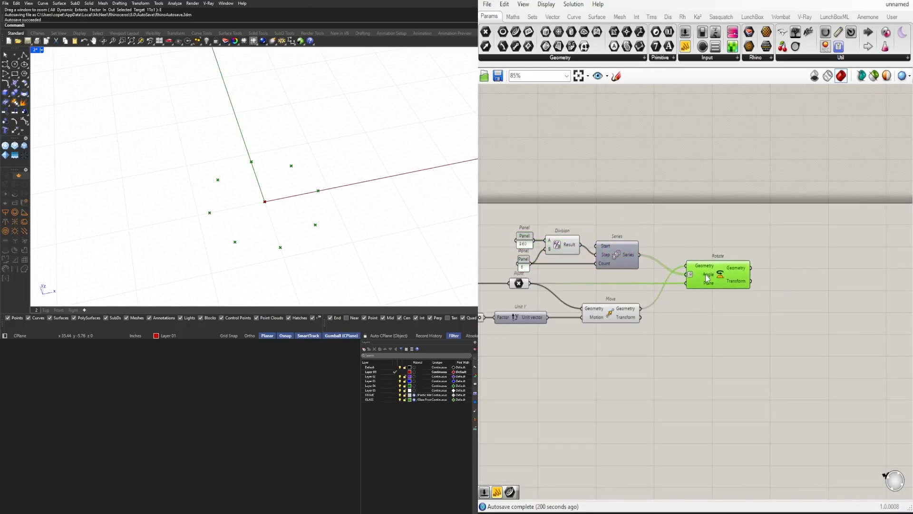
- Add a PolyLine component after Rotate and connect Rotate's Geometry output to its Vertices input
click(719, 232)
double_click(789, 287)
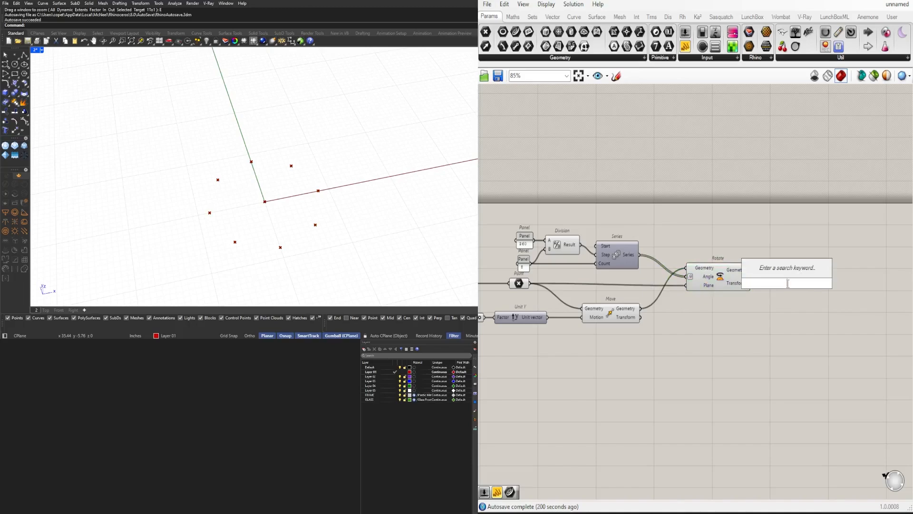
text(POLY)
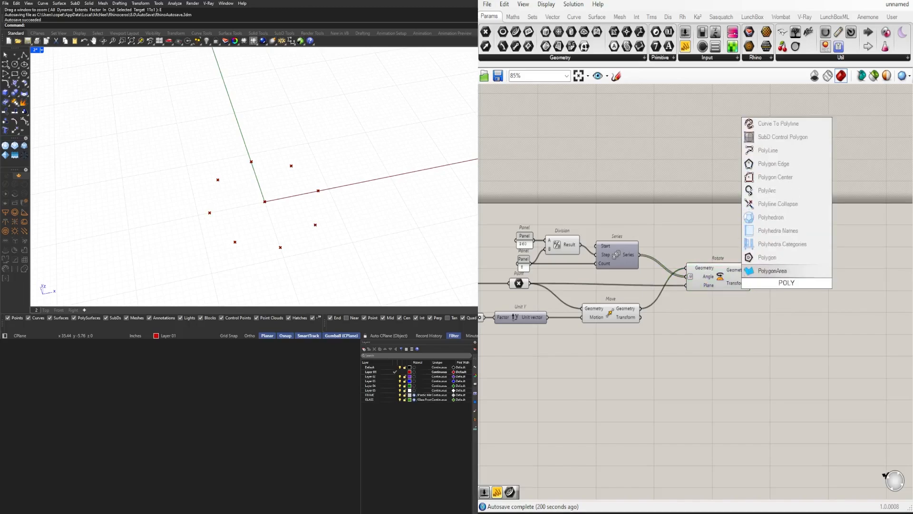
click(763, 150)
drag(751, 269, 809, 281)
right_drag(302, 200, 289, 181)
- Close the polyline by setting the boolean of the PolyLine component's Closed input to True
right_click(793, 281)
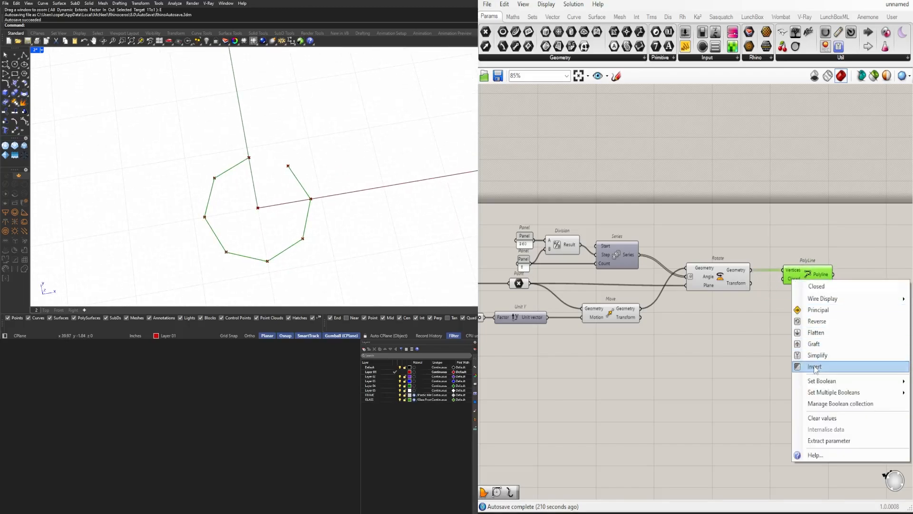
click(911, 380)
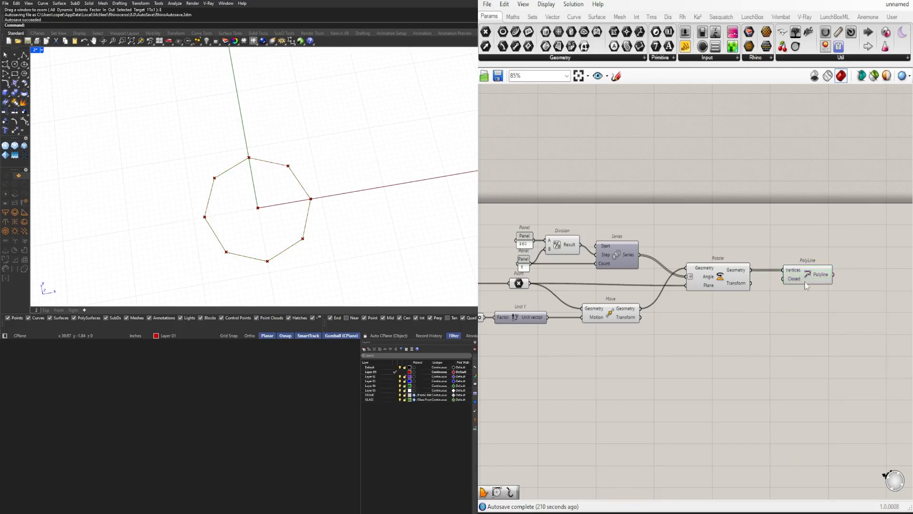
drag(789, 274, 796, 275)
right_drag(287, 192, 266, 170)
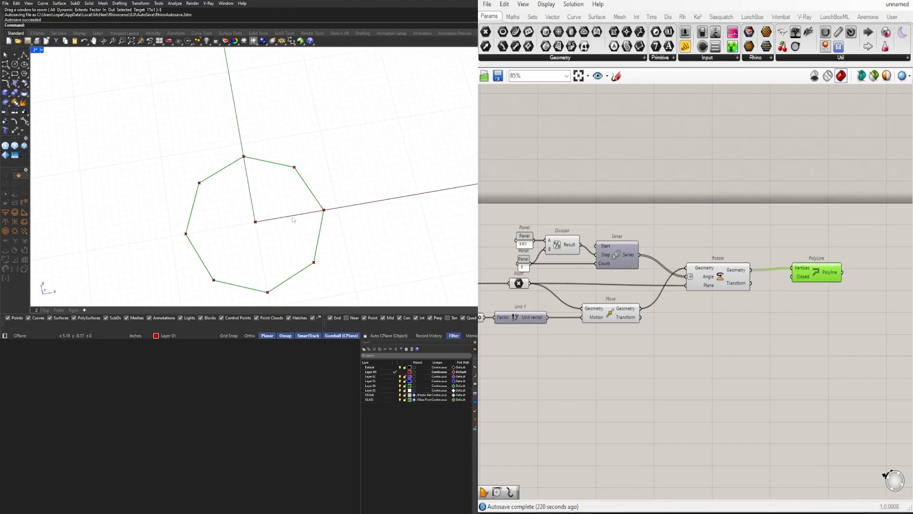
- Move PolyLine farther from Rotate and add a second Rotate component in the space between them
scroll(730, 295, down, 2)
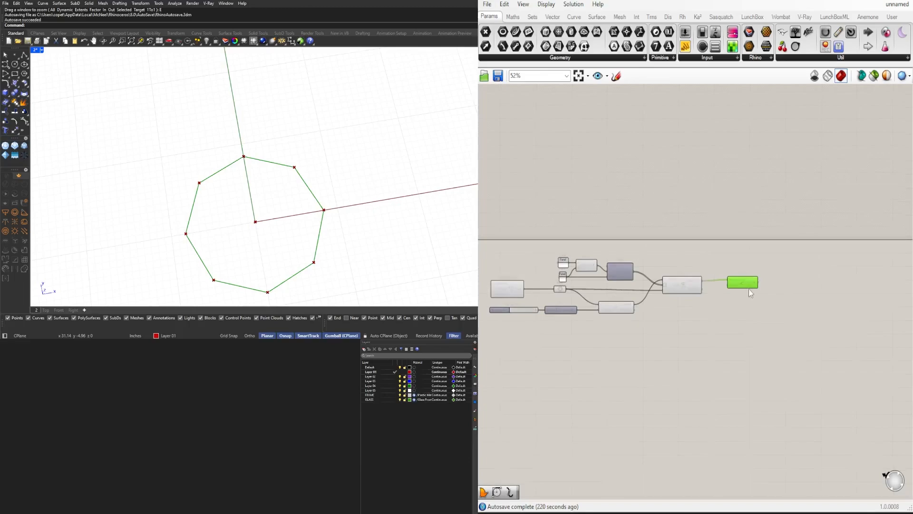
scroll(695, 280, up, 2)
drag(784, 279, 848, 283)
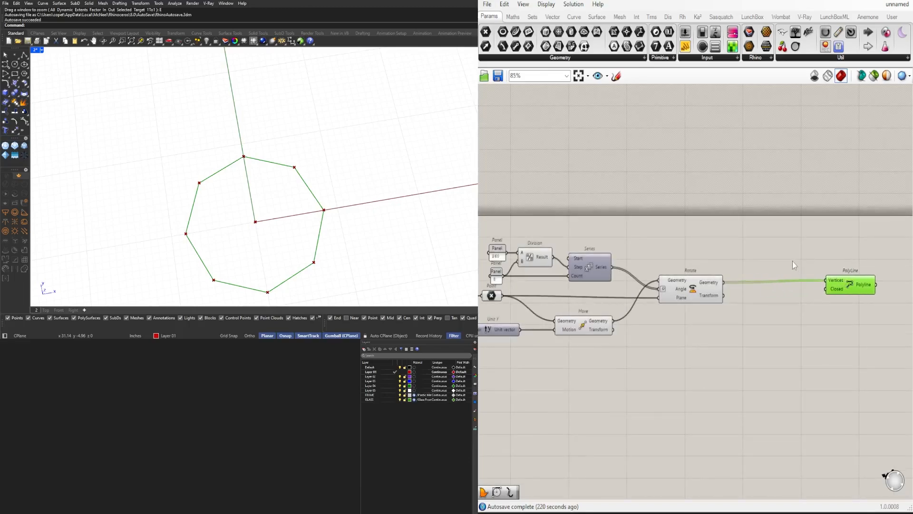
double_click(792, 261)
text(ROTATE)
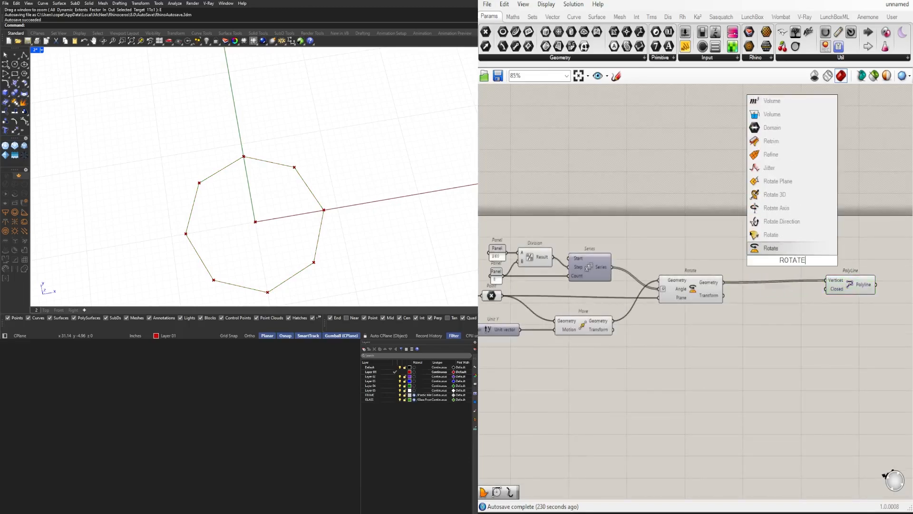
click(791, 247)
- Connect the first Rotate's Geometry output to the second Rotate's Geometry input, and the Point parameter to its Plane input
scroll(790, 240, down, 1)
right_drag(761, 257, 688, 290)
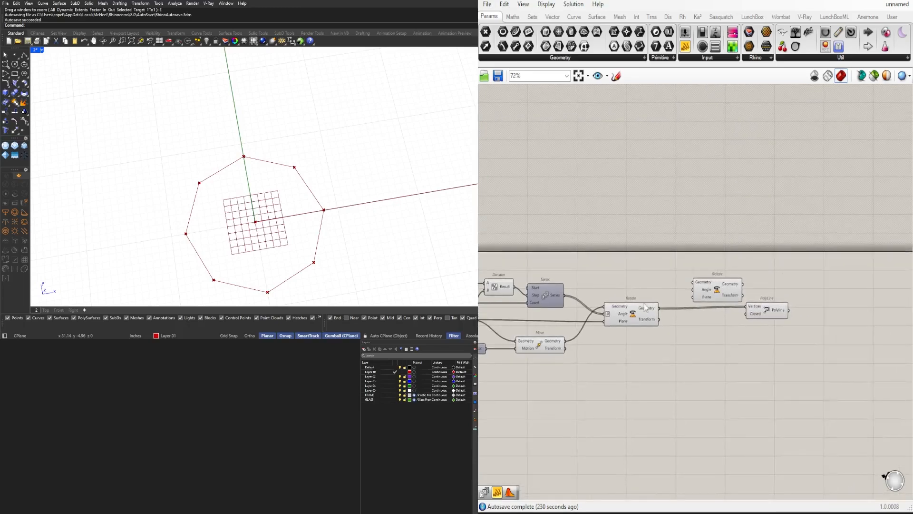
click(644, 305)
scroll(655, 296, up, 1)
drag(663, 316, 698, 272)
right_drag(657, 298, 767, 272)
scroll(744, 302, down, 1)
click(569, 301)
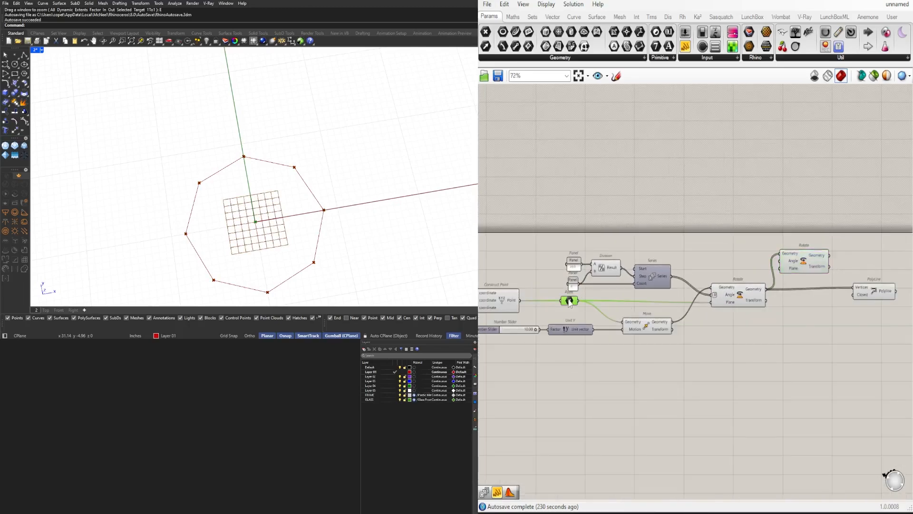
drag(579, 300, 823, 264)
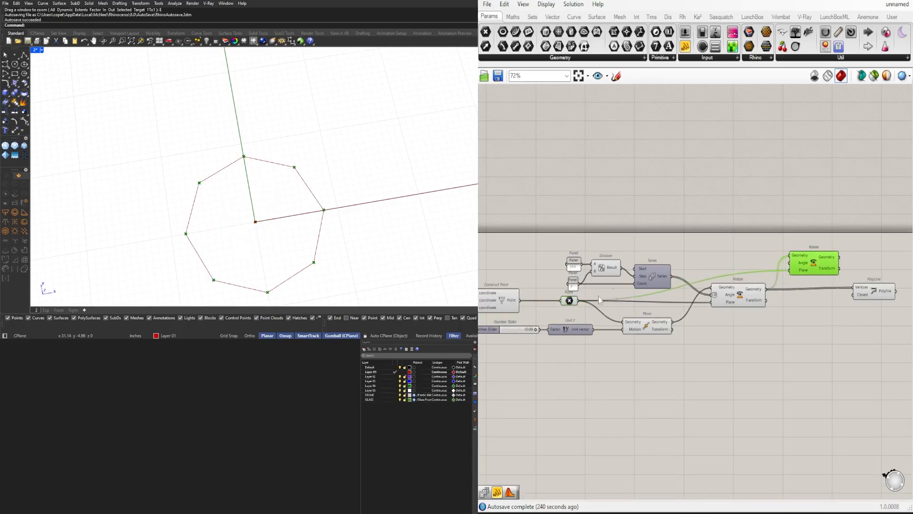
- Add a second Division component above Series that halves the first Division's result, wiring that result into its A input
scroll(598, 300, up, 2)
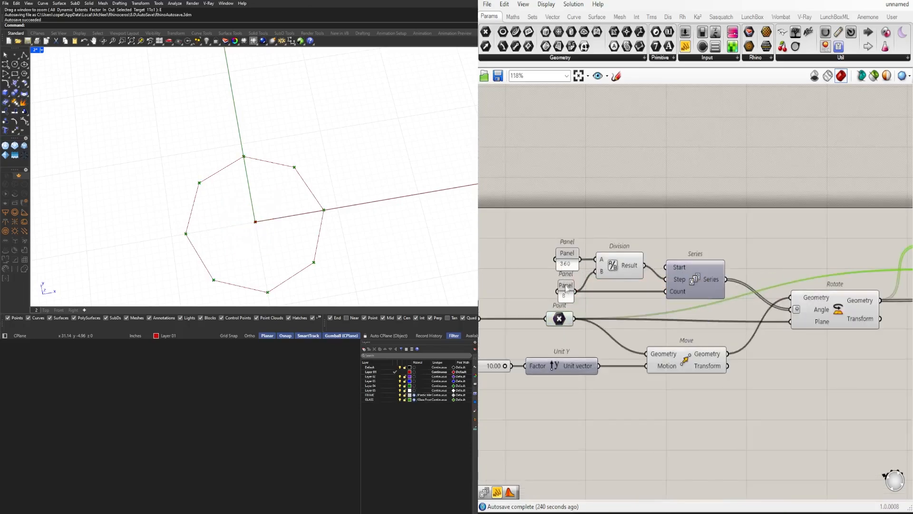
double_click(671, 235)
text(/)
key(Return)
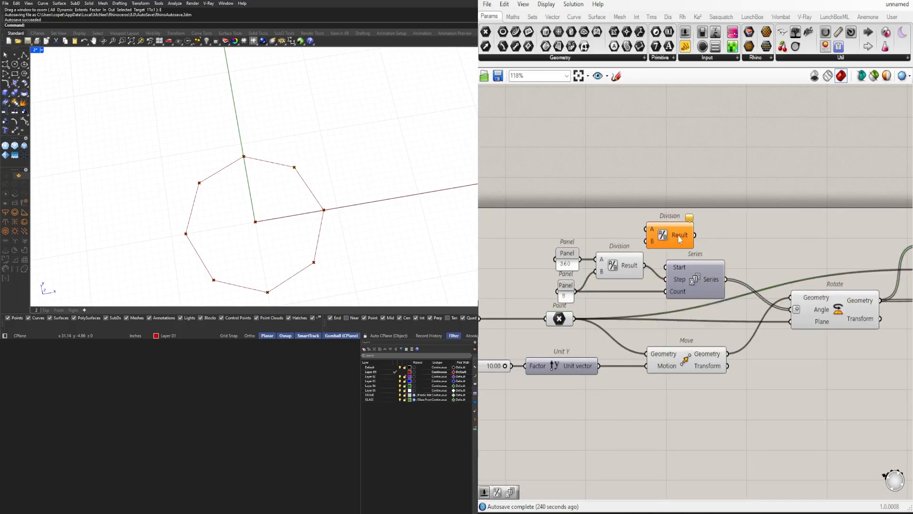
drag(670, 237, 696, 242)
drag(646, 265, 672, 234)
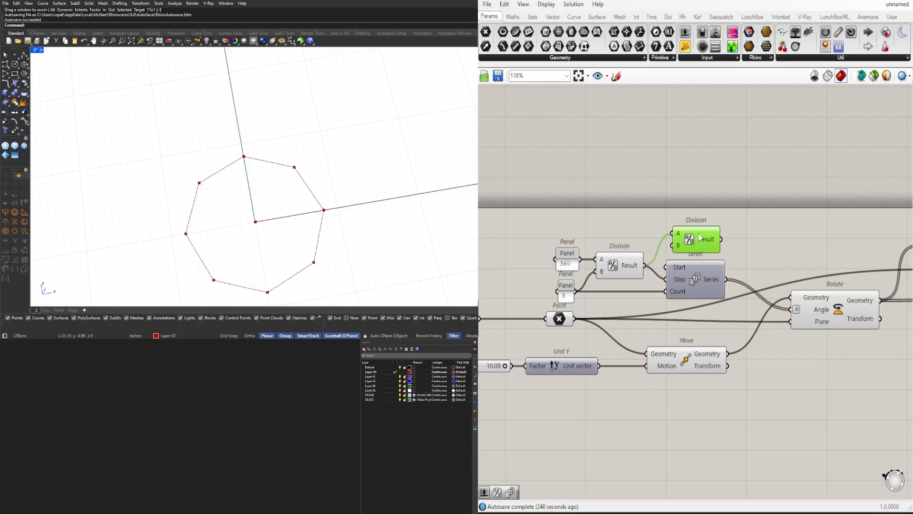
- Connect the second Division's result to the second Rotate's Angle input and set that input to Degrees
right_drag(779, 250, 660, 254)
scroll(659, 254, down, 1)
drag(612, 244, 778, 260)
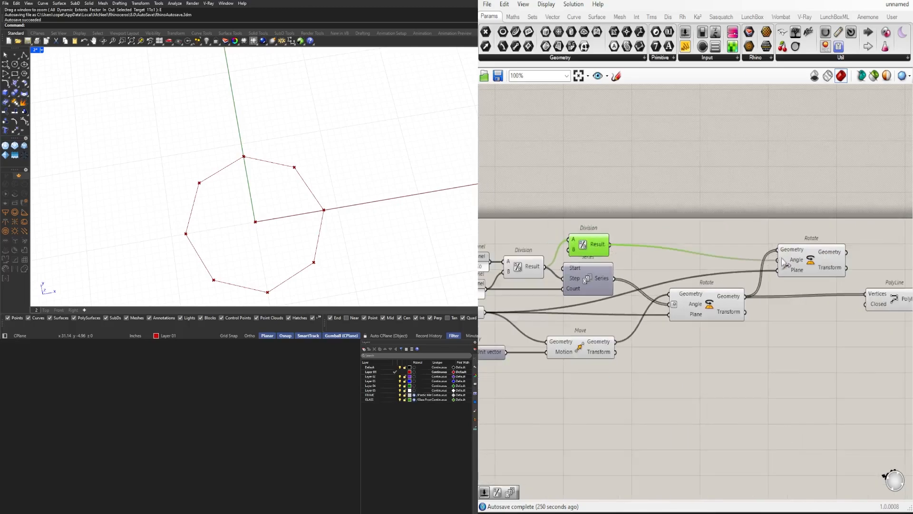
scroll(781, 258, up, 3)
right_click(702, 266)
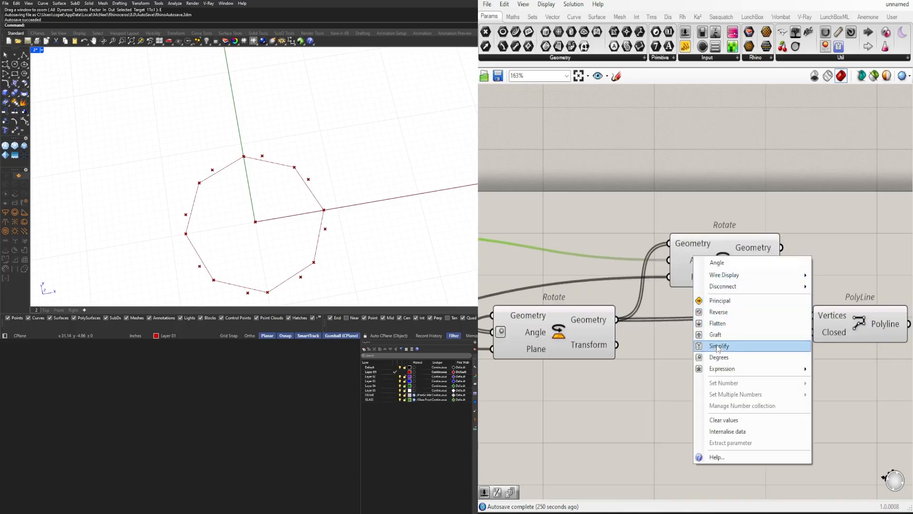
click(718, 356)
- Connect the second Rotate's Geometry output to PolyLine's Vertices input in place of the first Rotate, and arrange the two components side by side
drag(716, 275, 725, 251)
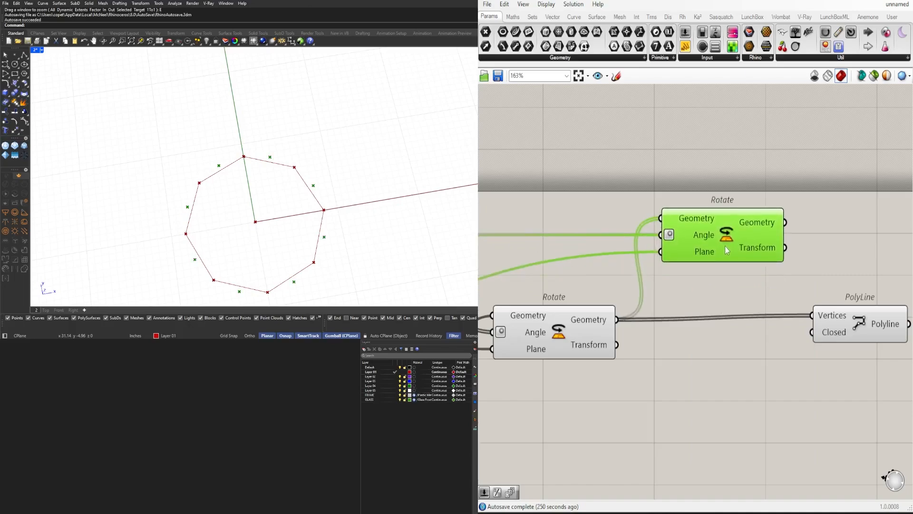
click(726, 276)
scroll(726, 280, down, 1)
right_drag(721, 283, 625, 294)
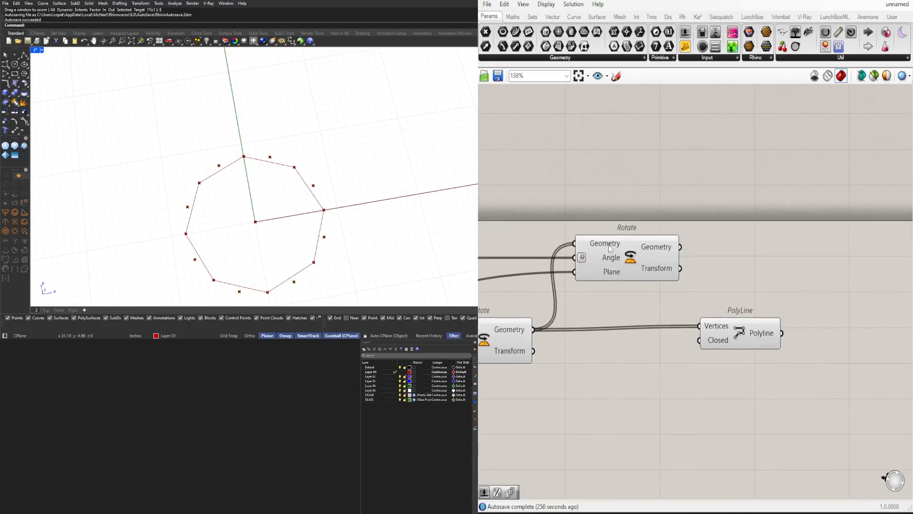
drag(608, 245, 593, 279)
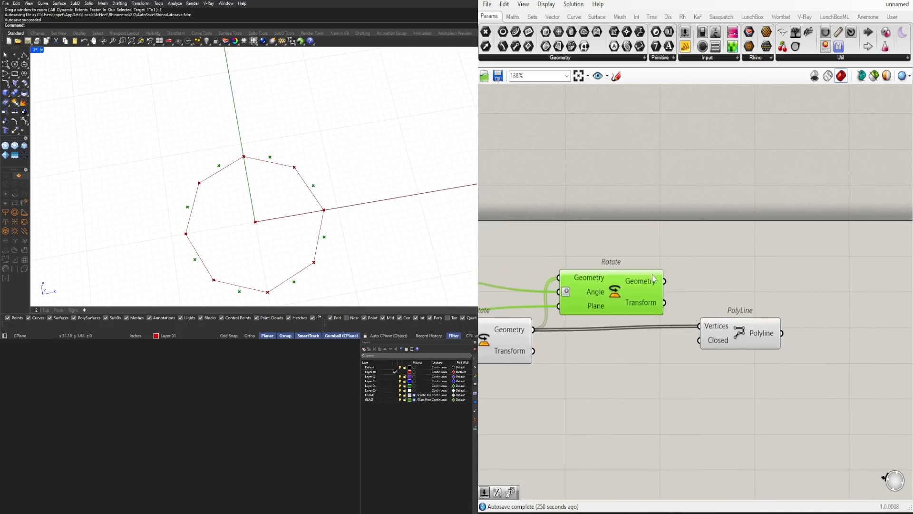
drag(663, 281, 718, 296)
- Set the wire display of the second Rotate's Plane and Angle inputs to Hidden
scroll(714, 298, down, 2)
scroll(788, 313, down, 1)
right_drag(628, 320, 760, 313)
scroll(760, 313, up, 1)
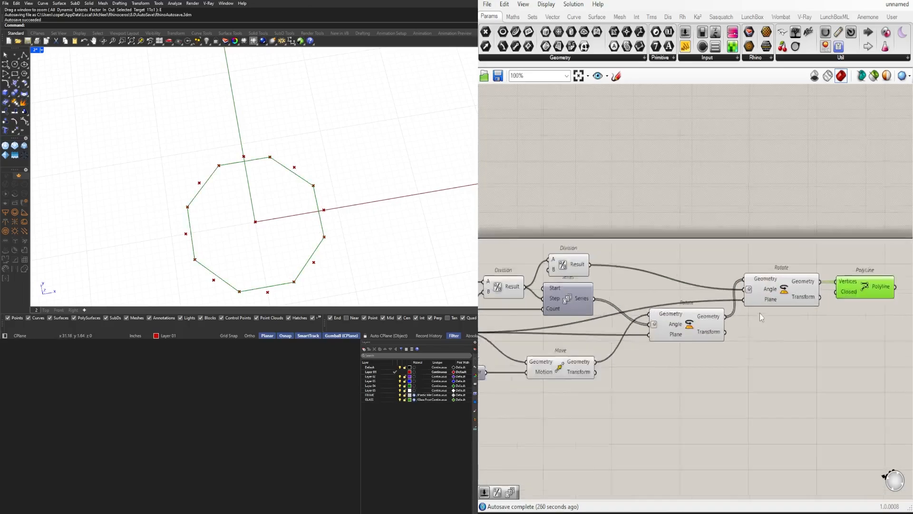
scroll(760, 313, up, 2)
right_click(642, 303)
mouse_move(753, 335)
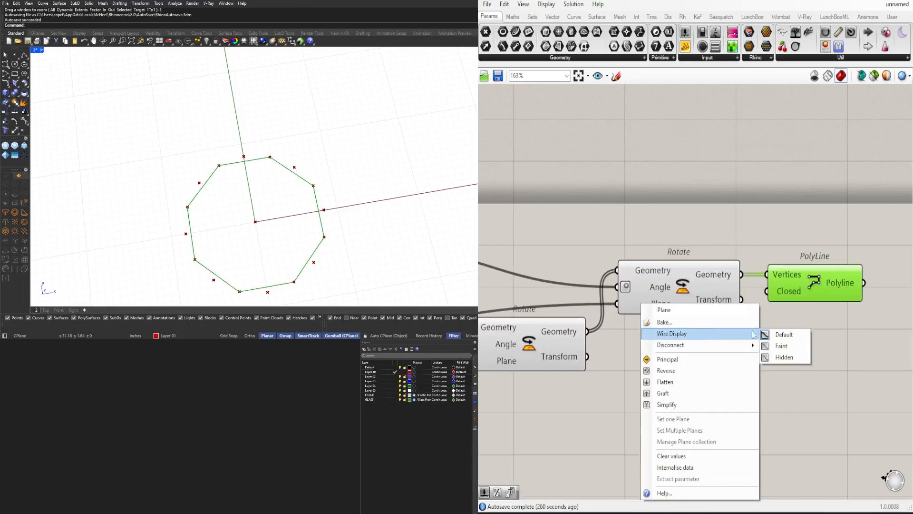
click(783, 357)
right_click(646, 286)
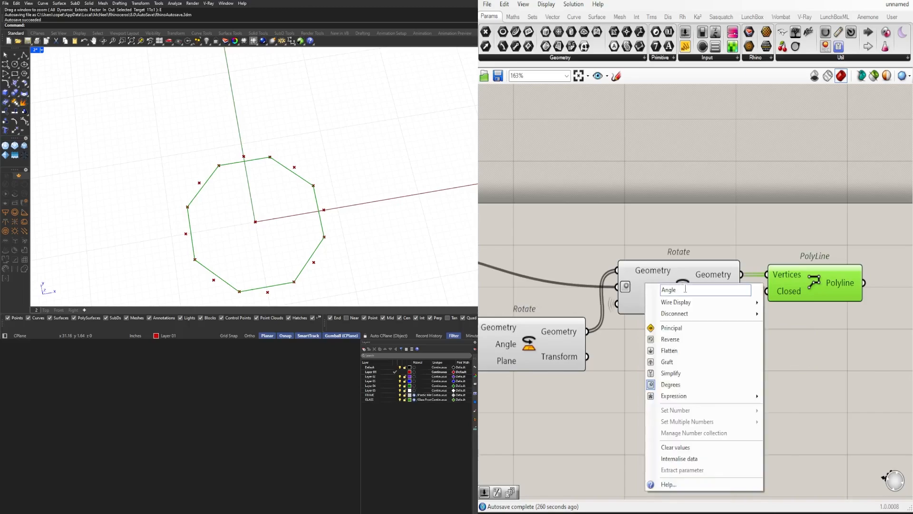
mouse_move(742, 302)
click(787, 327)
- Move the second Rotate and PolyLine down together so they line up in a row with the first Rotate
drag(852, 360, 611, 250)
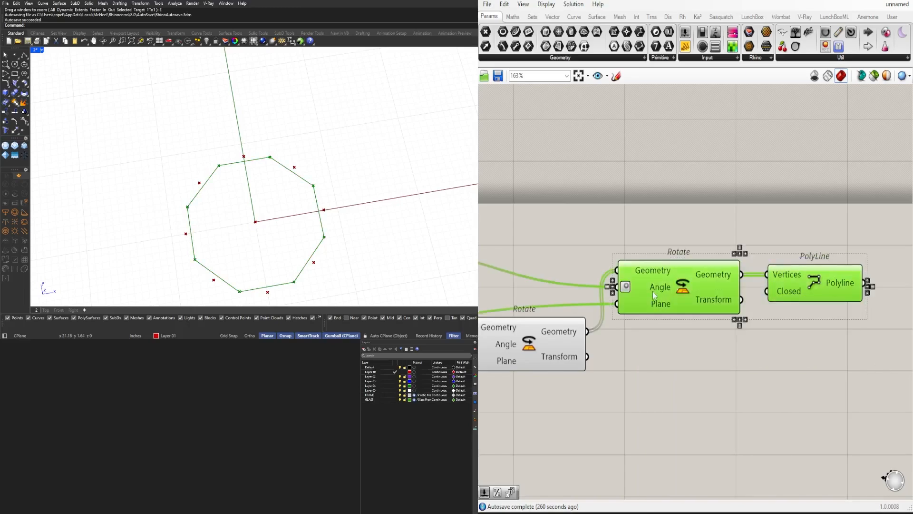
drag(653, 293, 643, 332)
click(678, 309)
drag(794, 341, 785, 341)
click(805, 293)
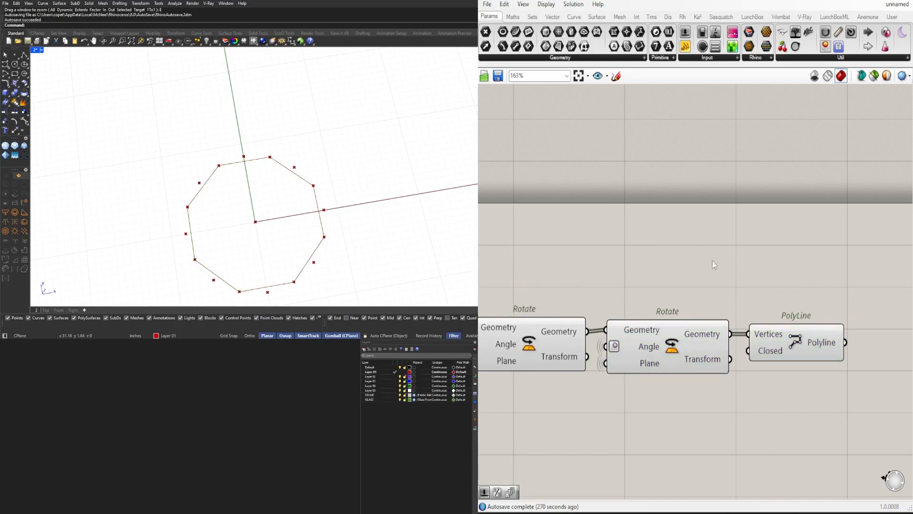
- Turn off the preview of the first Rotate component
scroll(712, 260, down, 3)
click(752, 300)
click(674, 298)
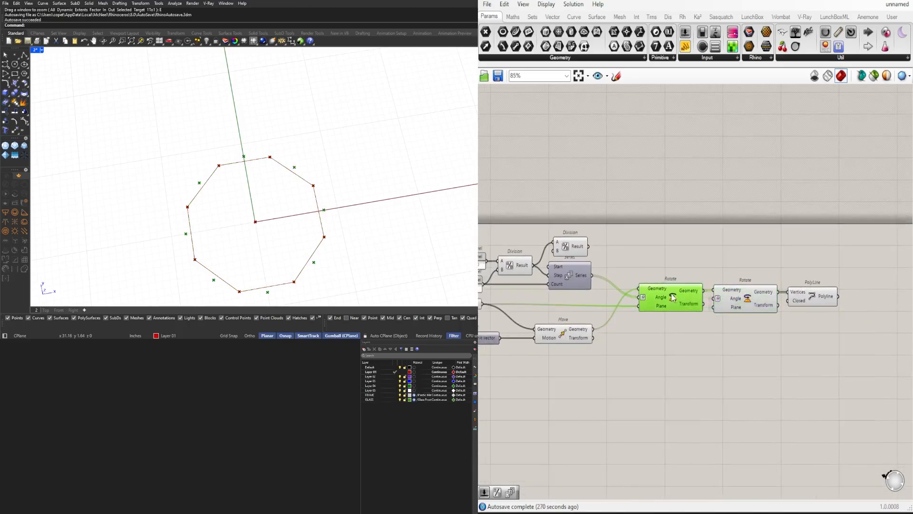
middle_click(671, 294)
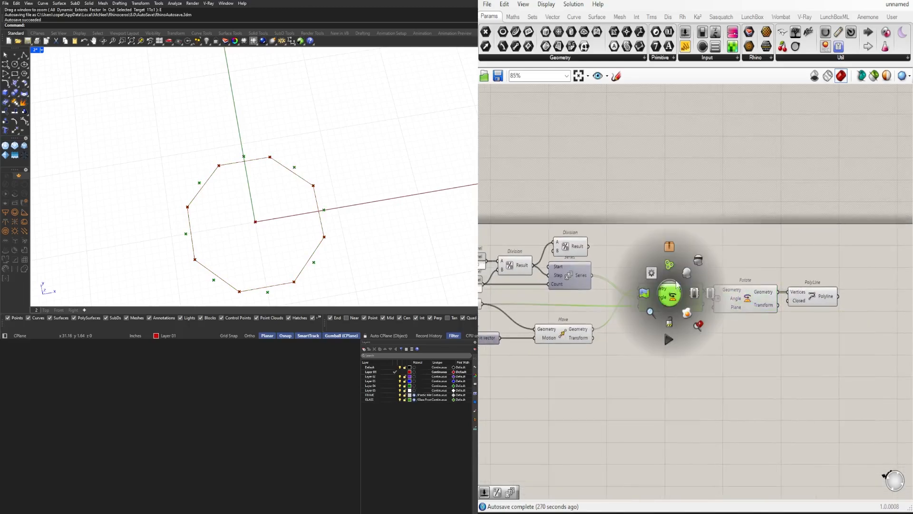
click(753, 300)
click(726, 284)
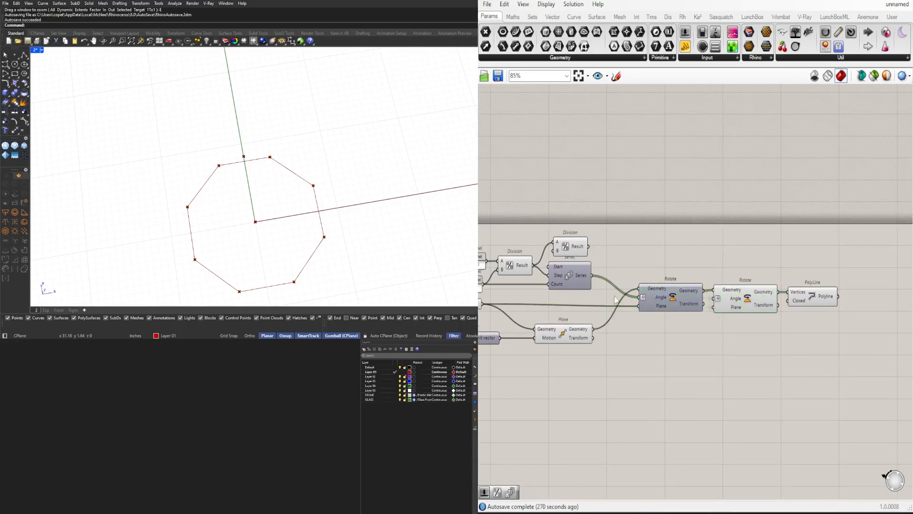
- Turn off the preview of the Move component
right_drag(527, 279, 643, 269)
click(589, 294)
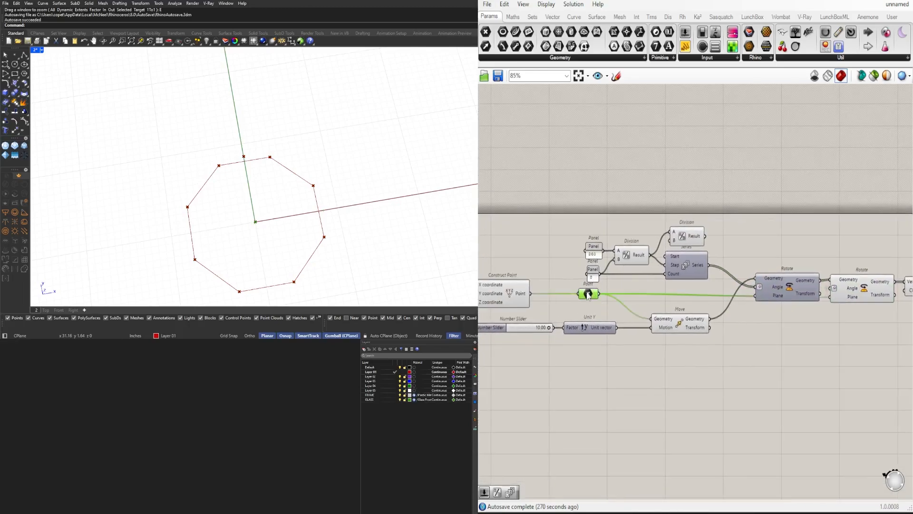
click(682, 322)
middle_click(683, 321)
click(712, 289)
click(815, 248)
right_drag(815, 248, 626, 256)
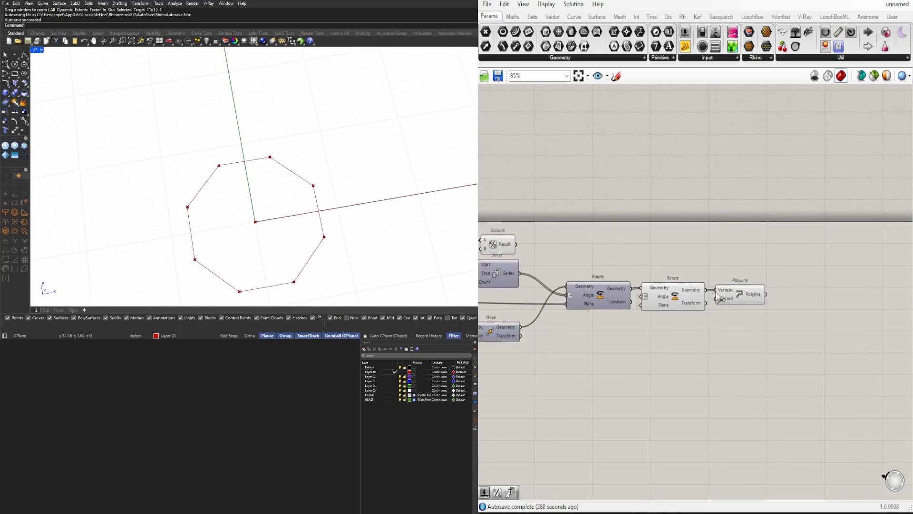
- Add a Boundary Surfaces component after PolyLine and connect the Polyline output to its Edges input
click(723, 299)
scroll(240, 158, down, 9)
scroll(271, 165, up, 4)
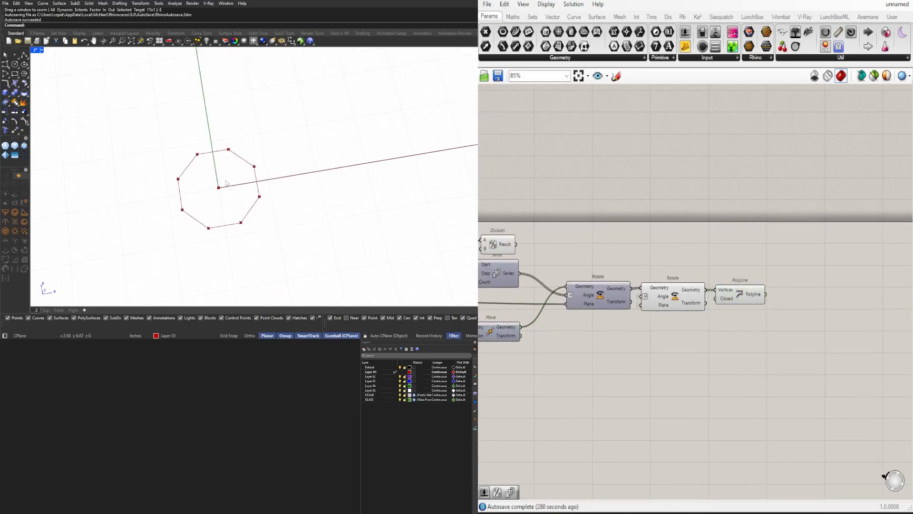
right_drag(240, 197, 234, 164)
scroll(802, 310, up, 3)
double_click(801, 306)
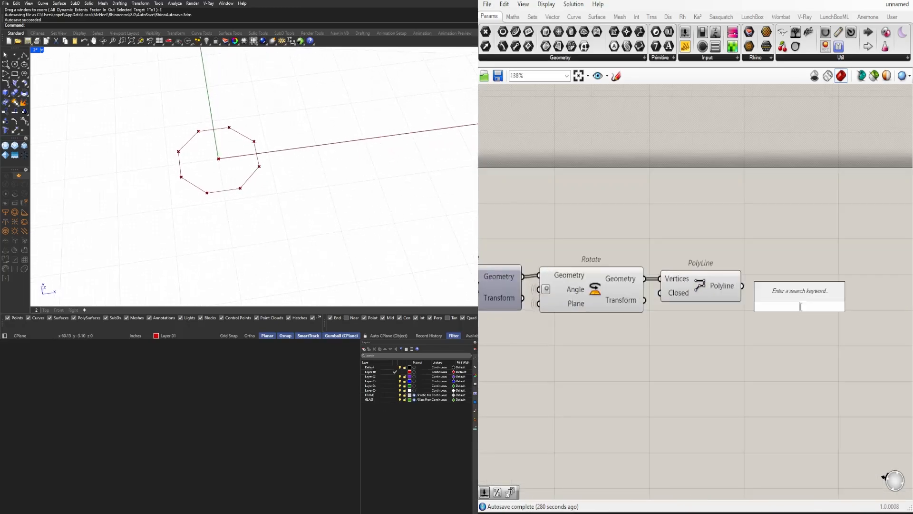
text(BOUND)
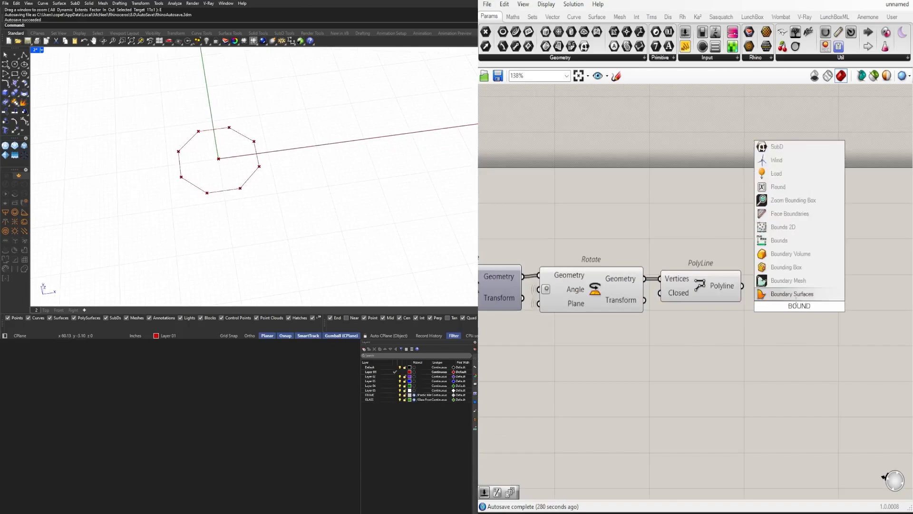
click(794, 295)
drag(742, 285, 811, 293)
scroll(237, 156, up, 2)
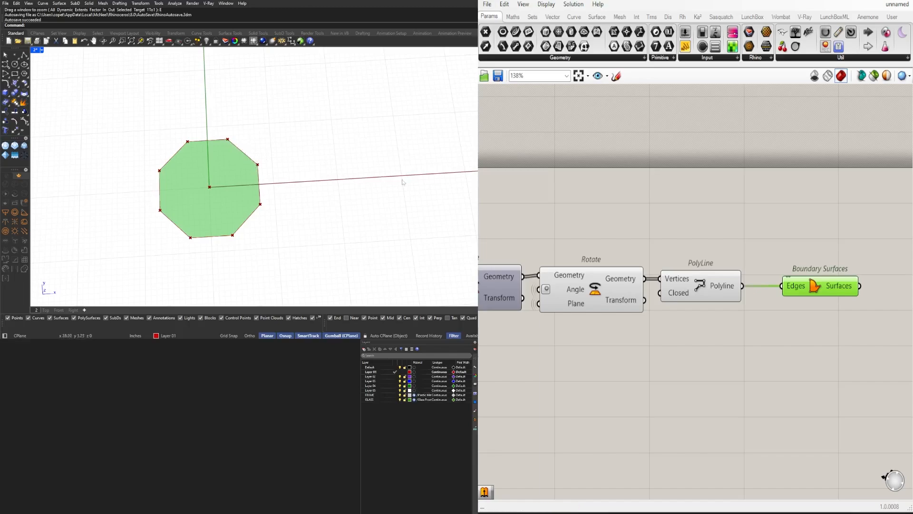
- Move Boundary Surfaces farther from PolyLine, add an Explode component below it, and connect the Polyline output to Explode's Curve input
right_drag(804, 350, 675, 342)
scroll(685, 328, down, 1)
drag(690, 289, 747, 289)
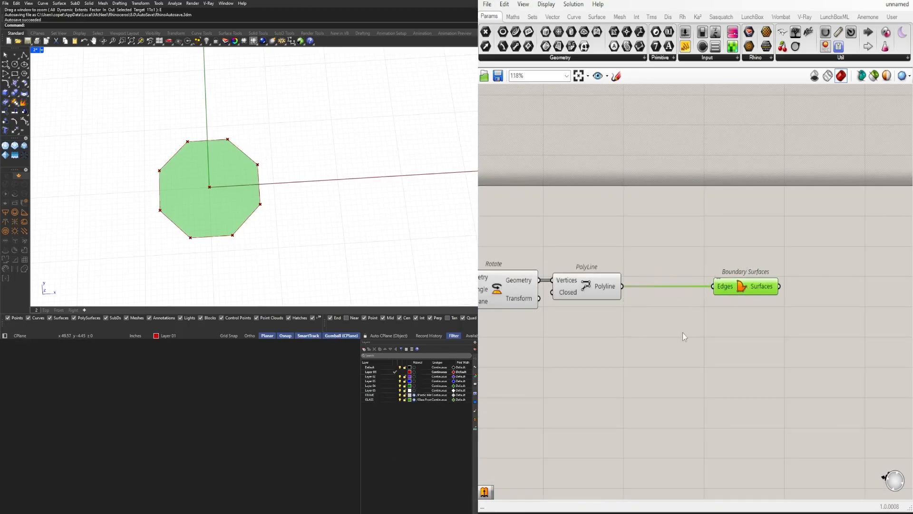
double_click(683, 332)
text(EXPL)
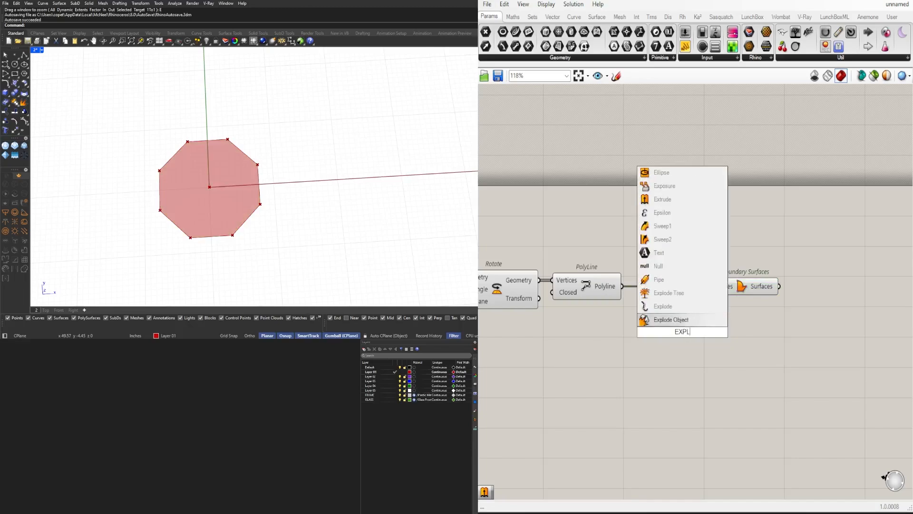
click(663, 305)
drag(622, 286, 680, 347)
right_drag(697, 365, 643, 358)
- Add a List Item component and connect Explode's Segments output to its List input
double_click(750, 357)
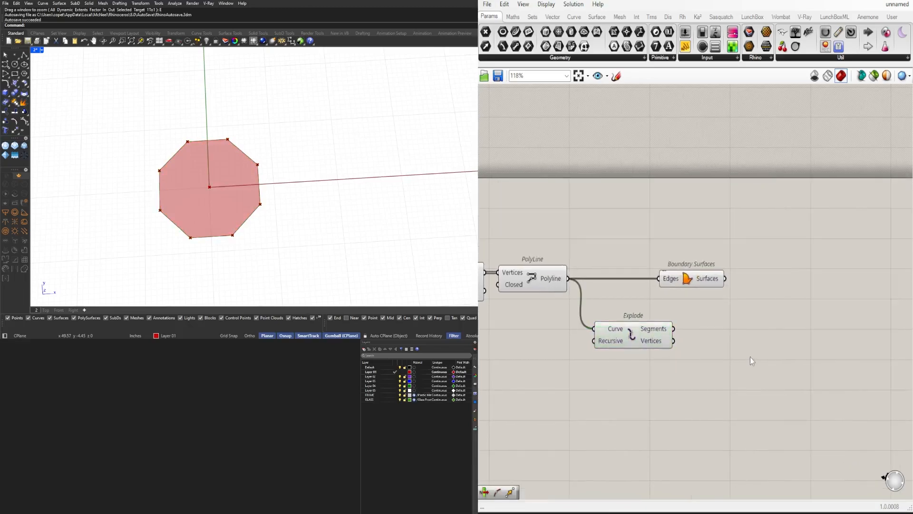
text(ITEM)
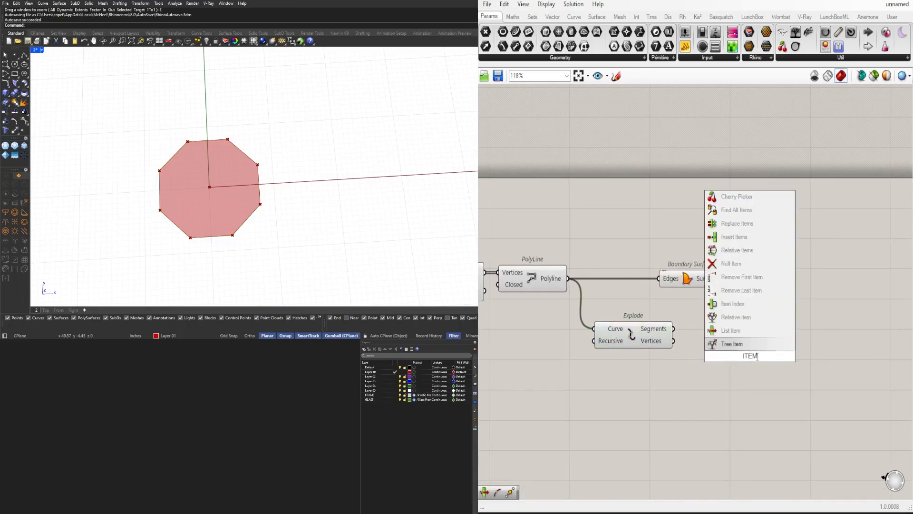
click(726, 330)
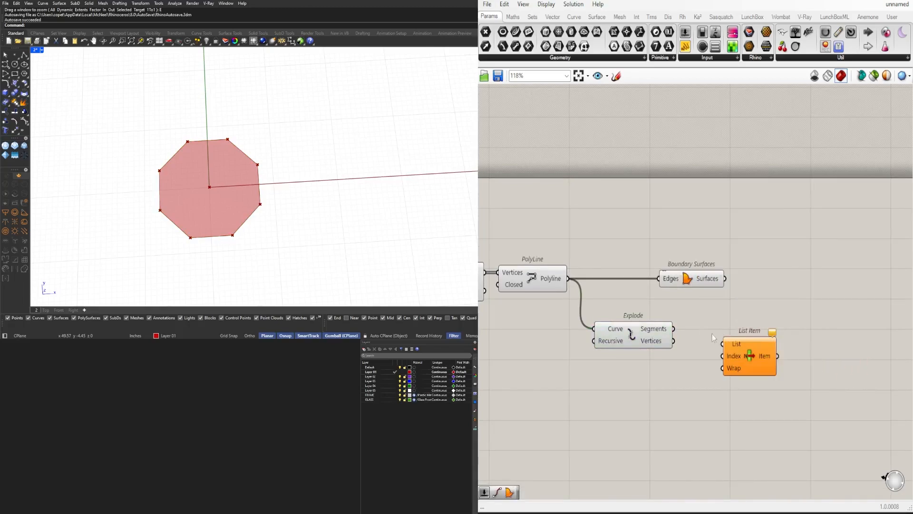
drag(673, 328, 735, 347)
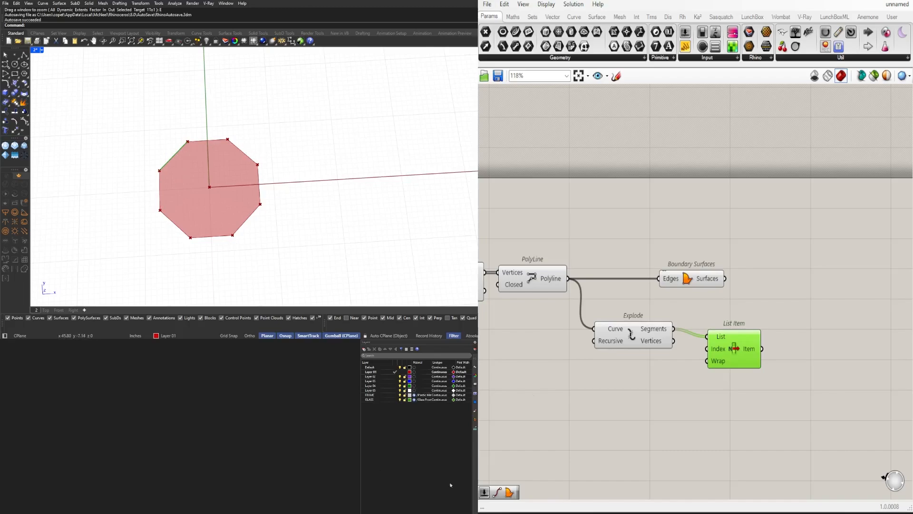
- Set List Item's Index input to a negative integer that picks the polygon's upper-right segment
right_drag(729, 375, 639, 349)
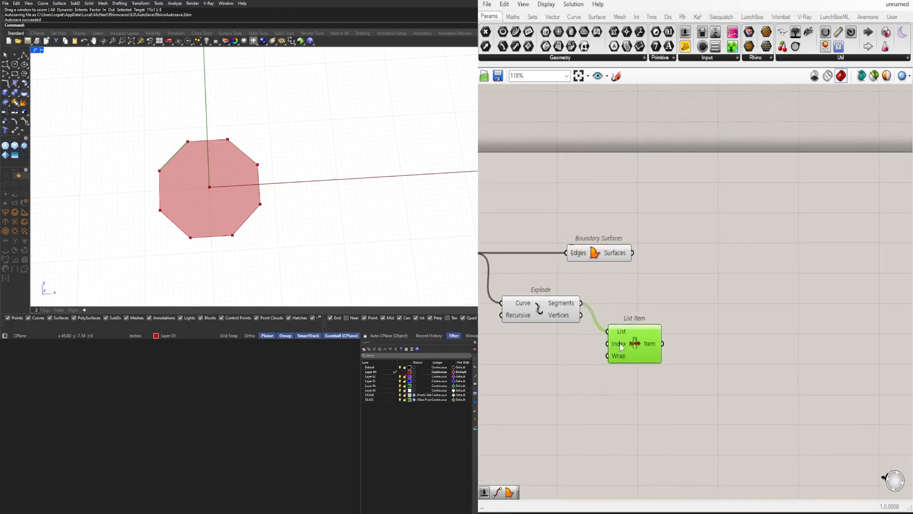
right_click(618, 343)
mouse_move(694, 430)
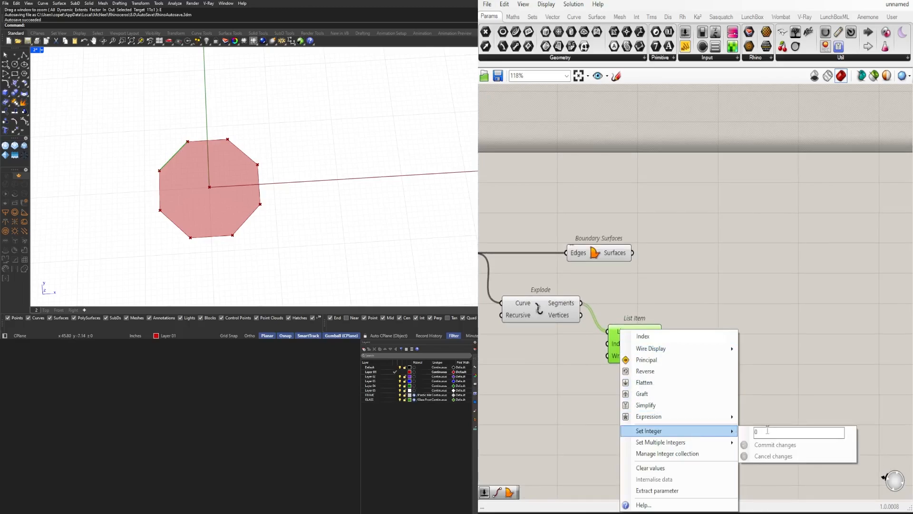
drag(779, 435, 746, 435)
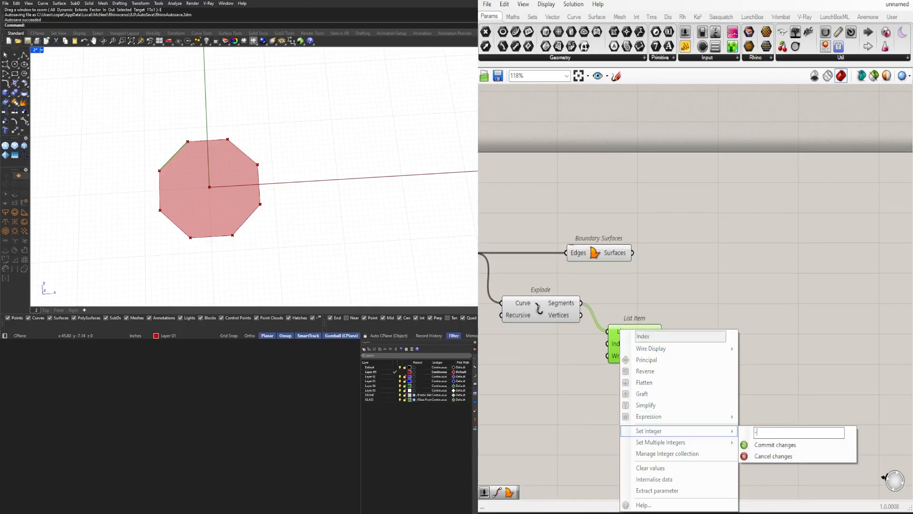
click(771, 445)
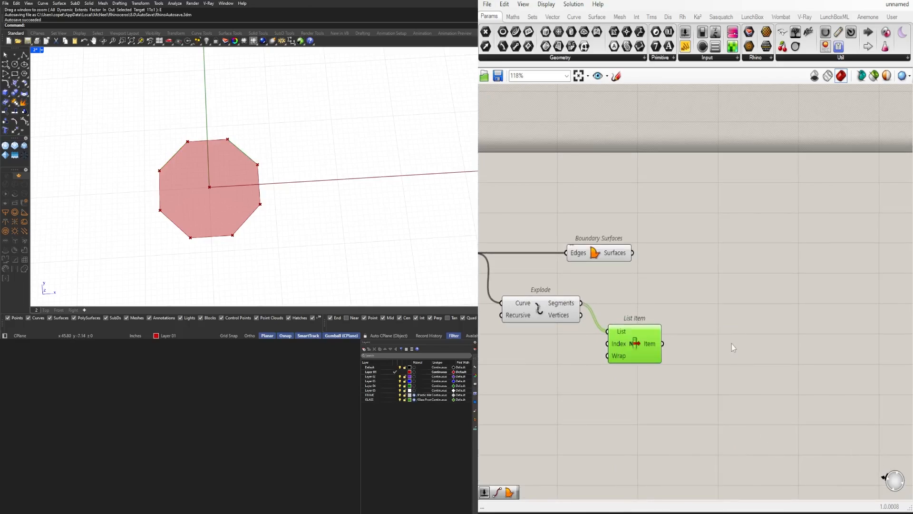
- Place List Item directly beside Explode and shift both components closer to Boundary Surfaces
drag(625, 340, 608, 310)
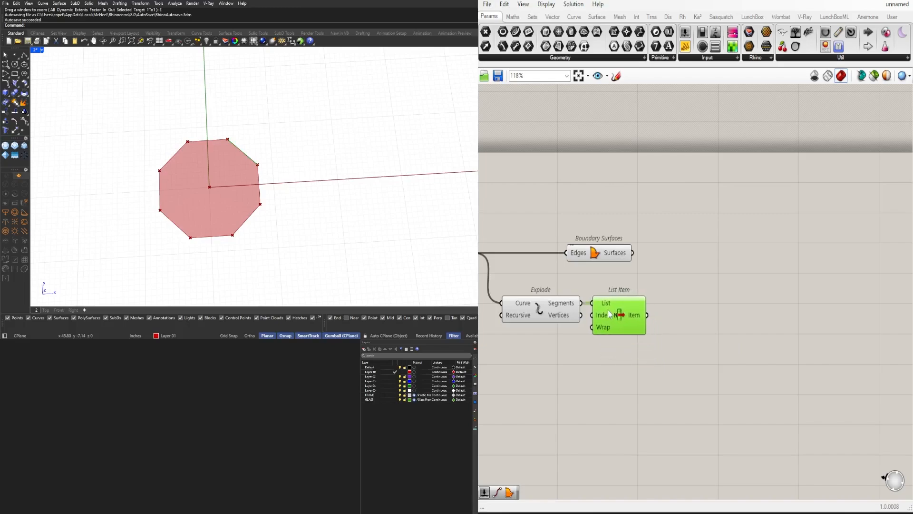
drag(620, 356, 520, 291)
drag(543, 317, 524, 304)
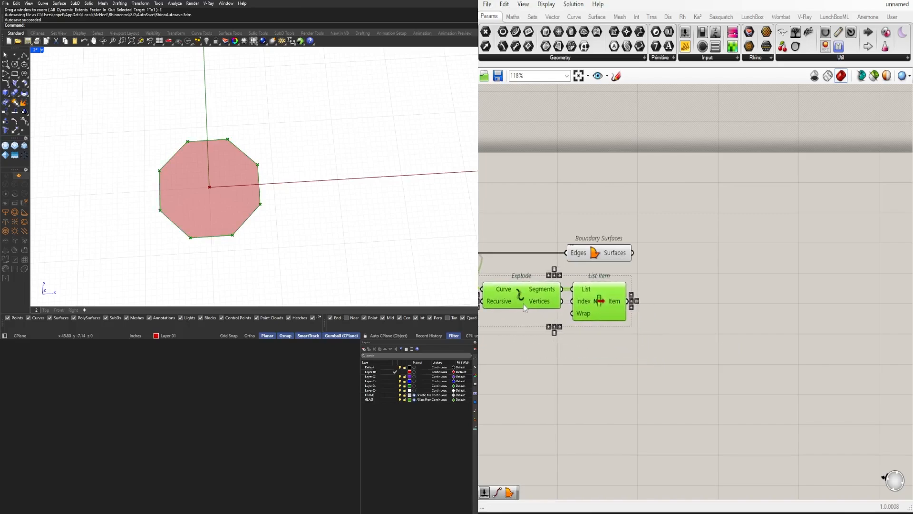
click(600, 300)
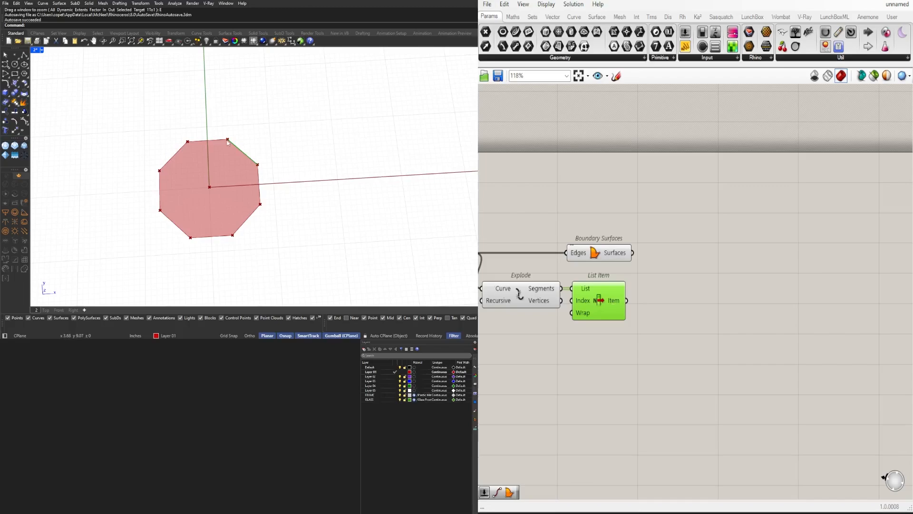
- Add a curve Length component and connect List Item's output to its Curve input
double_click(674, 336)
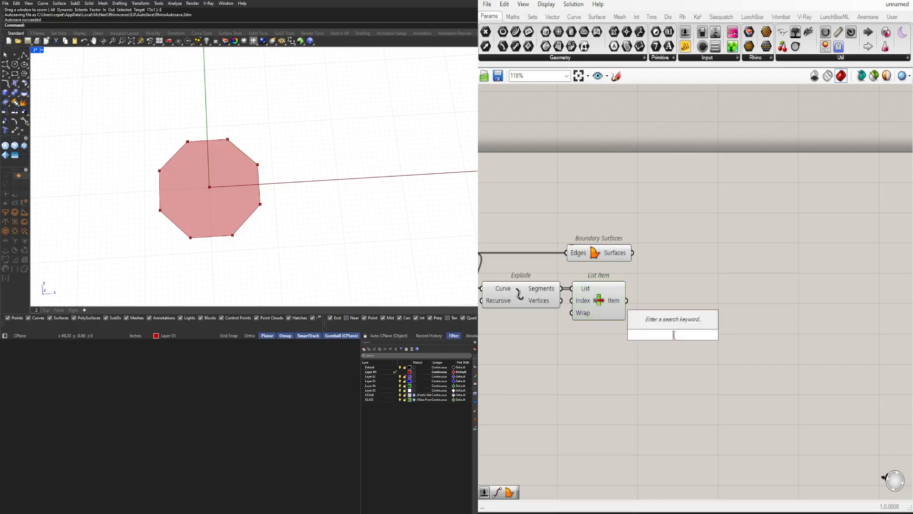
text(LENG)
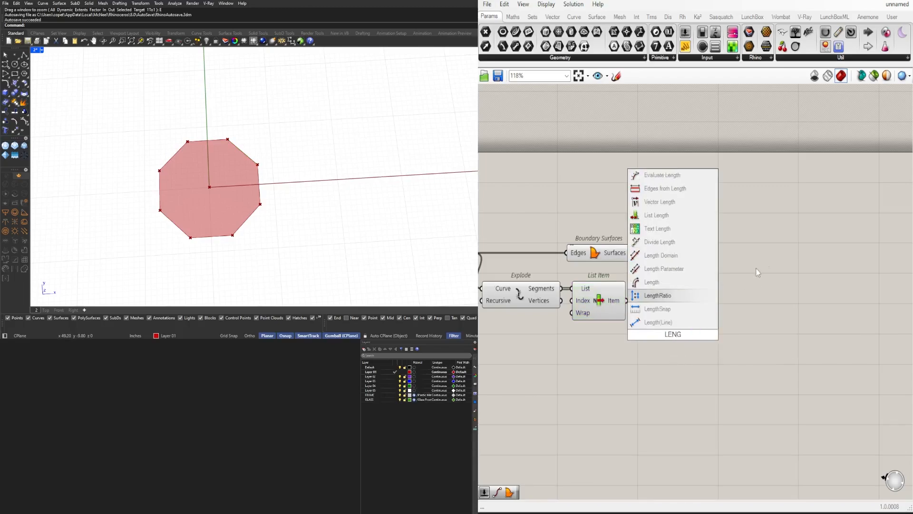
click(652, 282)
drag(628, 301, 713, 332)
mouse_move(699, 342)
- Add an Offset Curve component, wiring List Item's output to its Curve input and the Length output to its Distance input
click(774, 293)
double_click(775, 293)
text(OFF)
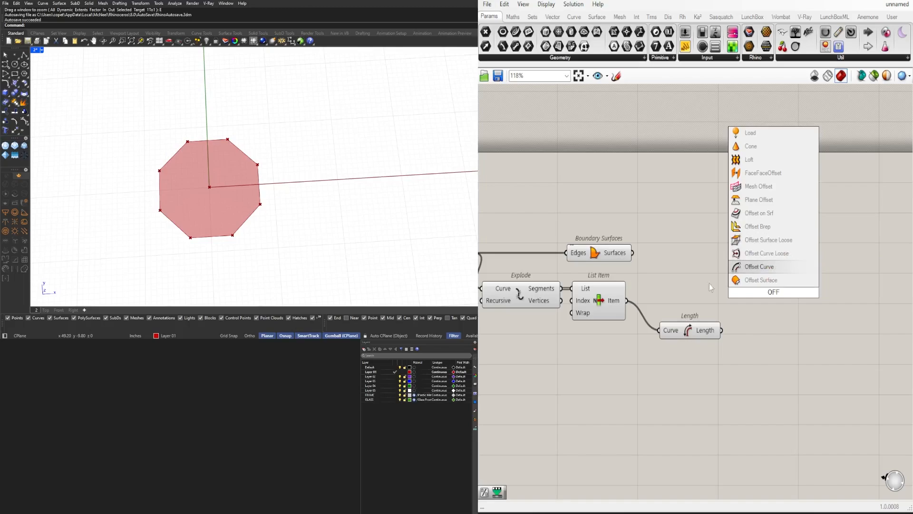
key(Return)
click(616, 307)
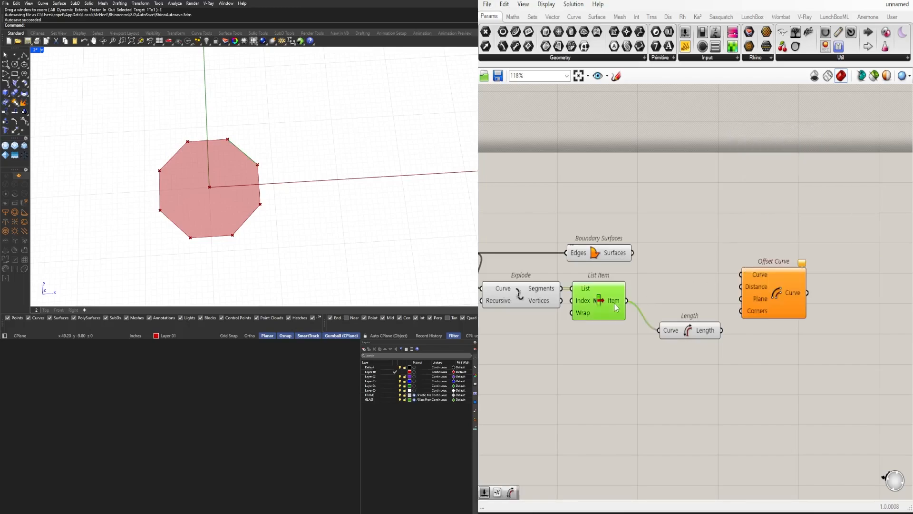
drag(629, 300, 777, 314)
drag(722, 330, 756, 313)
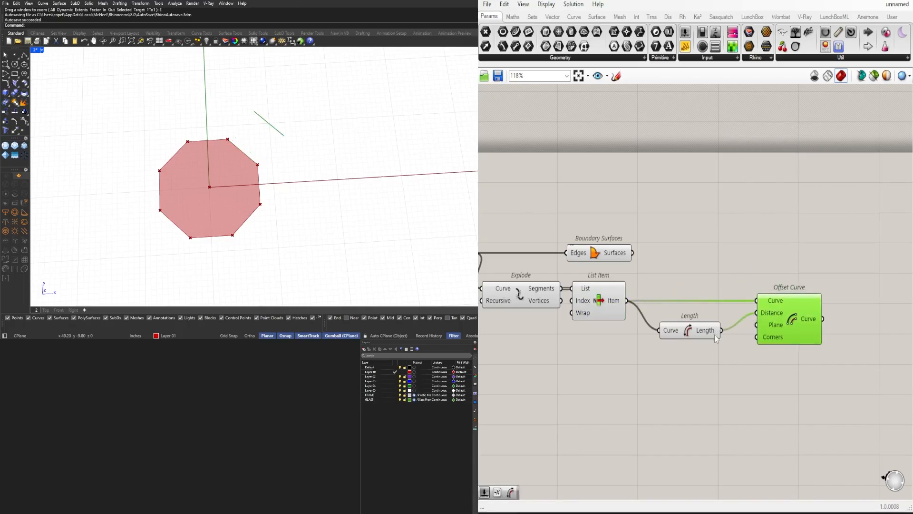
- Arrange the Length and Offset Curve components compactly after List Item
drag(698, 334, 686, 330)
drag(789, 328, 785, 328)
drag(784, 327, 754, 327)
click(818, 316)
right_drag(748, 295, 642, 298)
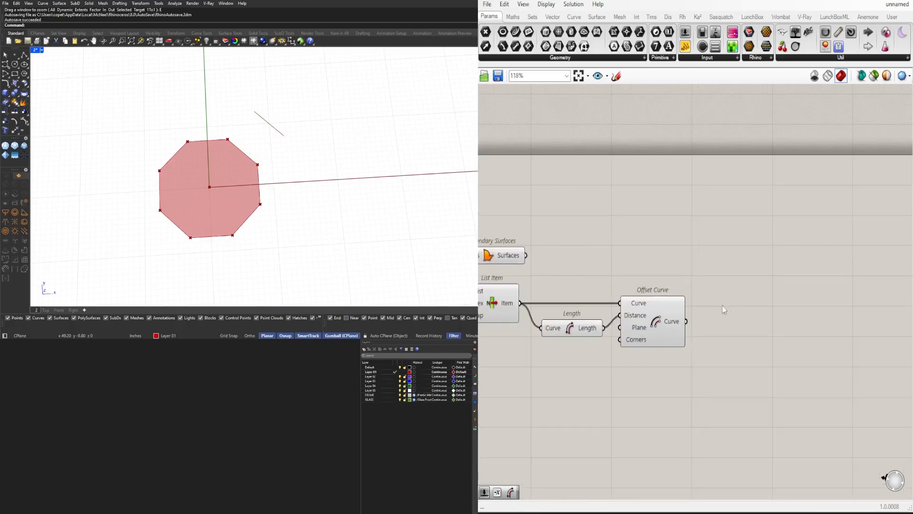
- Select Explode, List Item, Length and Offset Curve together and nudge the group closer under Boundary Surfaces
right_drag(725, 314, 856, 316)
scroll(848, 327, down, 4)
drag(864, 347, 703, 306)
scroll(694, 305, up, 3)
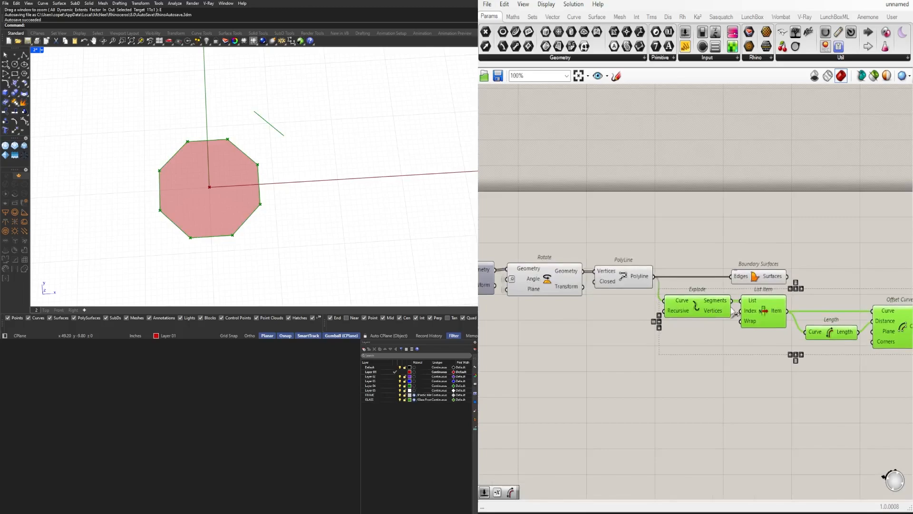
right_drag(733, 308, 621, 298)
click(848, 297)
- Add a Loft component, wire List Item's and Offset Curve's outputs to its Curves input, and flatten that input
double_click(883, 299)
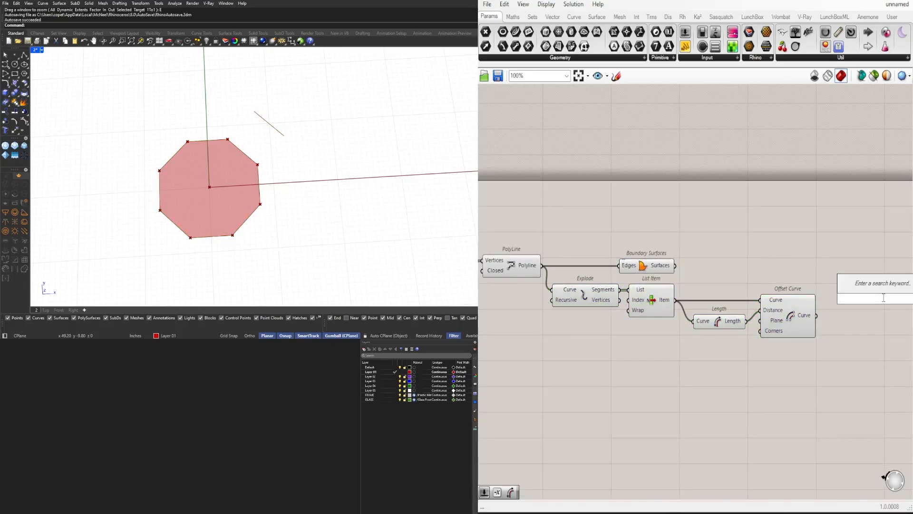
text(LOFT)
click(845, 289)
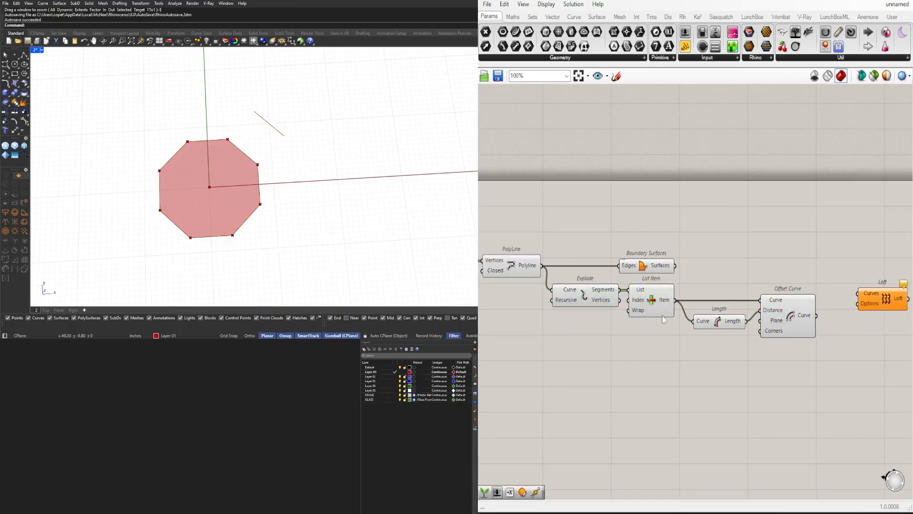
click(642, 301)
drag(675, 300, 857, 293)
shift+drag(816, 315, 851, 290)
right_click(843, 280)
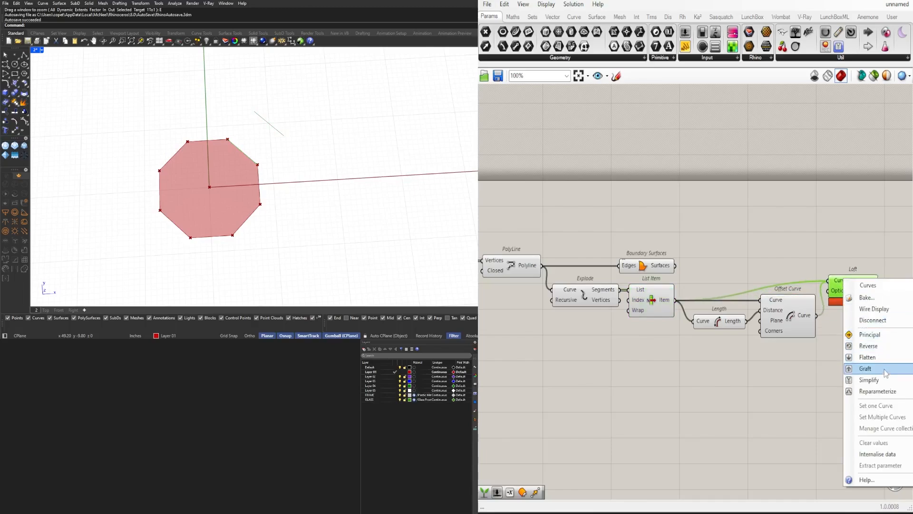
click(867, 357)
- Place Loft close after Offset Curve and shift Length and Offset Curve slightly down to clear the direct wire
right_drag(850, 326, 709, 329)
drag(710, 292, 721, 311)
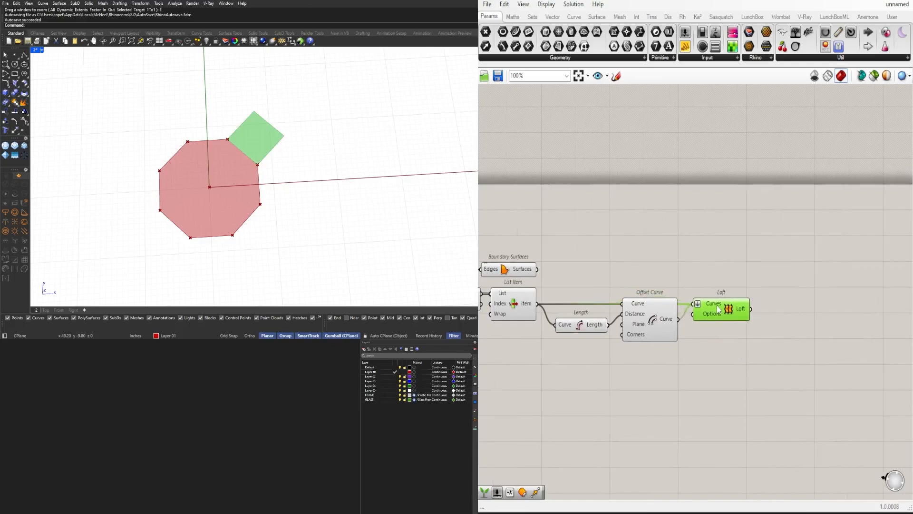
drag(681, 363, 563, 285)
drag(647, 341, 639, 348)
click(716, 315)
click(552, 285)
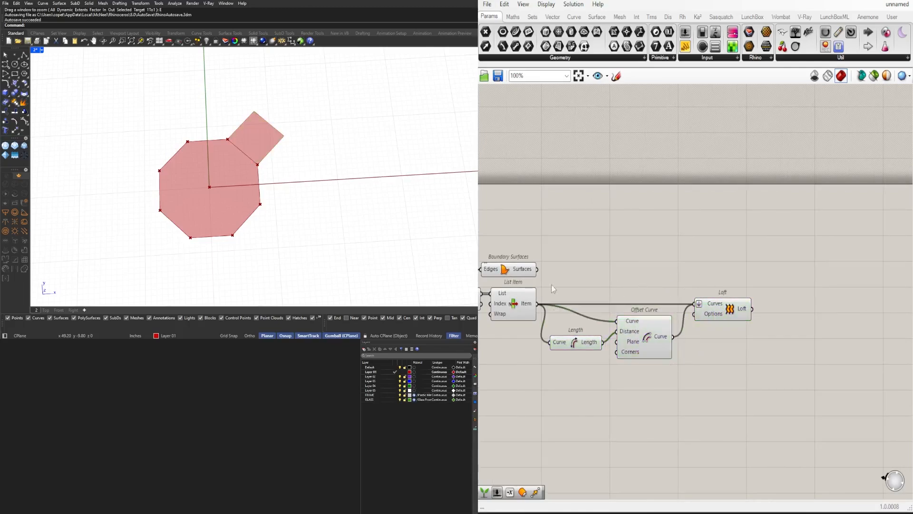
- Turn off the preview of the Rotate component that feeds PolyLine
scroll(233, 155, down, 9)
right_drag(523, 259, 666, 300)
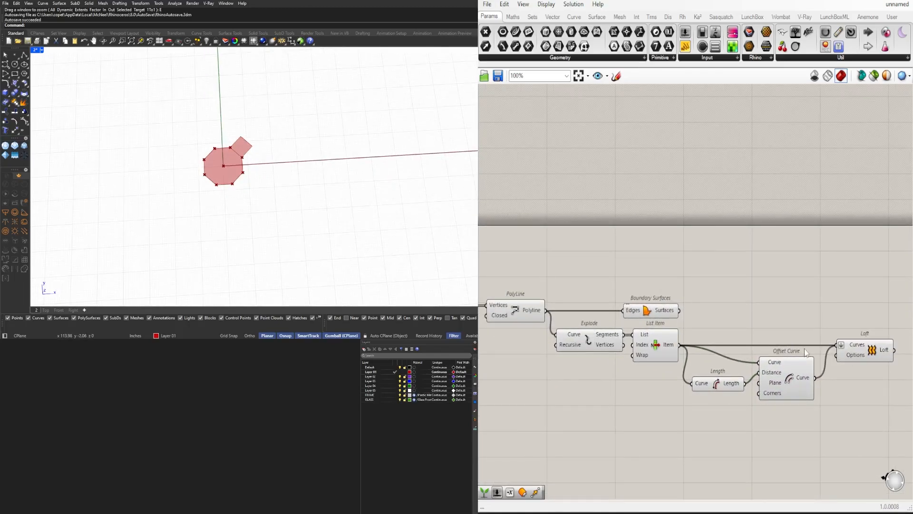
scroll(594, 292, down, 3)
click(740, 325)
scroll(310, 145, down, 3)
scroll(309, 146, up, 1)
right_drag(548, 304, 572, 306)
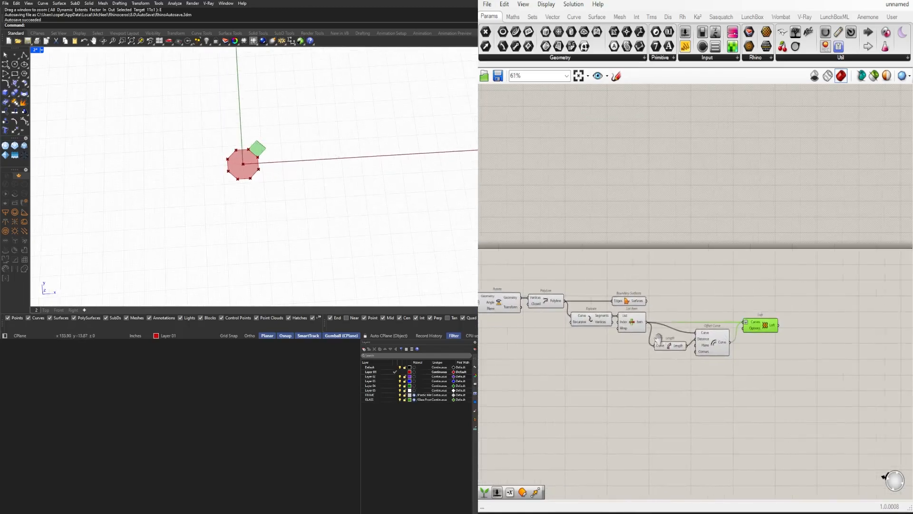
scroll(573, 305, up, 4)
right_drag(548, 336, 690, 338)
click(578, 305)
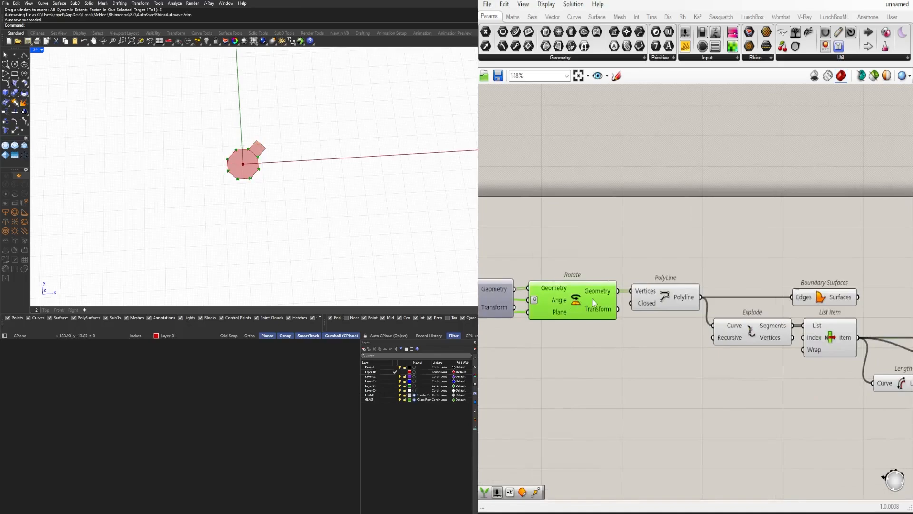
middle_click(576, 295)
click(606, 263)
click(623, 245)
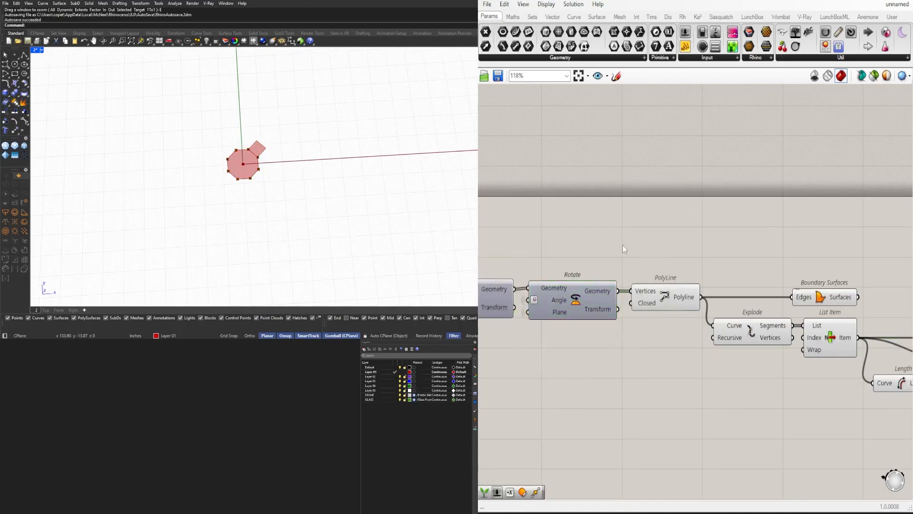
- Turn off the preview of the Explode component
click(664, 305)
right_drag(764, 234, 752, 229)
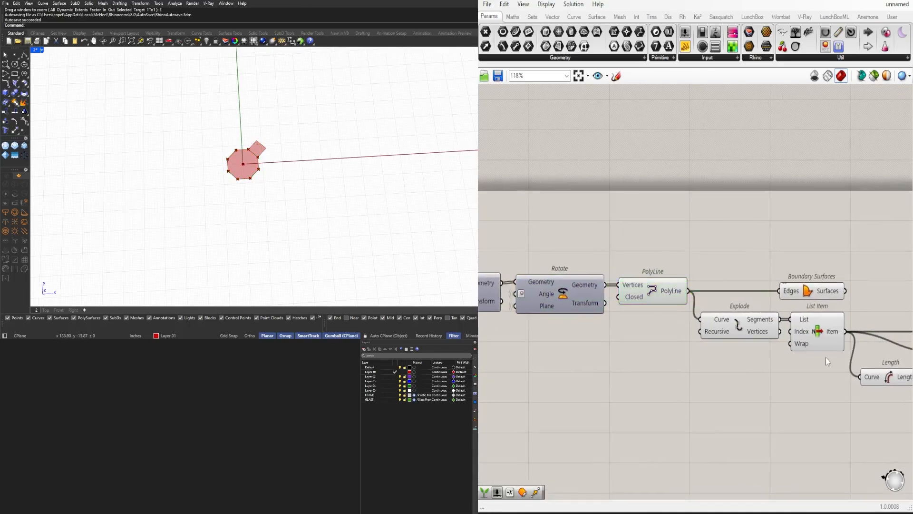
drag(825, 357, 744, 321)
click(748, 372)
click(733, 327)
middle_click(733, 326)
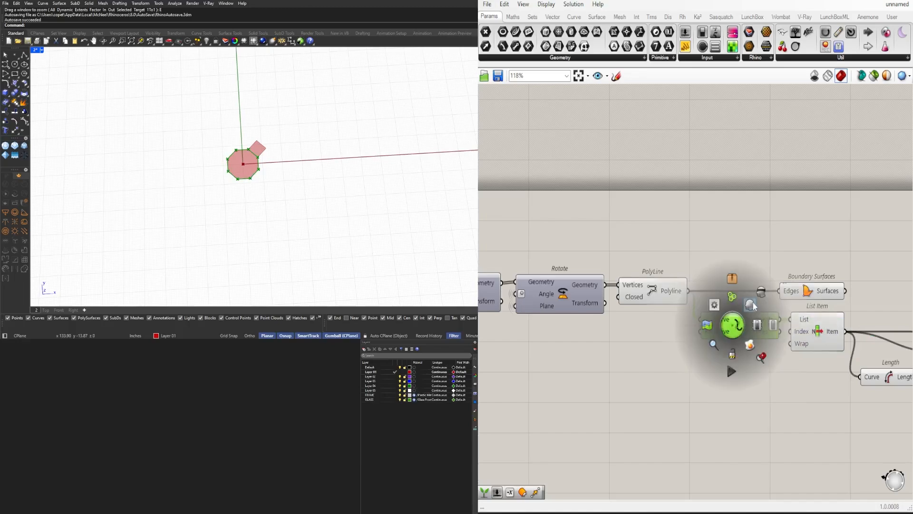
click(760, 295)
- Add two Geometry parameters, wiring Boundary Surfaces' output into one and Loft's output into the other, each aligned with its source
right_drag(803, 268, 552, 257)
scroll(552, 257, down, 2)
scroll(674, 322, up, 2)
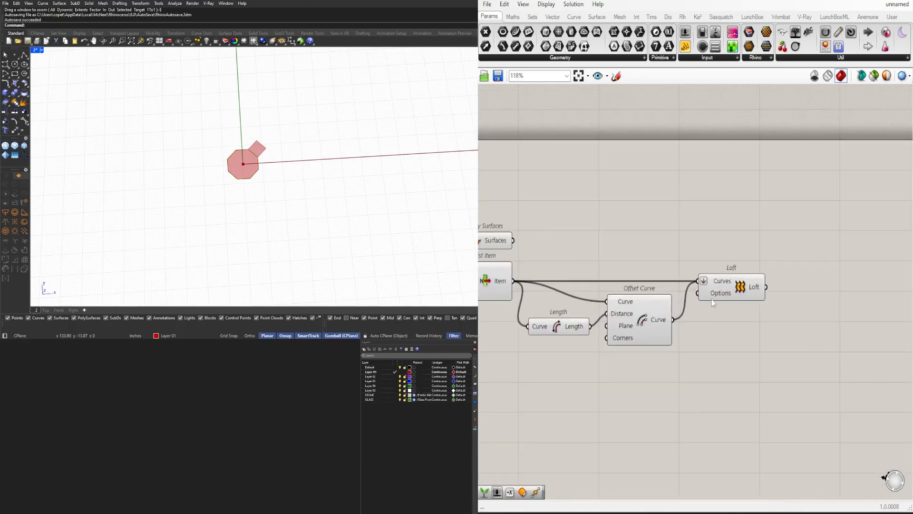
click(716, 293)
scroll(669, 238, down, 3)
double_click(649, 252)
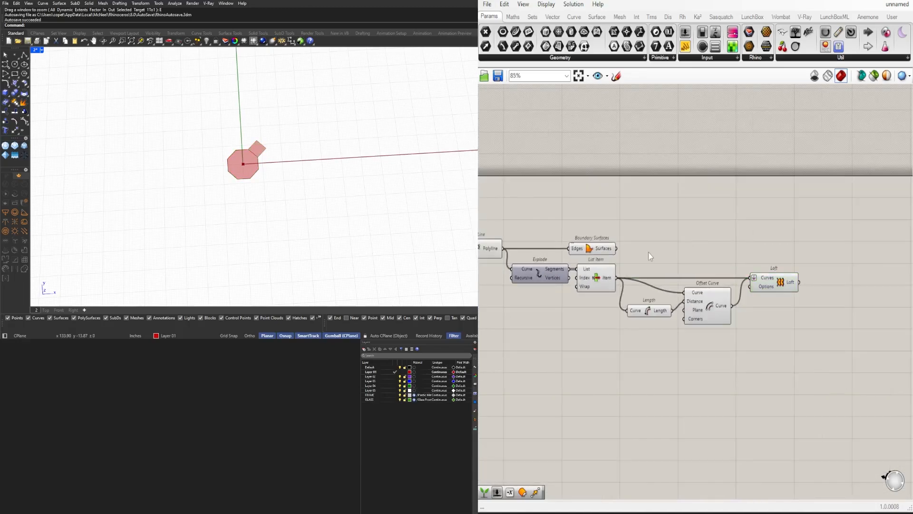
text(geo)
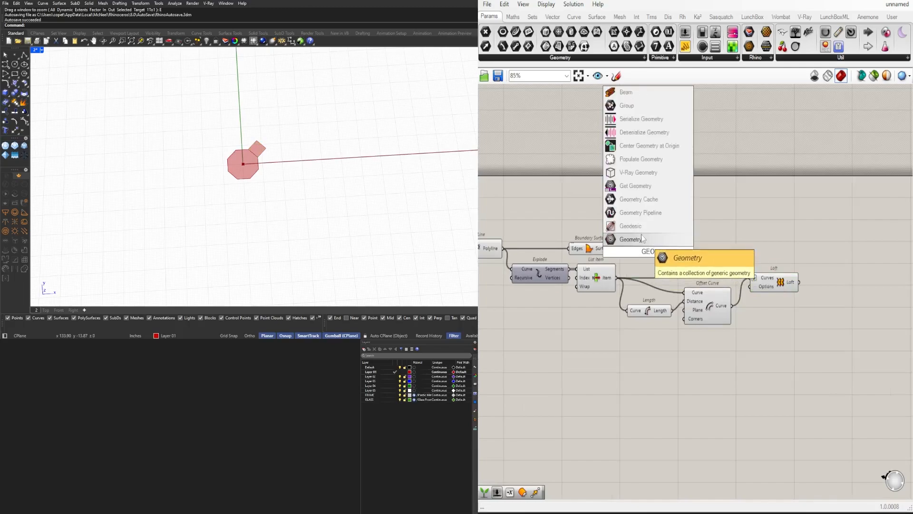
click(641, 240)
drag(617, 248, 818, 279)
drag(828, 275, 827, 282)
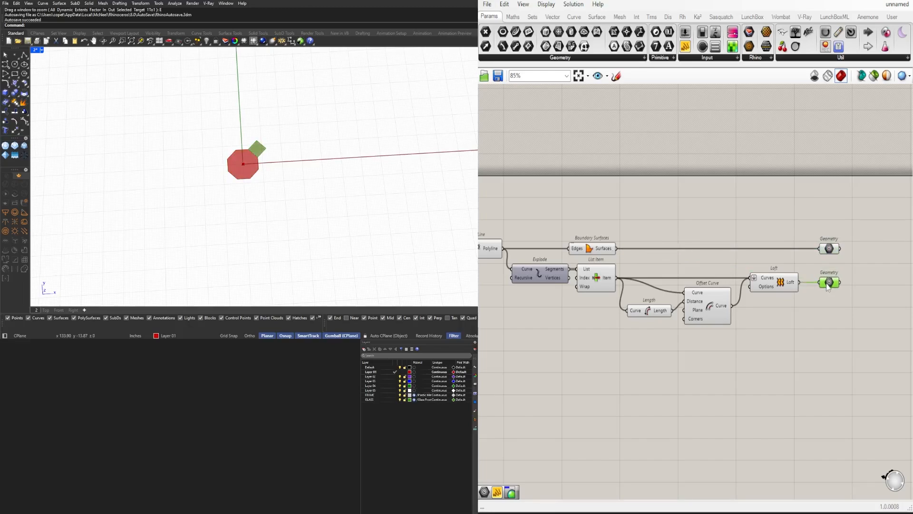
- Put each of the two Geometry parameters in its own group
click(830, 250)
click(830, 283)
shift+click(830, 248)
scroll(820, 308, down, 2)
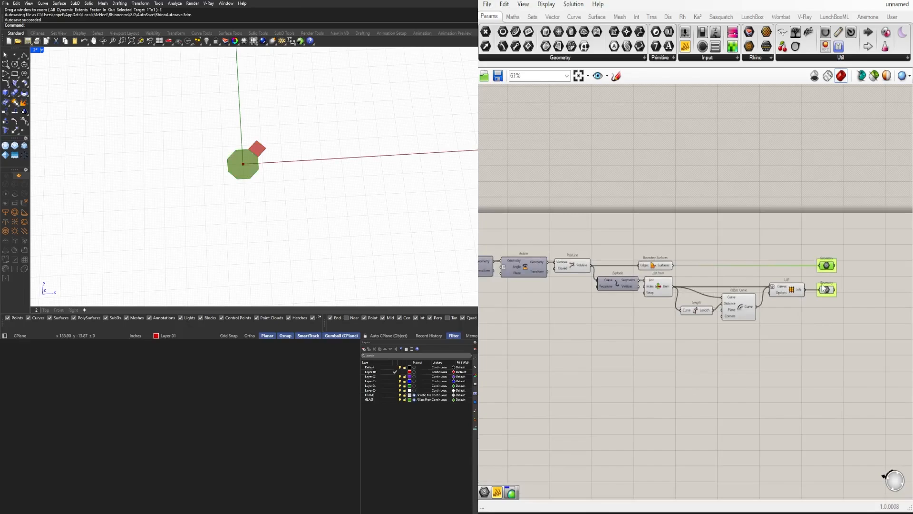
click(860, 314)
- Turn off the preview of the components from PolyLine through Loft, leaving only the grouped Geometry parameters previewed
scroll(761, 307, up, 4)
scroll(845, 331, down, 4)
drag(838, 353, 627, 255)
scroll(635, 244, down, 1)
middle_click(634, 242)
click(664, 212)
click(741, 215)
- Examine the beginning of the definition and the octagon with its attached square in the viewport
scroll(547, 332, down, 3)
right_drag(547, 332, 758, 296)
scroll(698, 243, up, 5)
scroll(700, 246, up, 3)
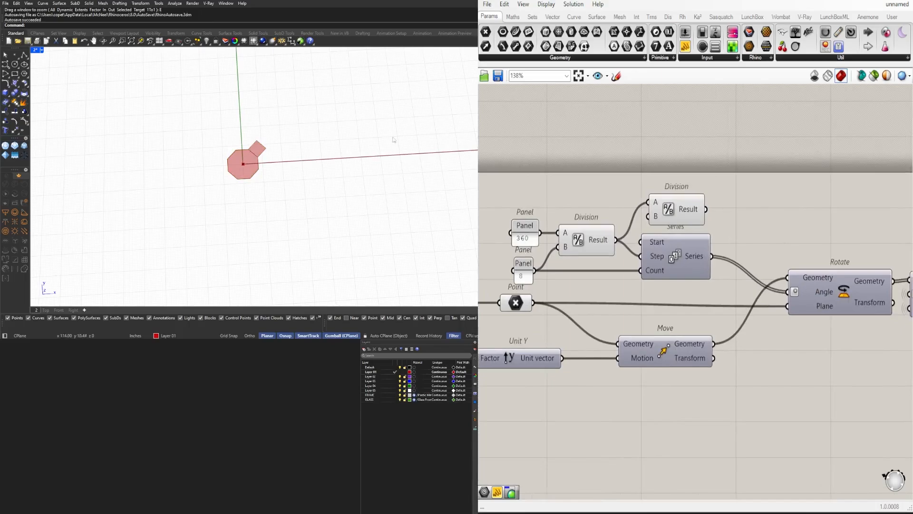
scroll(264, 166, up, 9)
scroll(204, 125, down, 3)
right_drag(204, 125, 185, 149)
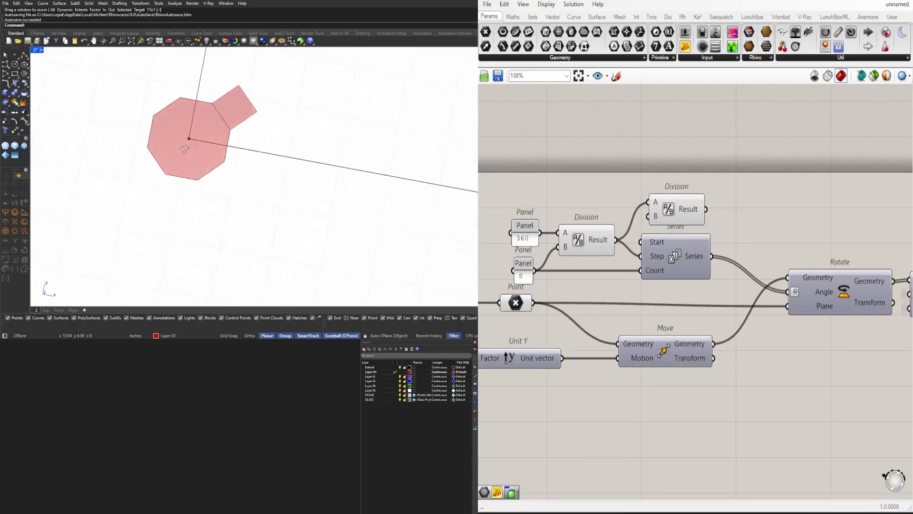
scroll(185, 126, up, 3)
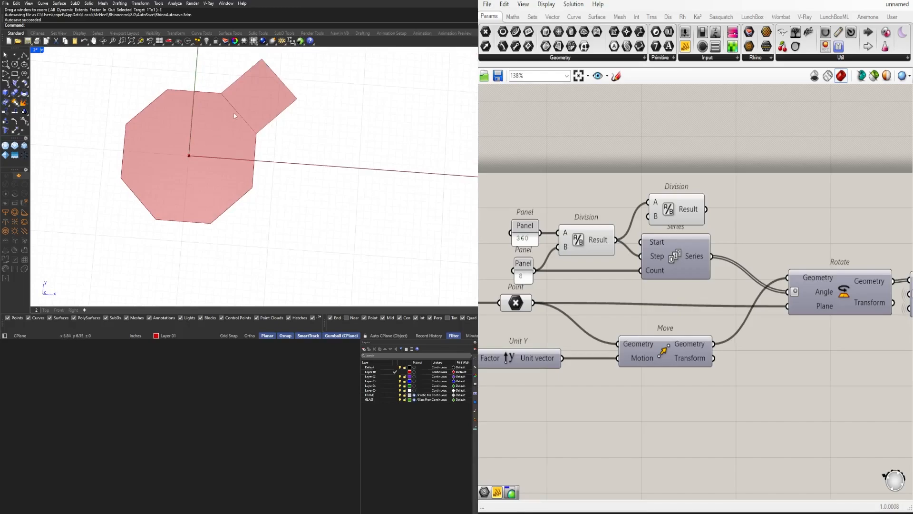
scroll(584, 247, down, 3)
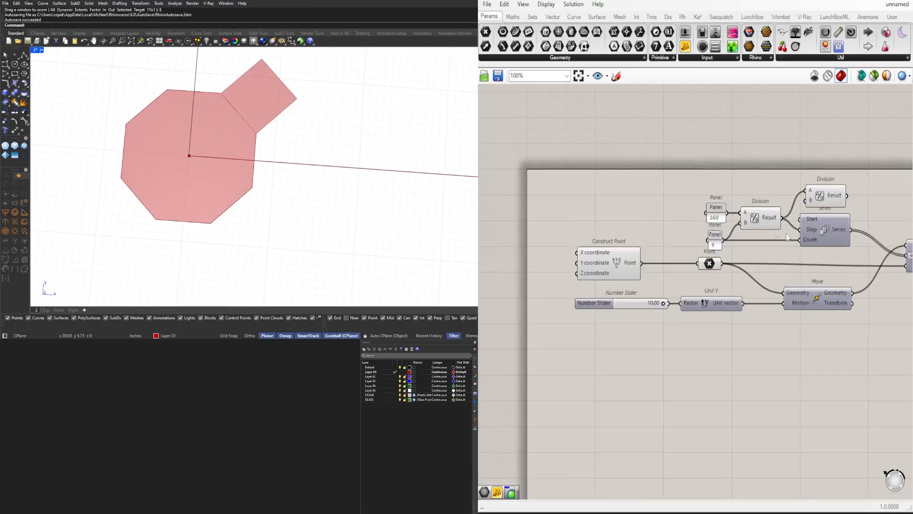
- Turn the preview of the List Item component back on
right_drag(855, 243, 672, 242)
scroll(672, 242, down, 2)
right_drag(622, 267, 626, 321)
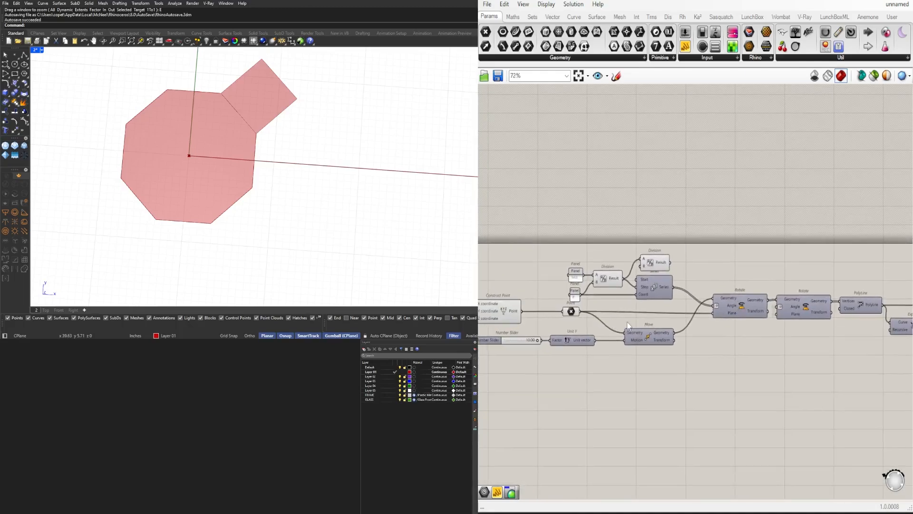
right_drag(851, 333, 637, 281)
scroll(854, 288, up, 4)
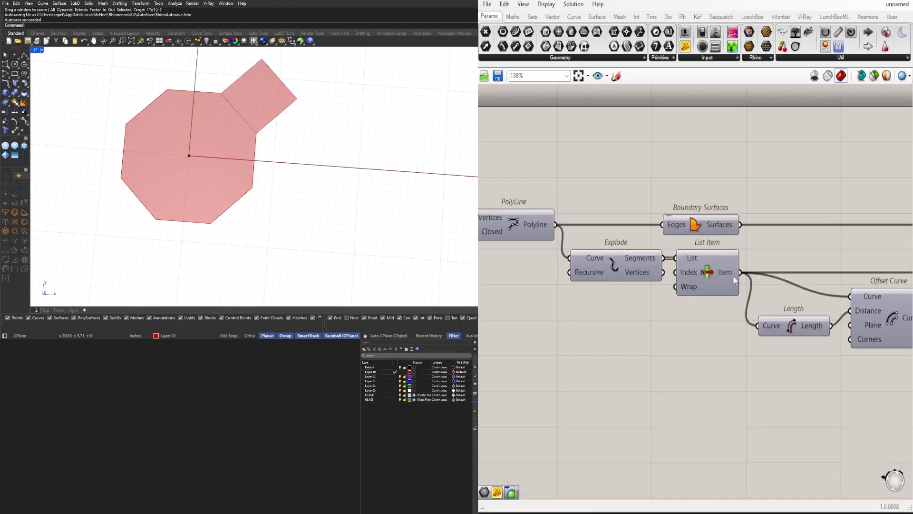
click(706, 274)
middle_click(706, 274)
click(723, 251)
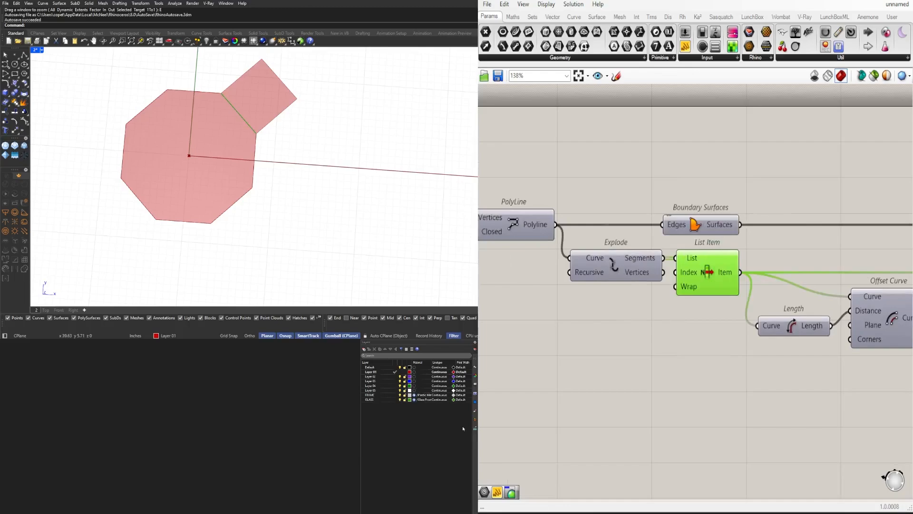
- Add a Curve Middle component below Offset Curve and connect List Item's output to its Curve input
click(721, 416)
double_click(723, 419)
text(MID)
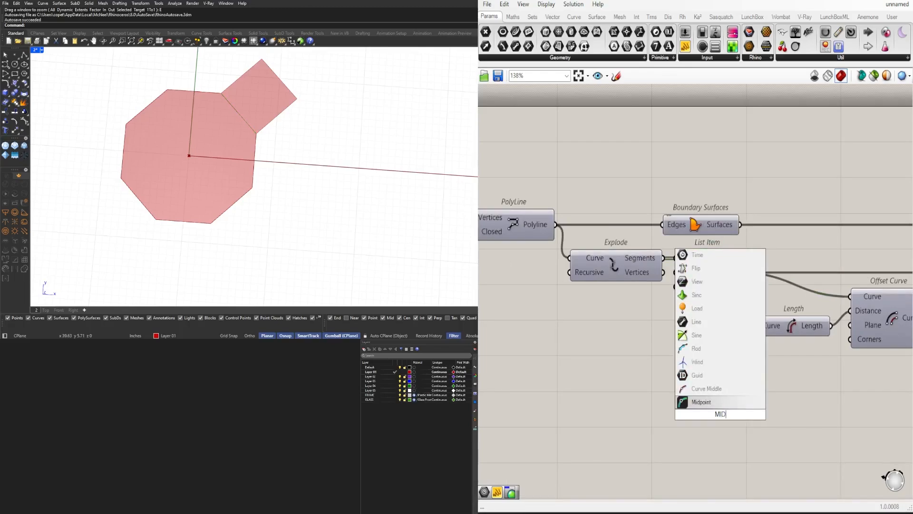
click(706, 388)
drag(741, 272, 872, 375)
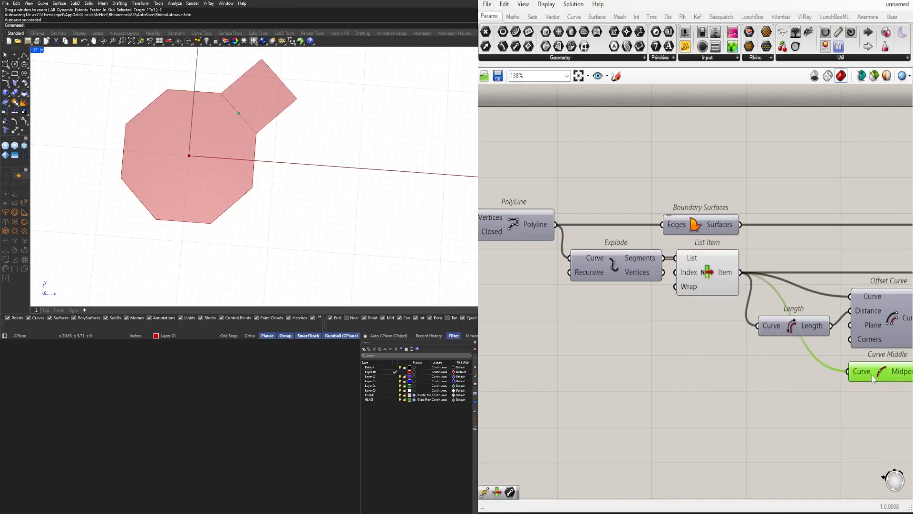
- Add a Line component and connect the Point parameter at the octagon's centre to its Start Point input
double_click(741, 393)
text(LINE)
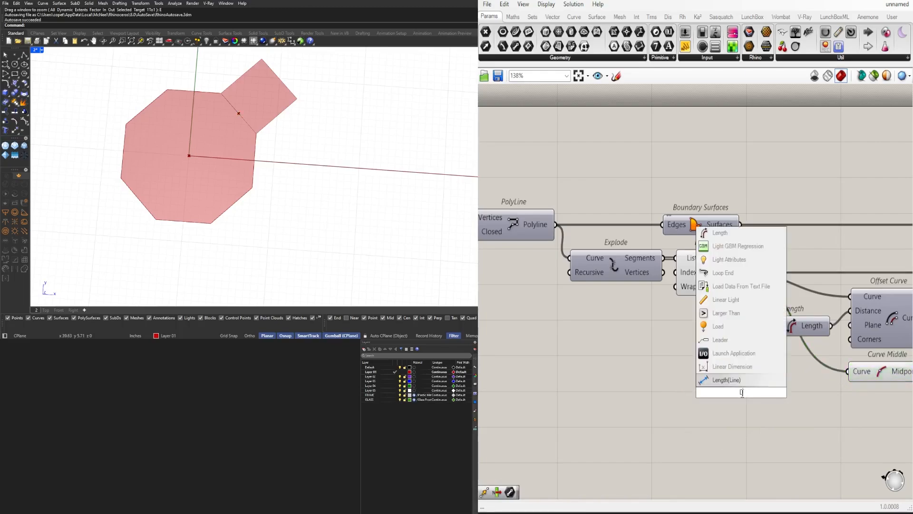
click(722, 368)
scroll(683, 355, down, 3)
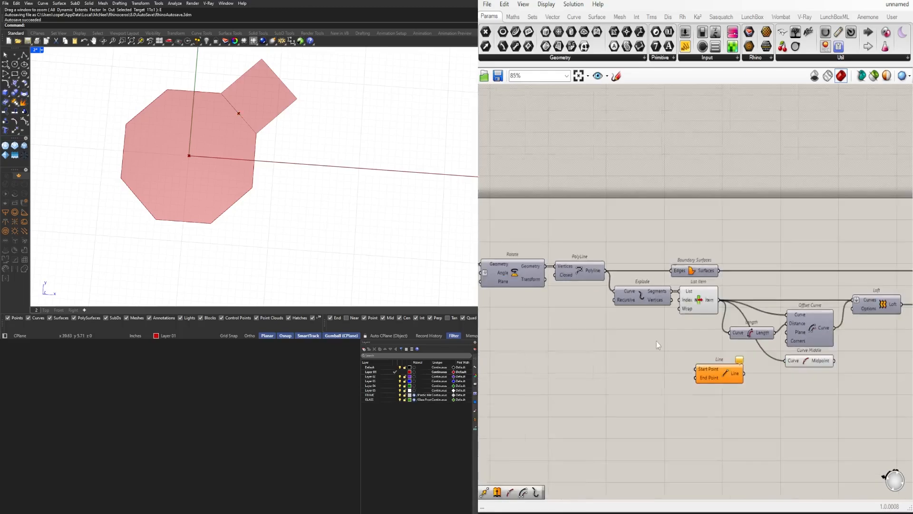
right_drag(656, 341, 832, 333)
right_drag(672, 307, 775, 311)
right_drag(634, 278, 743, 279)
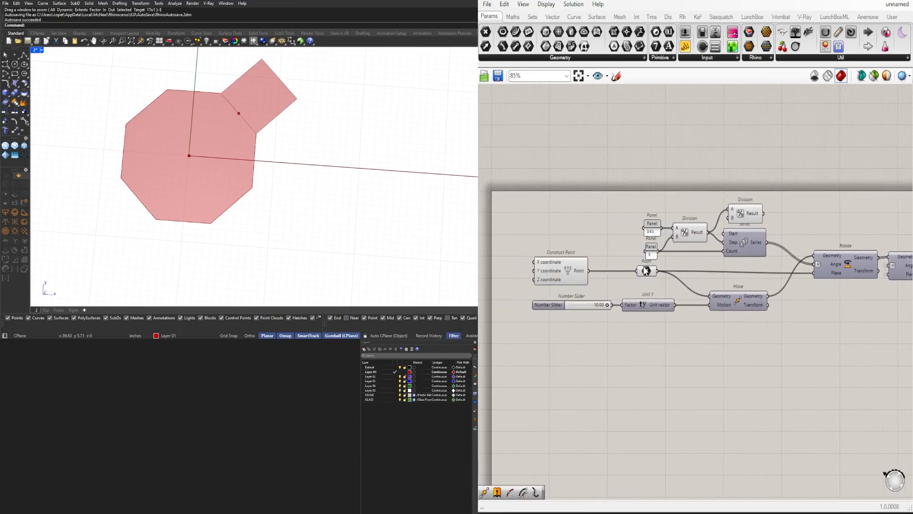
click(646, 270)
scroll(646, 285, down, 6)
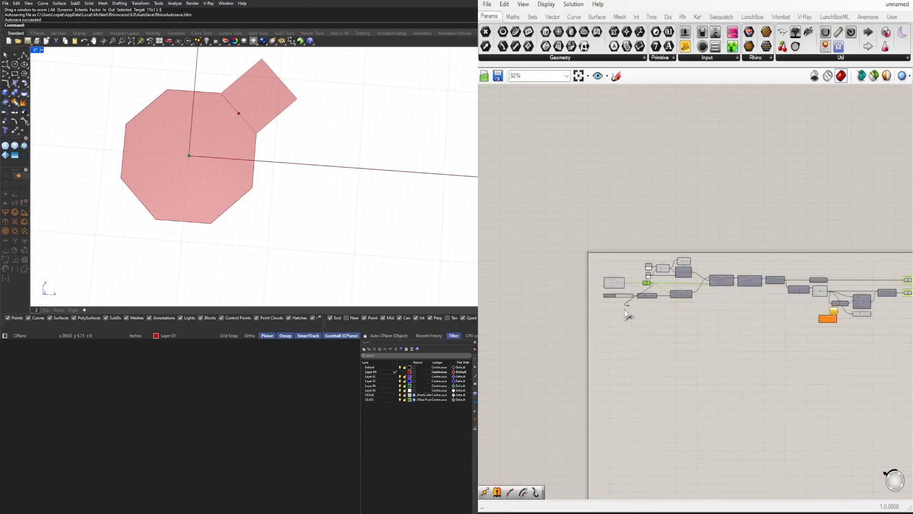
scroll(733, 344, up, 7)
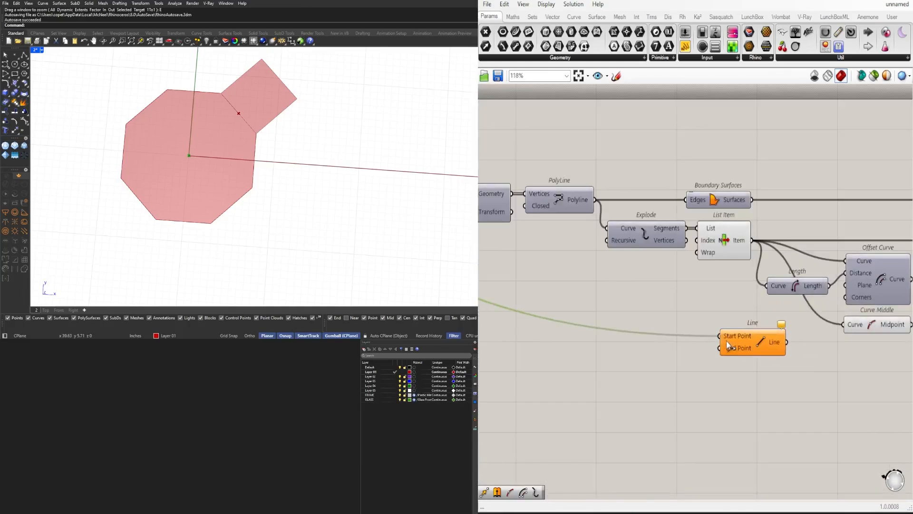
- Connect Curve Middle's Midpoint output to Line's End Point input and position Line below Loft
scroll(726, 340, down, 3)
drag(532, 348, 711, 312)
scroll(660, 344, up, 4)
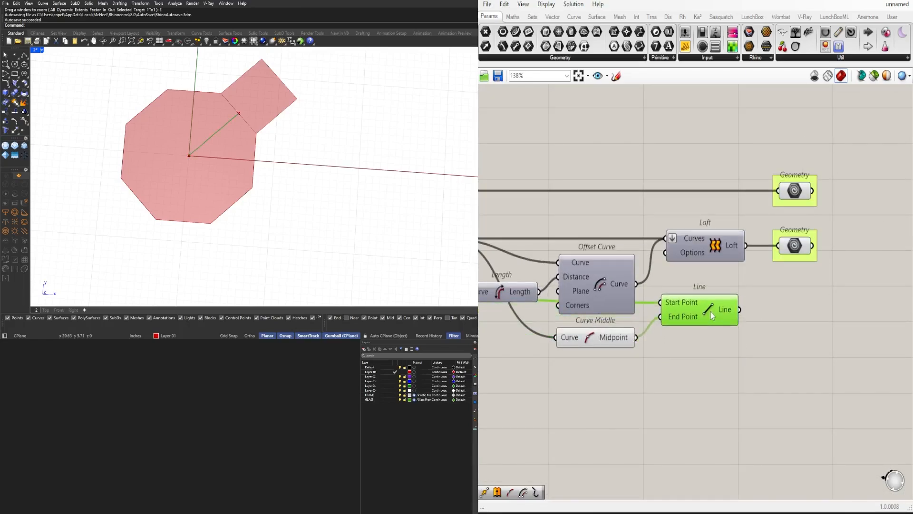
- Turn off the preview of Offset Curve and Curve Middle, and nudge Line slightly away from them
drag(606, 371, 590, 301)
middle_click(589, 298)
click(613, 259)
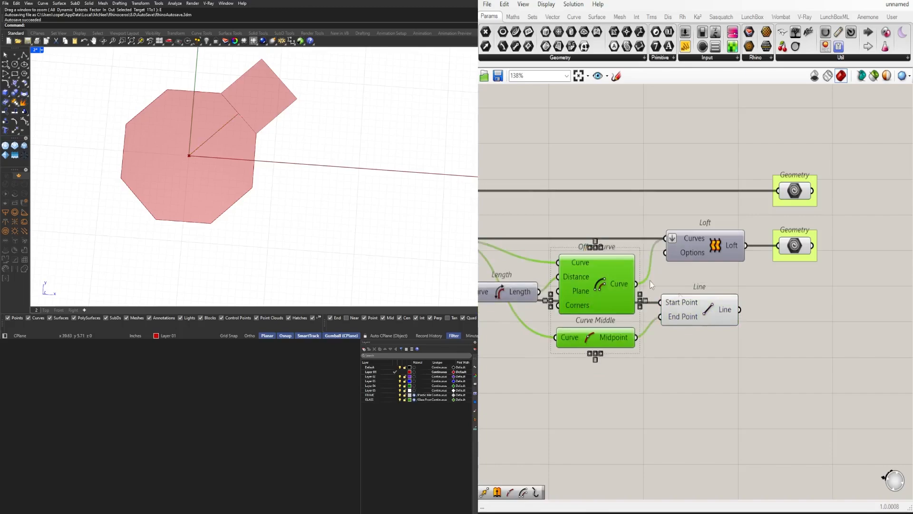
drag(711, 308, 721, 305)
- Add a curve Length component right after Line and connect Line's output to its Curve input
double_click(765, 314)
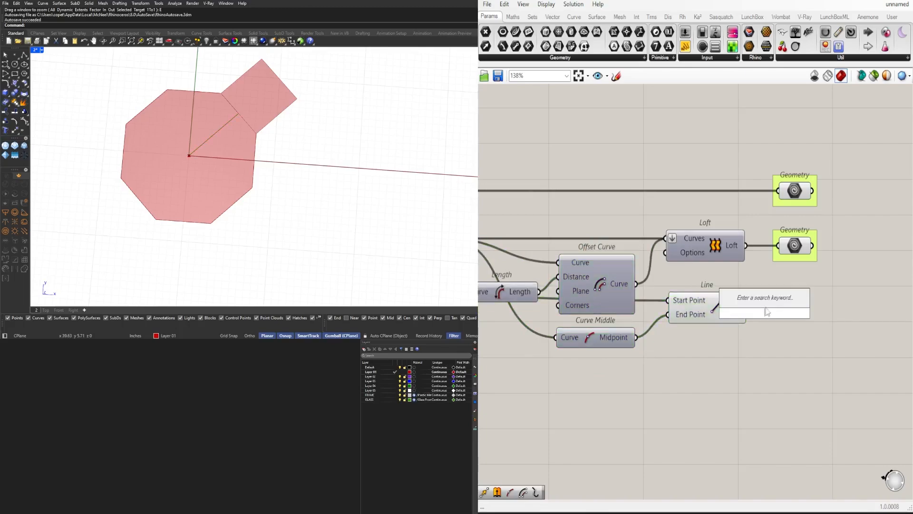
text(LENG)
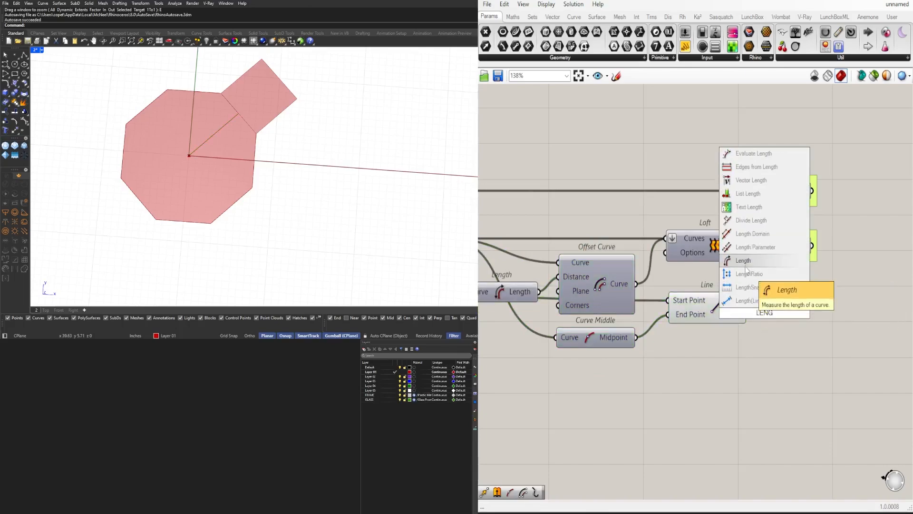
click(745, 266)
scroll(754, 310, up, 3)
drag(828, 317, 769, 313)
drag(775, 312, 761, 307)
click(698, 305)
scroll(714, 314, down, 4)
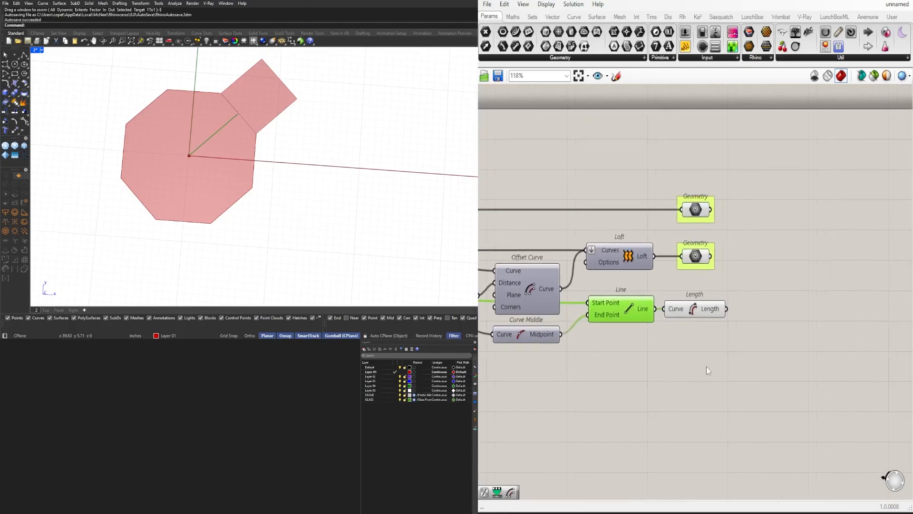
- Turn off the preview of the Line component that joins the octagon's centre to its edge midpoint
double_click(707, 367)
click(617, 305)
middle_click(614, 302)
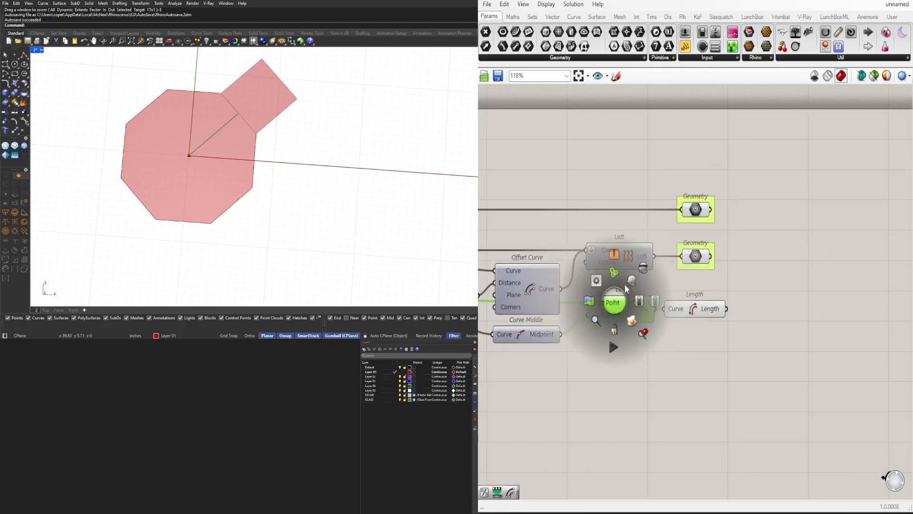
click(642, 268)
- Add a Move component and place it well beyond the curve Length component
click(740, 389)
double_click(741, 389)
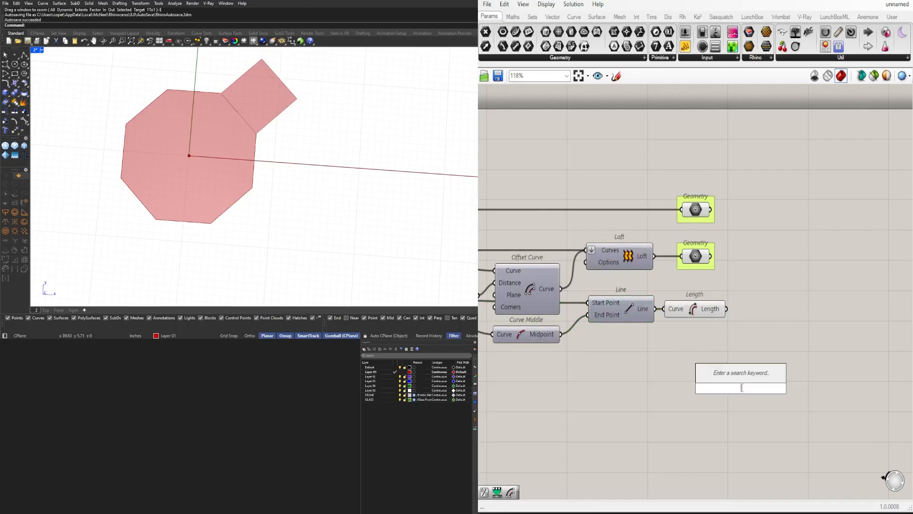
text(move)
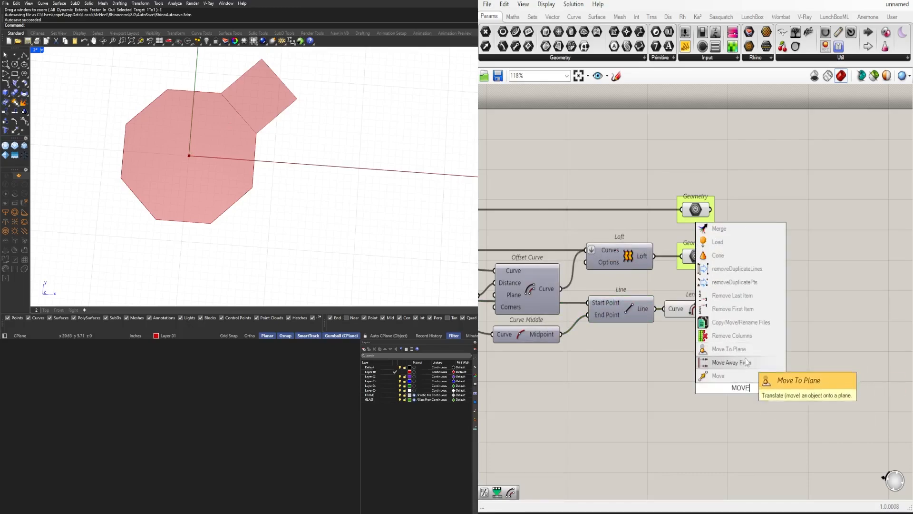
click(736, 375)
scroll(734, 372, down, 3)
right_drag(734, 372, 651, 367)
drag(652, 374, 762, 351)
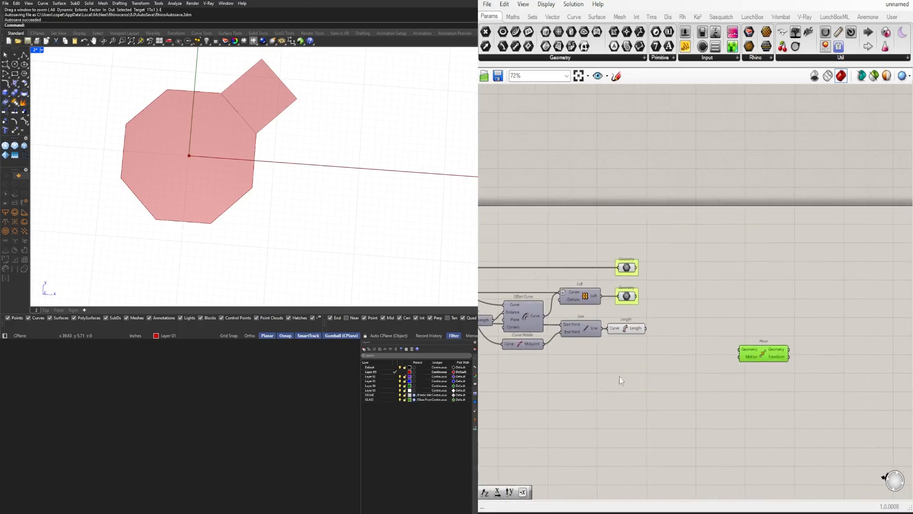
- Add a Unit X component, feed Length into its Factor, and connect its Unit vector to Move's Motion input
double_click(651, 351)
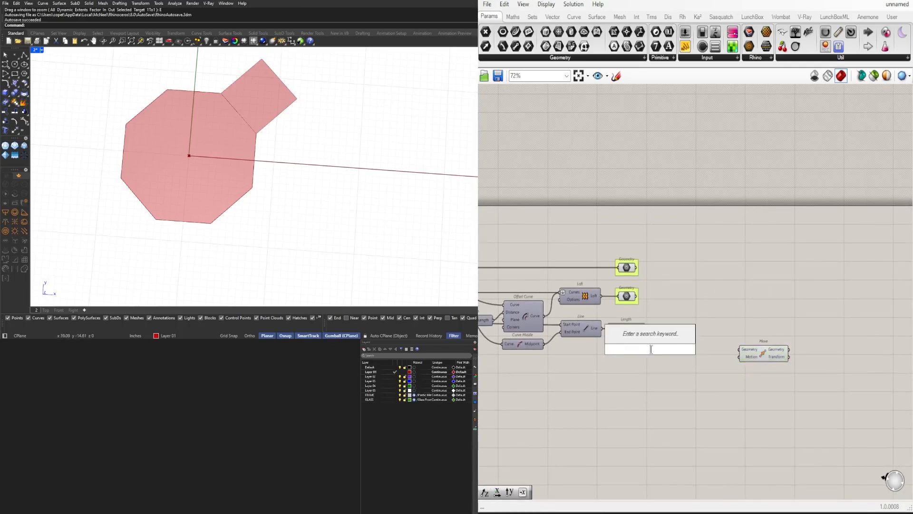
text(x)
click(645, 337)
scroll(636, 337, up, 3)
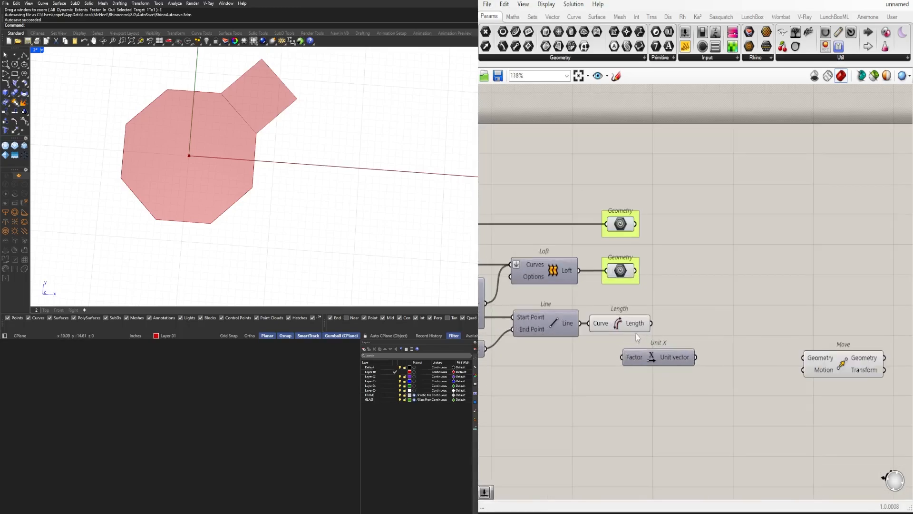
drag(651, 323, 622, 357)
drag(647, 360, 843, 287)
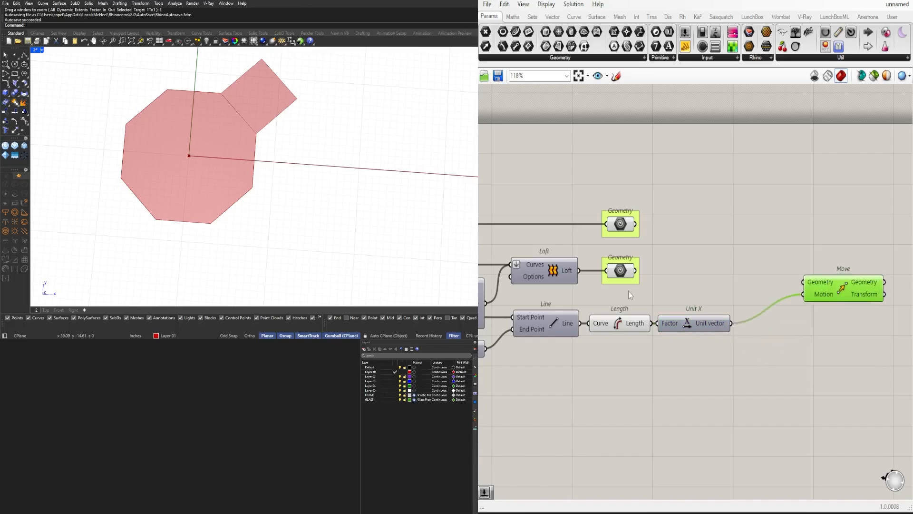
- Connect the octagon's Geometry parameter to Move's Geometry input and bring Move level with that parameter
click(618, 273)
click(621, 224)
drag(636, 223, 845, 225)
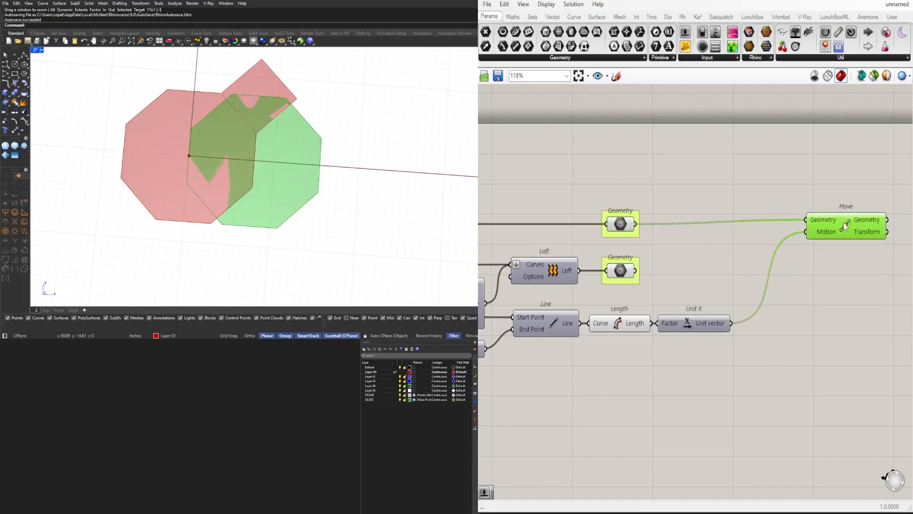
- Reposition Move beside Unit X and shift both away from Length to open a gap in the chain
drag(703, 332, 749, 330)
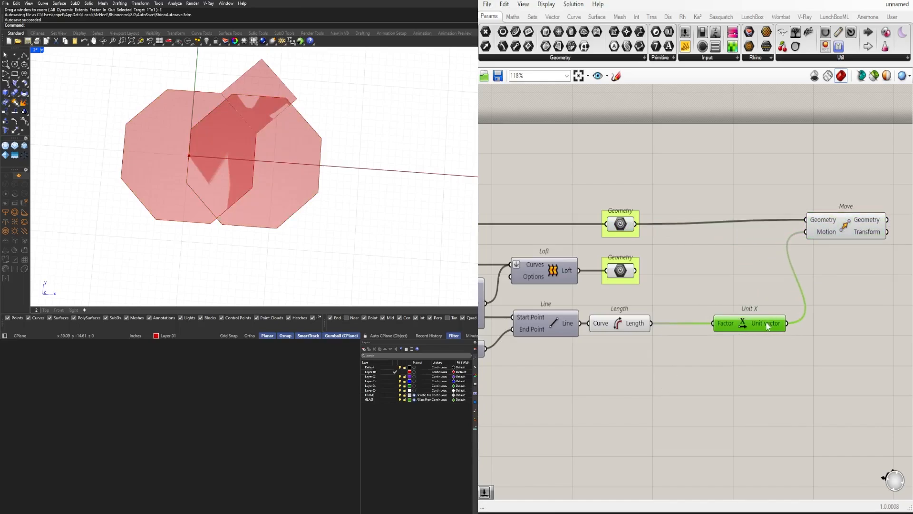
right_drag(772, 311, 679, 289)
drag(768, 214, 783, 284)
scroll(734, 321, up, 3)
drag(835, 324, 613, 247)
right_drag(605, 288, 777, 296)
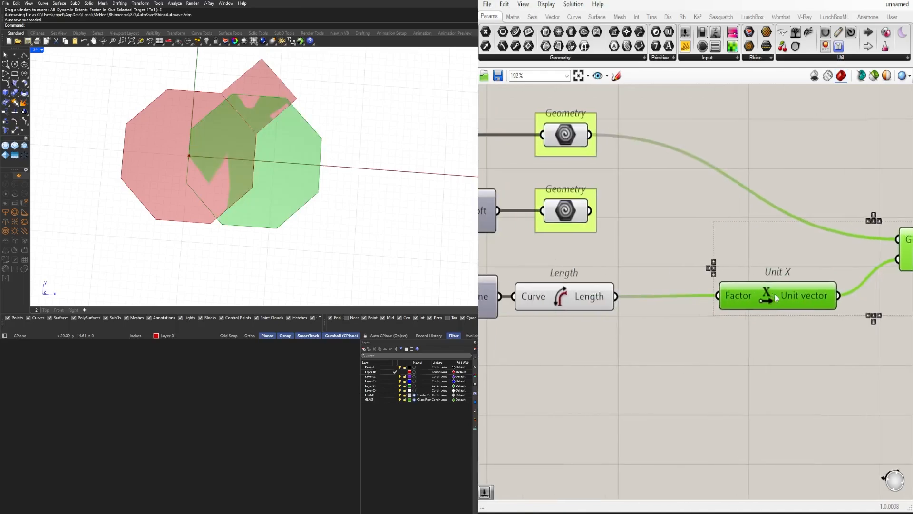
drag(775, 293, 842, 293)
- Add a Multiplication component between Length and Unit X's Factor to place the moved octagon edge to edge, then tighten the component spacing
double_click(677, 338)
text(*)
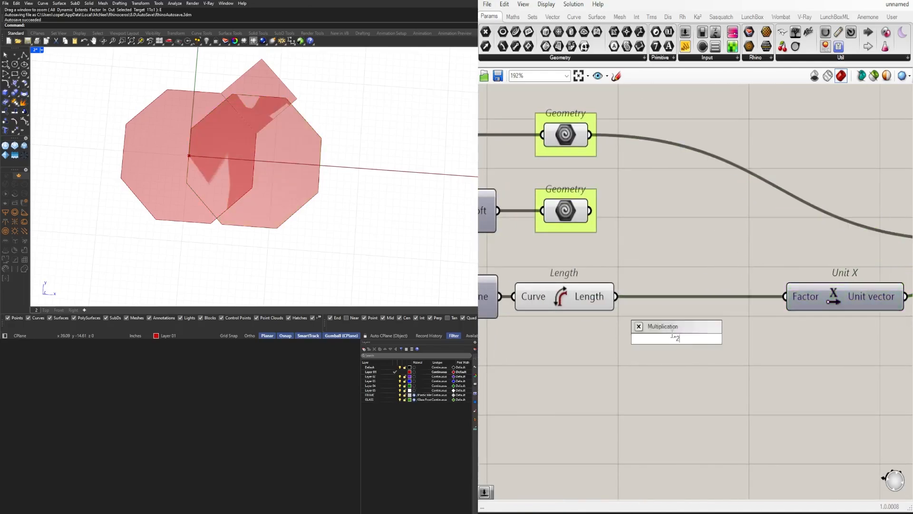
key(Return)
drag(665, 334, 694, 300)
scroll(731, 310, down, 3)
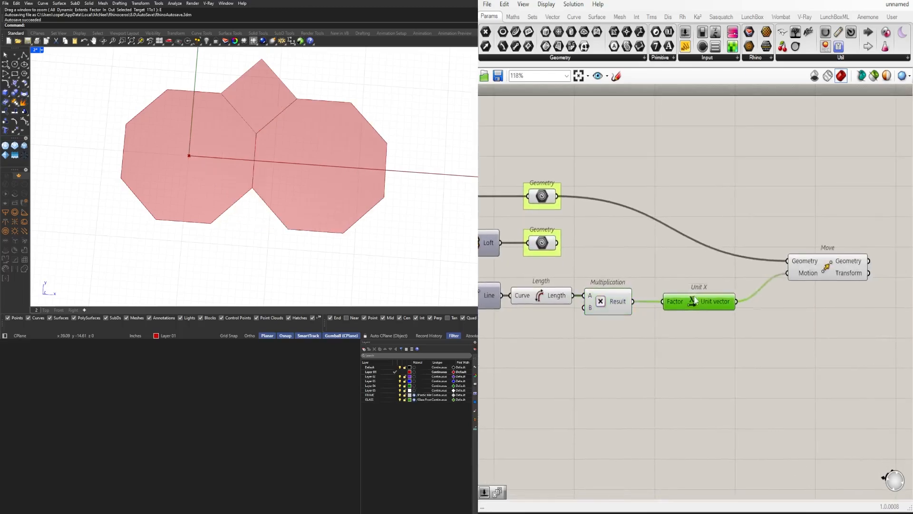
drag(814, 271, 764, 290)
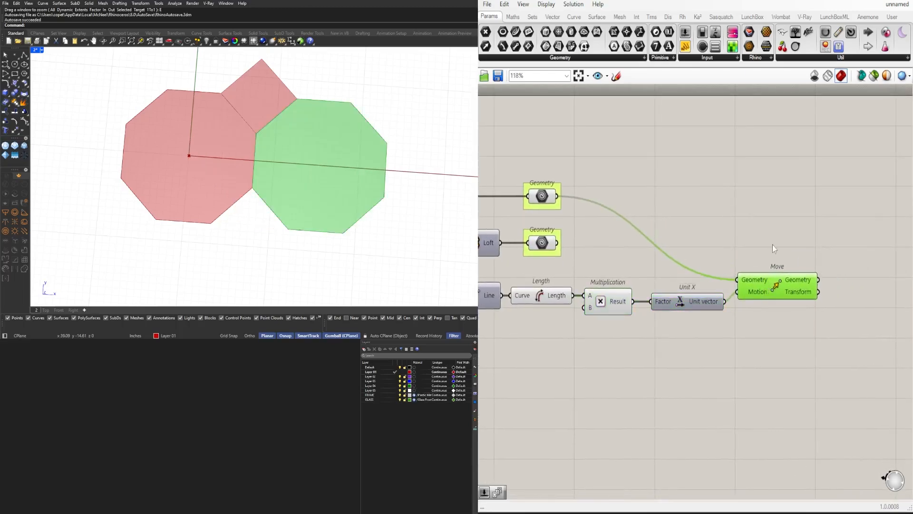
click(772, 245)
- Shift Unit X and Move together away from Multiplication to leave room for another component
scroll(829, 333, down, 4)
scroll(723, 320, up, 4)
right_drag(894, 352, 862, 351)
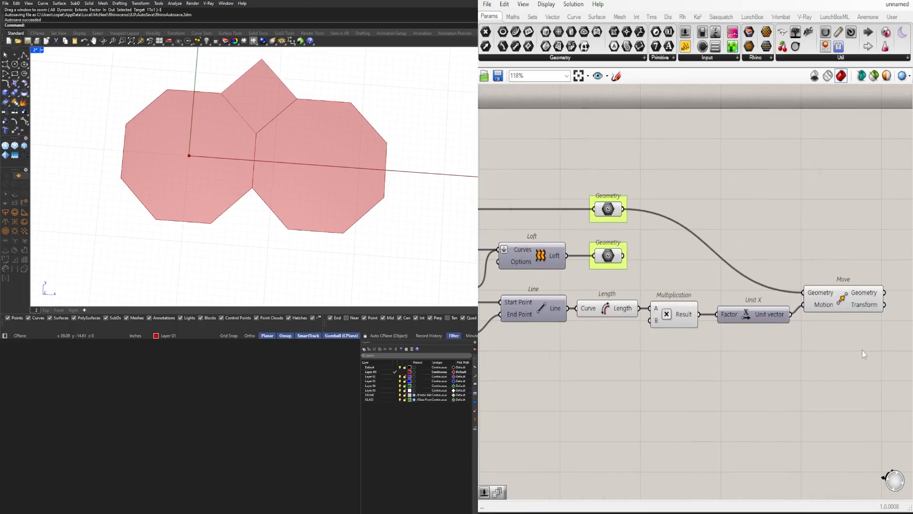
drag(862, 351, 759, 283)
right_drag(767, 314, 698, 322)
drag(698, 322, 780, 322)
scroll(384, 195, down, 7)
shift+right_drag(384, 195, 275, 237)
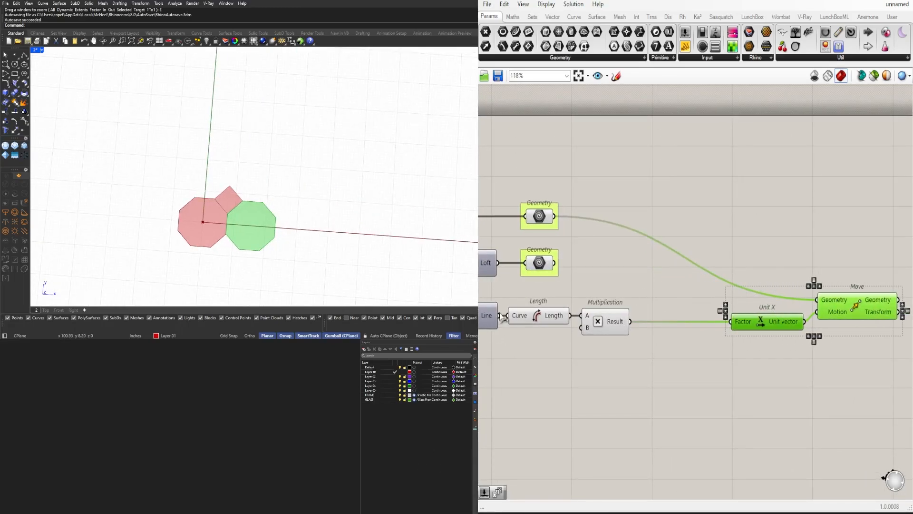
click(703, 358)
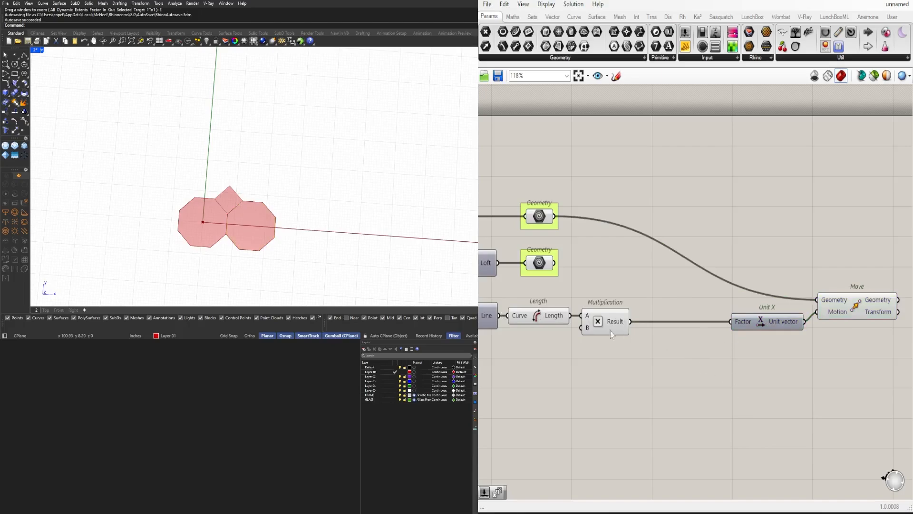
- Add a Series component between Multiplication and Unit X, and connect Multiplication's Result to its Step input
mouse_move(616, 329)
double_click(646, 385)
text(SER)
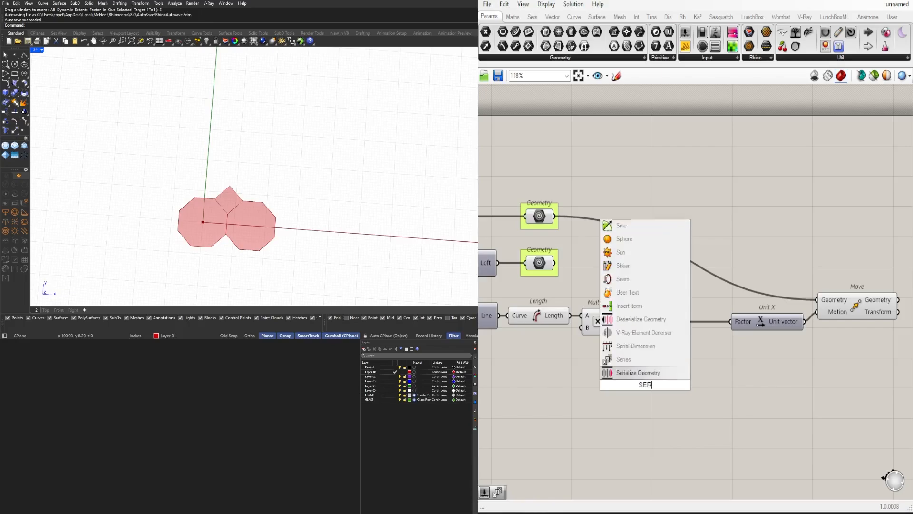
click(635, 361)
right_drag(745, 380, 666, 378)
drag(834, 399, 682, 289)
drag(682, 316, 732, 317)
click(530, 369)
drag(561, 376, 613, 359)
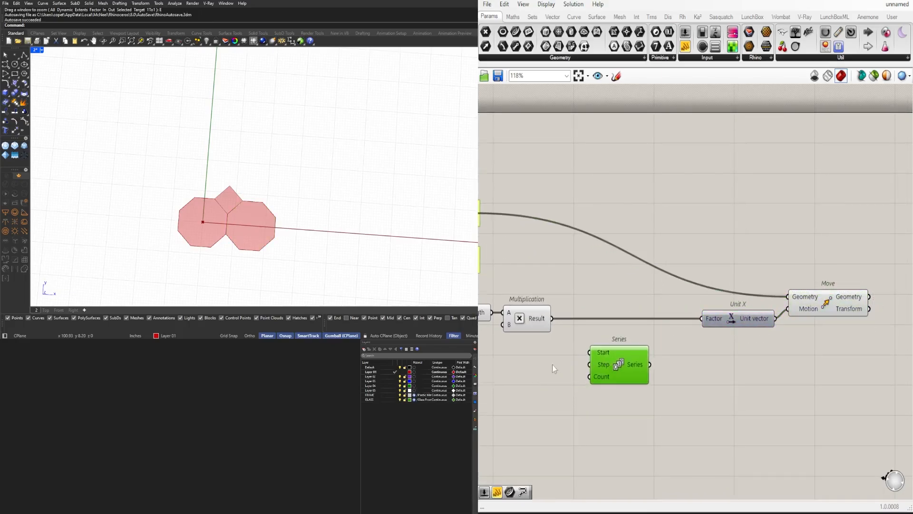
right_drag(536, 325, 684, 286)
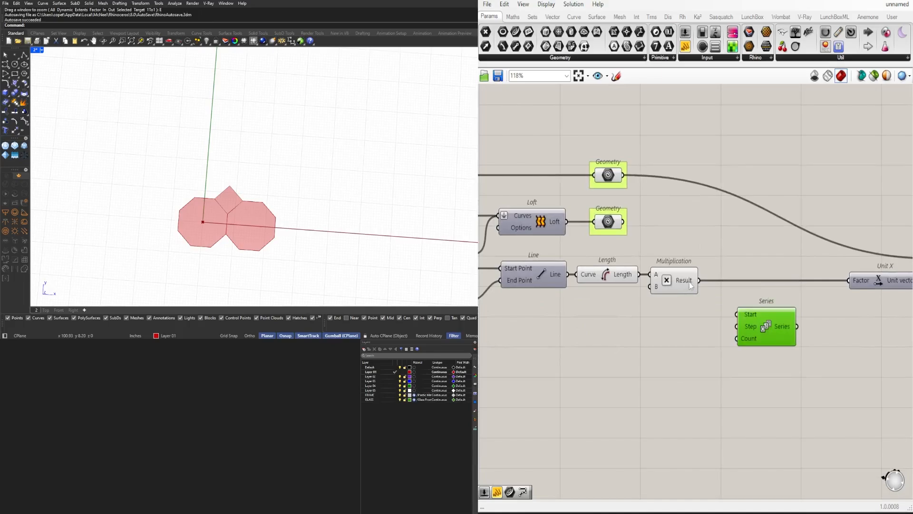
drag(699, 281, 758, 315)
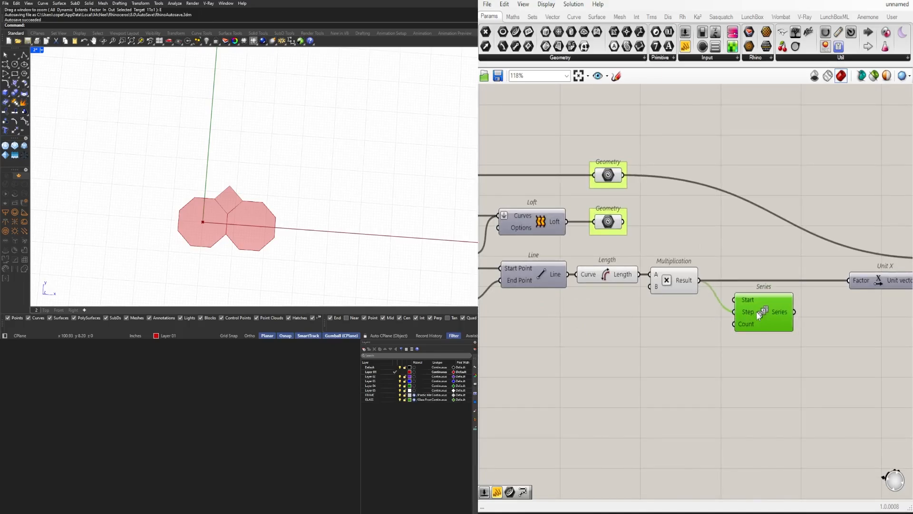
double_click(700, 335)
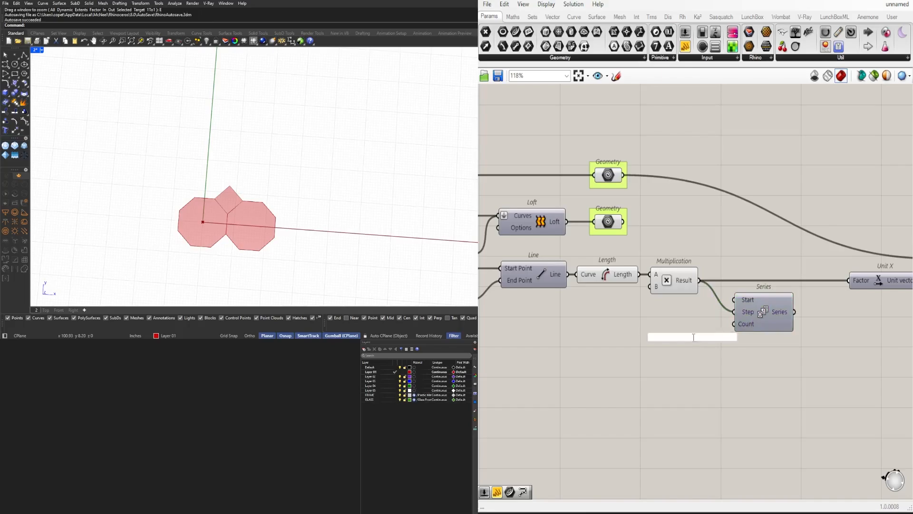
text(1.5)
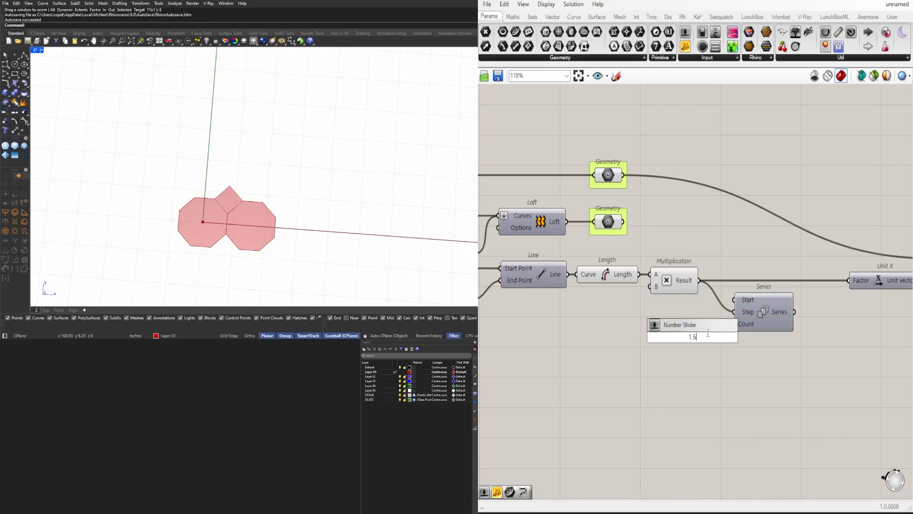
key(Return)
scroll(715, 332, up, 1)
drag(733, 338, 699, 329)
key(Delete)
- Add a Number Slider with a value of 5 and connect it to Series' Count input
double_click(685, 343)
text(5)
key(Return)
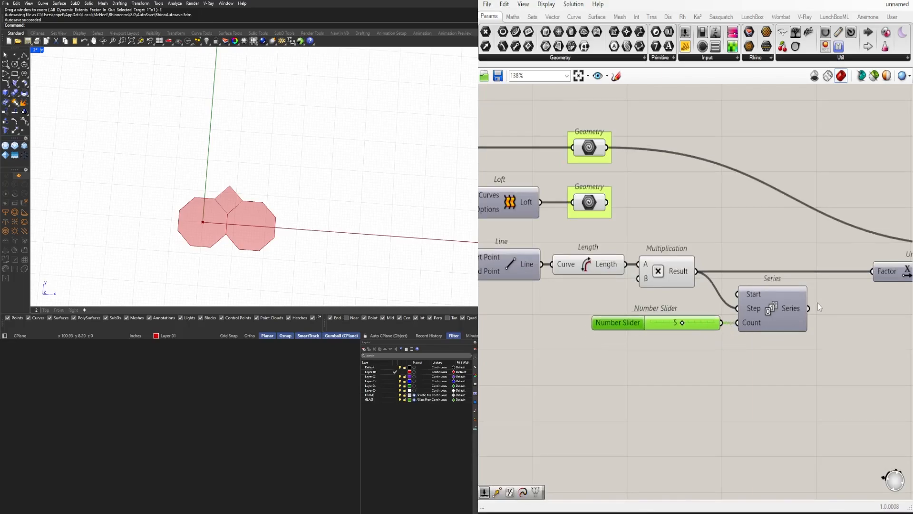
- Connect the Series output to Unit X's Factor in place of Multiplication, and bring Unit X and Move closer to Series
drag(816, 309, 862, 275)
right_drag(789, 348, 643, 339)
scroll(643, 338, down, 2)
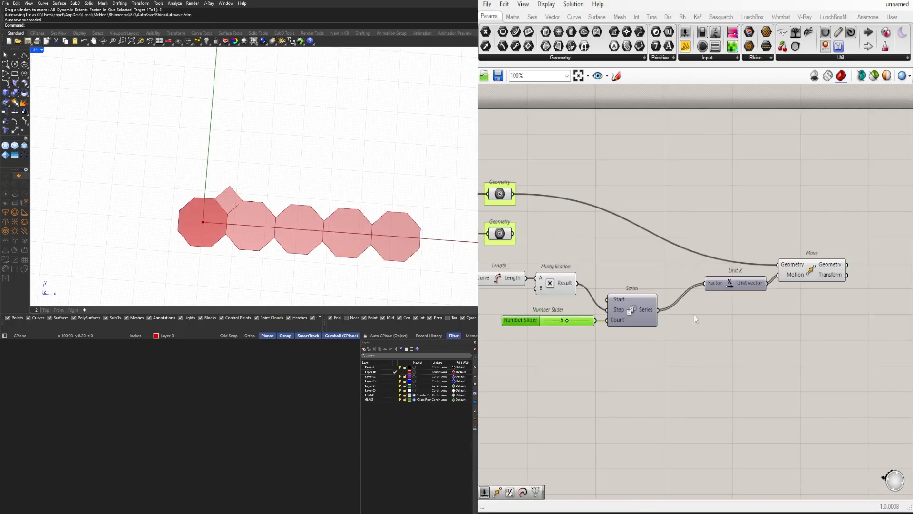
drag(846, 310, 689, 312)
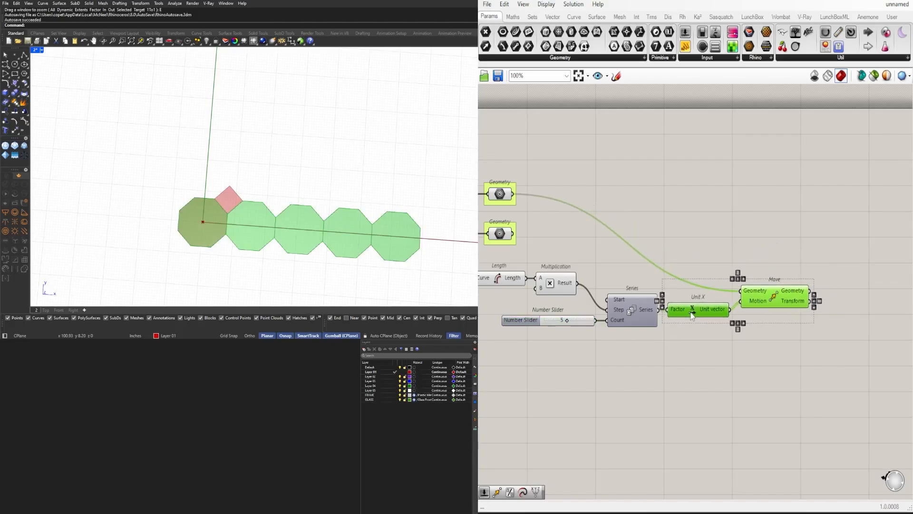
click(706, 262)
click(779, 297)
click(768, 267)
- Turn off the preview of the octagon's Geometry parameter that overlaps the first moved copy
scroll(607, 305, up, 2)
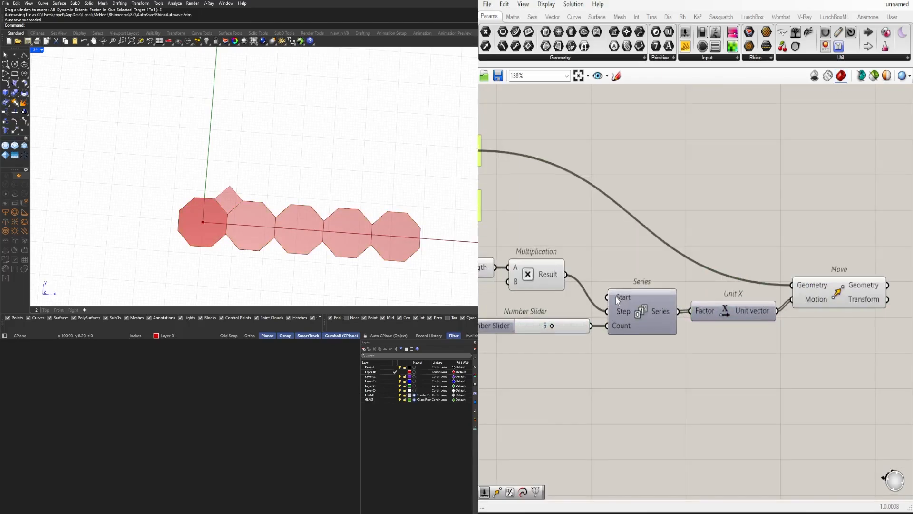
scroll(691, 327, down, 3)
click(793, 308)
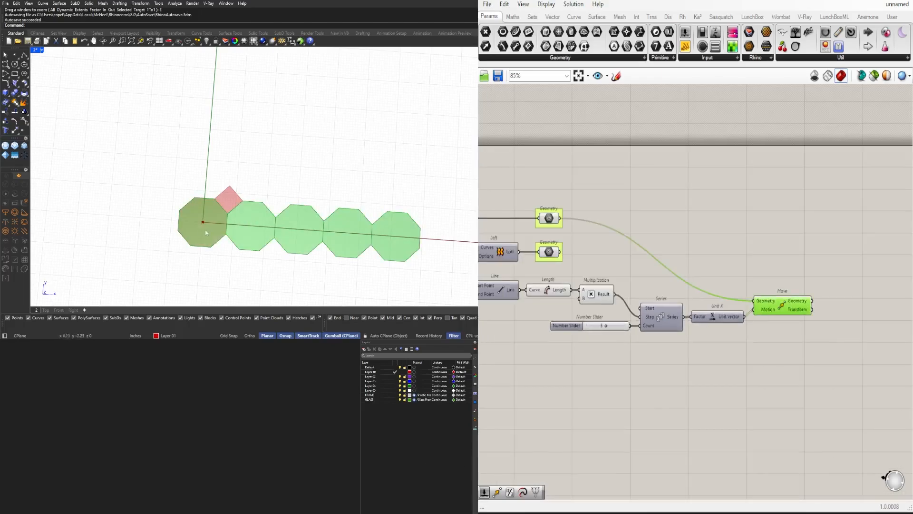
right_drag(582, 295, 718, 284)
click(686, 206)
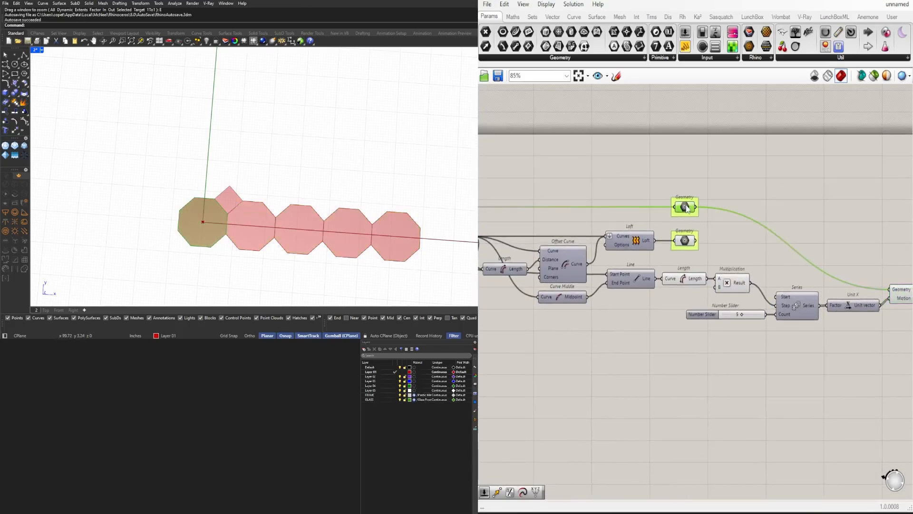
middle_click(686, 206)
click(716, 170)
click(782, 170)
- Place the Move component farther from Unit X to make room in the chain
scroll(781, 170, down, 3)
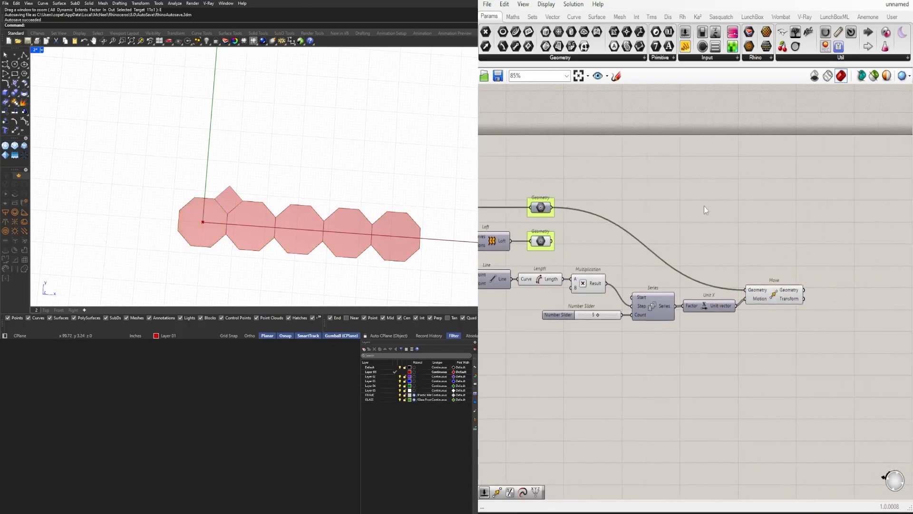
scroll(672, 305, down, 1)
right_drag(689, 310, 747, 287)
scroll(316, 202, down, 2)
scroll(834, 282, up, 2)
click(765, 267)
click(775, 277)
scroll(775, 268, up, 3)
click(787, 264)
drag(788, 265, 841, 252)
- Add a Unit Y component directly below Unit X and connect the Series output to its Factor input
double_click(733, 327)
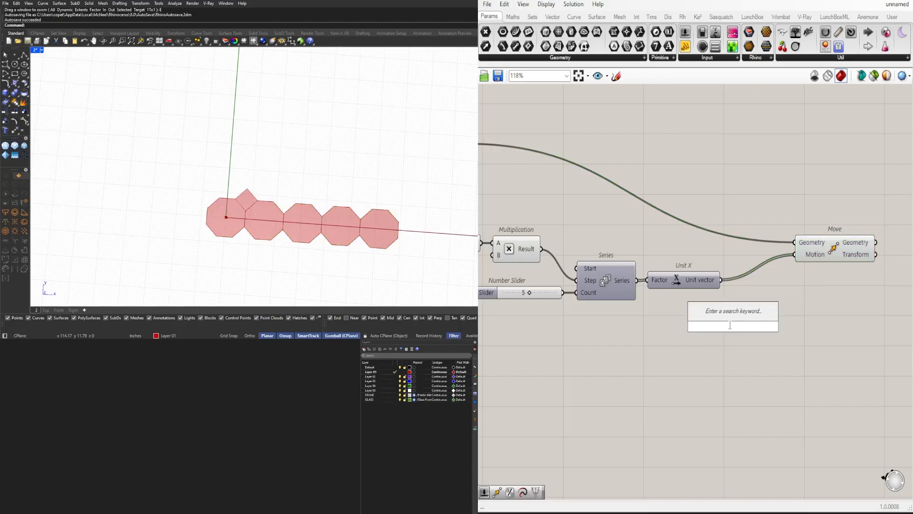
text(y)
key(Return)
drag(720, 331, 674, 307)
scroll(733, 309, down, 2)
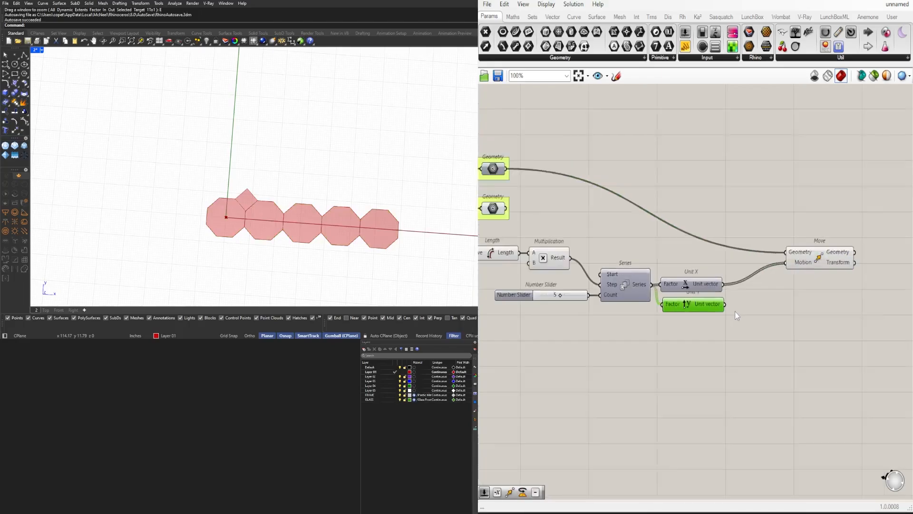
- Shift Unit X, Unit Y and Move away from Series, and set Move closer to the unit vectors
drag(811, 335, 732, 292)
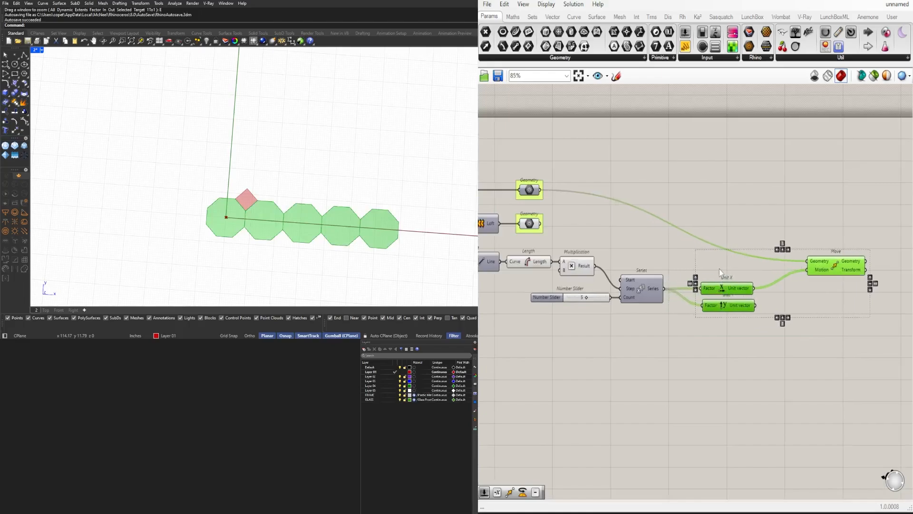
click(774, 278)
mouse_move(774, 277)
right_down()
mouse_move(756, 273)
mouse_move(768, 270)
right_up()
drag(817, 264, 790, 261)
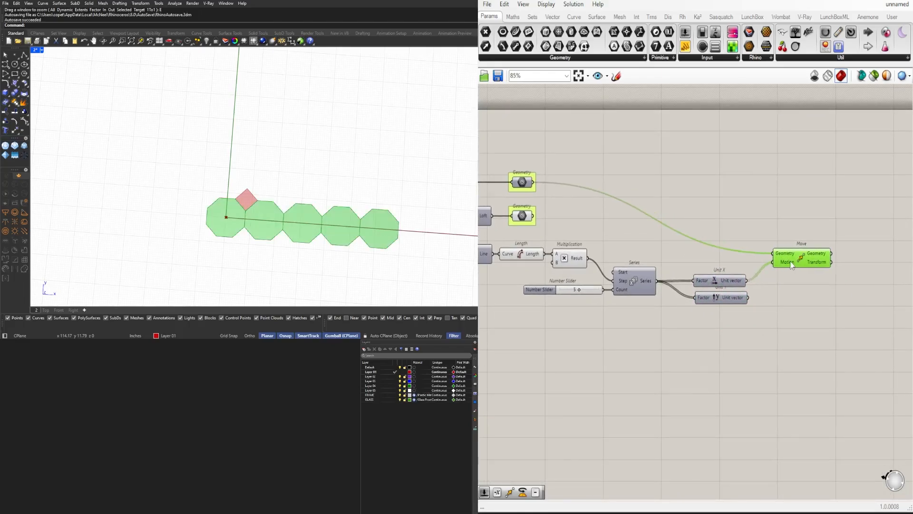
- Duplicate the Move component and feed the copy with the first Move's Geometry output and the Unit Y vector
right_drag(789, 261, 698, 260)
alt+drag(701, 260, 772, 276)
click(765, 242)
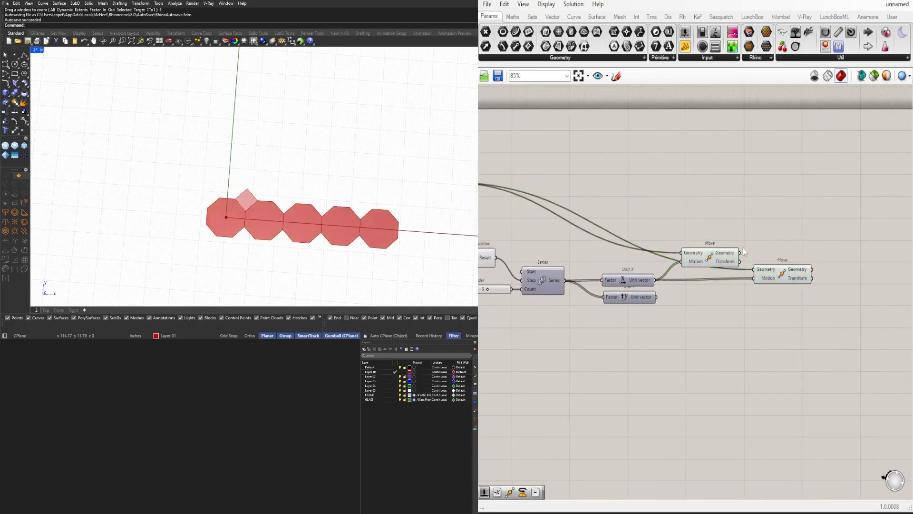
click(707, 257)
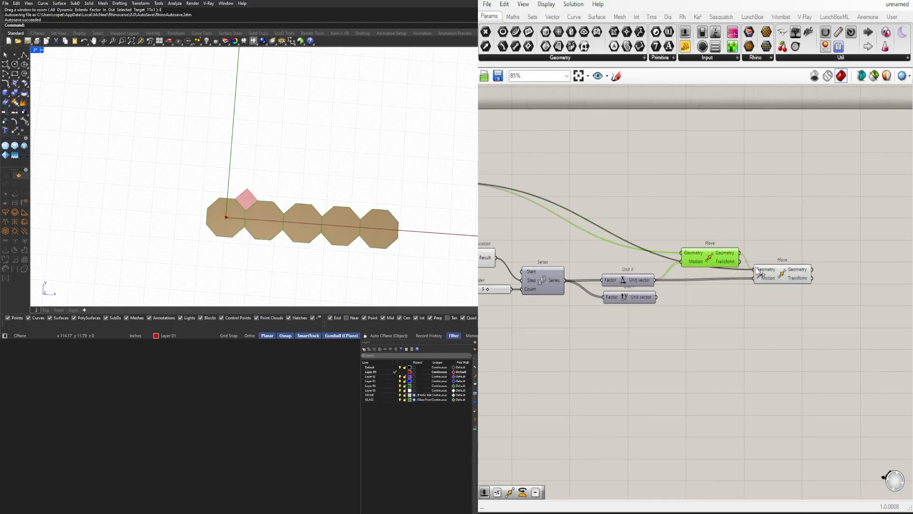
drag(759, 273, 755, 270)
drag(657, 297, 751, 278)
click(781, 276)
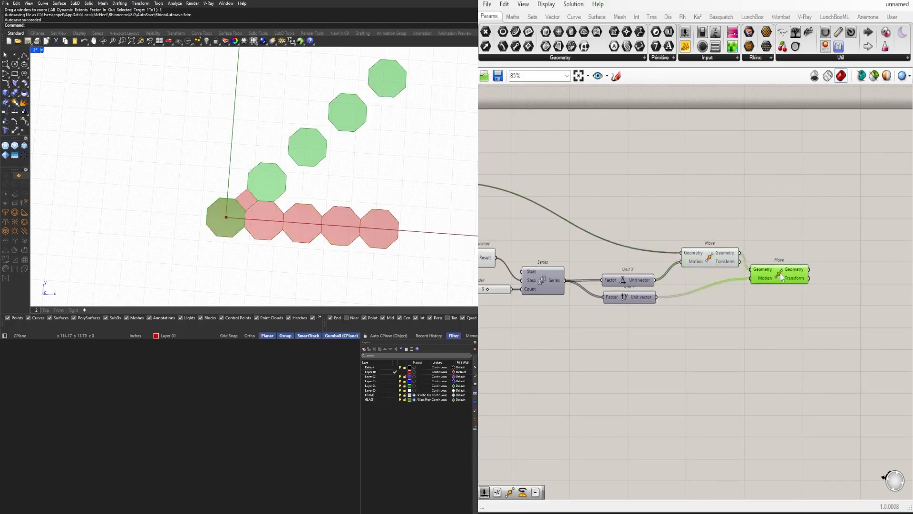
- Graft the second Move's Motion input and place the component slightly farther from the first Move
scroll(782, 276, up, 3)
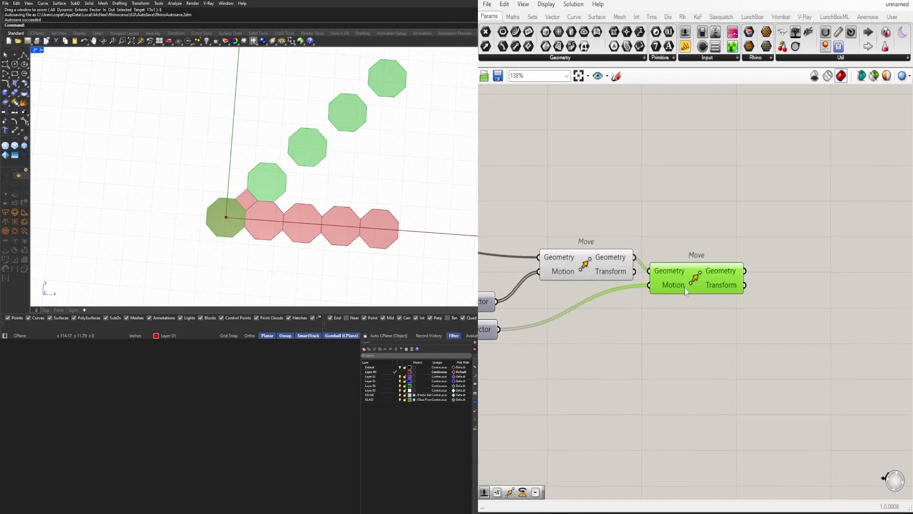
right_click(686, 291)
click(695, 372)
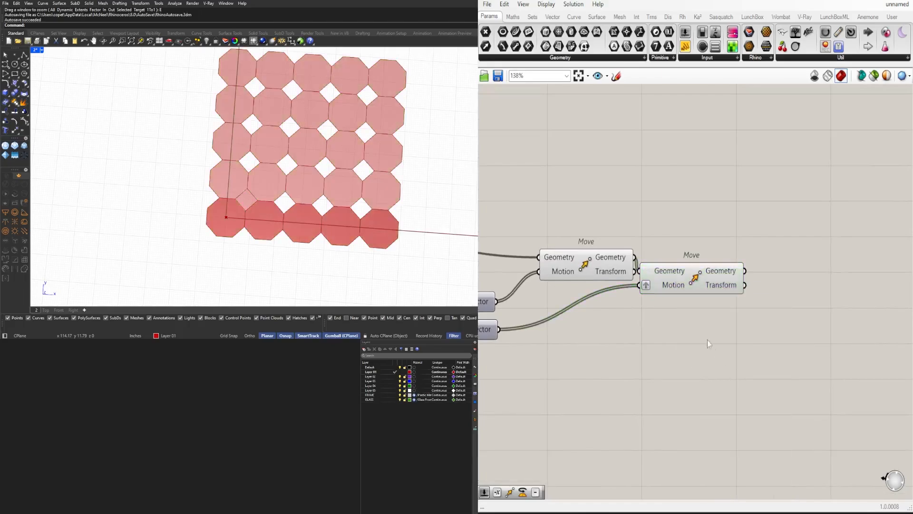
drag(696, 280, 712, 281)
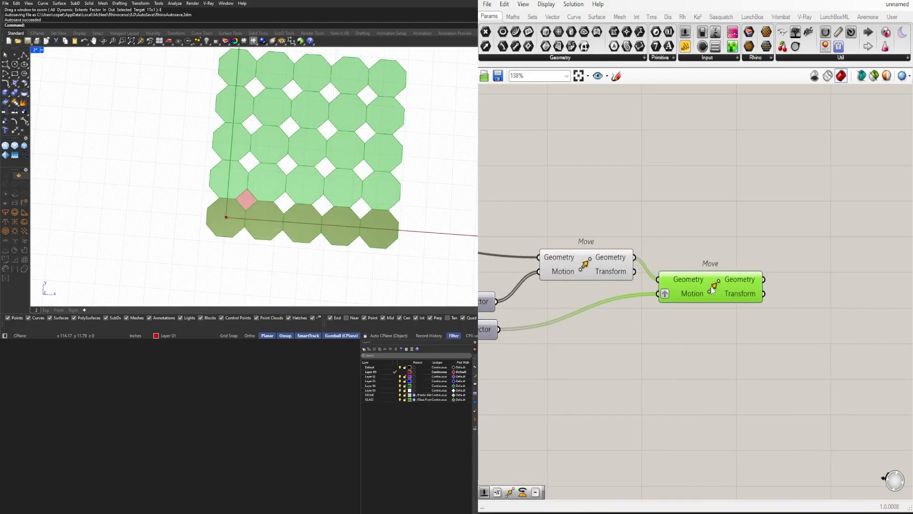
click(728, 330)
scroll(742, 364, down, 3)
right_drag(734, 347, 662, 337)
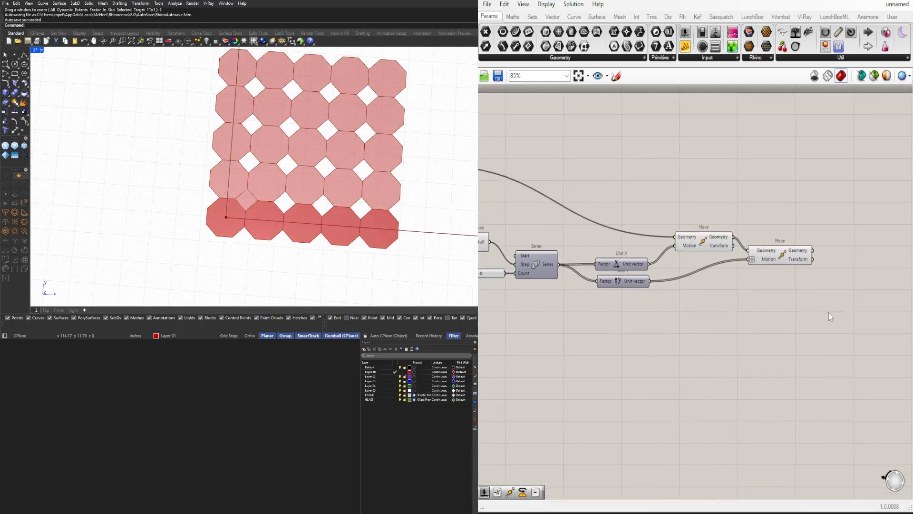
- Examine the chain of Series, unit vectors and Move components, and the square's Geometry parameter
scroll(687, 247, up, 3)
drag(829, 314, 689, 254)
click(692, 233)
drag(787, 270, 785, 274)
click(818, 326)
scroll(706, 337, down, 2)
right_drag(602, 334, 782, 371)
scroll(786, 303, down, 2)
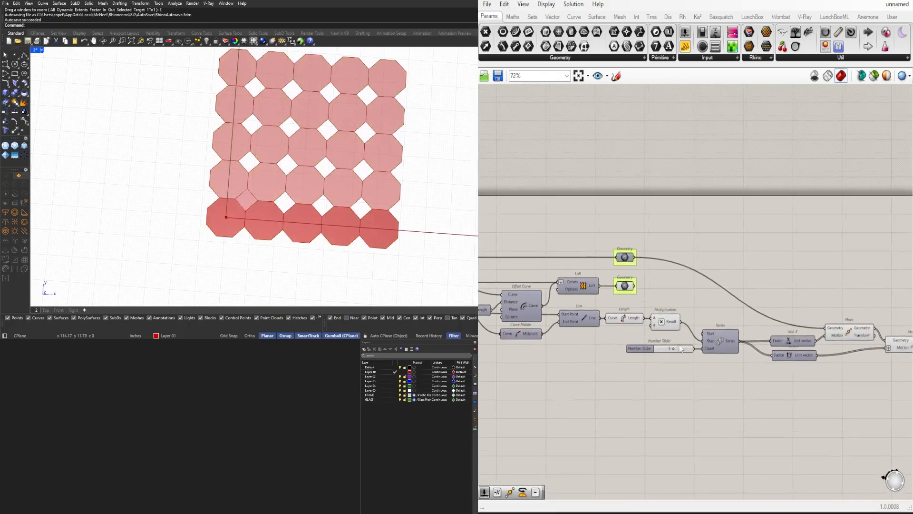
scroll(619, 290, up, 4)
click(620, 281)
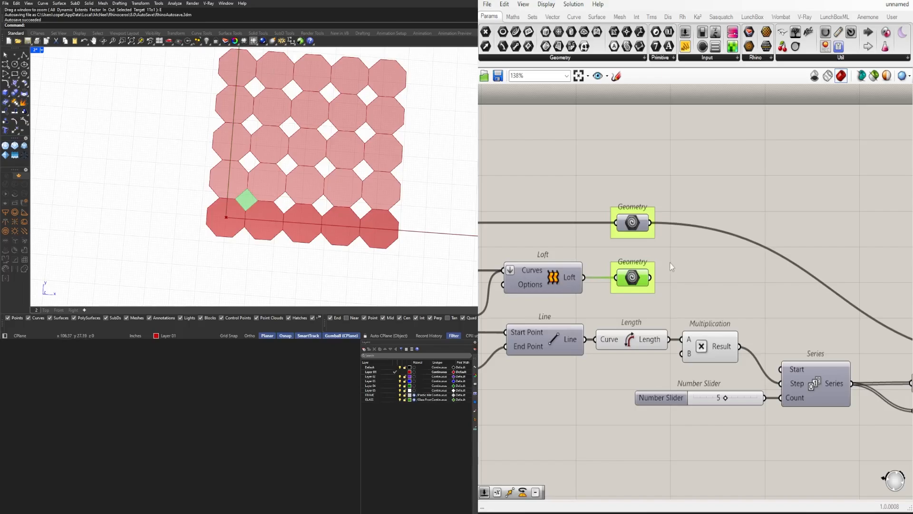
scroll(671, 267, down, 4)
right_drag(736, 314, 705, 316)
scroll(697, 357, up, 3)
right_drag(697, 356, 620, 357)
scroll(694, 369, down, 2)
scroll(731, 376, down, 2)
- Shift the second Move slightly away from the first and set Series closer to the unit vectors
mouse_move(786, 332)
mouse_down()
mouse_move(782, 342)
mouse_move(798, 341)
mouse_up()
click(774, 360)
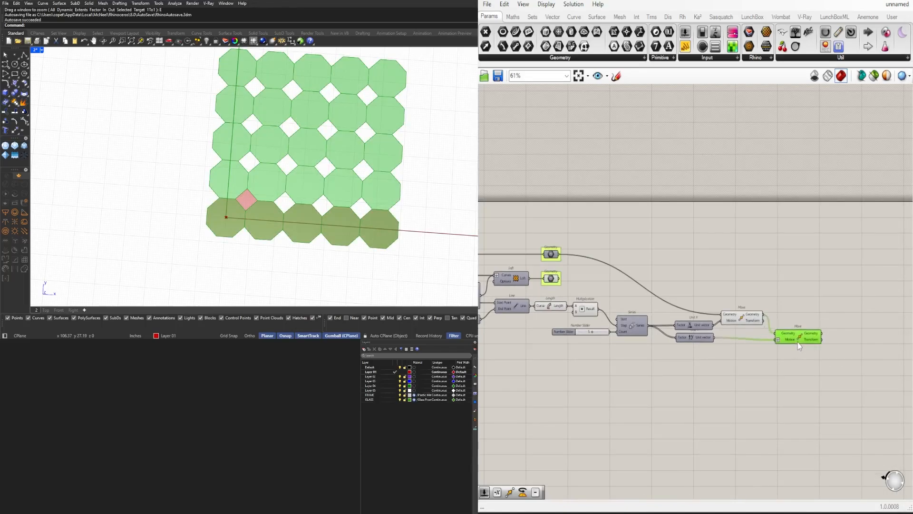
click(801, 354)
scroll(801, 353, down, 1)
right_drag(721, 352, 687, 323)
scroll(684, 320, up, 2)
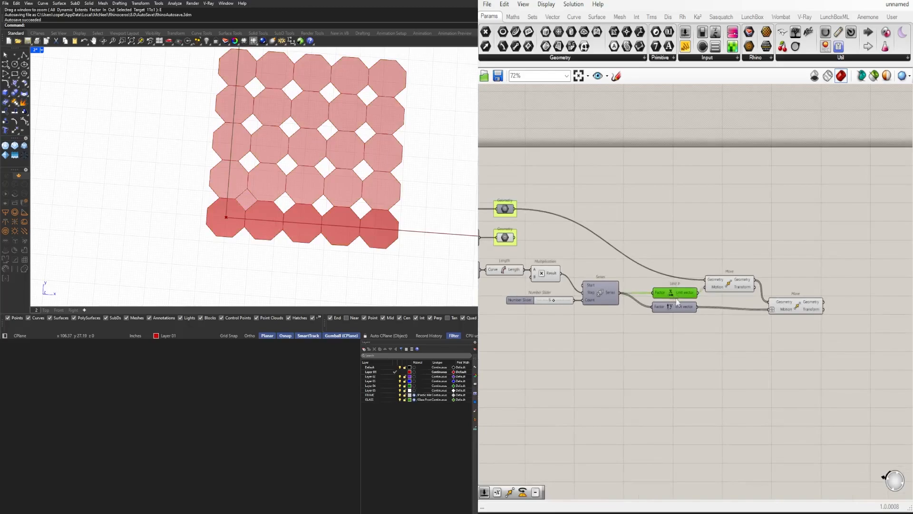
drag(597, 295, 620, 295)
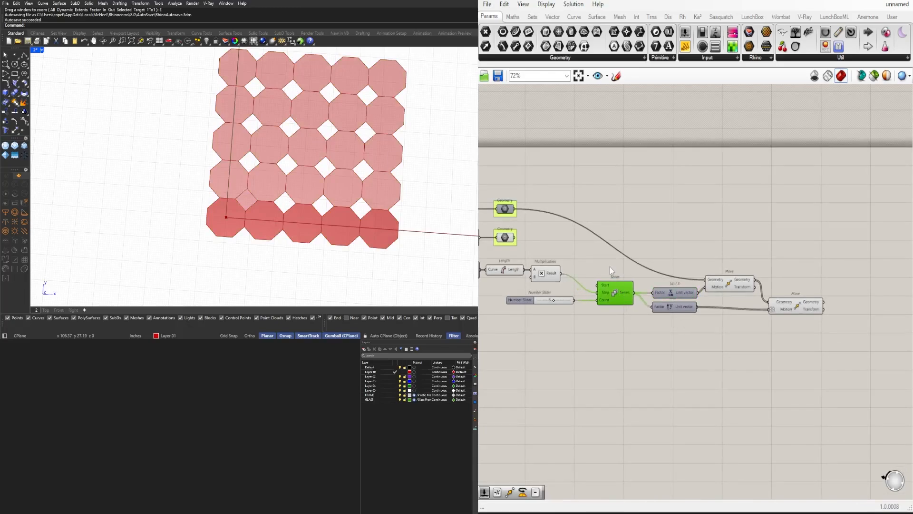
- Duplicate the Series, Unit X, Unit Y and both Move components directly below the originals
click(610, 270)
scroll(611, 271, down, 2)
right_drag(611, 274, 618, 258)
drag(813, 326, 616, 256)
scroll(610, 274, up, 2)
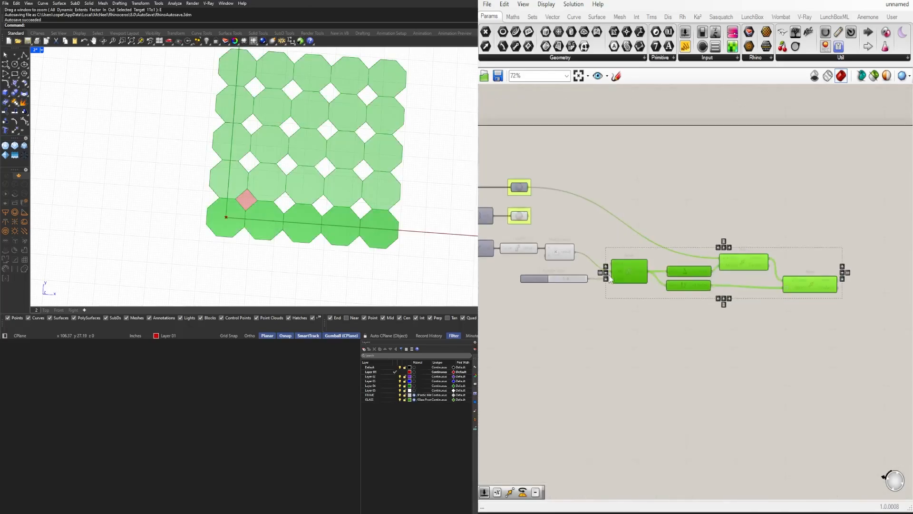
right_drag(611, 279, 665, 255)
drag(683, 254, 684, 300)
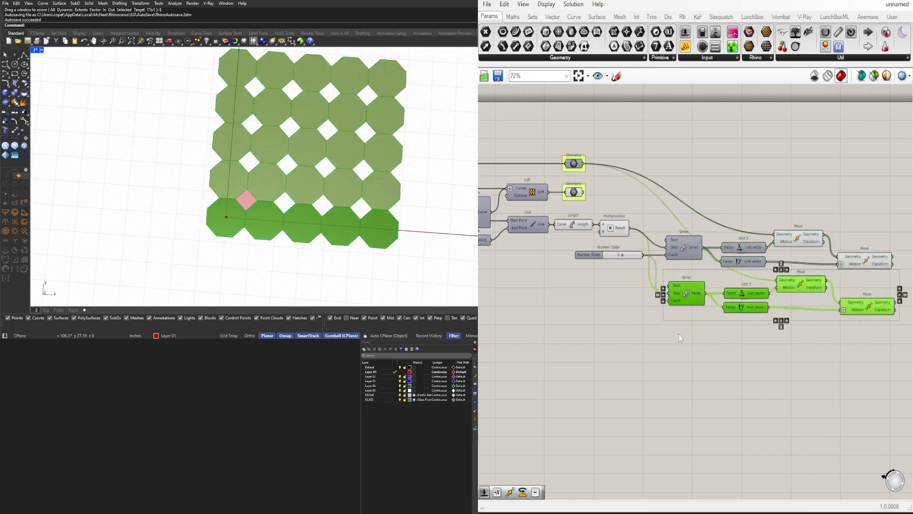
click(671, 333)
- Move the Number Slider away from Series and add a Subtraction component that subtracts 1 below it
drag(592, 257, 537, 257)
click(636, 284)
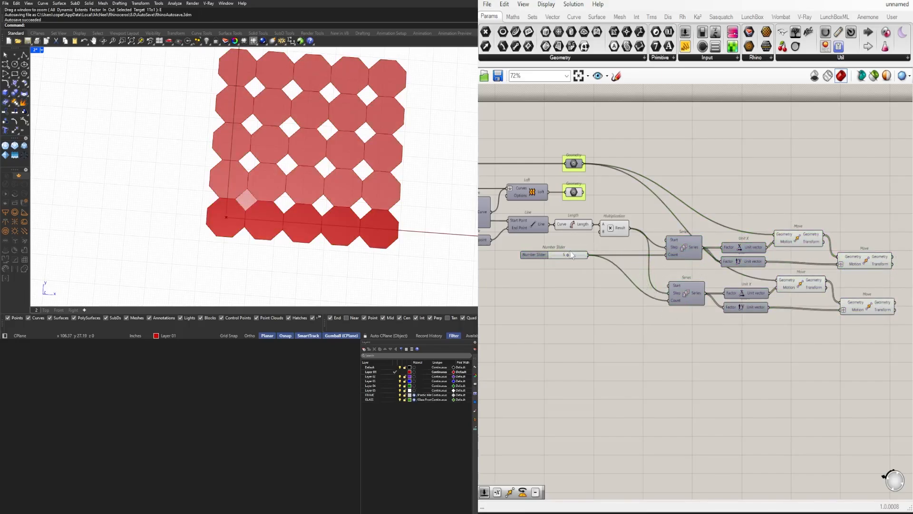
double_click(599, 285)
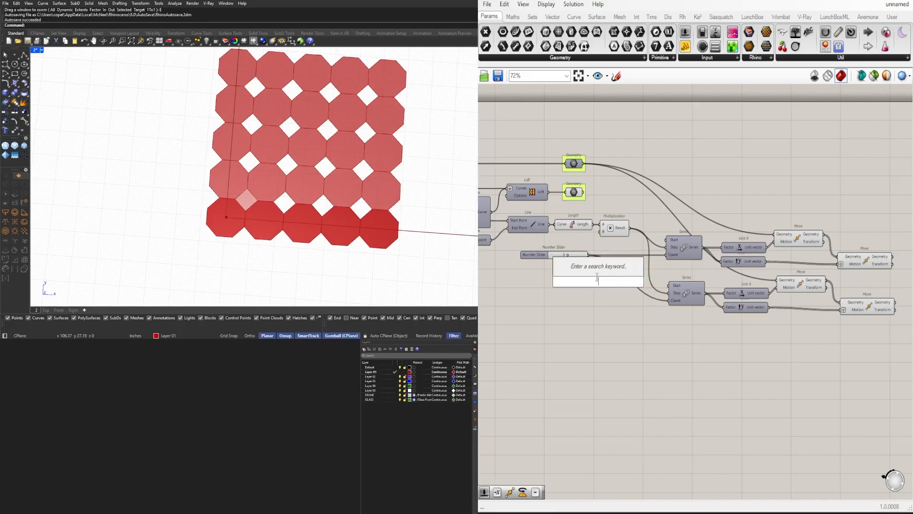
text(-1)
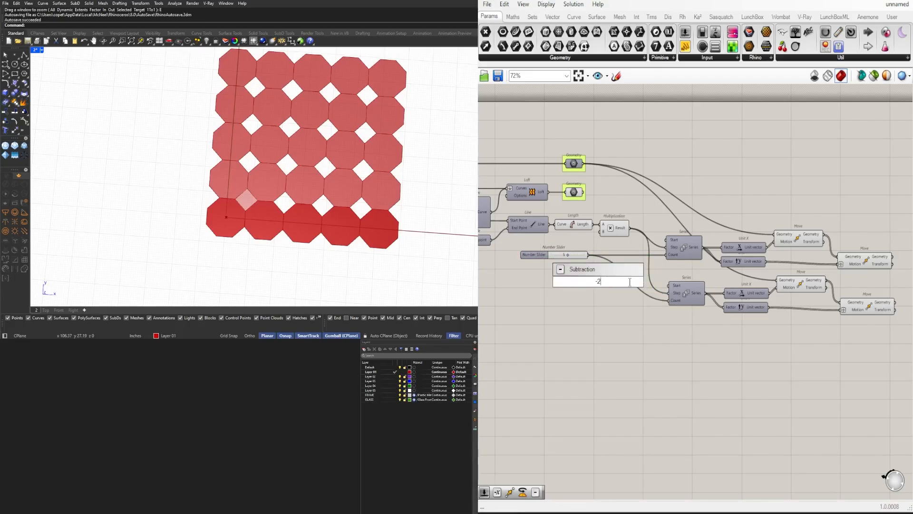
key(Return)
scroll(593, 270, up, 2)
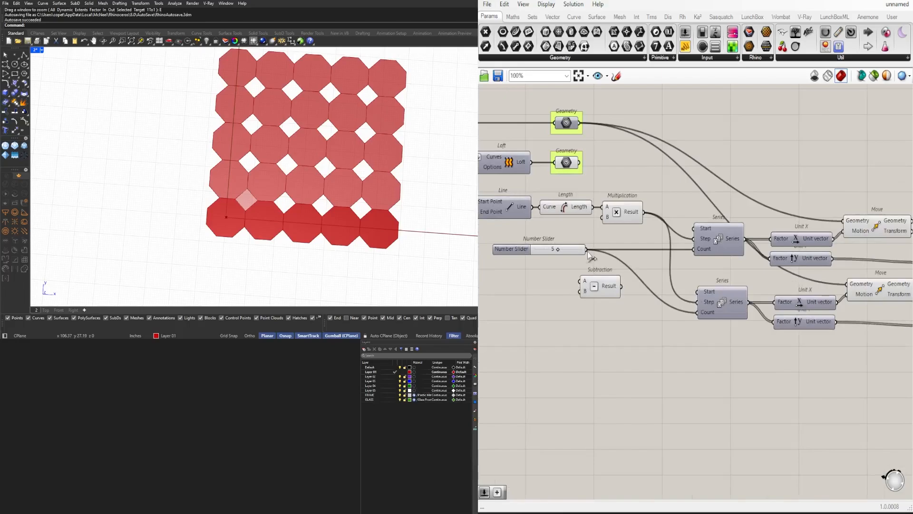
- Route the Number Slider through the Subtraction component into the lower Series' Count input
drag(587, 250, 697, 312)
drag(641, 316, 645, 321)
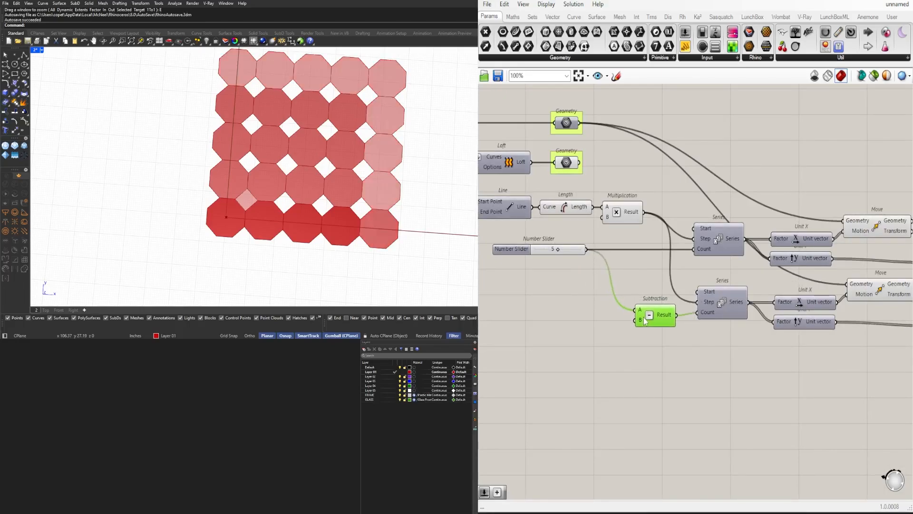
click(719, 380)
scroll(708, 338, down, 3)
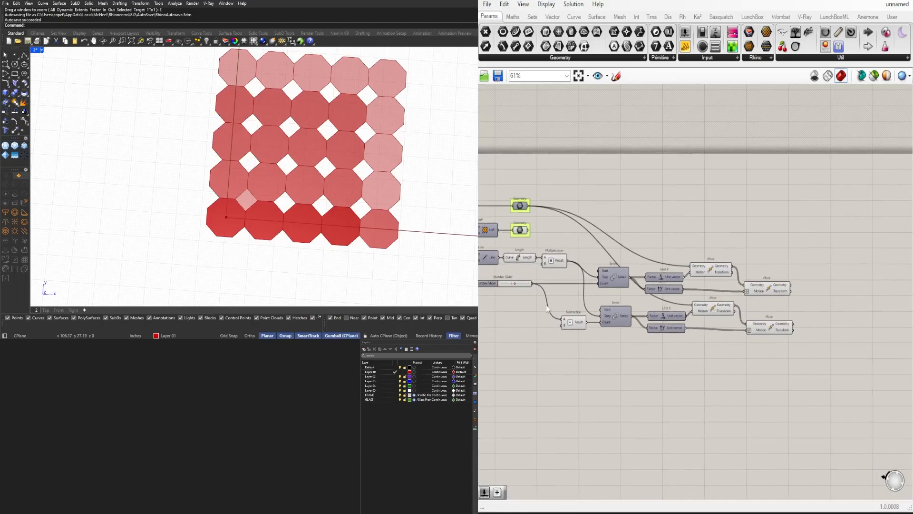
- Connect the square's Geometry parameter to the Geometry input of the first Move in the lower chain
right_drag(547, 306, 665, 300)
scroll(642, 230, up, 2)
click(640, 226)
right_drag(678, 246, 598, 219)
drag(564, 219, 789, 325)
right_drag(897, 380, 700, 351)
drag(677, 330, 685, 326)
click(726, 376)
- Insert another pair of Geometry parameters ahead of the existing octagon and square Geometry parameters
scroll(772, 320, down, 3)
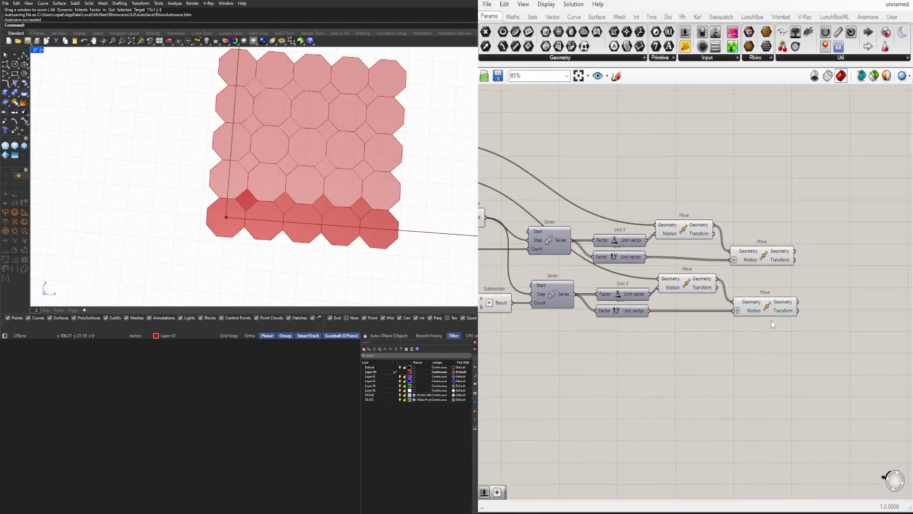
scroll(575, 321, up, 5)
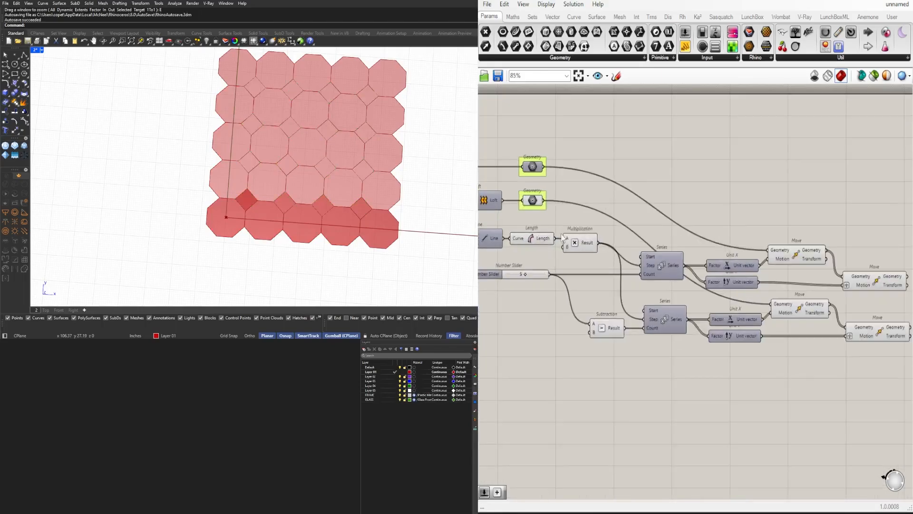
drag(693, 266, 635, 204)
drag(639, 206, 687, 205)
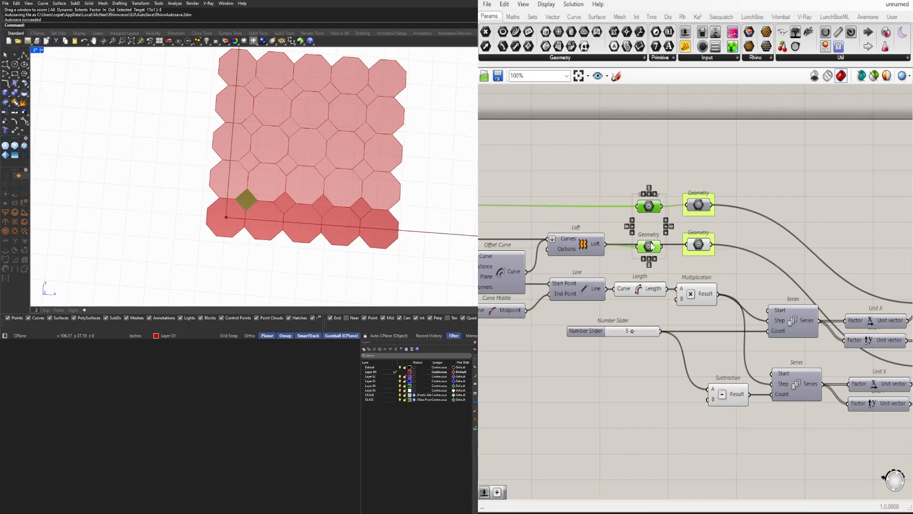
drag(654, 247, 638, 246)
- Put each of the two new Geometry parameters in its own group
click(629, 230)
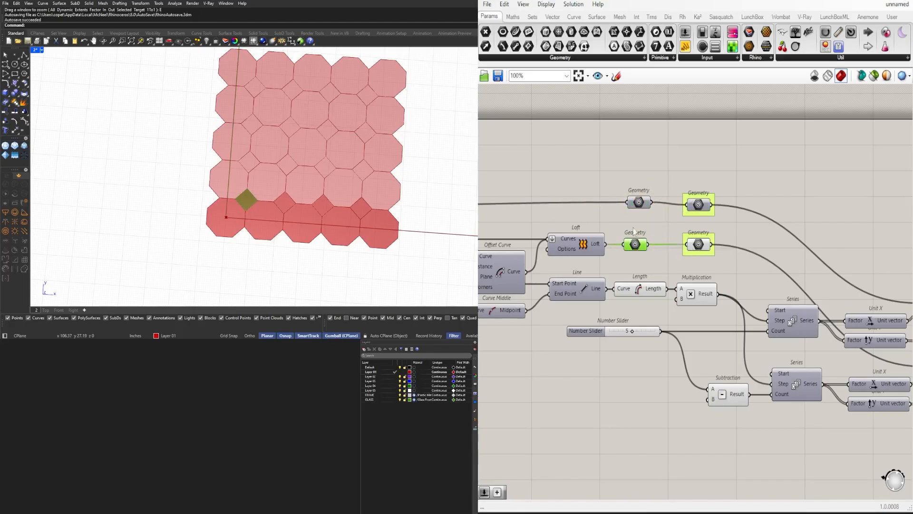
key(ctrl+g)
drag(638, 201, 658, 281)
key(ctrl+g)
click(639, 176)
click(615, 181)
- Turn off the preview of the Geometry parameters feeding the Moves and enable it for the newly inserted pair
drag(715, 168, 689, 264)
middle_click(754, 174)
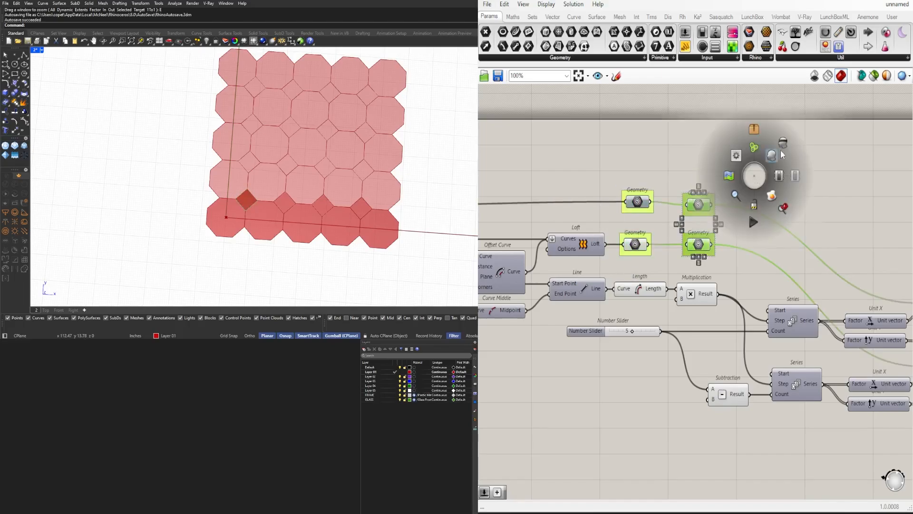
click(781, 148)
drag(672, 154, 609, 268)
middle_click(680, 179)
click(701, 150)
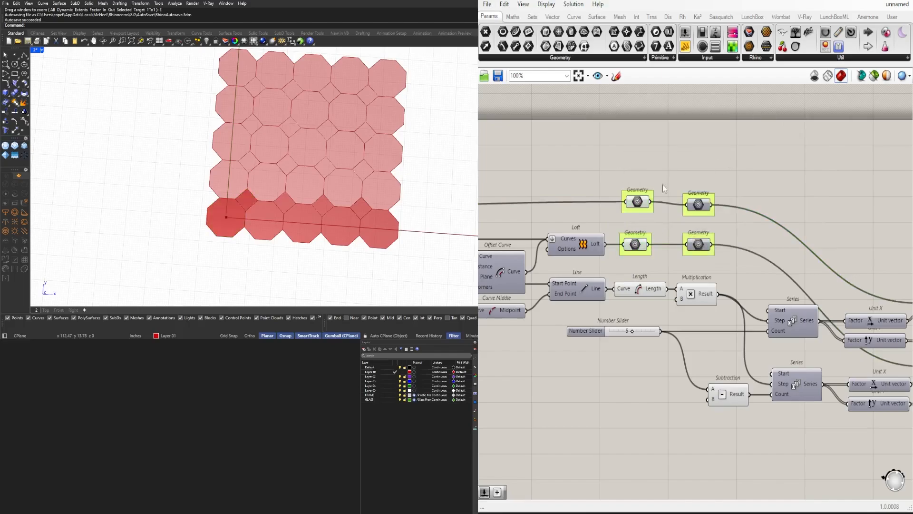
- Turn off the preview of all four Move components
scroll(760, 181, down, 3)
drag(775, 387, 666, 231)
middle_click(668, 229)
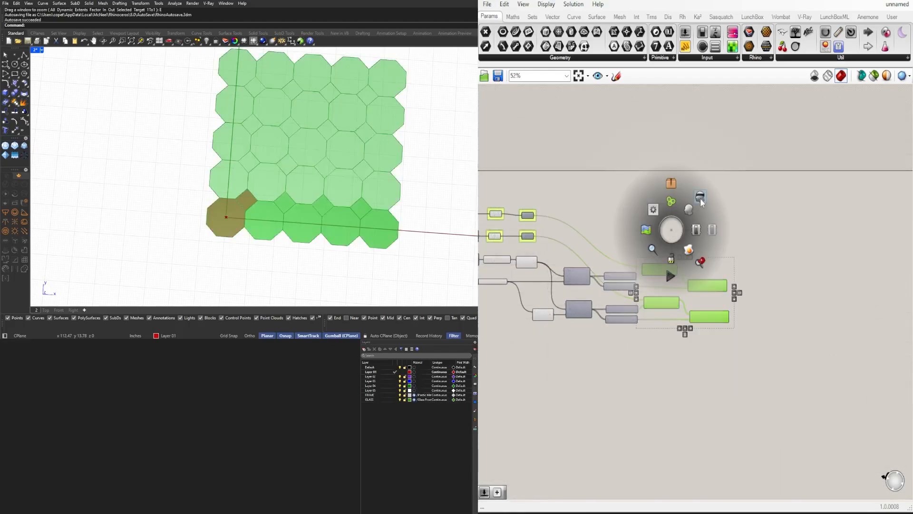
click(697, 202)
- Move the pair of Geometry parameters feeding the Moves farther from the newly inserted pair
right_drag(586, 246, 759, 249)
scroll(673, 208, up, 6)
drag(679, 196, 642, 349)
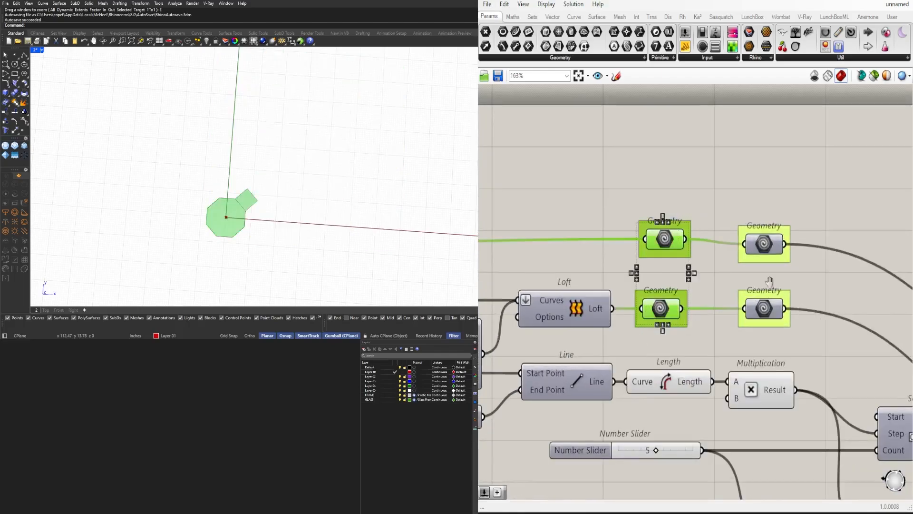
right_drag(771, 276, 650, 284)
click(674, 245)
click(646, 251)
click(645, 315)
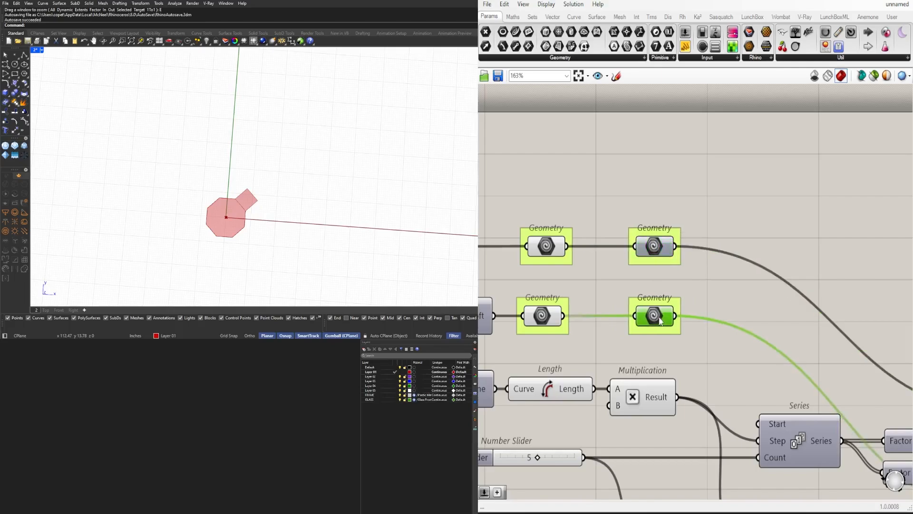
scroll(669, 317, down, 3)
right_drag(718, 325, 682, 266)
shift+click(613, 210)
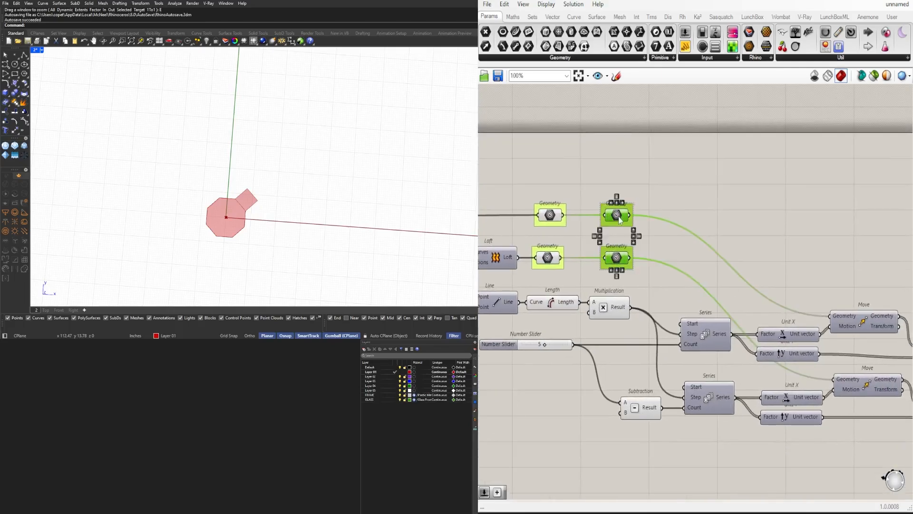
drag(619, 218, 702, 218)
click(549, 196)
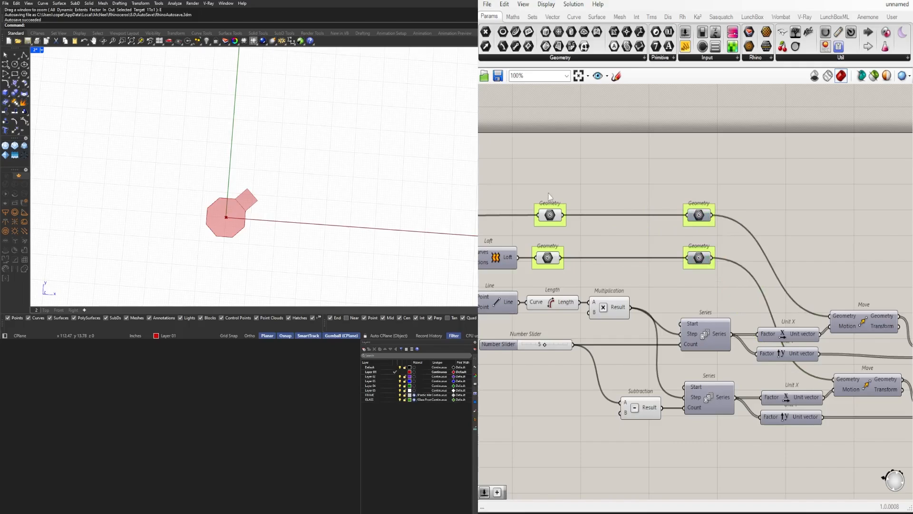
- Line up the new octagon Geometry parameter with the square's Geometry parameter below it
drag(556, 212, 553, 212)
click(558, 228)
click(552, 220)
shift+click(546, 264)
scroll(600, 241, down, 2)
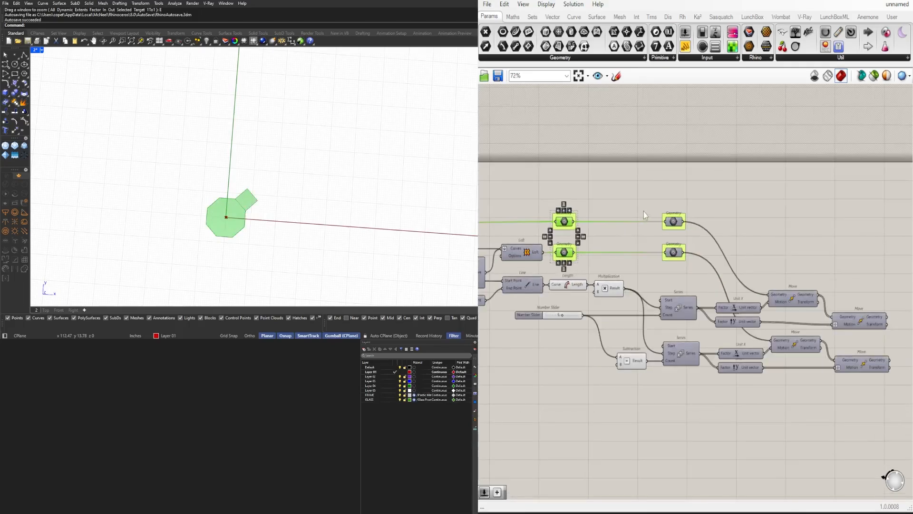
click(645, 210)
- Turn the preview back on for the final Move components of the octagon and square chains
drag(654, 198, 708, 270)
right_drag(896, 395, 774, 358)
drag(779, 366, 732, 266)
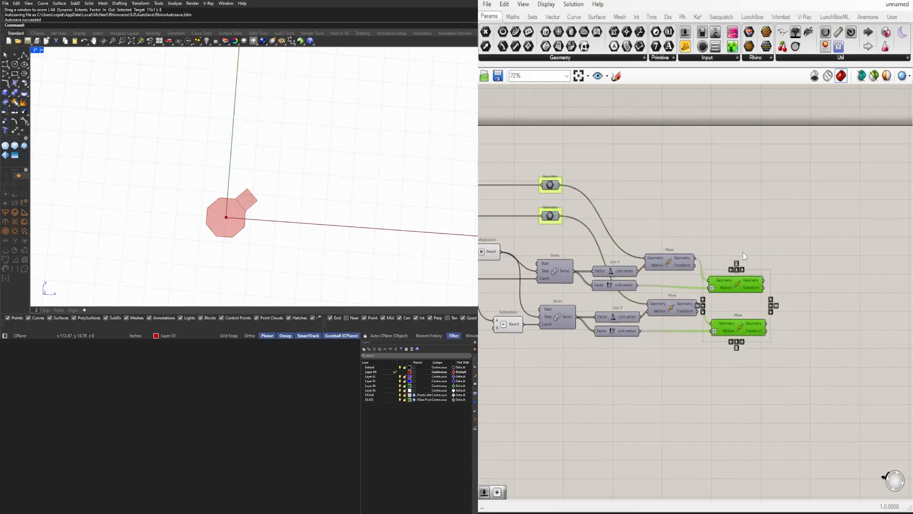
scroll(752, 248, up, 1)
middle_click(750, 246)
click(781, 217)
click(787, 216)
right_drag(600, 267, 789, 267)
scroll(781, 267, down, 5)
right_drag(537, 262, 729, 256)
scroll(761, 260, down, 1)
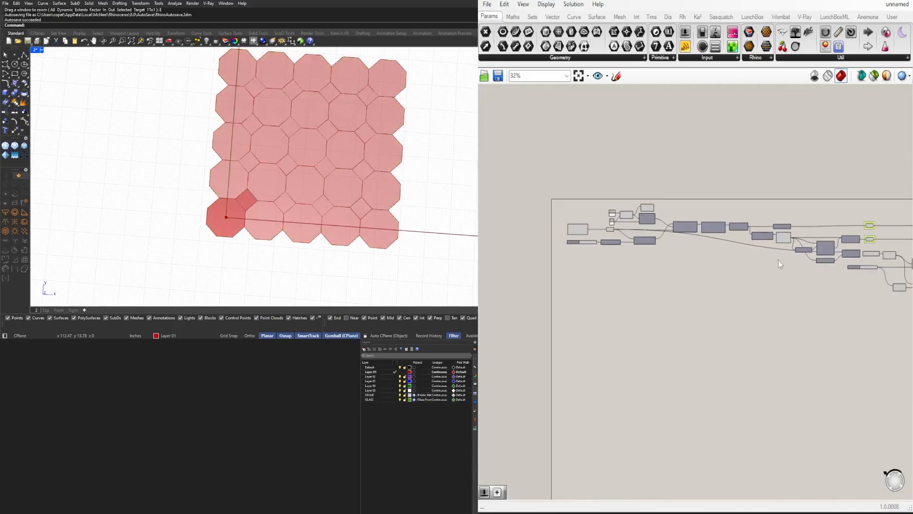
right_drag(848, 263, 728, 235)
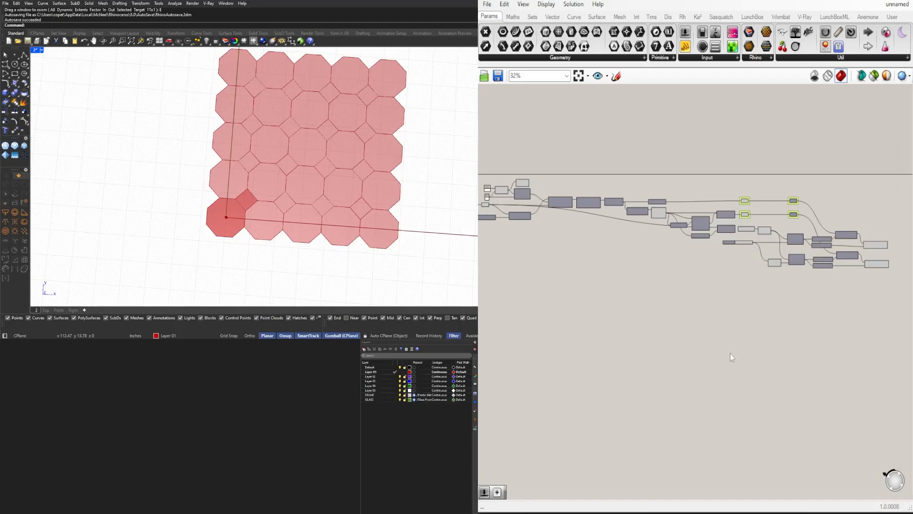
- Turn off the preview of the inserted Geometry pair and the nearby Length, Multiplication and Subtraction components, leaving the final Moves displayed
scroll(694, 300, up, 4)
scroll(670, 279, up, 2)
scroll(672, 326, down, 2)
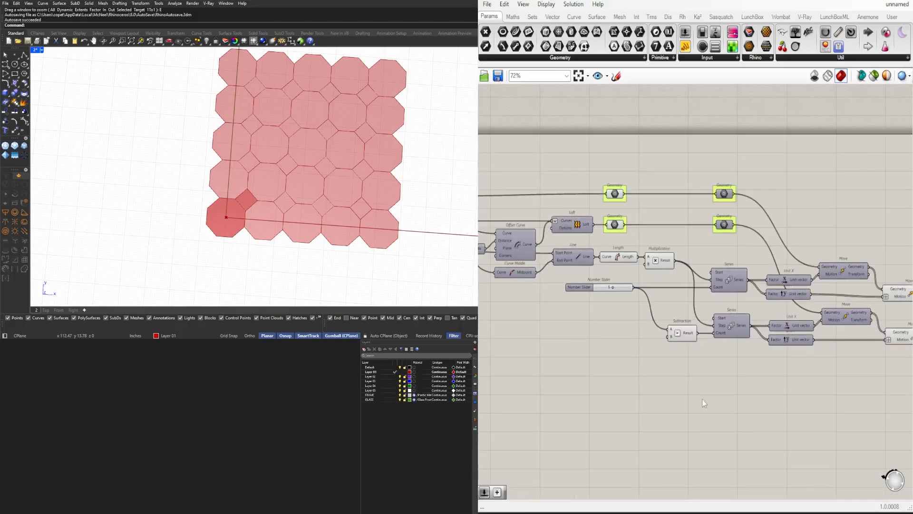
right_drag(856, 387, 745, 378)
drag(817, 366, 780, 252)
scroll(615, 378, down, 4)
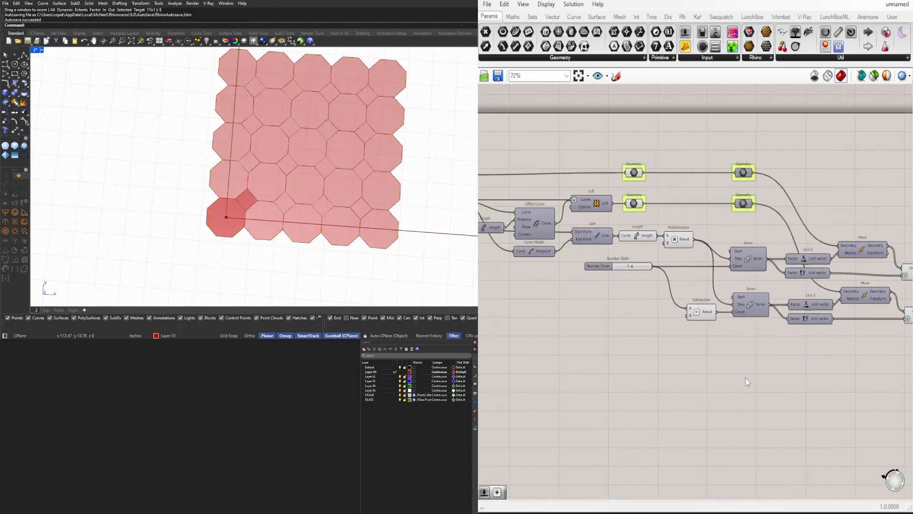
drag(811, 350, 688, 208)
middle_click(699, 212)
click(724, 179)
click(738, 169)
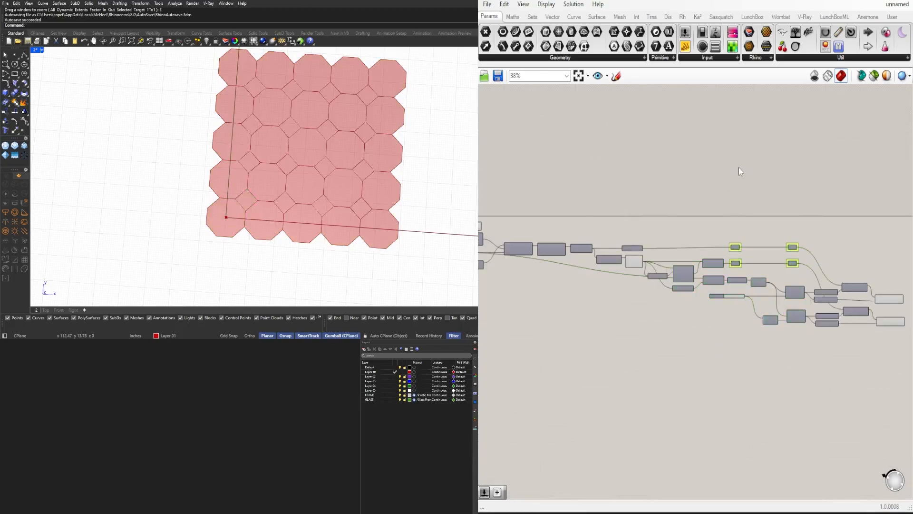
- Duplicate the entire definition and place the copy below the original
scroll(732, 172, down, 5)
drag(829, 313, 565, 193)
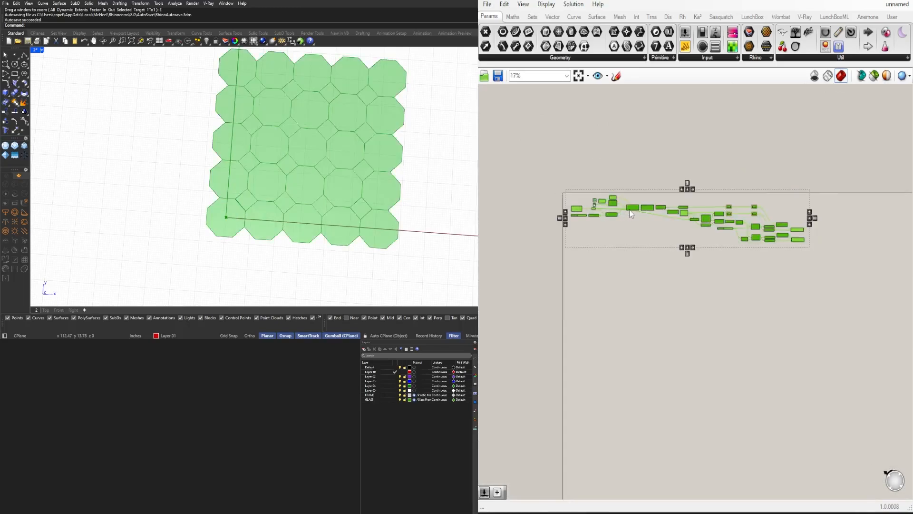
drag(630, 210, 638, 307)
click(681, 273)
- Disable all components of the duplicated definition
drag(855, 410, 564, 279)
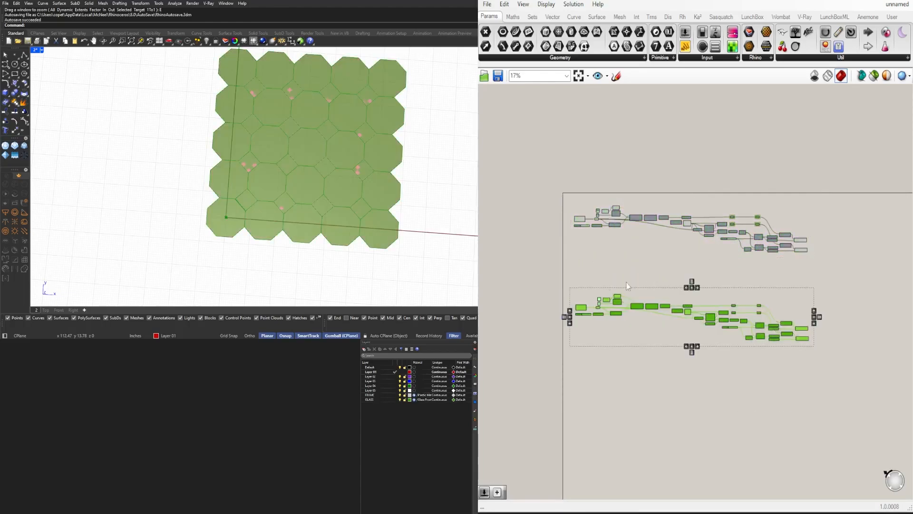
key(space)
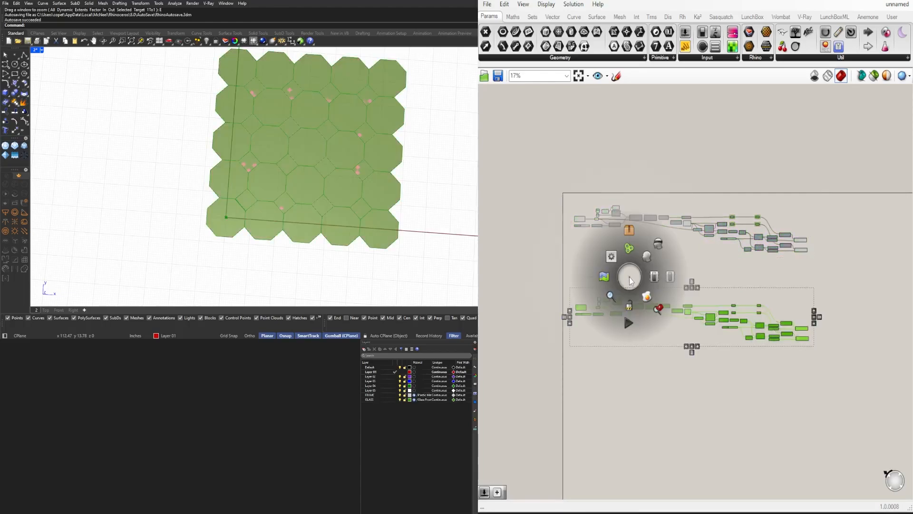
click(669, 276)
scroll(753, 209, up, 5)
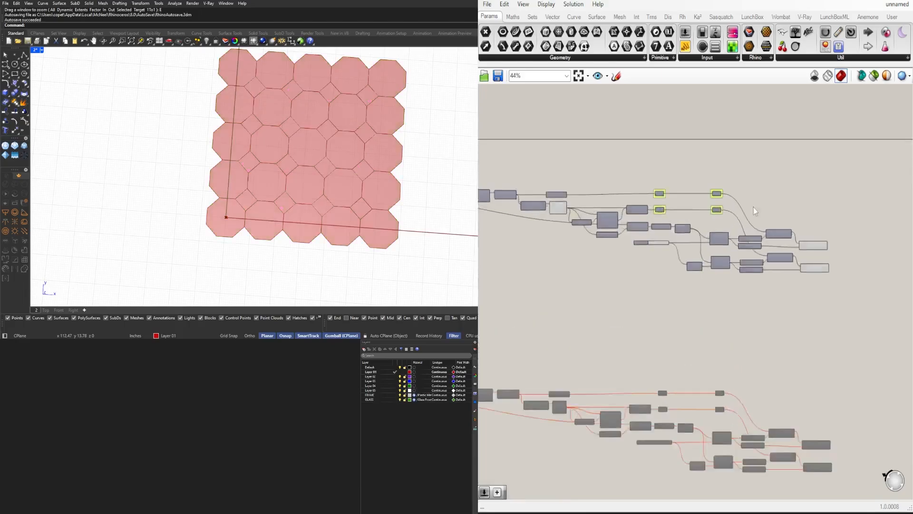
- Turn the preview back on for the first pair of octagon and square Geometry parameters
scroll(632, 291, down, 2)
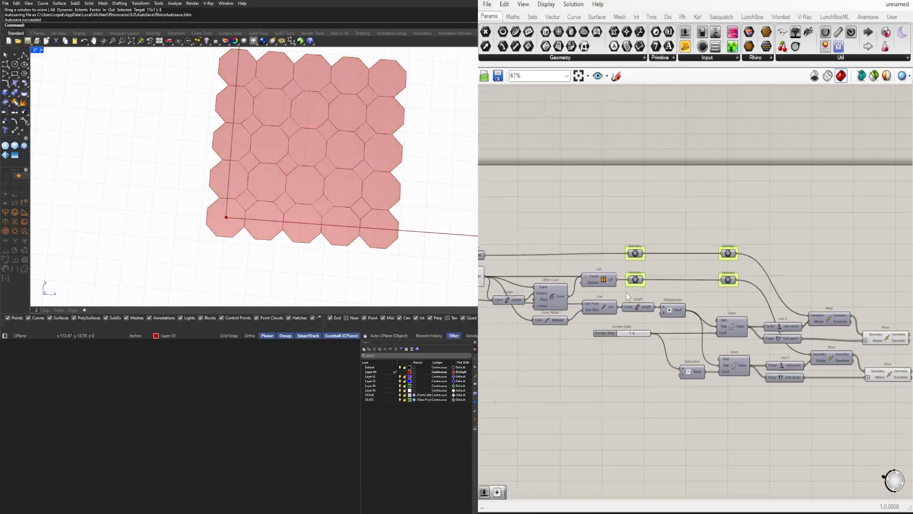
right_drag(637, 235, 582, 216)
scroll(582, 216, up, 2)
drag(563, 205, 615, 340)
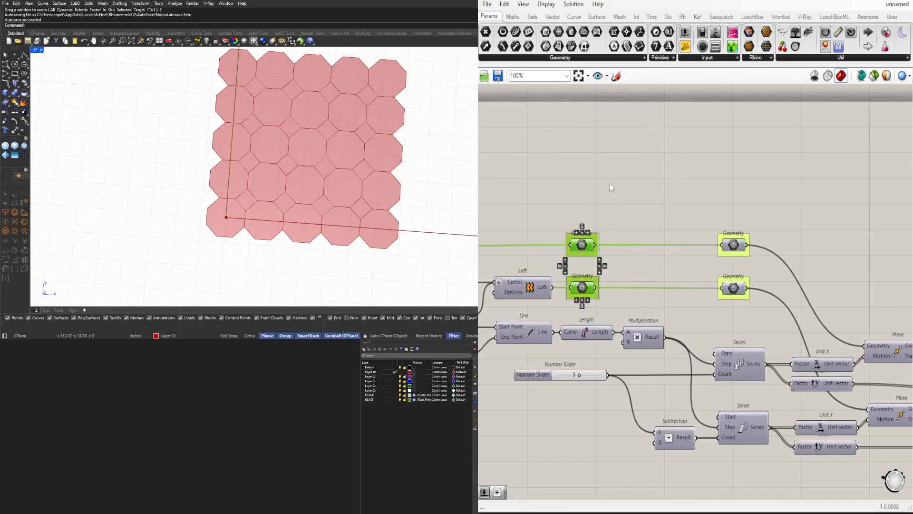
middle_click(609, 184)
click(629, 164)
- Examine which shapes the first and second pairs of Geometry parameters carry between the base shapes and the Moves
scroll(693, 210, down, 3)
drag(835, 381, 668, 237)
scroll(638, 192, up, 2)
scroll(765, 259, down, 1)
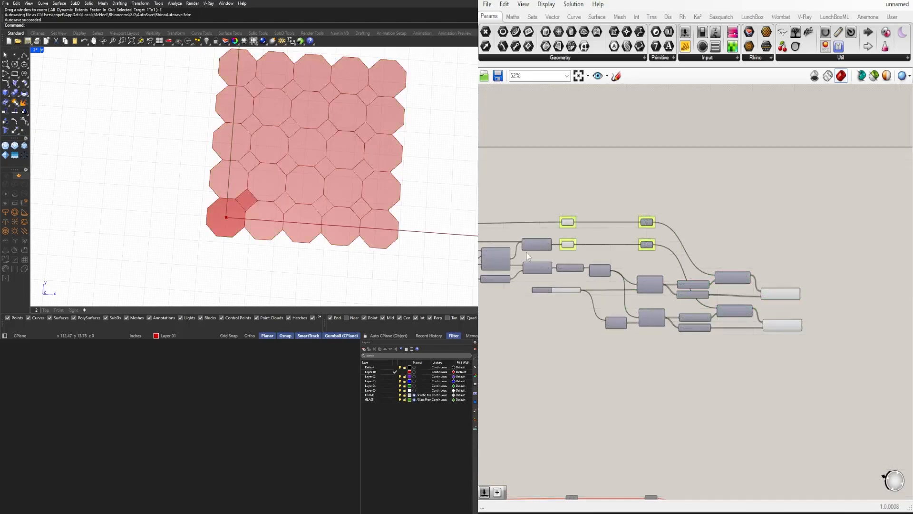
right_drag(599, 267, 678, 268)
scroll(666, 239, up, 5)
right_drag(667, 227, 640, 297)
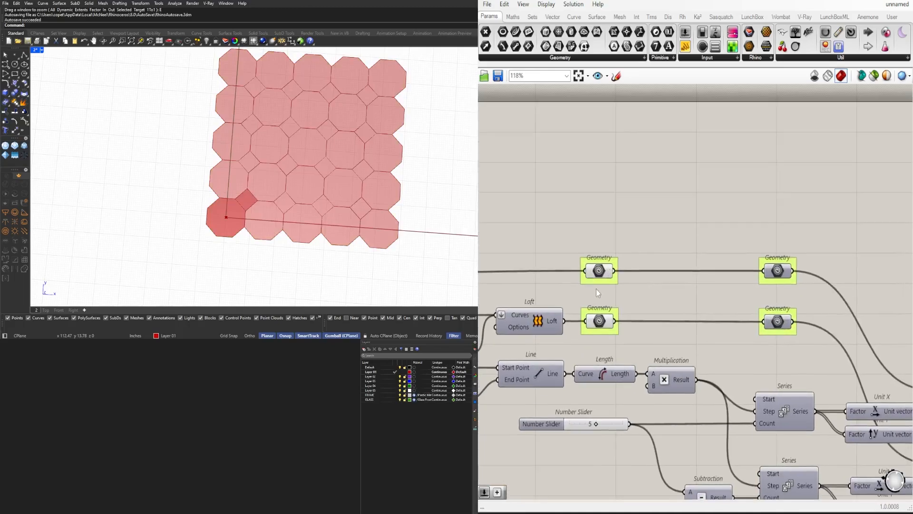
click(601, 273)
shift+click(601, 319)
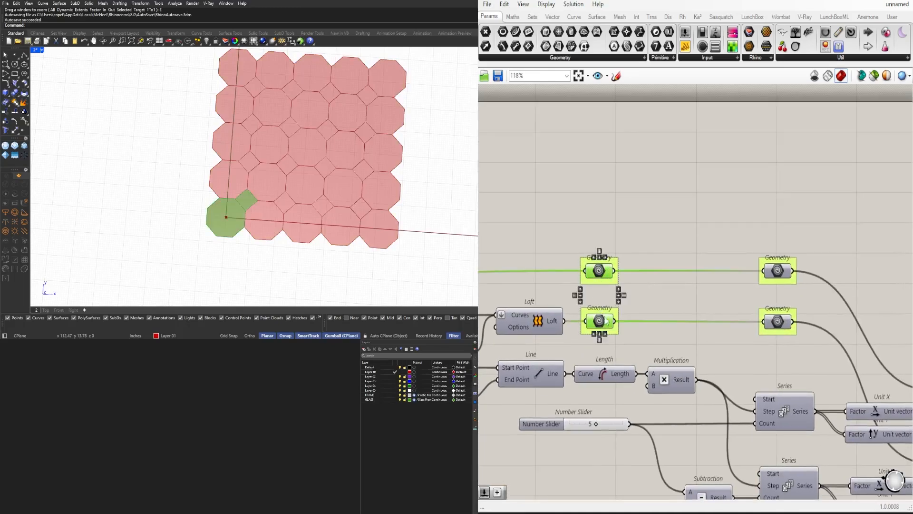
click(767, 167)
drag(769, 162, 821, 335)
drag(753, 245, 817, 333)
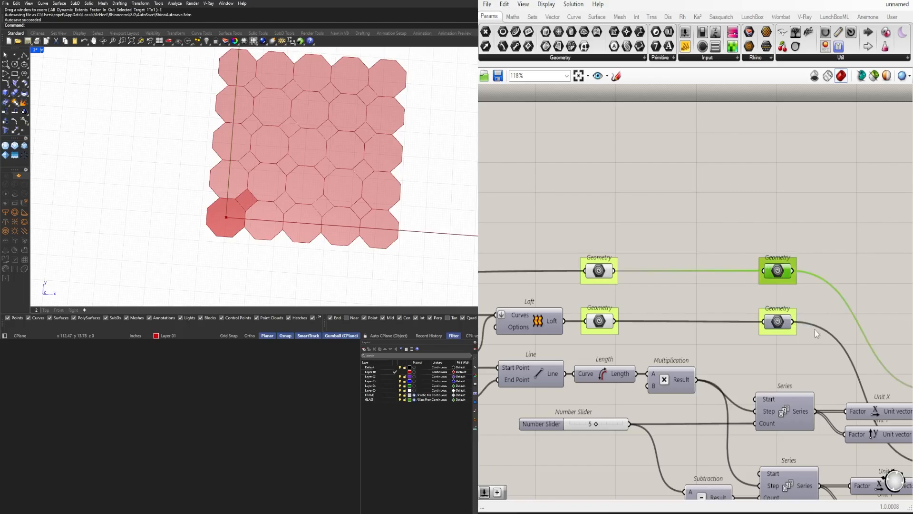
click(655, 210)
- Add a Discontinuity component above the Geometry pairs and feed its Curve input from the octagon's first Geometry parameter
double_click(627, 201)
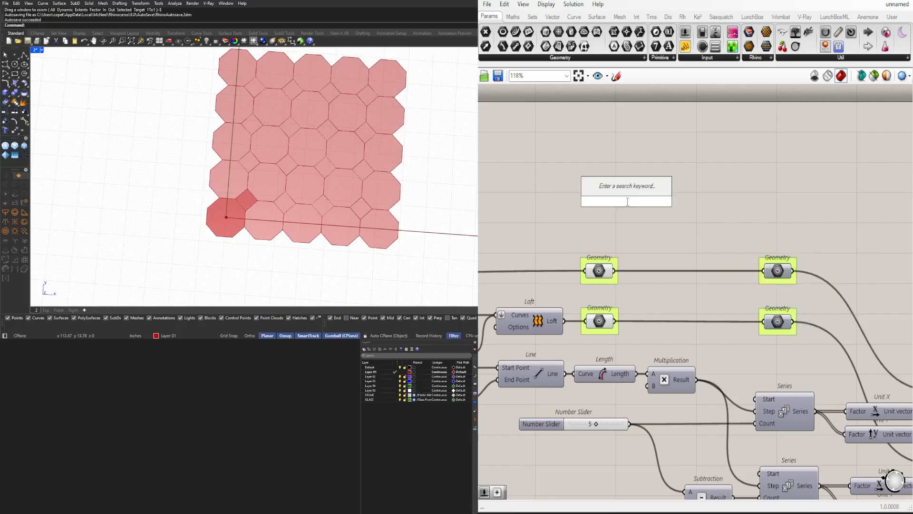
text(DIS)
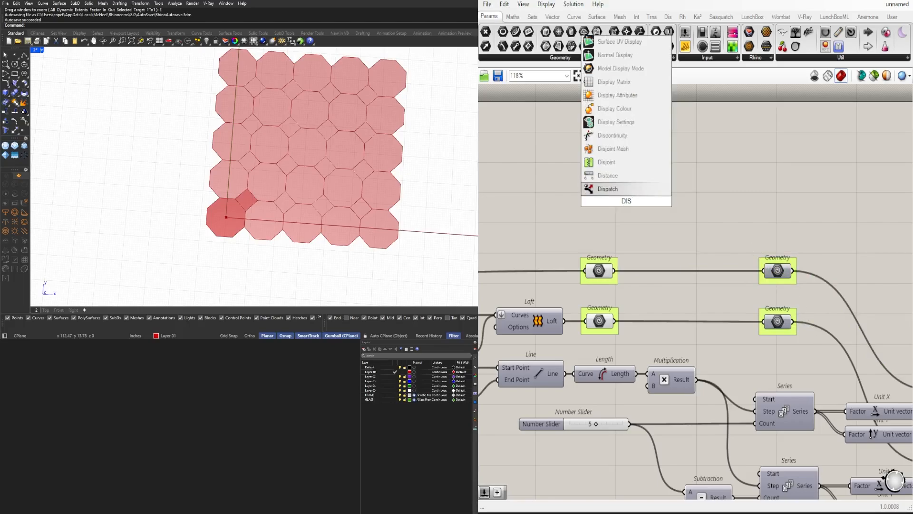
text(R)
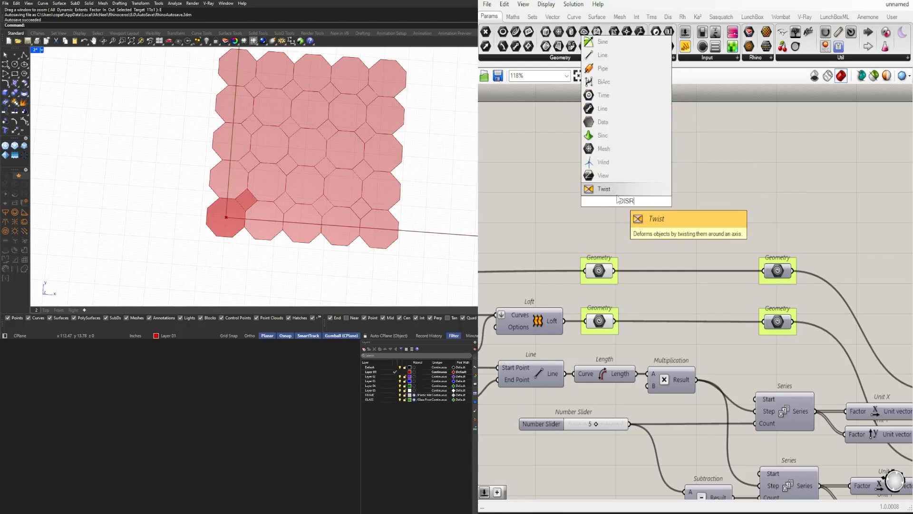
key(BackSpace)
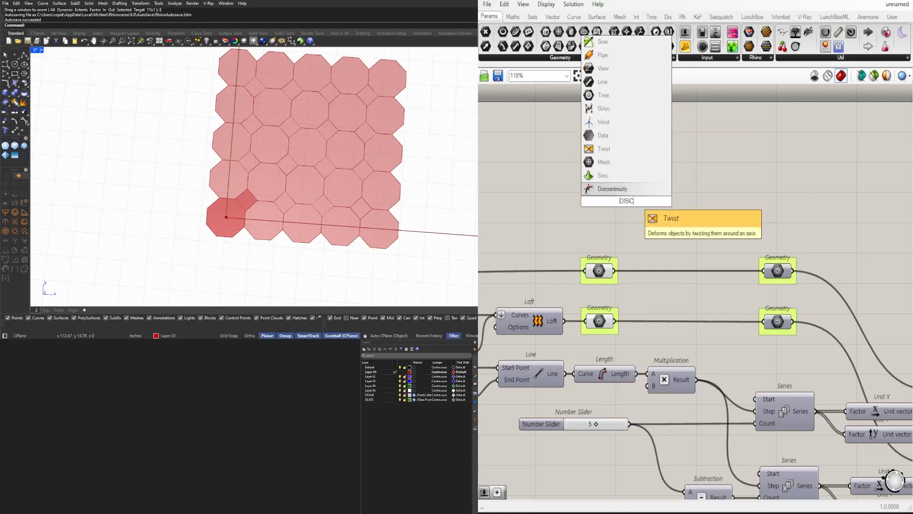
click(617, 188)
click(599, 271)
drag(616, 272, 740, 166)
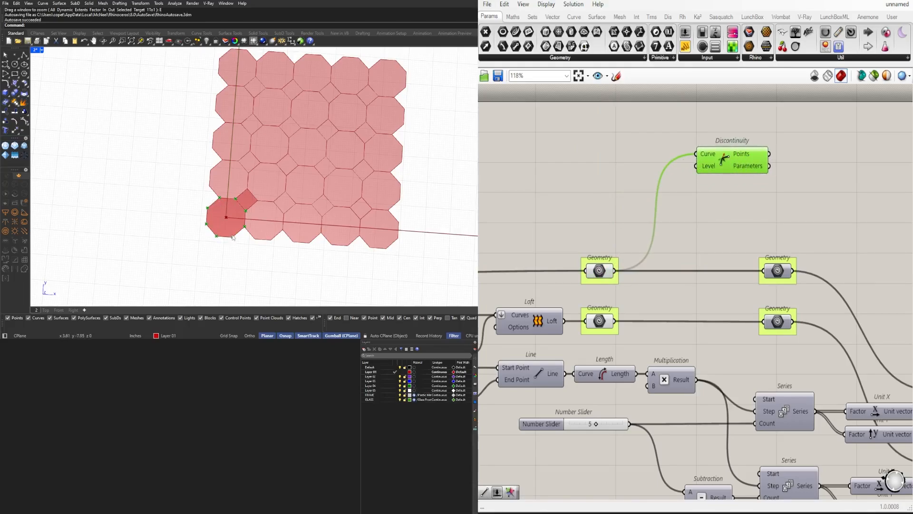
click(598, 272)
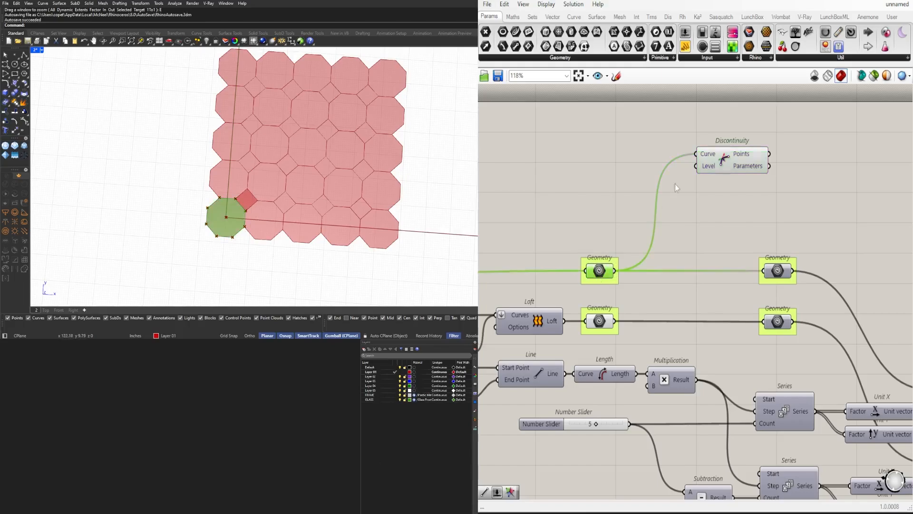
click(708, 158)
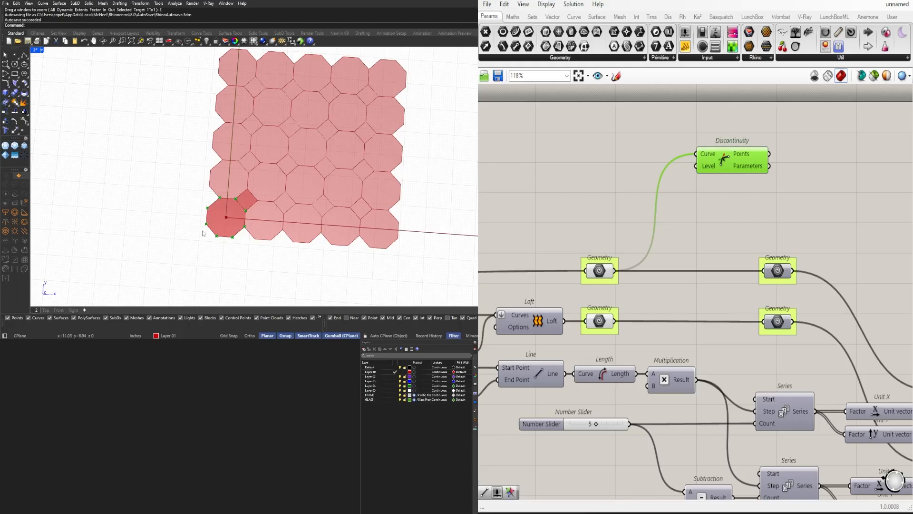
drag(709, 158, 691, 170)
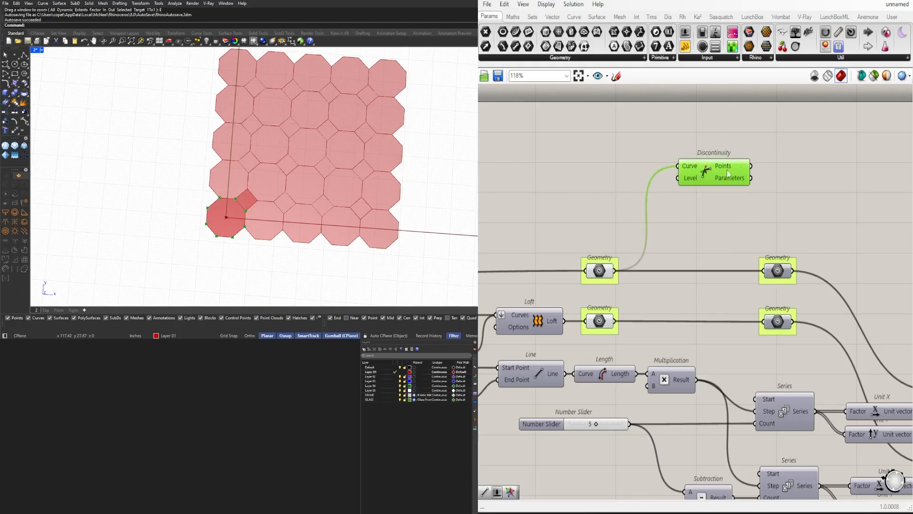
- Add a Circle component with Plane and Radius inputs and connect the Discontinuity points to its Plane
double_click(804, 174)
text(Cl)
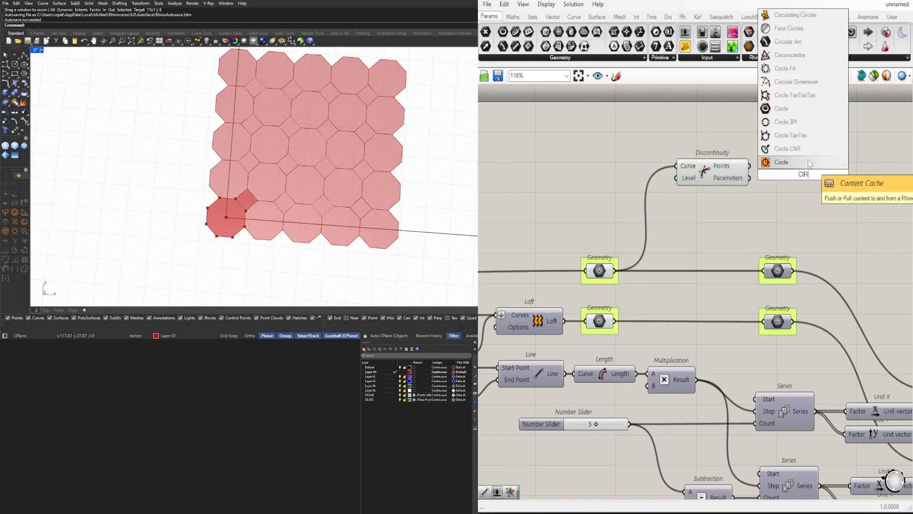
key(Up)
key(Up)
key(Up)
key(Up)
key(Up)
key(Return)
drag(750, 166, 807, 164)
- Create a number slider set to 5.5 and connect it to the Circle's Radius
double_click(689, 136)
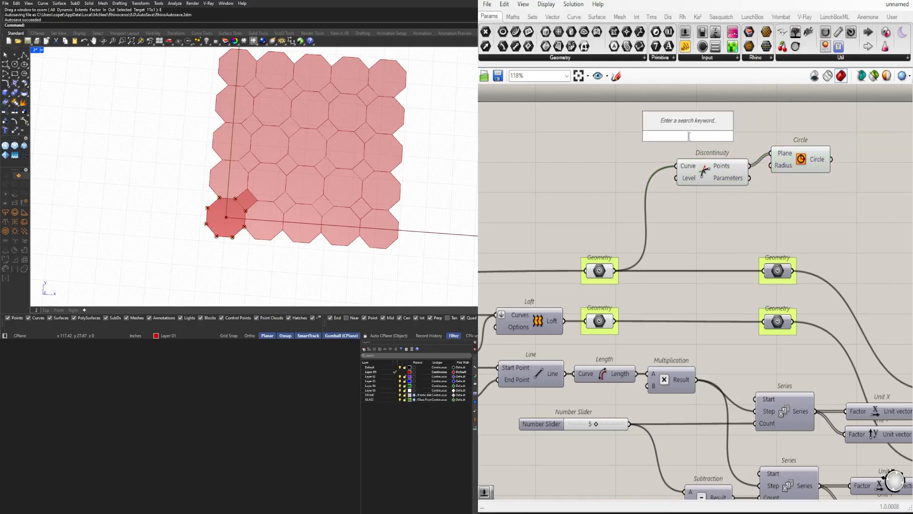
text(5.5)
key(Return)
scroll(720, 133, up, 3)
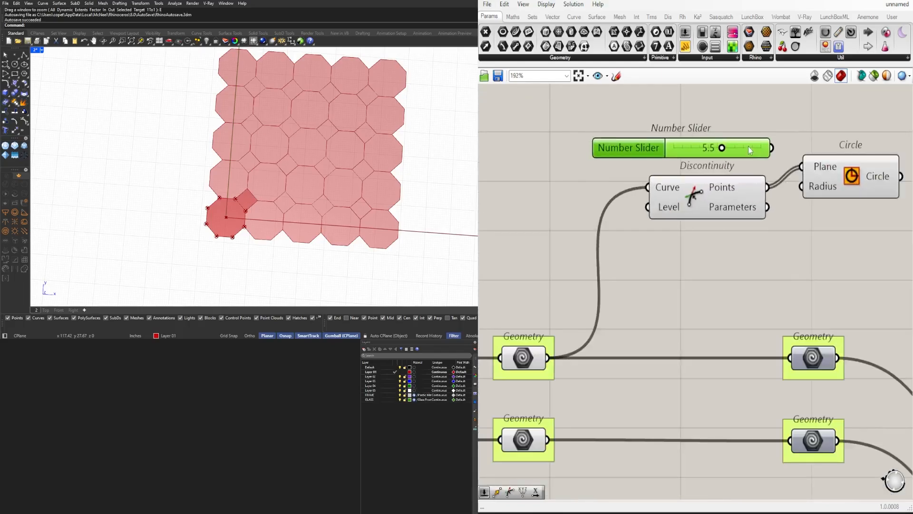
drag(784, 166, 862, 204)
scroll(743, 230, down, 4)
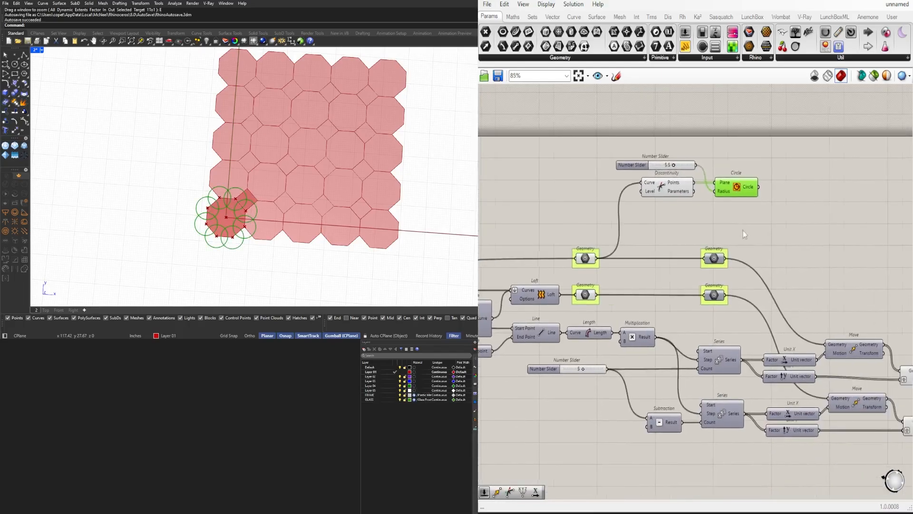
- Add a Surface Split component that splits the octagon geometry with the circles as cutting curves
double_click(780, 216)
text(SPLIT)
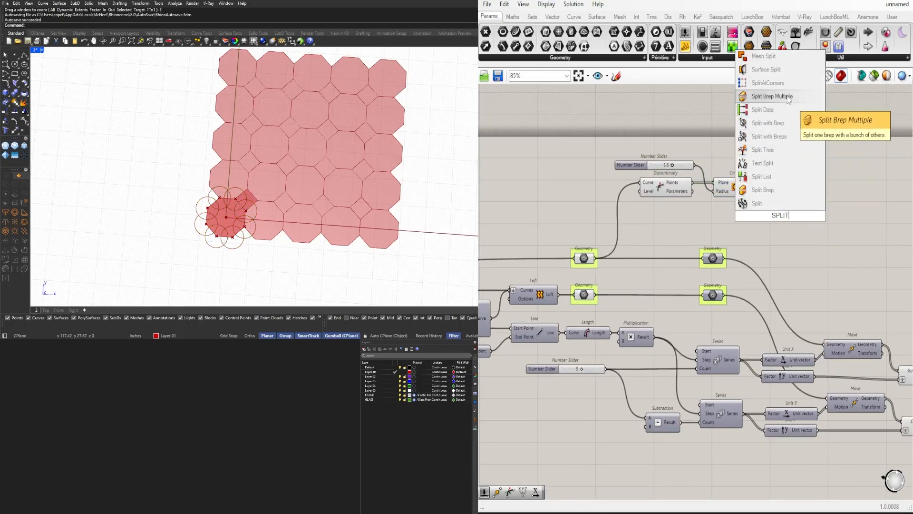
click(785, 74)
drag(598, 258, 656, 157)
click(783, 182)
click(806, 210)
scroll(809, 210, up, 4)
scroll(808, 210, down, 3)
- Turn off the preview of the Discontinuity and Circle components and of the octagon's first Geometry parameter
middle_click(673, 136)
click(695, 111)
click(812, 165)
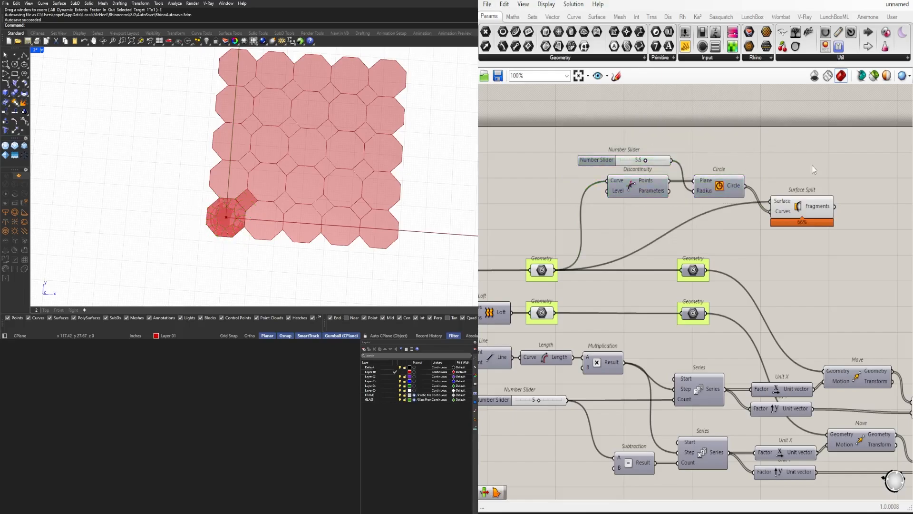
click(548, 266)
middle_click(547, 267)
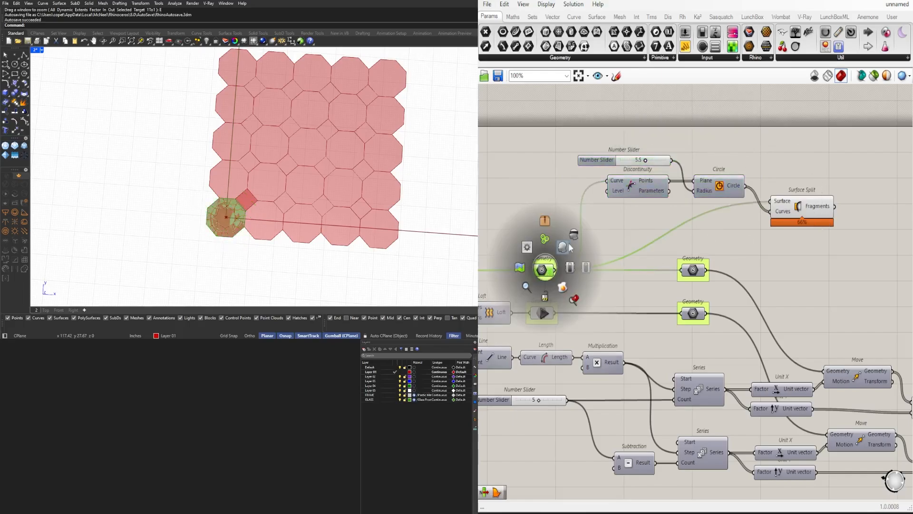
click(567, 247)
click(701, 199)
- Turn off the preview of the final Move components of the octagon and square chains
scroll(703, 201, down, 3)
drag(801, 367, 735, 286)
middle_click(775, 257)
click(804, 225)
- Set the circle radius slider to 7.9
scroll(590, 166, up, 8)
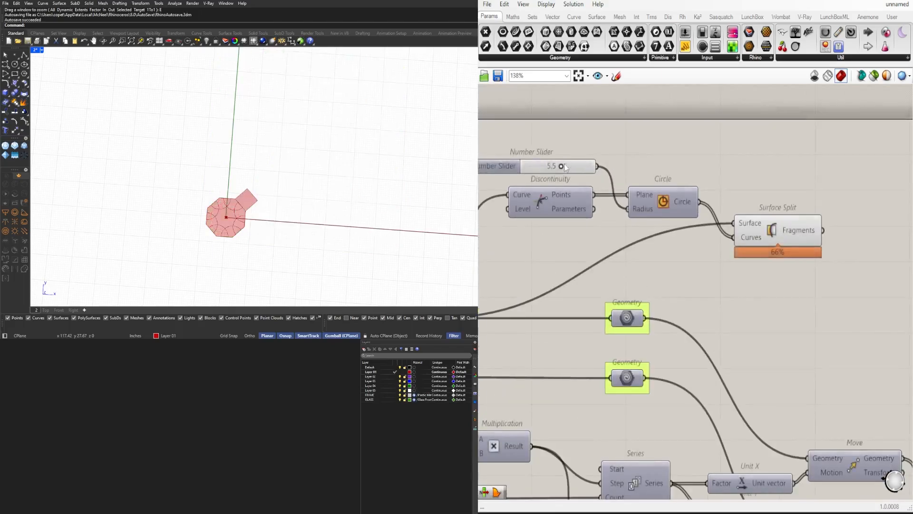
drag(642, 199, 679, 208)
scroll(653, 146, down, 5)
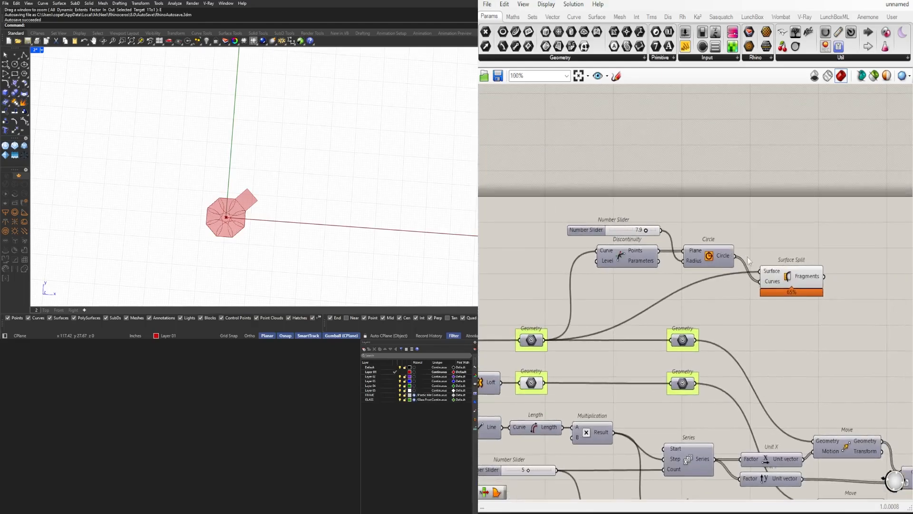
- Insert a relay feeding Discontinuity and Surface Split from the first octagon Geometry, connect the two octagon Geometry parameters directly, and raise the relay beside Discontinuity
drag(865, 217, 555, 300)
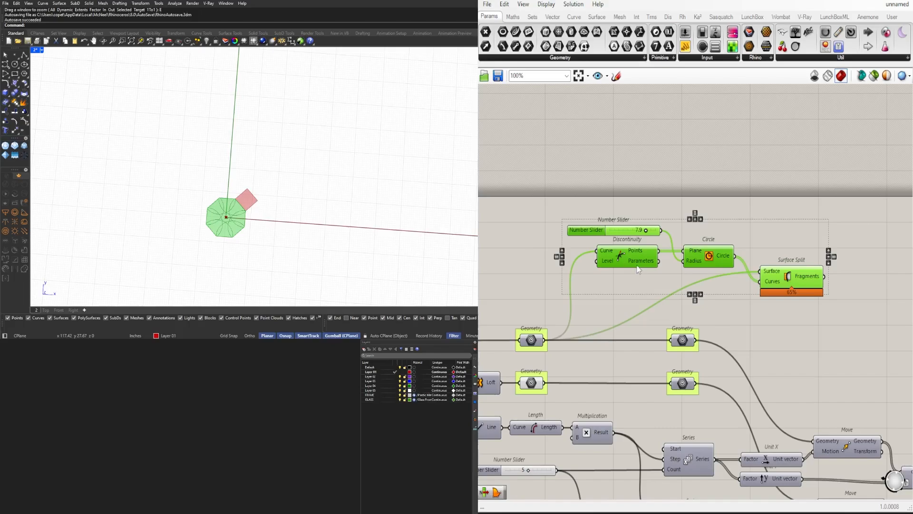
click(548, 346)
click(539, 343)
double_click(563, 341)
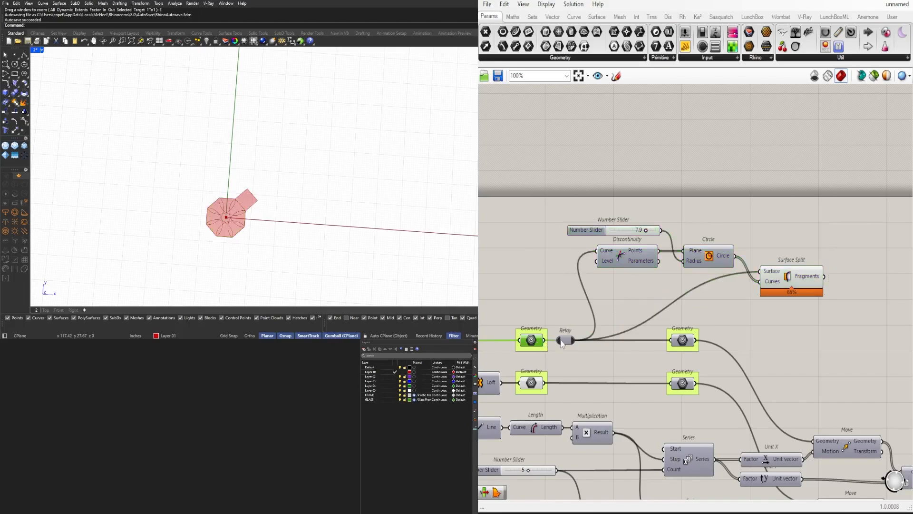
drag(565, 341, 669, 339)
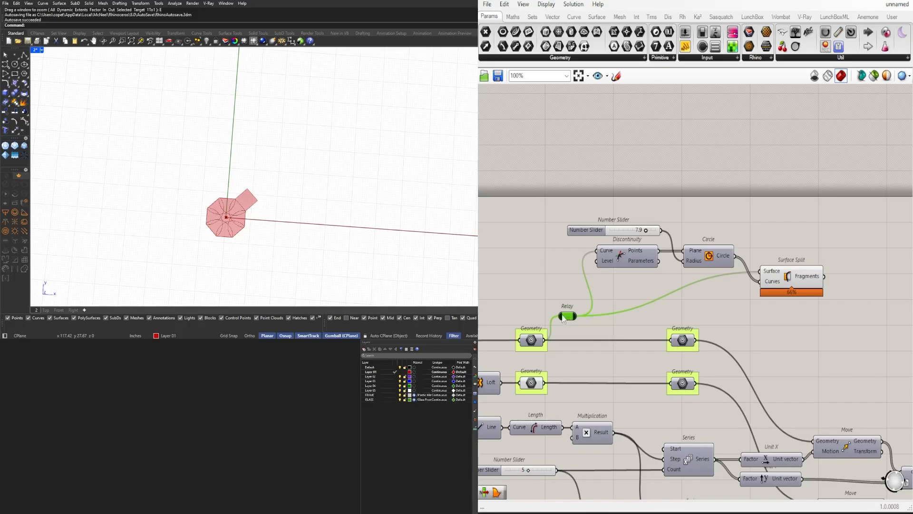
drag(571, 319, 572, 275)
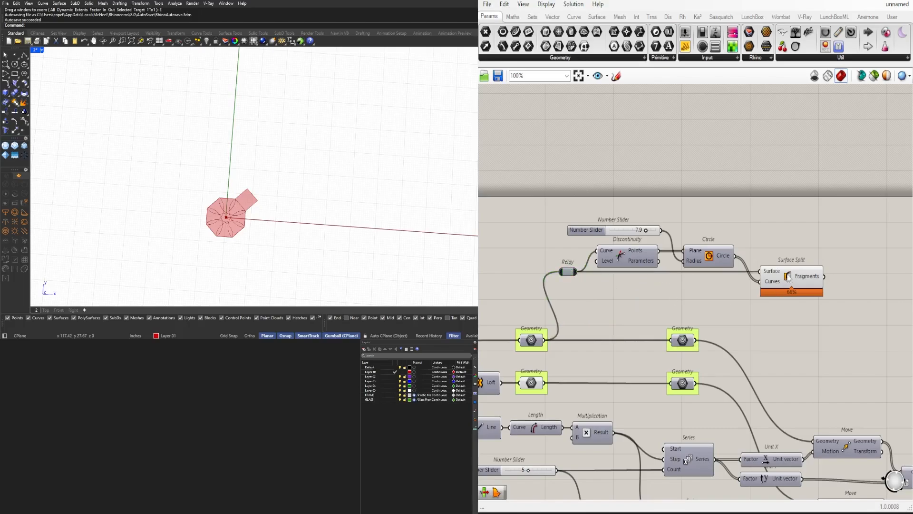
- Move the relay, radius slider, Discontinuity, Circle and Surface Split together farther from the first Geometry pair
drag(875, 302, 555, 198)
drag(638, 265, 744, 250)
click(704, 185)
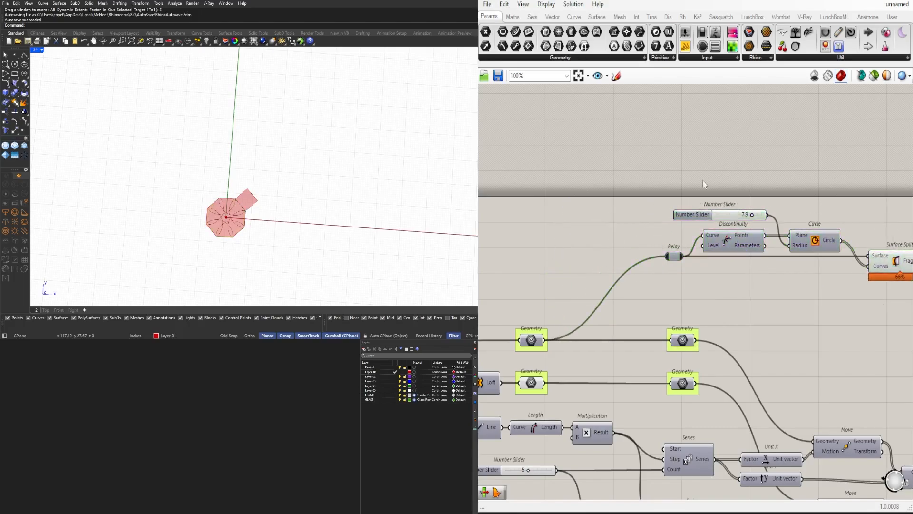
- Duplicate the relay, radius slider, Discontinuity, Circle and Surface Split below the originals, and feed the copied relay from the square's first Geometry
scroll(627, 288, down, 3)
drag(874, 299, 673, 251)
scroll(751, 257, up, 3)
click(871, 319)
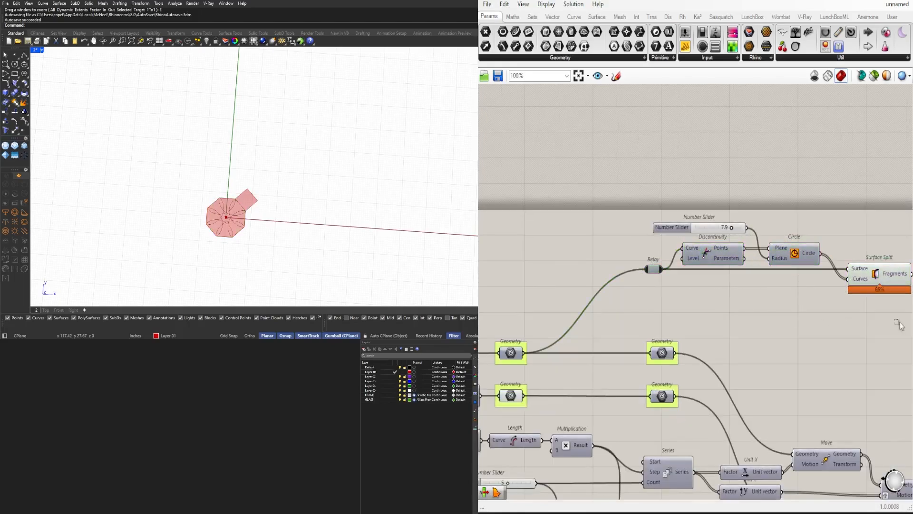
drag(897, 320, 639, 220)
alt+drag(721, 260, 723, 313)
click(745, 213)
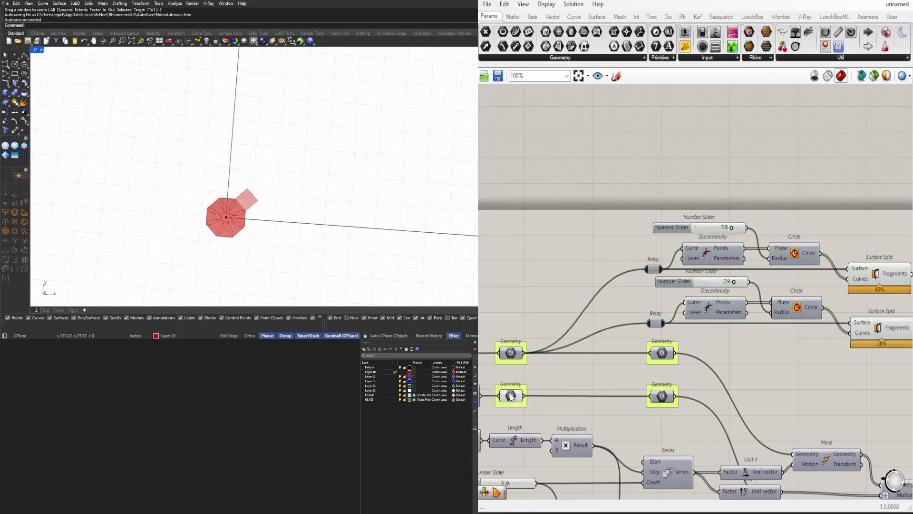
drag(524, 396, 650, 323)
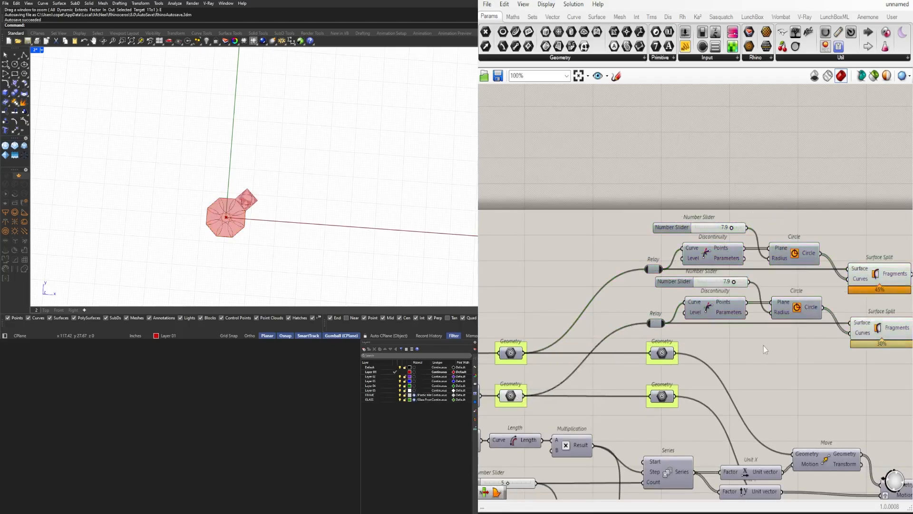
- Set the square's copied circle radius slider to 4.8
right_drag(805, 315, 688, 315)
scroll(596, 282, up, 6)
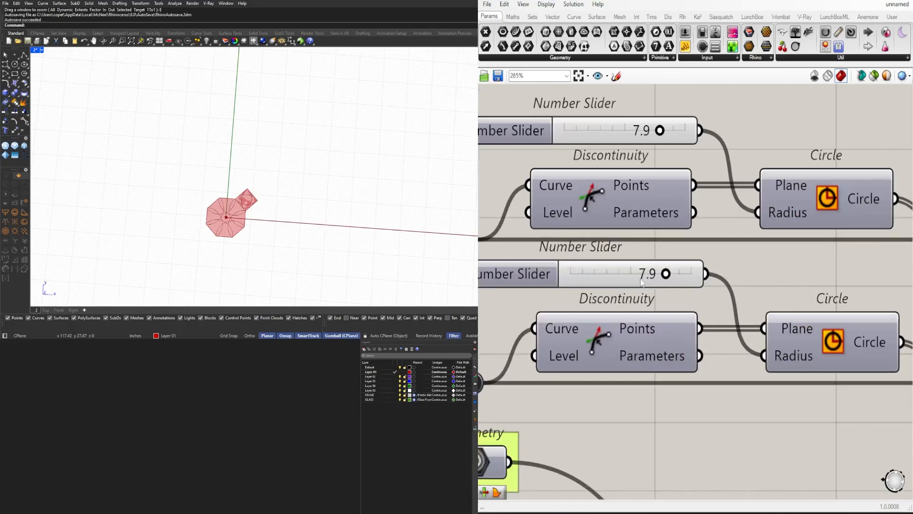
drag(666, 272, 618, 271)
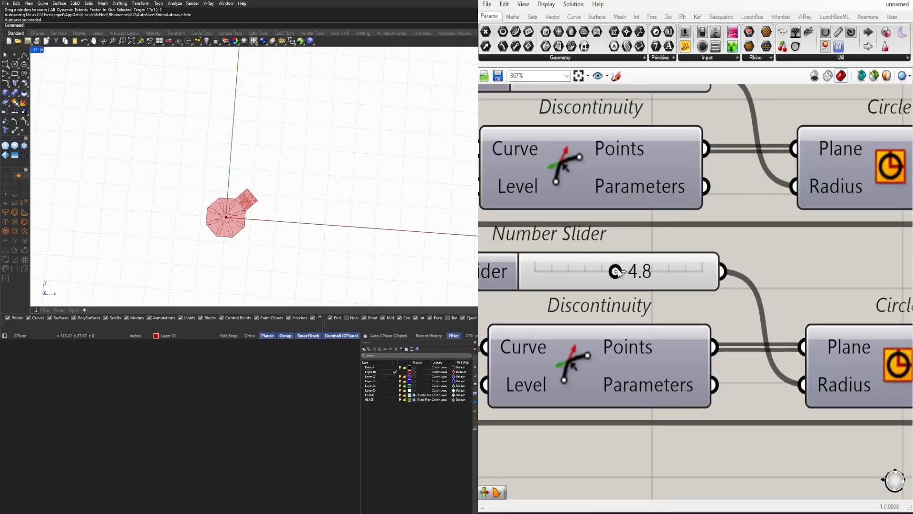
- Turn off the preview of the square's first Geometry parameter
scroll(666, 395, down, 8)
scroll(742, 303, up, 4)
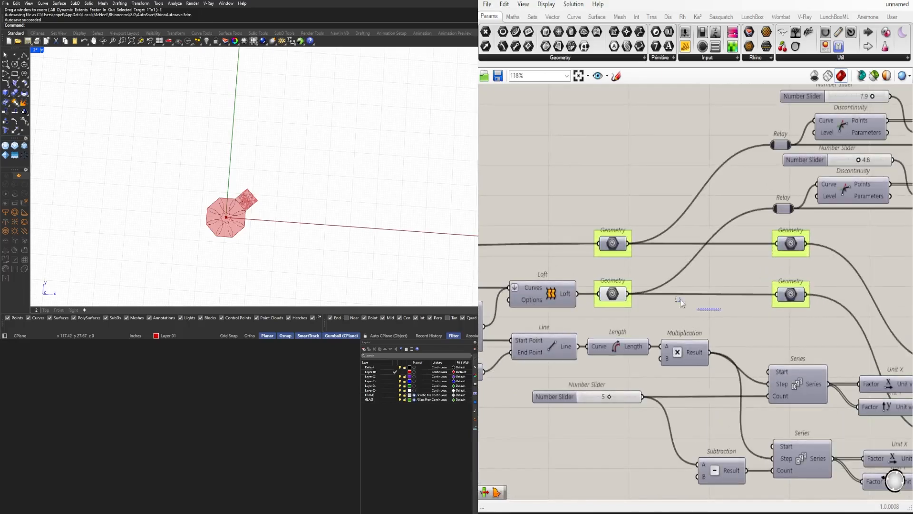
drag(680, 300, 620, 271)
middle_click(628, 271)
click(648, 251)
click(527, 160)
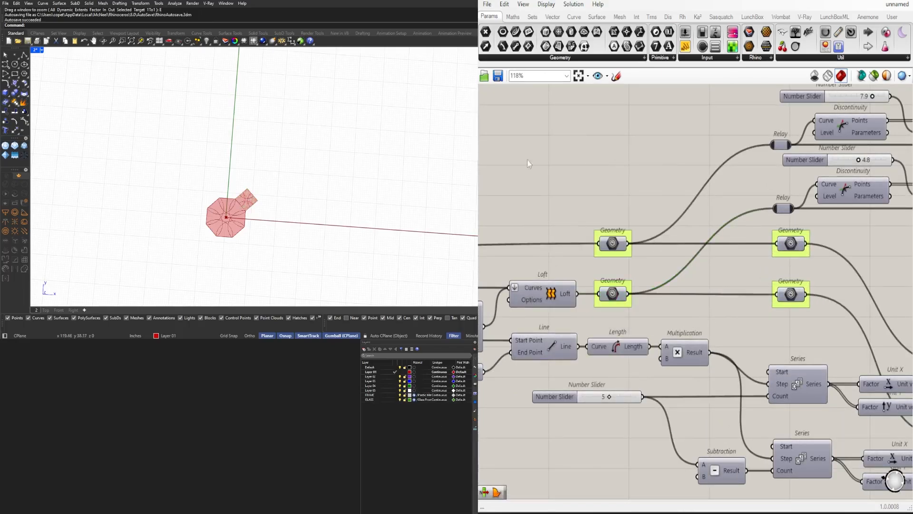
- Examine the circle-split octagon and square surfaces and the two Surface Split components that produce them
scroll(236, 219, up, 5)
scroll(650, 272, down, 3)
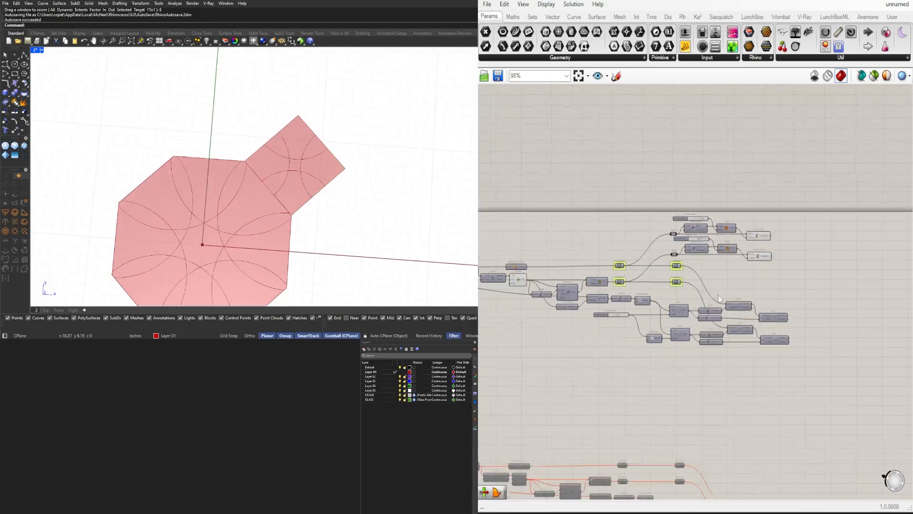
scroll(650, 272, up, 1)
click(622, 259)
shift+click(623, 224)
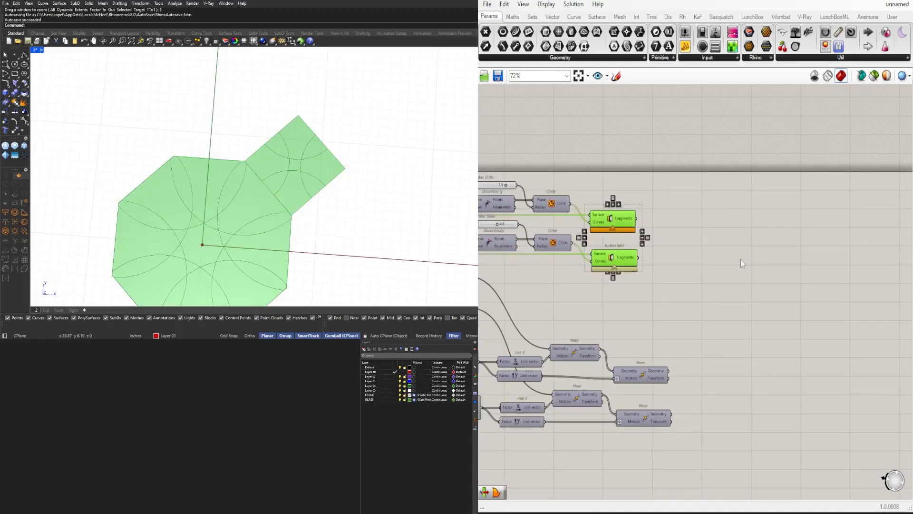
click(742, 262)
scroll(731, 319, down, 3)
scroll(757, 346, up, 1)
scroll(730, 322, up, 2)
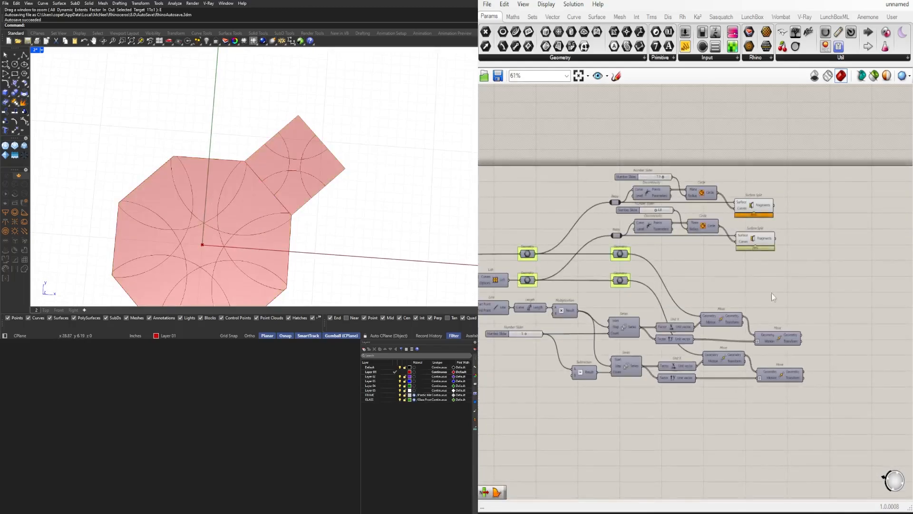
- Move the second Geometry pair, Series, unit vectors and Moves farther right, followed by the count slider and Subtraction
drag(833, 260, 847, 246)
scroll(667, 315, down, 3)
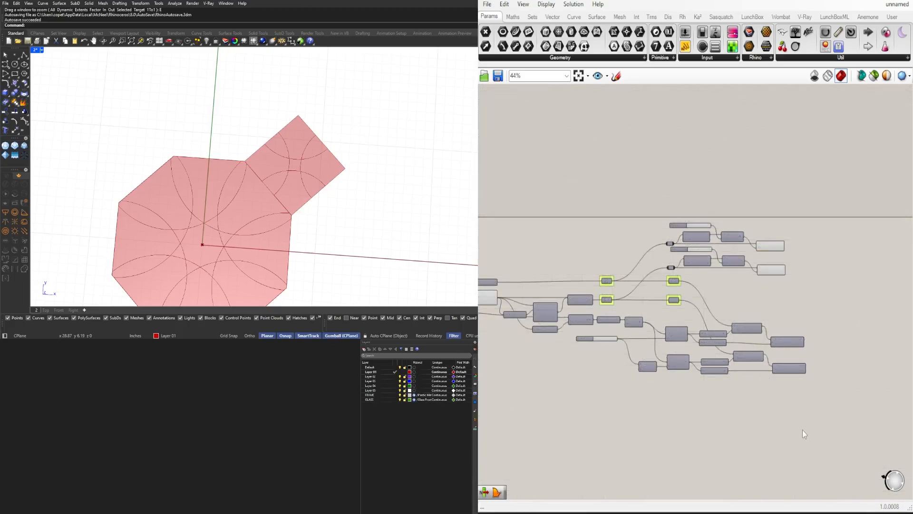
drag(811, 431, 823, 251)
scroll(653, 381, up, 3)
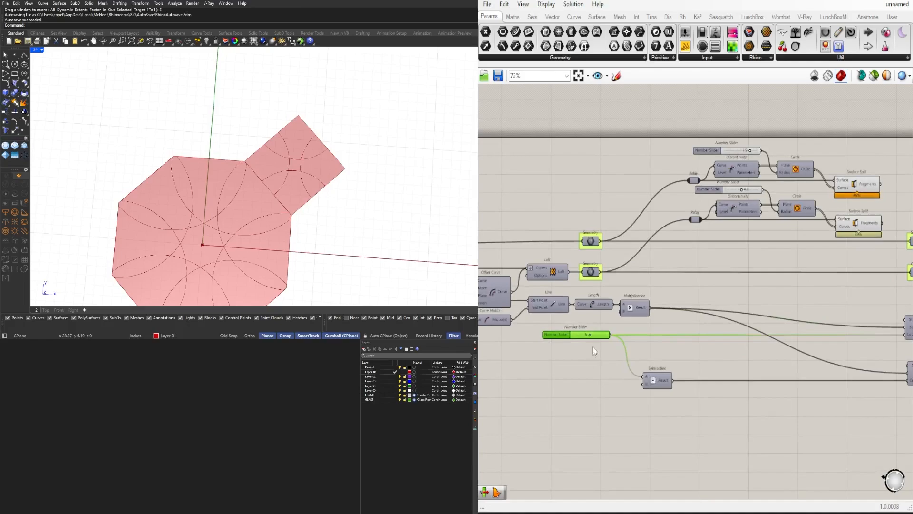
drag(703, 433, 552, 325)
scroll(612, 347, down, 2)
drag(646, 374, 810, 369)
scroll(809, 369, up, 4)
click(698, 317)
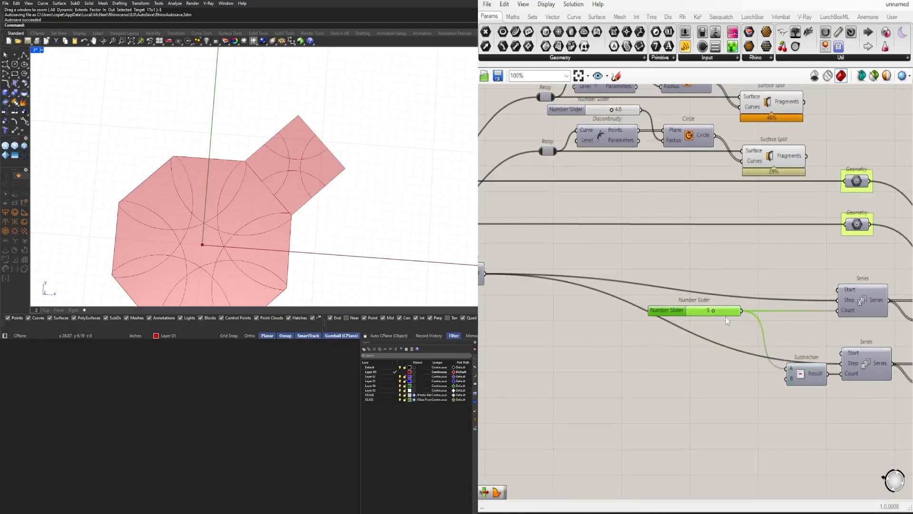
- Set the wire display of both Series components' Step inputs to Hidden
scroll(725, 315, up, 2)
right_click(751, 295)
mouse_move(861, 321)
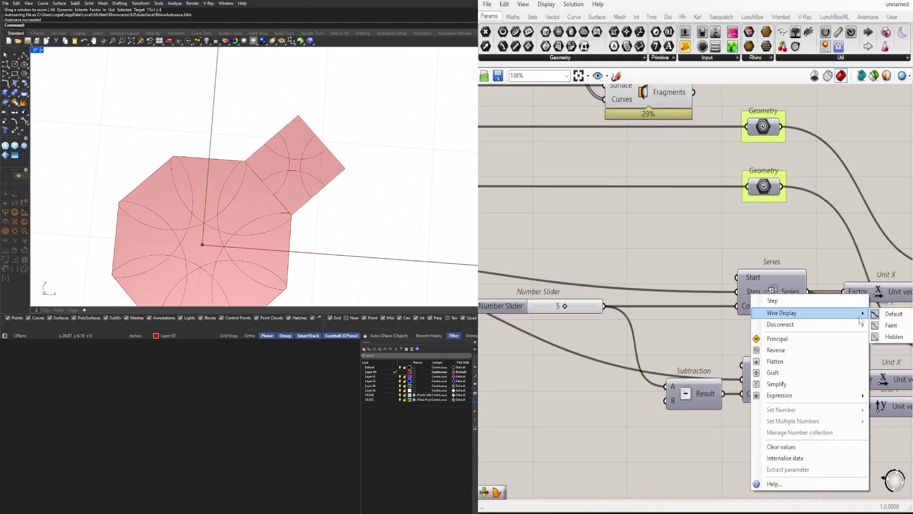
click(894, 336)
right_click(747, 291)
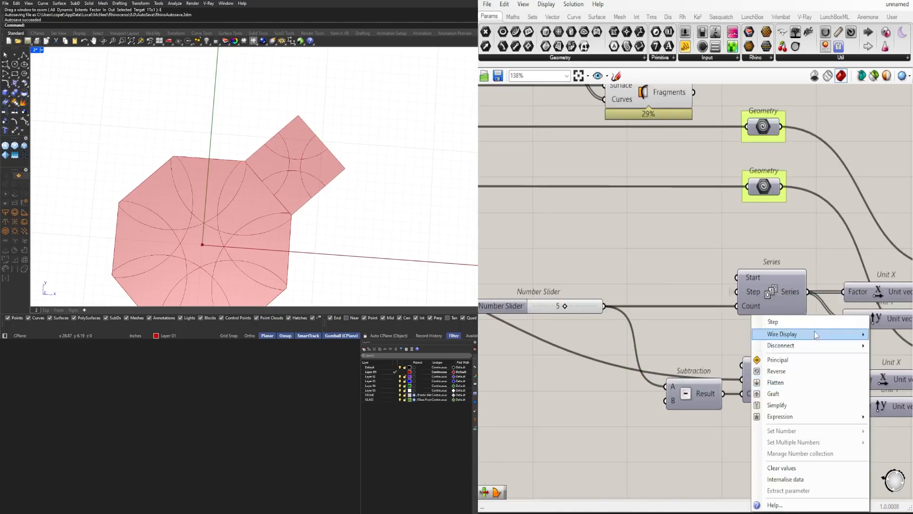
mouse_move(815, 334)
click(887, 334)
- Move the count slider, Subtraction, Series, unit vectors and Move components up closer to the second Geometry pair
scroll(771, 297, down, 5)
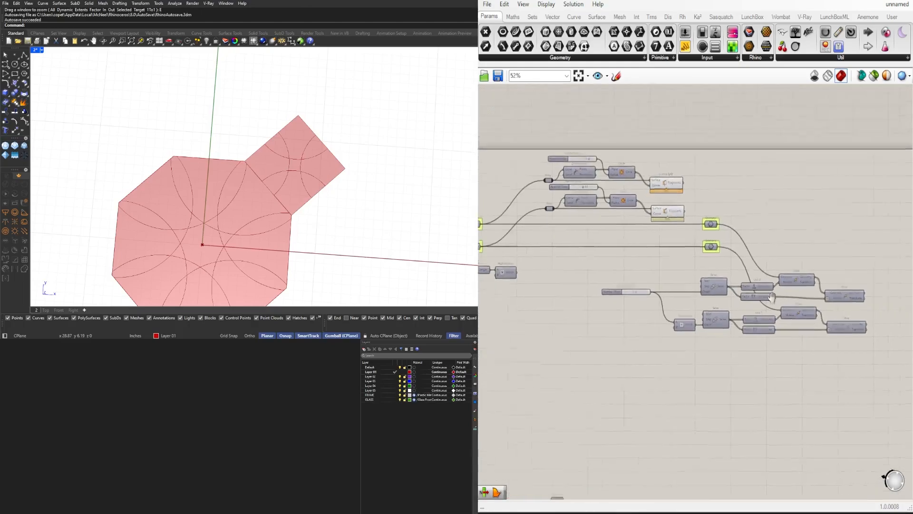
right_drag(771, 297, 717, 316)
drag(854, 384, 556, 289)
scroll(747, 294, up, 3)
drag(748, 296, 741, 269)
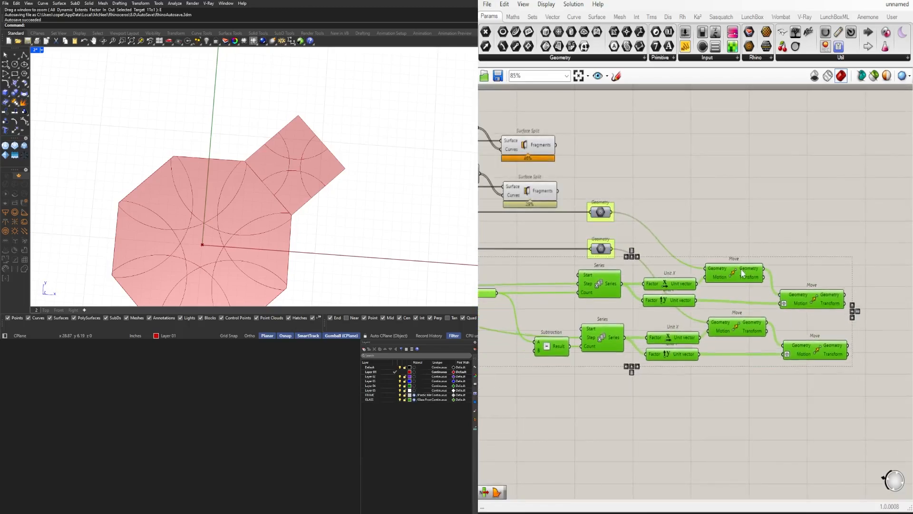
click(743, 228)
- Feed the second Geometry pair from the Fragments outputs of the octagon and square Surface Splits instead
scroll(733, 230, down, 3)
right_drag(641, 237, 726, 268)
scroll(727, 234, up, 4)
click(685, 192)
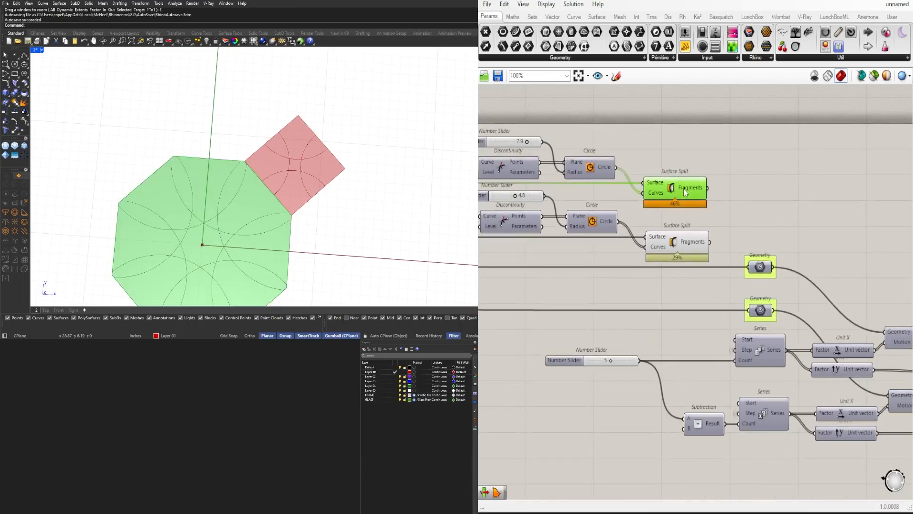
drag(746, 268, 749, 311)
click(790, 225)
- Turn off the preview of both Surface Split components
drag(686, 307, 668, 177)
middle_click(667, 160)
click(695, 132)
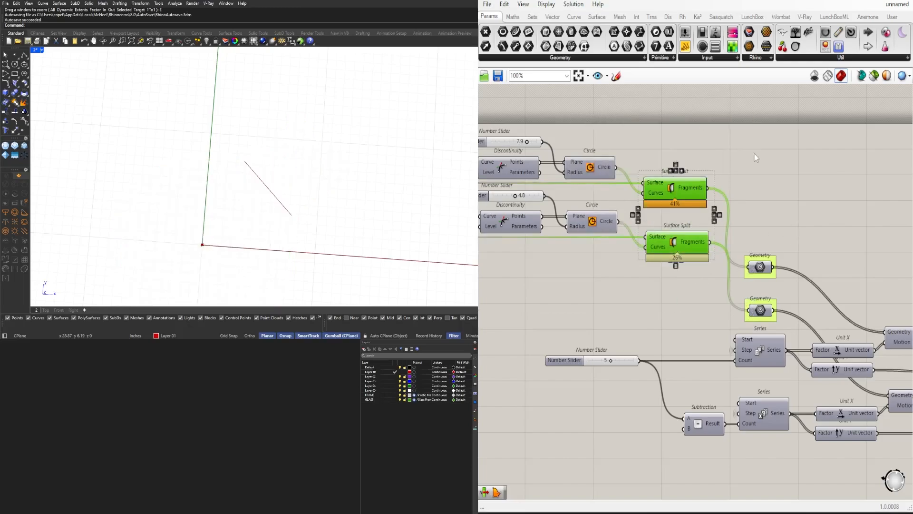
click(756, 158)
- Turn on the preview of the final Move components of the octagon and square chains
scroll(785, 192, down, 3)
right_drag(887, 269, 718, 263)
scroll(747, 298, up, 3)
right_click(766, 289)
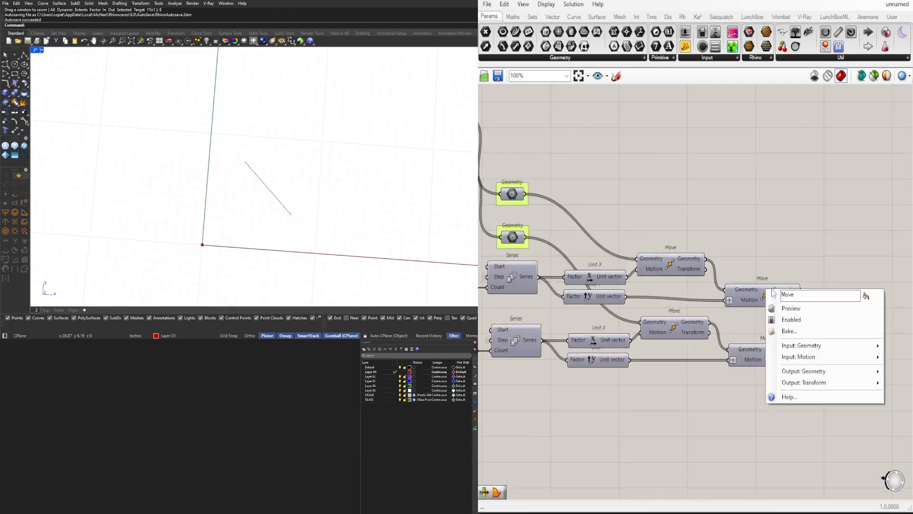
click(790, 308)
right_click(771, 359)
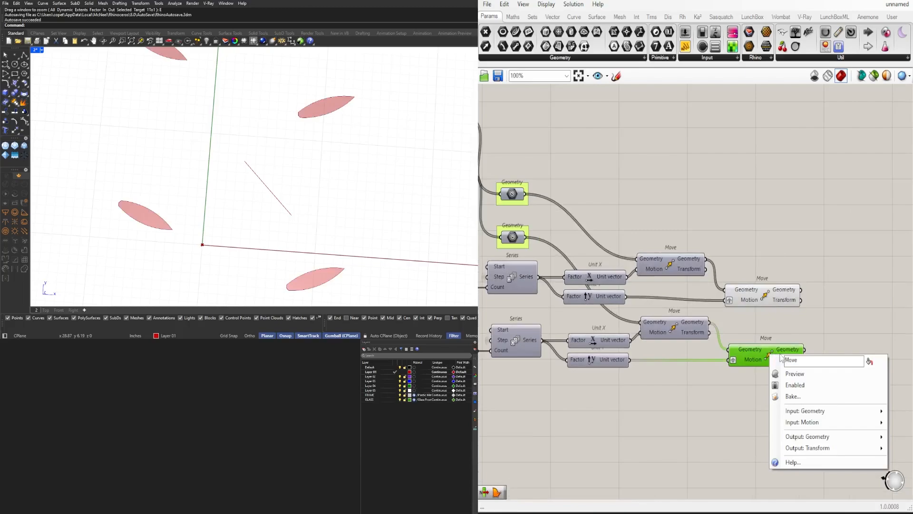
click(790, 374)
- Graft the Geometry inputs of the first Move components in the octagon and square chains
right_drag(559, 291, 732, 279)
scroll(731, 278, up, 2)
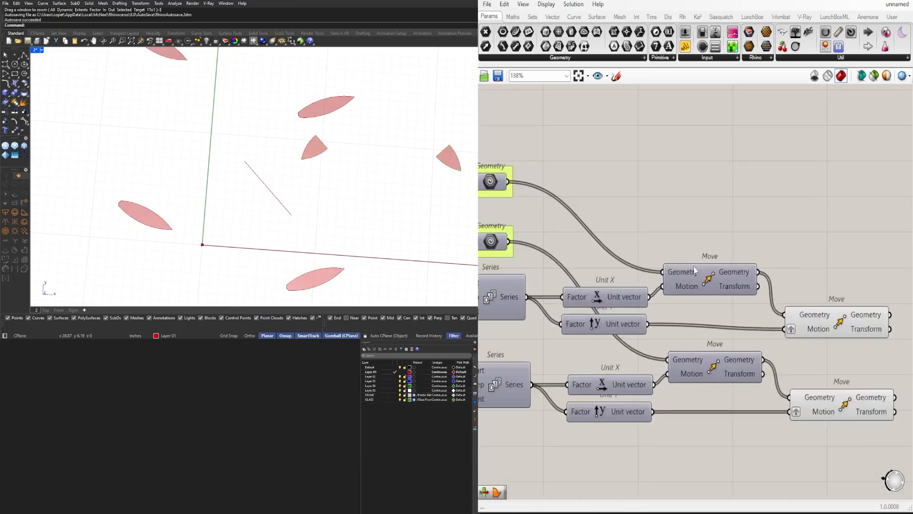
right_click(683, 269)
click(707, 349)
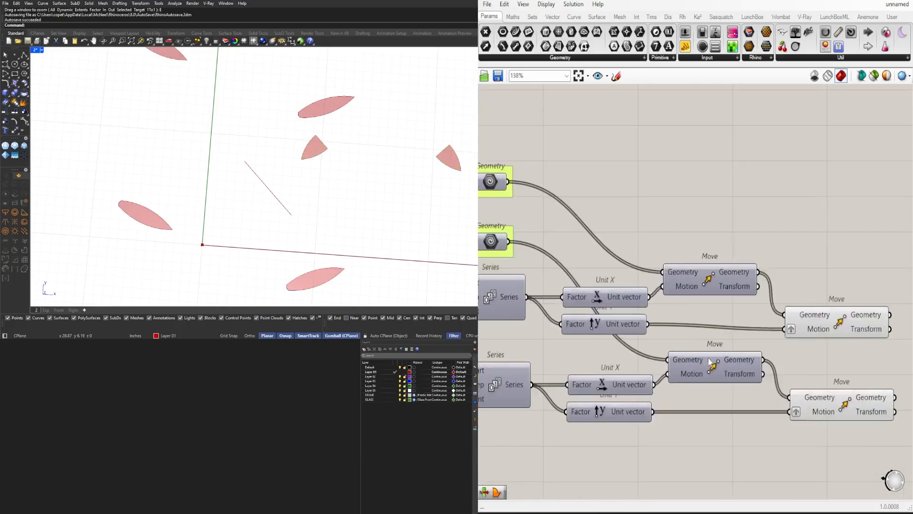
scroll(693, 355, down, 2)
scroll(693, 355, up, 3)
right_click(692, 354)
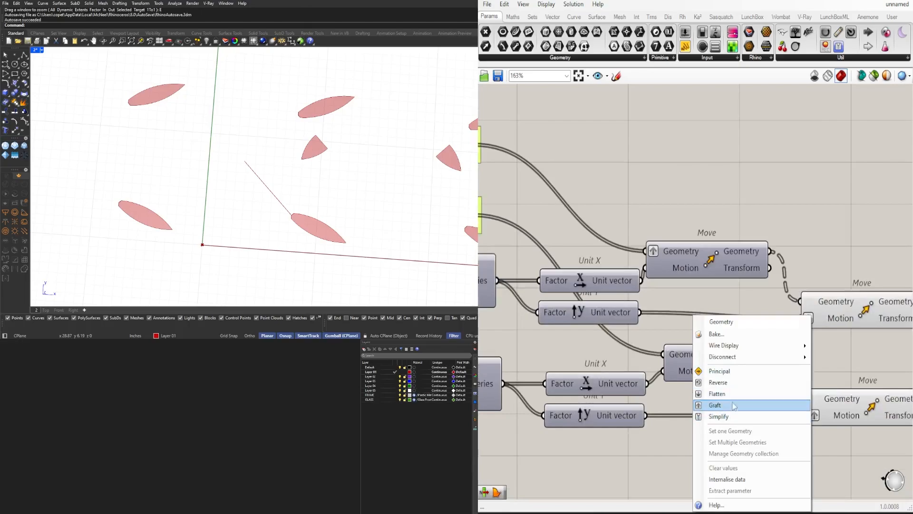
click(716, 405)
- Turn off the preview of the final Move components in both chains
scroll(594, 317, down, 4)
middle_click(723, 281)
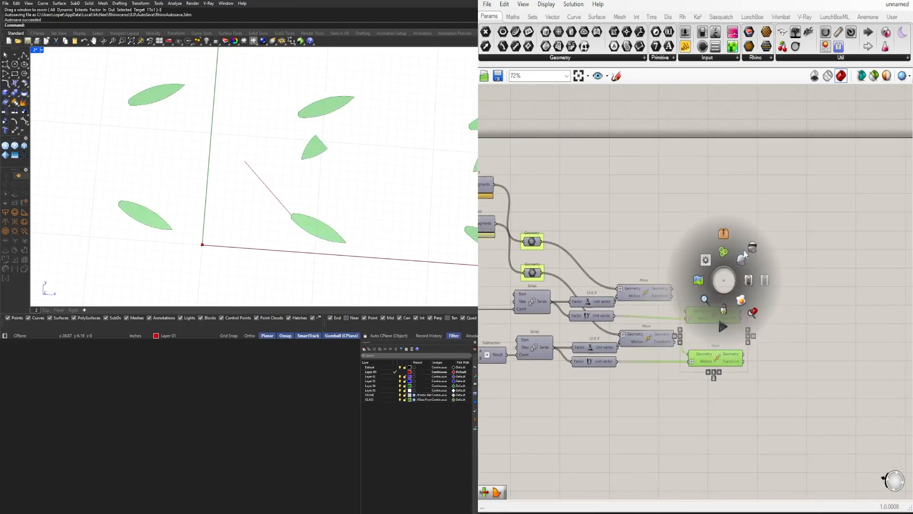
click(744, 251)
- Turn on the preview of the second Geometry pair that receives the split fragments
right_drag(620, 260, 717, 286)
scroll(717, 286, down, 2)
click(717, 286)
scroll(717, 286, up, 2)
drag(660, 307, 621, 252)
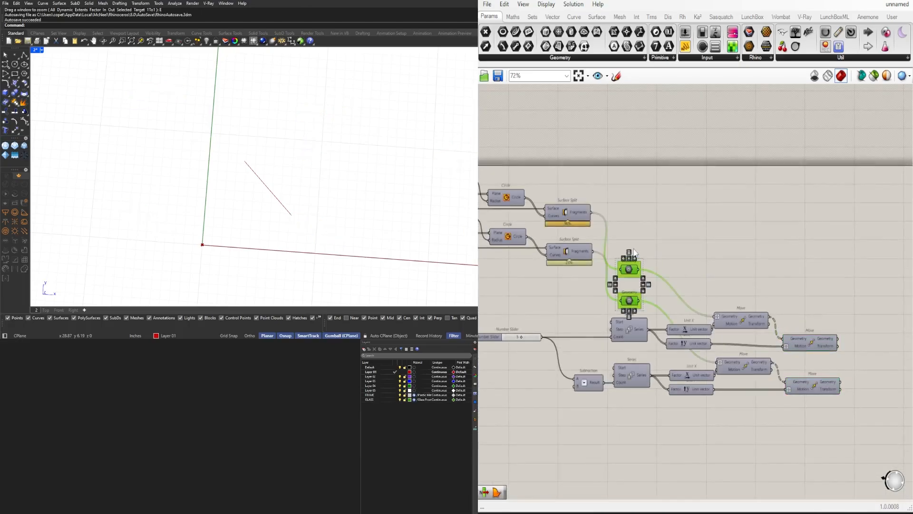
middle_click(632, 249)
click(656, 223)
click(746, 253)
- Nudge the octagon's first Move and its Unit X apart, and turn on the preview of that Move
scroll(745, 252, up, 3)
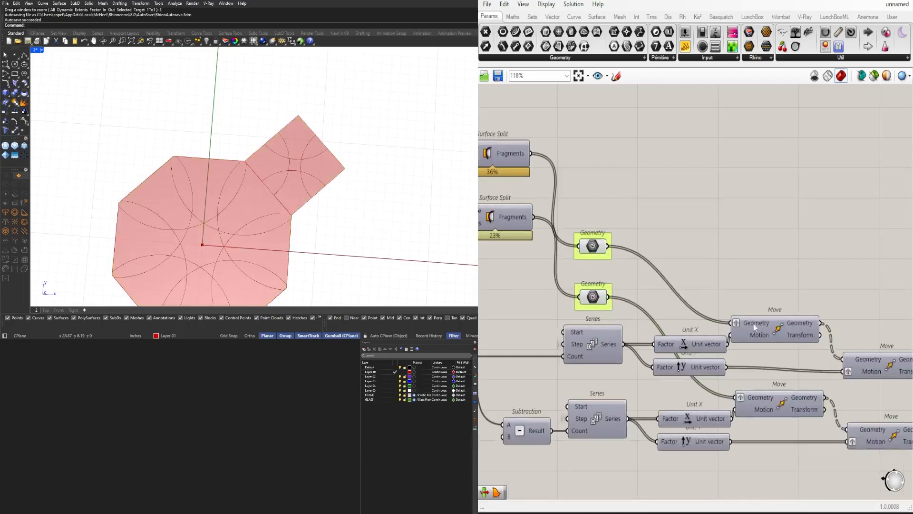
click(763, 322)
drag(791, 327, 772, 320)
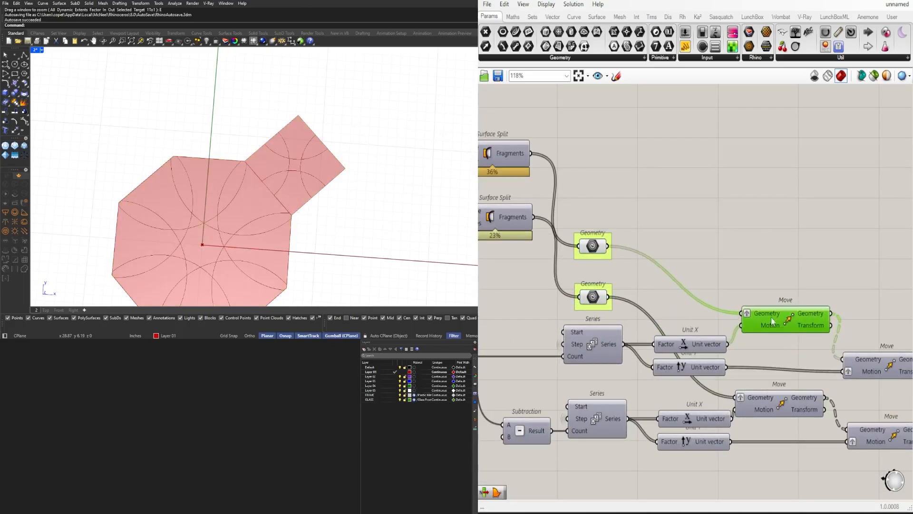
drag(698, 347, 691, 346)
middle_click(771, 319)
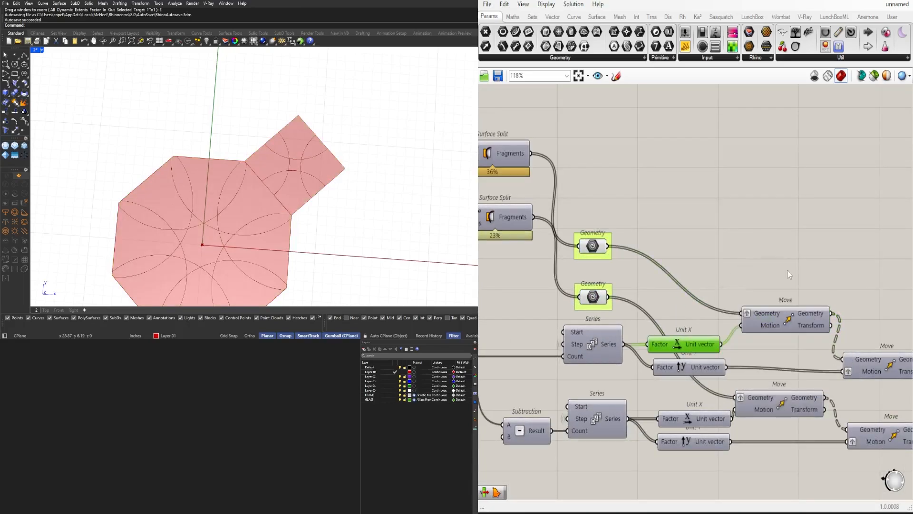
click(800, 328)
middle_click(770, 318)
click(791, 289)
click(784, 253)
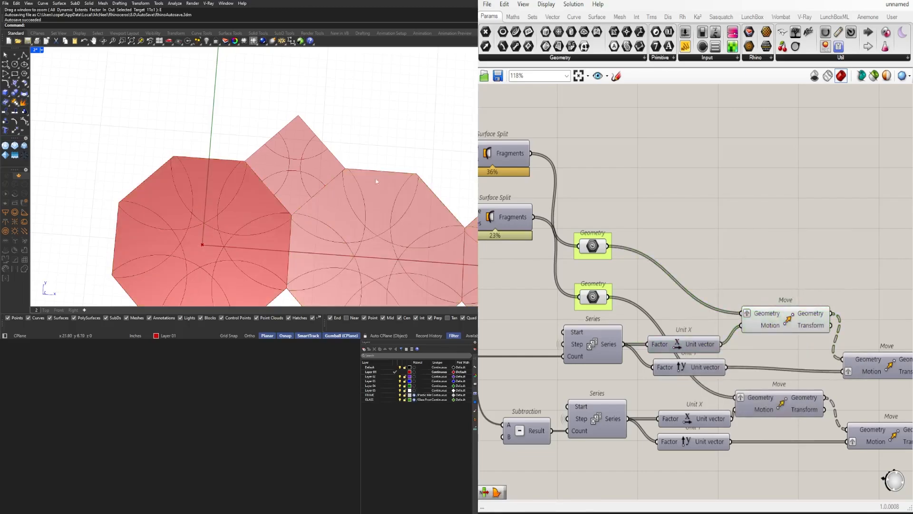
- Shift the octagon's second Move slightly to the right and turn on its preview
scroll(311, 177, down, 10)
right_drag(759, 298, 672, 302)
click(734, 326)
drag(786, 366, 806, 361)
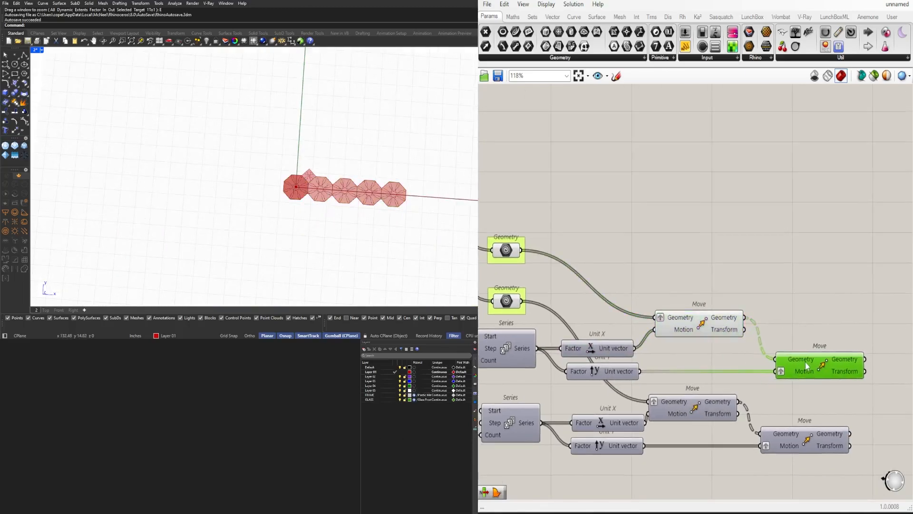
middle_click(824, 365)
click(840, 343)
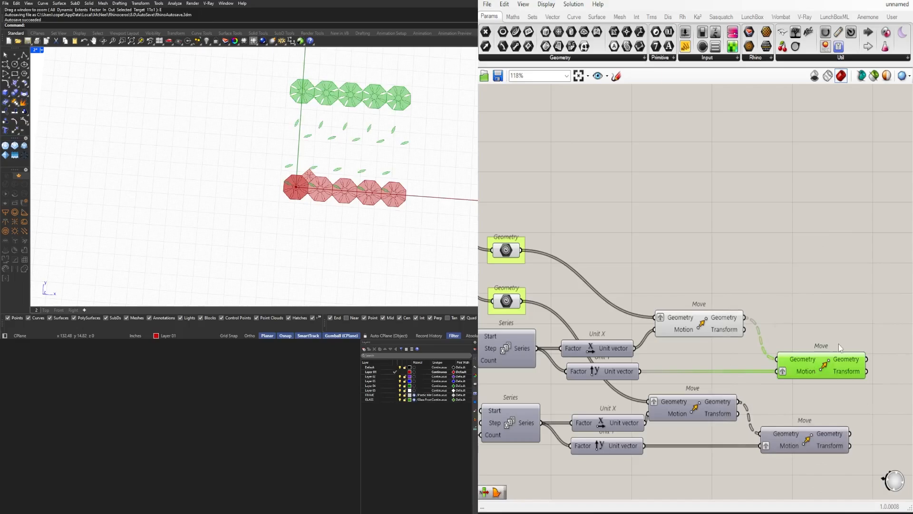
- Remove the graft from the Motion input of the octagon's second Move and flatten its Geometry input
scroll(837, 347, up, 4)
right_click(703, 355)
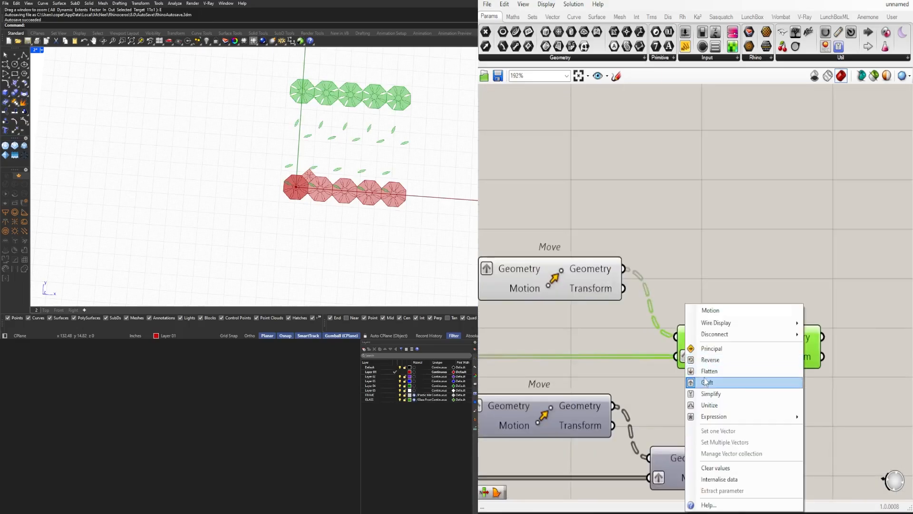
click(704, 372)
right_click(715, 337)
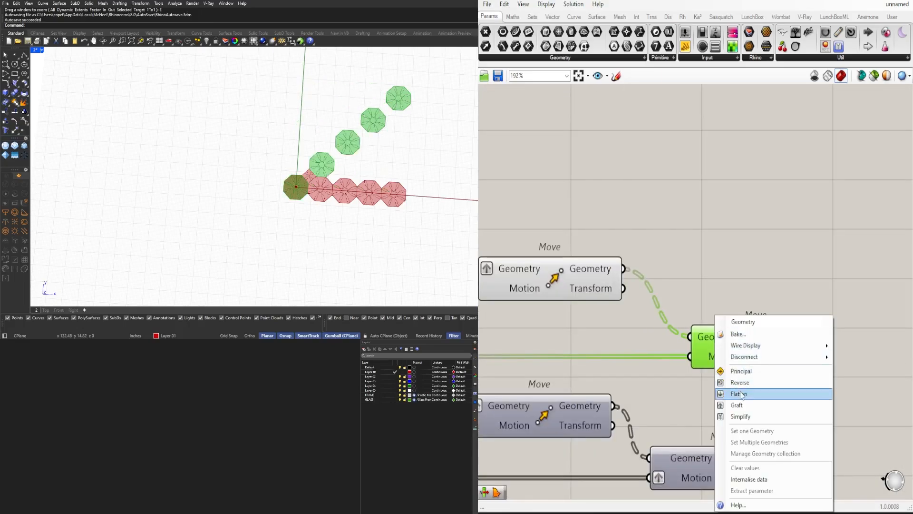
click(740, 387)
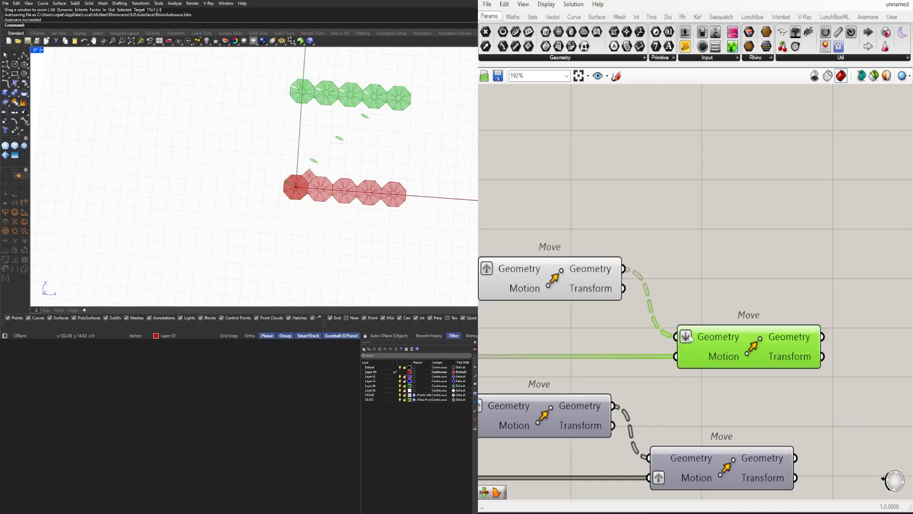
- Graft the Geometry input of the octagon's second Move in place of the flatten
right_click(689, 338)
click(721, 394)
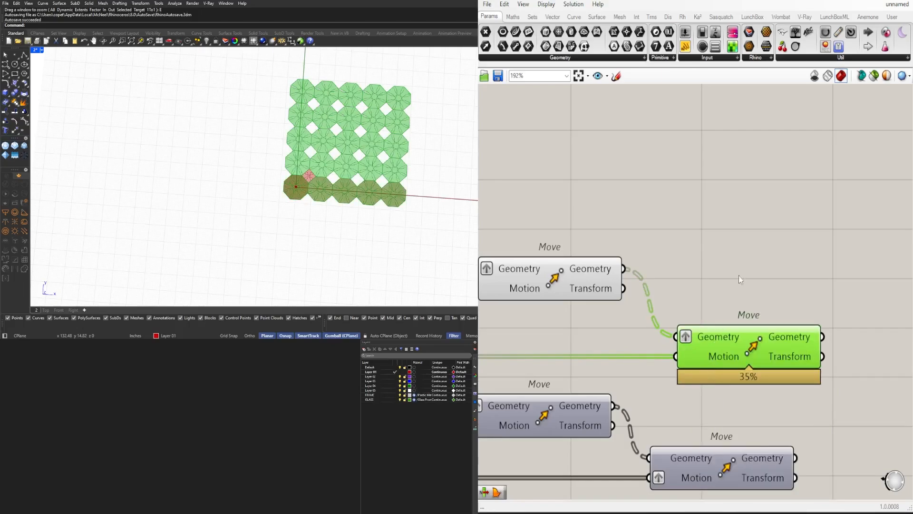
scroll(719, 322, down, 3)
scroll(625, 291, up, 1)
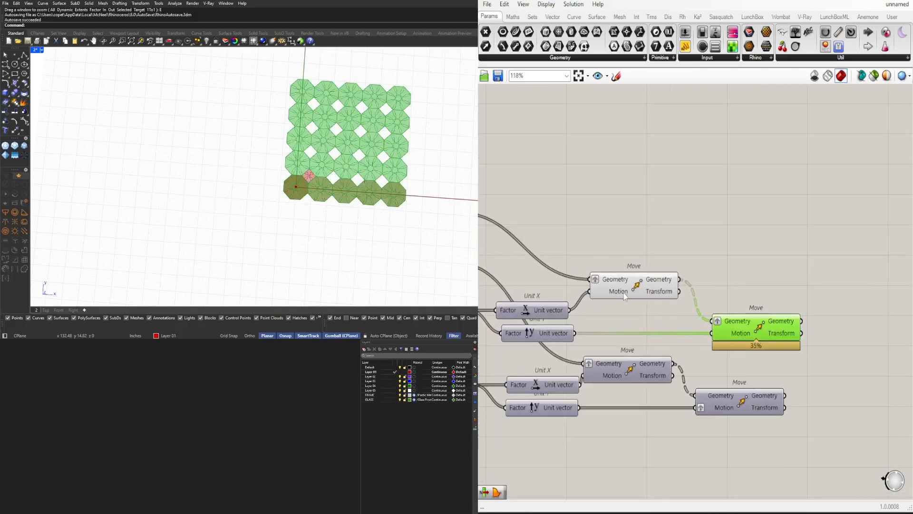
click(757, 348)
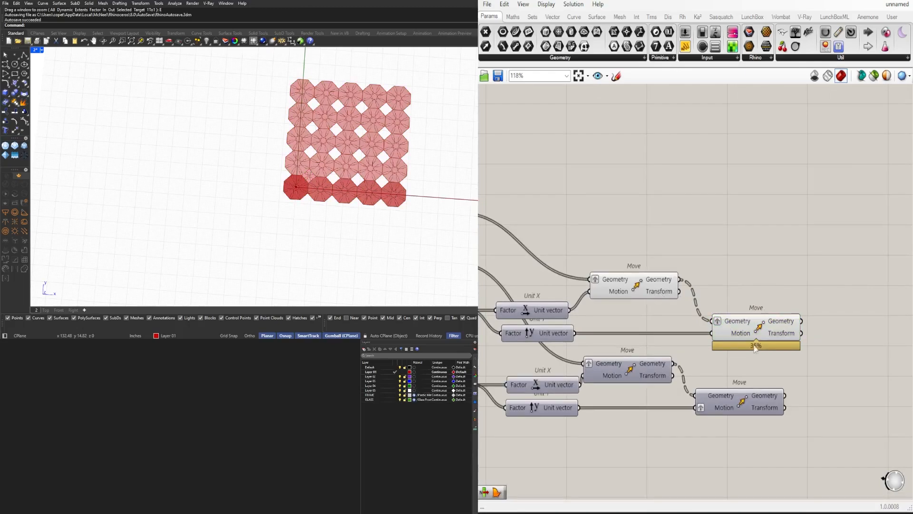
- Remove the graft from the Motion input of the square's second Move and graft its Geometry input instead
right_click(702, 408)
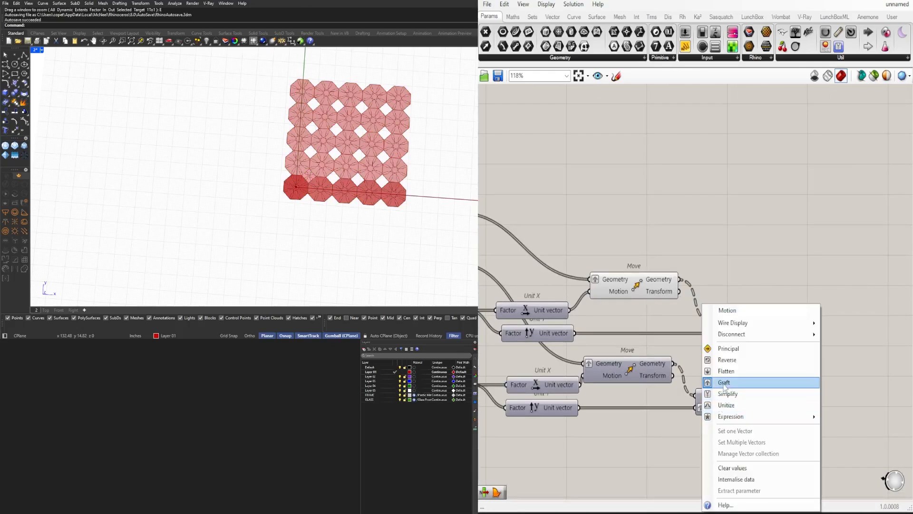
click(723, 382)
right_click(716, 398)
click(720, 394)
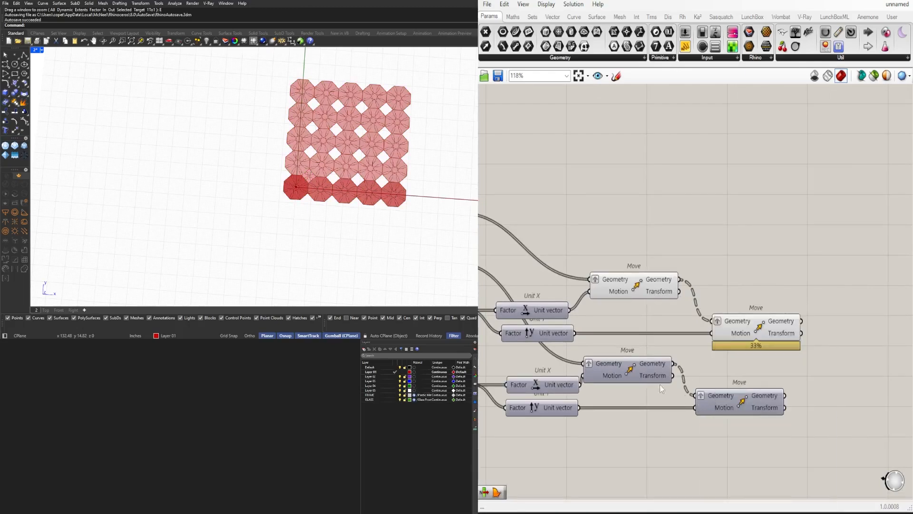
right_click(606, 368)
click(623, 383)
- Shift the square's second Move slightly to the right and turn on its preview
drag(777, 402, 769, 398)
drag(749, 394, 761, 394)
scroll(763, 374, up, 1)
middle_click(764, 372)
click(785, 348)
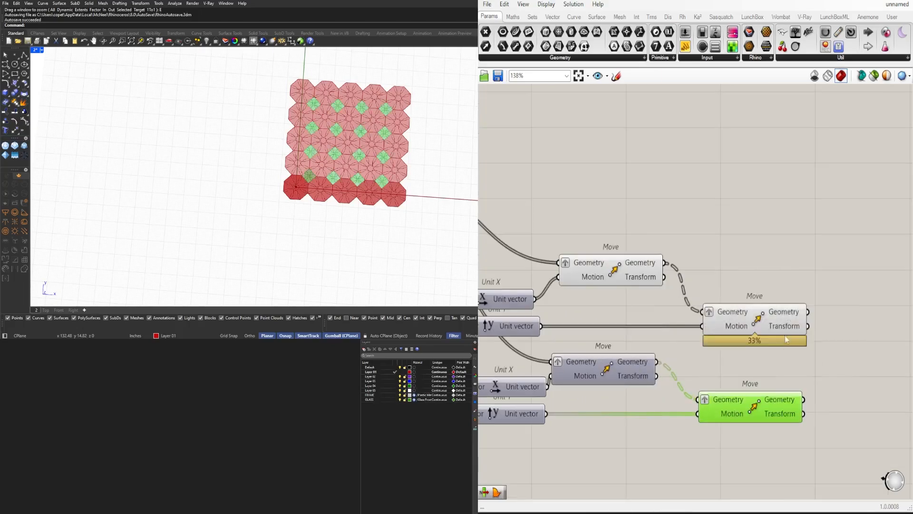
- Turn off the preview of the two X-direction Move components, leaving only the final Move results previewed
click(787, 262)
scroll(816, 353, down, 3)
click(816, 353)
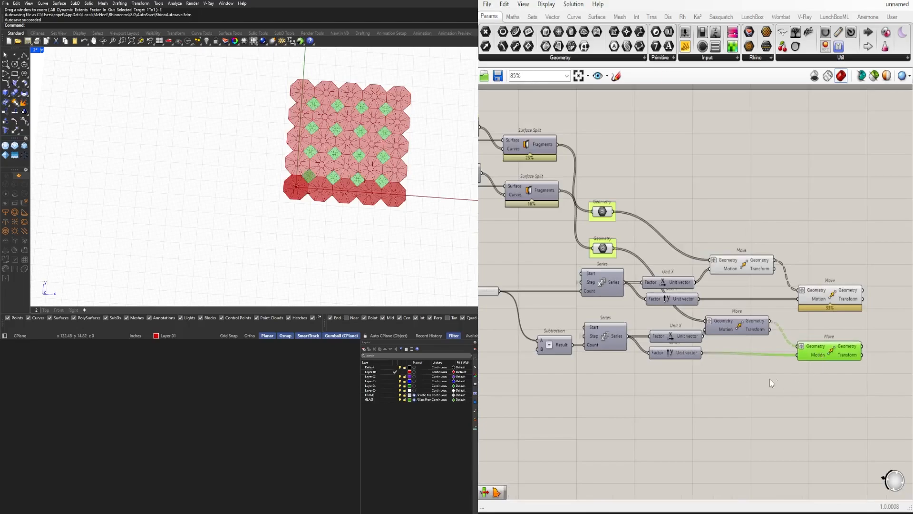
drag(769, 379, 715, 248)
middle_click(753, 214)
click(767, 184)
click(765, 182)
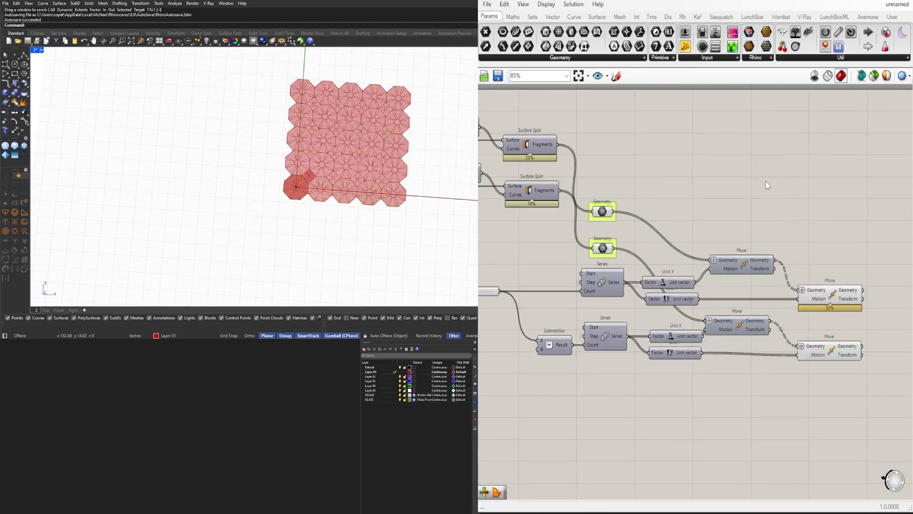
- Shift the Geometry parameters, Series, Subtraction, unit vector and Move components upward together, and adjust the count slider's position
mouse_move(766, 182)
right_down()
mouse_move(834, 192)
mouse_move(748, 181)
right_up()
scroll(833, 191, down, 2)
scroll(748, 181, up, 1)
scroll(718, 273, down, 3)
drag(804, 355, 581, 228)
scroll(649, 227, up, 4)
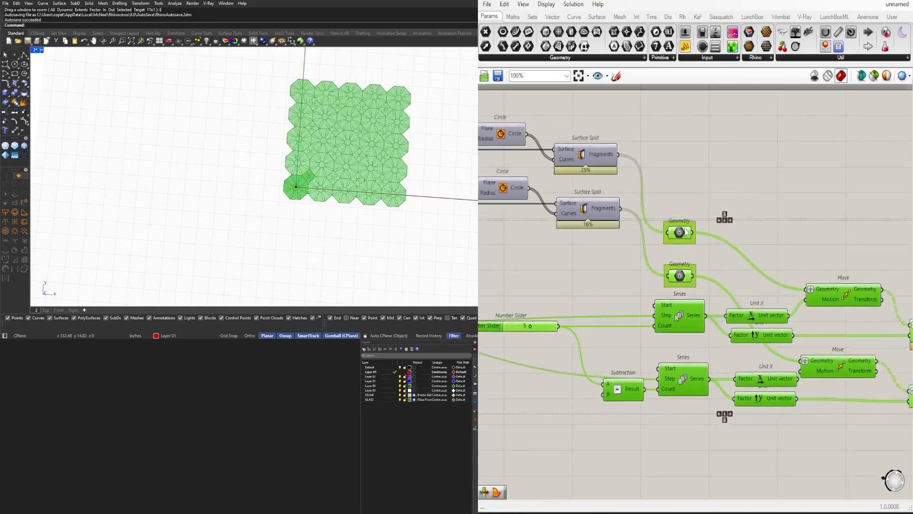
drag(684, 232, 690, 163)
click(626, 172)
right_drag(627, 173, 743, 174)
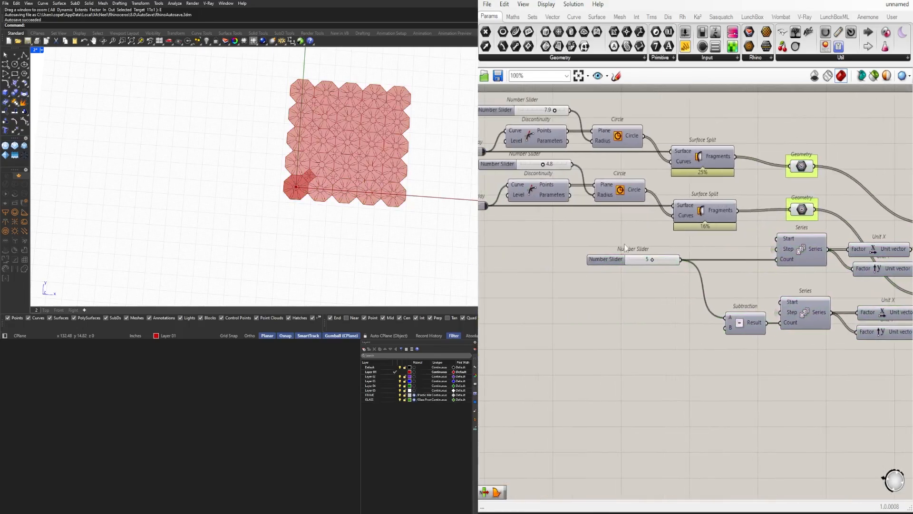
drag(620, 258, 626, 257)
- Line up the two Geometry parameters with the Fragments outputs of their Surface Split components
click(730, 282)
right_drag(730, 282, 659, 292)
scroll(780, 228, down, 2)
scroll(756, 210, up, 2)
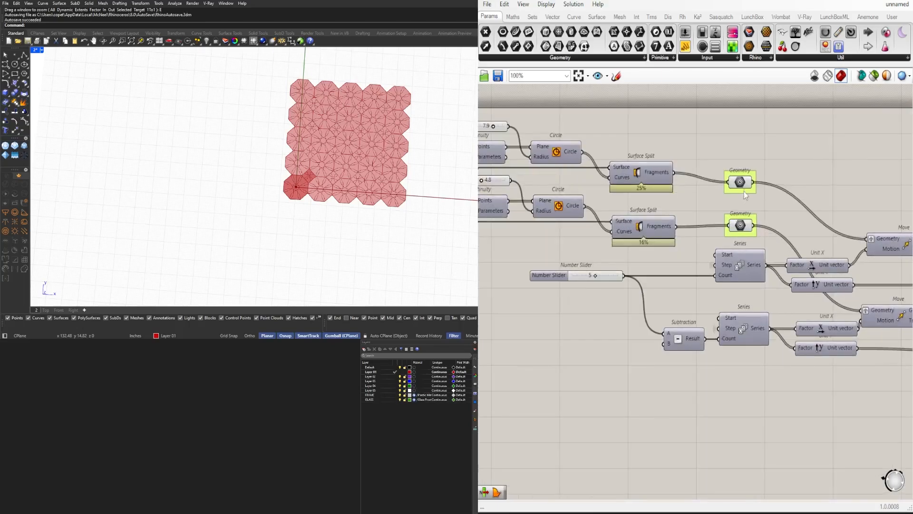
drag(745, 191, 741, 179)
drag(745, 225, 742, 227)
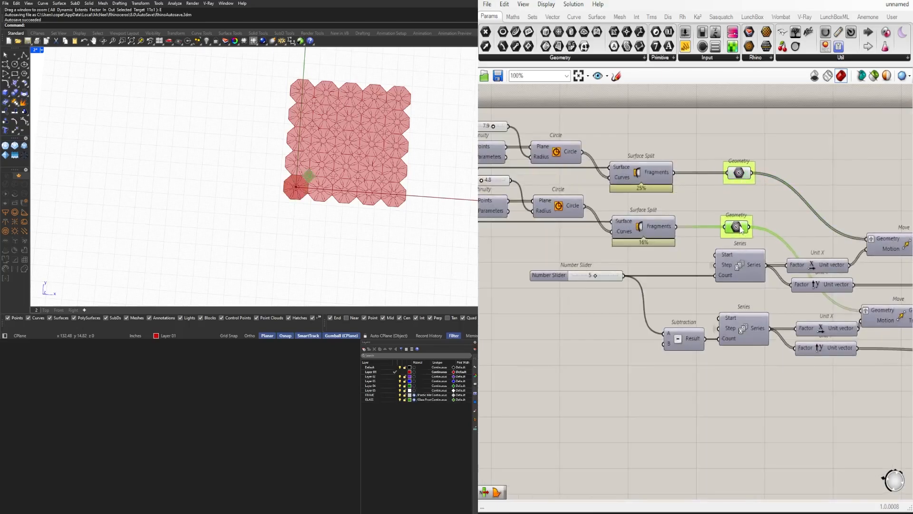
click(747, 208)
drag(602, 302, 551, 251)
right_drag(583, 231, 725, 237)
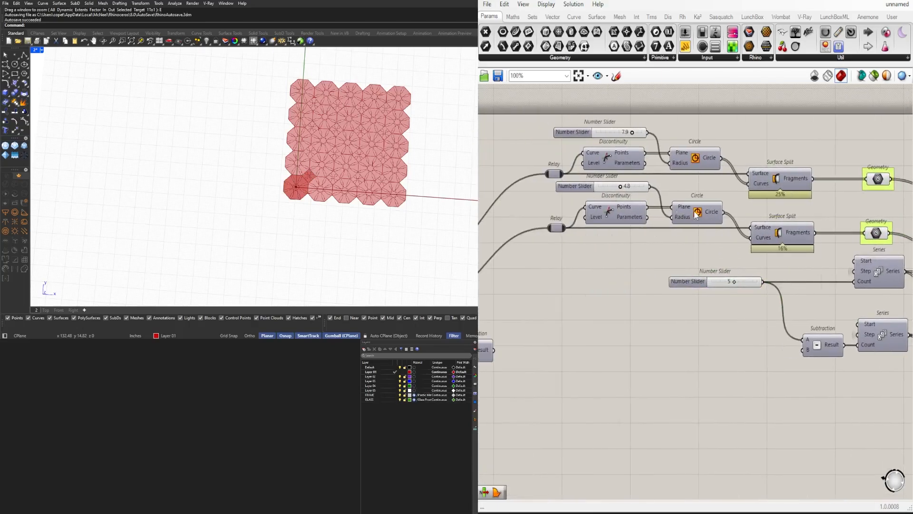
- Turn off the preview of the two Geometry parameters that follow the Surface Split components
scroll(731, 226, down, 2)
right_drag(872, 234, 763, 238)
scroll(768, 239, up, 2)
drag(786, 238, 683, 142)
scroll(732, 150, up, 1)
middle_click(734, 148)
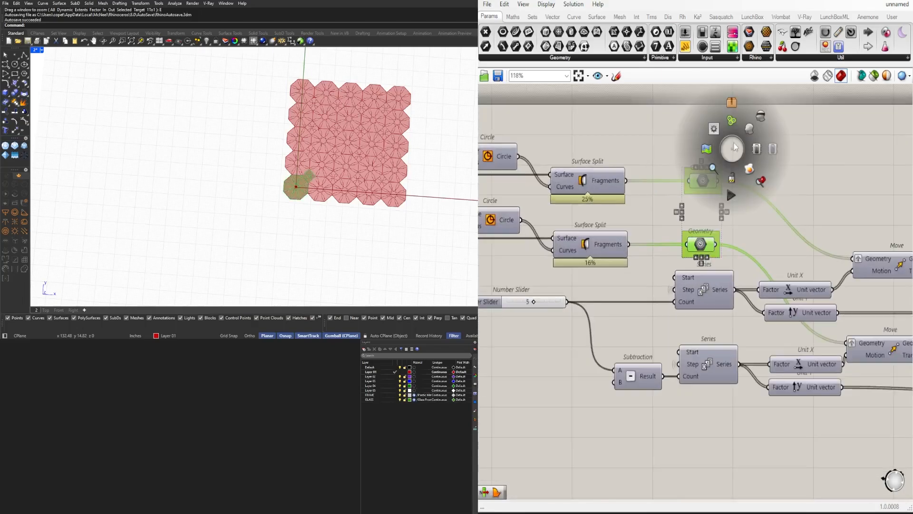
click(761, 120)
- Try circle radii of 5.6 on the upper number slider and 3.3 on the lower one
scroll(361, 119, up, 5)
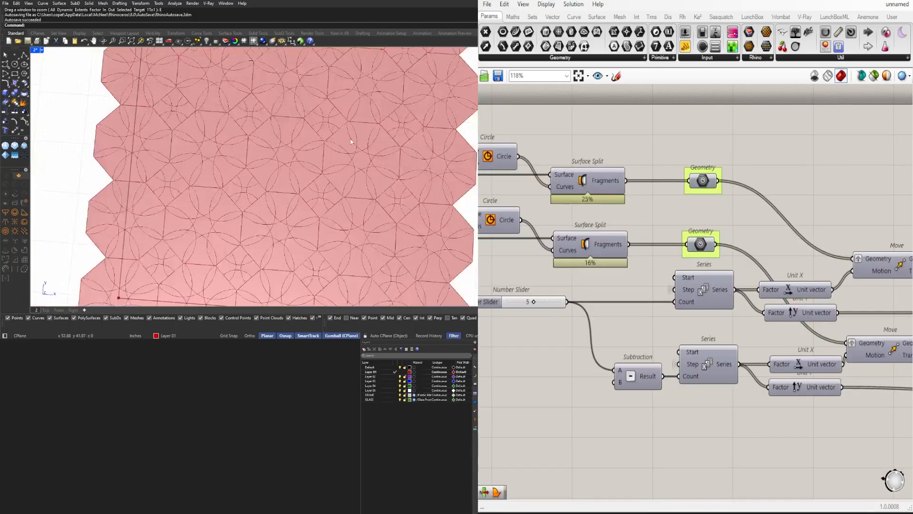
right_drag(359, 115, 377, 117)
right_drag(568, 208, 768, 208)
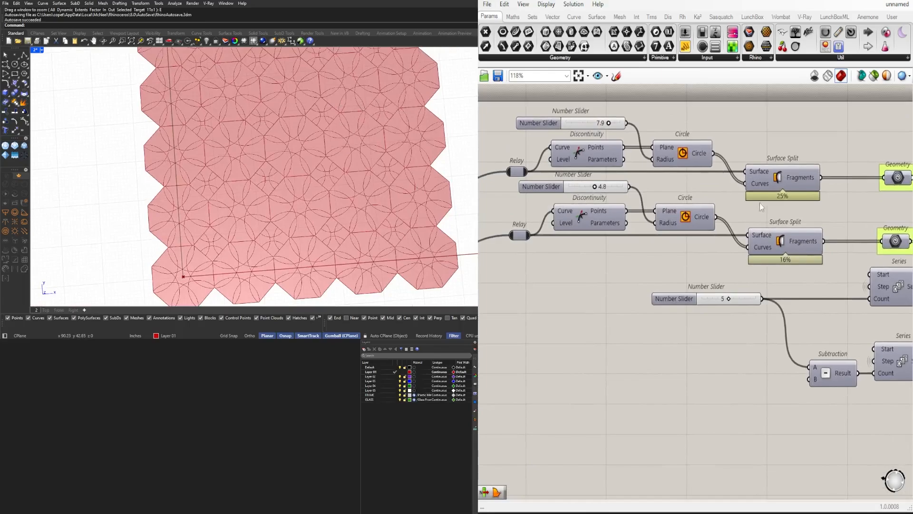
scroll(581, 228, down, 3)
right_drag(566, 231, 610, 259)
scroll(637, 191, up, 8)
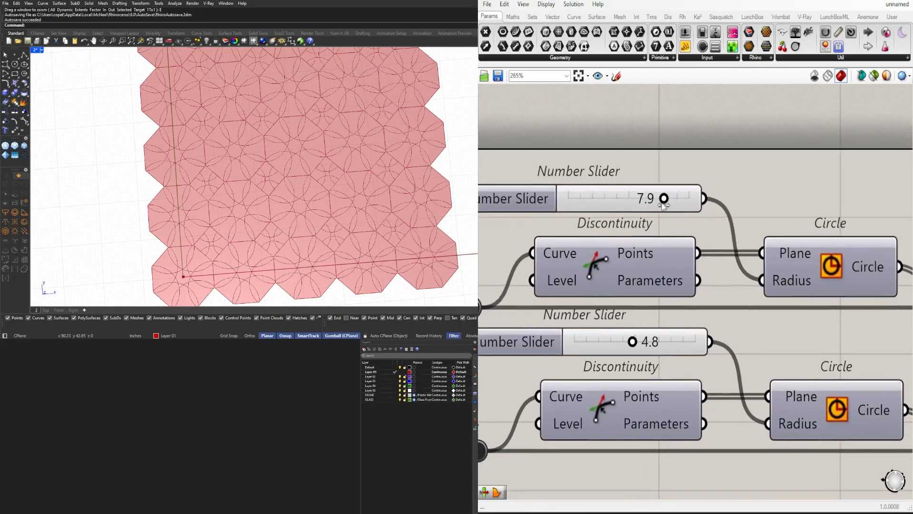
drag(662, 199, 639, 203)
scroll(618, 202, up, 1)
scroll(645, 258, down, 5)
scroll(684, 262, up, 6)
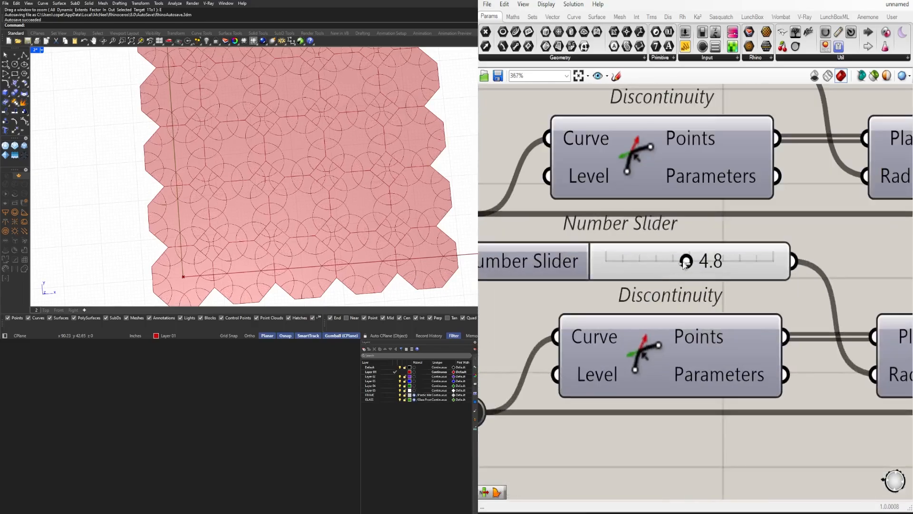
mouse_move(685, 261)
mouse_down()
mouse_move(639, 264)
mouse_move(718, 266)
mouse_move(690, 269)
mouse_up()
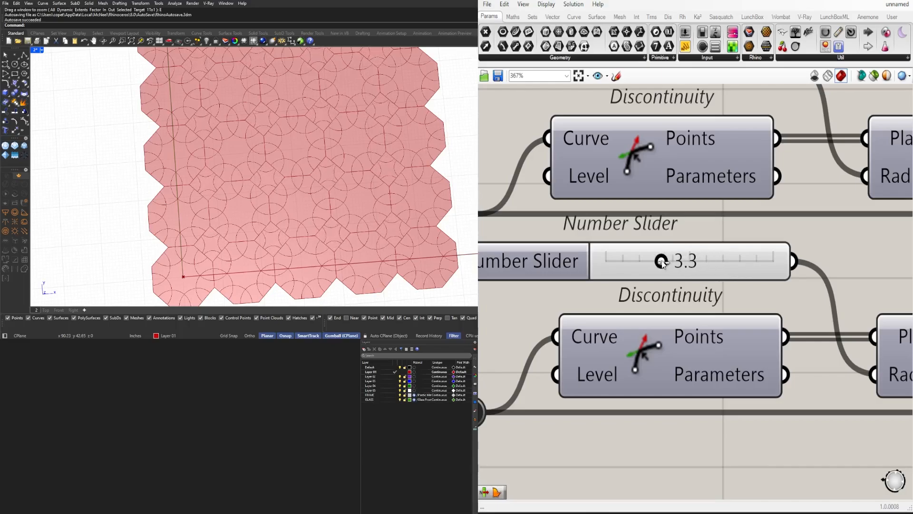
scroll(694, 323, down, 4)
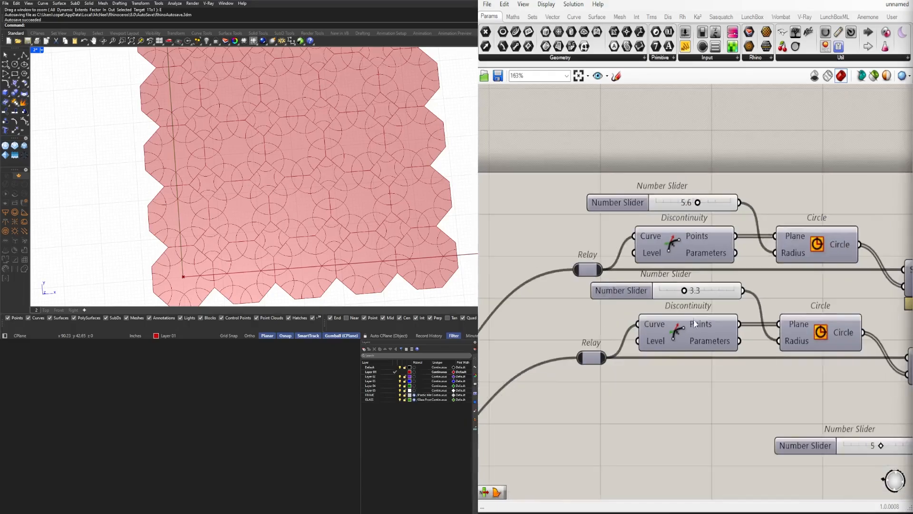
- Set the upper circle radius slider to 8.5 and the lower one to 5.1
scroll(673, 238, up, 3)
drag(717, 171, 759, 172)
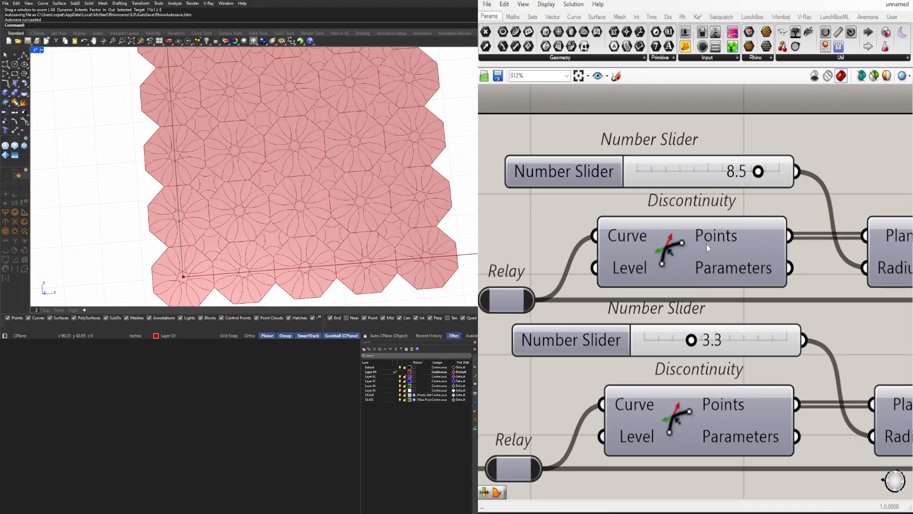
mouse_move(703, 341)
mouse_down()
mouse_move(688, 341)
mouse_move(712, 339)
mouse_up()
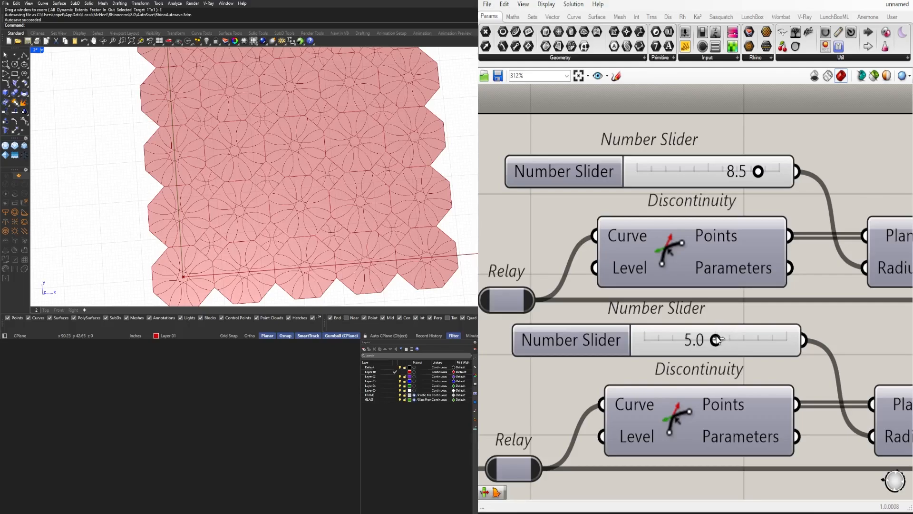
drag(715, 339, 717, 340)
- Examine the tiled pattern in the Rhino viewport together with the two final Move components that generate it
scroll(357, 209, down, 7)
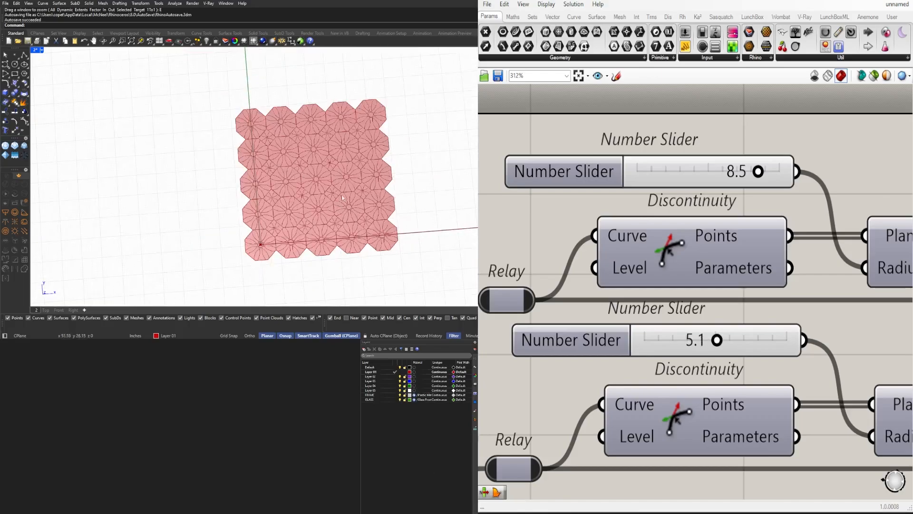
scroll(319, 187, up, 3)
right_drag(324, 188, 352, 187)
scroll(670, 192, down, 7)
scroll(828, 206, down, 2)
right_drag(828, 206, 485, 202)
scroll(675, 294, up, 4)
click(707, 253)
click(754, 381)
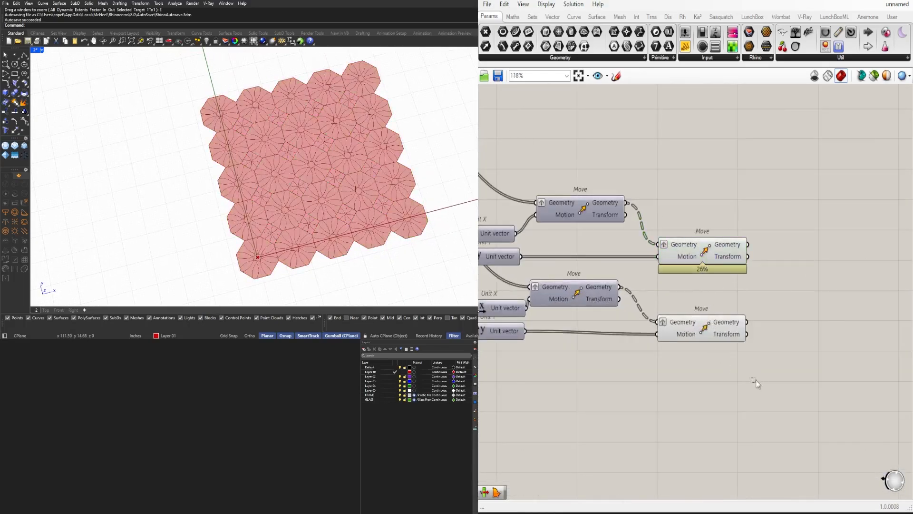
click(691, 318)
shift+click(710, 261)
click(734, 421)
mouse_move(305, 200)
right_down()
mouse_move(316, 206)
mouse_move(301, 209)
right_up()
scroll(317, 206, up, 3)
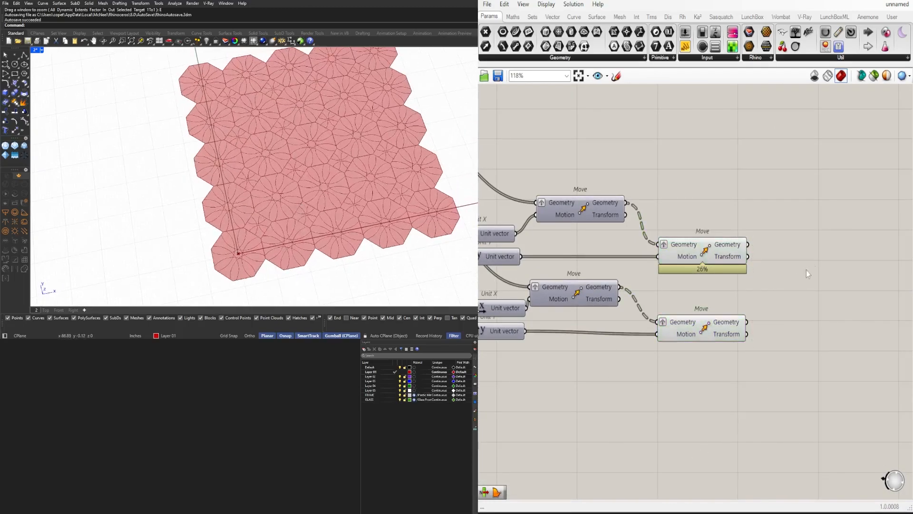
- Shift the two final Move components slightly along the canvas and line them up one above the other
drag(677, 325, 686, 326)
shift+drag(688, 252, 699, 252)
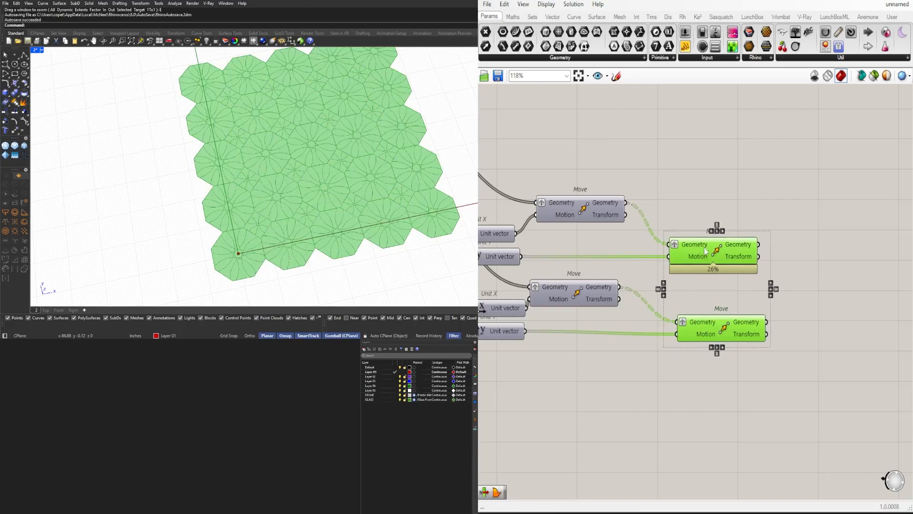
click(755, 280)
right_drag(756, 278, 730, 281)
drag(703, 254, 711, 254)
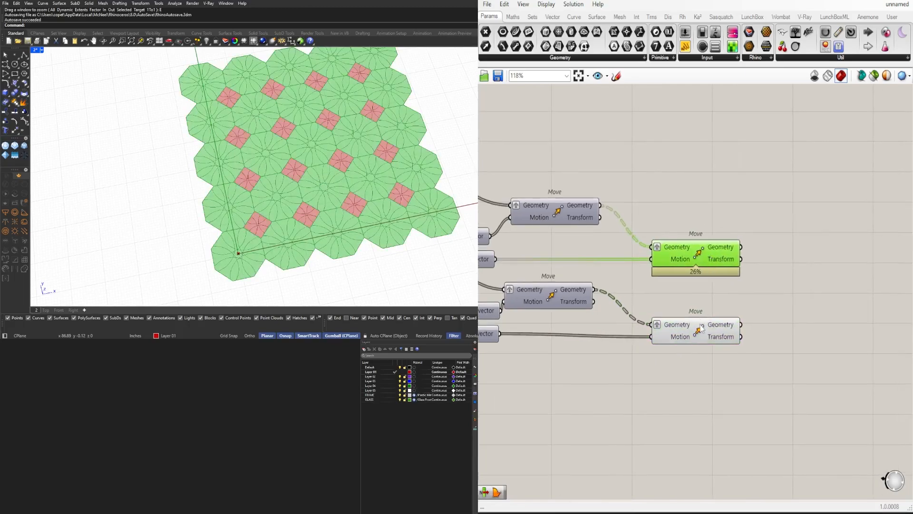
shift+click(701, 326)
- Merge the Geometry outputs of both final Move components into a new Surface parameter with a flattened input
right_drag(763, 313, 713, 298)
double_click(769, 283)
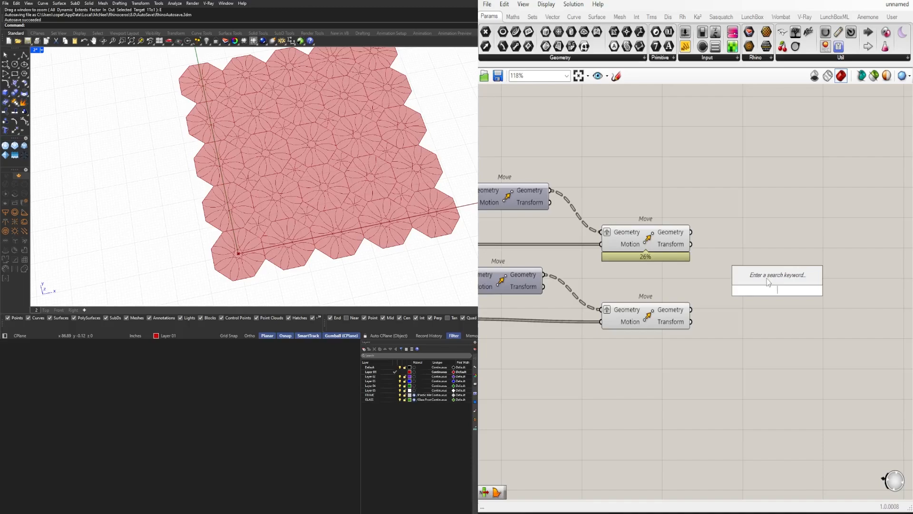
text(SURF)
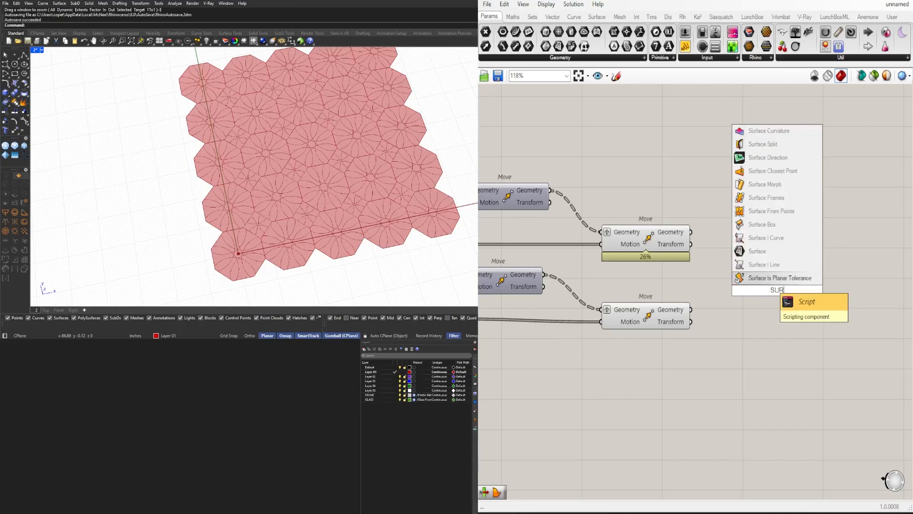
click(744, 251)
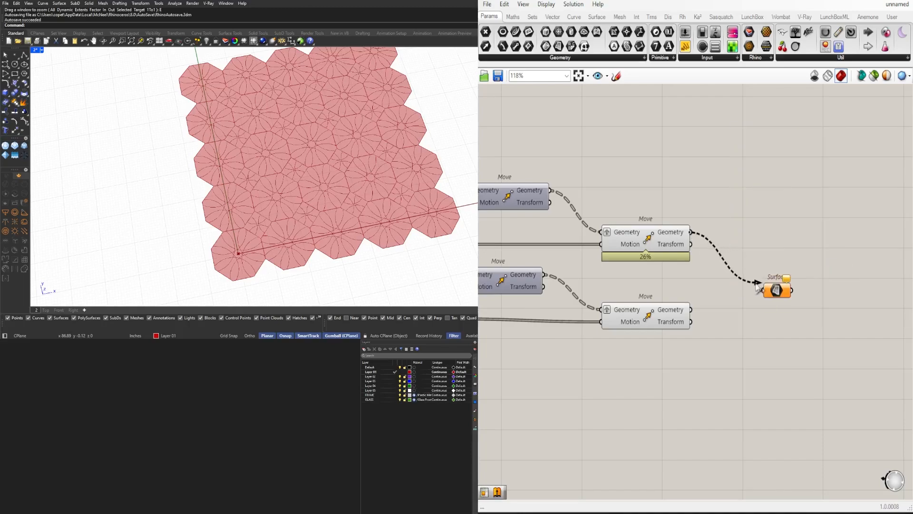
drag(756, 285, 762, 290)
click(776, 285)
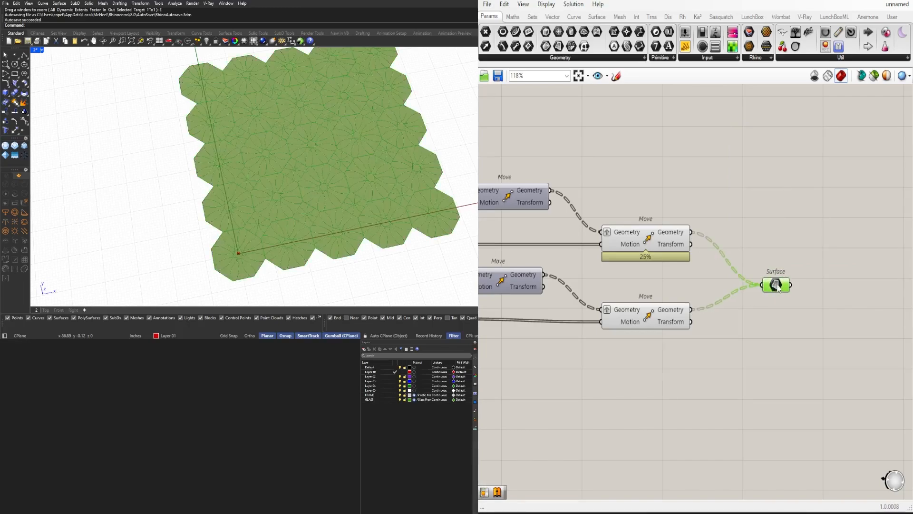
right_click(783, 289)
click(799, 376)
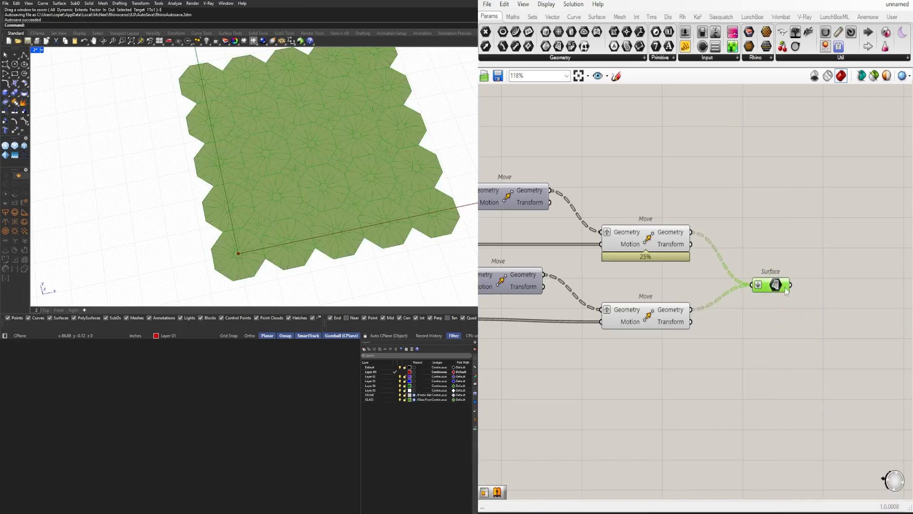
- Turn off the preview of the two final Move components and place the Surface parameter closer to midway between them
drag(755, 327, 652, 199)
middle_click(661, 197)
click(690, 165)
click(738, 244)
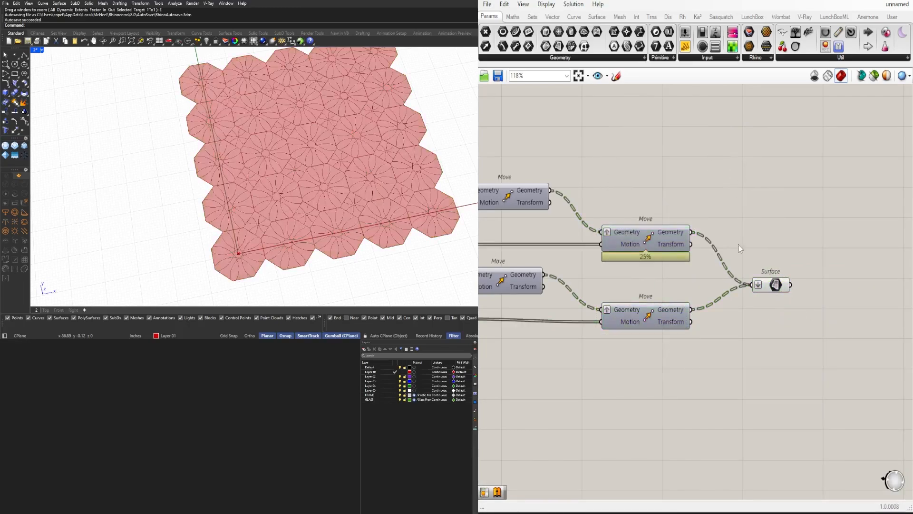
right_drag(741, 279, 701, 248)
drag(739, 254, 743, 247)
- Examine the surfaces held by the Surface parameter across the tiled pattern in the Rhino viewport
right_drag(846, 278, 753, 256)
click(733, 250)
scroll(673, 231, up, 3)
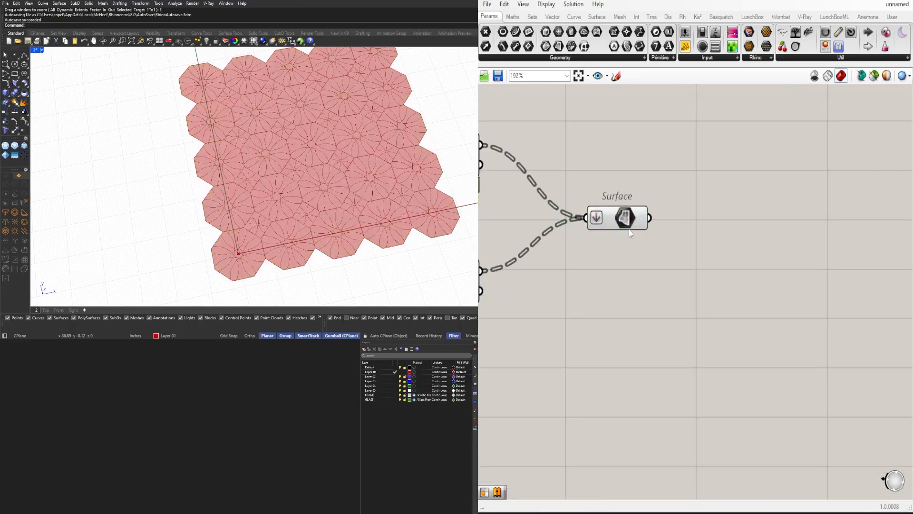
click(626, 225)
scroll(392, 219, up, 5)
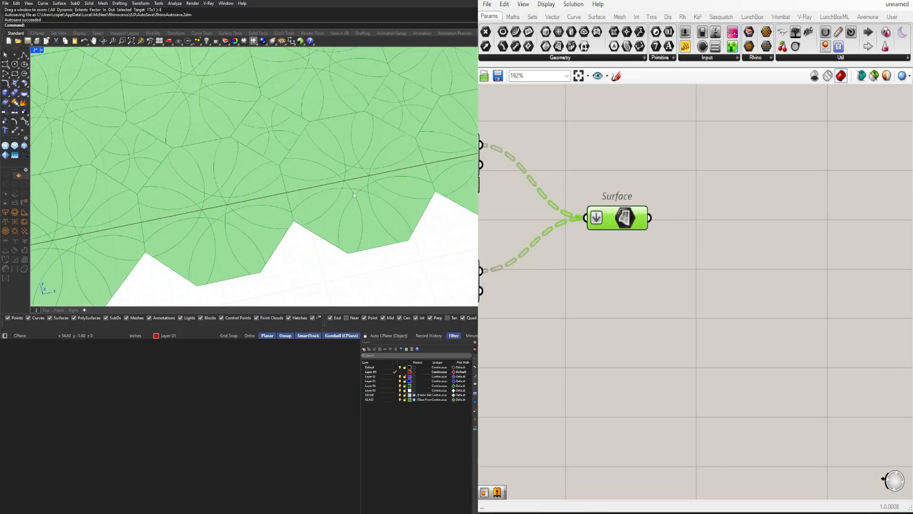
scroll(340, 186, down, 9)
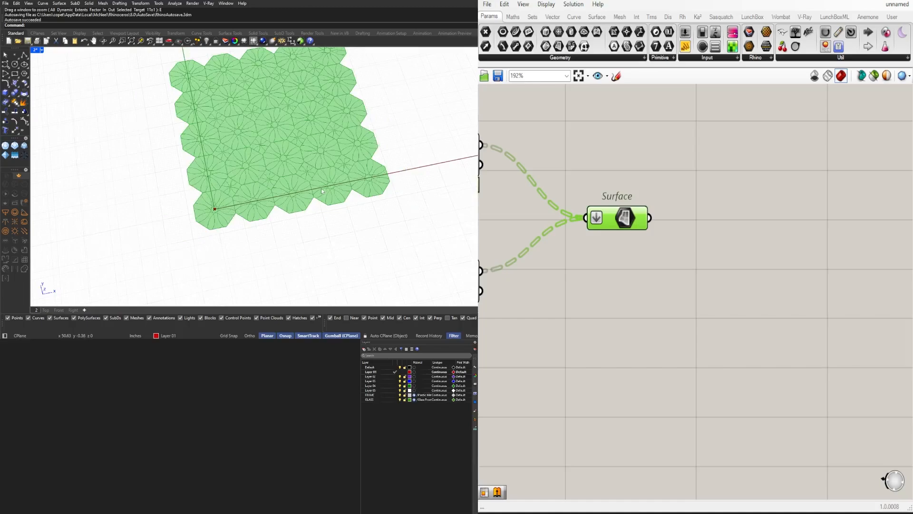
scroll(294, 134, up, 9)
scroll(254, 127, down, 6)
scroll(255, 127, up, 2)
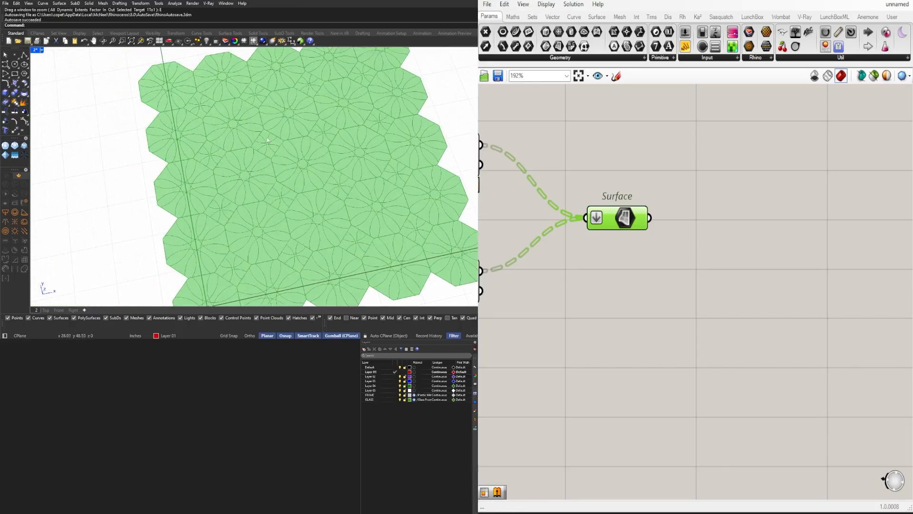
- Add an Area component and connect the Surface parameter to its Geometry input
right_drag(694, 235, 589, 198)
scroll(737, 210, down, 3)
click(737, 209)
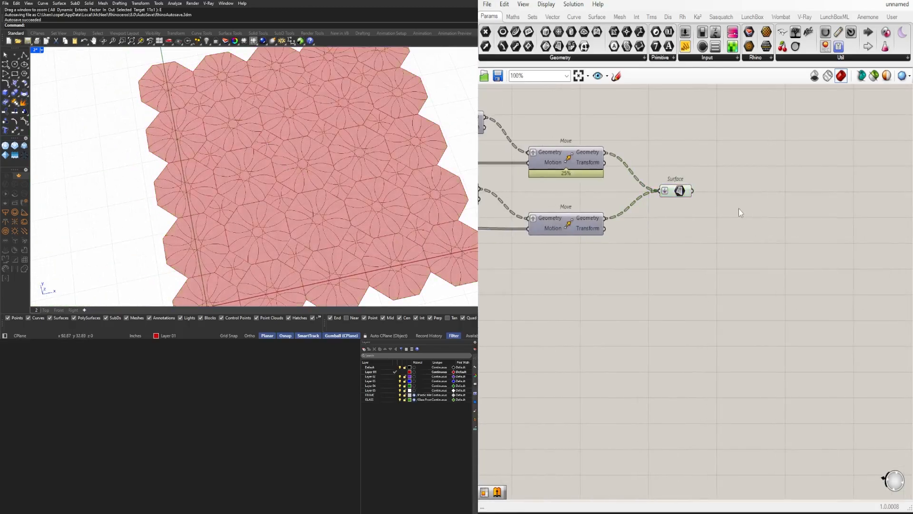
double_click(739, 208)
text(AREA)
key(Return)
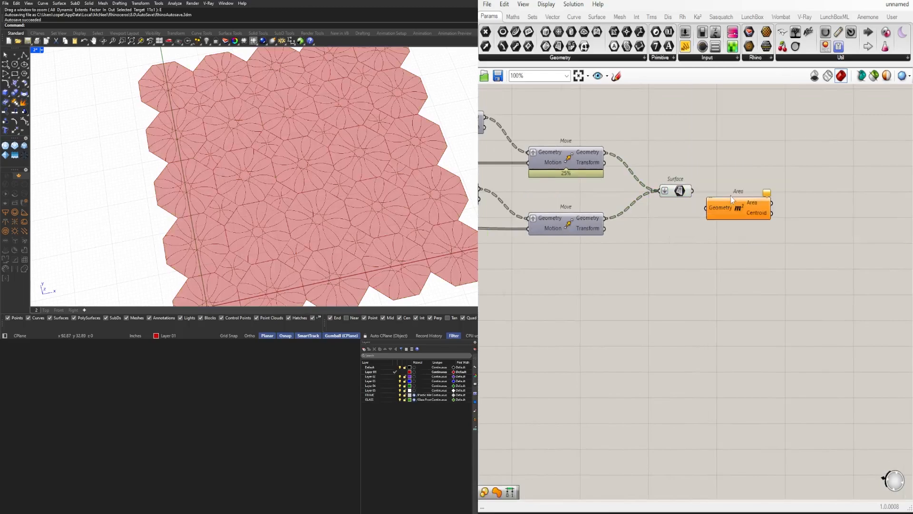
drag(693, 192, 740, 193)
click(731, 239)
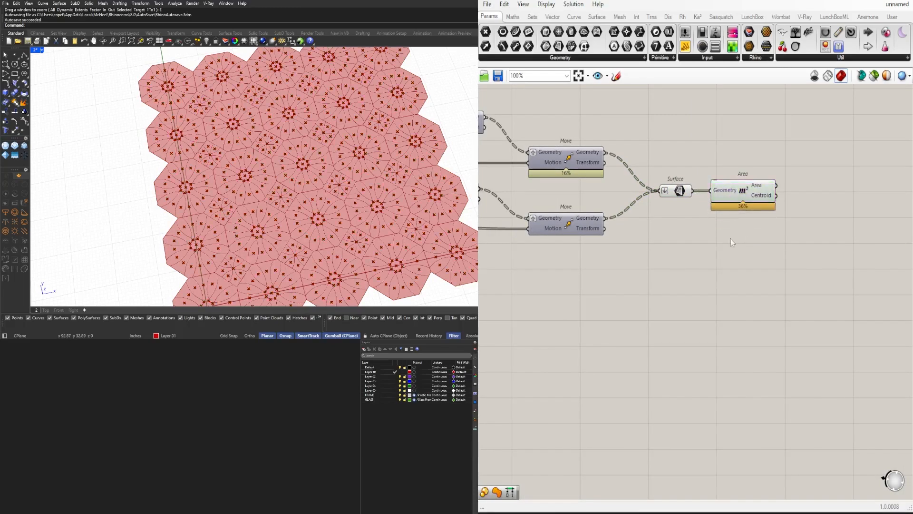
scroll(327, 202, up, 5)
scroll(751, 237, down, 2)
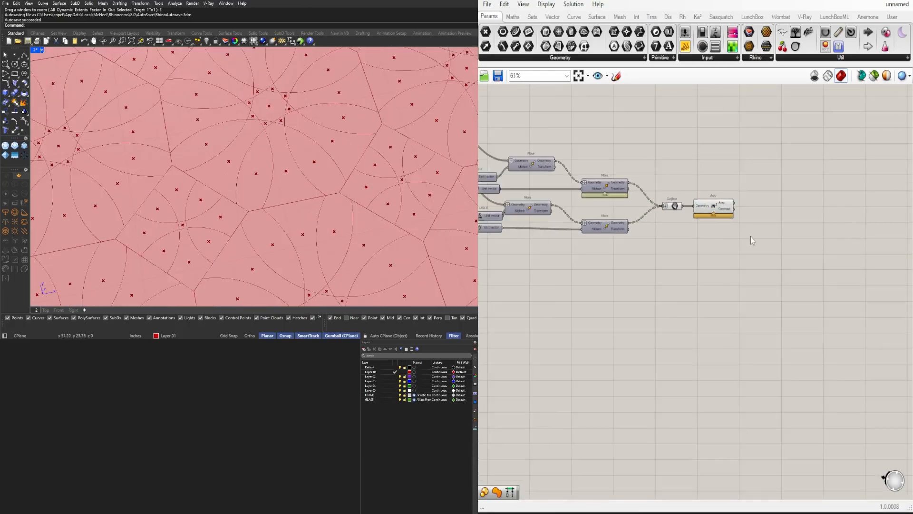
- Add a Deconstruct Domain component after the Area component and connect the Area output to its Domain input
scroll(683, 242, up, 2)
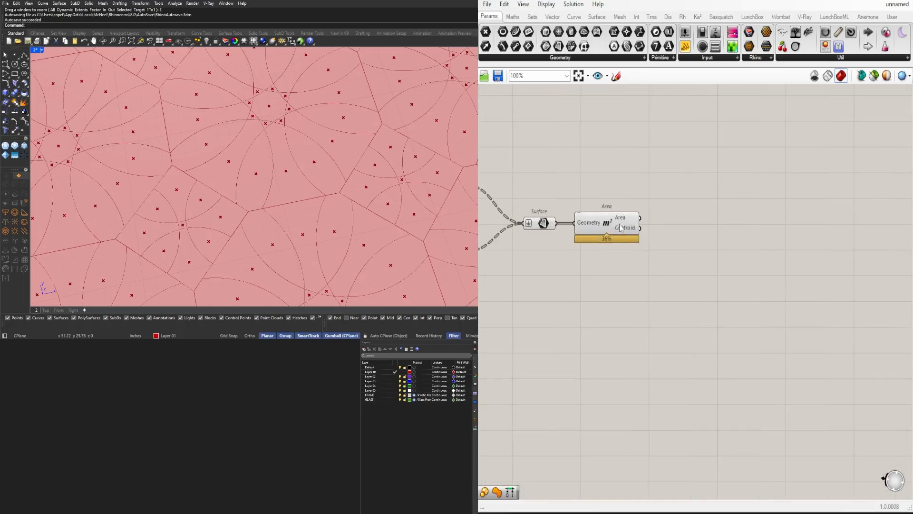
double_click(692, 229)
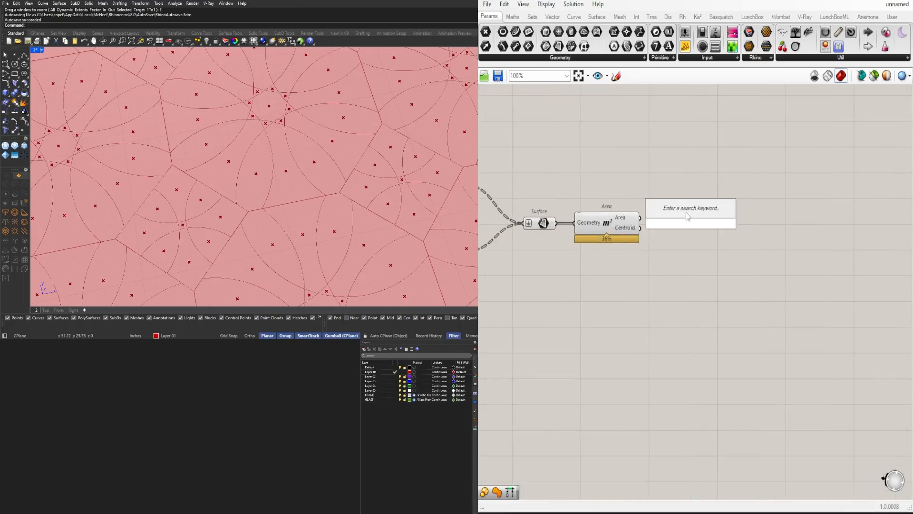
text(DEC)
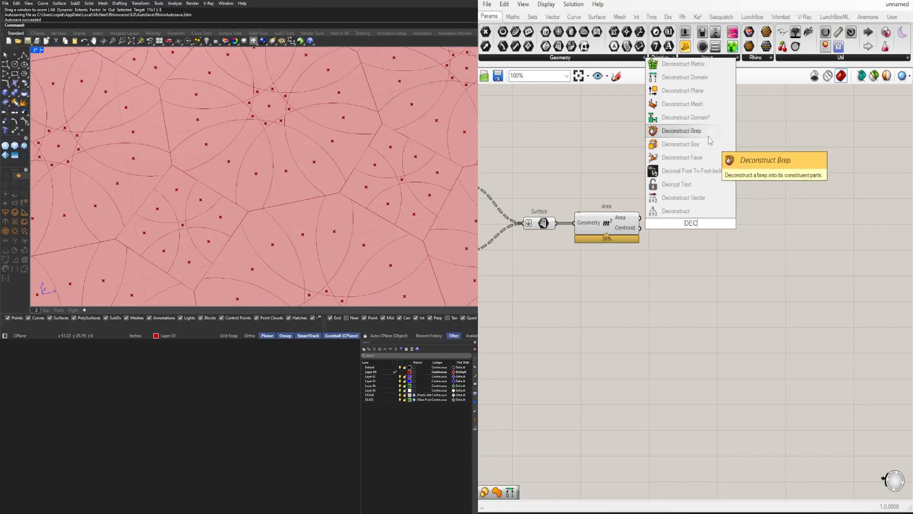
click(705, 78)
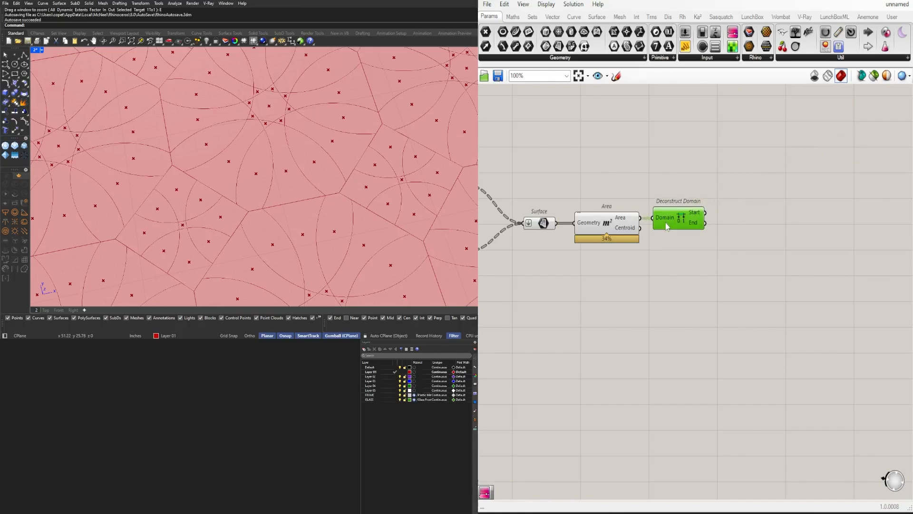
click(760, 250)
double_click(760, 250)
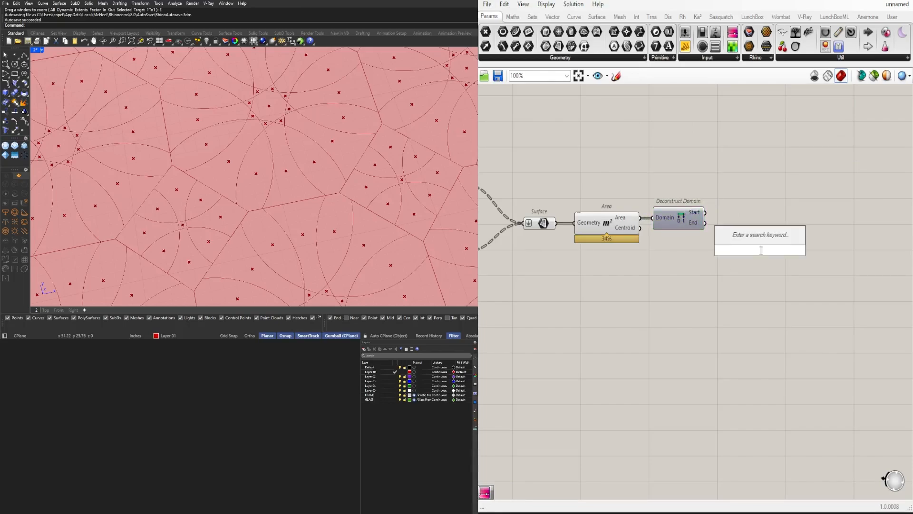
key(Escape)
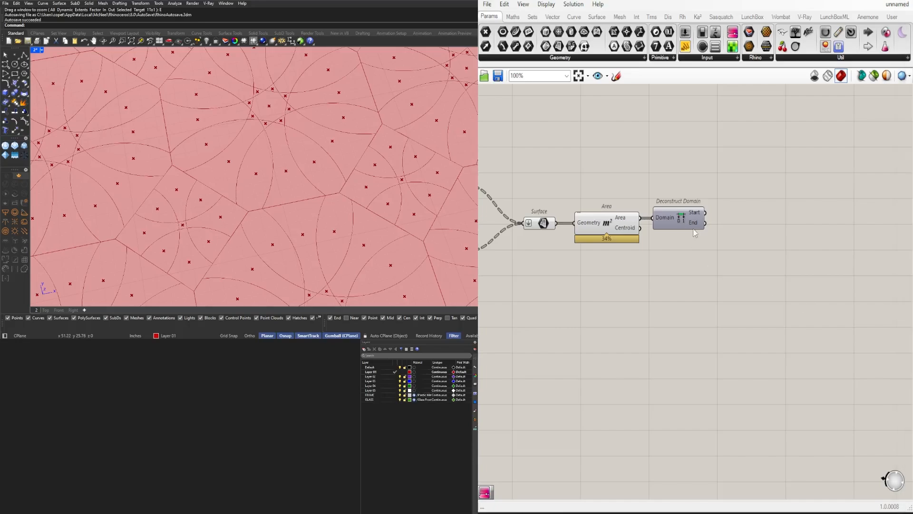
- Inspect the Deconstruct Domain's End values and align the component with the Area output
mouse_move(694, 216)
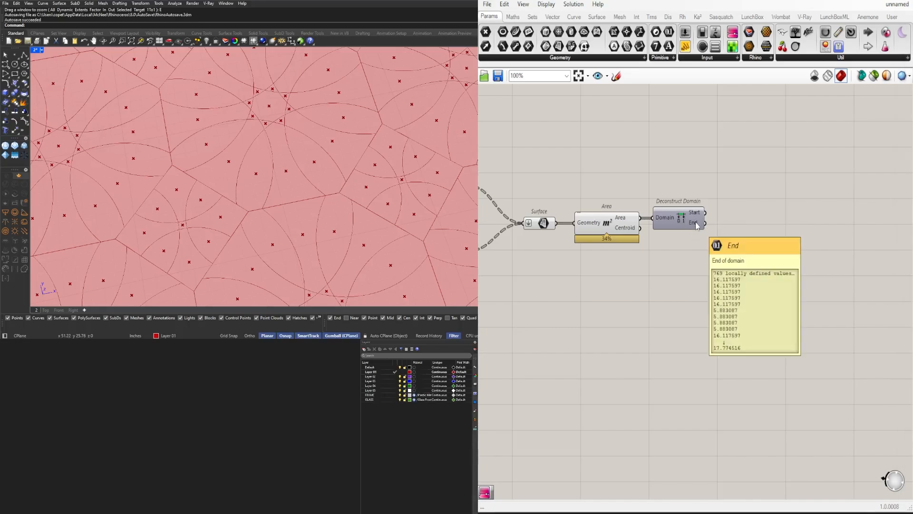
scroll(730, 224, down, 2)
right_drag(753, 232, 732, 269)
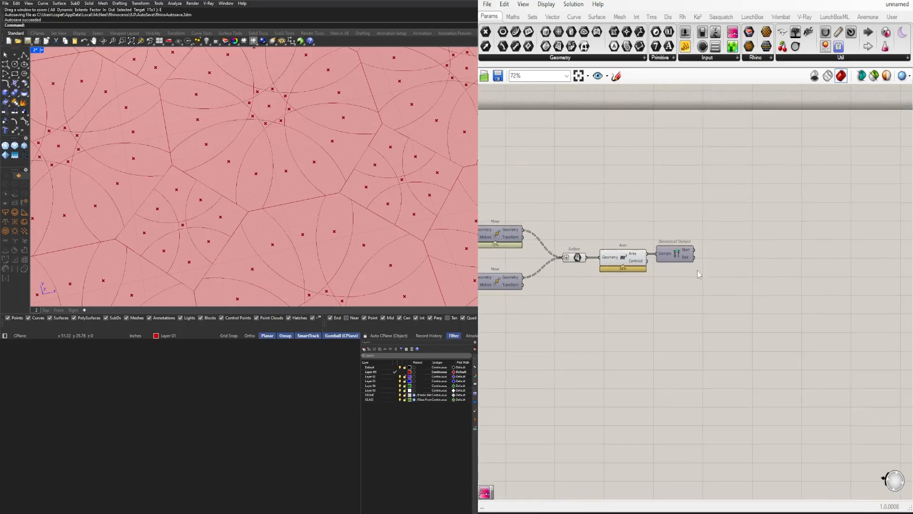
scroll(684, 260, up, 3)
click(683, 259)
mouse_move(683, 258)
mouse_down()
mouse_move(693, 256)
mouse_move(683, 248)
mouse_up()
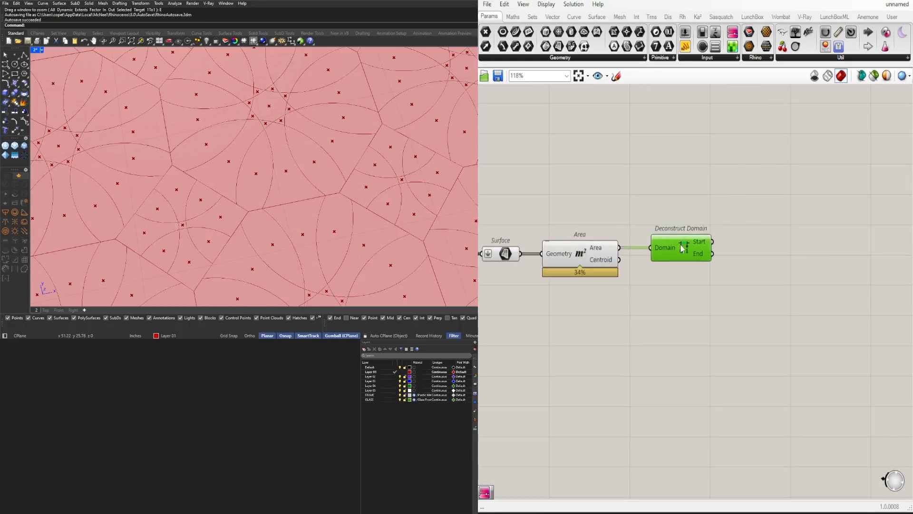
- Add a Gradient component and place it beyond the Deconstruct Domain with space between them
double_click(764, 266)
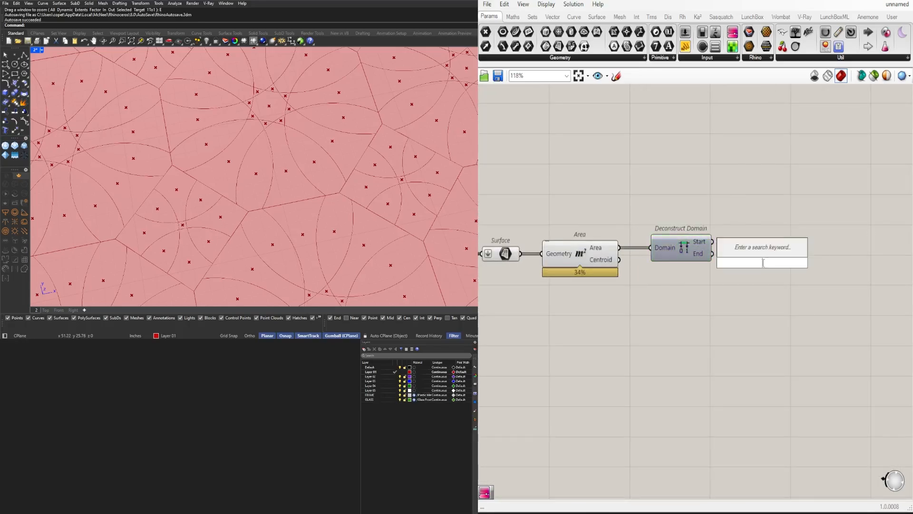
text(GRAD)
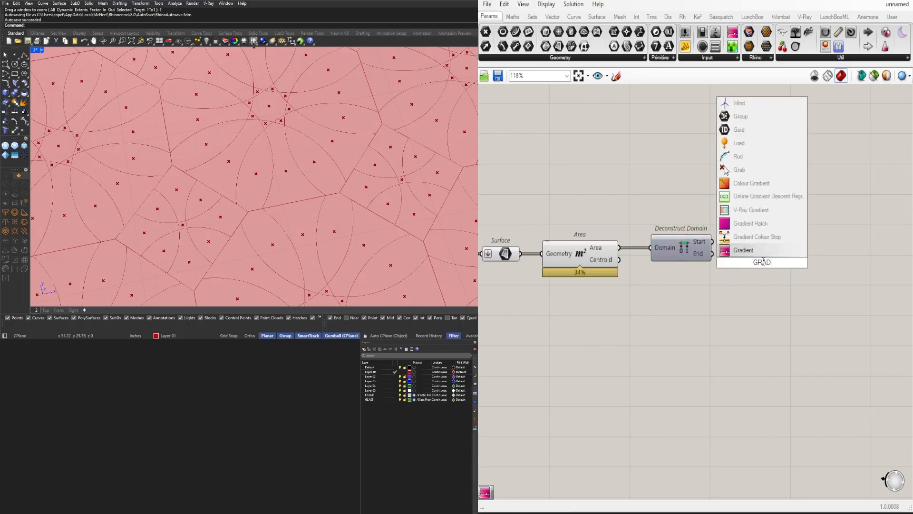
click(768, 251)
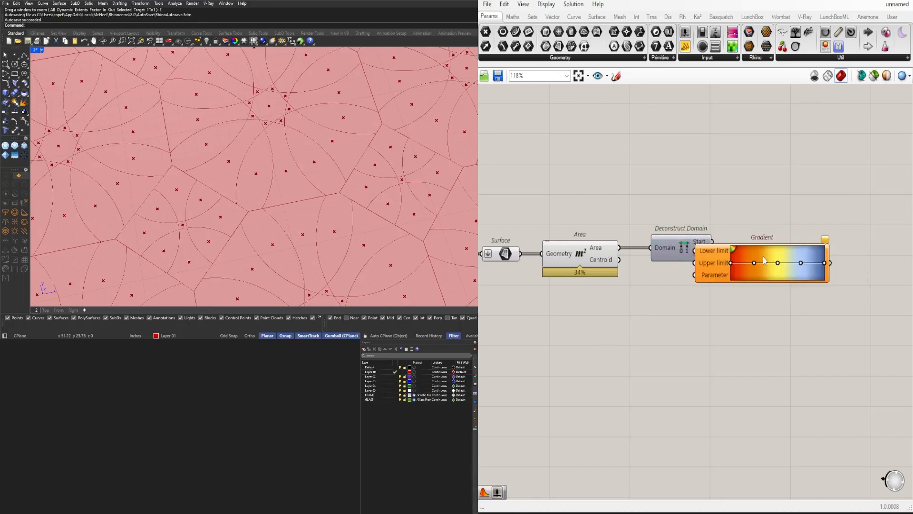
scroll(741, 290, down, 1)
right_drag(736, 292, 615, 302)
drag(598, 282, 681, 277)
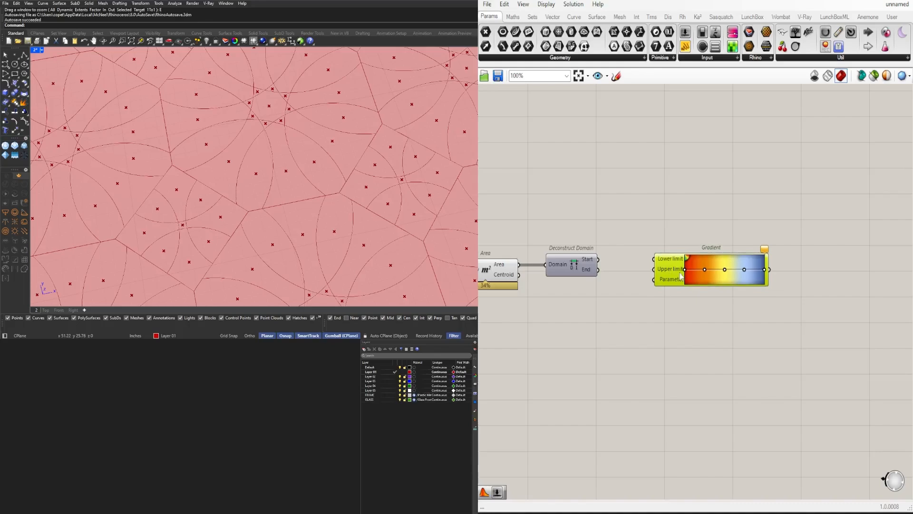
right_click(714, 281)
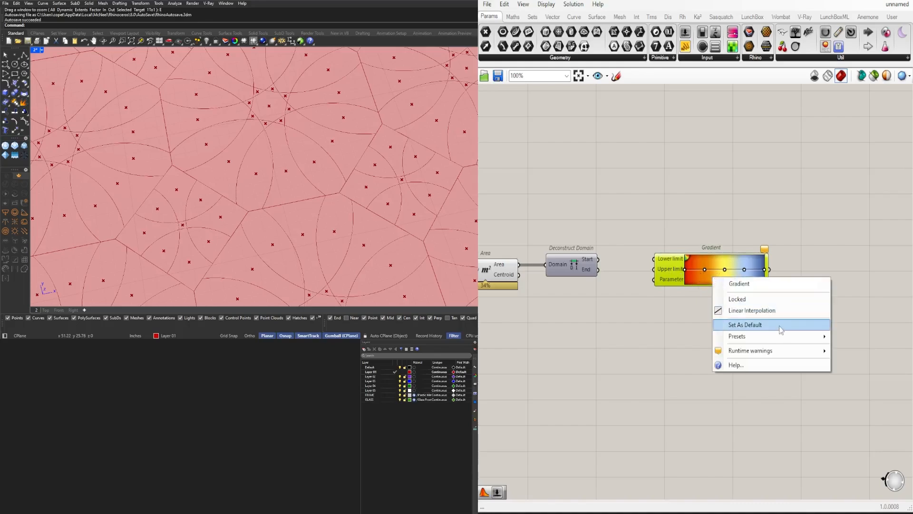
mouse_move(819, 337)
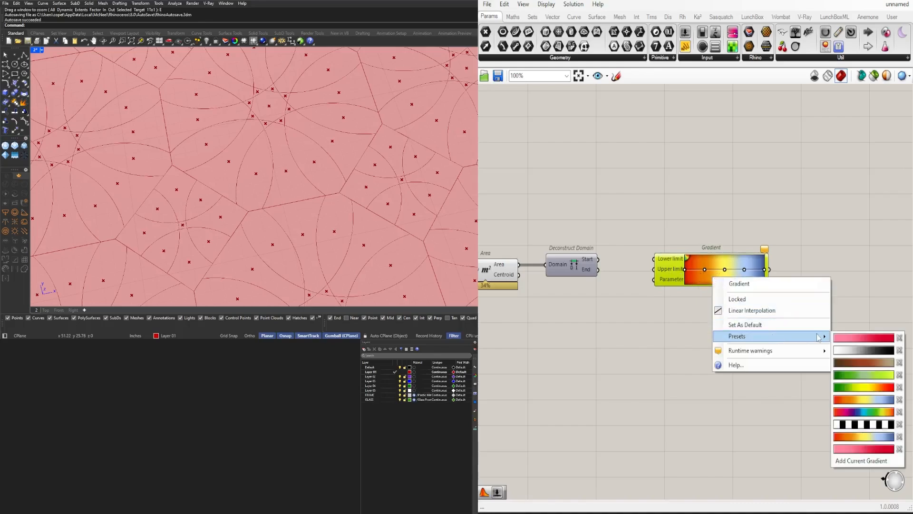
click(848, 265)
- Connect Deconstruct Domain's Start and End to the Gradient's Lower limit and Upper limit, and widen the gap between the two components
scroll(590, 247, up, 3)
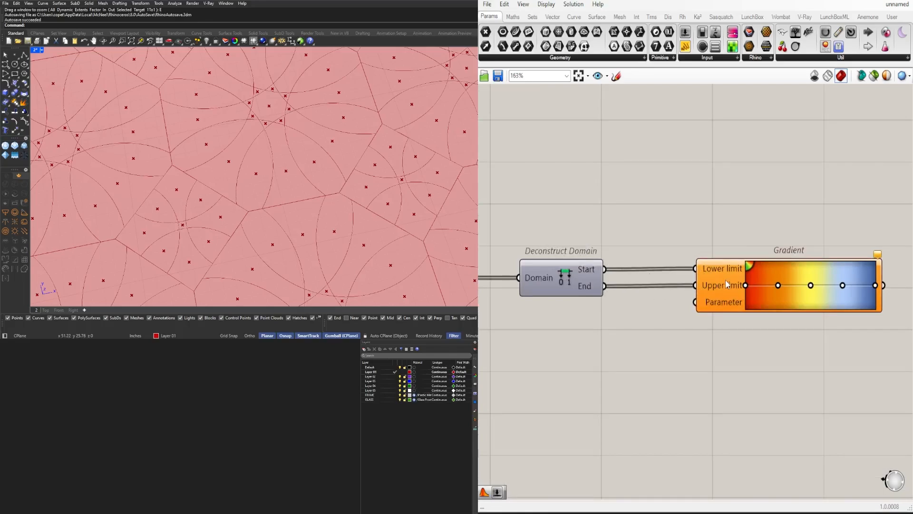
scroll(780, 295, down, 3)
scroll(627, 286, up, 2)
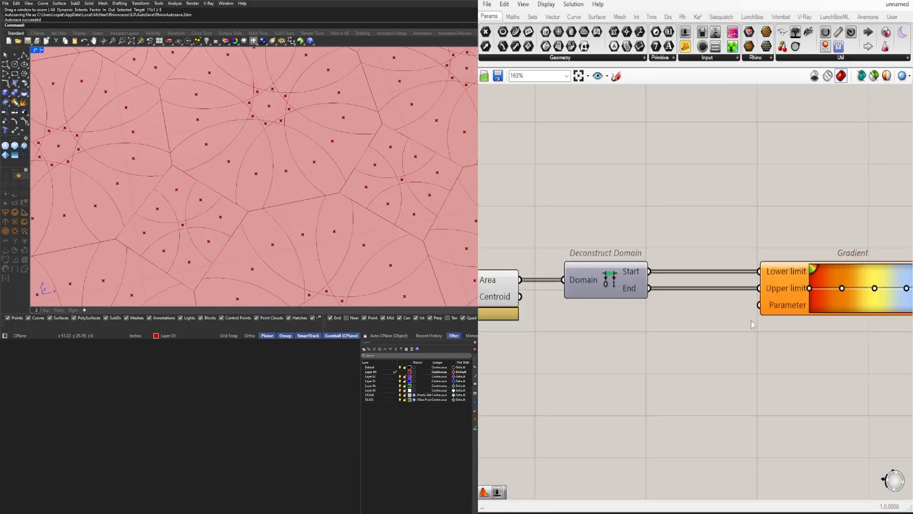
scroll(709, 384, down, 2)
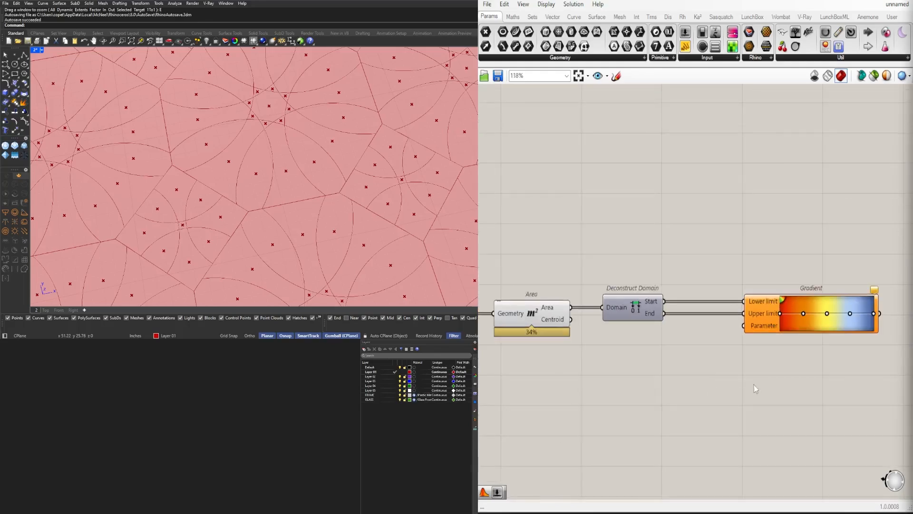
drag(889, 343, 764, 263)
click(705, 334)
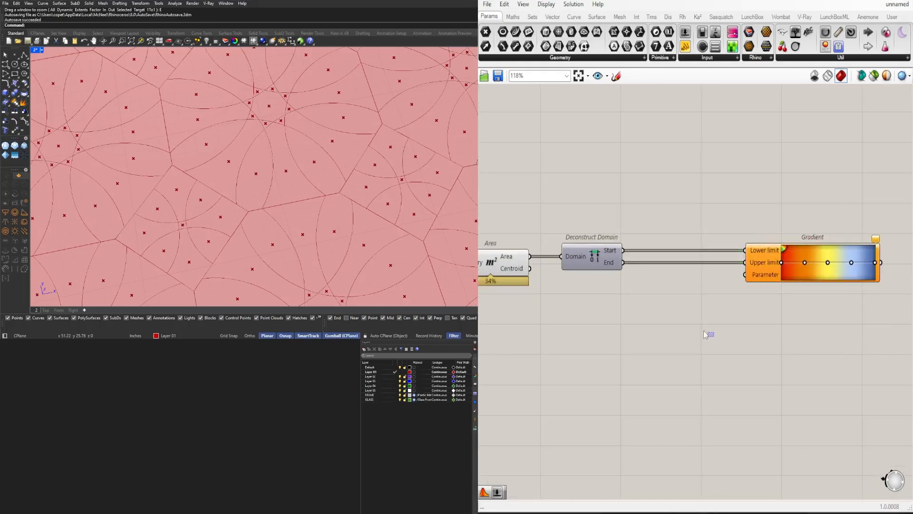
- Add a Bounds component below the wires, connect Deconstruct Domain's End output to its Numbers input and move it closer to the wires
mouse_move(612, 267)
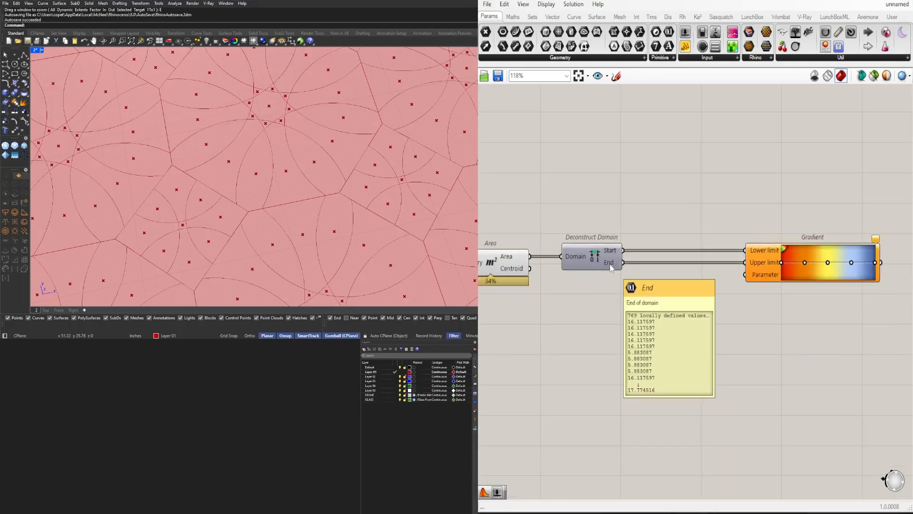
double_click(651, 312)
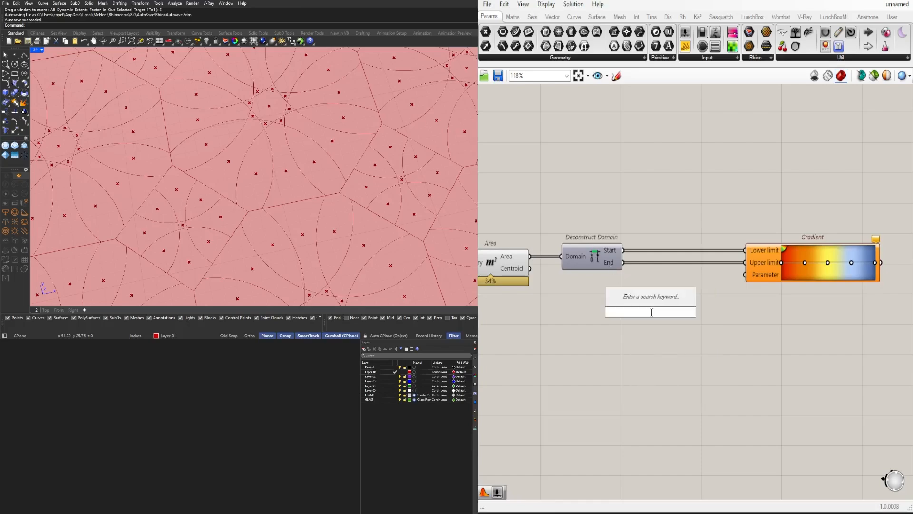
text(BOUND)
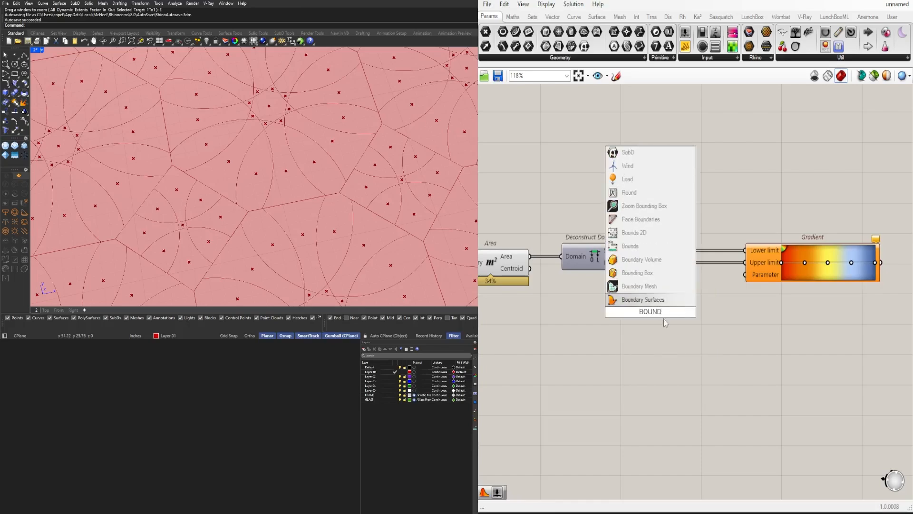
text(S)
click(638, 300)
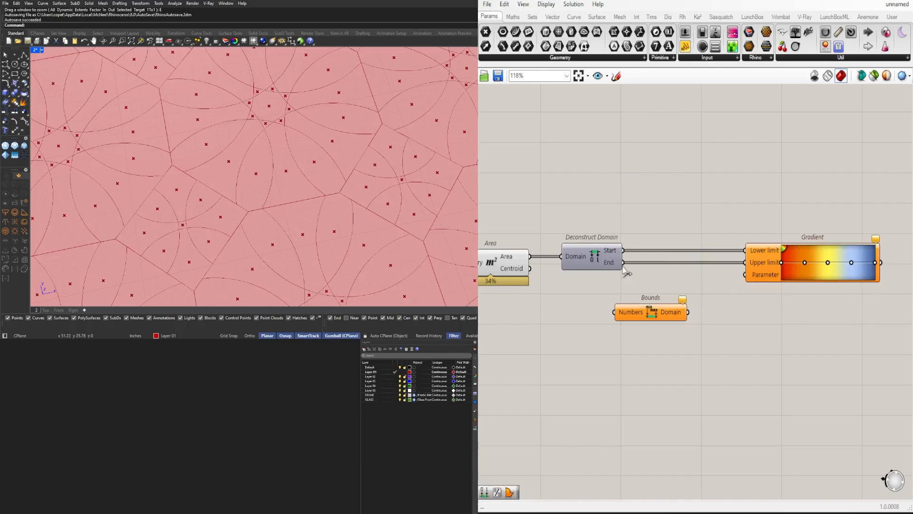
mouse_move(679, 315)
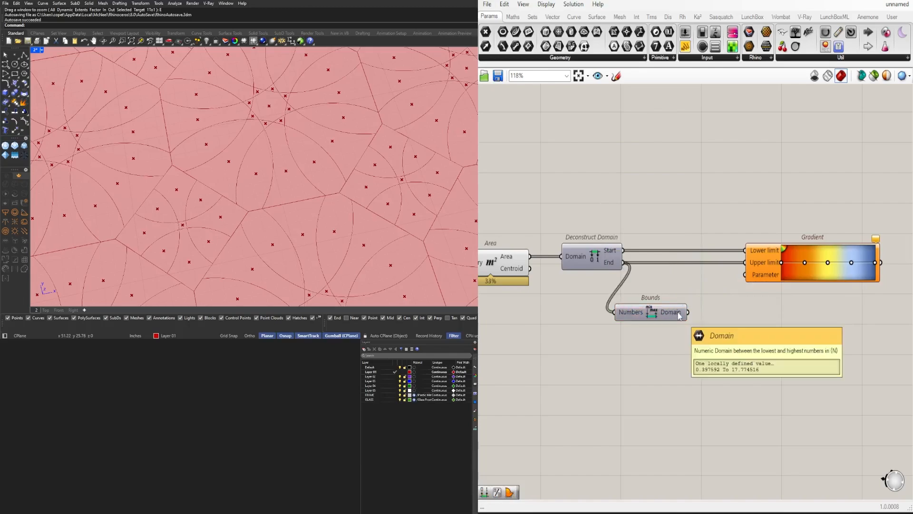
drag(671, 316, 687, 294)
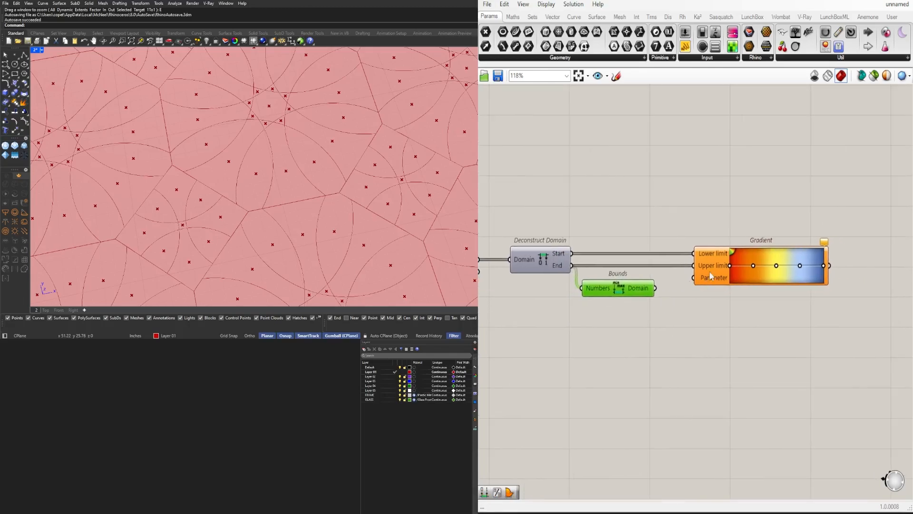
- Add a second Deconstruct Domain fed by the Bounds Domain output, and place both components in a row below the Gradient wires
double_click(691, 313)
text(DEC)
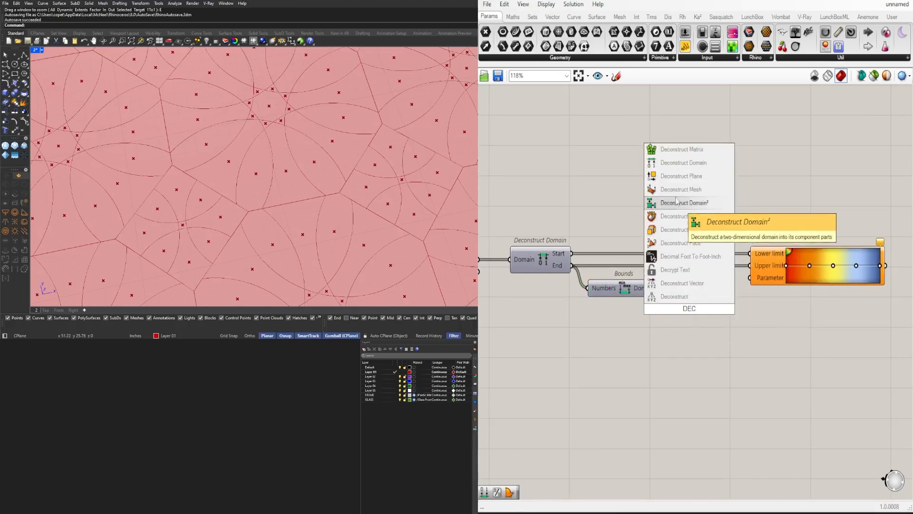
click(718, 320)
double_click(718, 319)
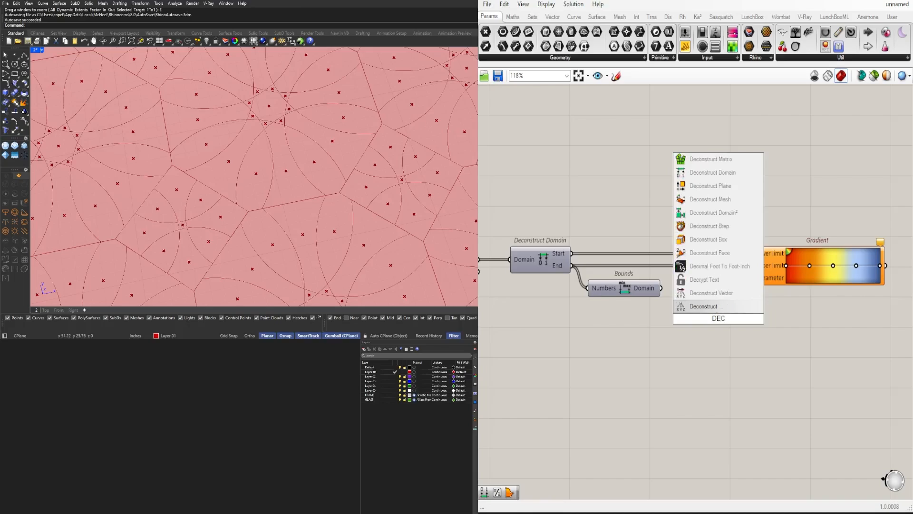
click(714, 173)
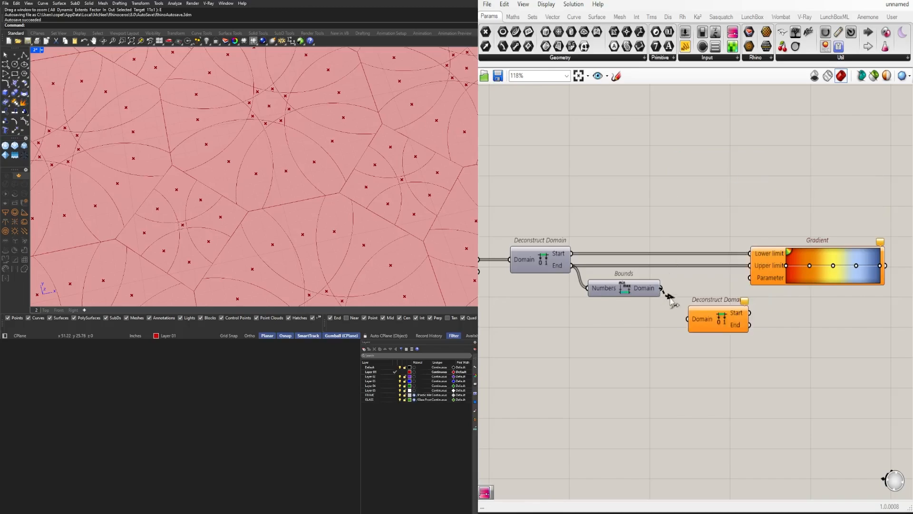
drag(712, 321, 701, 297)
mouse_move(733, 283)
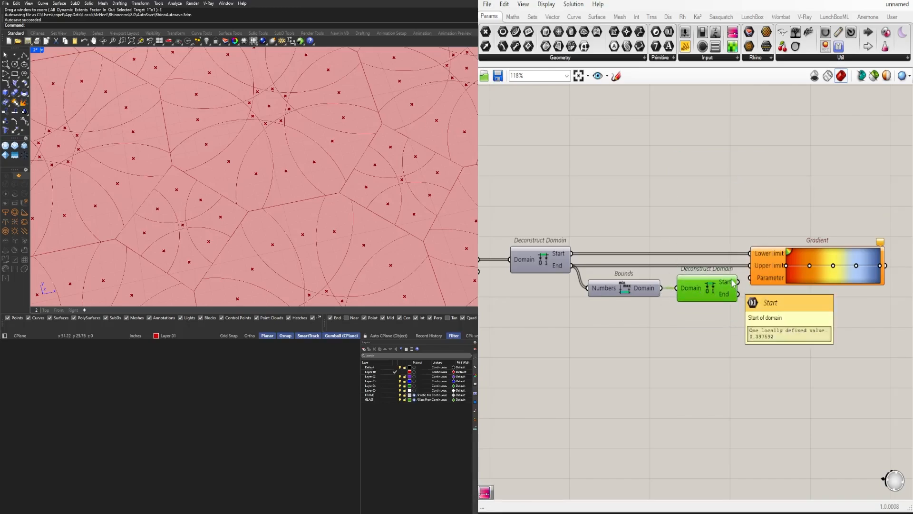
right_drag(764, 297, 721, 290)
drag(682, 314, 577, 308)
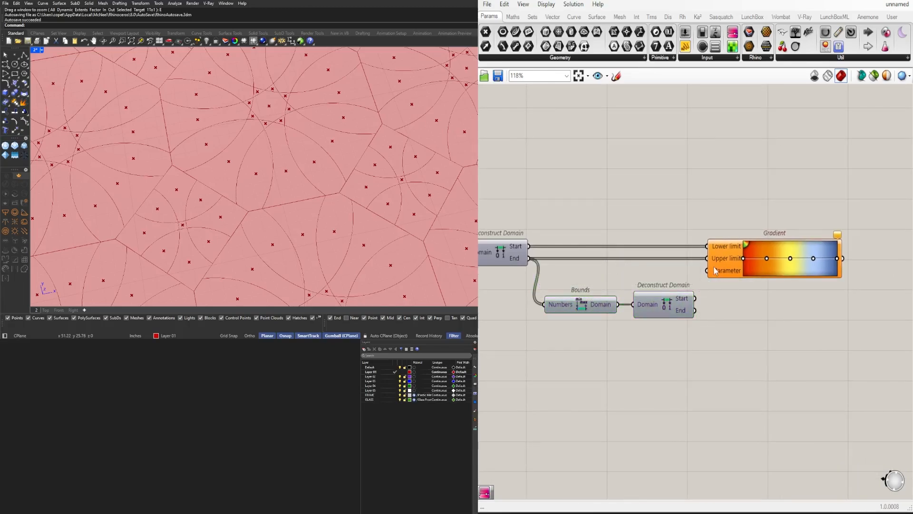
- Add a Division component with the second Deconstruct Domain's End in A, and connect its Result to the Gradient's Parameter input
drag(716, 271, 752, 274)
double_click(747, 317)
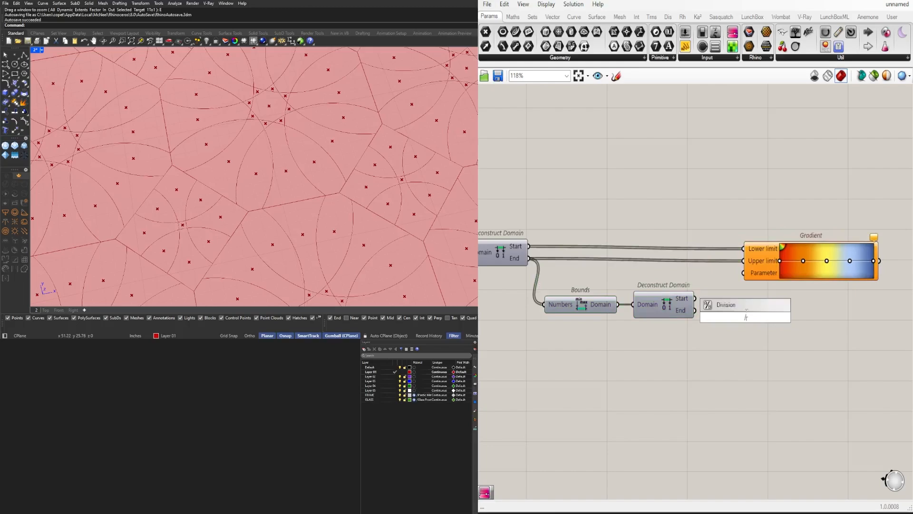
key(Return)
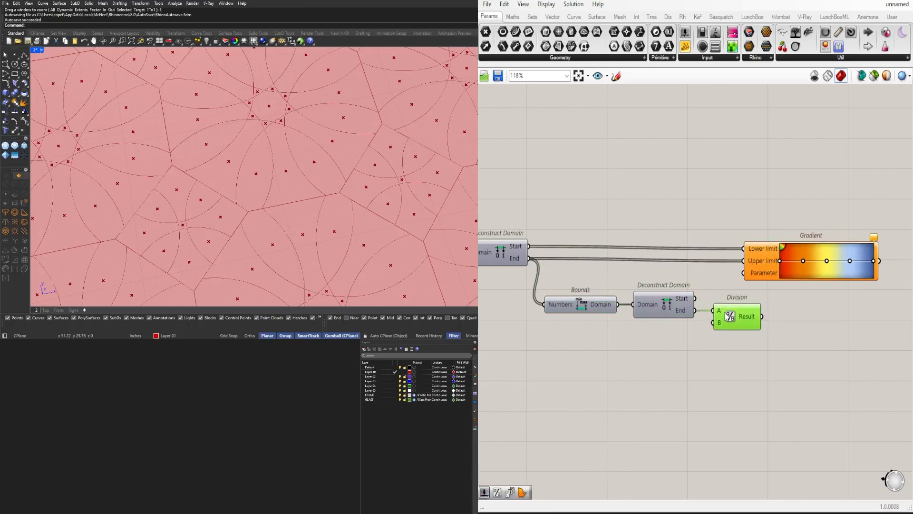
drag(761, 277, 790, 282)
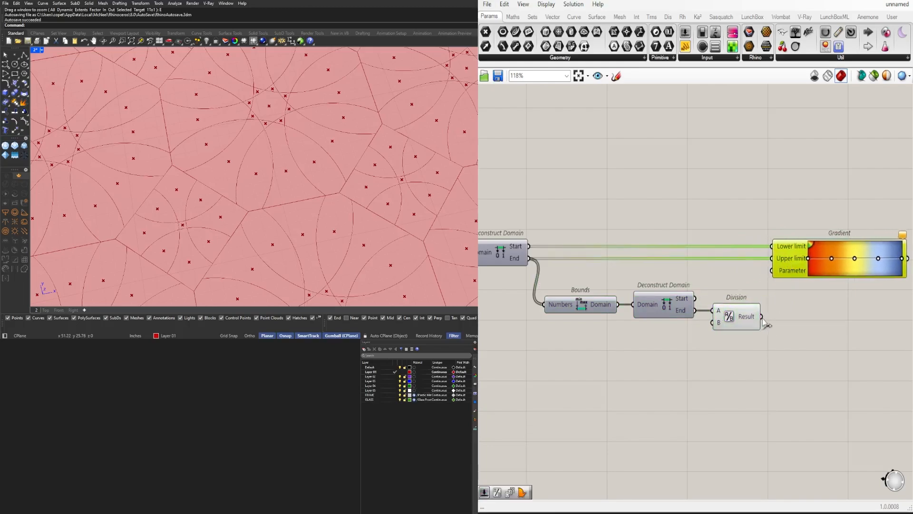
click(786, 302)
- Move the Bounds, second Deconstruct Domain and Division components together up closer to the Gradient wires
drag(766, 368, 535, 294)
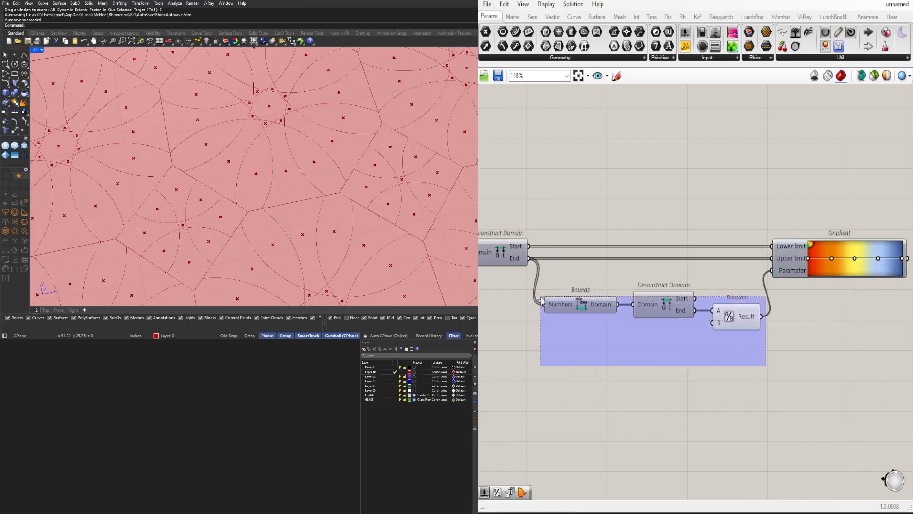
drag(584, 310, 584, 295)
click(618, 340)
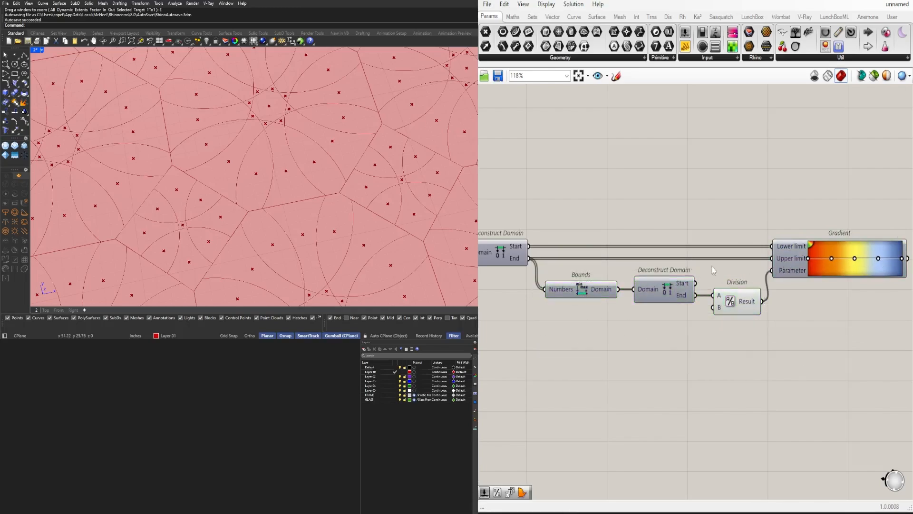
- Move the domain, Bounds, Division and Gradient components together further down, leaving free space above them for the surface wire
scroll(570, 267, down, 5)
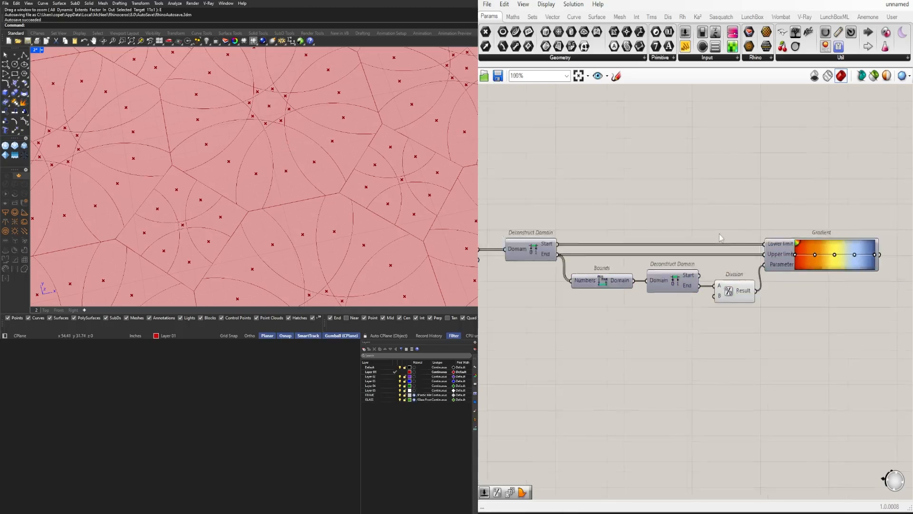
drag(803, 348, 521, 253)
right_drag(530, 264, 682, 287)
drag(675, 281, 682, 321)
click(741, 280)
double_click(740, 278)
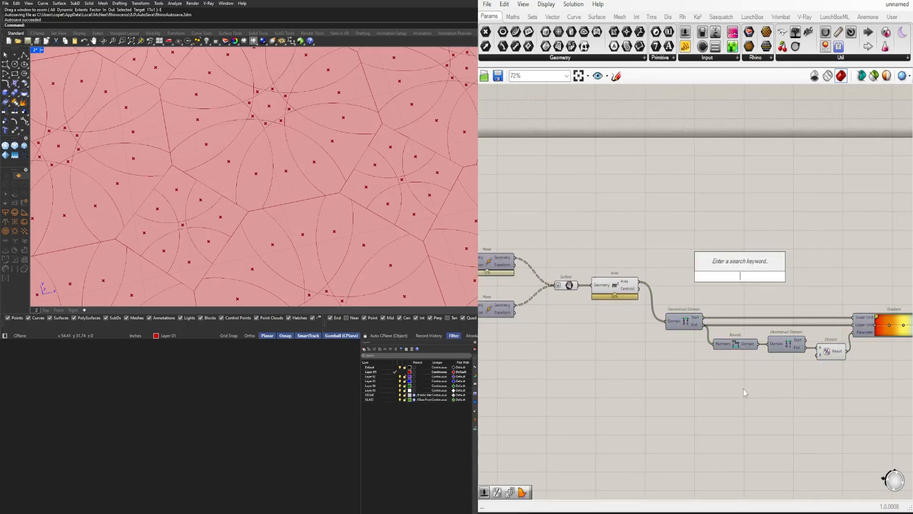
click(743, 389)
right_drag(761, 389, 661, 342)
drag(844, 377, 525, 233)
drag(529, 240, 531, 262)
- Add a Custom Preview component, connect the Surface parameter to its Geometry input and place it beyond the Gradient
double_click(546, 226)
text(CUST)
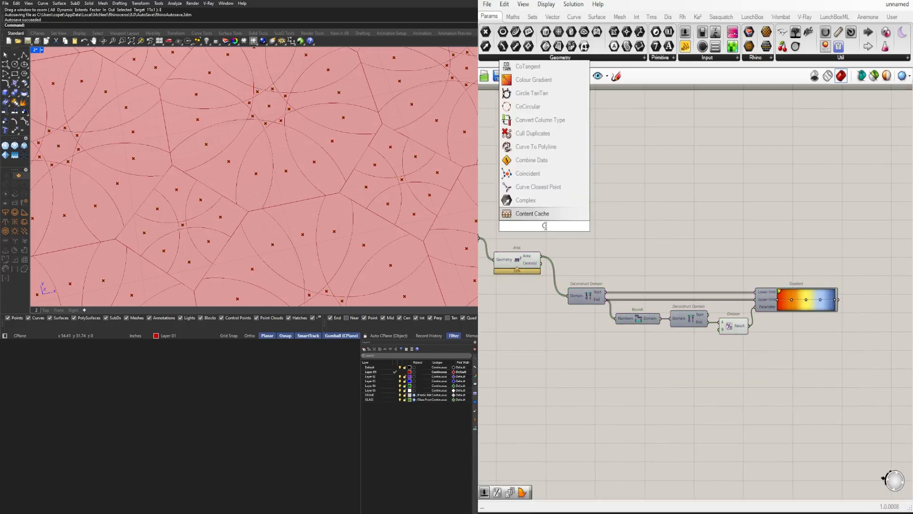
click(534, 200)
scroll(576, 261, up, 2)
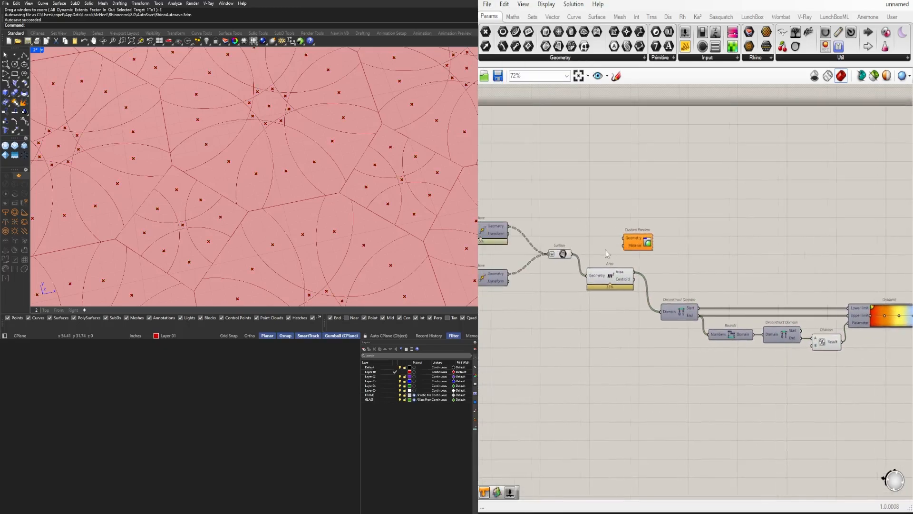
drag(639, 241, 642, 234)
scroll(638, 242, down, 3)
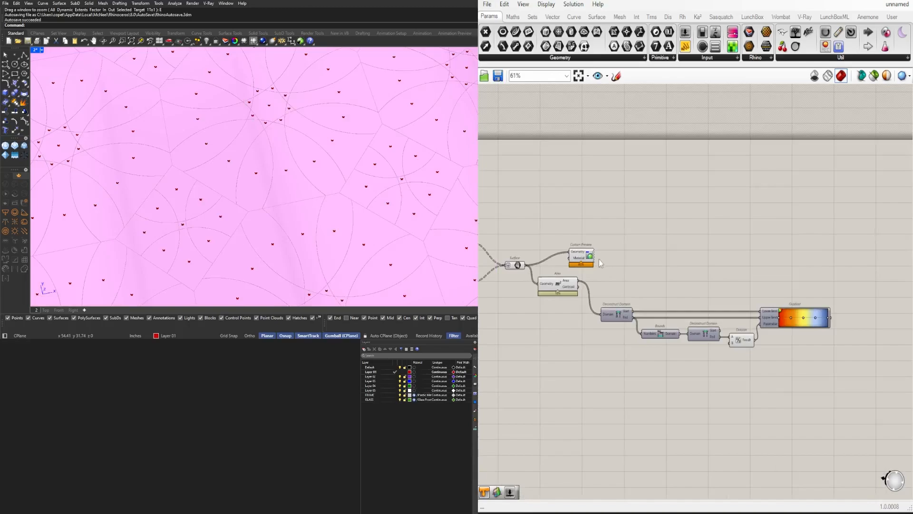
drag(583, 257, 865, 279)
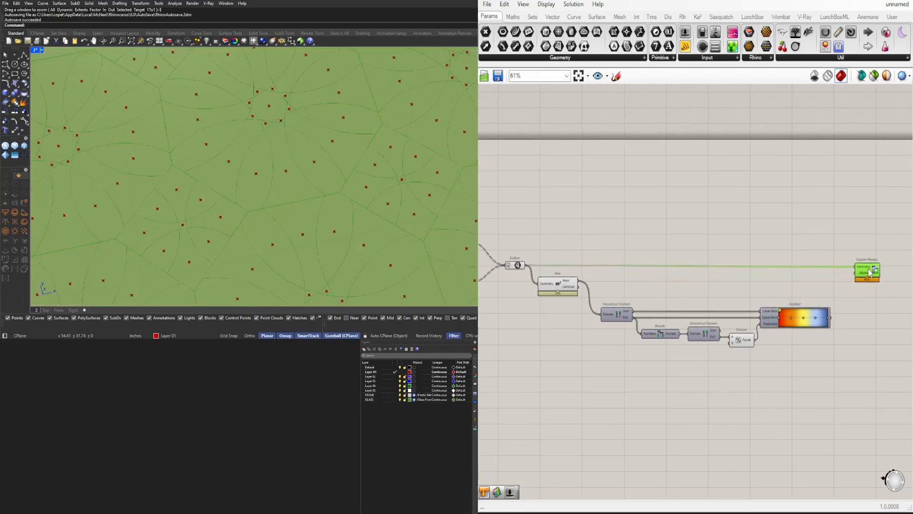
- Connect the Gradient's output to the Custom Preview's Material input
click(853, 292)
scroll(828, 318, up, 2)
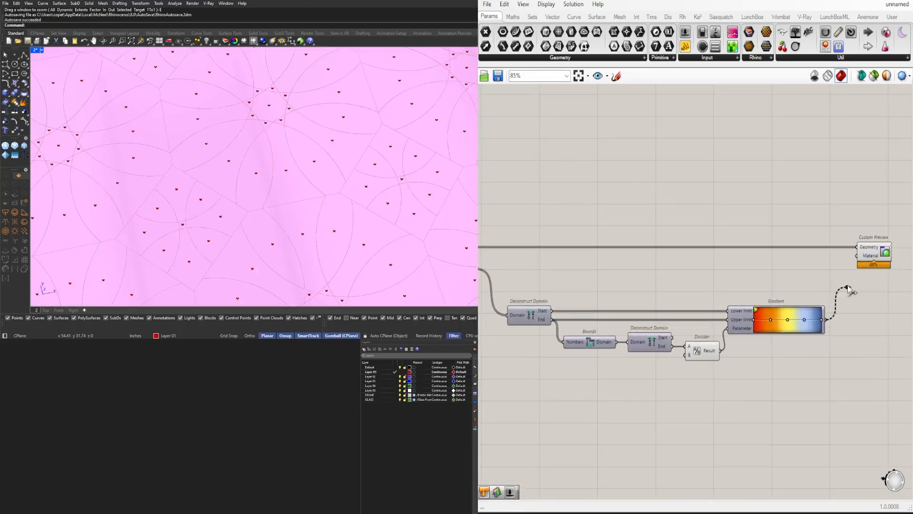
drag(860, 261, 861, 259)
click(874, 255)
click(864, 332)
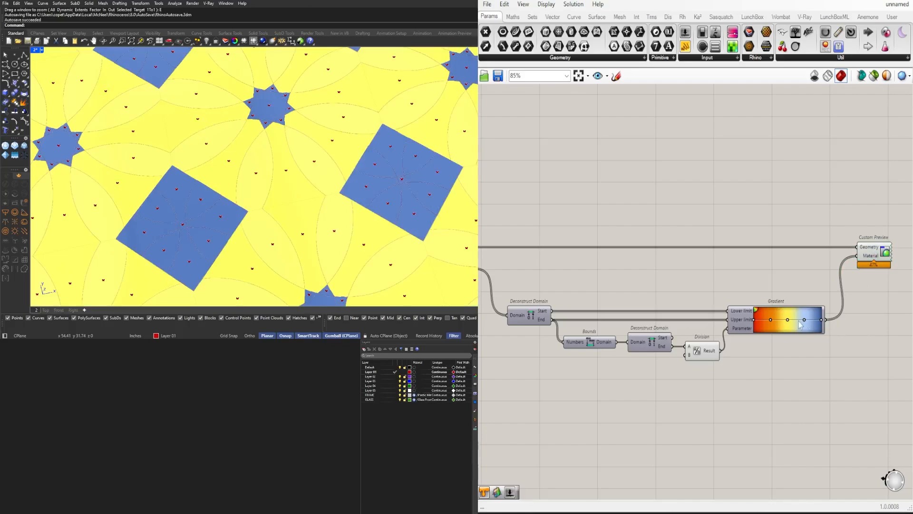
- Move the Gradient and Custom Preview together further away from the Division component to free up space between them
scroll(801, 325, down, 3)
scroll(749, 325, up, 5)
scroll(789, 327, down, 4)
drag(848, 341, 682, 234)
drag(684, 302, 708, 305)
click(732, 281)
scroll(240, 174, down, 12)
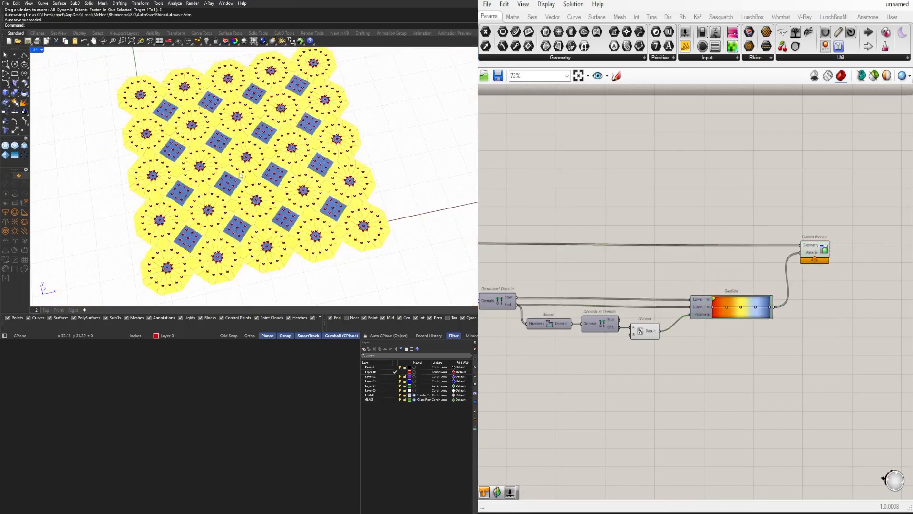
scroll(238, 167, up, 10)
scroll(780, 298, up, 3)
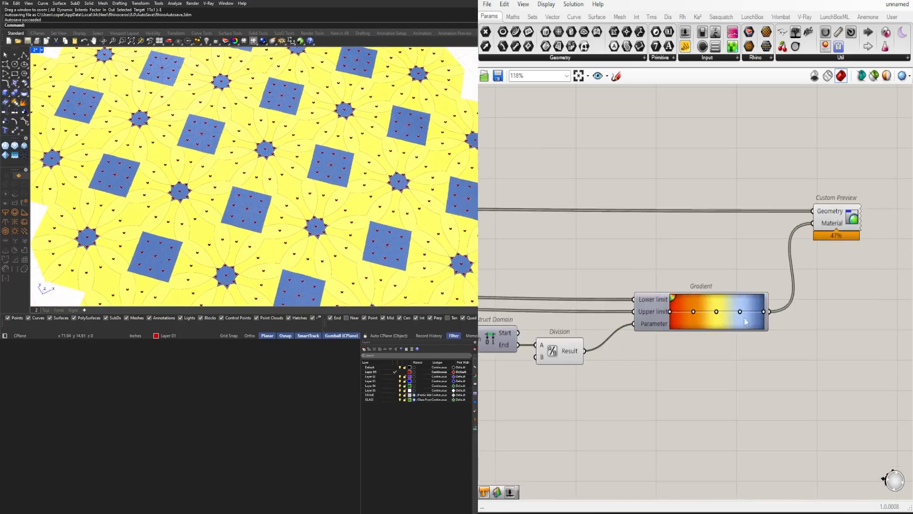
scroll(704, 314, down, 1)
drag(842, 357, 667, 229)
drag(666, 313, 690, 312)
click(680, 349)
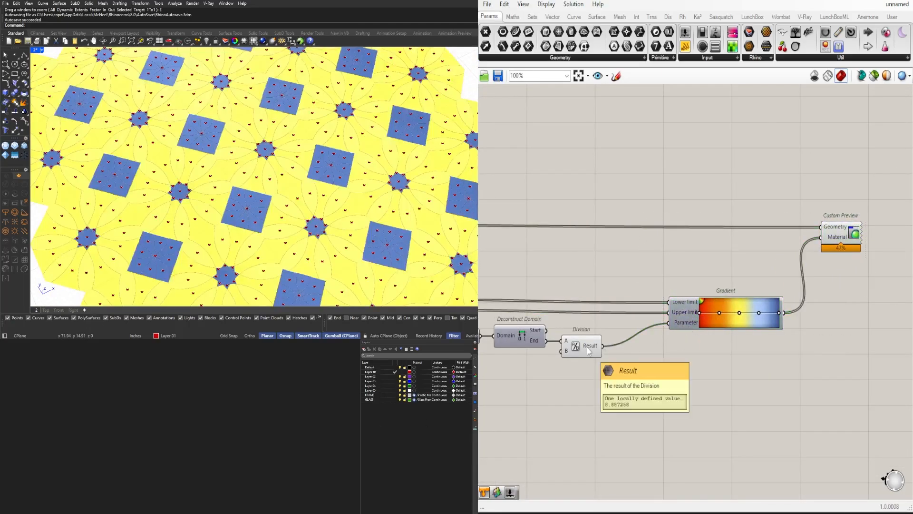
- Add a number slider with value 8.000 below Division and connect it to the Gradient's Parameter input in place of the division result
double_click(584, 377)
text(3)
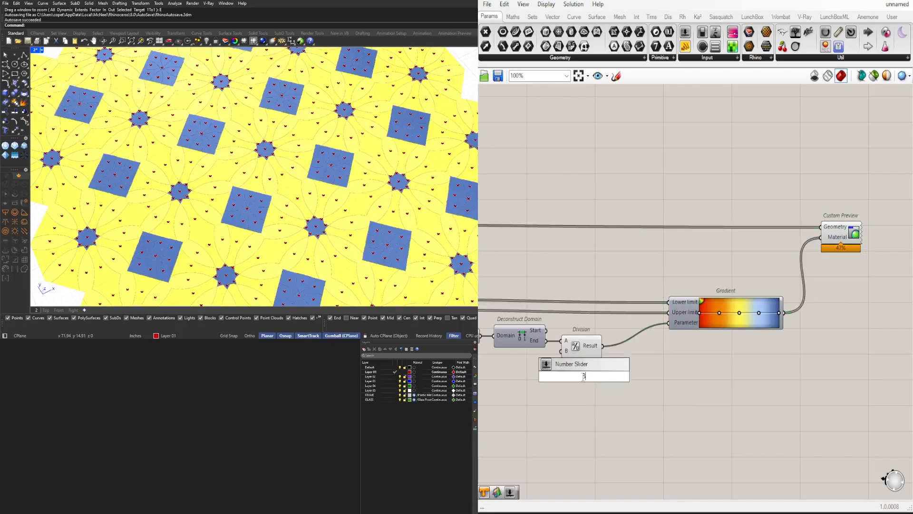
text(.0)
key(Return)
scroll(640, 382, up, 2)
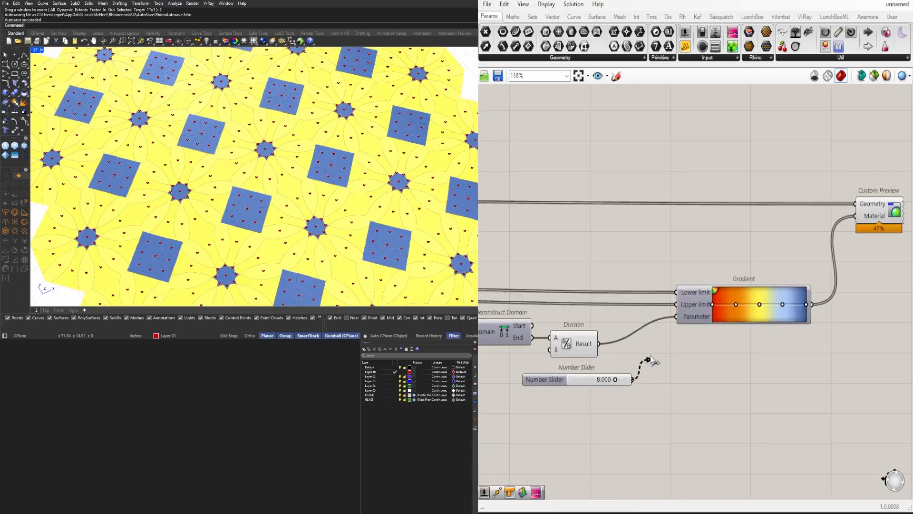
drag(653, 360, 676, 317)
- Set the slider driving the Gradient's Parameter to 6.044
scroll(672, 347, up, 5)
drag(755, 310, 688, 306)
scroll(335, 170, down, 6)
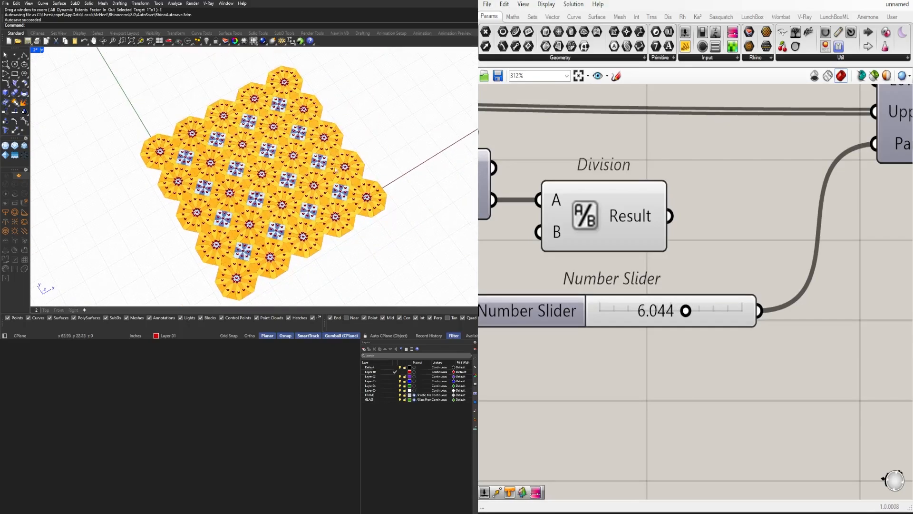
- Turn off the viewport preview of the components from Area through the Gradient, leaving the Custom Preview on
scroll(711, 191, down, 10)
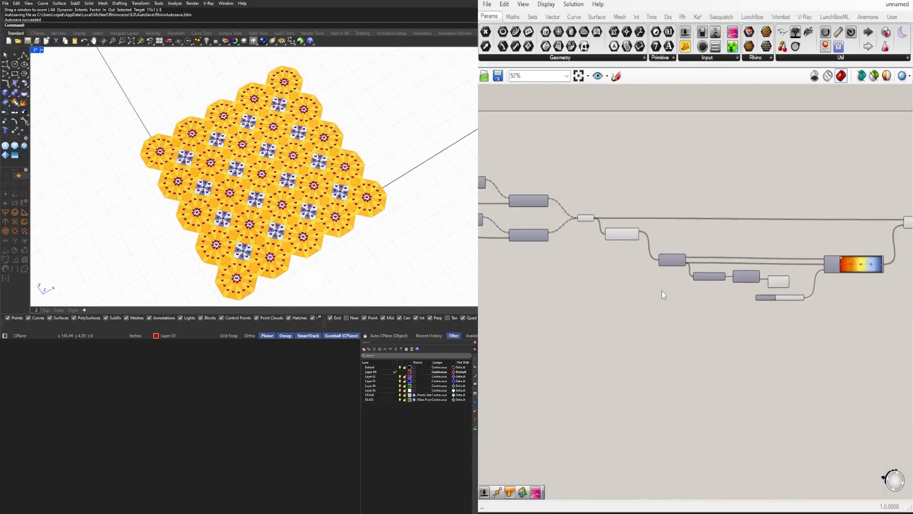
drag(818, 325, 640, 208)
middle_click(642, 205)
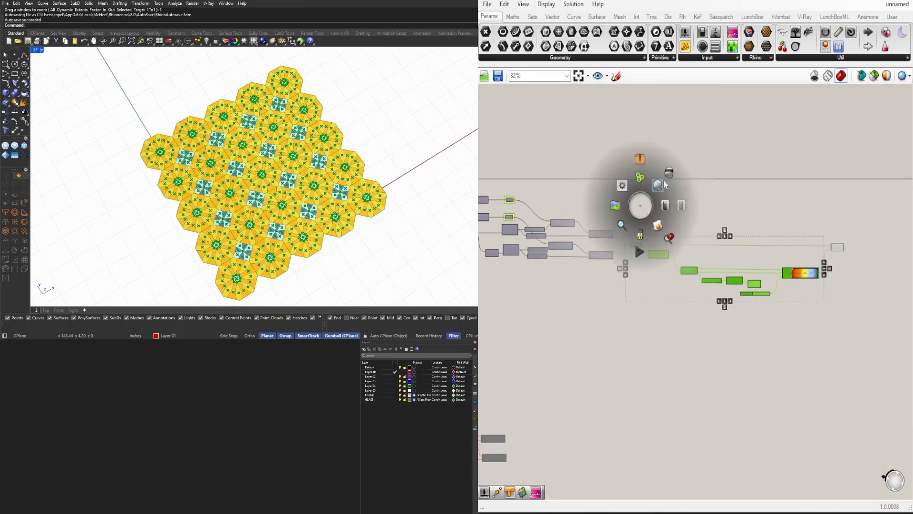
click(676, 178)
click(645, 256)
- Set the radius slider of the circles that split the octagons to 6.4
scroll(628, 276, up, 4)
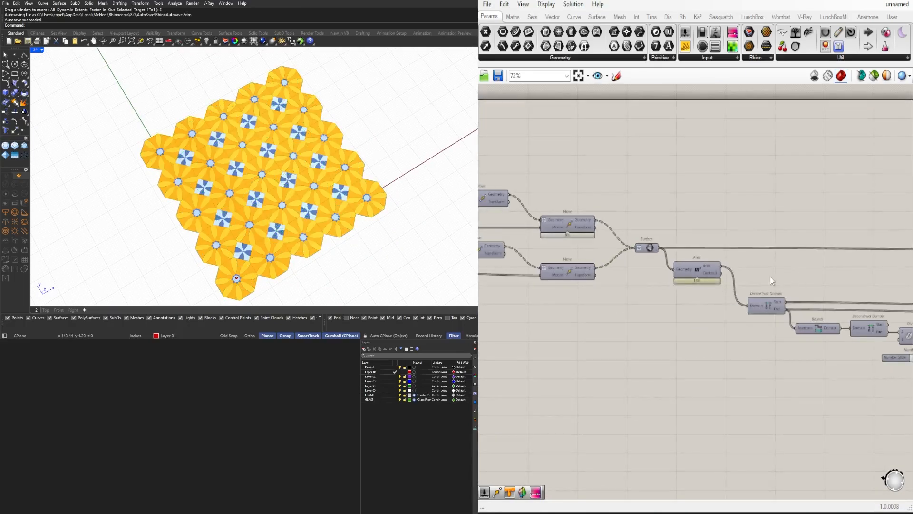
scroll(619, 181, up, 3)
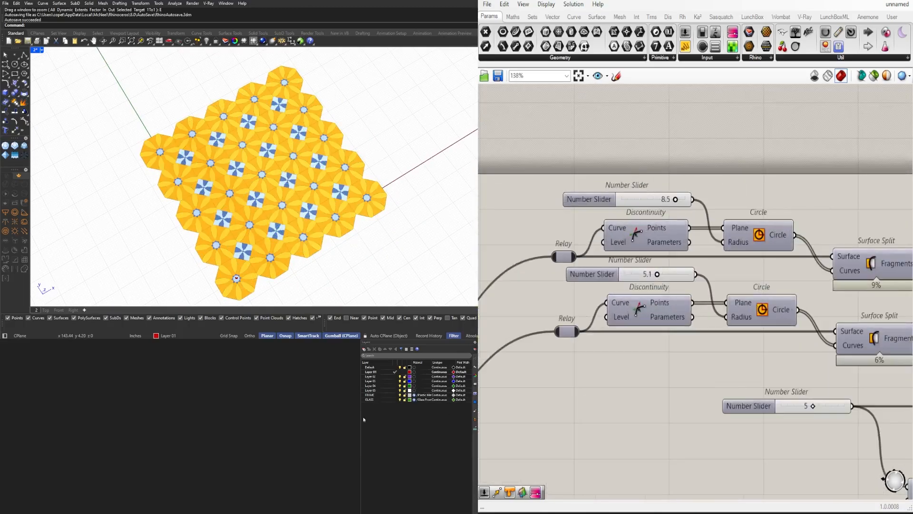
scroll(252, 160, up, 6)
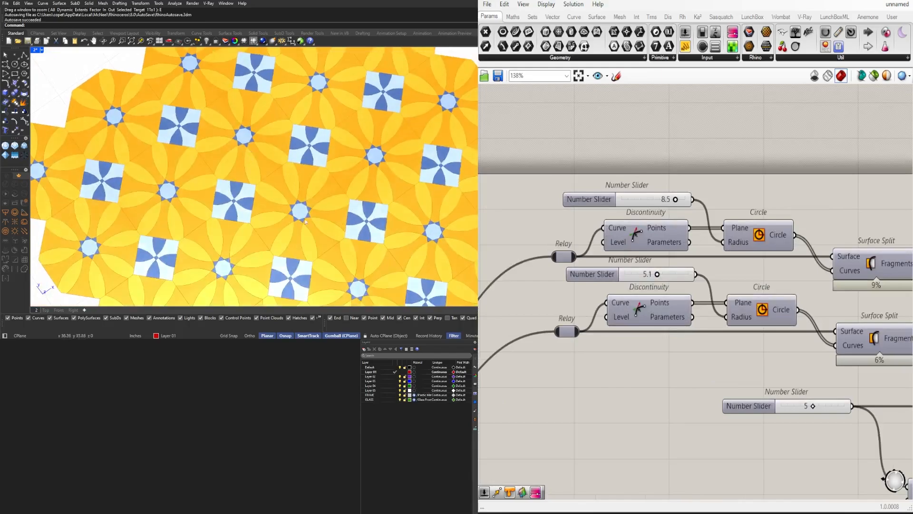
scroll(666, 214, up, 3)
drag(710, 192, 684, 192)
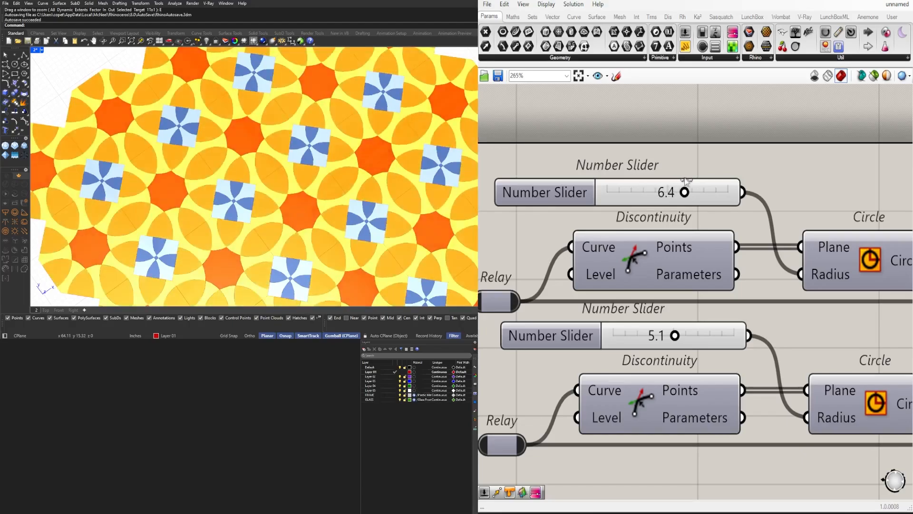
- Set the radius slider of the circles that split the squares to 6.4 and inspect the whole tiling
scroll(684, 335, up, 3)
drag(662, 341, 706, 330)
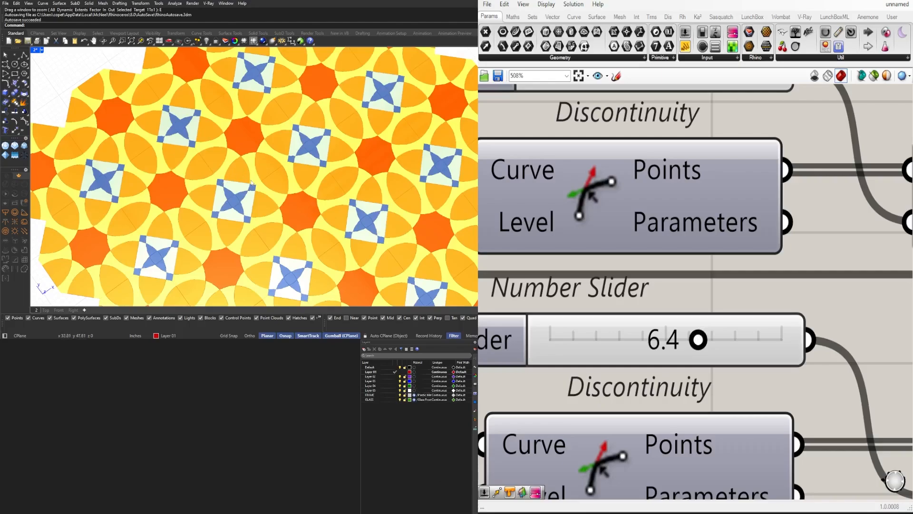
scroll(217, 219, down, 7)
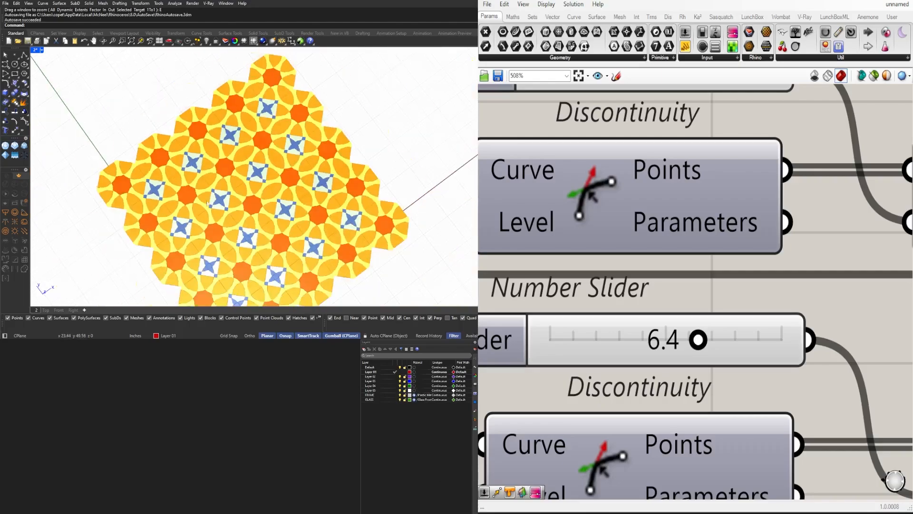
right_drag(247, 183, 305, 164)
scroll(215, 169, up, 4)
scroll(266, 189, down, 4)
- Set the slider feeding the Gradient's Parameter to 5.094
scroll(823, 386, down, 5)
right_drag(823, 386, 528, 275)
scroll(594, 278, down, 4)
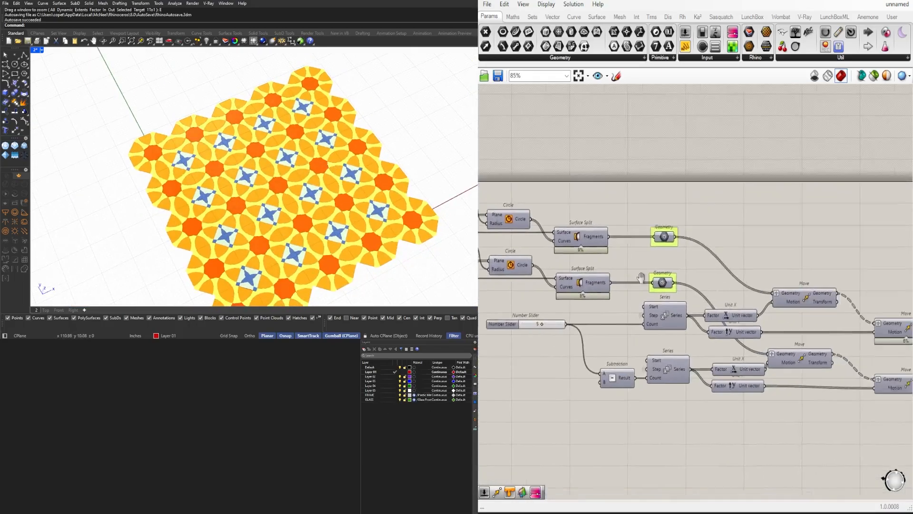
right_drag(640, 277, 513, 266)
right_drag(895, 304, 595, 266)
right_drag(825, 364, 551, 271)
scroll(587, 340, up, 4)
scroll(588, 340, up, 4)
drag(635, 353, 603, 350)
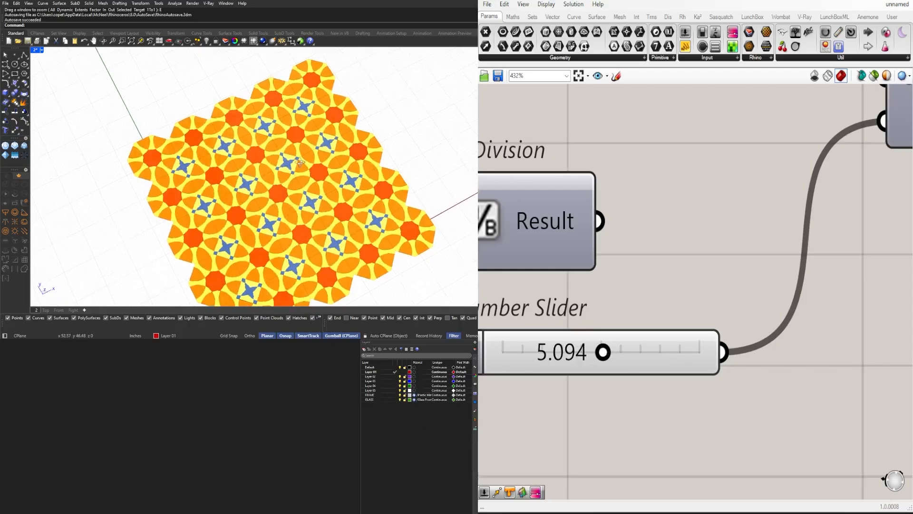
scroll(706, 322, down, 6)
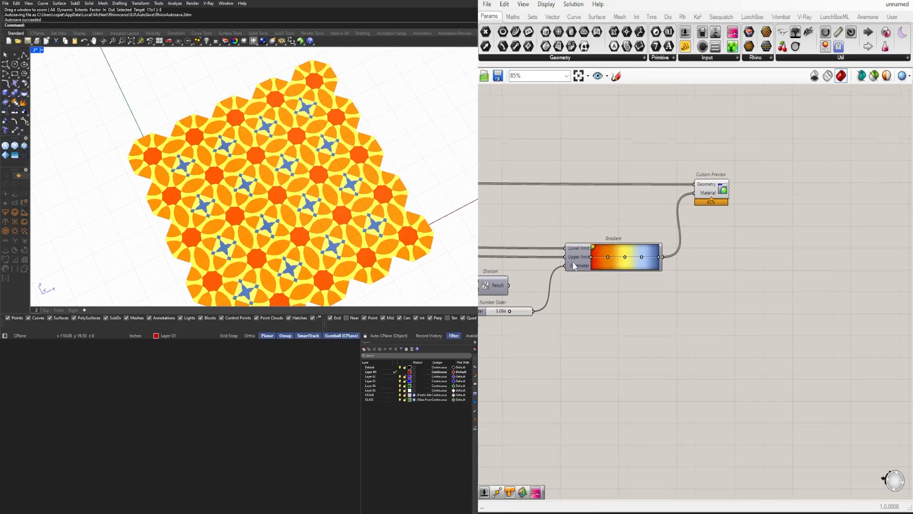
- Apply the multicolour spectrum preset to the Gradient
scroll(574, 266, up, 4)
right_click(636, 269)
mouse_move(678, 326)
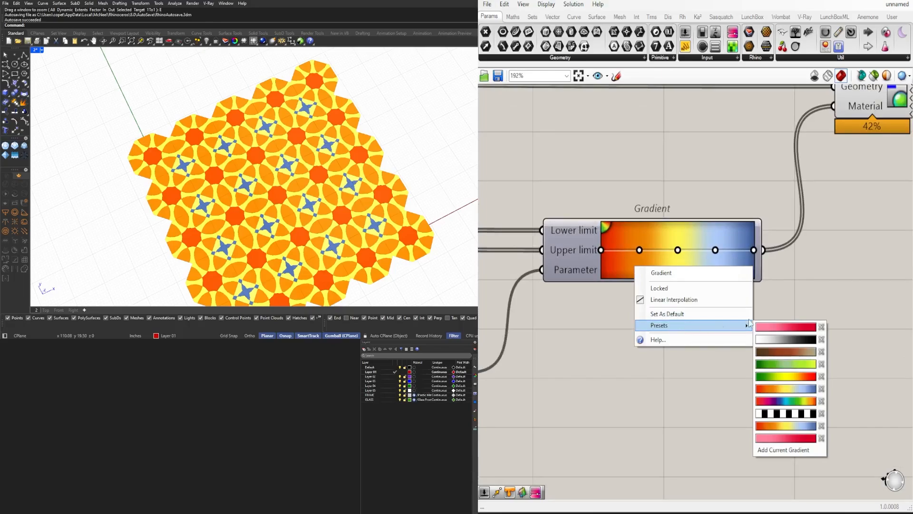
click(784, 401)
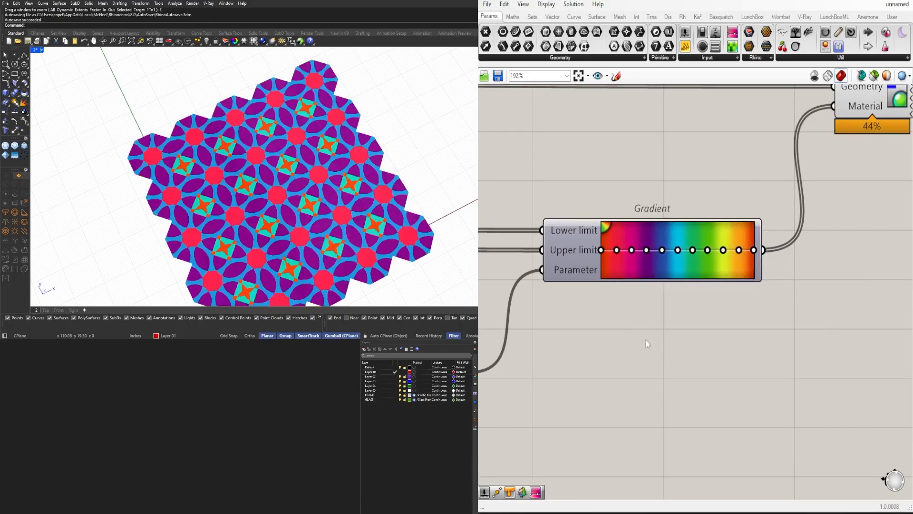
- Raise the Gradient's Parameter slider to 8.323 and check the recoloured tiling
right_drag(598, 324, 805, 277)
scroll(624, 327, up, 6)
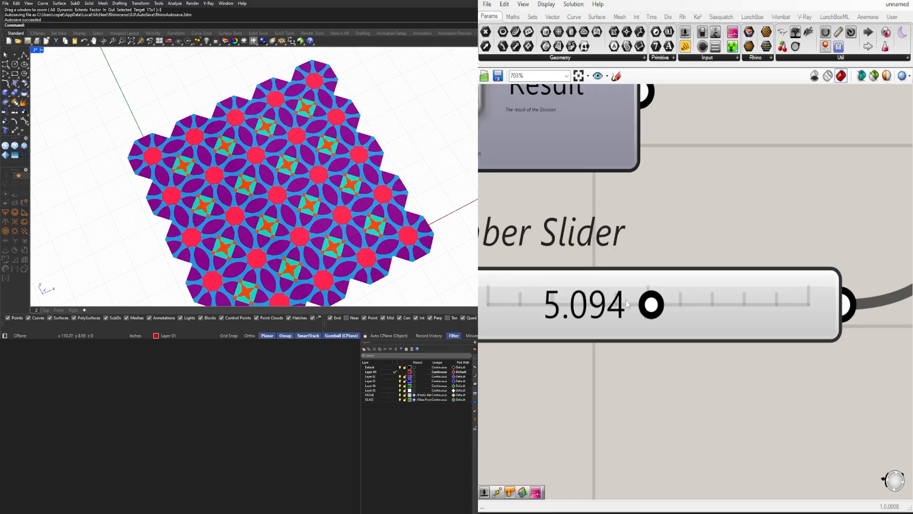
drag(653, 305, 752, 303)
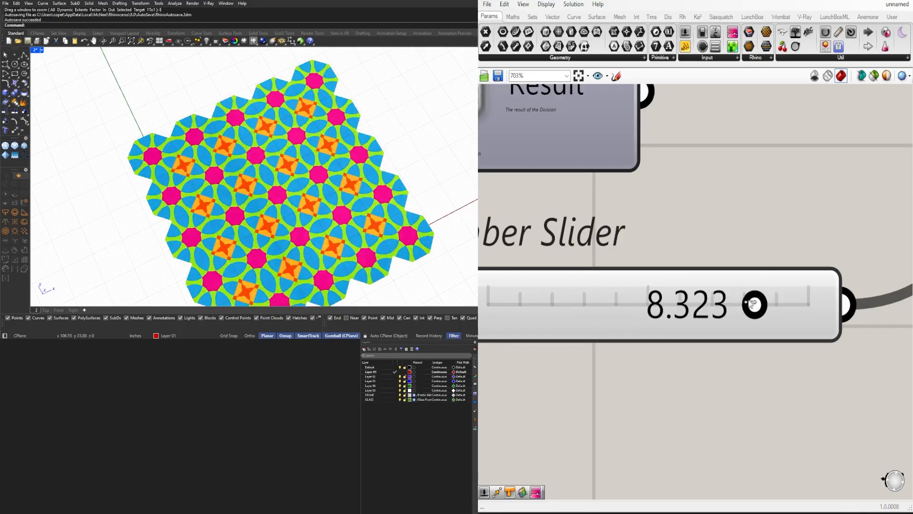
scroll(255, 185, down, 6)
right_drag(255, 185, 276, 185)
- Apply the green-to-yellow preset to the Gradient
scroll(700, 225, down, 6)
right_drag(700, 225, 500, 235)
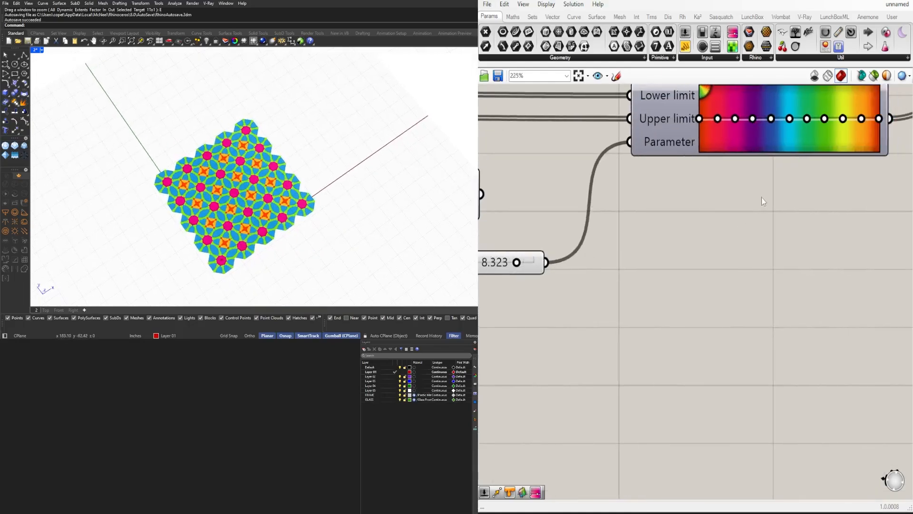
right_drag(764, 200, 713, 270)
right_click(727, 211)
mouse_move(778, 267)
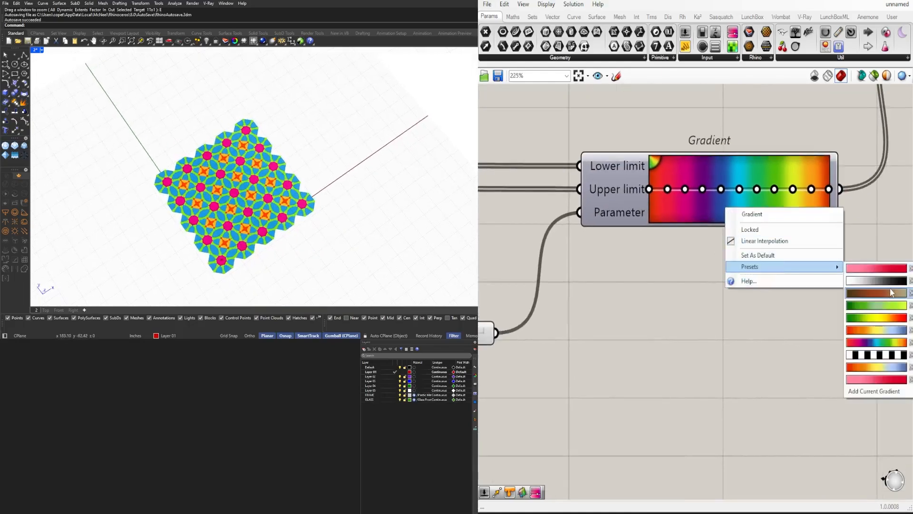
click(885, 304)
- Set the Gradient's Parameter slider to 5.291 and inspect the tiling from nearly straight above
right_drag(492, 328, 642, 315)
right_drag(563, 325, 671, 308)
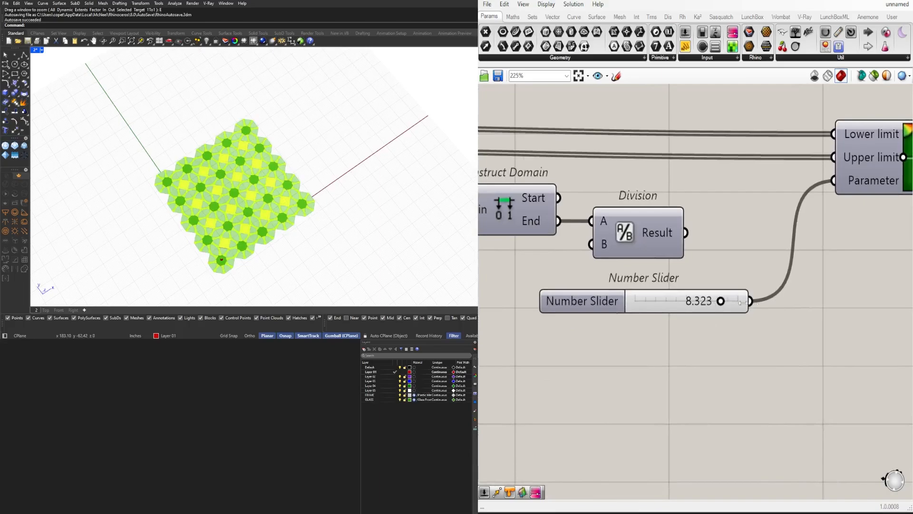
scroll(760, 300, up, 5)
drag(620, 305, 594, 300)
right_drag(343, 166, 275, 220)
right_drag(309, 177, 270, 194)
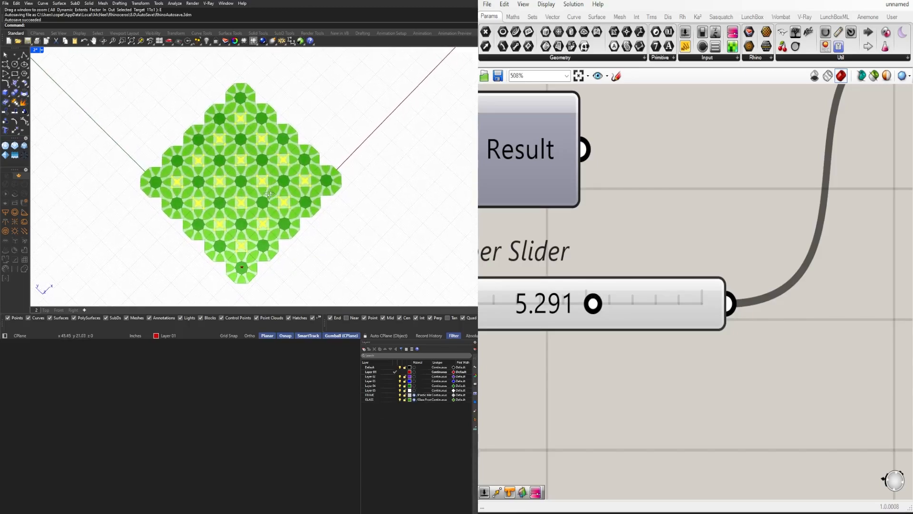
scroll(262, 208, up, 1)
scroll(713, 328, down, 7)
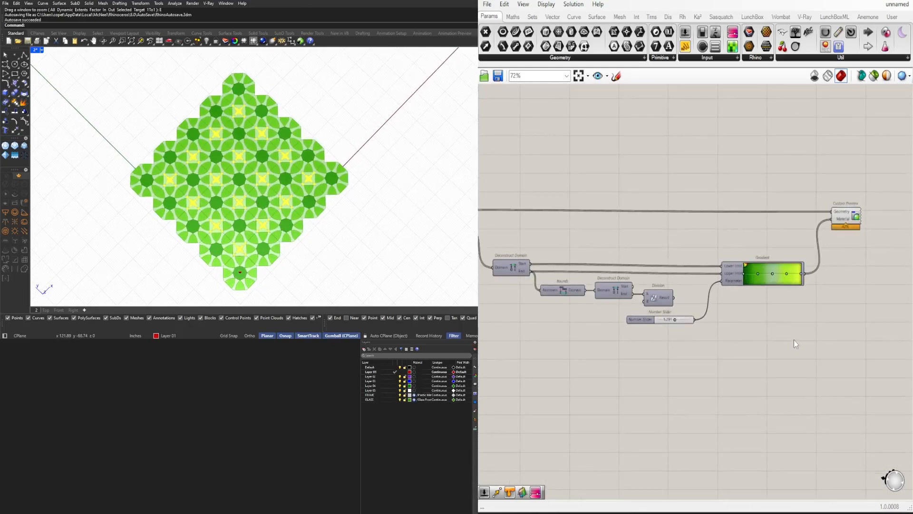
scroll(249, 177, up, 3)
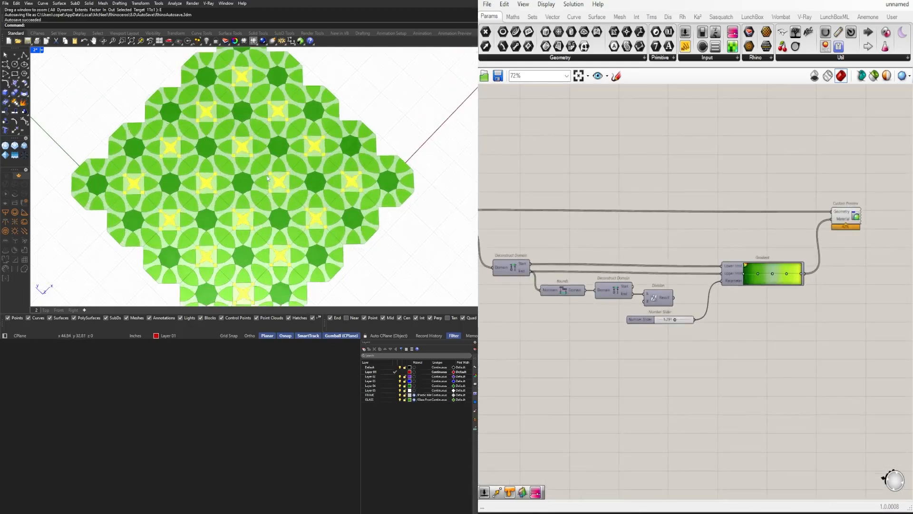
- Review the area-based colouring components, from Deconstruct Domain through the Gradient to the Custom Preview
scroll(810, 311, down, 3)
drag(846, 326, 688, 261)
scroll(703, 276, up, 3)
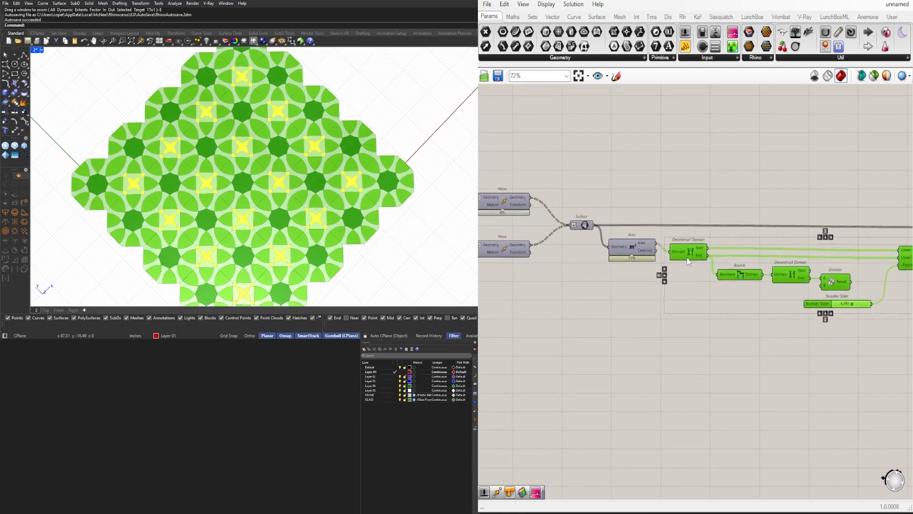
click(717, 318)
right_drag(783, 389, 574, 398)
click(830, 239)
drag(831, 239, 827, 243)
click(826, 199)
- Switch to the 24097_OCTAGON-PATTERN_1_SCRIPT3 definition and highlight its lower, middle and upper component groups in turn
click(897, 8)
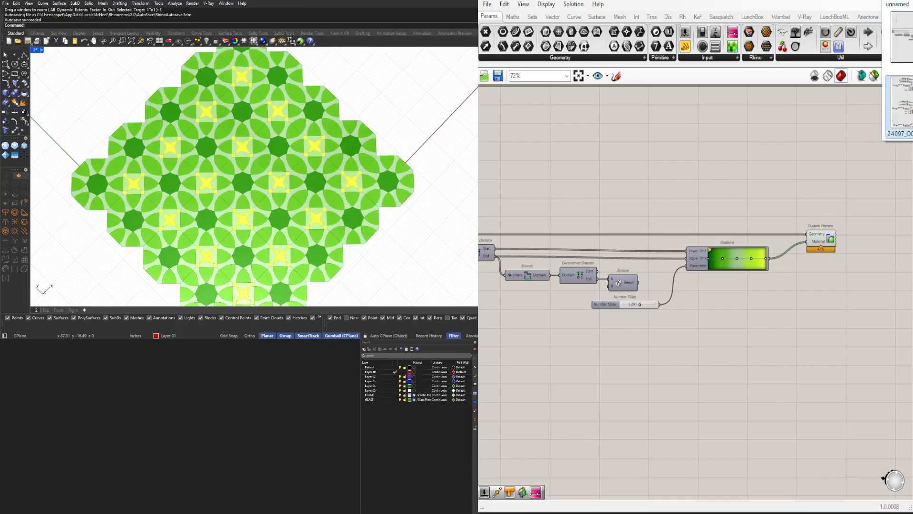
click(902, 104)
scroll(345, 137, down, 7)
scroll(320, 210, up, 15)
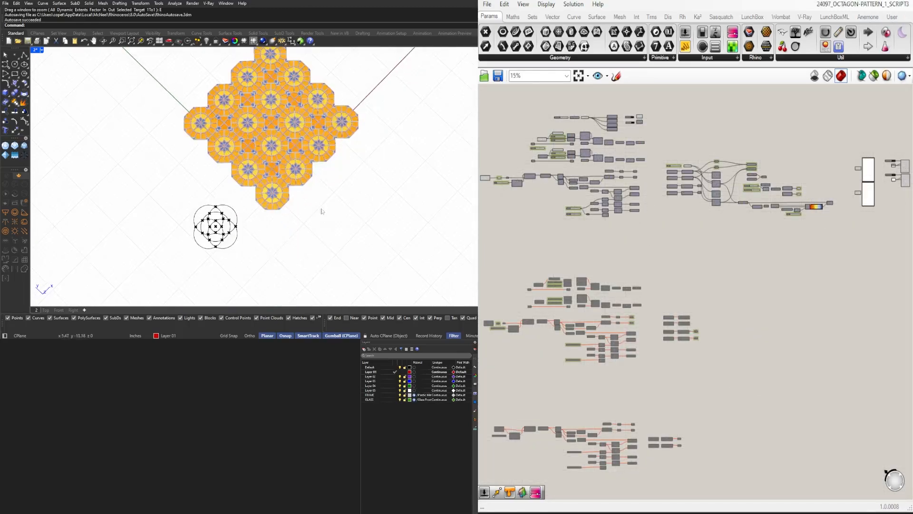
scroll(631, 244, down, 2)
drag(723, 418, 517, 323)
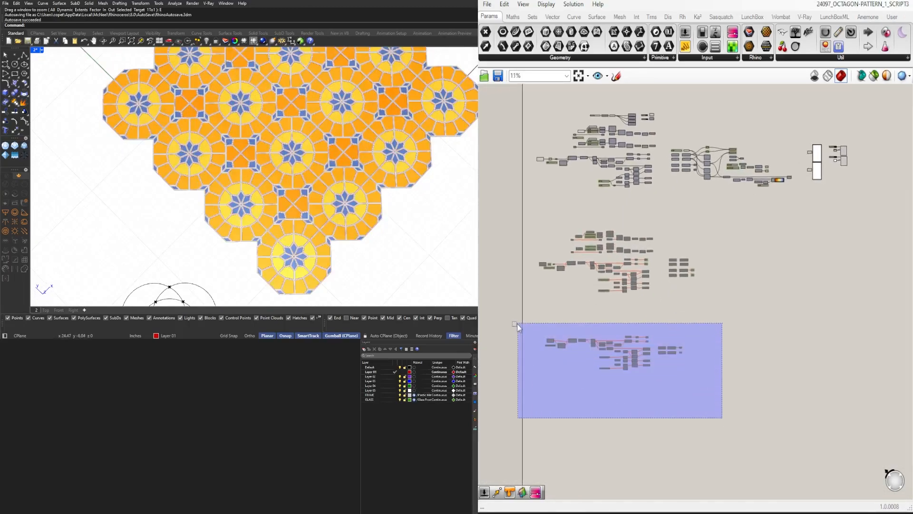
drag(740, 314, 512, 225)
right_drag(847, 210, 804, 266)
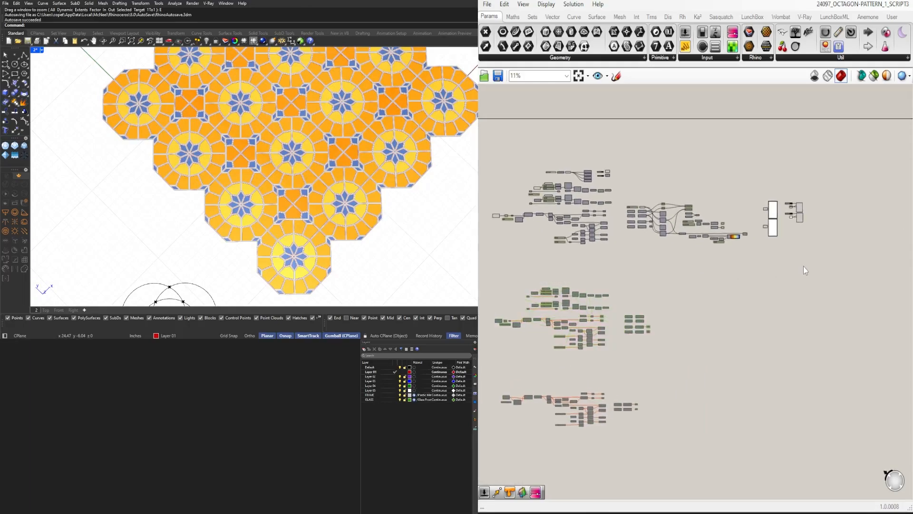
drag(849, 277, 485, 146)
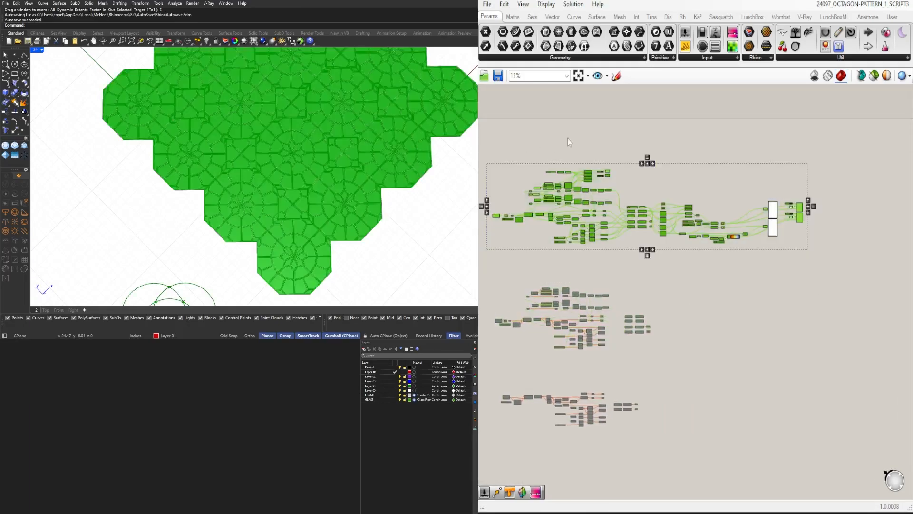
- Examine the finished octagon pattern's star rosettes, framing strips and coloured tiles up close and at an angle
scroll(338, 169, up, 5)
scroll(342, 166, down, 3)
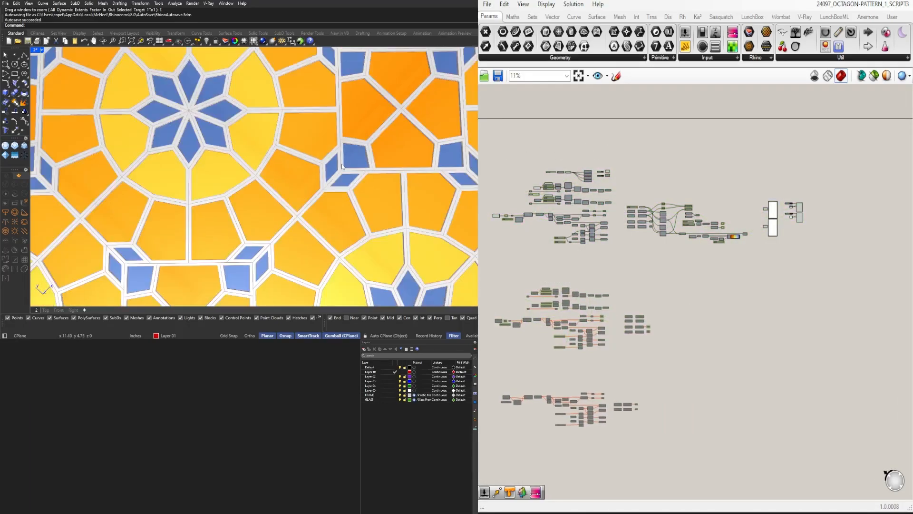
scroll(271, 156, down, 8)
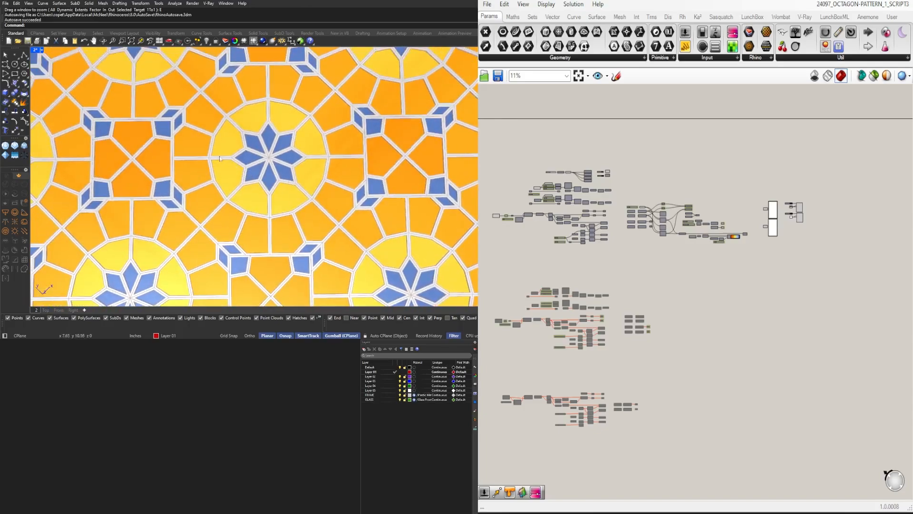
right_drag(241, 163, 265, 183)
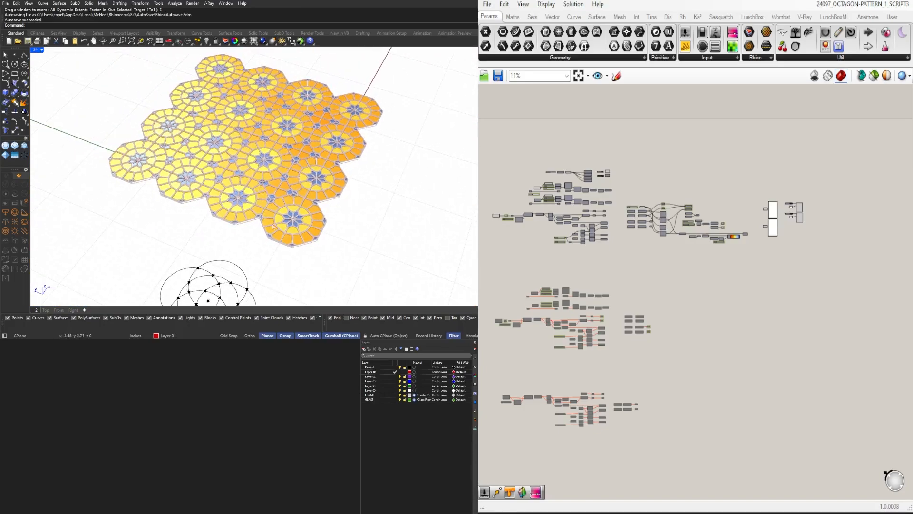
scroll(310, 156, up, 5)
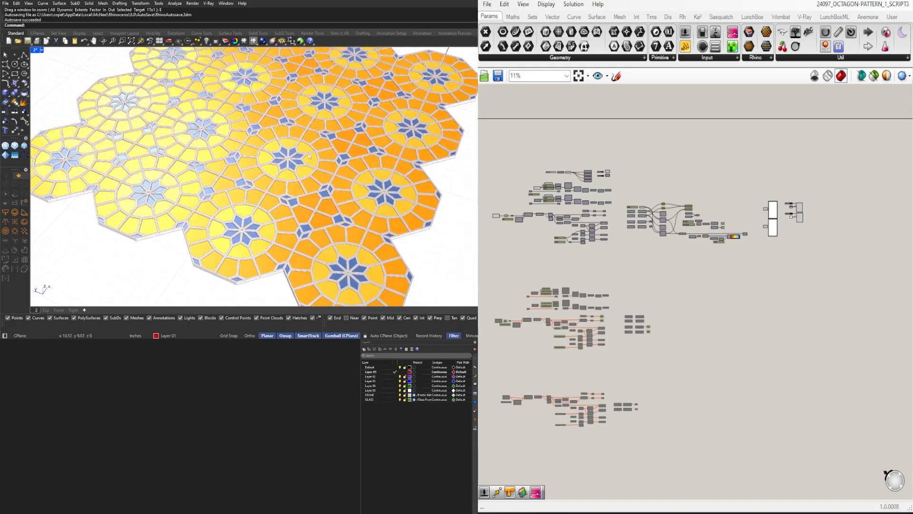
scroll(309, 156, down, 6)
right_drag(309, 157, 296, 208)
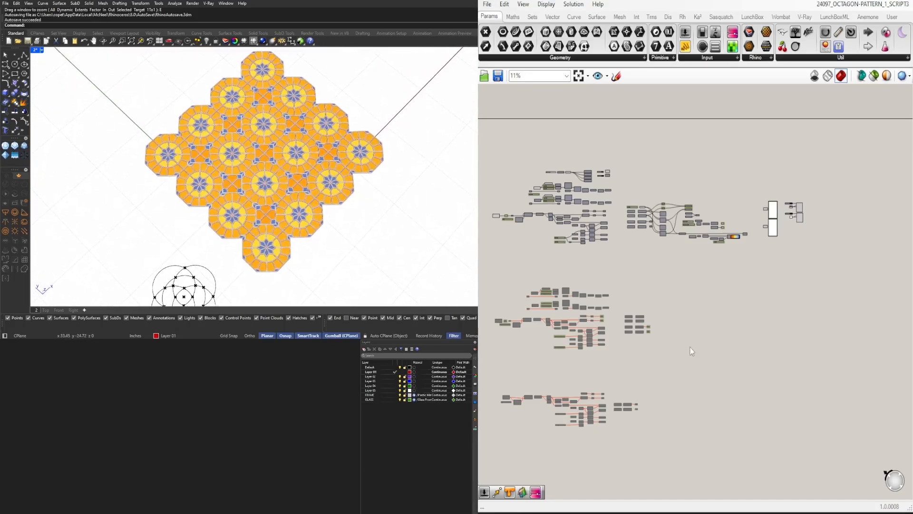
scroll(685, 350, down, 2)
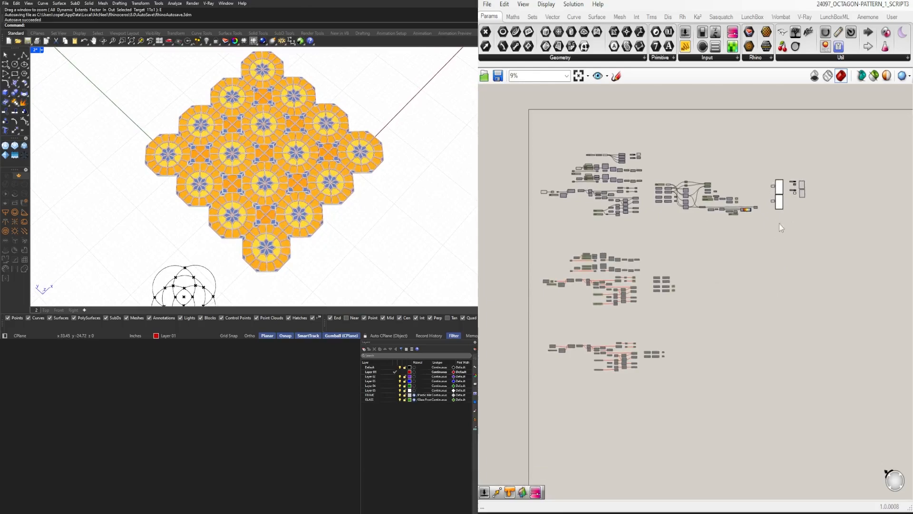
- Disable the upper component group and enable the middle group to compare its plain tiling
mouse_move(810, 230)
mouse_down()
mouse_move(740, 191)
mouse_move(805, 233)
mouse_move(540, 167)
mouse_move(533, 138)
mouse_up()
key(space)
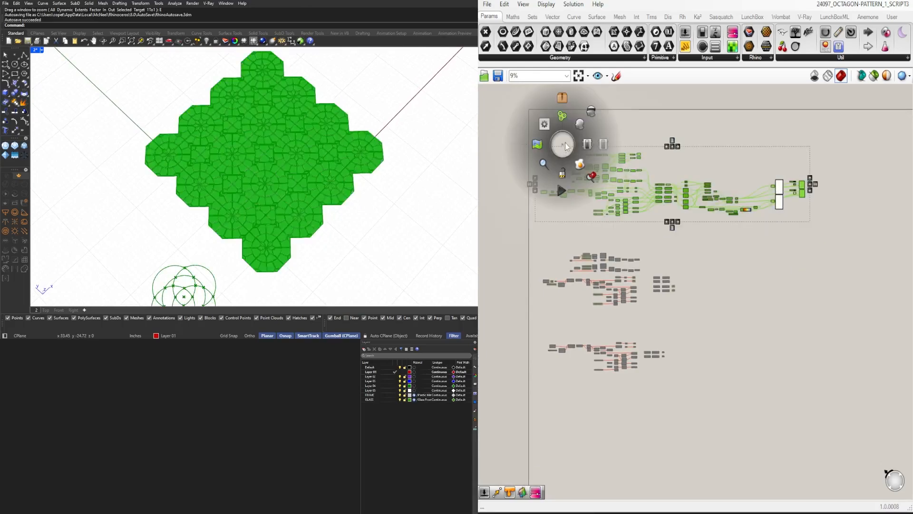
click(603, 144)
drag(690, 307, 543, 236)
key(space)
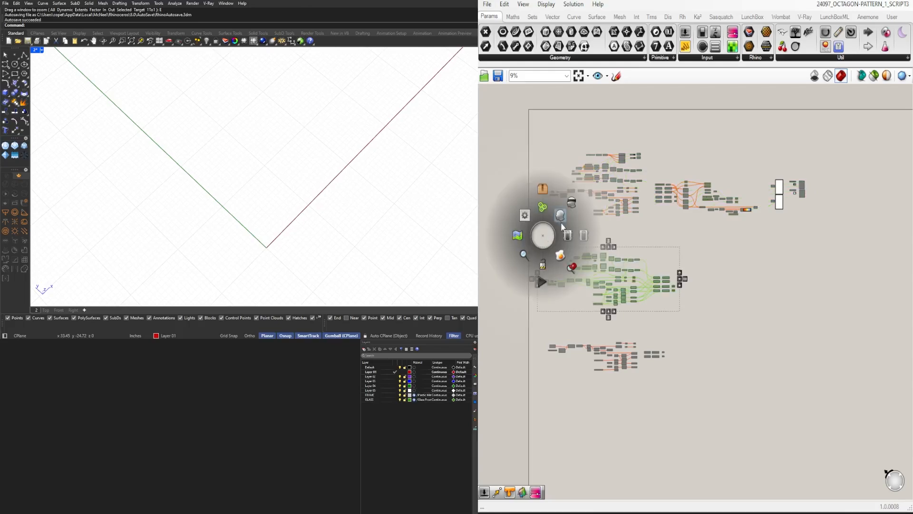
click(652, 256)
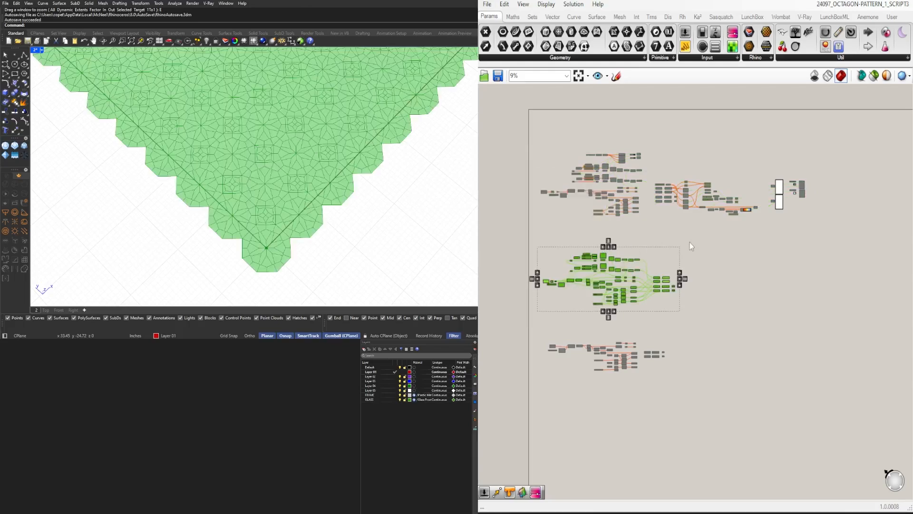
- Disable the middle component group and re-enable the upper one to bring back the coloured pattern
key(space)
click(723, 240)
drag(818, 227, 530, 136)
key(space)
click(594, 110)
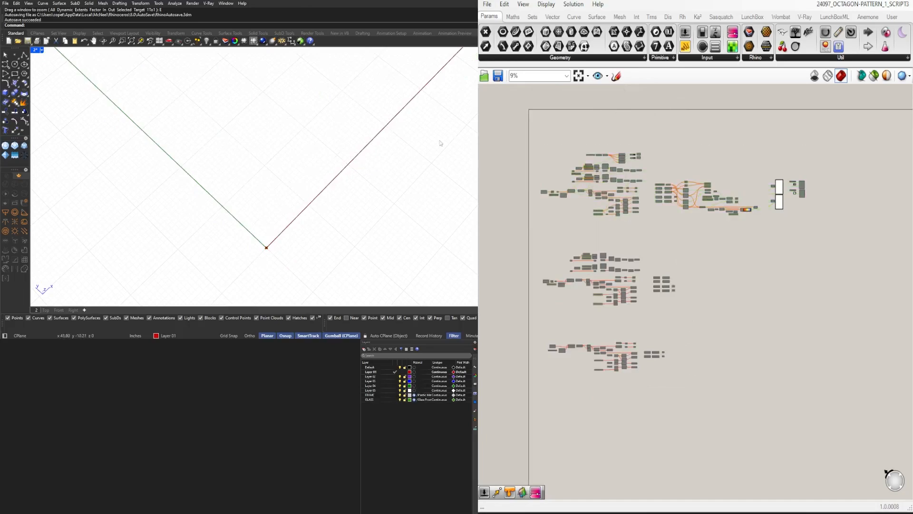
drag(835, 232, 536, 138)
key(space)
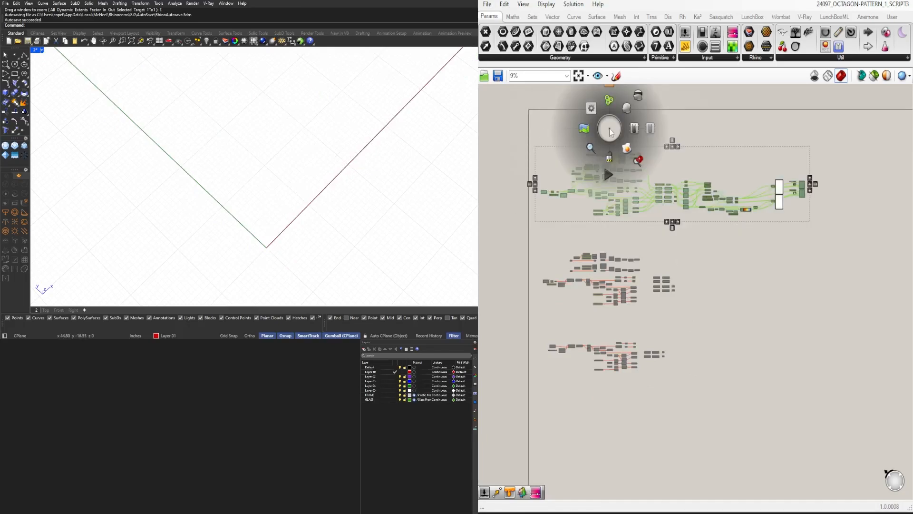
click(634, 128)
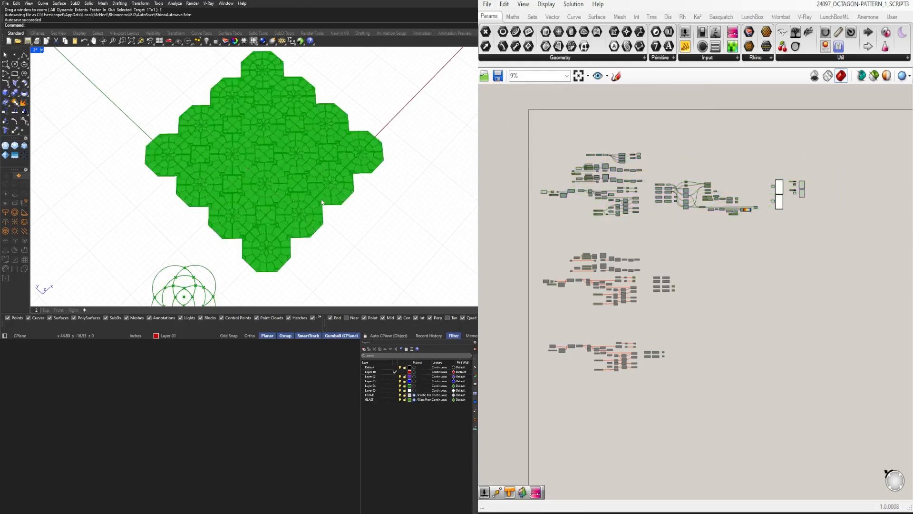
right_drag(276, 220, 252, 181)
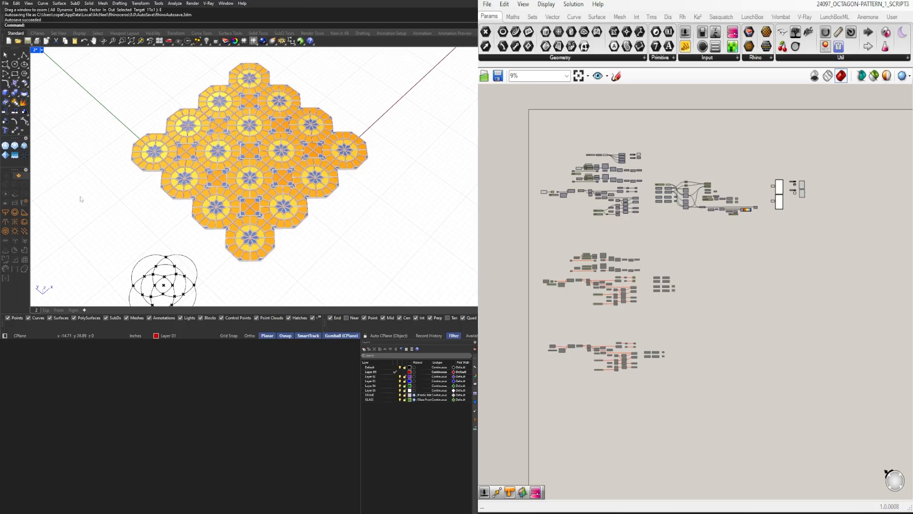
shift+right_drag(251, 202, 260, 209)
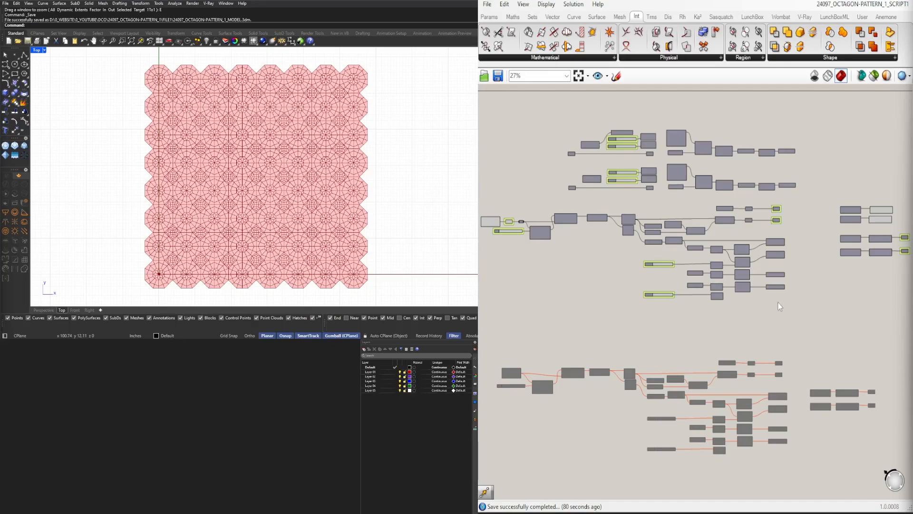
- Turn off the preview of the upper component group that generates the subdivided tiling
scroll(722, 335, down, 2)
drag(866, 292, 538, 116)
middle_click(555, 132)
click(587, 105)
click(845, 420)
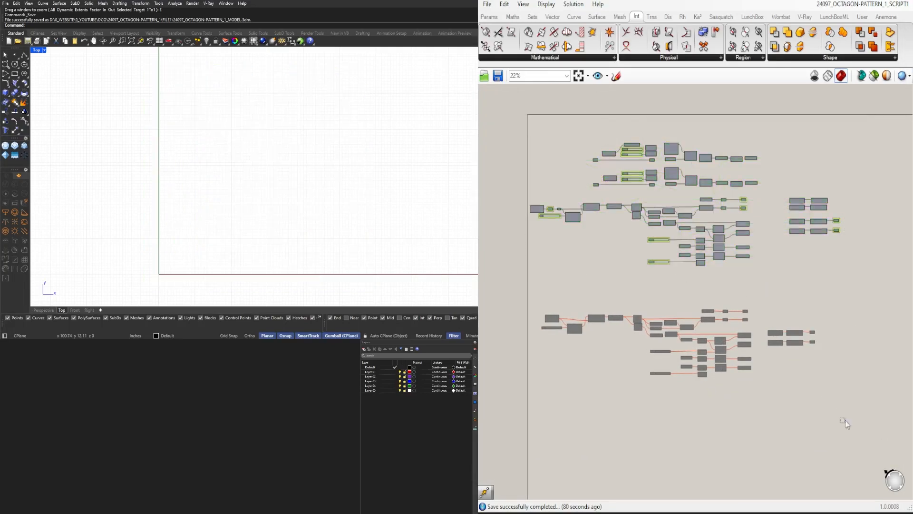
drag(846, 420, 535, 291)
middle_click(567, 299)
click(606, 258)
- Disable the upper component group and enable the lower group that builds the basic octagon-and-square tiling
drag(873, 271, 495, 136)
right_click(563, 126)
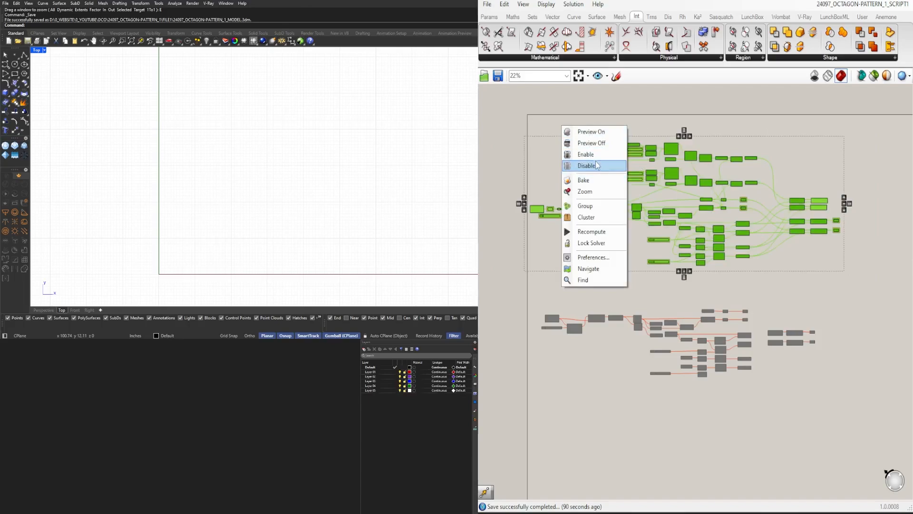
click(595, 162)
drag(879, 455, 509, 277)
right_click(581, 292)
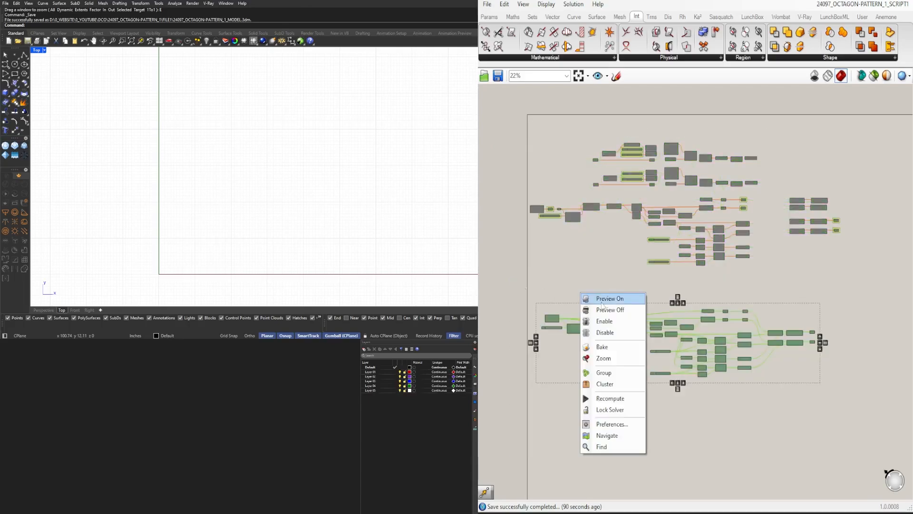
click(606, 333)
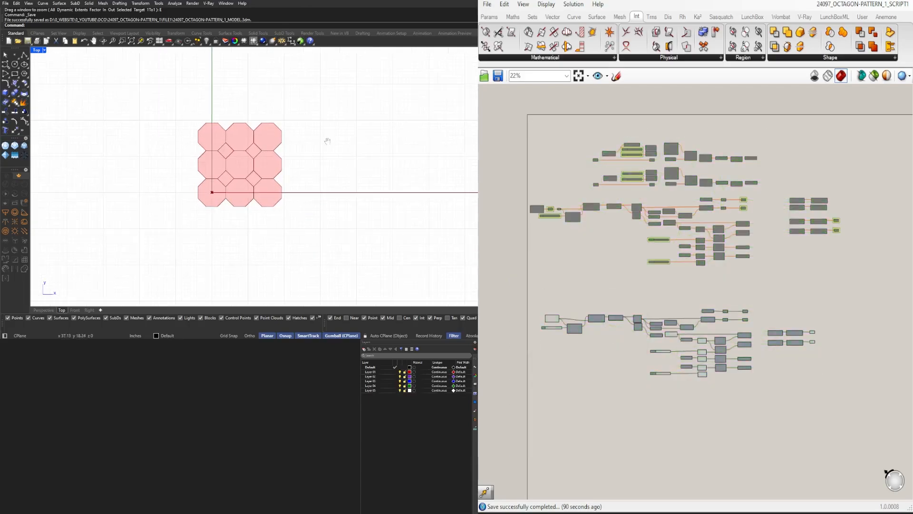
- Set the X ARRAY slider of the basic tiling to 6
scroll(575, 337, up, 12)
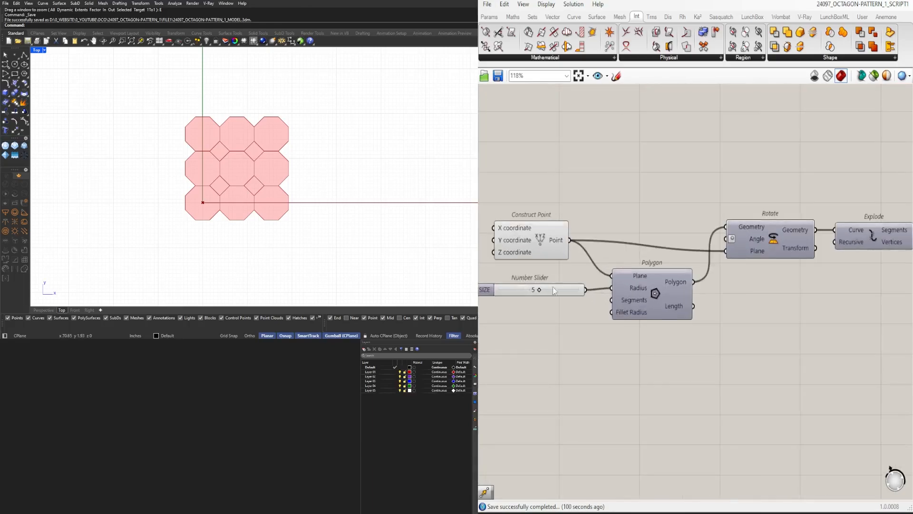
scroll(630, 318, down, 6)
right_drag(809, 357, 630, 266)
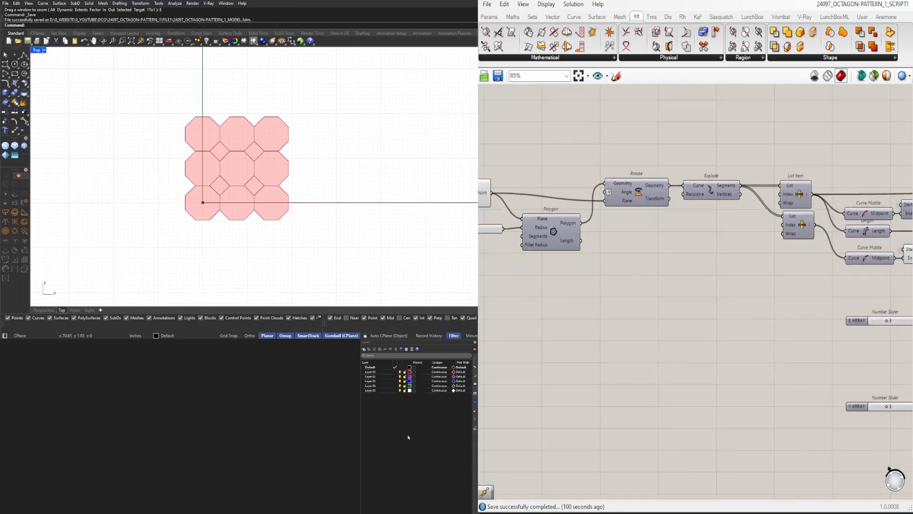
right_drag(897, 328, 685, 299)
scroll(675, 289, up, 6)
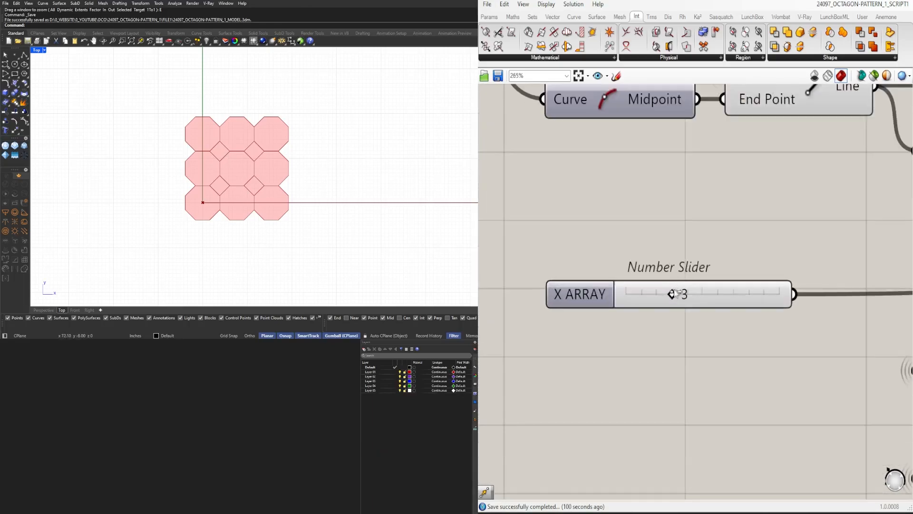
drag(673, 294, 714, 301)
scroll(715, 301, down, 5)
- Try out the Y ARRAY slider, return the X ARRAY slider to 3 and inspect the tiling
scroll(578, 297, up, 5)
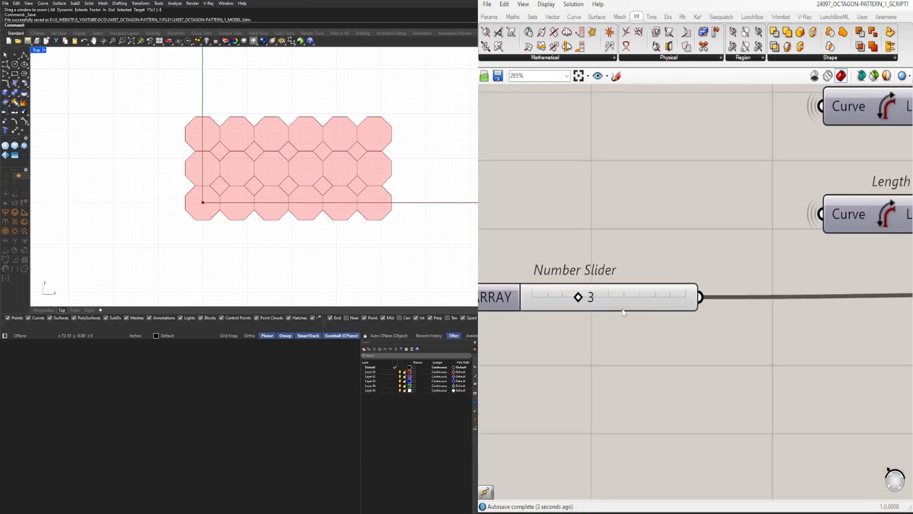
mouse_move(579, 297)
mouse_down()
mouse_move(624, 297)
mouse_move(583, 293)
mouse_up()
scroll(583, 292, down, 4)
scroll(676, 272, up, 3)
scroll(676, 272, up, 1)
drag(673, 220, 630, 223)
scroll(267, 209, down, 3)
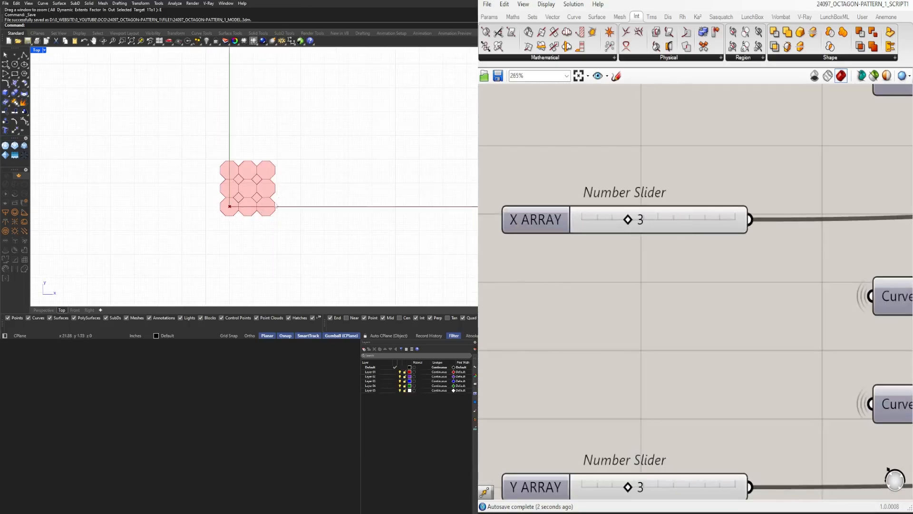
scroll(300, 203, up, 3)
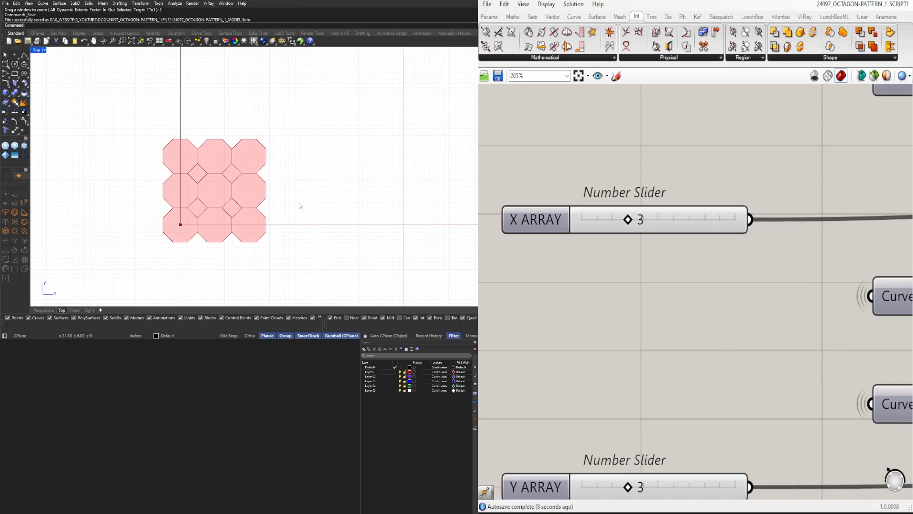
- Set the X ARRAY slider to 5 to extend the tiling sideways
scroll(697, 304, down, 5)
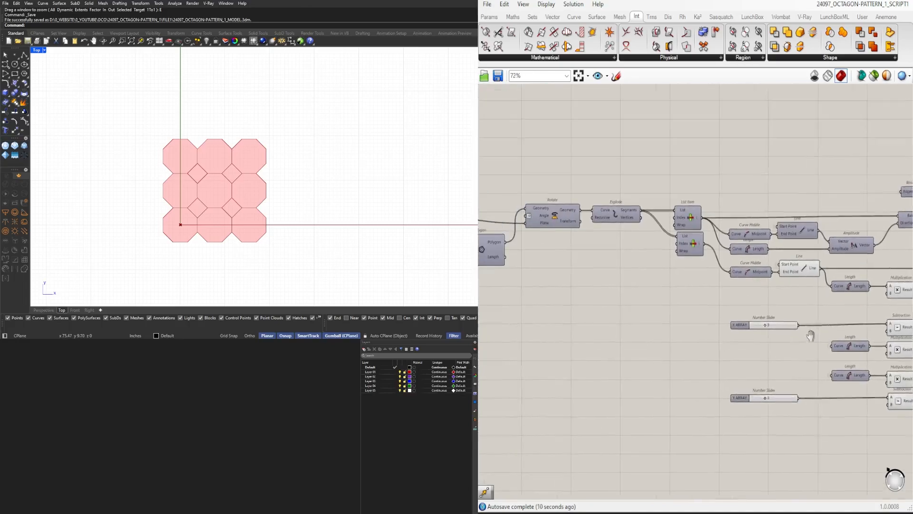
scroll(735, 320, up, 3)
drag(719, 308, 732, 309)
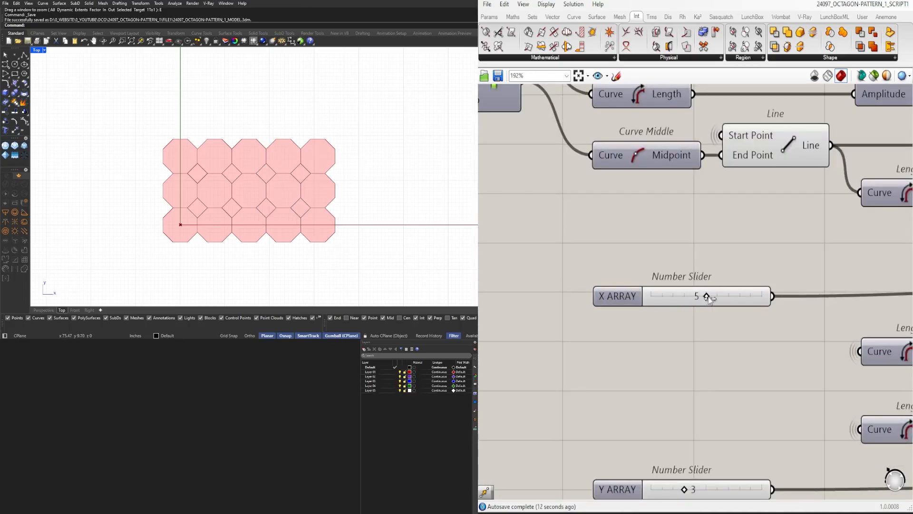
scroll(707, 293, down, 5)
- Set the SIZE slider that drives the Polygon radius to 6 and check the enlarged octagons
right_drag(533, 262, 583, 302)
scroll(637, 256, up, 7)
drag(552, 274, 573, 274)
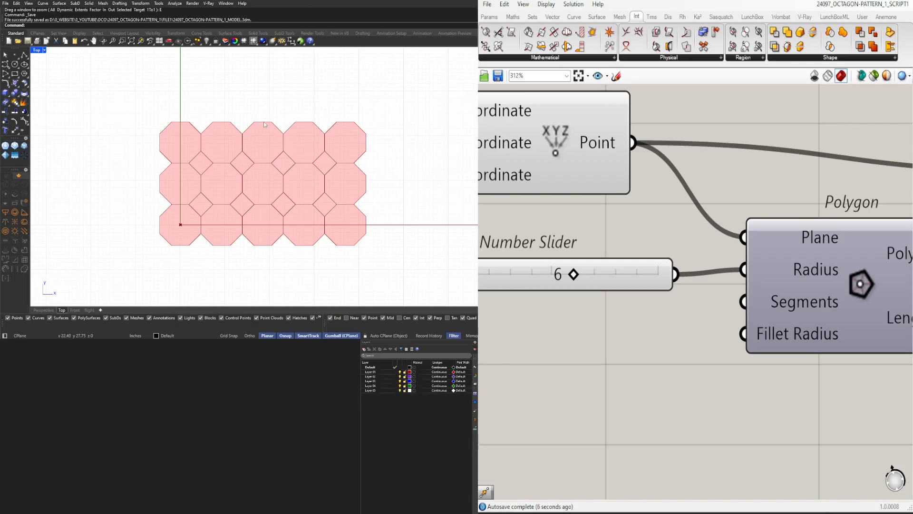
scroll(687, 269, down, 2)
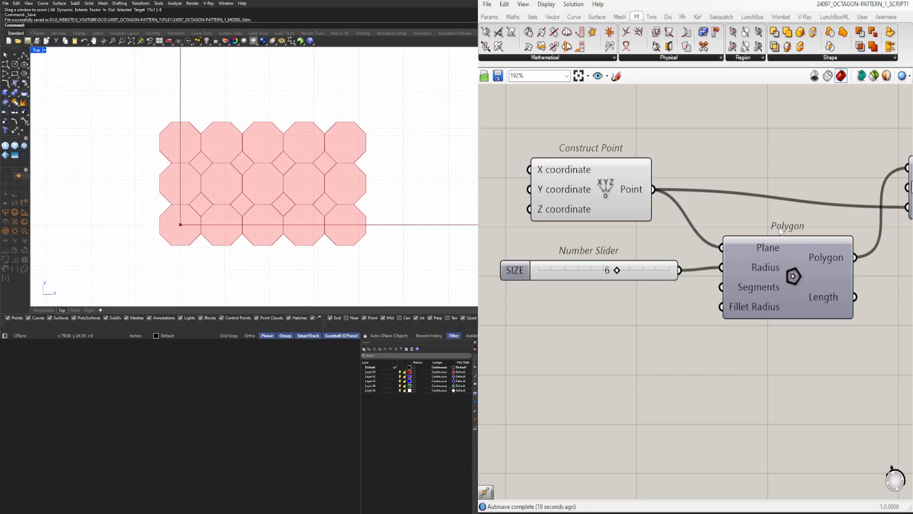
- Disable the whole component group of the basic octagon tiling in the lower part of the script
scroll(764, 250, down, 10)
drag(826, 354, 528, 241)
middle_click(615, 237)
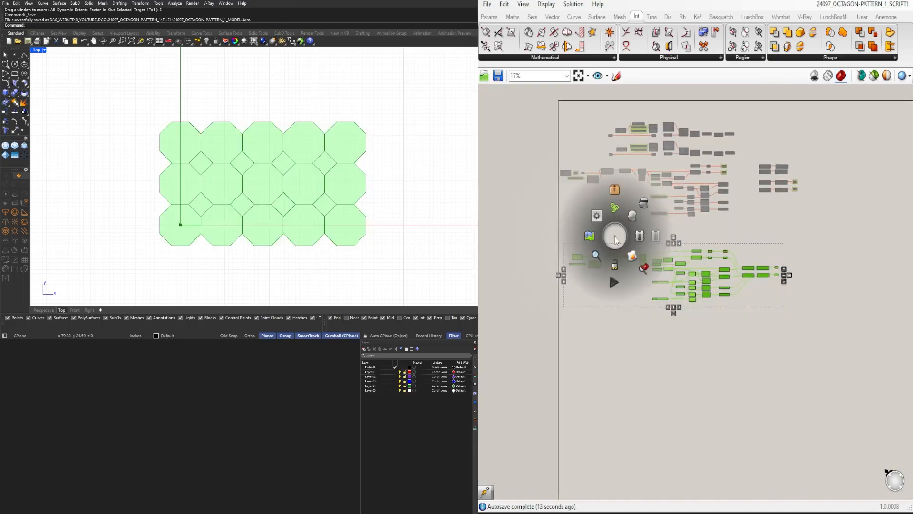
click(658, 238)
click(657, 237)
right_drag(773, 233, 775, 286)
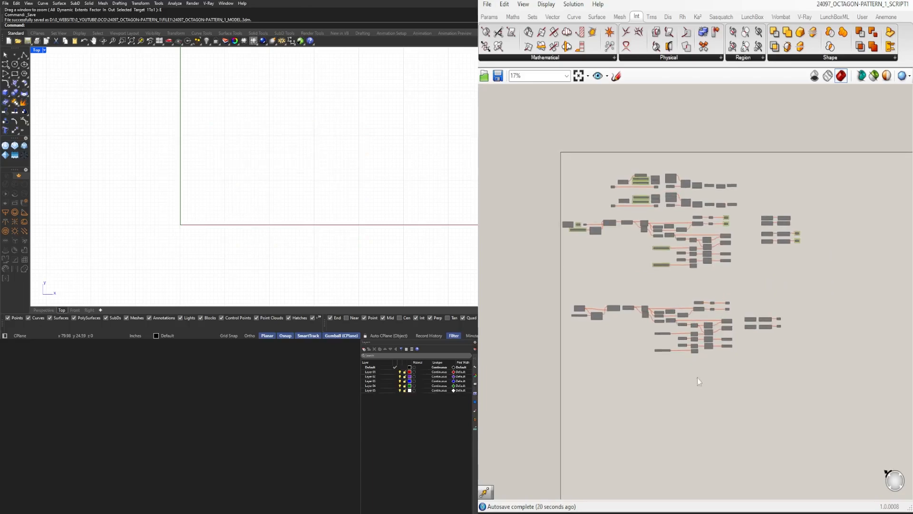
- Enable the upper component group of the detailed circle-divided octagon pattern and look over its array
drag(820, 273, 563, 160)
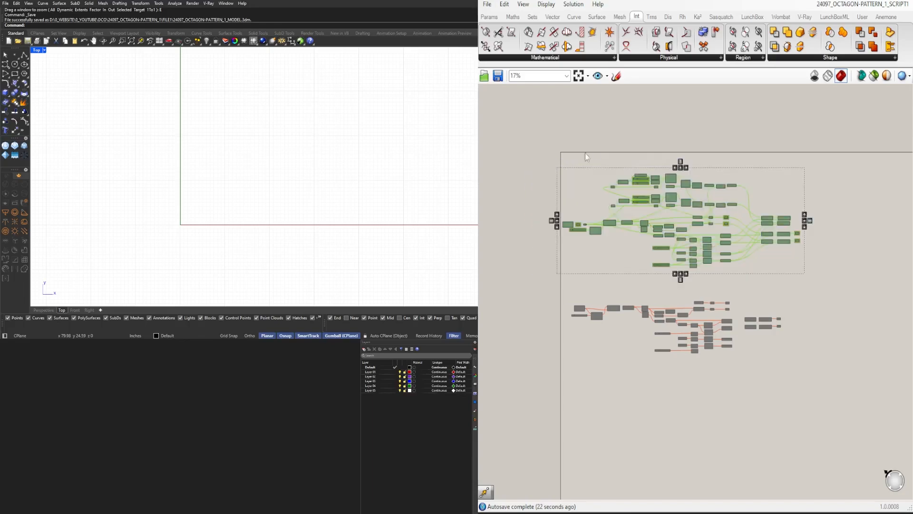
middle_click(596, 151)
click(625, 150)
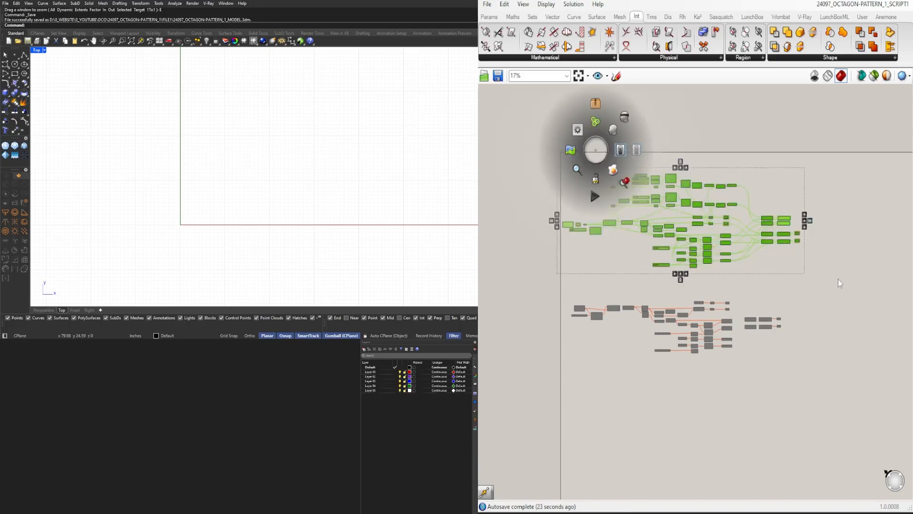
click(815, 242)
scroll(816, 243, up, 4)
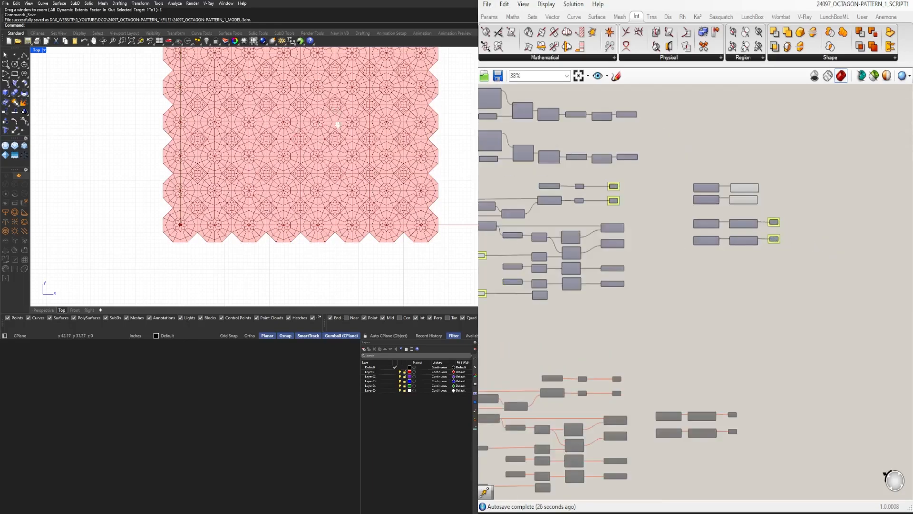
right_drag(338, 125, 295, 188)
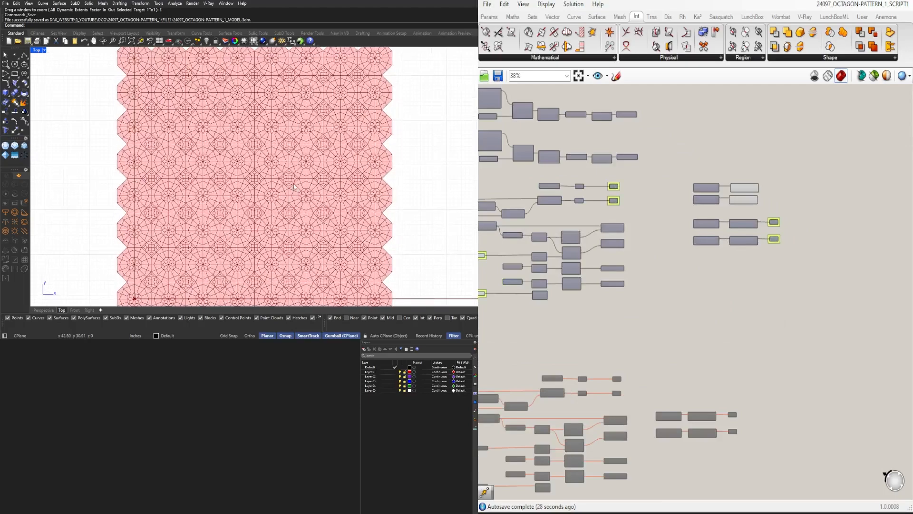
scroll(679, 317, down, 3)
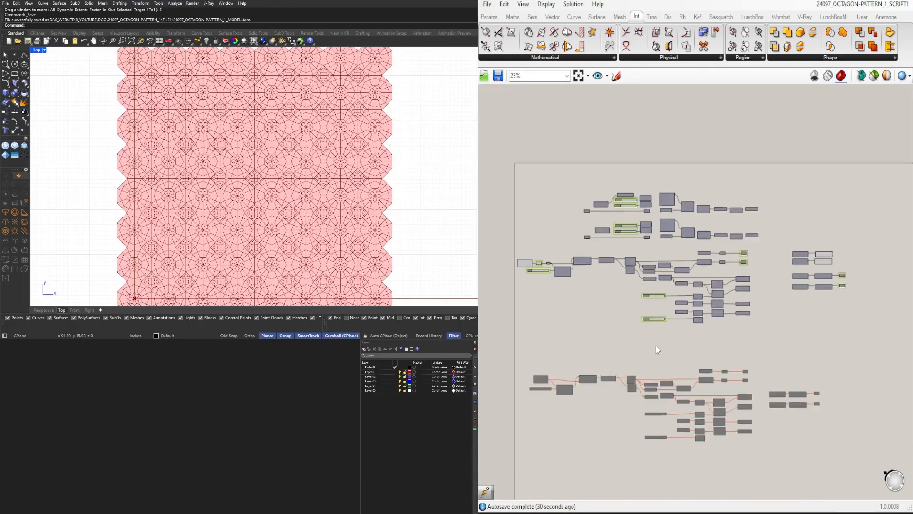
- Select the two final Move components of the detailed pattern in turn to identify the geometry they array
scroll(833, 421, up, 4)
mouse_move(838, 406)
mouse_down()
mouse_move(807, 319)
mouse_move(829, 336)
mouse_up()
right_drag(845, 237, 835, 417)
scroll(826, 251, up, 3)
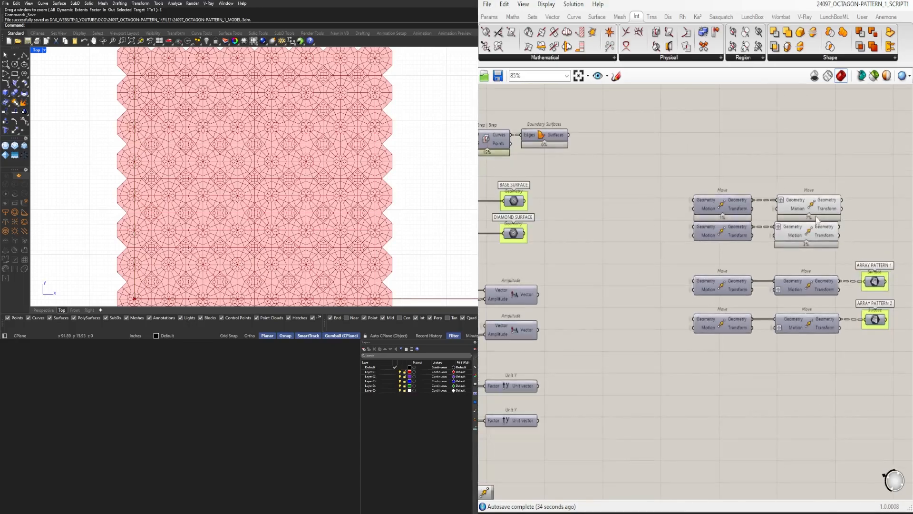
click(803, 212)
drag(807, 232, 807, 229)
click(806, 174)
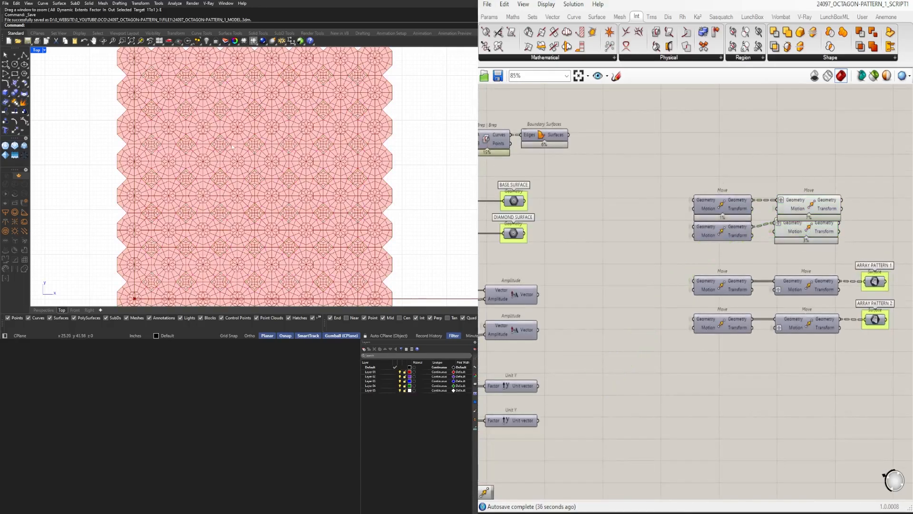
- Examine the subdivision lines of the detailed octagon and diamond pattern, up close and as a whole
scroll(232, 147, up, 4)
scroll(273, 149, up, 4)
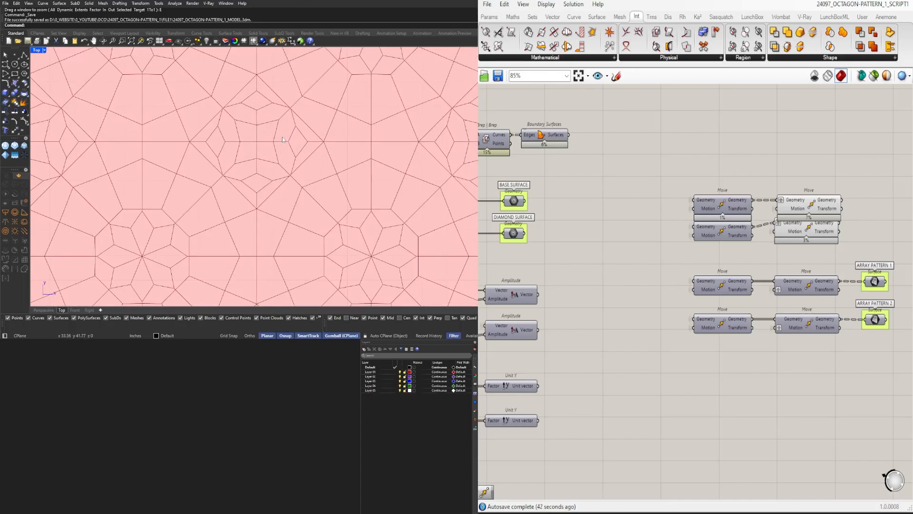
scroll(187, 169, down, 6)
scroll(597, 273, down, 3)
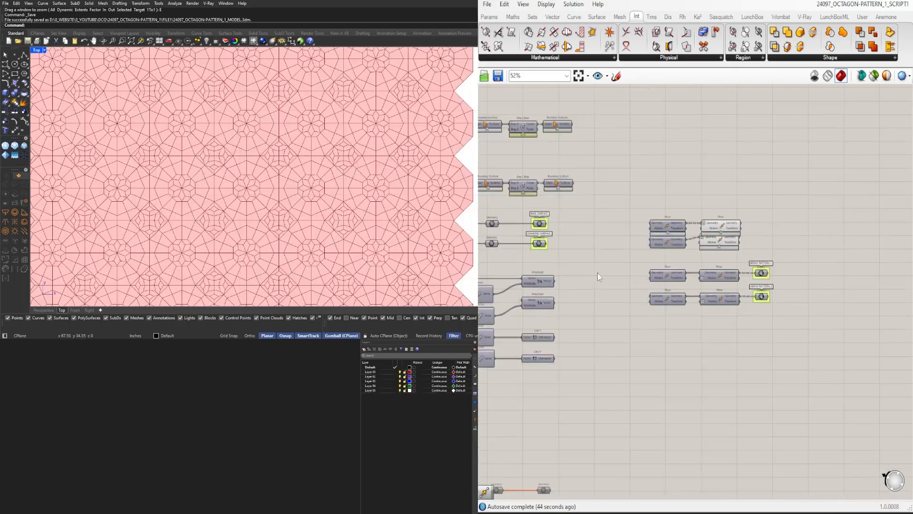
scroll(659, 202, up, 5)
scroll(284, 185, down, 4)
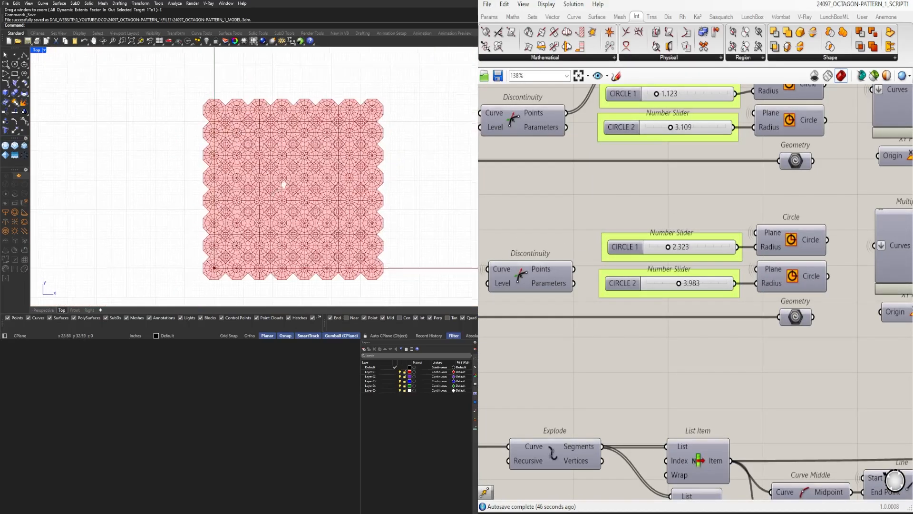
scroll(284, 184, up, 5)
scroll(682, 393, up, 5)
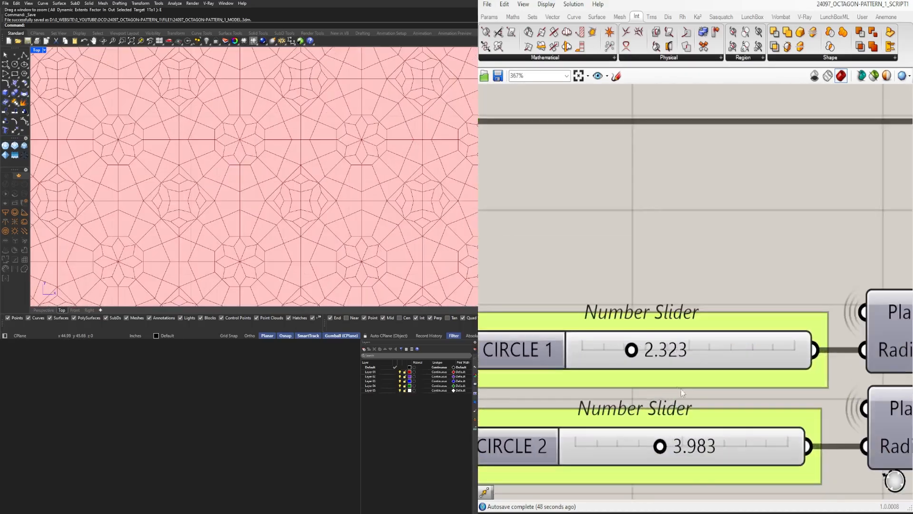
- Set the CIRCLE 1 slider of the lower circle pair to 1.393 and check the star-shaped pattern
scroll(682, 392, up, 3)
drag(622, 328, 586, 333)
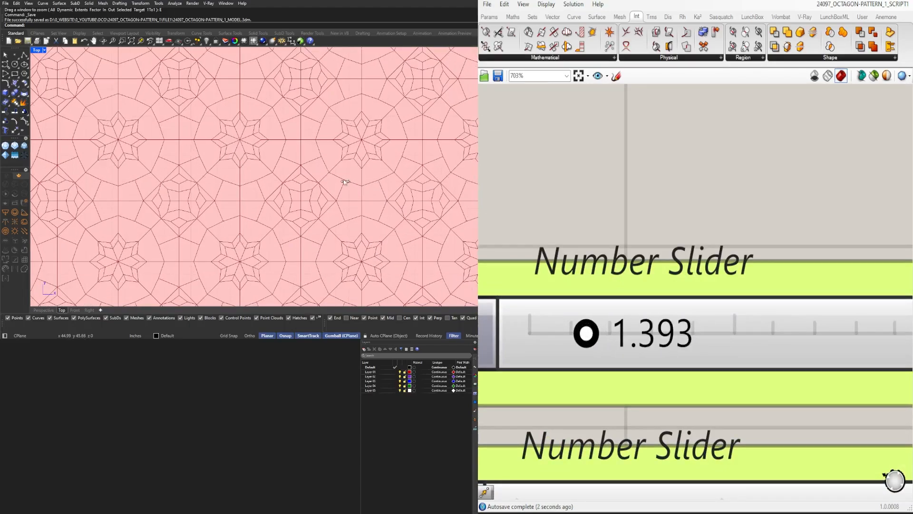
scroll(345, 181, down, 6)
scroll(691, 345, down, 4)
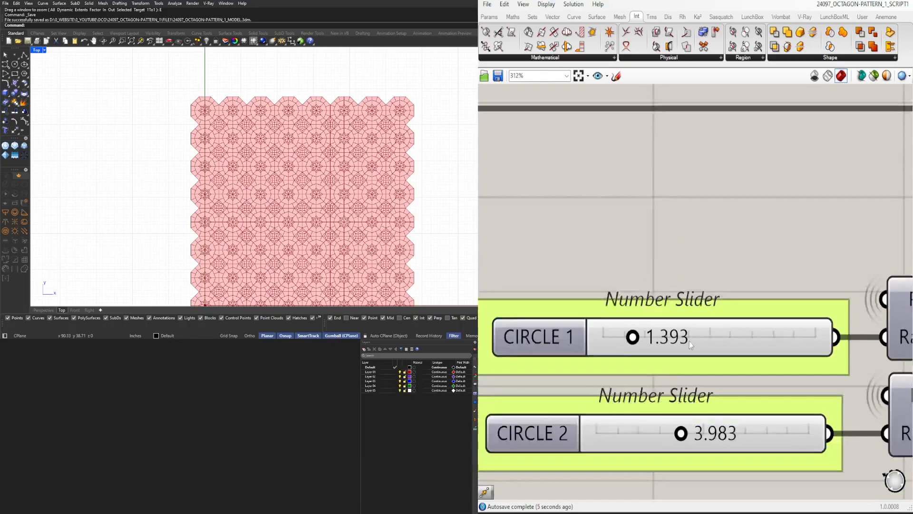
- Set the CIRCLE 2 slider of the lower circle pair to 3.669
scroll(691, 345, up, 4)
drag(617, 303, 622, 281)
drag(588, 209, 560, 132)
- Set the lower circle pair's CIRCLE 1 slider to 2.077 and its CIRCLE 2 slider to 4.490
scroll(555, 118, up, 5)
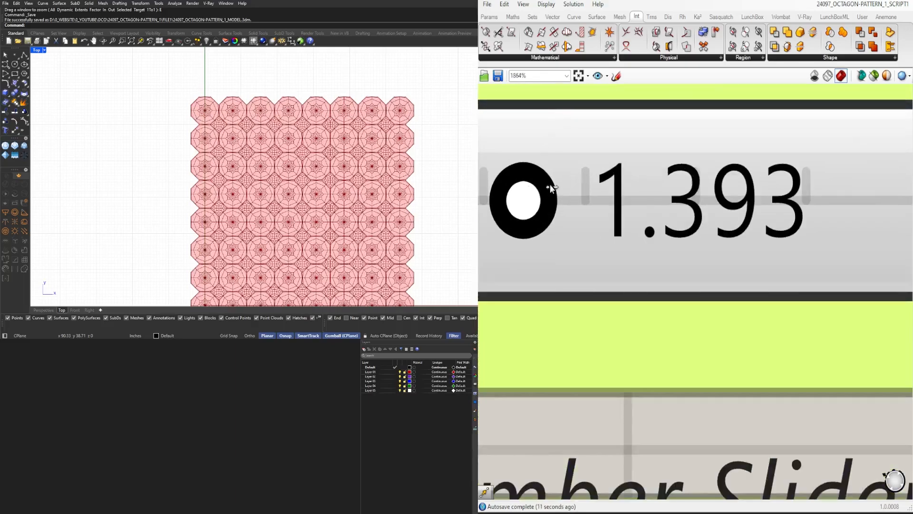
drag(518, 192, 609, 178)
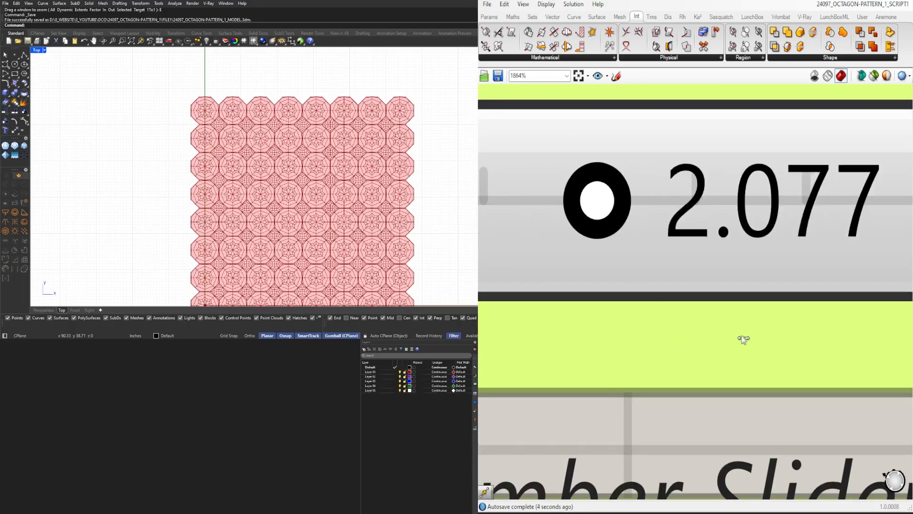
scroll(749, 361, down, 10)
scroll(644, 351, up, 3)
scroll(644, 351, up, 1)
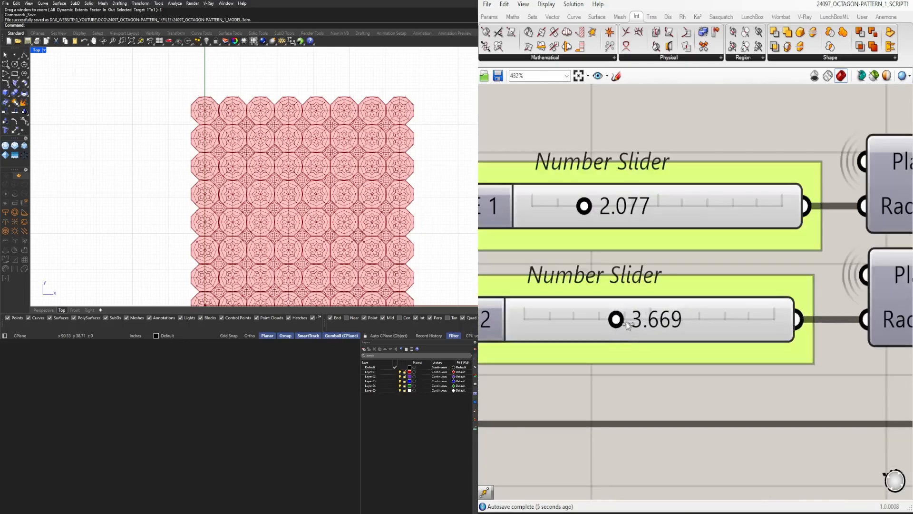
drag(616, 320, 631, 320)
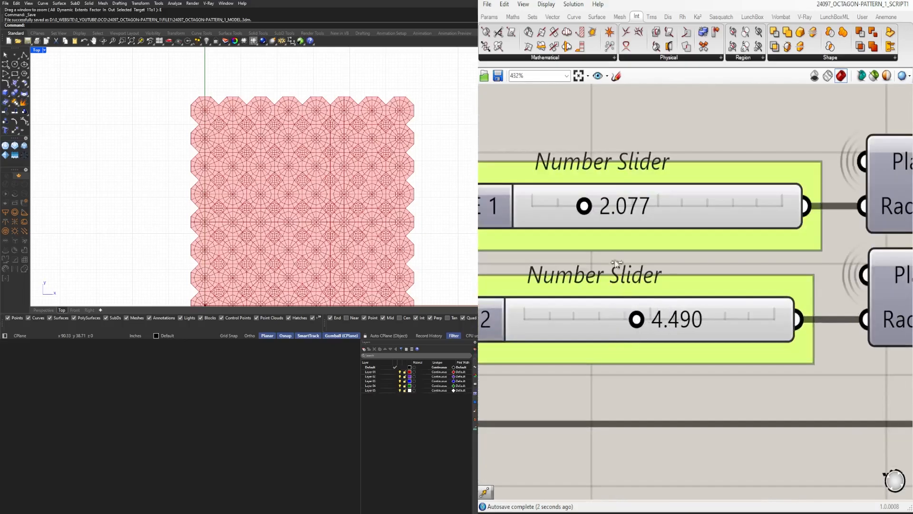
- Inspect the changed pattern and set the CIRCLE 1 slider of the upper circle pair to 2.823
scroll(612, 238, down, 8)
scroll(311, 149, up, 4)
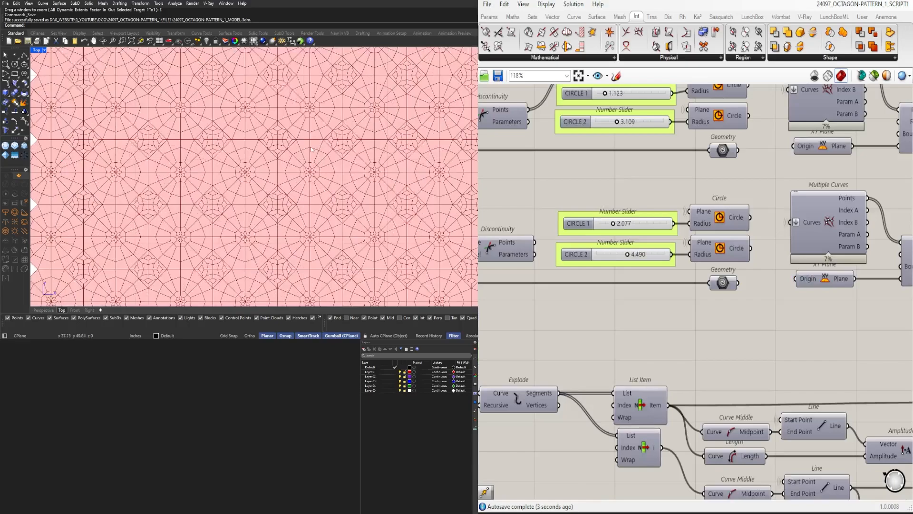
scroll(711, 213, down, 3)
scroll(587, 213, up, 10)
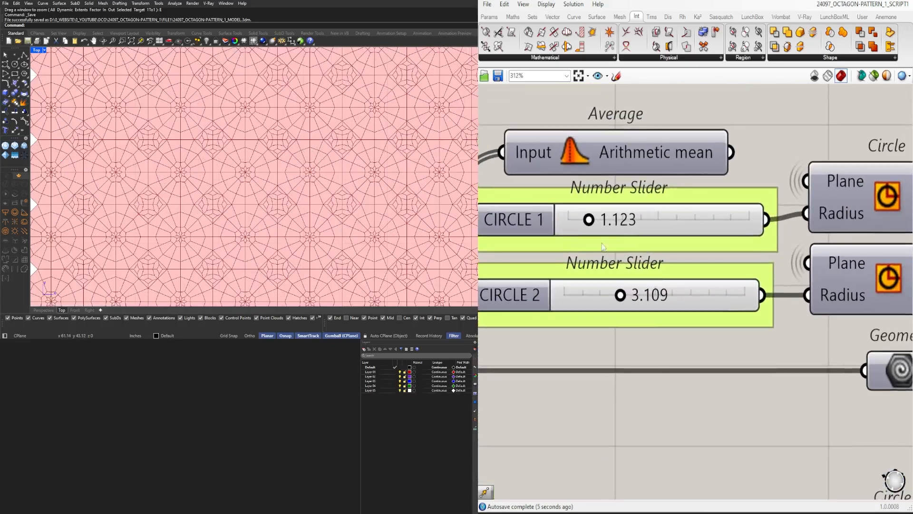
drag(621, 217, 661, 216)
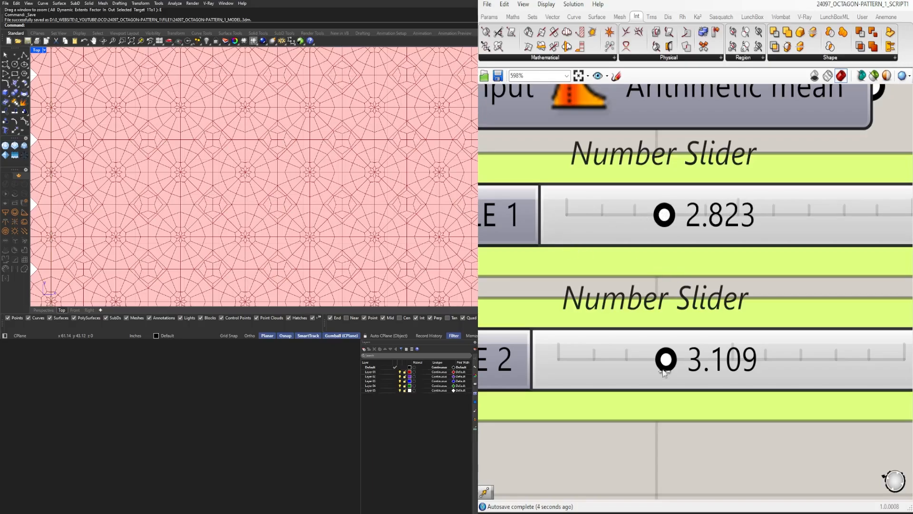
- Set the CIRCLE 2 slider of the upper circle pair to 2.938 and review the full pattern and script
drag(684, 364, 662, 362)
scroll(251, 196, down, 3)
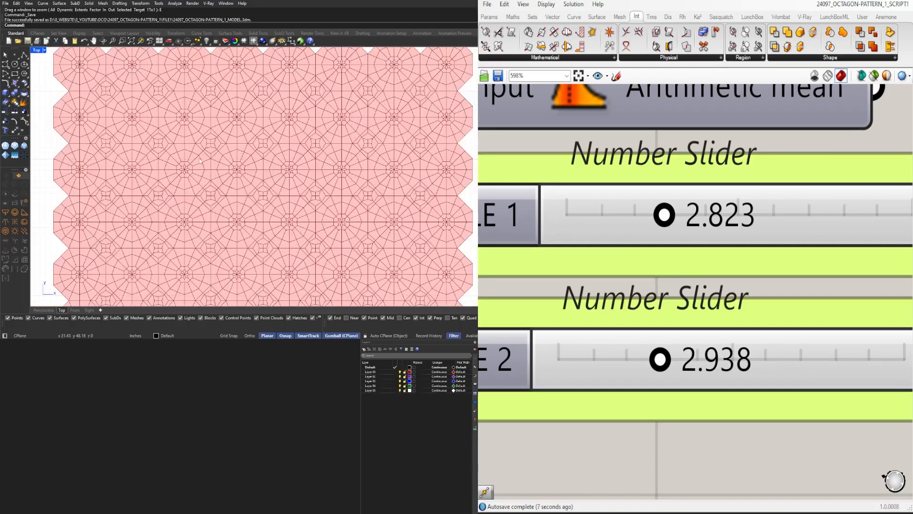
scroll(281, 123, down, 5)
scroll(322, 135, down, 3)
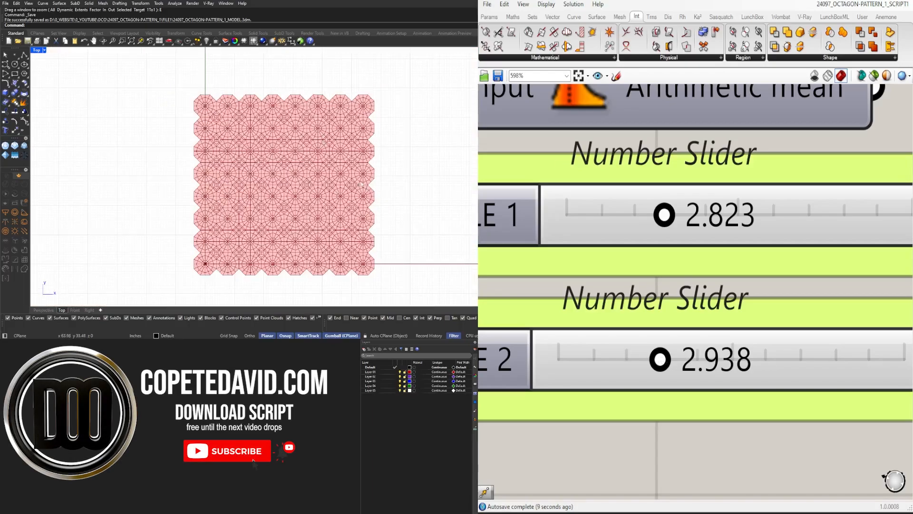
scroll(678, 246, down, 8)
scroll(678, 246, down, 3)
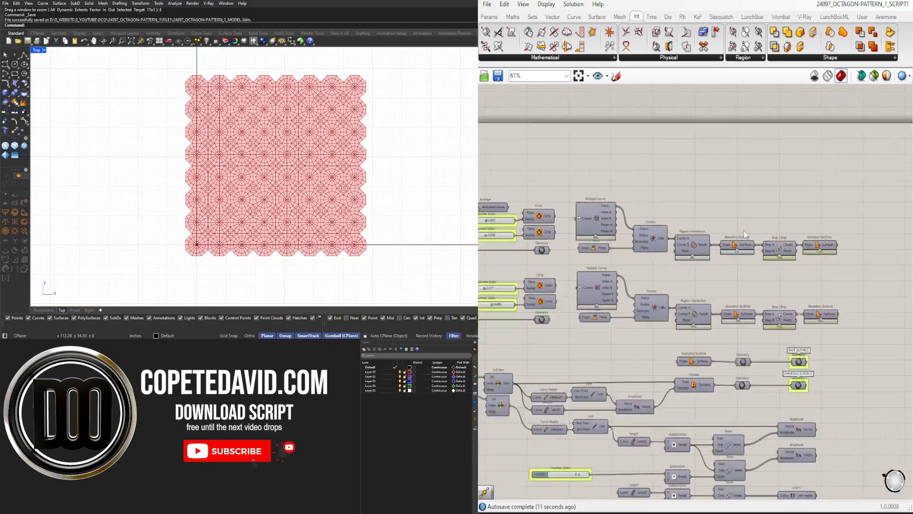
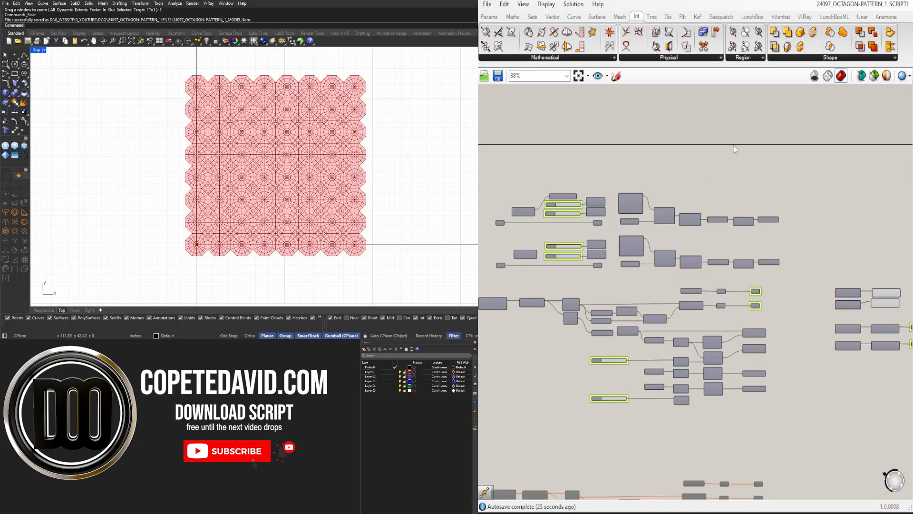
scroll(761, 171, down, 3)
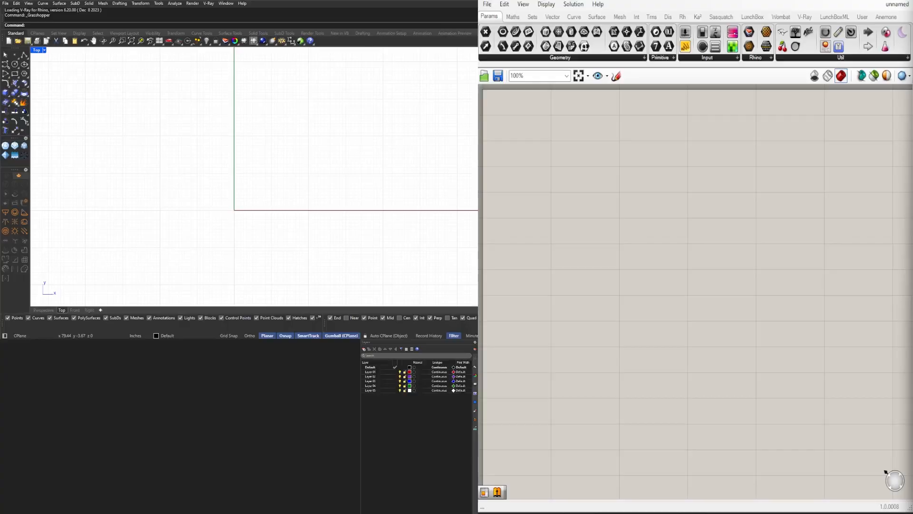
- In the empty definition, add Construct Point and Polygon components and connect the Point output to the Polygon's Plane
double_click(636, 266)
text(constr)
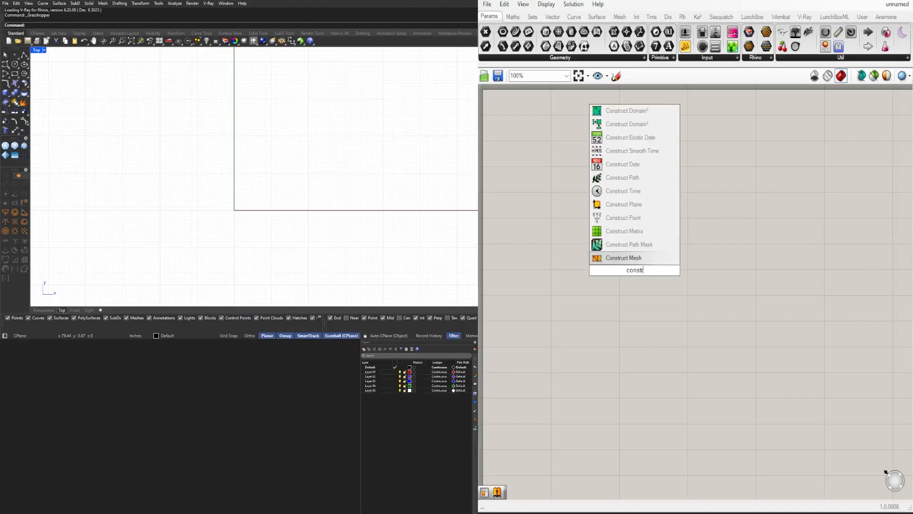
click(653, 232)
click(718, 244)
drag(635, 269, 714, 272)
double_click(718, 244)
text(poly)
click(709, 219)
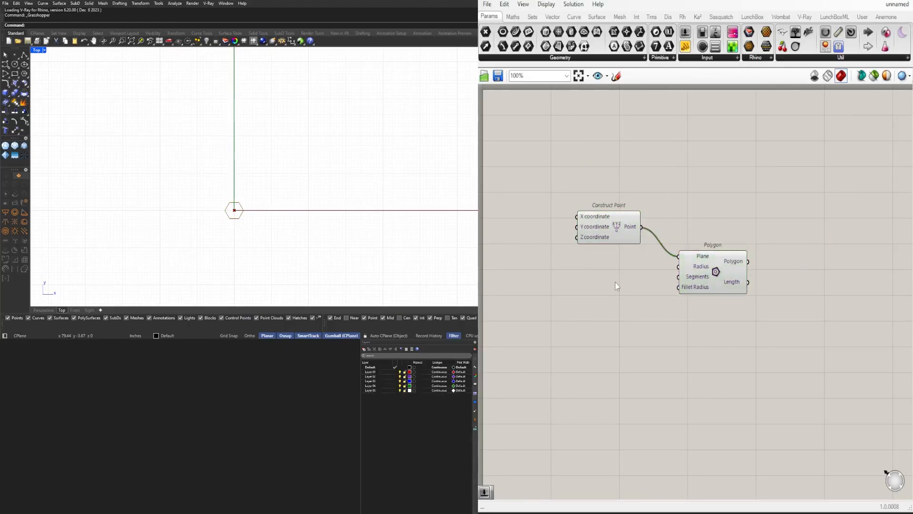
- Add a number slider with the value 8 and connect it to the Polygon's Segments input
double_click(615, 284)
text(8)
key(Return)
scroll(607, 281, up, 5)
drag(666, 287, 652, 280)
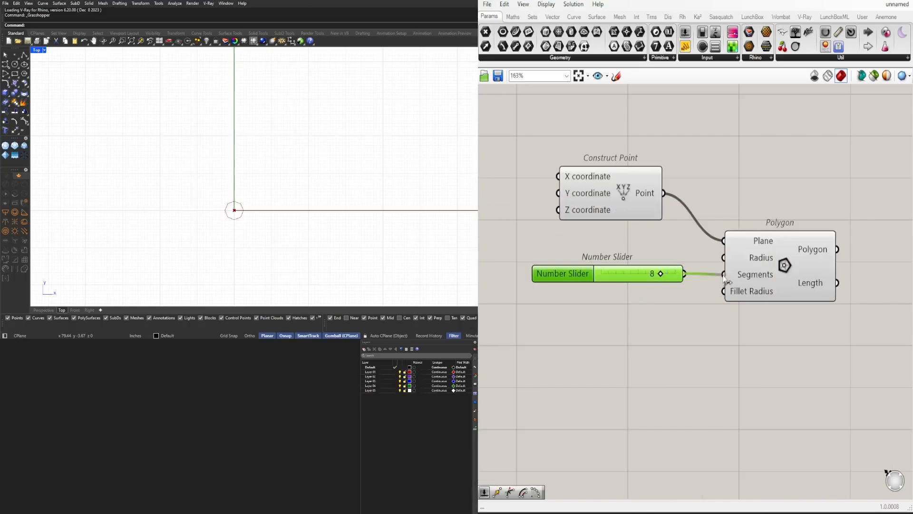
drag(779, 286, 801, 285)
click(840, 418)
- Add a Rotate component, feeding the Polygon output into its Geometry and the constructed Point into its Plane
scroll(842, 425, down, 3)
right_drag(842, 425, 723, 351)
text(rotat)
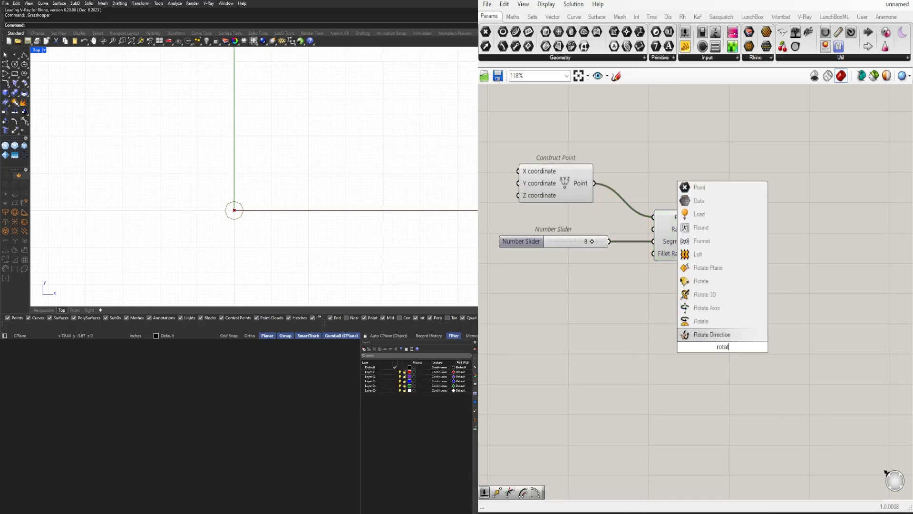
text(e)
key(Return)
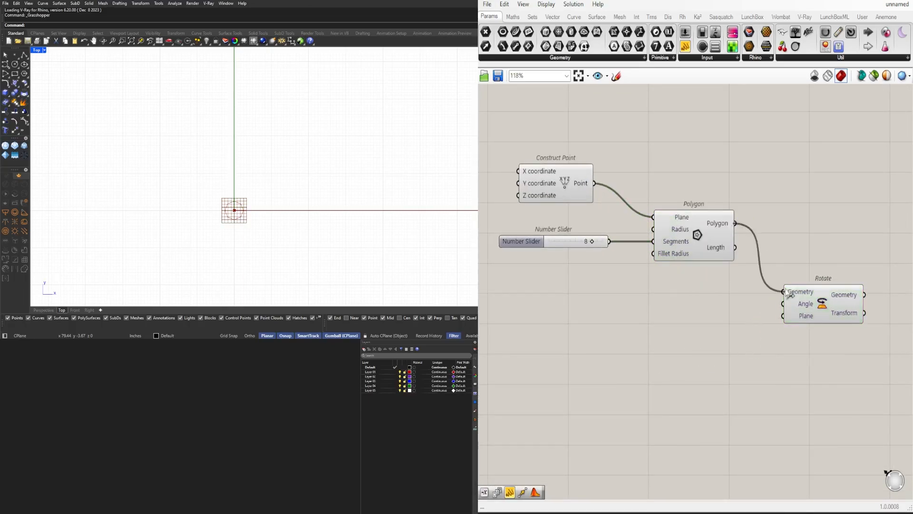
drag(788, 294, 792, 177)
click(607, 186)
drag(595, 183, 788, 204)
drag(809, 193, 833, 172)
click(588, 231)
- Add a panel containing 360 and a Division component above the Polygon component
right_drag(692, 164, 705, 206)
double_click(706, 206)
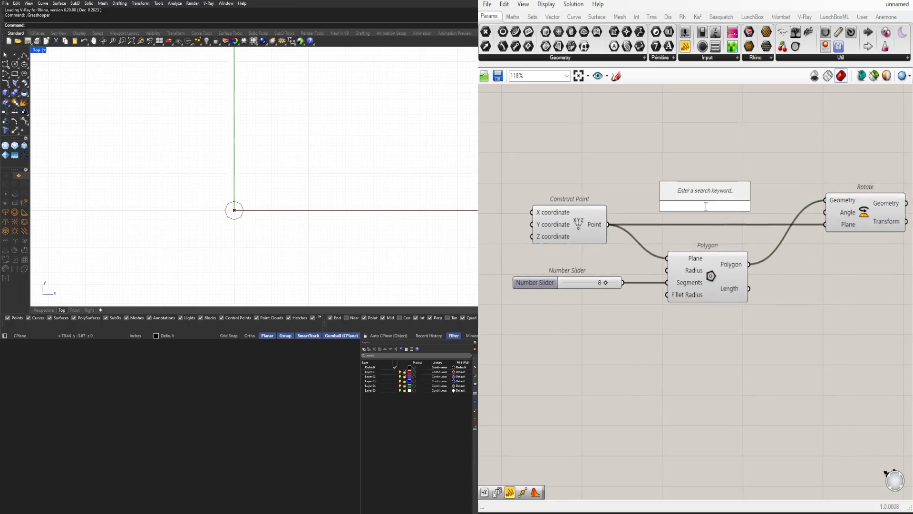
text("360)
key(Return)
scroll(740, 224, up, 3)
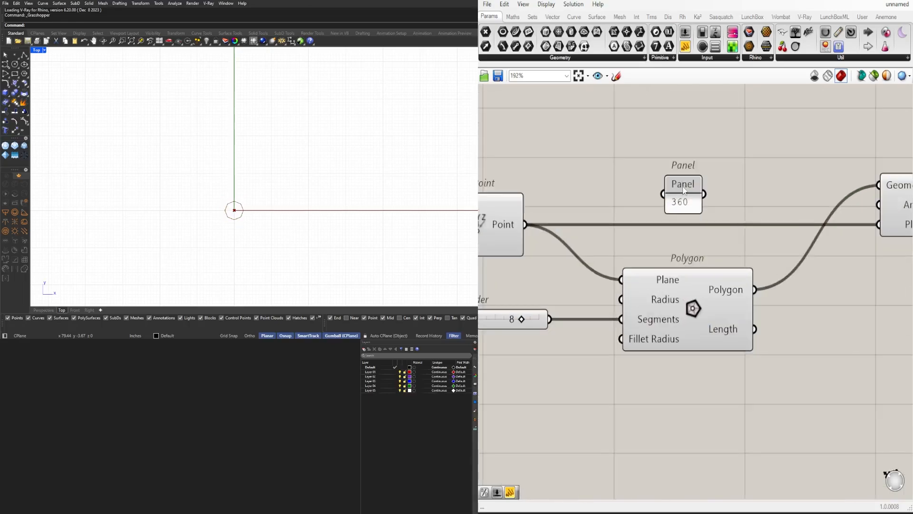
text(/)
key(Return)
drag(693, 167, 707, 170)
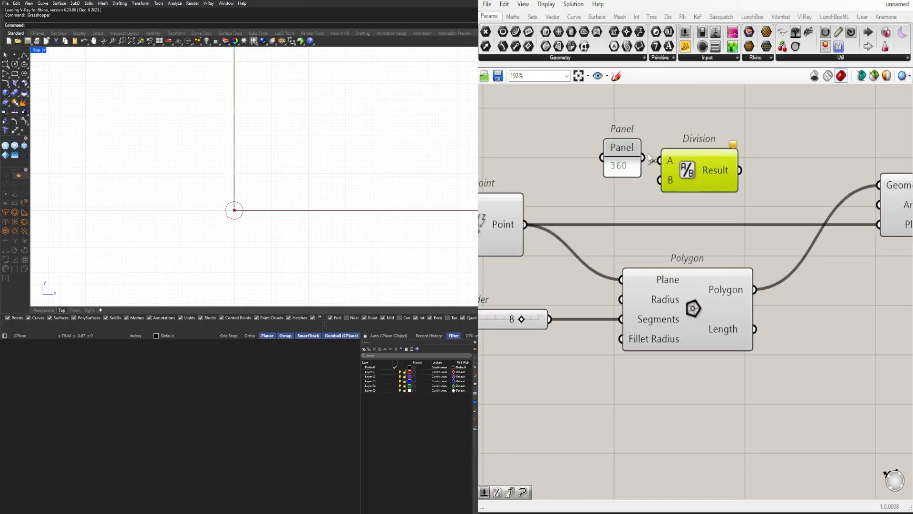
- Feed the 360 panel into Division A and the segments slider into B, with the wire into B hidden
right_click(676, 178)
right_click(663, 178)
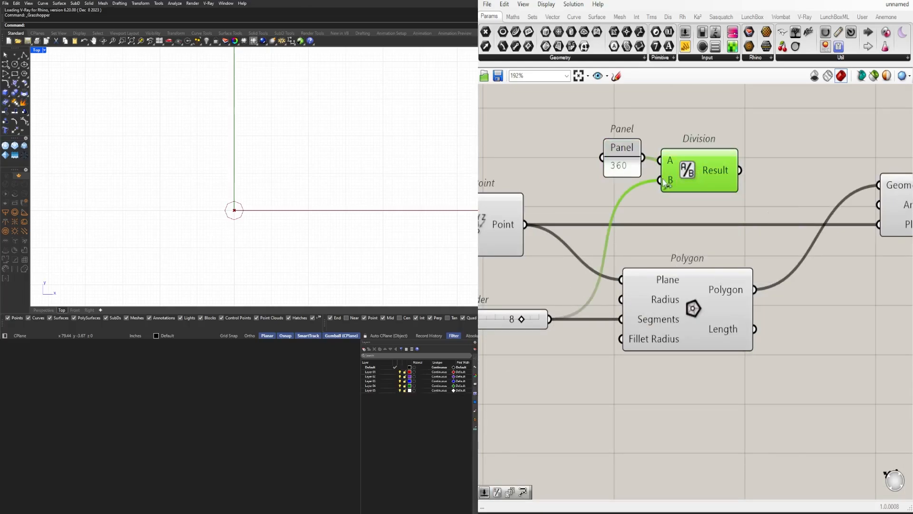
mouse_move(754, 211)
click(804, 232)
drag(687, 168, 684, 164)
right_drag(790, 163, 730, 171)
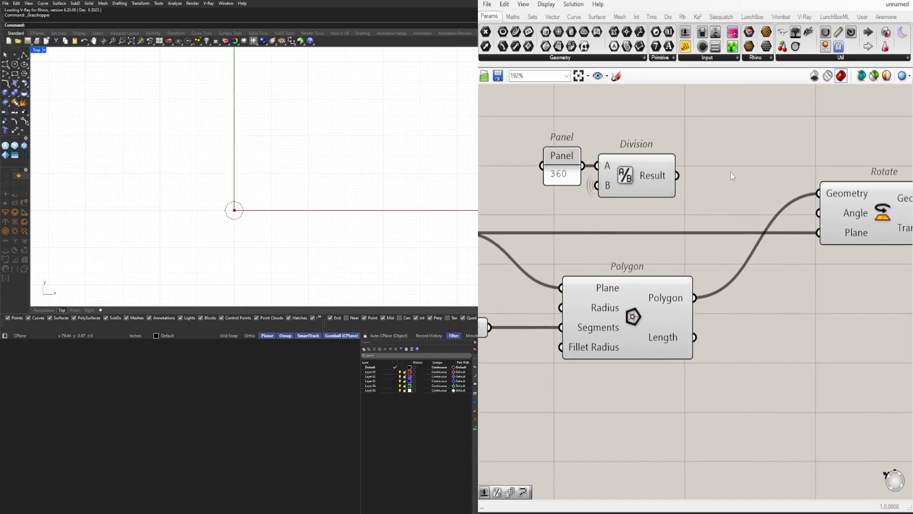
- Add a second Division component and connect the first Division's Result to its A input
double_click(730, 171)
text(/)
key(Return)
drag(678, 182, 690, 162)
drag(738, 174, 744, 188)
right_drag(800, 207, 747, 211)
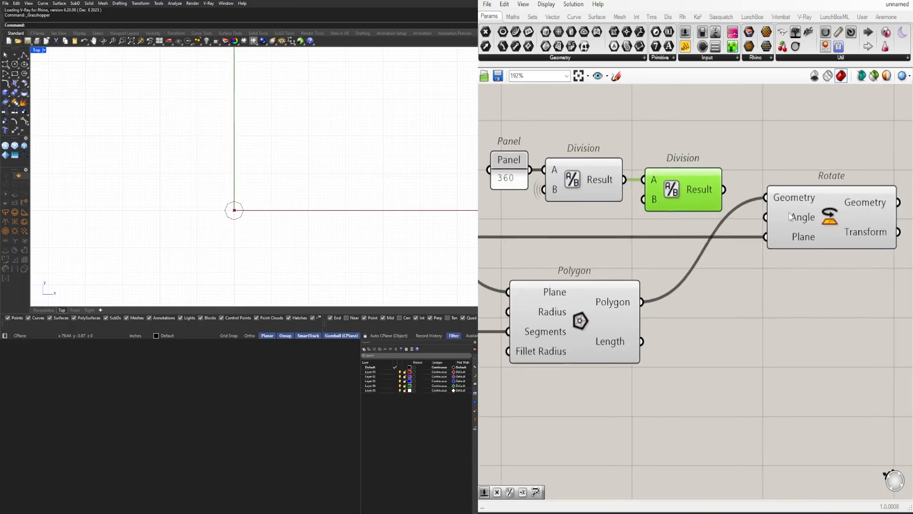
- Switch the Rotate component's Angle input to degrees and feed it the second Division's Result
right_click(789, 212)
click(809, 299)
right_drag(675, 136, 694, 156)
drag(695, 157, 537, 218)
right_drag(536, 218, 708, 227)
drag(866, 217, 828, 230)
click(800, 177)
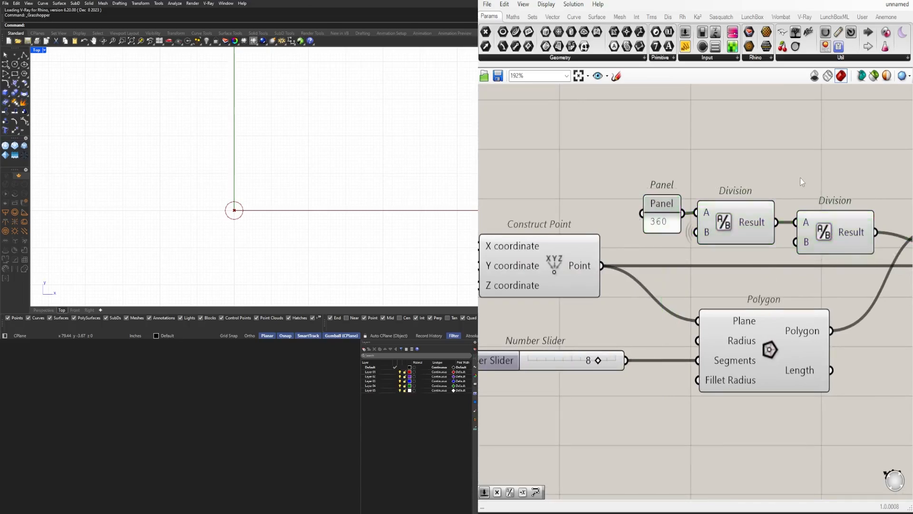
- Turn off the preview of the unrotated Polygon component
scroll(800, 178, down, 3)
right_drag(800, 178, 722, 192)
click(856, 232)
click(763, 373)
click(693, 287)
middle_click(693, 287)
click(720, 252)
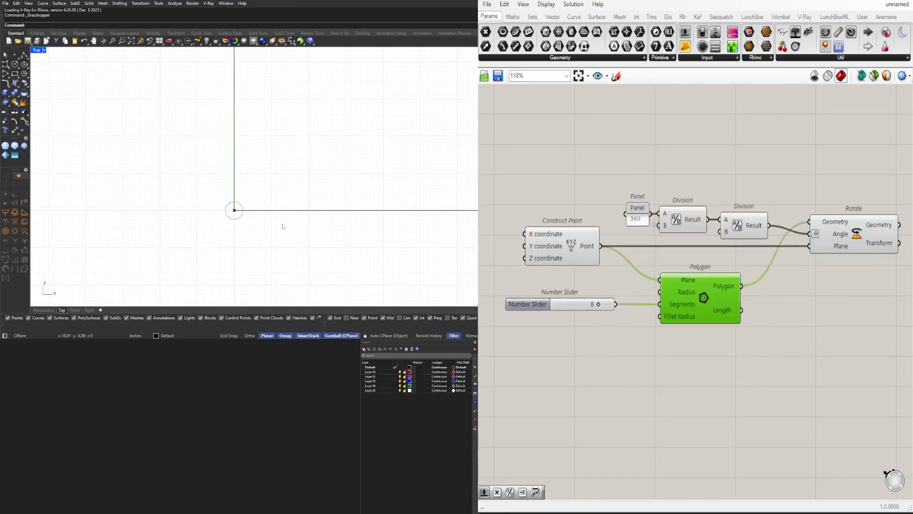
scroll(238, 215, up, 8)
click(856, 301)
- Add an Explode component and connect the Rotate component's Geometry output to its Curve input
right_drag(856, 302, 673, 344)
scroll(785, 347, down, 3)
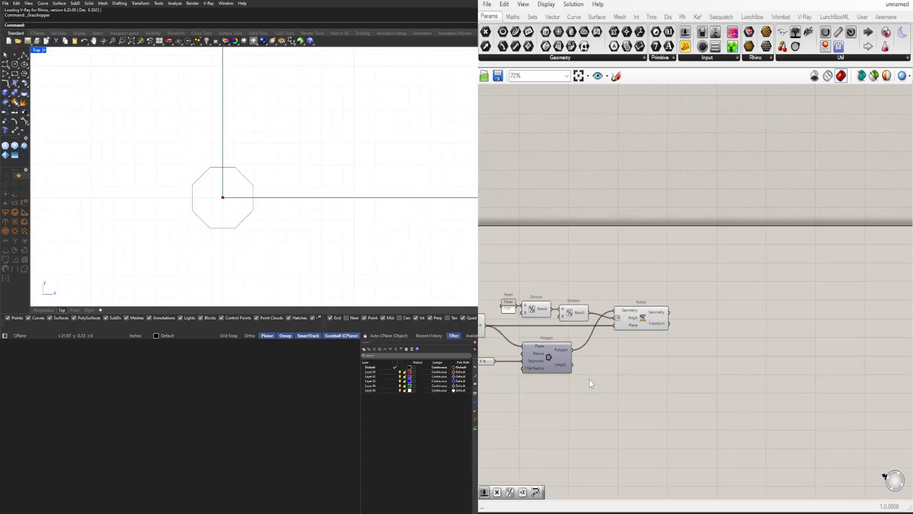
text(expl)
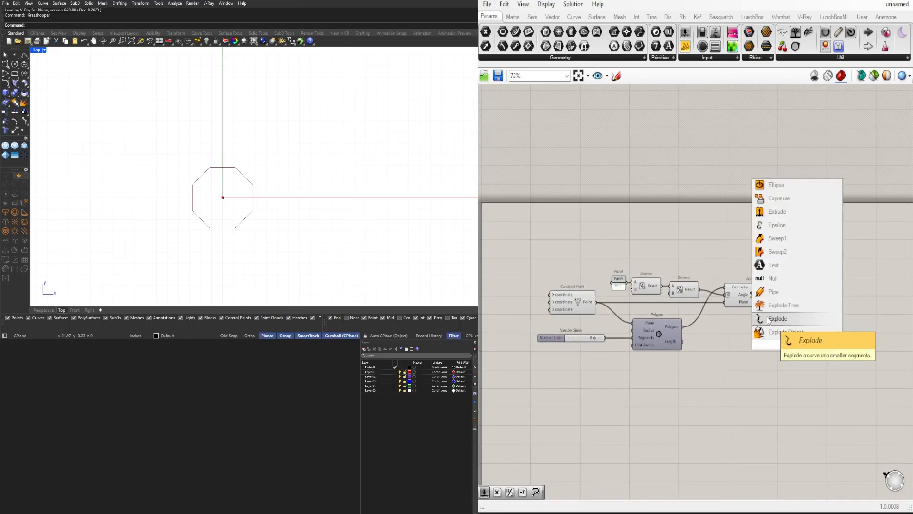
click(769, 318)
scroll(787, 286, up, 2)
drag(776, 291, 767, 361)
drag(790, 369, 828, 320)
right_drag(828, 329, 729, 320)
drag(744, 313, 728, 287)
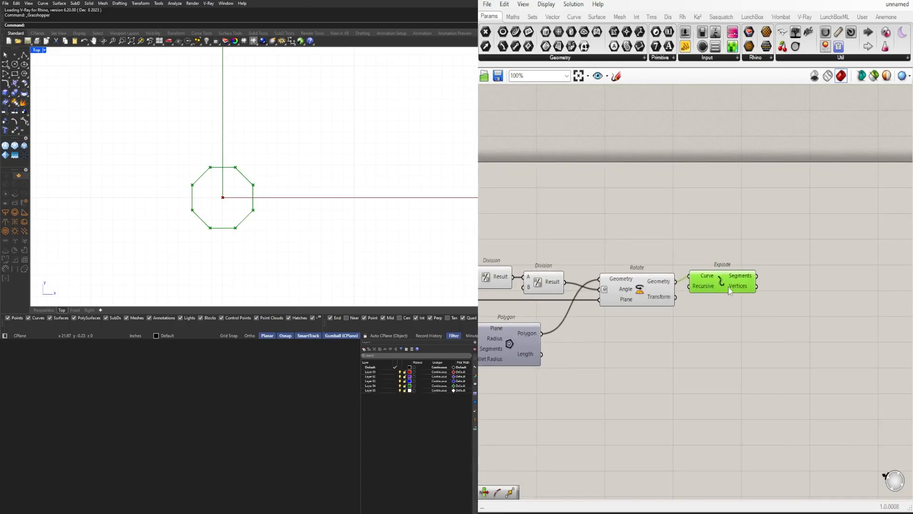
- Add a List Item component and connect the Explode component's Segments output to its List input
text(list)
click(859, 296)
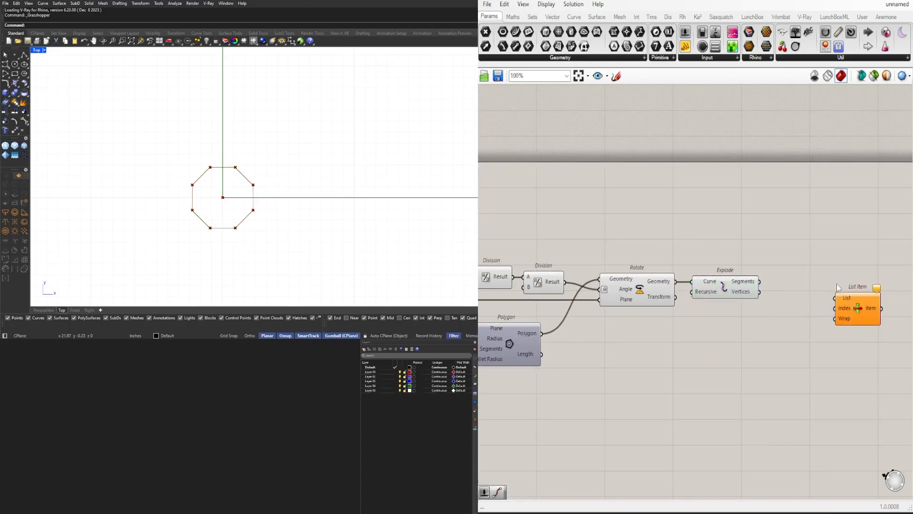
scroll(856, 297, up, 4)
right_drag(851, 296, 792, 300)
scroll(632, 267, down, 2)
drag(614, 271, 715, 293)
drag(739, 323, 717, 300)
scroll(704, 307, down, 2)
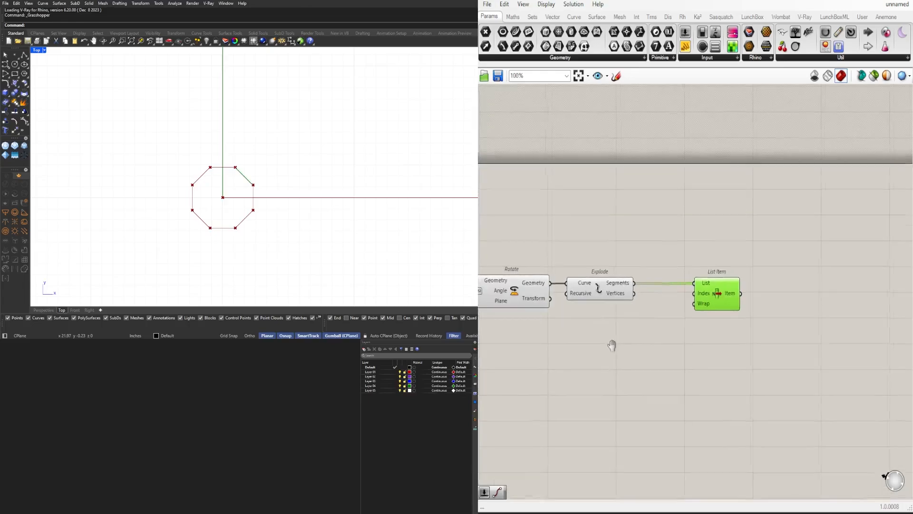
- Add a Boundary Surfaces component above Explode and feed the rotated octagon into its Edges input
right_drag(612, 345, 834, 350)
click(736, 296)
right_drag(815, 255, 743, 267)
double_click(726, 256)
text(surf)
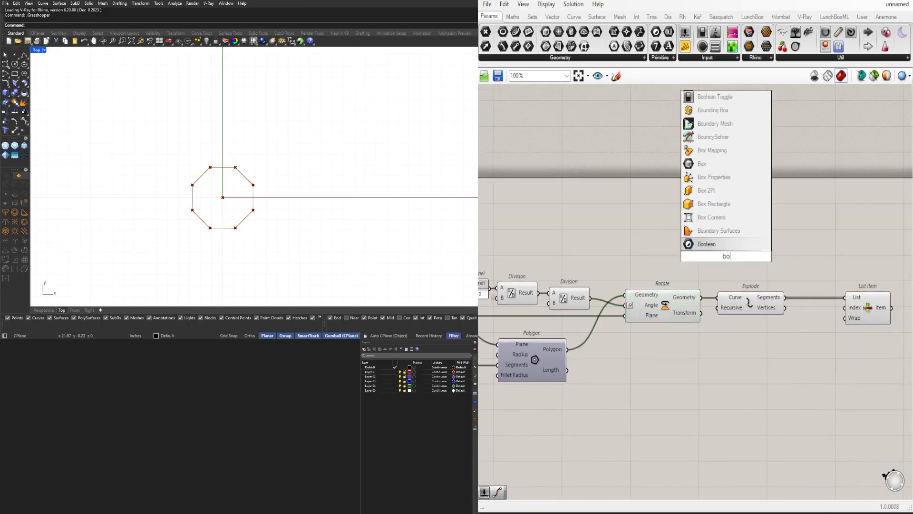
click(722, 231)
scroll(709, 286, up, 2)
click(736, 244)
drag(697, 301, 771, 267)
- Add a Curve Middle component and connect the List Item output to its Curve input
scroll(747, 304, down, 3)
click(725, 342)
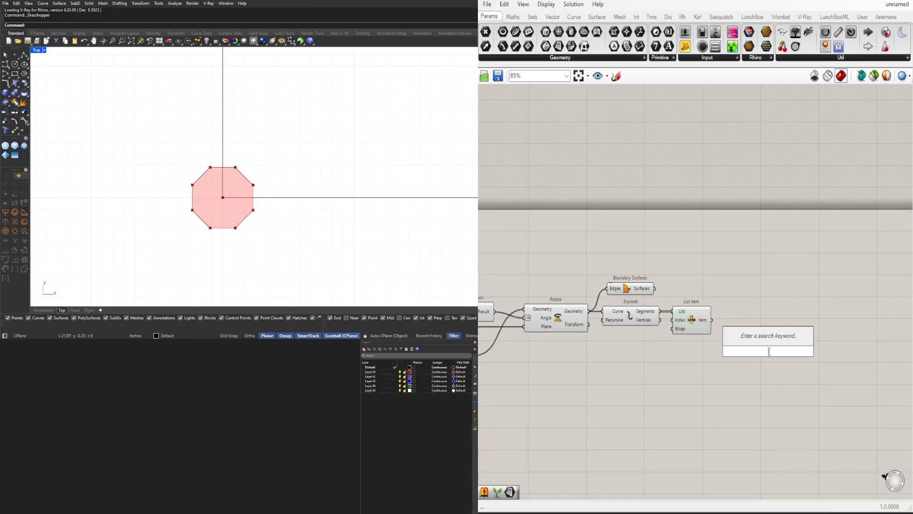
text(mid)
click(766, 338)
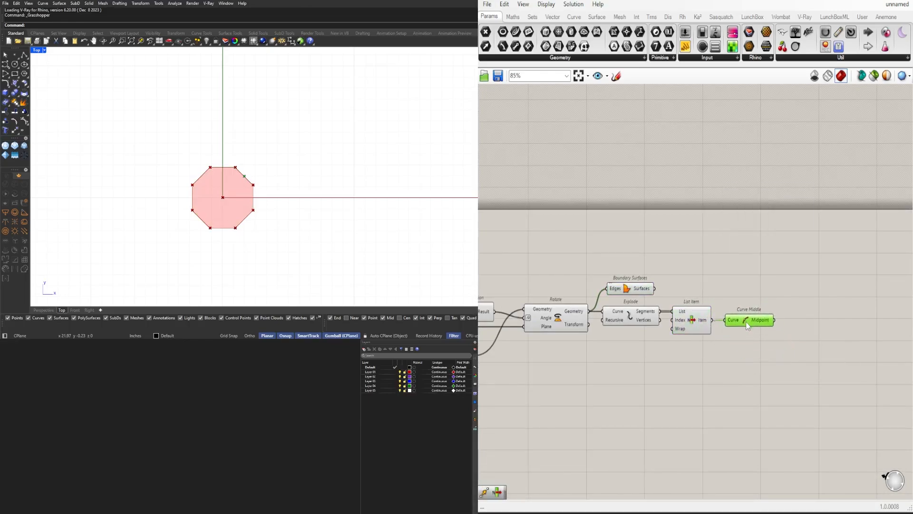
text(lin)
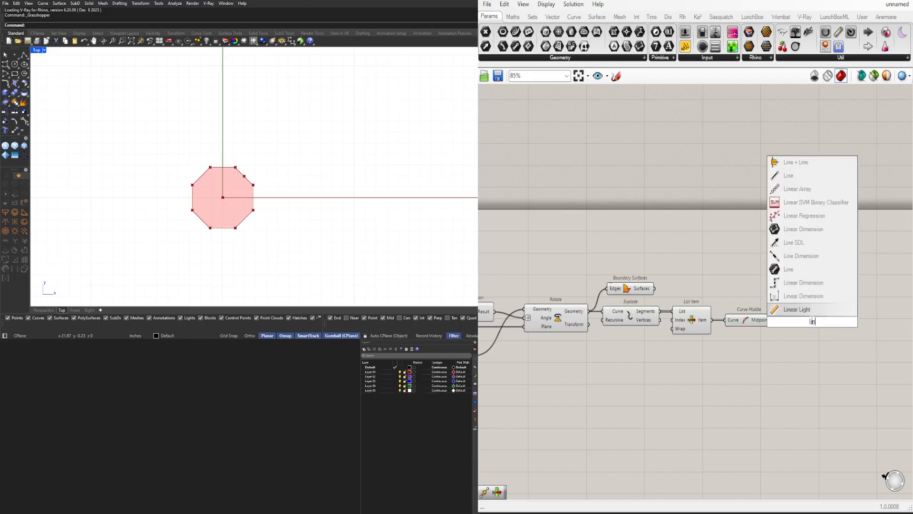
click(788, 270)
click(811, 320)
key(Delete)
- Add a two-point Line component and connect the Curve Middle's Midpoint to its End Point
double_click(810, 320)
text(li)
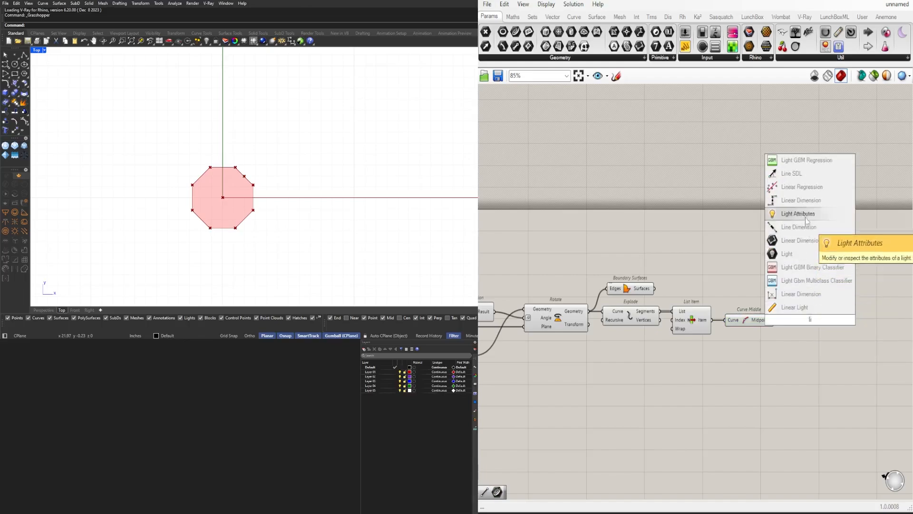
text(n)
click(796, 294)
scroll(790, 305, up, 3)
drag(801, 324, 795, 304)
mouse_move(765, 329)
mouse_down()
mouse_move(782, 324)
mouse_move(778, 316)
mouse_up()
drag(790, 305, 813, 301)
- Connect the Construct Point output to the Line component's Start Point
scroll(789, 296, down, 4)
right_drag(635, 325, 699, 318)
click(651, 311)
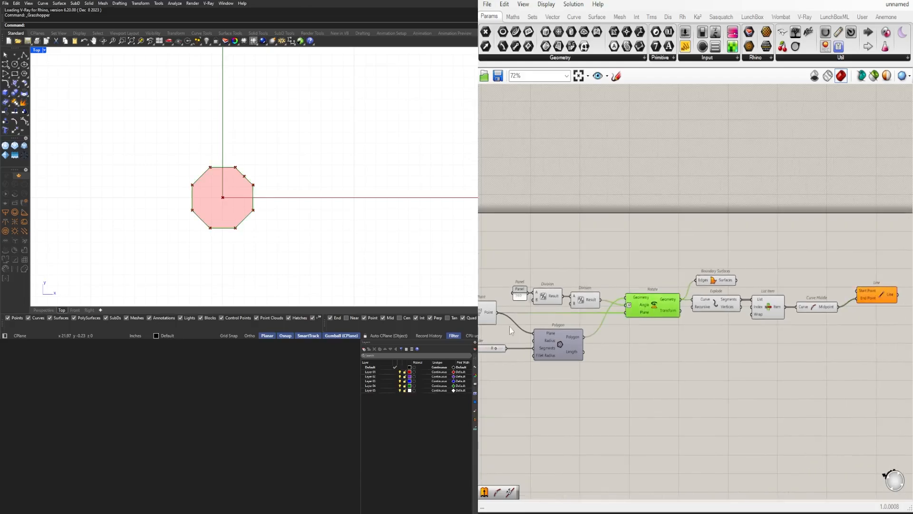
drag(498, 314, 847, 279)
click(849, 285)
right_drag(845, 284, 658, 307)
scroll(657, 308, up, 4)
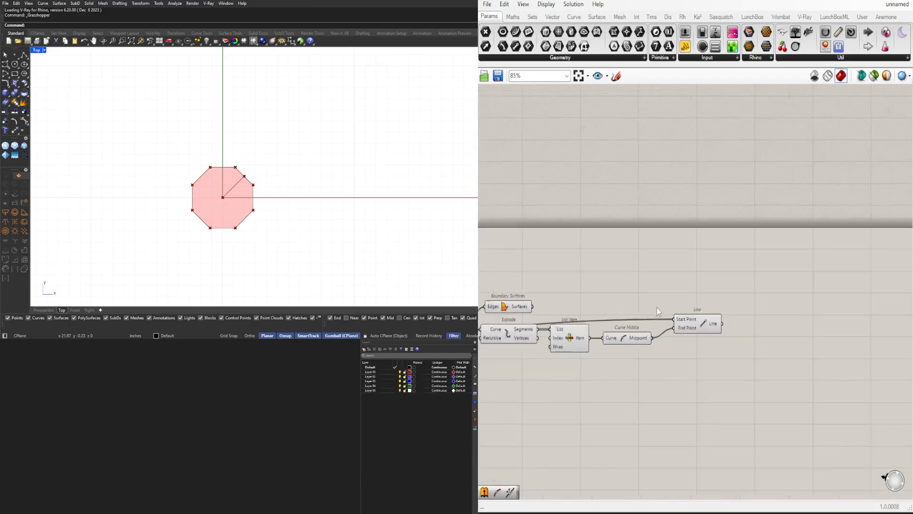
- Hide the wire running into the Line component's Start Point
right_click(693, 343)
mouse_move(761, 336)
click(839, 357)
click(698, 344)
drag(700, 345, 696, 344)
- Add an Extrude component with the List Item output as its Base, and shift Curve Middle and Line down
right_drag(766, 319, 834, 307)
double_click(692, 312)
text(ext)
click(692, 300)
scroll(692, 311, down, 1)
scroll(690, 320, down, 1)
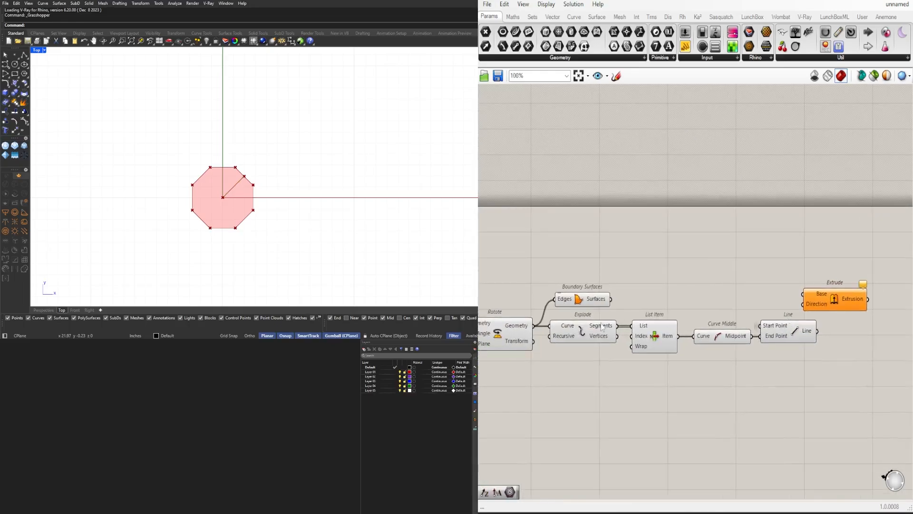
drag(712, 330, 802, 295)
drag(804, 378, 727, 337)
drag(723, 338, 723, 353)
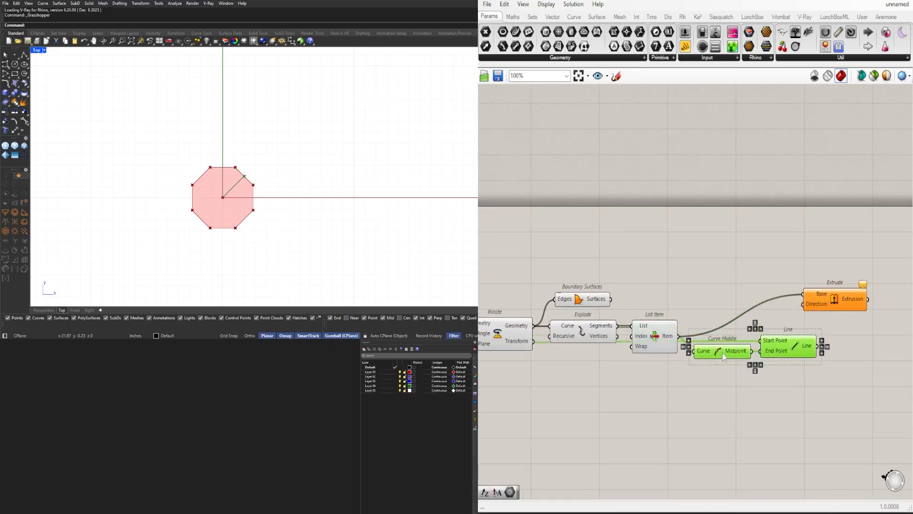
- Add an Amplitude component and connect the Line output to its Vector input
right_drag(863, 377, 786, 370)
double_click(786, 370)
text(ampl)
click(756, 359)
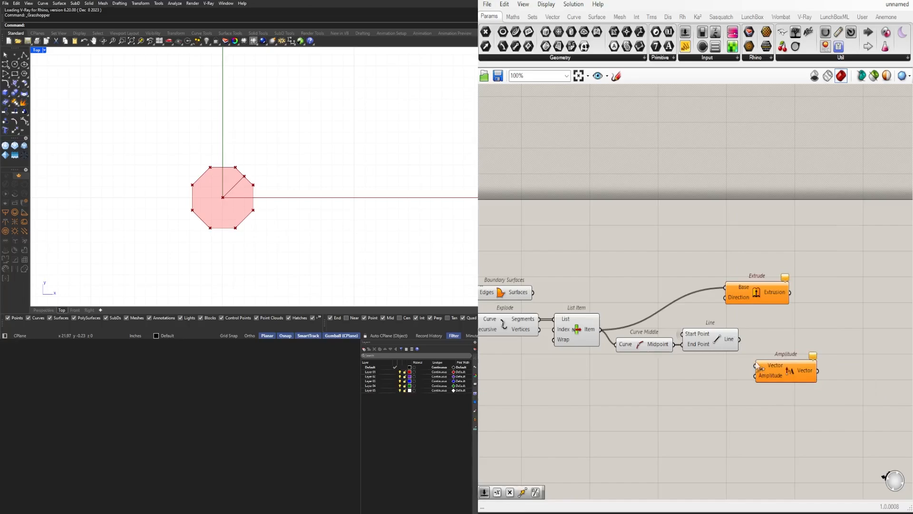
drag(778, 368, 781, 342)
- Add a curve Length component fed by the List Item output and use its Length as the Amplitude value
double_click(671, 377)
text(leng)
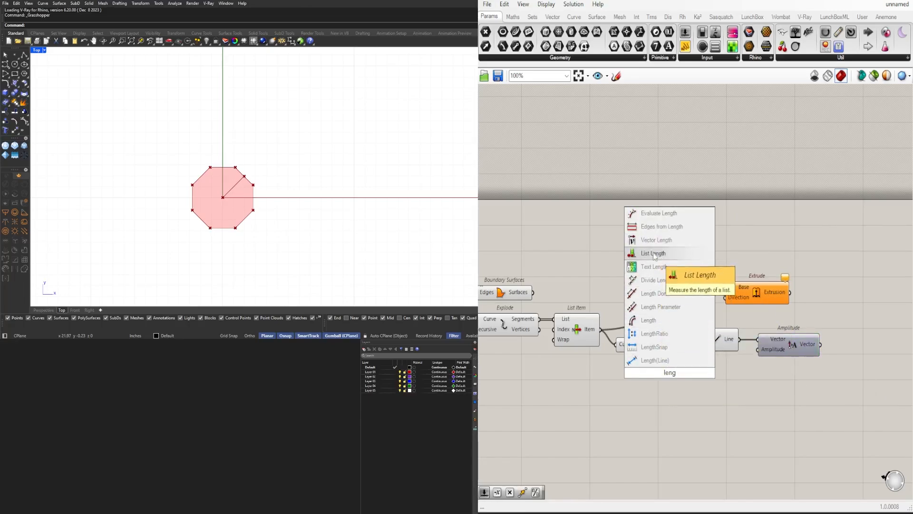
click(657, 320)
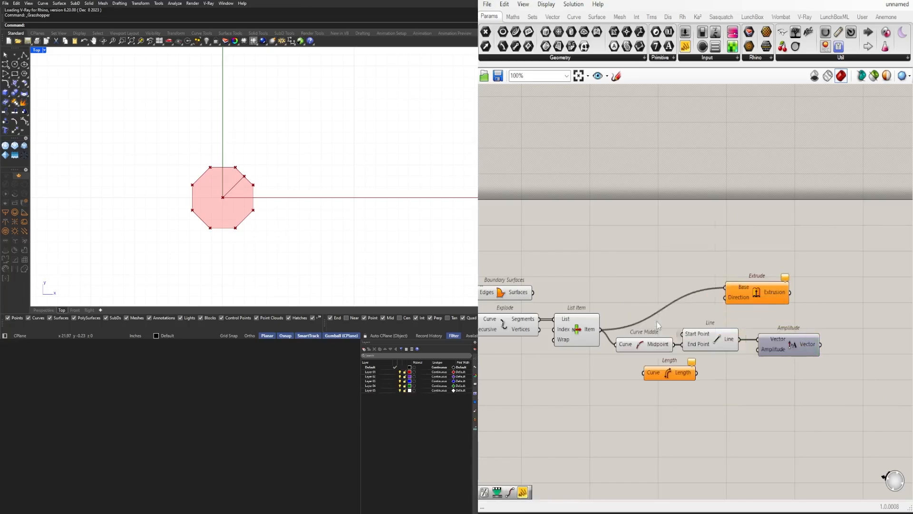
drag(650, 370, 645, 366)
drag(668, 365, 669, 365)
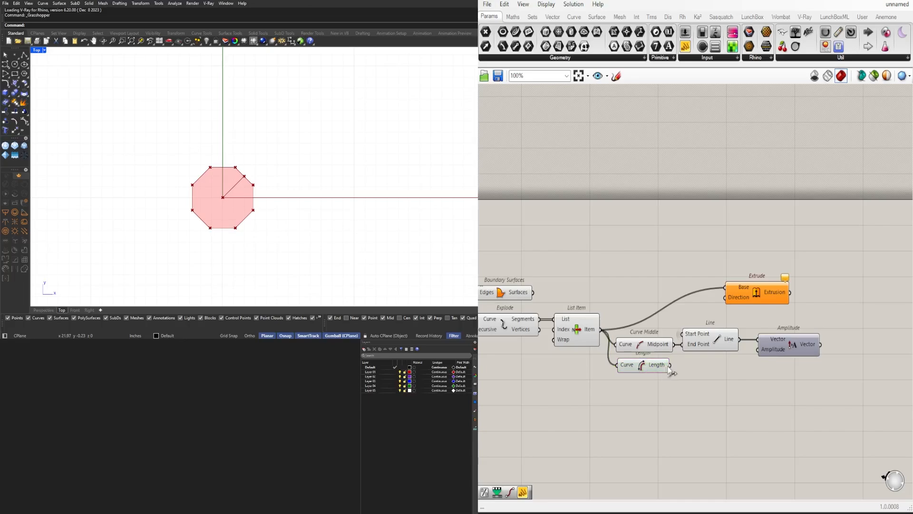
- Connect the Amplitude's Vector to the Extrude Direction and tidy the layout of these components
drag(782, 351, 779, 364)
drag(837, 337, 817, 360)
drag(737, 361, 660, 339)
drag(712, 339, 726, 347)
click(814, 309)
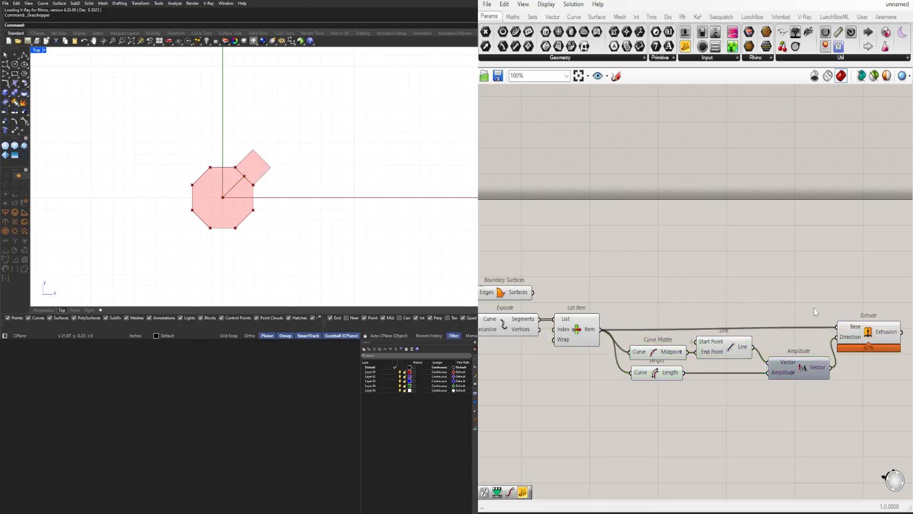
right_drag(816, 309, 743, 311)
click(812, 334)
scroll(789, 336, up, 3)
scroll(789, 339, down, 4)
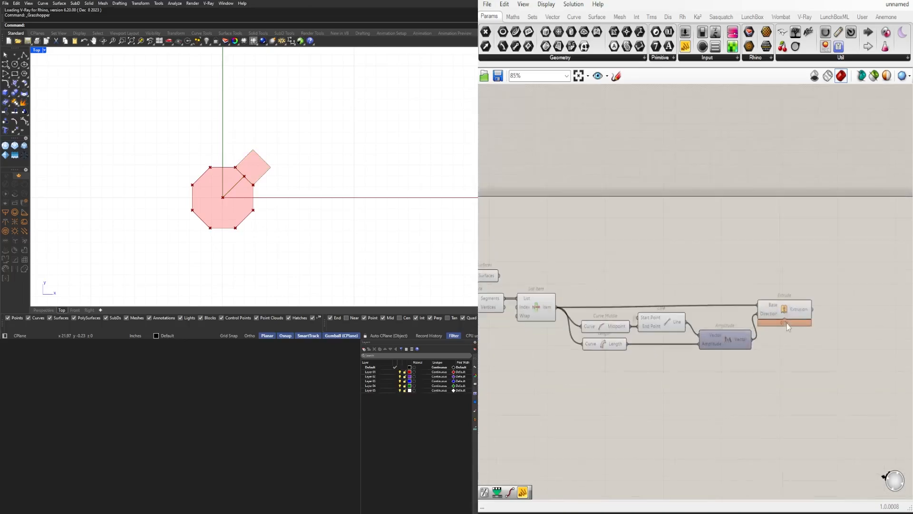
- Add a number slider with the value 10 and connect it to the Polygon's Radius input
right_drag(566, 330, 721, 325)
scroll(721, 326, down, 1)
right_drag(554, 360, 687, 371)
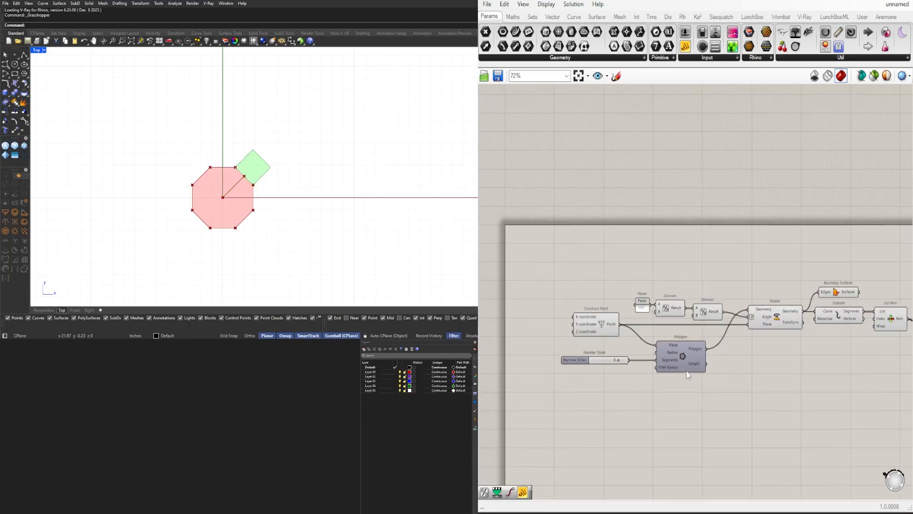
scroll(590, 355, up, 5)
scroll(735, 350, down, 2)
right_drag(735, 350, 680, 324)
double_click(574, 374)
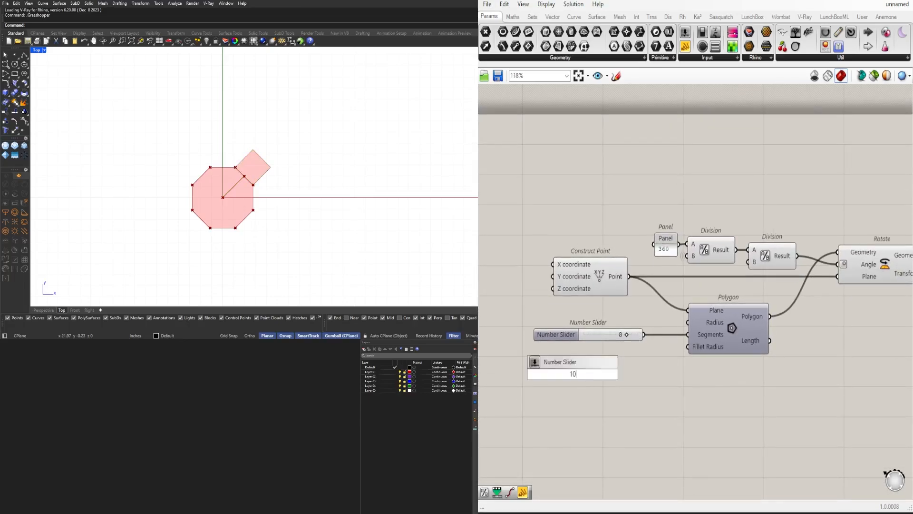
text(10)
key(Return)
drag(555, 375, 564, 313)
scroll(606, 316, up, 4)
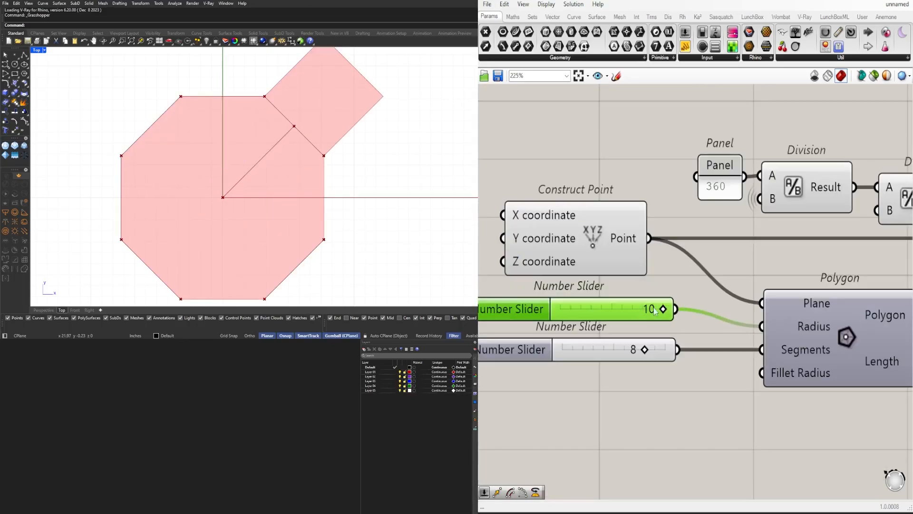
- Set the Polygon's radius slider to 5 and check the resized octagon and square in the viewport
drag(652, 309, 612, 310)
scroll(244, 224, down, 8)
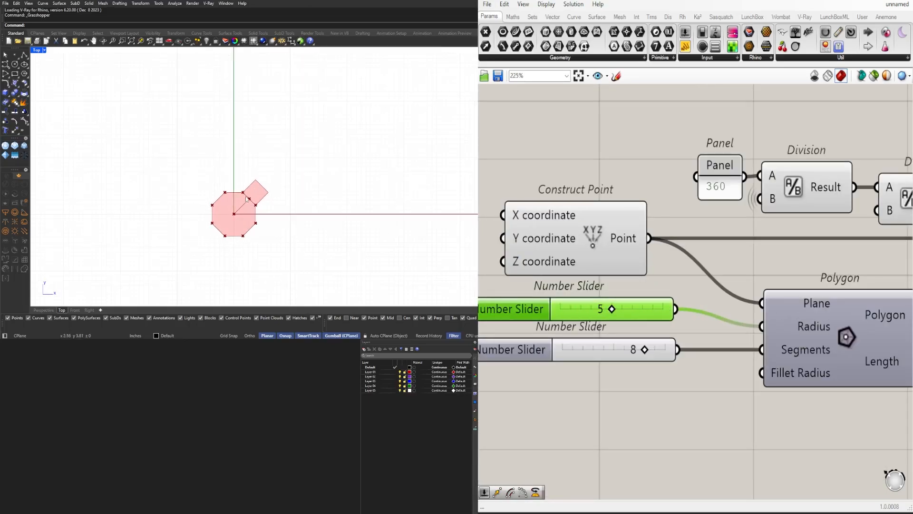
scroll(238, 210, up, 6)
scroll(732, 278, down, 8)
- Turn off the previews of Rotate, Explode, List Item, Curve Middle, Line and Length, leaving Boundary Surfaces and Extrude shown
right_drag(890, 302, 714, 277)
drag(847, 293, 632, 191)
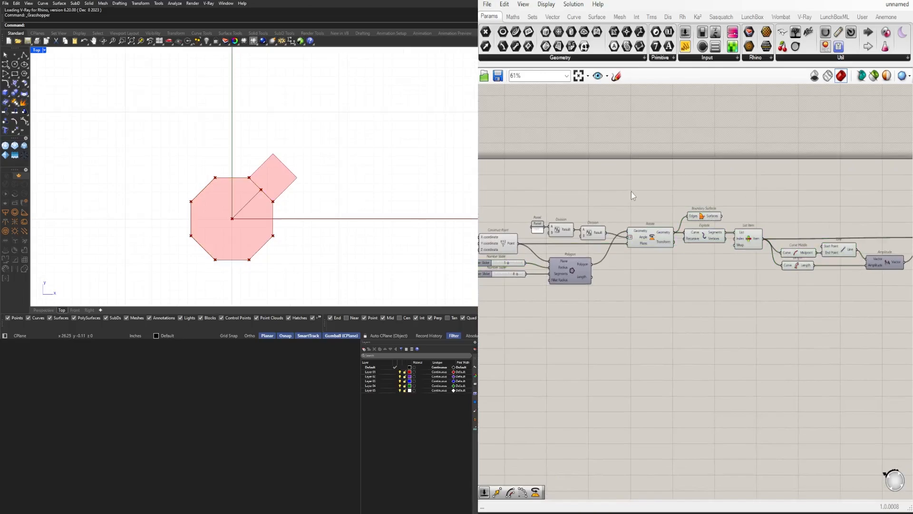
drag(863, 300, 552, 228)
middle_click(589, 217)
click(620, 248)
click(767, 214)
right_drag(767, 213, 588, 217)
drag(735, 221, 789, 272)
click(788, 273)
right_drag(580, 290, 688, 280)
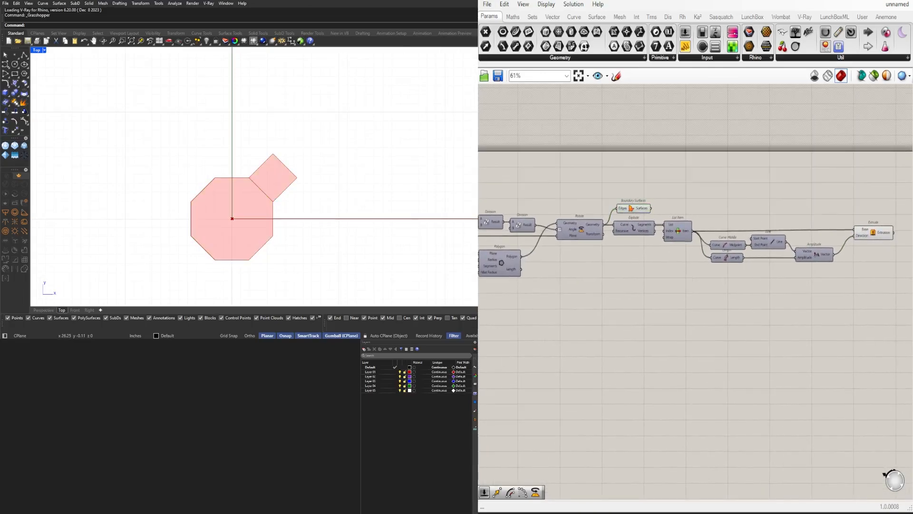
- Turn the preview of the List Item component back on to show the selected octagon edge
middle_click(678, 231)
click(711, 245)
scroll(684, 234, up, 2)
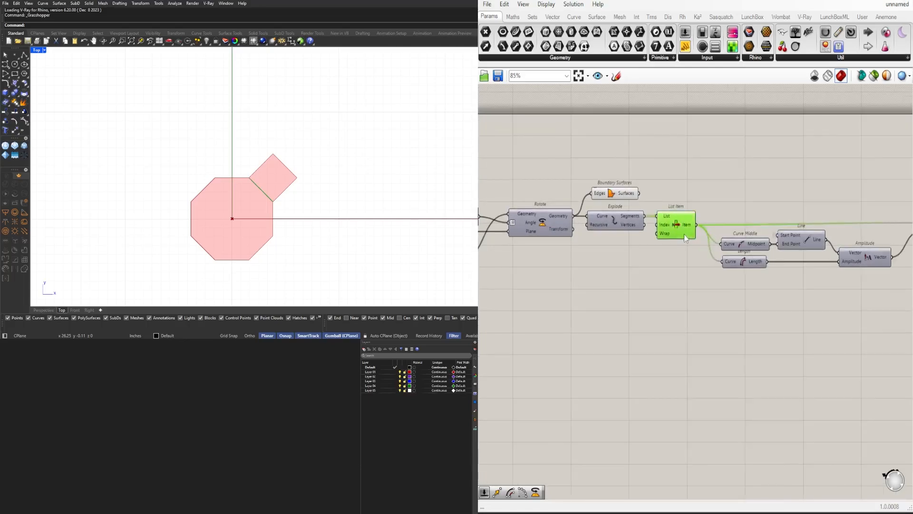
- Duplicate the List Item component and change the copy's Index so it selects the octagon's right vertical edge
alt+drag(684, 234, 686, 263)
scroll(681, 265, up, 7)
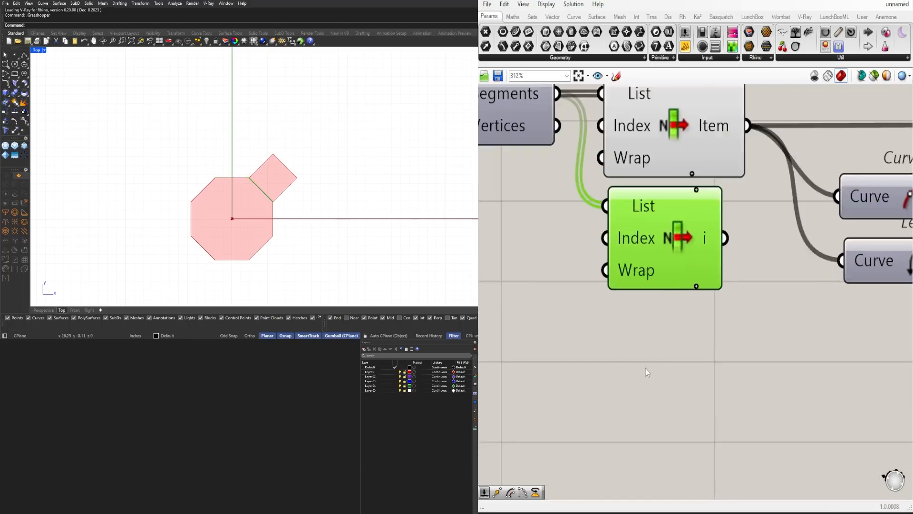
scroll(628, 271, down, 3)
right_click(620, 252)
mouse_move(730, 357)
click(778, 354)
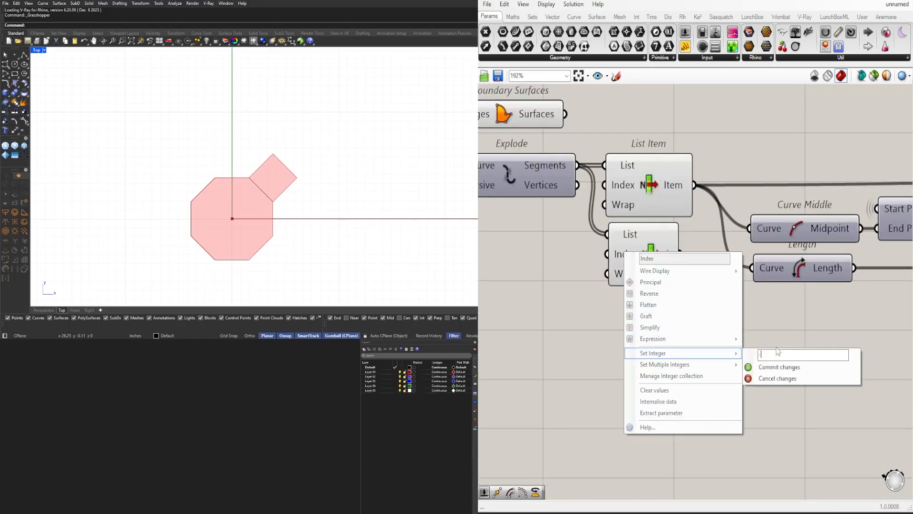
key(Return)
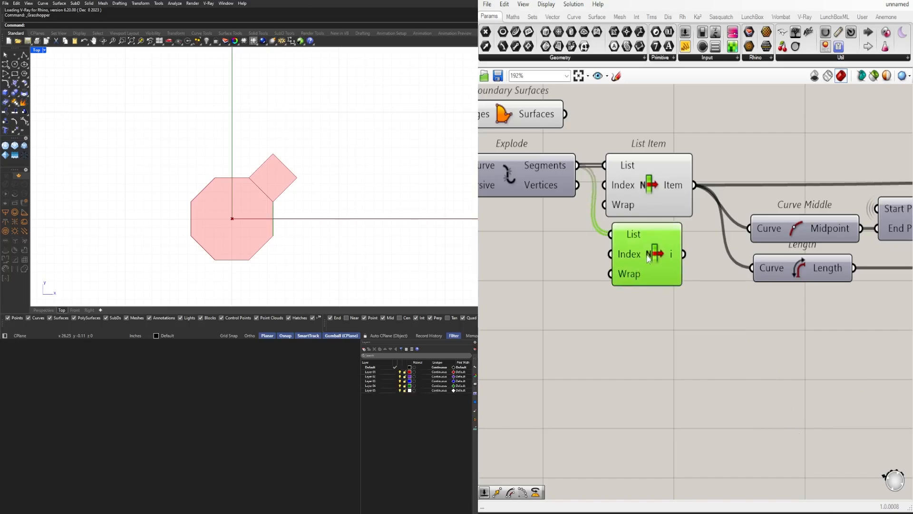
scroll(648, 258, down, 5)
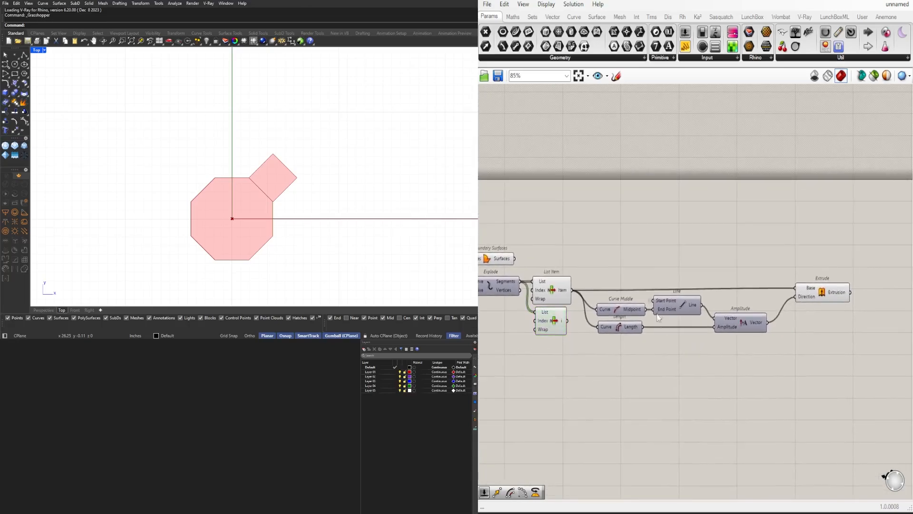
- Duplicate the Curve Middle and Line components below the originals and feed the copy from the second List Item
alt+drag(666, 332, 669, 347)
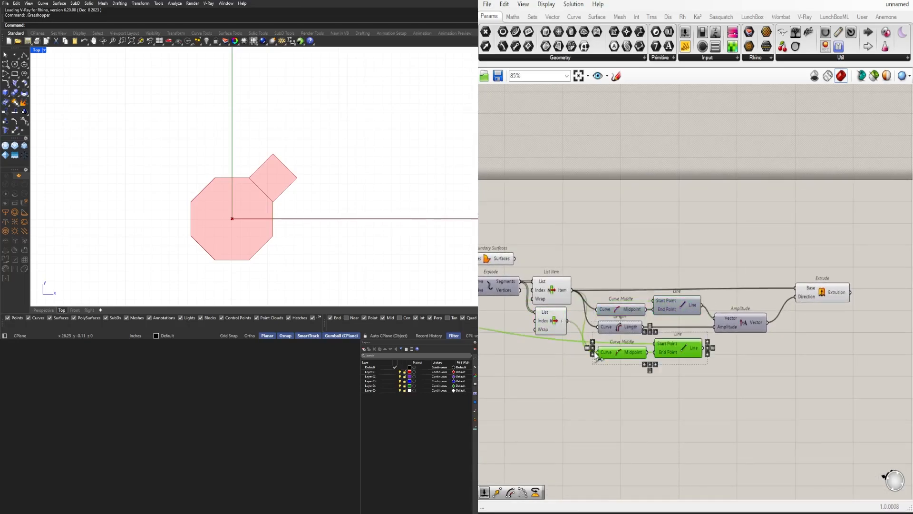
middle_click(685, 350)
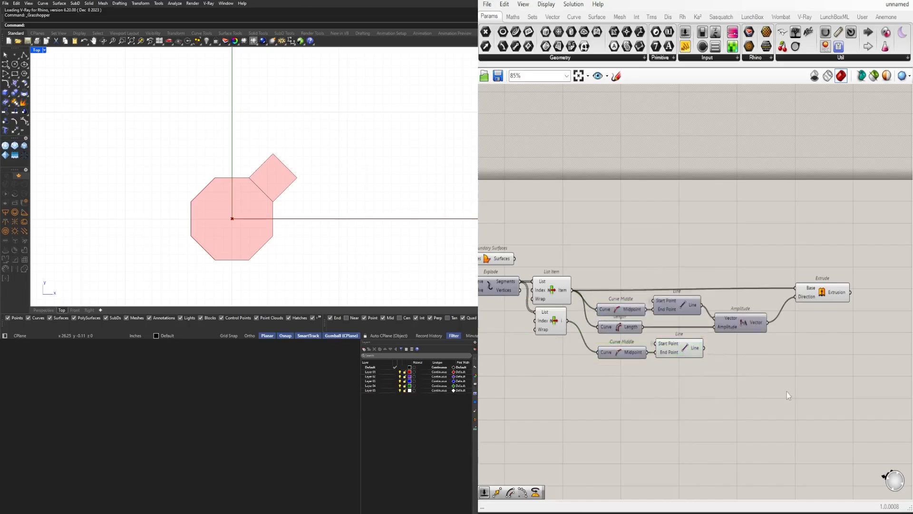
drag(729, 398, 613, 354)
drag(623, 354, 624, 369)
- Add a Move component well beyond the duplicated Line component
double_click(772, 380)
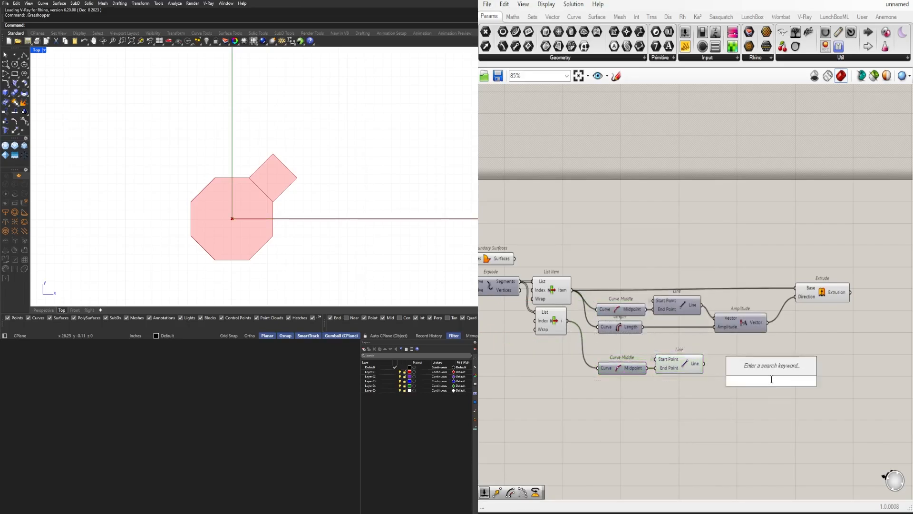
text(mo)
click(766, 330)
right_drag(772, 379, 699, 372)
drag(701, 375, 781, 361)
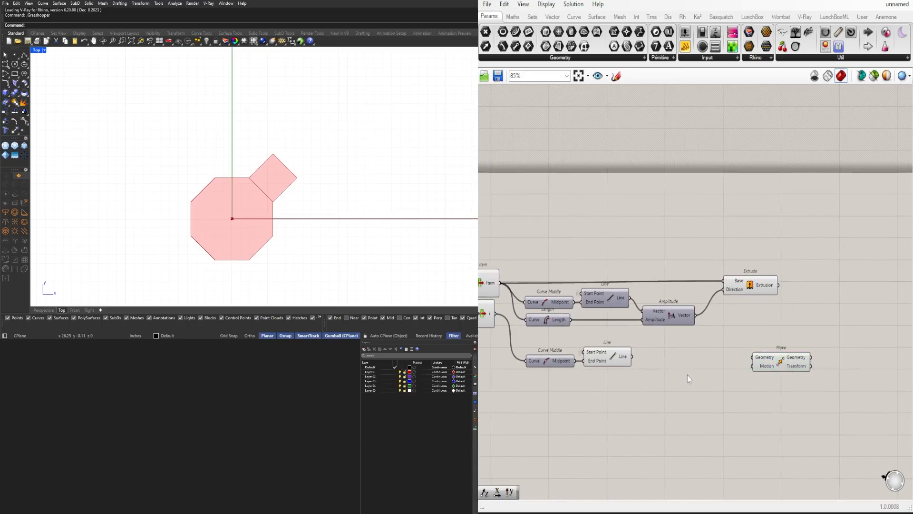
- Add an Amplitude component beside Move and connect the duplicated Line to its Vector input
double_click(687, 375)
text(amp)
click(681, 361)
drag(632, 356, 661, 371)
drag(688, 371, 707, 365)
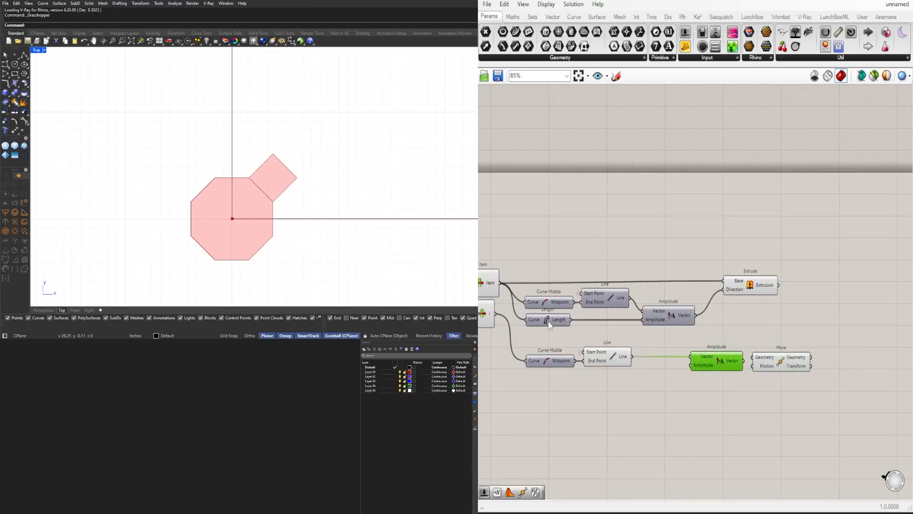
- Duplicate the Length component to measure the new Line, feed it to the new Amplitude, and space the components apart
alt+drag(549, 325, 668, 373)
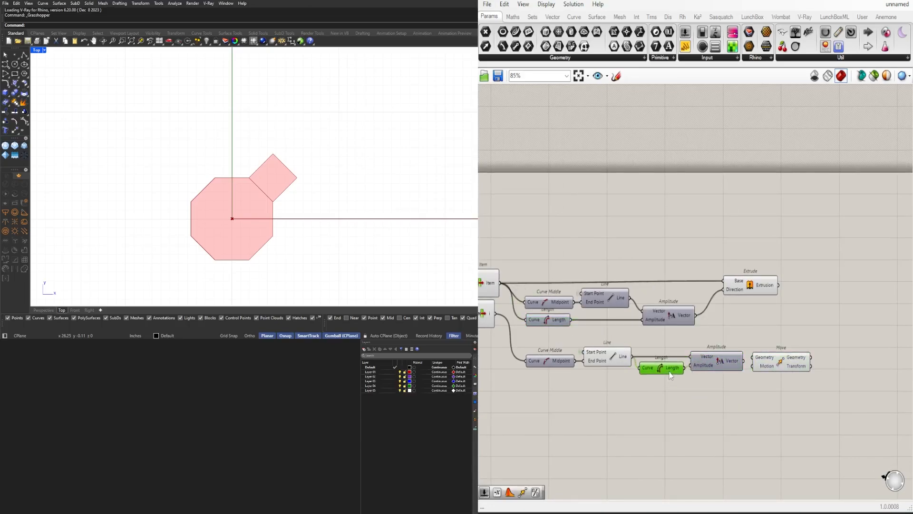
click(771, 408)
right_drag(771, 408, 761, 404)
drag(851, 414, 711, 353)
drag(713, 360, 786, 360)
drag(649, 366, 652, 367)
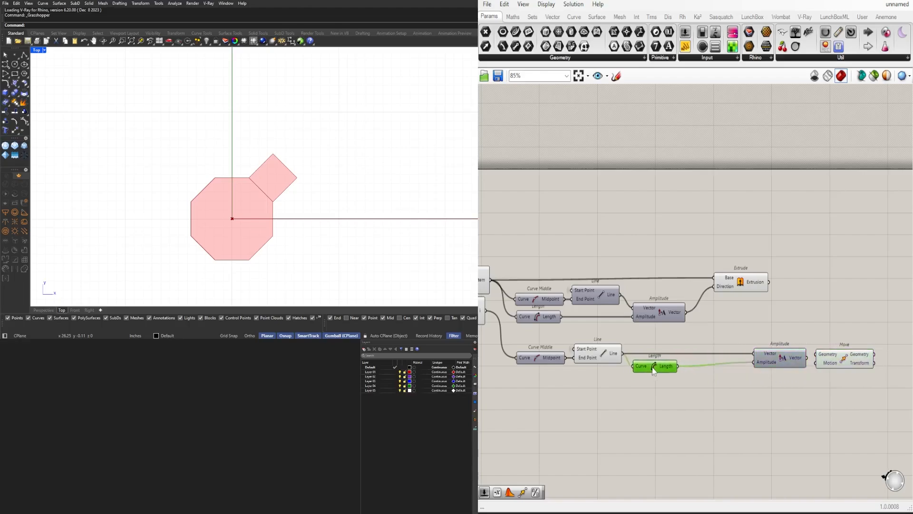
- Add a Multiplication by 2 after the duplicated Length component
double_click(716, 383)
text(multiplication)
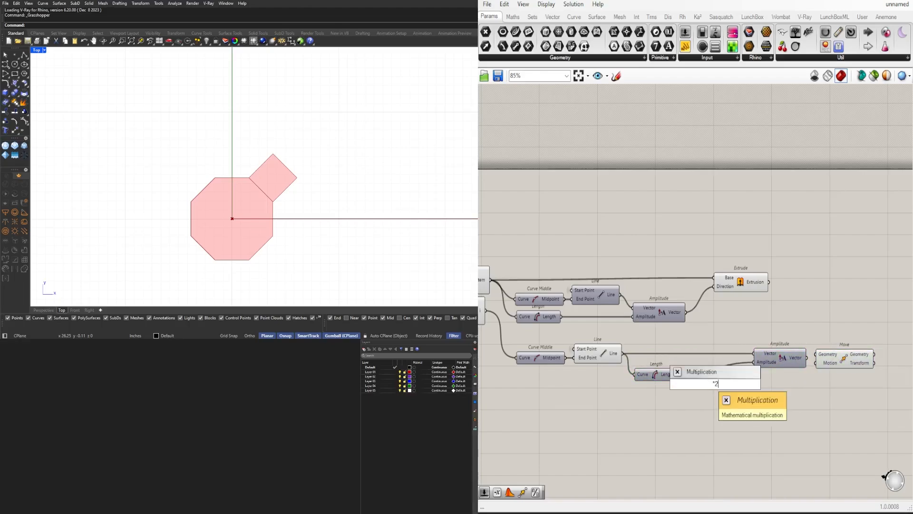
key(Return)
scroll(684, 379, up, 3)
scroll(731, 390, down, 3)
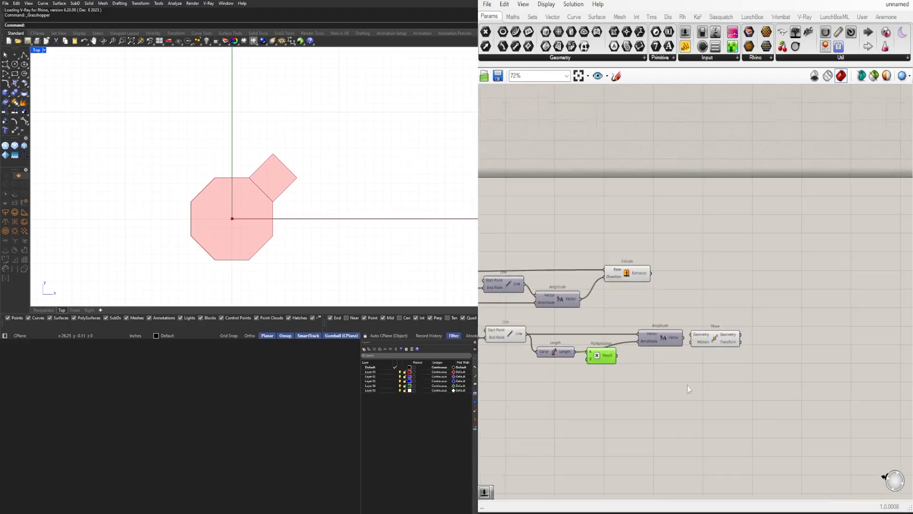
- Add a Series component and connect the Multiplication result to its Step input
double_click(688, 391)
text(series)
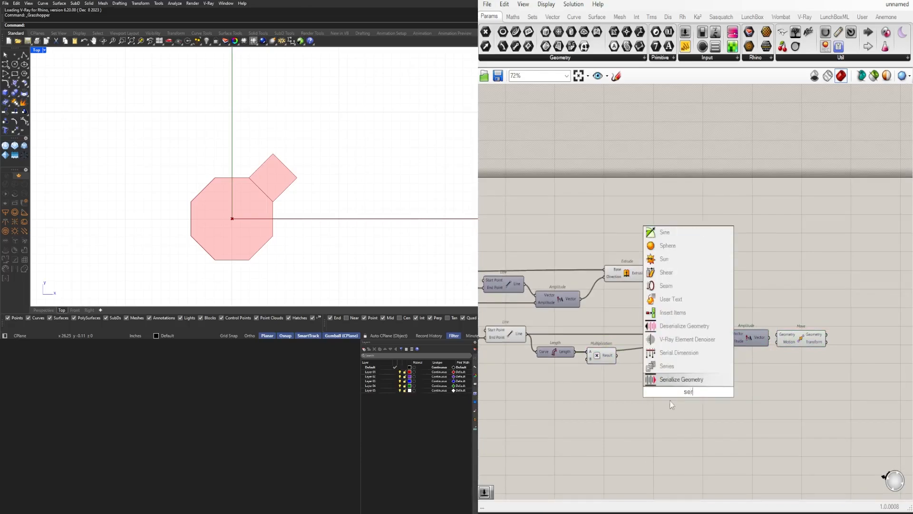
key(Return)
scroll(618, 359, up, 3)
drag(615, 353, 690, 362)
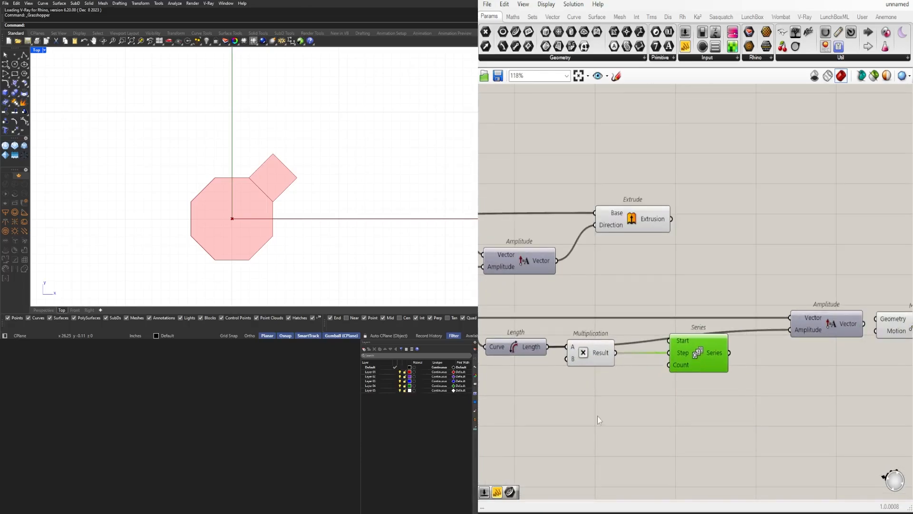
- Drive the Series Count with a number slider of 5 and route the Series through Amplitude into Move's Motion input
text(5)
key(Return)
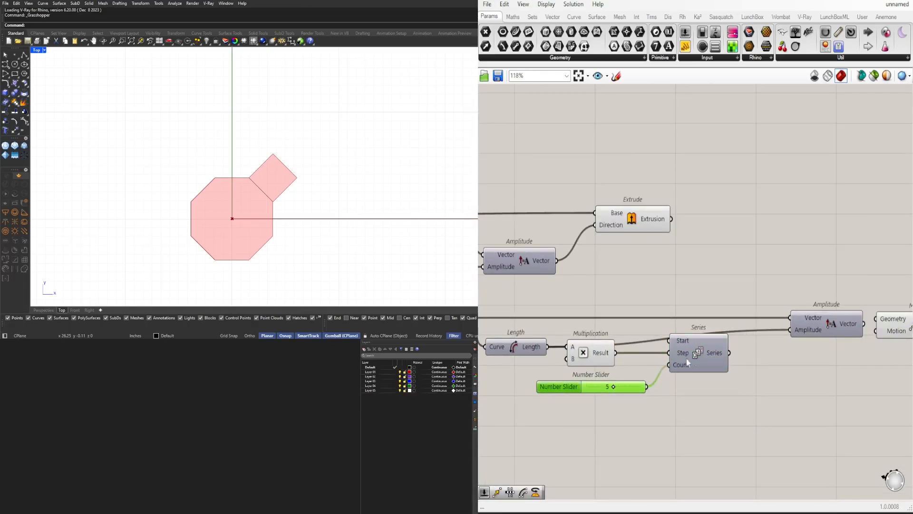
right_drag(880, 357, 746, 363)
drag(765, 329, 782, 308)
- Relocate the Boundary Surfaces component directly above the Extrude component
click(510, 228)
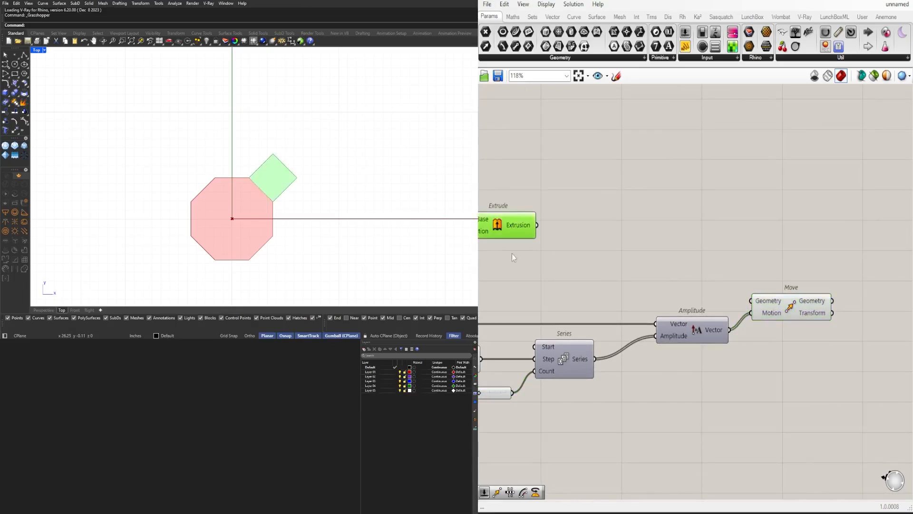
scroll(512, 253, down, 5)
right_drag(512, 253, 675, 275)
click(557, 293)
right_drag(576, 266, 649, 269)
scroll(760, 282, up, 3)
drag(539, 246, 736, 218)
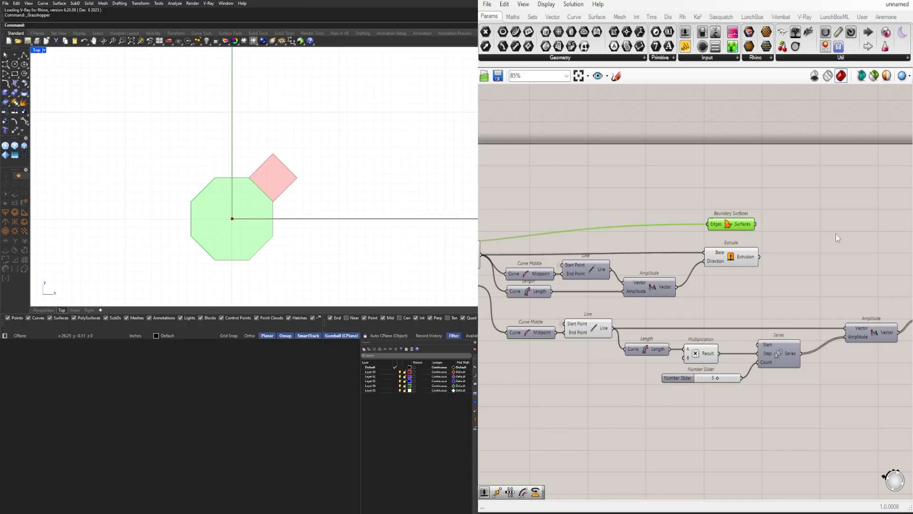
- Add separate Geometry parameters for the Boundary Surfaces and Extrude outputs, and put each parameter in its own group
double_click(804, 242)
text(geo)
key(Return)
scroll(759, 224, up, 2)
drag(754, 225, 810, 248)
drag(823, 250, 812, 238)
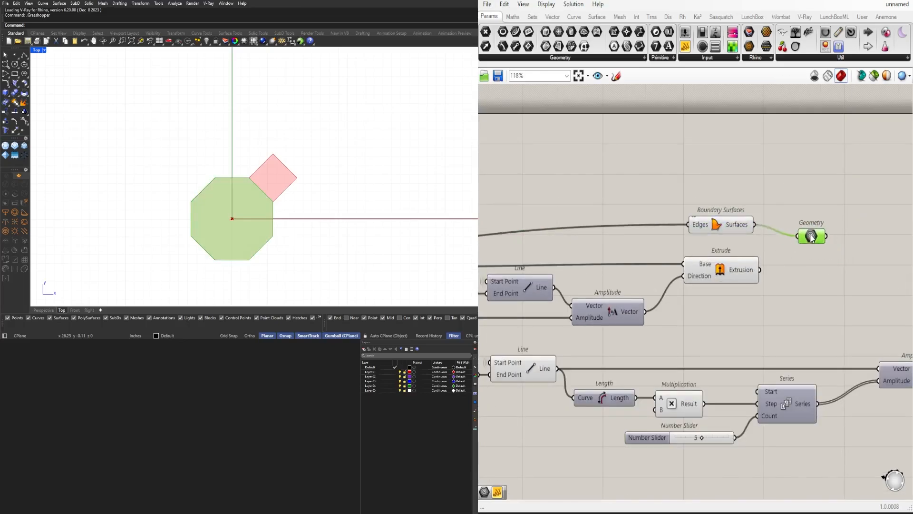
click(805, 278)
key(ctrl+g)
click(802, 226)
key(ctrl+g)
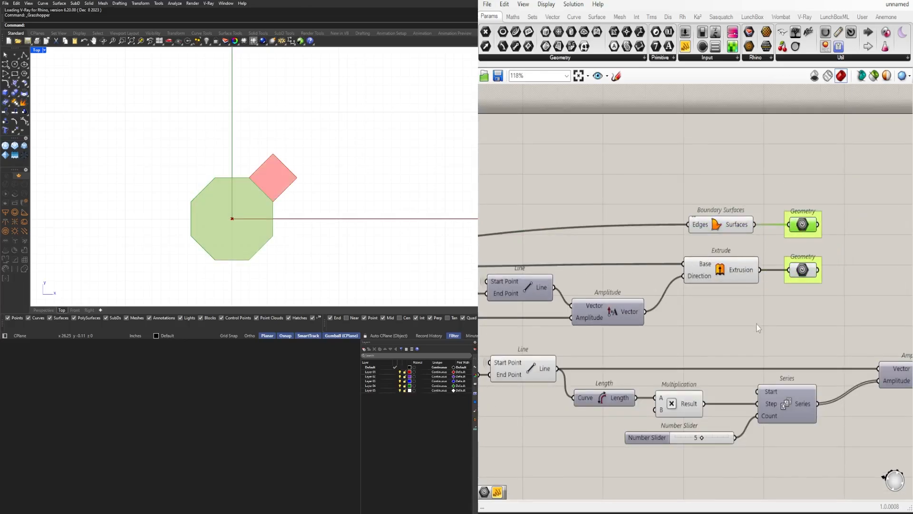
- Turn off the previews of Boundary Surfaces and Extrude, and hide the wire entering the Edges input
drag(757, 323, 719, 190)
middle_click(719, 189)
click(699, 206)
right_drag(709, 221, 712, 222)
right_click(713, 227)
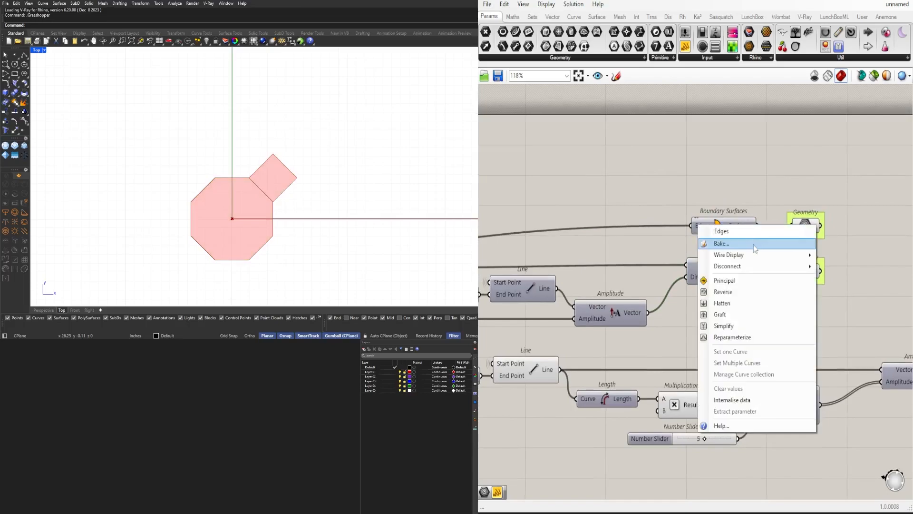
click(838, 265)
scroll(823, 253, down, 6)
scroll(818, 304, up, 5)
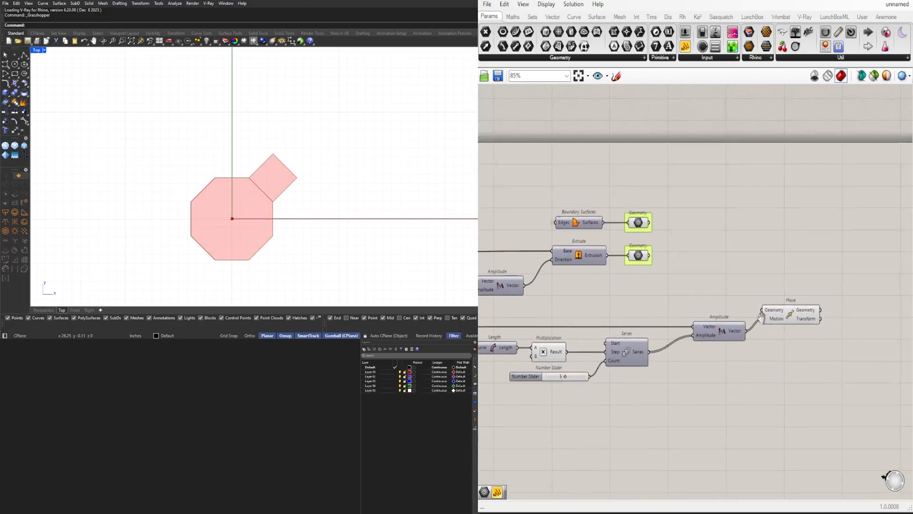
- Duplicate the Move component and connect the octagon and square Geometry parameters to one Move each
click(822, 312)
click(820, 274)
right_drag(820, 274, 794, 288)
alt+drag(799, 326, 800, 297)
drag(622, 248, 776, 289)
click(799, 262)
scroll(221, 218, down, 12)
right_drag(826, 296, 761, 319)
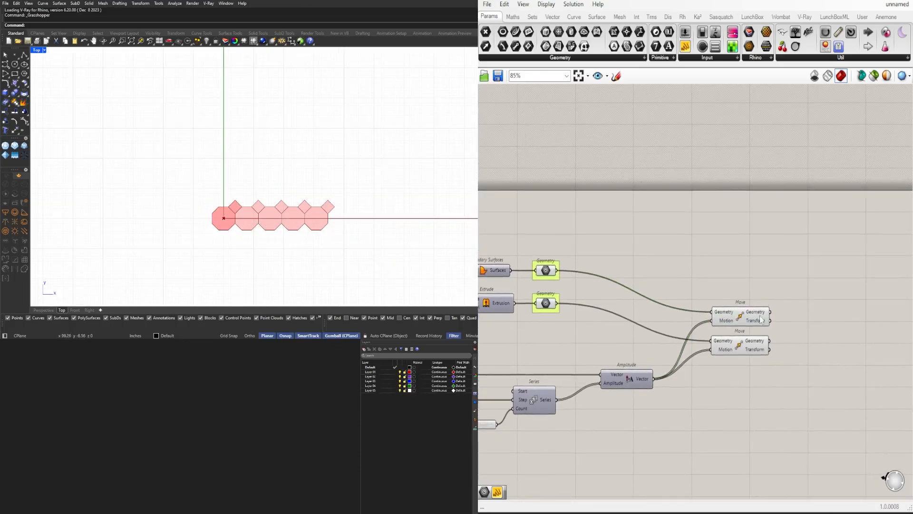
- Spread the two Move components apart on the canvas
click(736, 317)
scroll(719, 335, up, 1)
drag(722, 365, 774, 371)
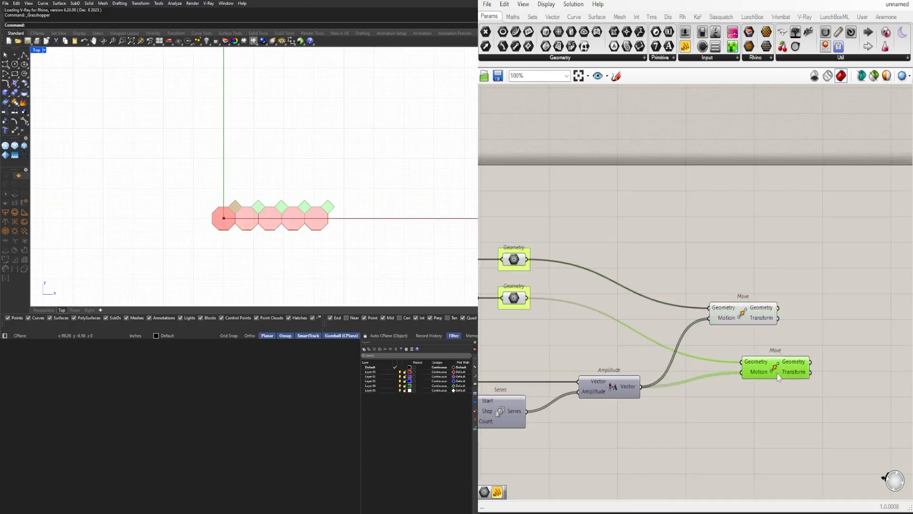
drag(743, 315, 759, 296)
- Add a Unit Y vector component below the Series and Amplitude components
right_drag(523, 362, 708, 266)
scroll(707, 266, down, 1)
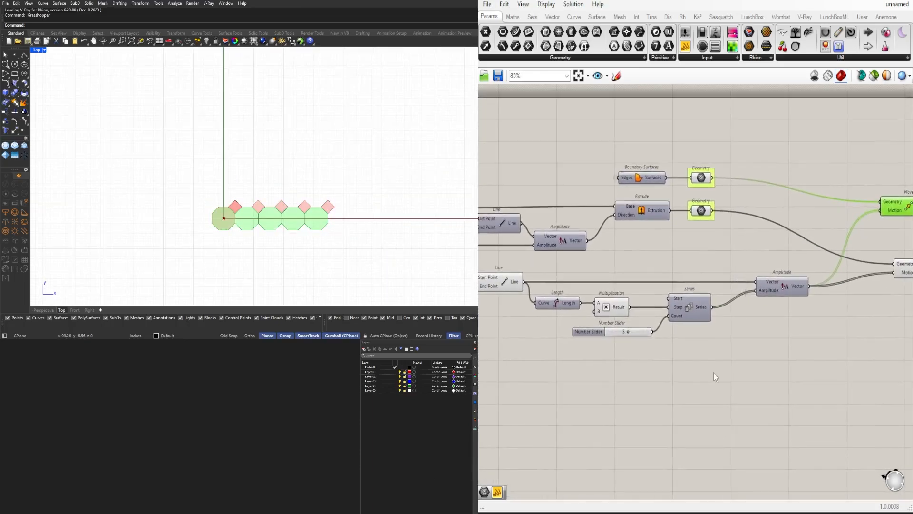
click(682, 408)
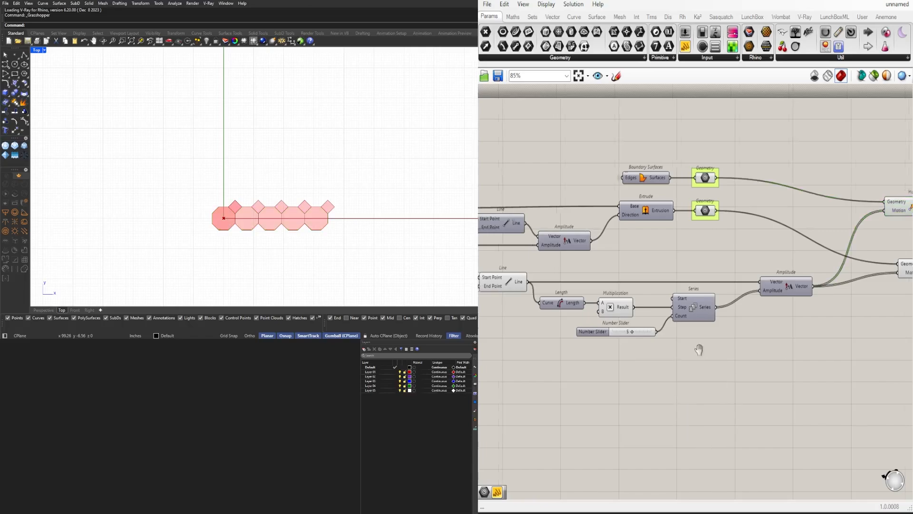
right_drag(693, 351, 746, 365)
double_click(743, 359)
text(y)
click(741, 351)
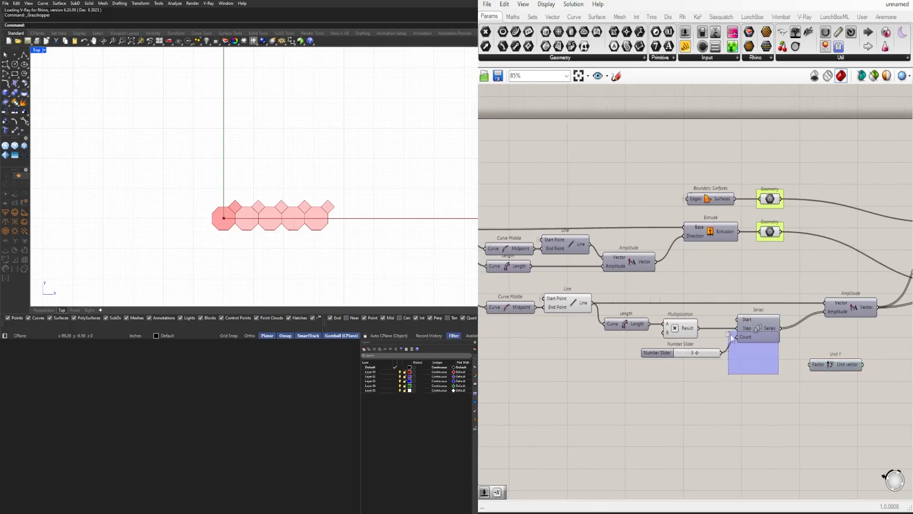
drag(731, 337, 732, 339)
drag(659, 360, 647, 360)
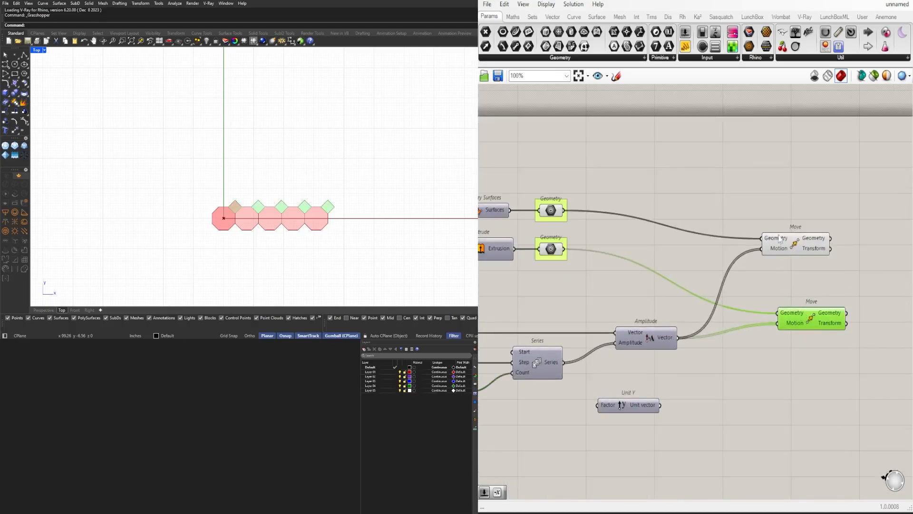
- Disconnect the Amplitude vector from the square's Move component and shift Unit Y farther away
scroll(720, 367, down, 2)
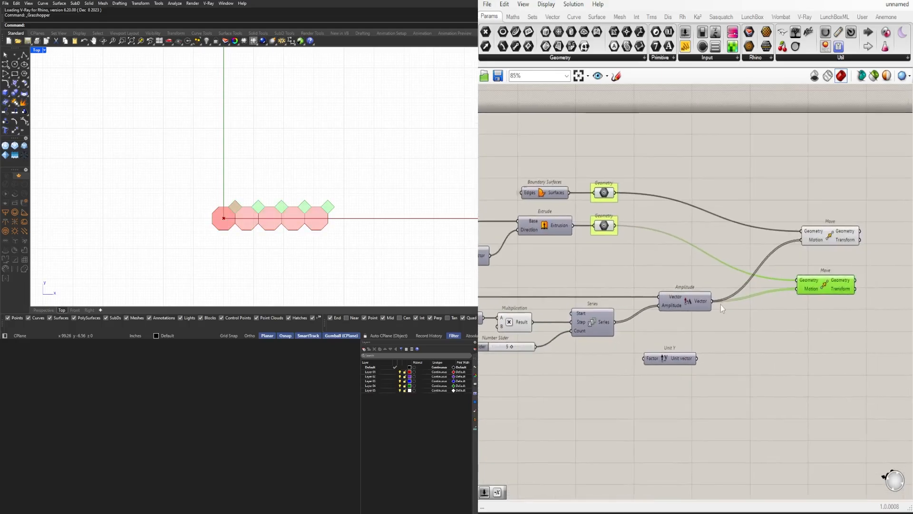
ctrl+drag(798, 290, 798, 289)
drag(672, 361, 816, 439)
right_drag(663, 378, 789, 338)
- Duplicate the Series and Amplitude components below the originals and make room beside the count slider
drag(843, 332, 798, 262)
drag(858, 363, 722, 254)
alt+drag(715, 283, 718, 319)
drag(602, 311, 548, 314)
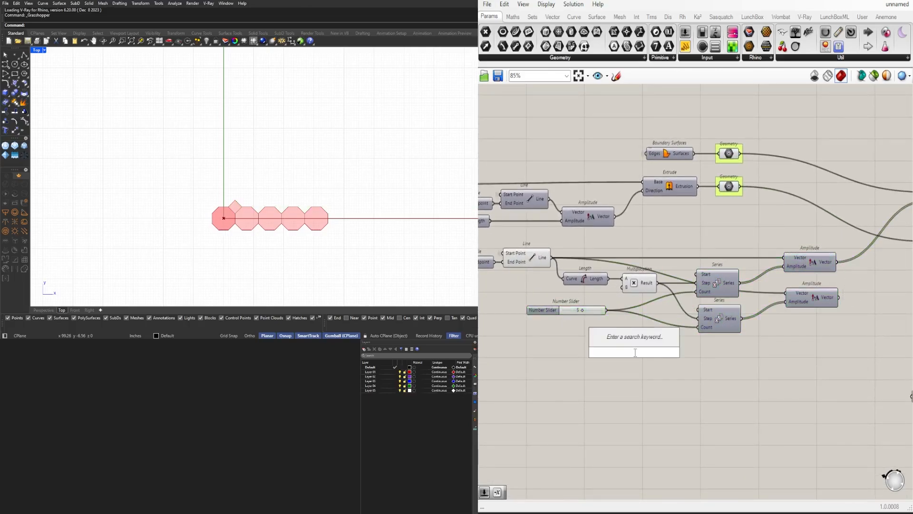
- Insert a Subtraction between the count slider and the second Series, and connect the second Amplitude to the square's Move
text(-)
key(Return)
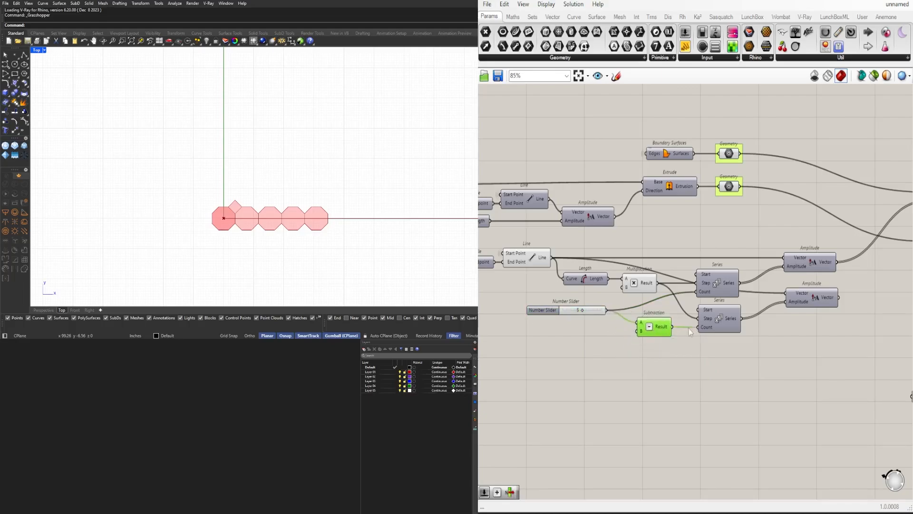
drag(649, 327, 655, 327)
right_drag(810, 337, 648, 346)
click(649, 345)
drag(760, 260, 761, 260)
click(785, 256)
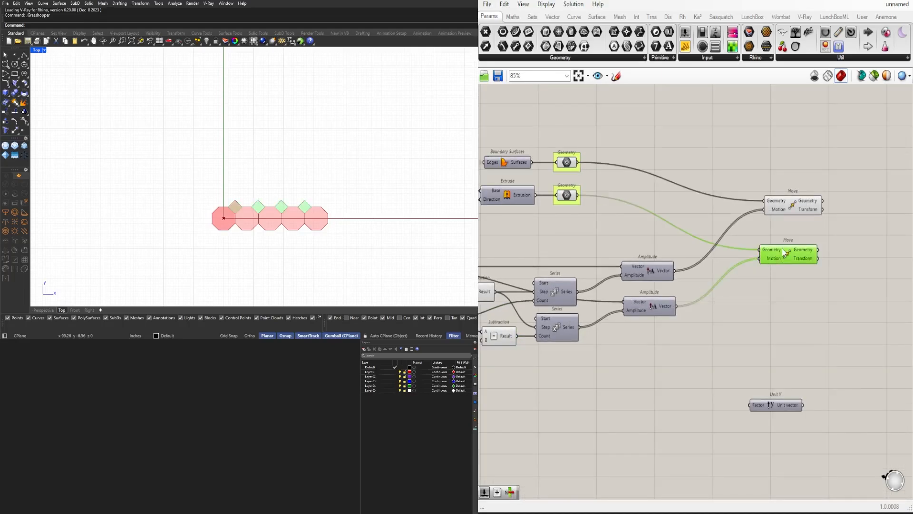
- Turn off the previews of the octagon and square Geometry parameters
right_drag(584, 203, 636, 190)
click(620, 182)
middle_click(620, 181)
click(648, 145)
click(733, 153)
click(841, 194)
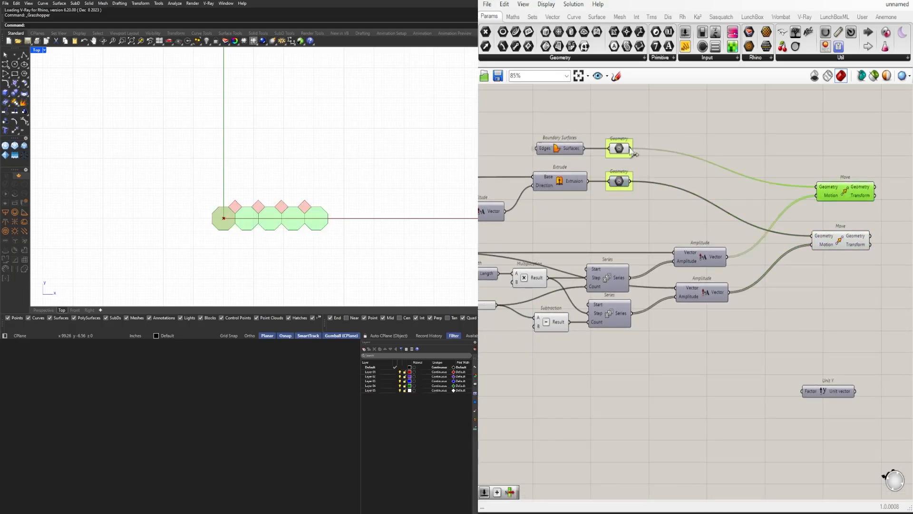
click(619, 148)
middle_click(618, 147)
click(642, 119)
click(787, 145)
right_drag(791, 146, 703, 166)
- Align the two Move components and duplicate the octagon's Move for a second direction
drag(745, 216, 741, 199)
click(746, 265)
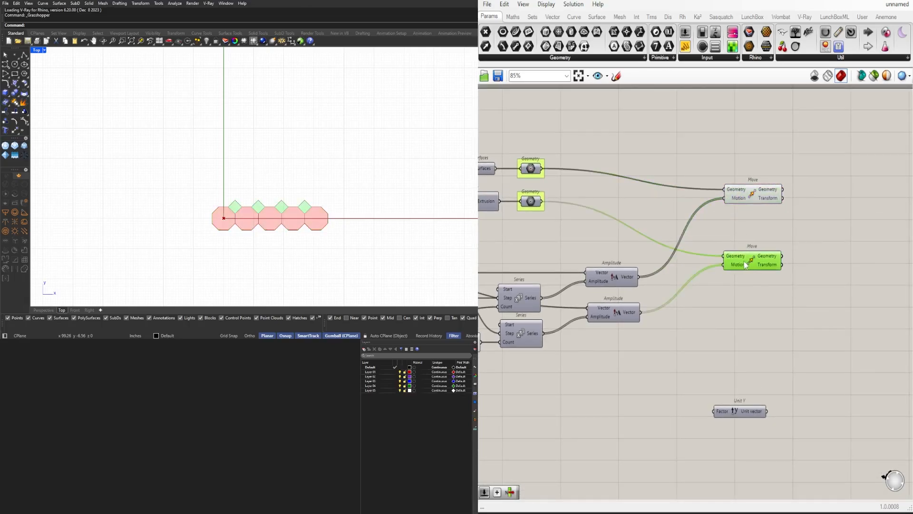
click(737, 190)
drag(743, 258, 746, 259)
click(745, 192)
key(ctrl+c)
key(ctrl+v)
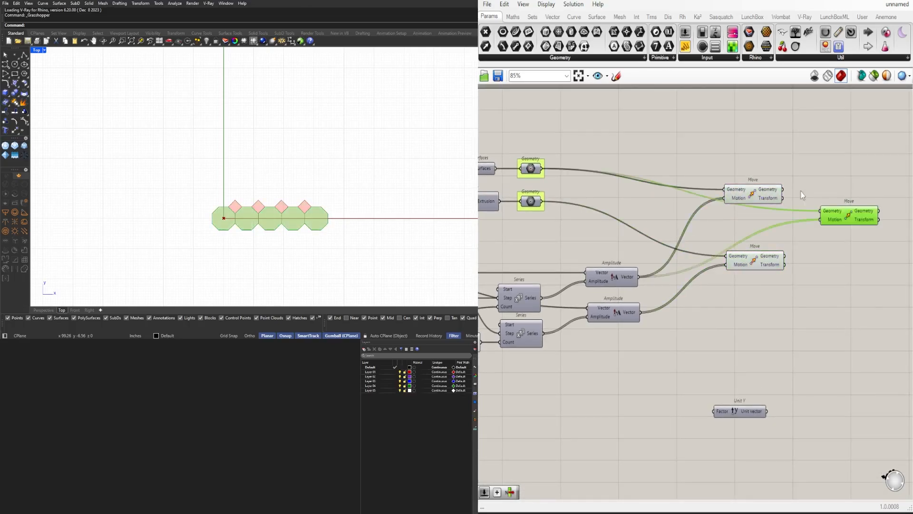
- Connect the octagon Move's output to the duplicated Move, and copy the Length, Multiplication and Series chain below the existing rows
drag(783, 190, 820, 211)
right_drag(618, 349, 785, 318)
drag(834, 343, 605, 267)
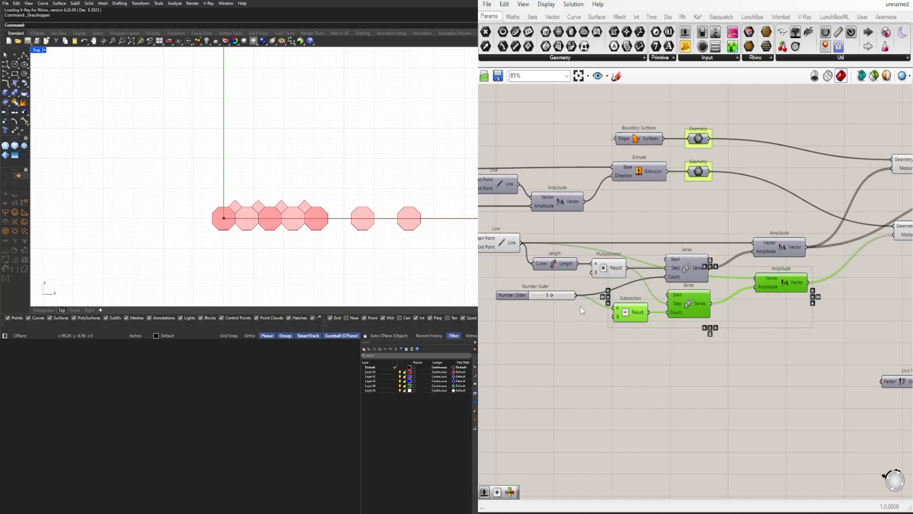
drag(662, 235, 814, 286)
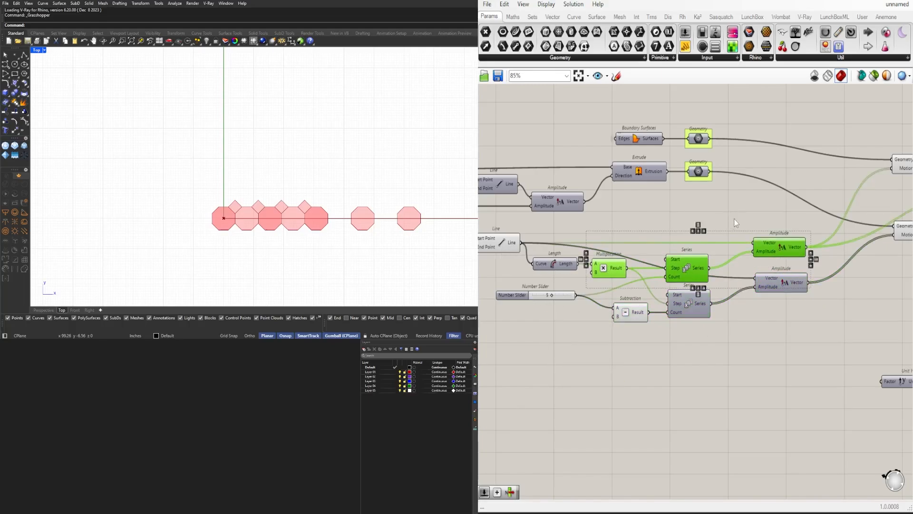
shift+click(502, 243)
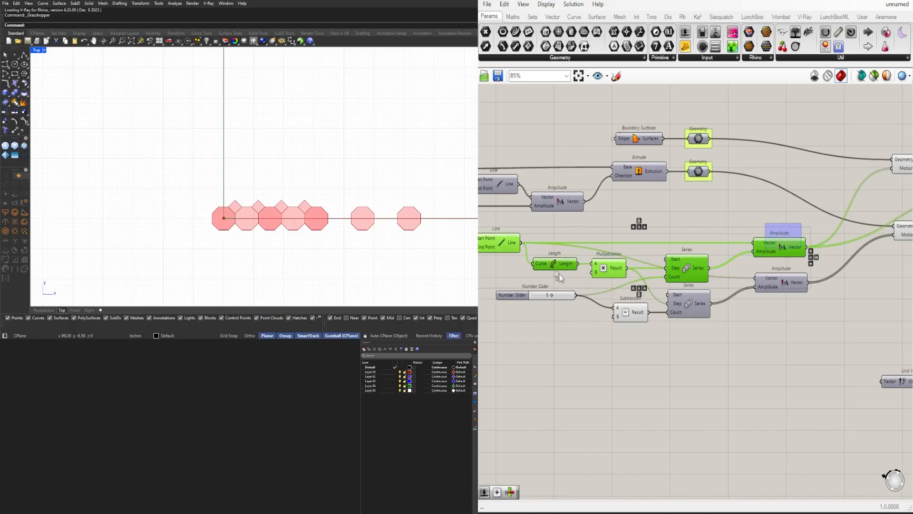
click(706, 211)
drag(694, 226, 564, 270)
alt+drag(688, 267, 690, 349)
click(645, 345)
- Set the wire display of the copied Length's Curve input to Hidden
right_drag(546, 347, 545, 347)
right_click(545, 348)
mouse_move(626, 333)
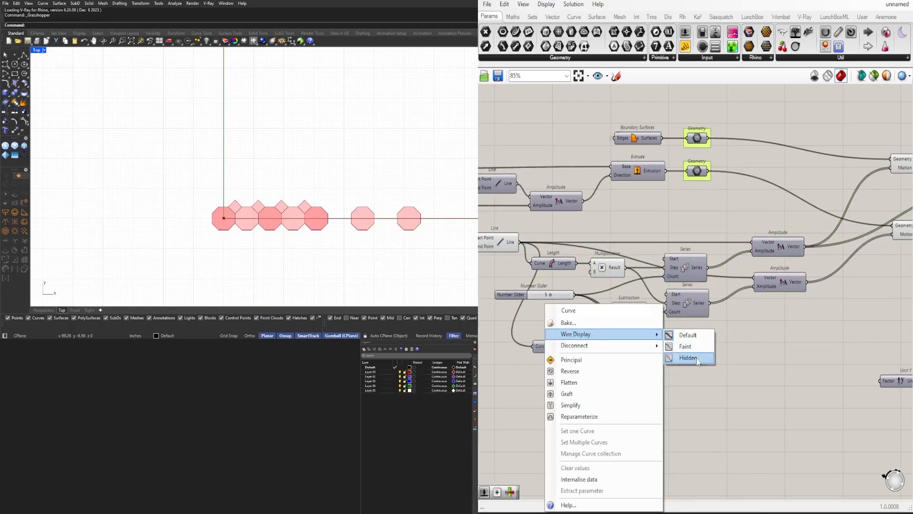
click(698, 362)
double_click(744, 351)
- Feed the copied Series through Unit Y into the octagon's second Move, and graft that Move's Motion input
drag(893, 387, 766, 371)
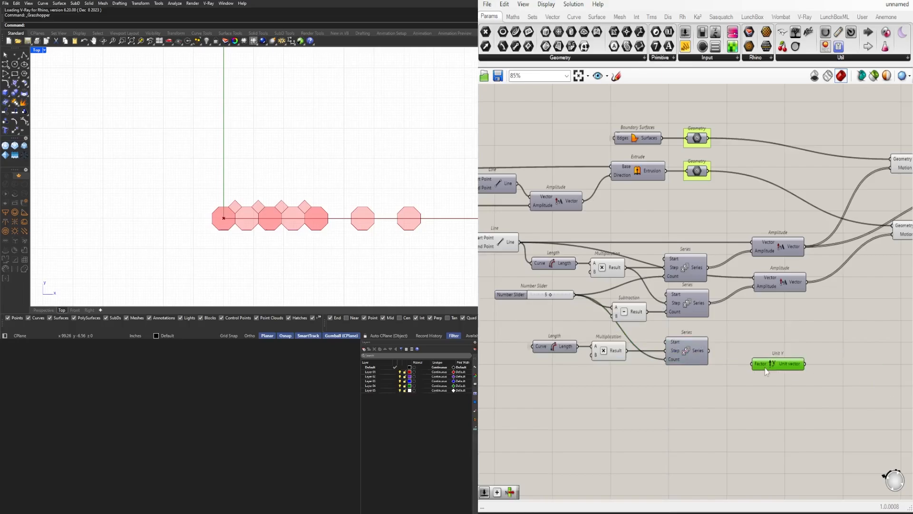
scroll(693, 361, down, 3)
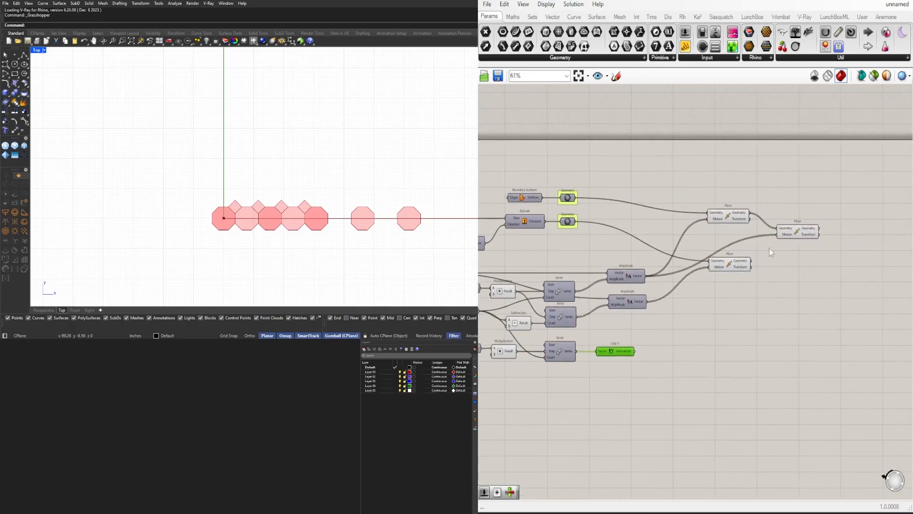
drag(786, 232, 779, 240)
scroll(779, 240, up, 3)
right_click(757, 244)
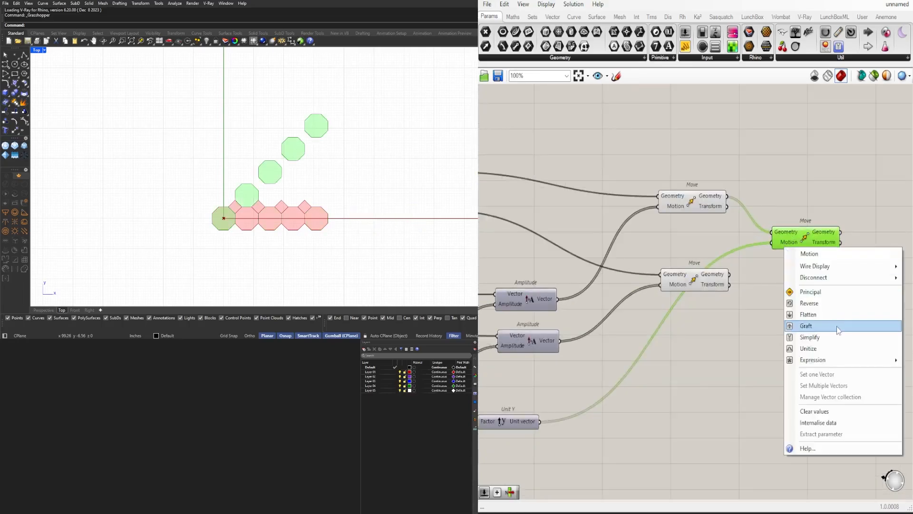
click(782, 326)
click(806, 246)
- Duplicate the Length, Multiplication, Series and Unit Y chain as another row below
scroll(806, 246, down, 2)
right_drag(590, 386, 777, 354)
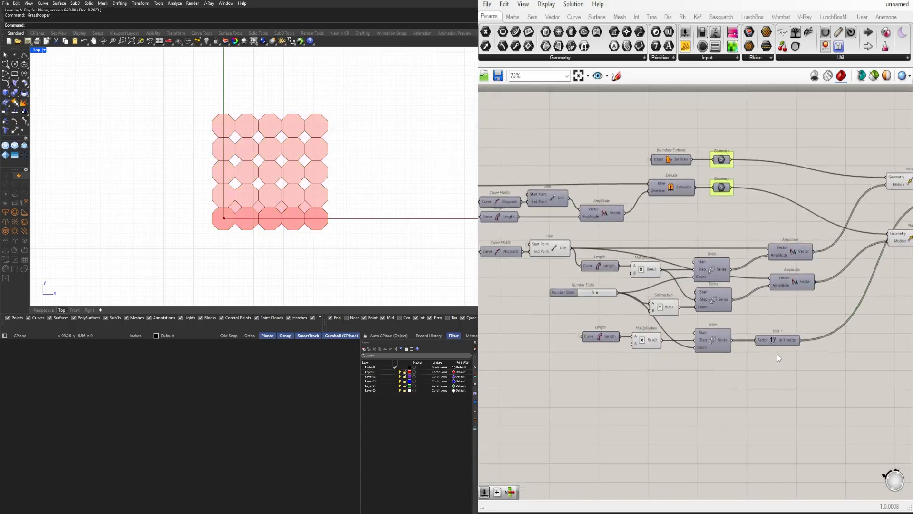
scroll(748, 340, up, 2)
scroll(659, 337, down, 2)
drag(805, 387, 554, 326)
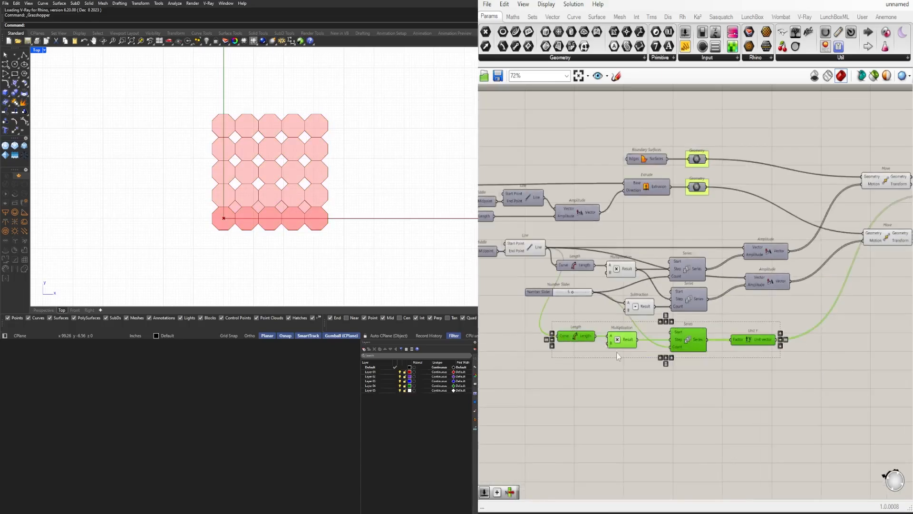
click(681, 399)
drag(784, 377, 537, 331)
scroll(675, 352, up, 2)
alt+drag(698, 337, 697, 396)
- Place a copy of the Subtraction before the Count input of the lowest Series
click(654, 364)
alt+drag(631, 299, 669, 400)
scroll(663, 415, up, 2)
drag(688, 404, 711, 405)
scroll(780, 414, down, 2)
- Duplicate the grafted Move for the squares and connect it to the square Move's geometry and the lower Unit Y
right_drag(856, 419, 625, 413)
click(625, 413)
scroll(625, 413, down, 4)
scroll(720, 281, up, 2)
alt+drag(755, 260, 766, 312)
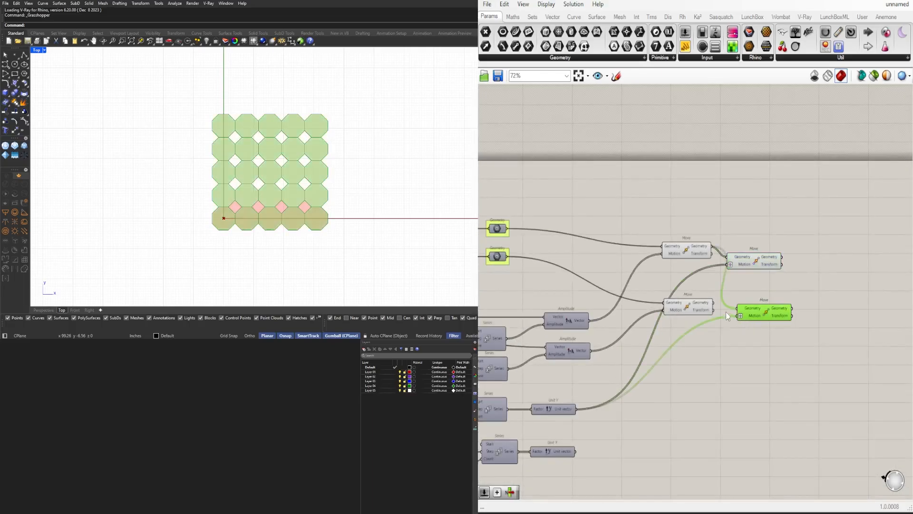
drag(713, 302, 737, 308)
drag(712, 346, 738, 316)
drag(764, 312, 754, 317)
click(766, 350)
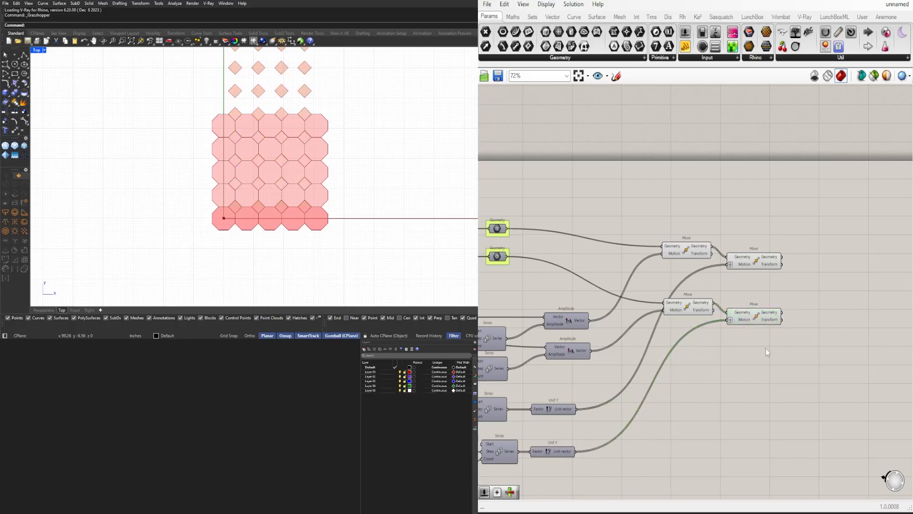
- Examine the wiring of the squares' second Move and its Multiplication, Subtraction and Series chain
click(693, 308)
click(749, 317)
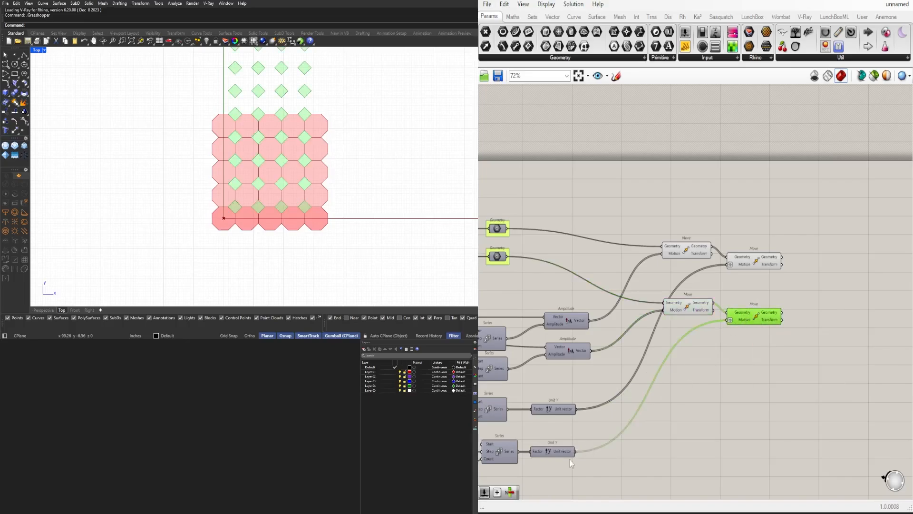
right_drag(570, 460, 711, 350)
scroll(597, 373, up, 3)
right_drag(597, 374, 663, 358)
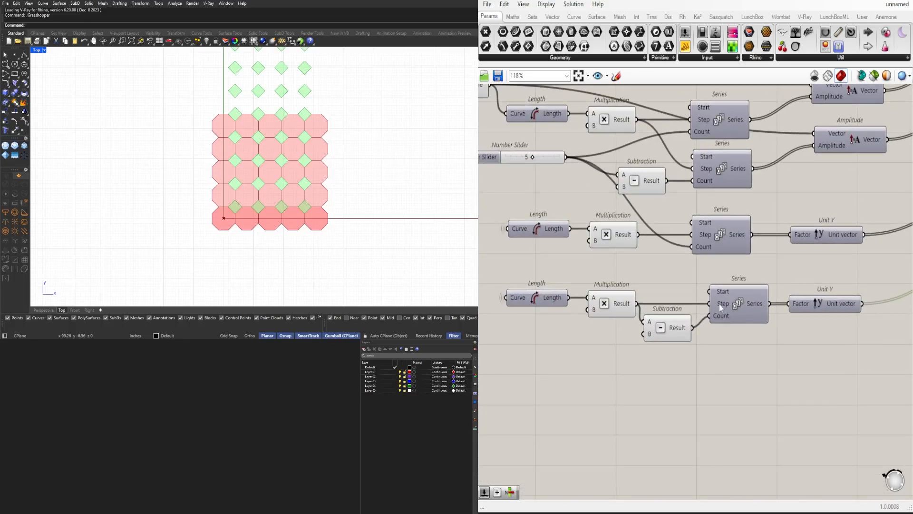
click(620, 309)
scroll(621, 309, down, 4)
right_drag(788, 244, 761, 328)
scroll(565, 378, up, 4)
right_drag(566, 378, 556, 337)
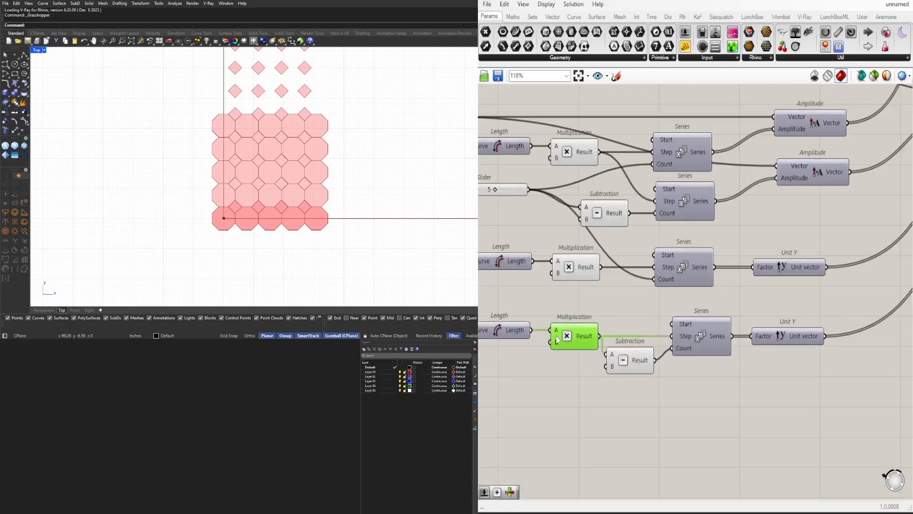
scroll(558, 339, down, 2)
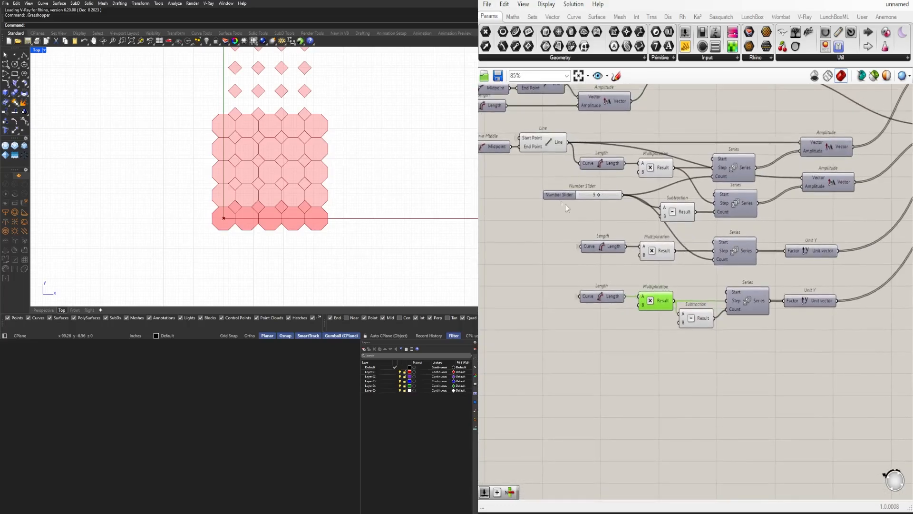
- Connect the original Subtraction's result to the lowest Series' Count and remove the duplicate Subtraction
drag(552, 196, 547, 197)
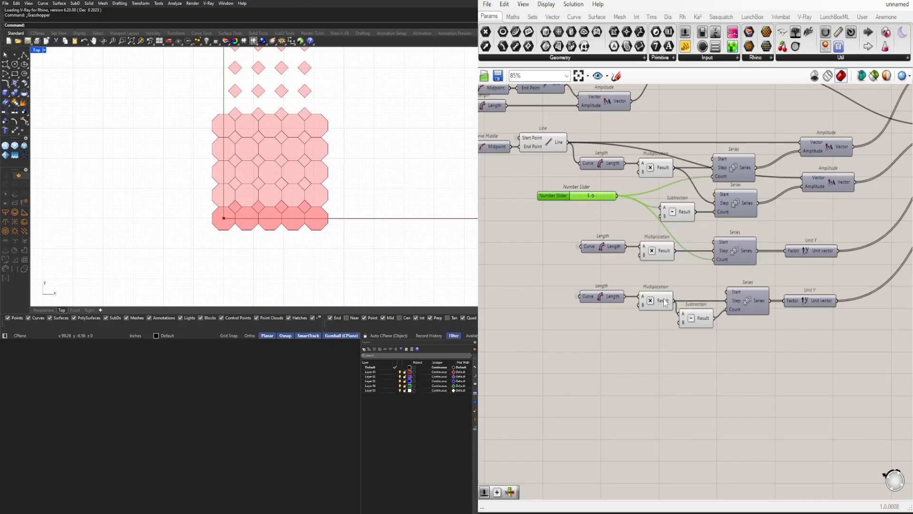
click(653, 256)
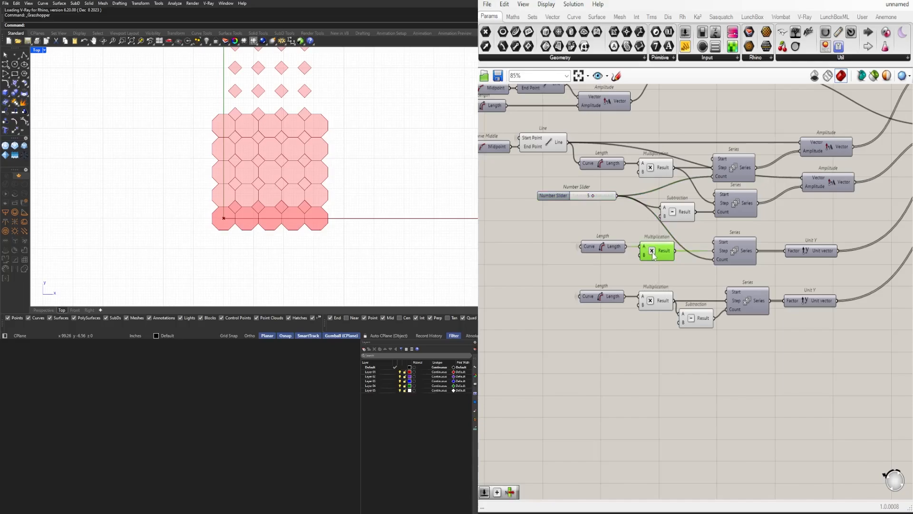
scroll(636, 300, up, 3)
click(702, 290)
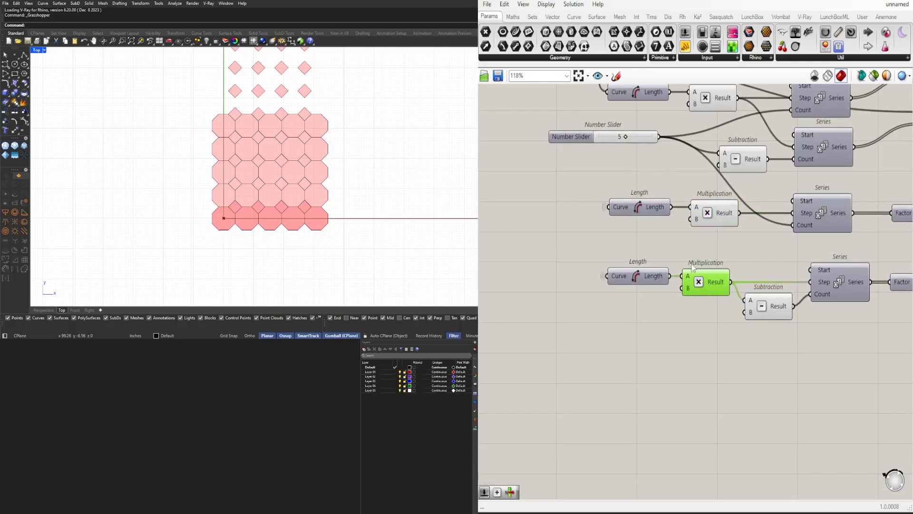
scroll(692, 269, down, 2)
click(712, 195)
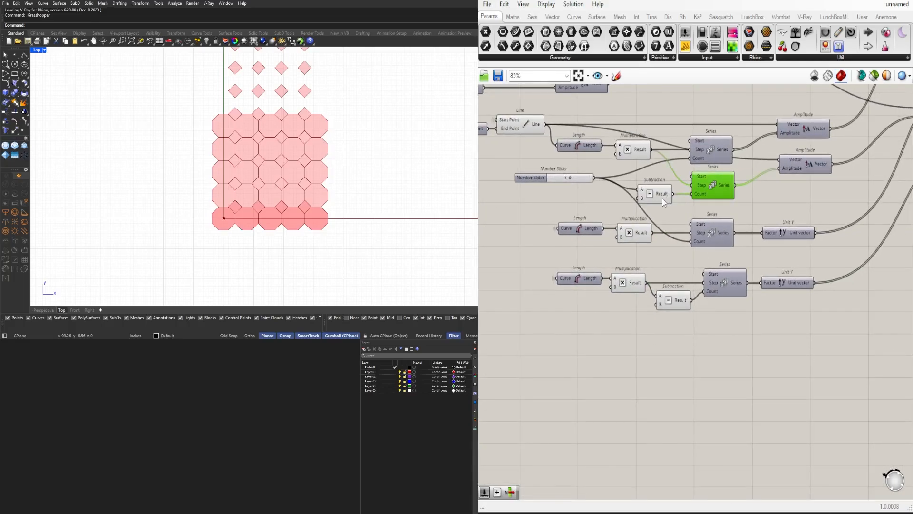
drag(705, 295, 704, 292)
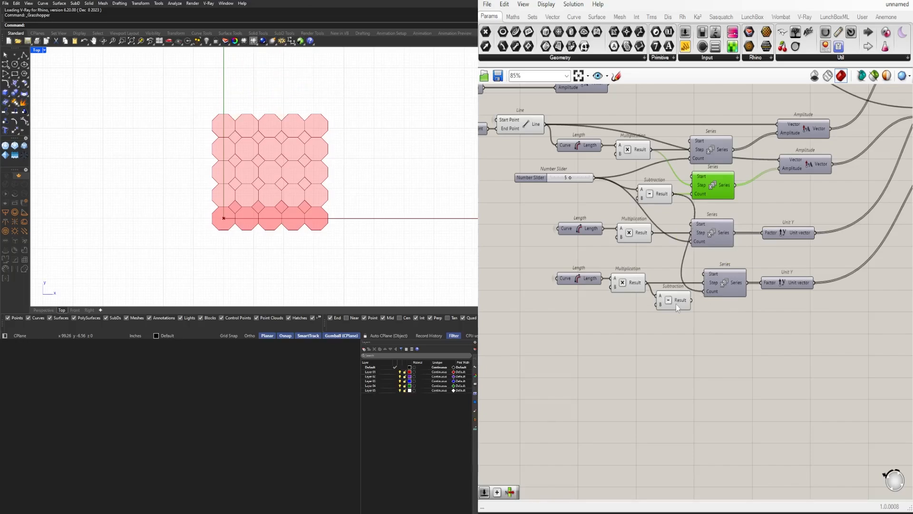
drag(655, 197, 636, 200)
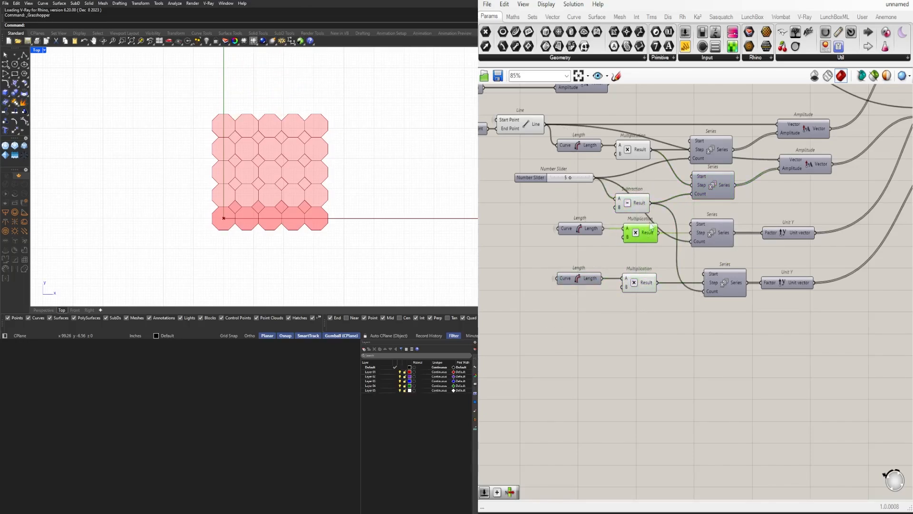
- Reposition the Subtraction and the count slider to untangle their wires around the Series rows
drag(646, 204, 651, 192)
drag(538, 178, 513, 165)
click(563, 202)
scroll(563, 202, down, 1)
right_drag(563, 201, 587, 282)
scroll(587, 282, up, 1)
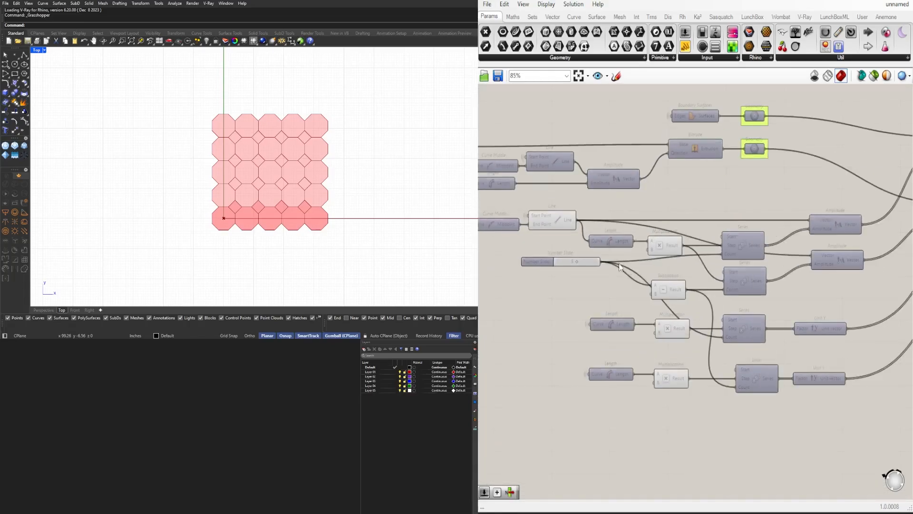
drag(530, 263, 536, 287)
click(538, 271)
- Stack the two first-direction Moves close together and place the two Y-direction Moves beside them
scroll(580, 284, down, 2)
right_drag(709, 323, 530, 332)
drag(687, 192, 684, 175)
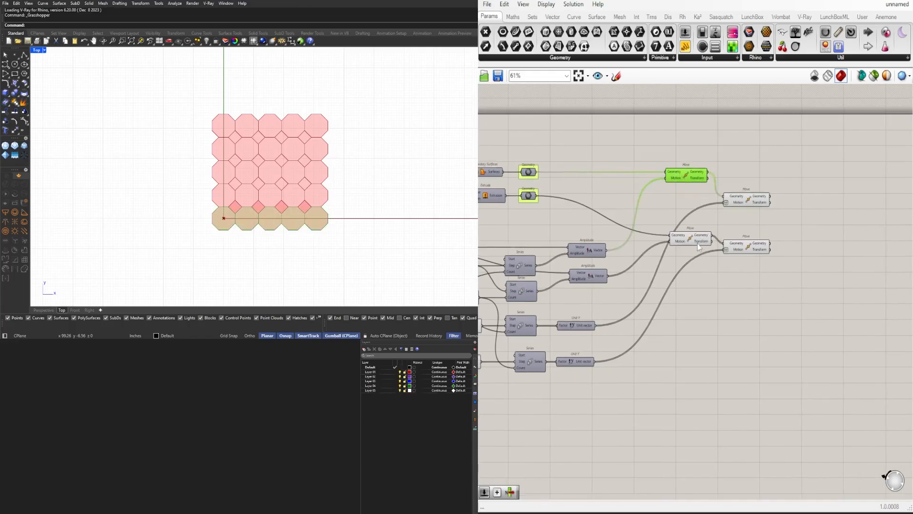
drag(698, 246, 689, 202)
click(746, 199)
scroll(735, 190, up, 2)
drag(745, 204, 744, 181)
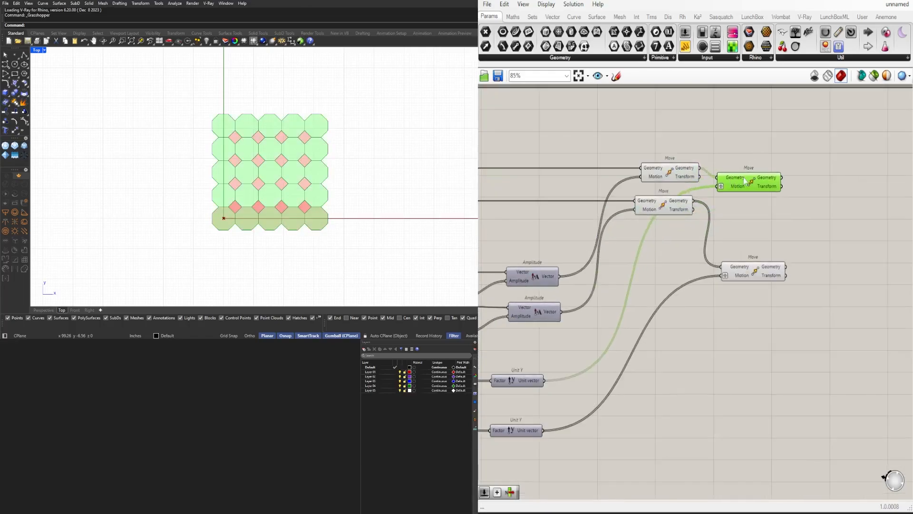
drag(748, 270, 744, 211)
click(764, 276)
scroll(764, 276, down, 4)
scroll(685, 239, up, 4)
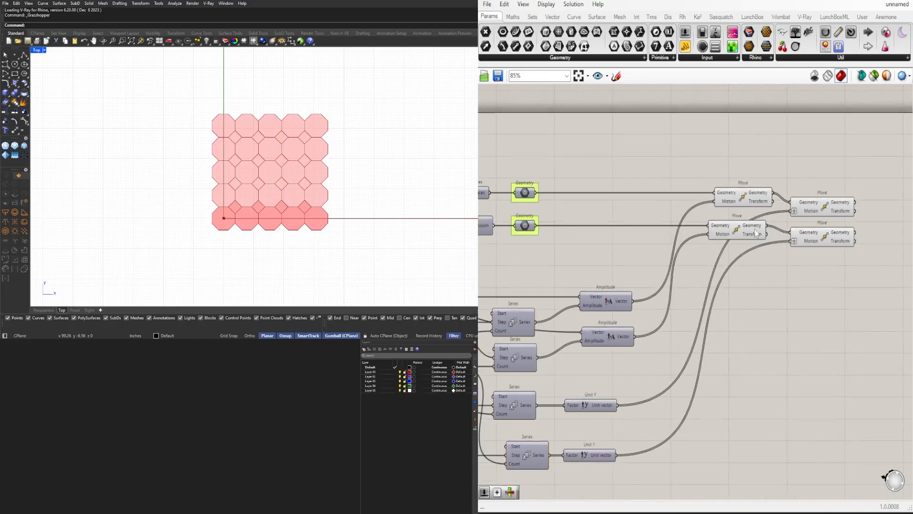
- Set the wire display of the Motion inputs on all four Move components to Hidden
right_drag(755, 230, 706, 240)
right_click(666, 243)
mouse_move(704, 262)
click(805, 285)
right_click(748, 250)
mouse_move(785, 269)
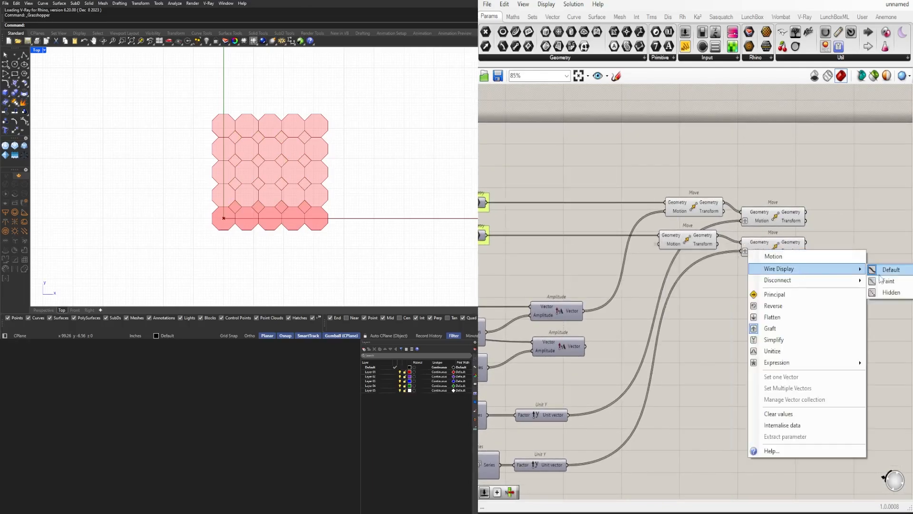
click(887, 292)
right_click(757, 218)
mouse_move(816, 237)
click(894, 261)
right_click(672, 213)
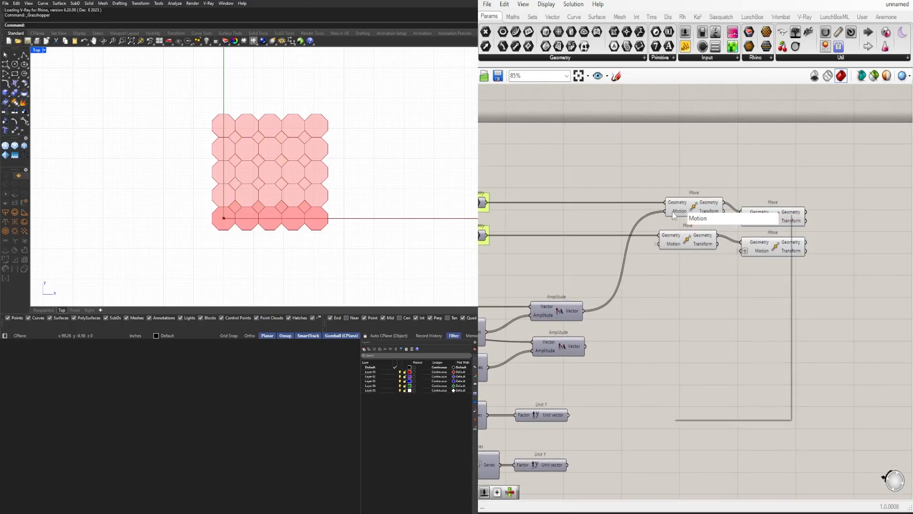
mouse_move(713, 231)
click(818, 252)
- Line up the four Move components in an even two-by-two arrangement
scroll(762, 240, up, 3)
click(807, 251)
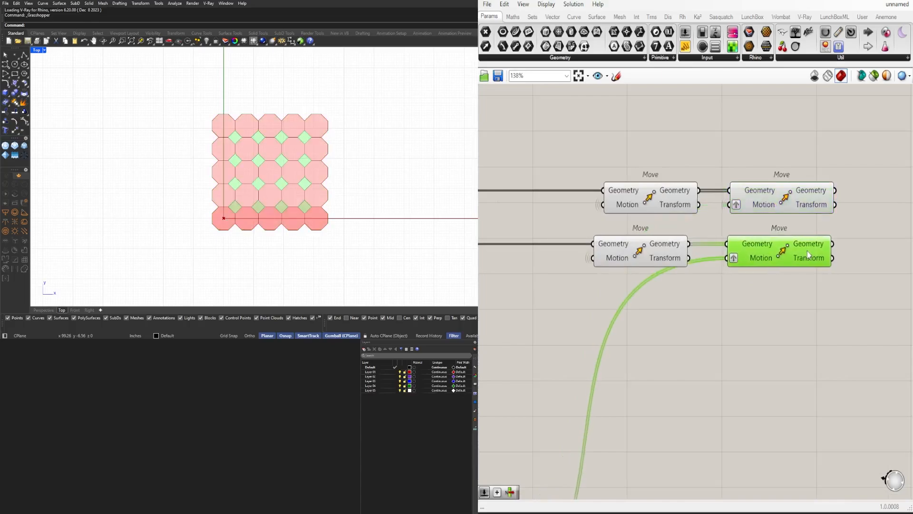
click(756, 287)
click(675, 253)
click(718, 296)
scroll(725, 302, down, 5)
right_drag(788, 336, 811, 286)
- Shift the group of four Move components down beside the two Amplitude components
drag(811, 286, 723, 194)
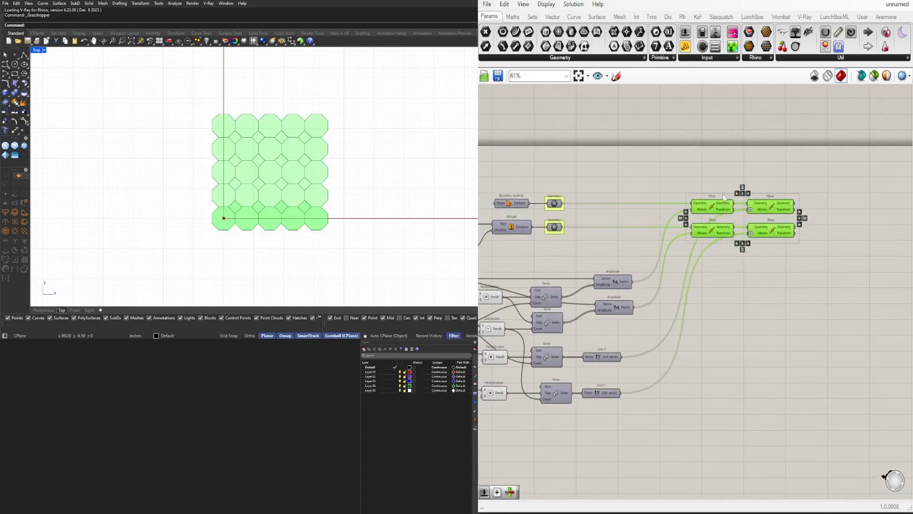
scroll(708, 265, up, 2)
drag(811, 382, 638, 324)
click(730, 233)
scroll(730, 230, down, 5)
scroll(647, 319, up, 4)
- Hide the Count input wires of the first Series and both Y-direction Series
right_drag(671, 371, 743, 362)
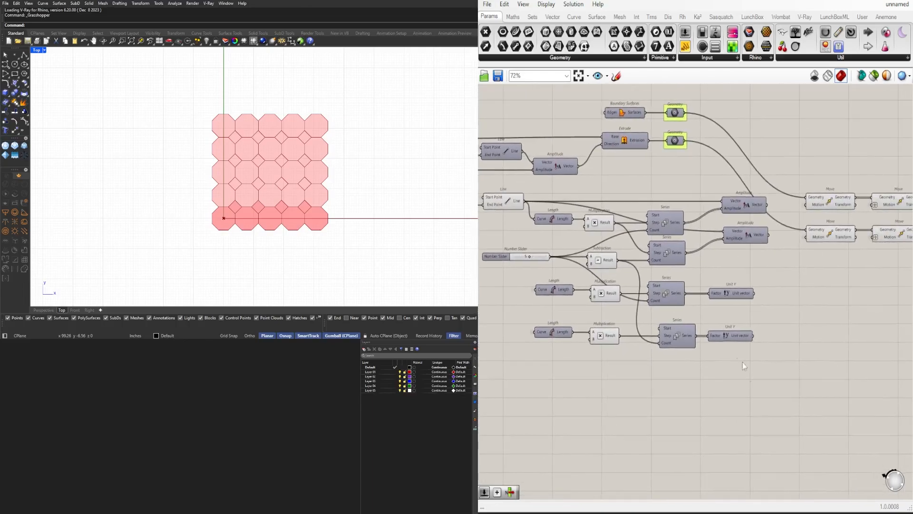
right_click(665, 349)
click(805, 360)
right_click(649, 300)
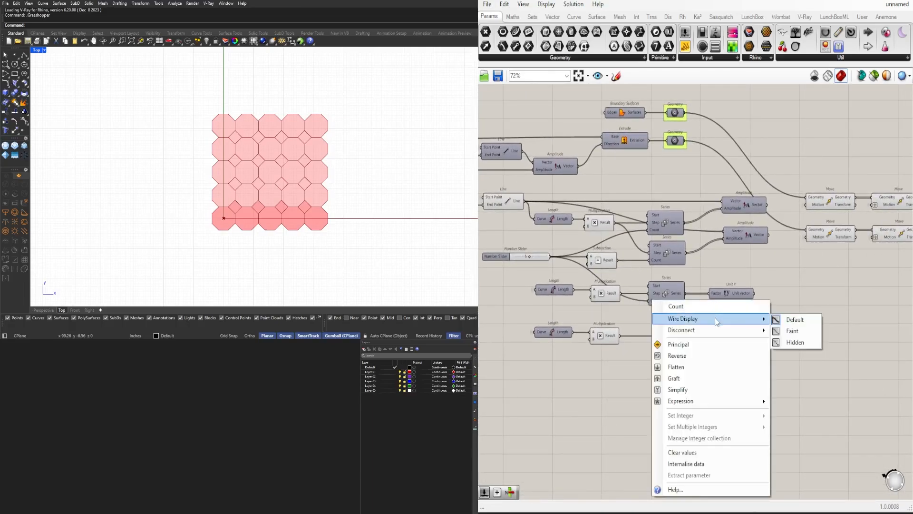
click(791, 344)
right_click(657, 232)
click(799, 270)
- Move the two Y-direction rows up closer to the rows above, and align the Amplitude and Unit Y components
drag(859, 392, 524, 283)
scroll(655, 282, up, 3)
drag(680, 307, 680, 290)
drag(885, 411, 521, 325)
drag(704, 360, 686, 340)
drag(830, 397, 747, 146)
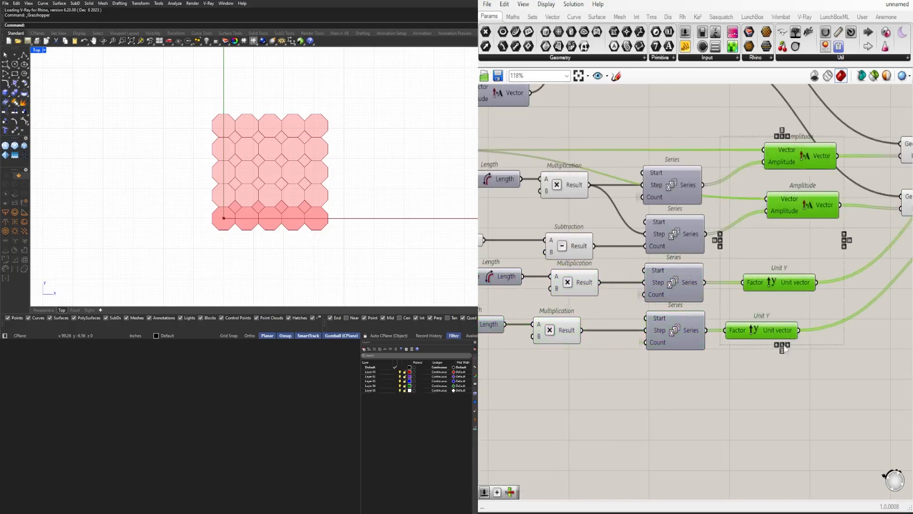
click(788, 345)
click(822, 386)
- Set the wire display of the second Amplitude's Vector input to Hidden
scroll(795, 346, down, 1)
right_click(774, 214)
click(767, 209)
right_click(785, 220)
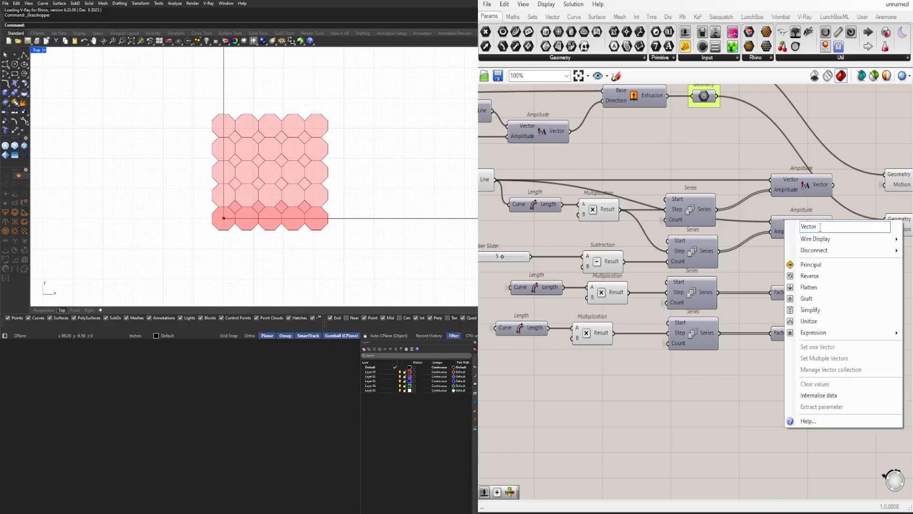
mouse_move(875, 242)
click(910, 263)
- Align the Multiplication and Subtraction components in one column, and the Length components and count slider in another
scroll(699, 188, down, 1)
right_drag(700, 187, 728, 244)
drag(663, 399, 633, 246)
click(649, 383)
click(628, 361)
scroll(625, 357, up, 3)
right_drag(625, 357, 760, 375)
drag(731, 439, 669, 220)
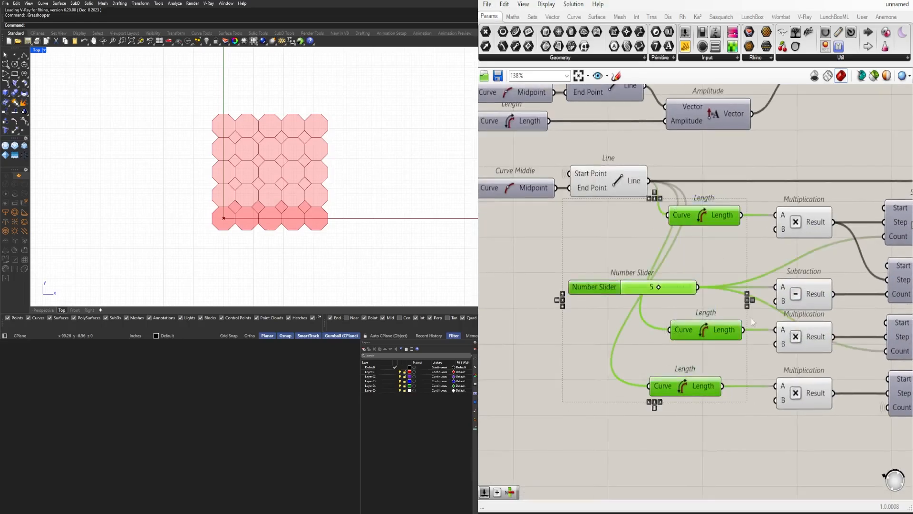
click(661, 403)
click(660, 404)
scroll(656, 340, down, 8)
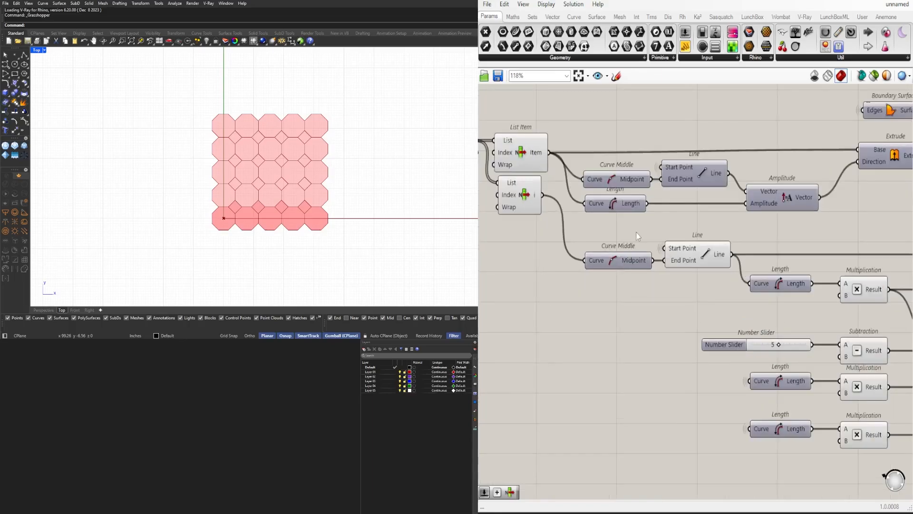
- Move the lower Line and Series block up closer to the extrusion row and tidy the Move components beside it
drag(718, 312, 584, 214)
scroll(575, 218, up, 3)
click(840, 336)
scroll(865, 335, down, 1)
right_drag(865, 336, 764, 361)
scroll(764, 361, up, 1)
drag(812, 305, 749, 238)
click(774, 223)
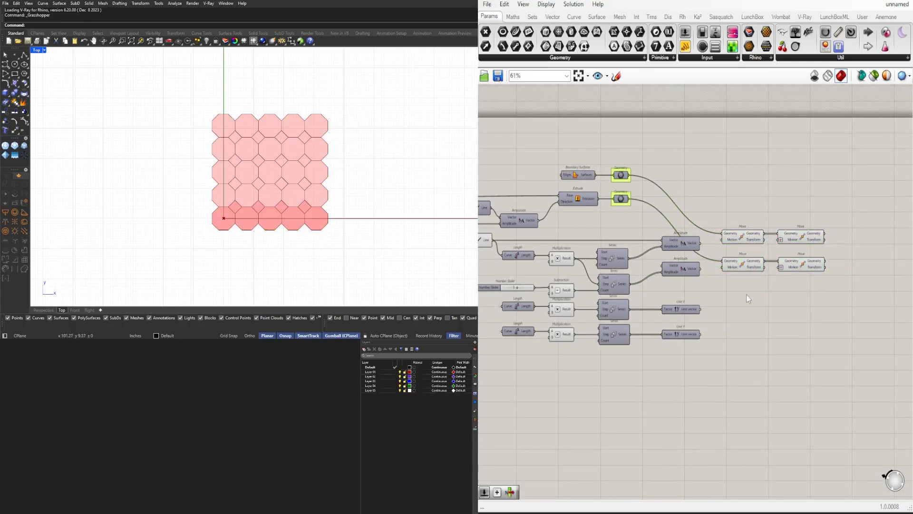
- Turn off the previews of the two first-direction Move components
click(752, 263)
scroll(761, 267, up, 2)
middle_click(725, 214)
click(752, 181)
click(676, 291)
- Move the count slider away from the Length components and make a duplicate of it for the second direction
right_drag(607, 286, 721, 270)
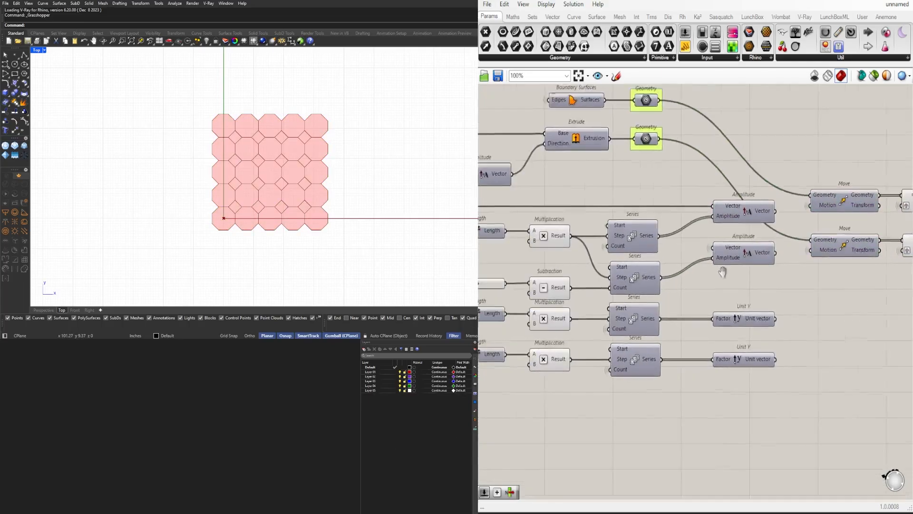
scroll(722, 270, down, 1)
right_drag(511, 310, 684, 322)
right_drag(735, 342, 645, 349)
scroll(659, 289, up, 2)
click(548, 306)
right_drag(543, 304, 709, 303)
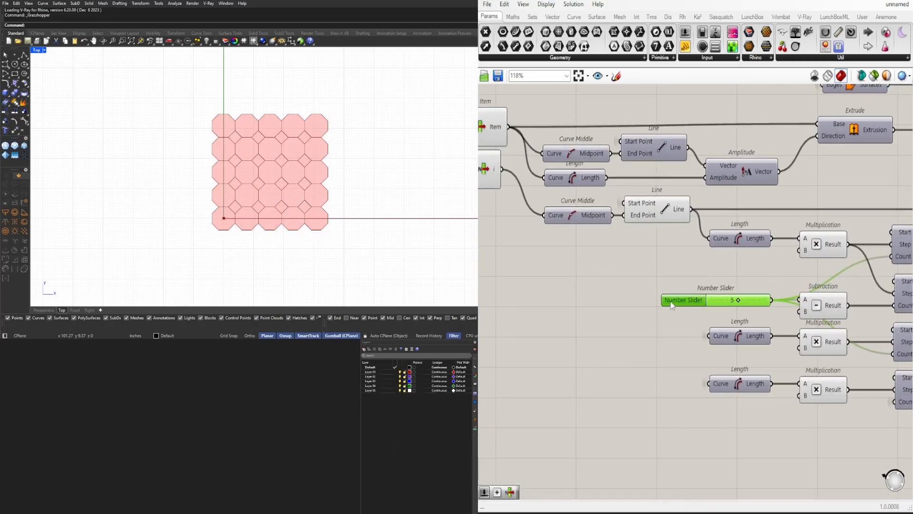
drag(671, 303, 560, 303)
key(ctrl+c)
key(ctrl+v)
- Duplicate the Subtraction component and place the copy just below the lowest Multiplication component
right_drag(630, 398, 558, 382)
scroll(579, 318, up, 3)
right_drag(579, 318, 524, 322)
scroll(628, 334, down, 3)
click(760, 383)
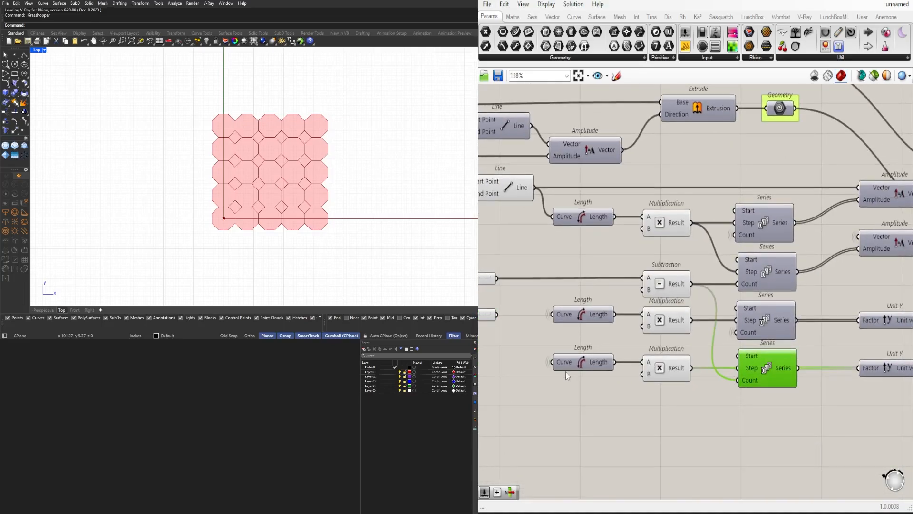
right_drag(566, 376, 680, 375)
alt+drag(785, 286, 788, 403)
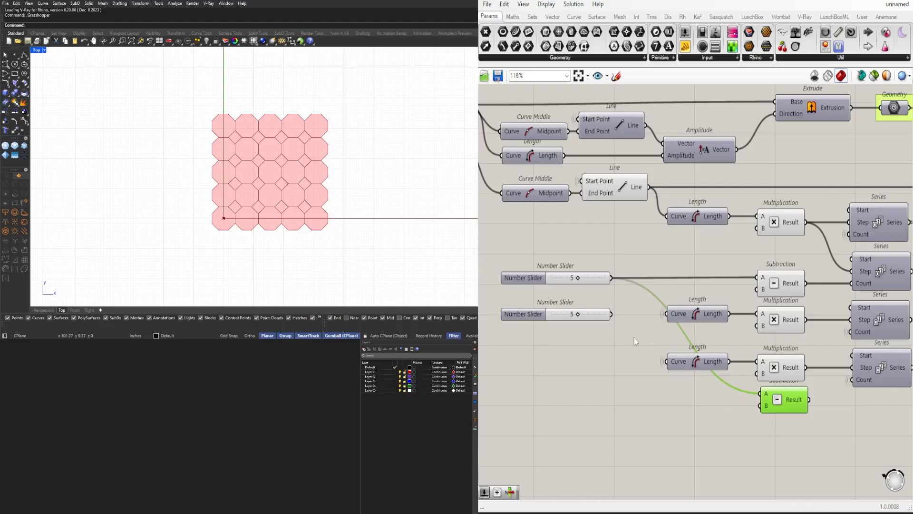
- Move the second number slider beside the lower Subtraction component, align both, and set the slider to 3
drag(532, 312, 538, 396)
drag(774, 394, 771, 398)
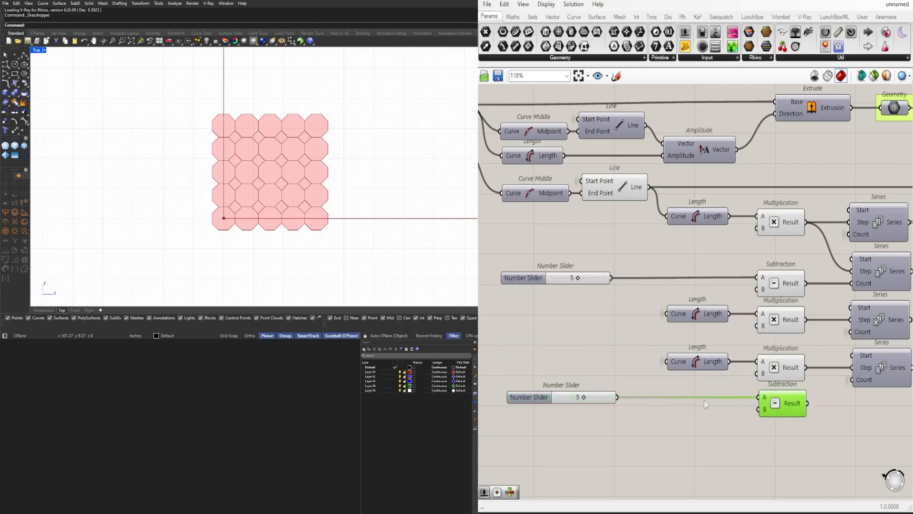
click(572, 397)
key(Return)
right_drag(808, 410, 744, 419)
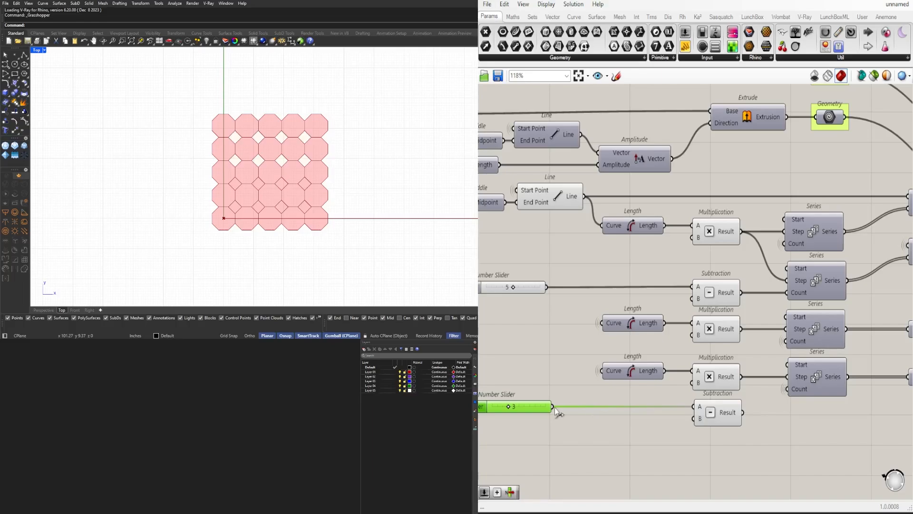
- Try the lower number slider at 2 and return it to 3
scroll(595, 402, up, 5)
double_click(640, 390)
text(2)
key(Return)
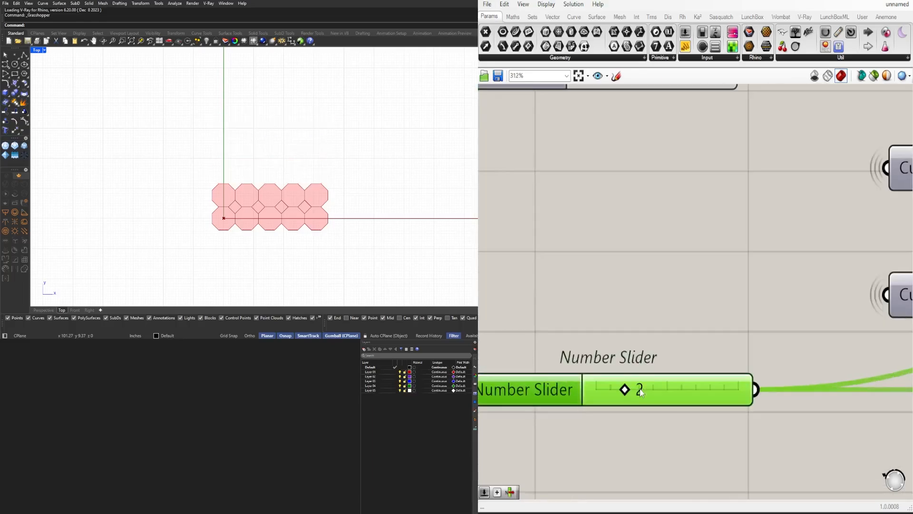
key(Left)
double_click(640, 388)
text(3)
key(Return)
scroll(645, 275, down, 6)
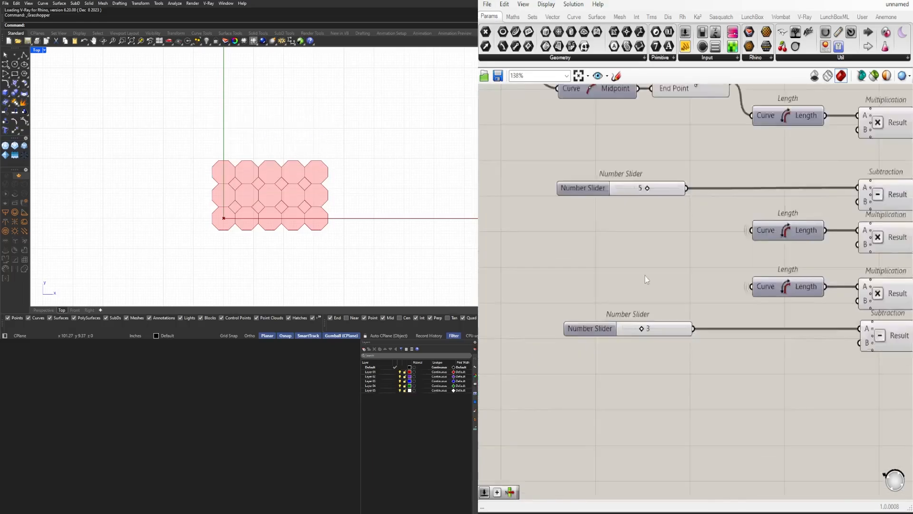
- Set the upper number slider, feeding the upper Subtraction component, to 3
right_drag(645, 276, 649, 324)
double_click(647, 248)
text(3)
key(Return)
- Turn off the preview of the two List Item components after Explode
scroll(683, 303, down, 3)
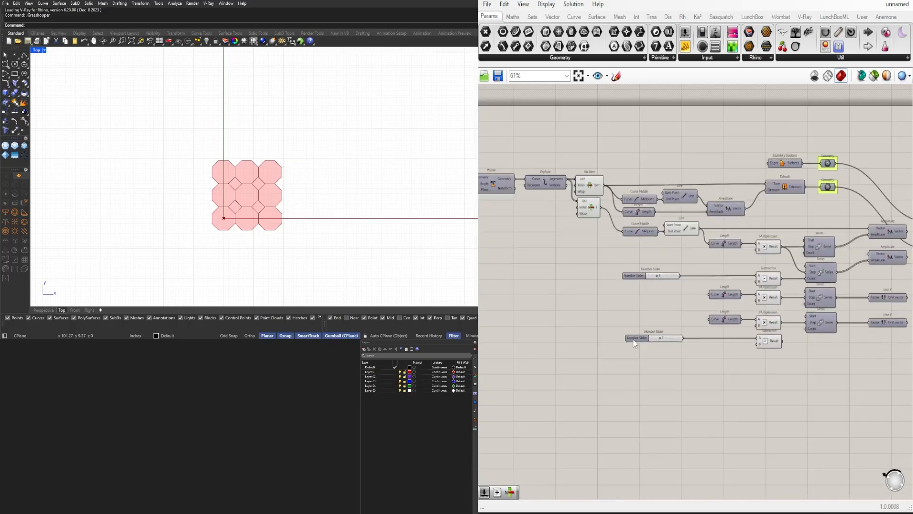
scroll(599, 230, down, 4)
drag(826, 312, 605, 176)
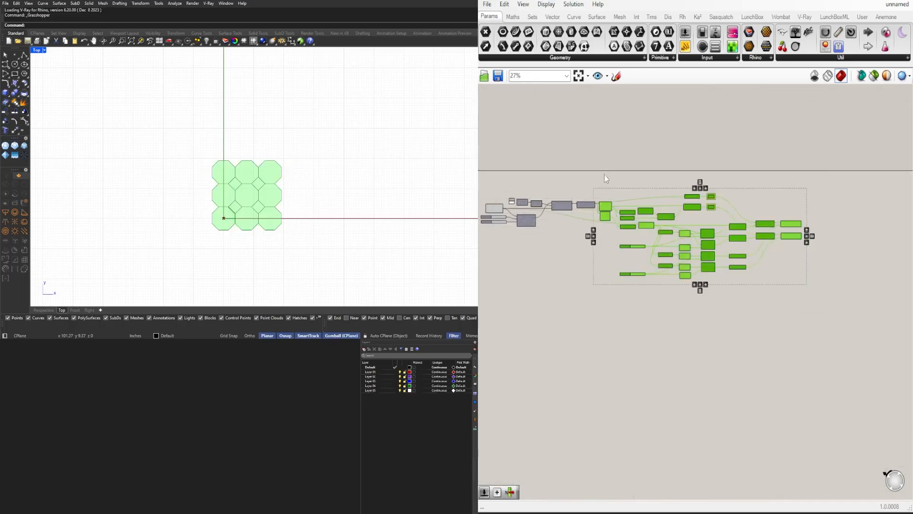
scroll(604, 191, up, 3)
right_drag(618, 194, 635, 194)
drag(636, 196, 613, 238)
middle_click(622, 179)
click(651, 145)
click(637, 172)
- Inspect the Move components, the two count sliders and the resulting octagon tiling in the Top view
scroll(630, 173, up, 1)
right_drag(901, 203, 693, 206)
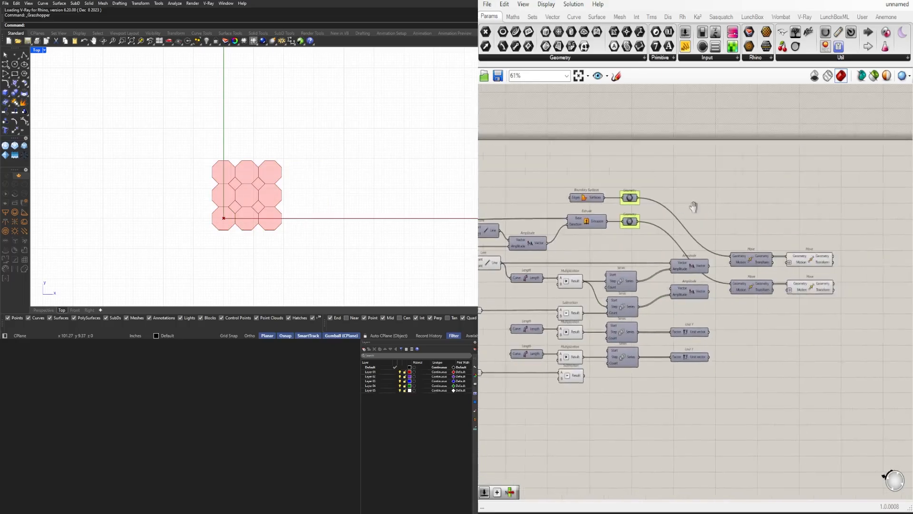
scroll(829, 245, up, 2)
click(803, 264)
click(733, 333)
right_drag(506, 401, 778, 344)
scroll(561, 302, up, 5)
scroll(250, 206, up, 8)
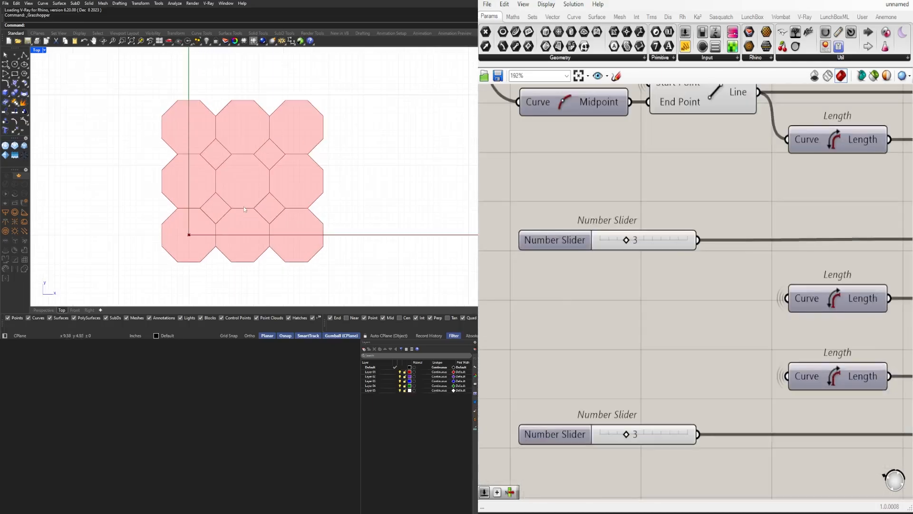
scroll(523, 309, down, 3)
- Try adjusting the Polygon's radius and segment sliders to test the tiling
right_drag(495, 314, 826, 320)
scroll(827, 320, down, 6)
scroll(617, 252, up, 8)
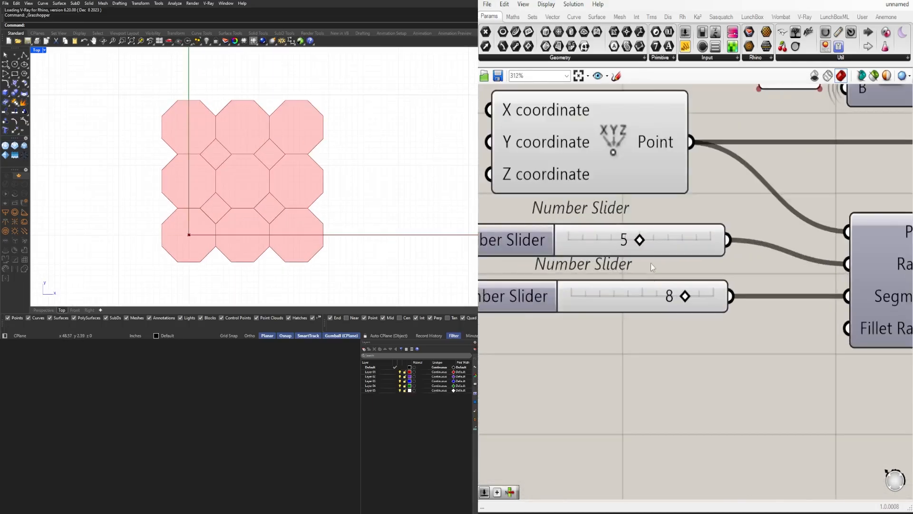
mouse_move(624, 240)
mouse_down()
mouse_move(648, 240)
mouse_move(597, 240)
mouse_move(634, 240)
mouse_up()
scroll(715, 322, down, 5)
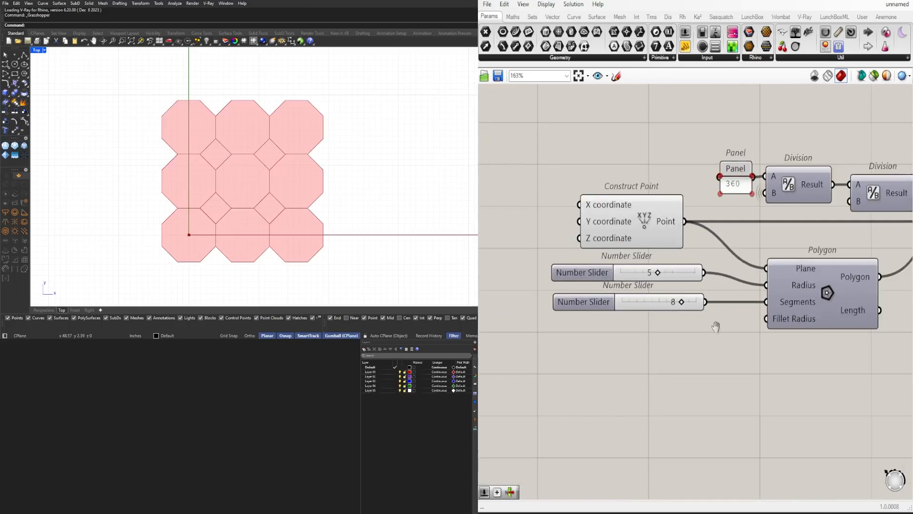
scroll(666, 295, up, 6)
drag(682, 296, 590, 309)
scroll(561, 317, down, 4)
scroll(541, 300, up, 2)
scroll(568, 264, down, 4)
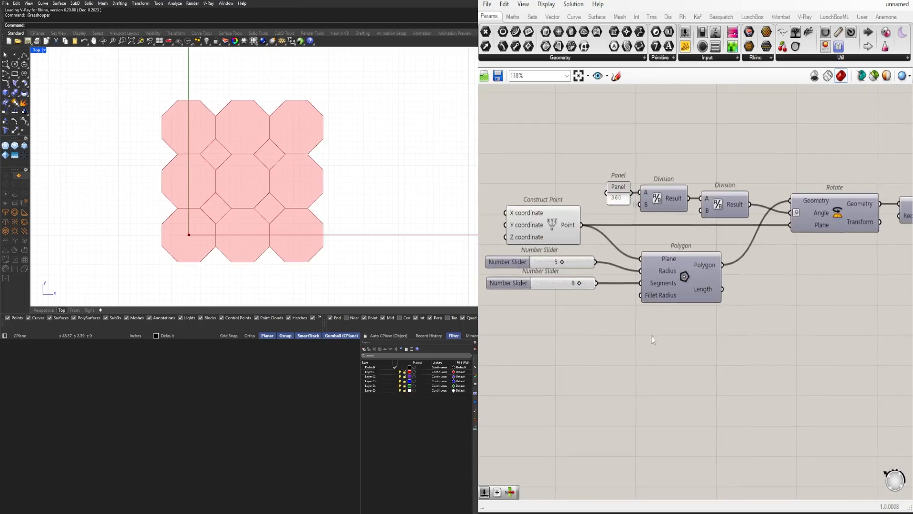
- Add a Multiplication component below the segment slider and shift Polygon aside to make room for it
text(multiplication)
key(Return)
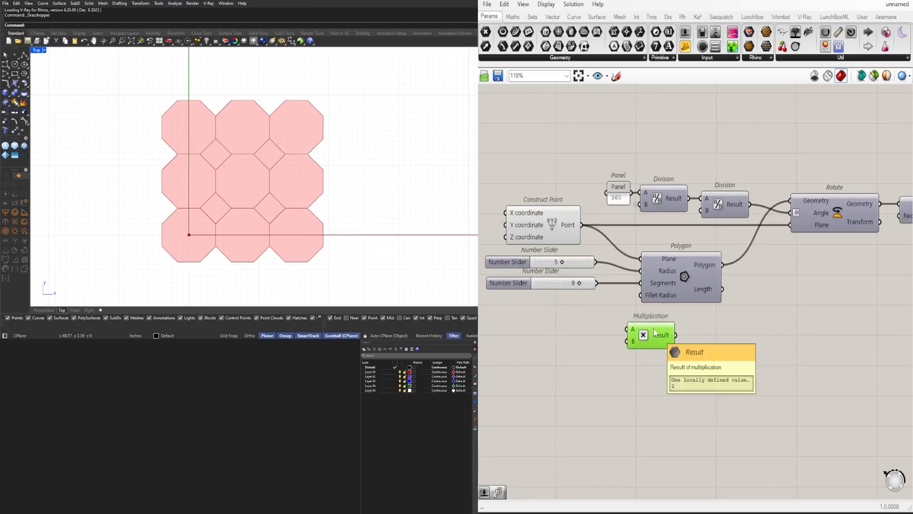
drag(667, 279, 708, 280)
drag(651, 339, 633, 319)
- Add a number slider with value 1 and connect it to input B of Multiplication
double_click(542, 333)
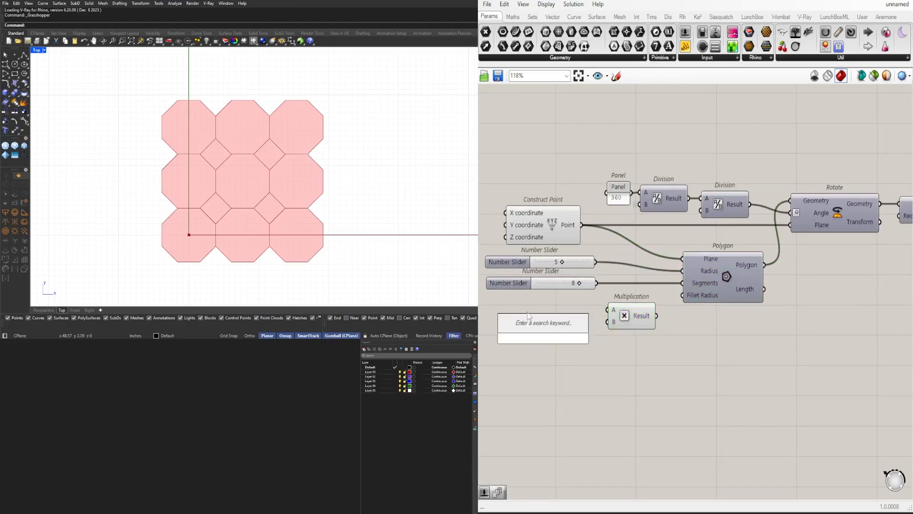
text(1<)
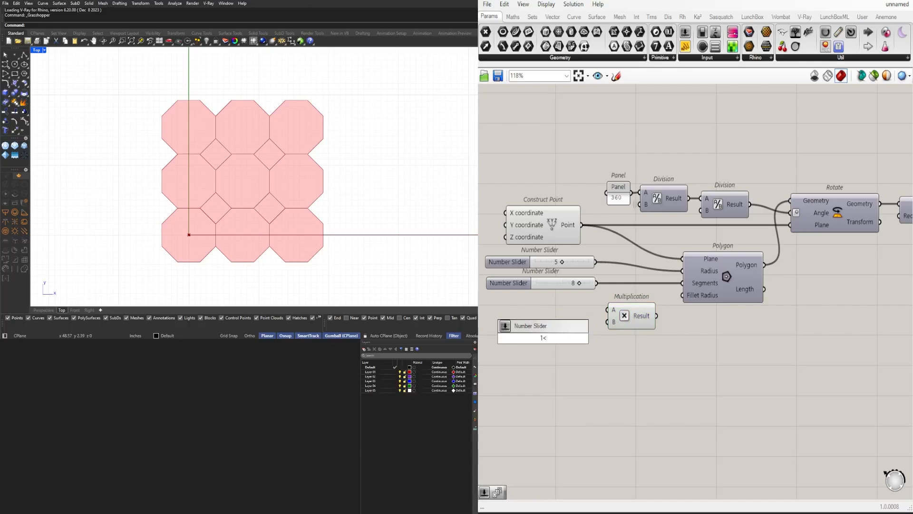
key(Return)
scroll(520, 279, up, 4)
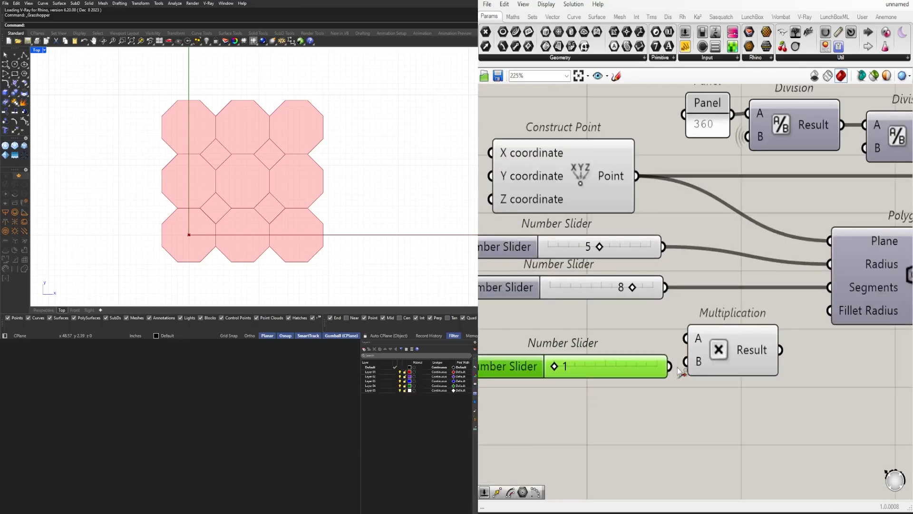
drag(677, 367, 685, 361)
- Route the segment slider through input A of Multiplication and feed its result into Polygon's Segments input
drag(707, 359, 716, 338)
drag(667, 288, 694, 317)
right_drag(757, 328, 711, 325)
drag(744, 327, 782, 285)
drag(714, 327, 719, 297)
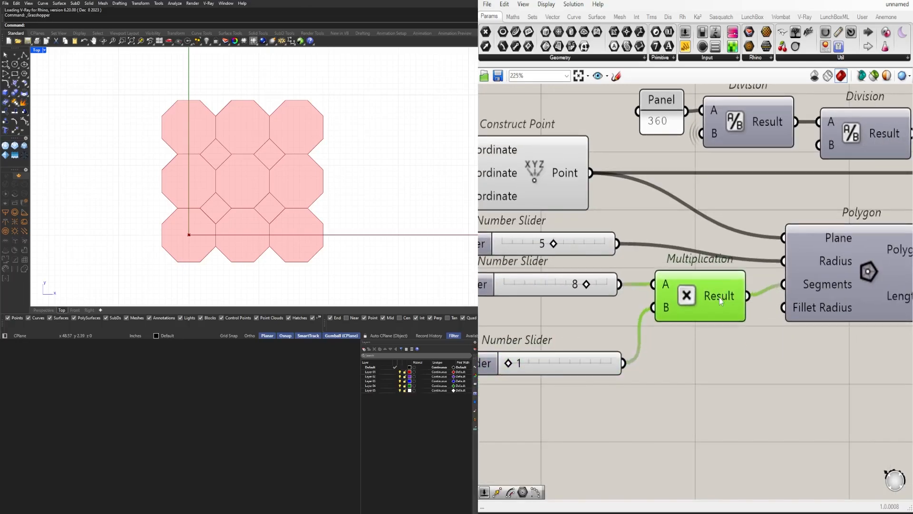
- Set the multiplier slider to 4
scroll(590, 345, up, 4)
drag(589, 341, 722, 328)
scroll(671, 322, down, 6)
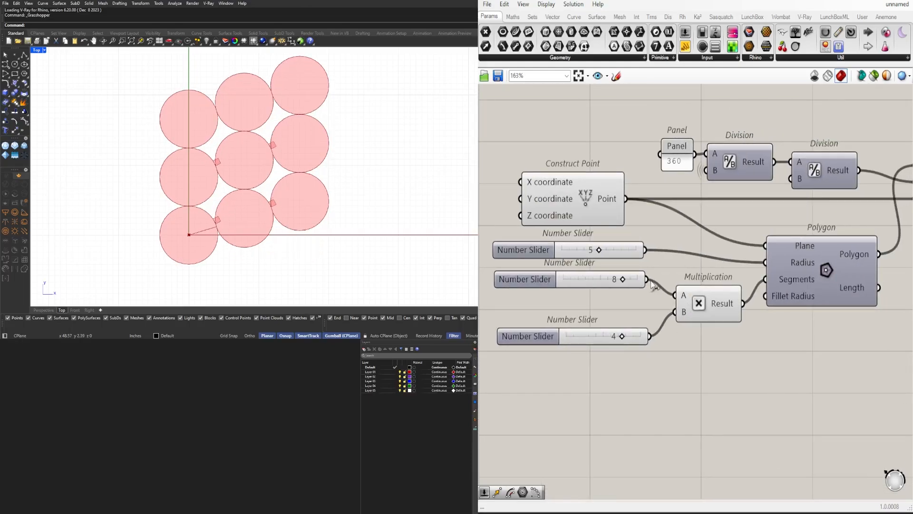
- Reconnect the segment slider directly to Polygon's Segments input and delete the Multiplication component with its slider
drag(649, 280, 764, 280)
drag(755, 360, 639, 318)
key(Delete)
- Shift the four Move components together farther away from the Amplitude components
scroll(675, 328, down, 4)
right_drag(811, 359, 660, 346)
scroll(608, 347, down, 5)
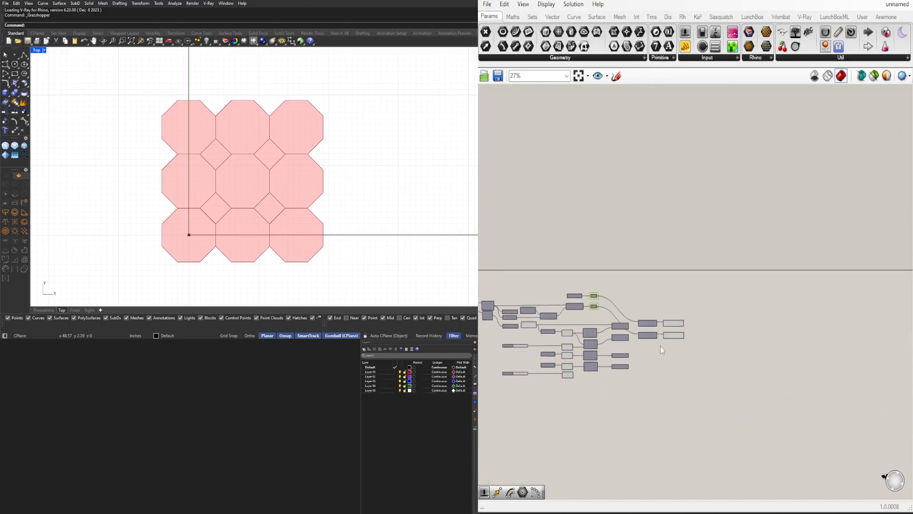
scroll(685, 348, up, 4)
scroll(666, 328, up, 3)
drag(681, 388, 666, 288)
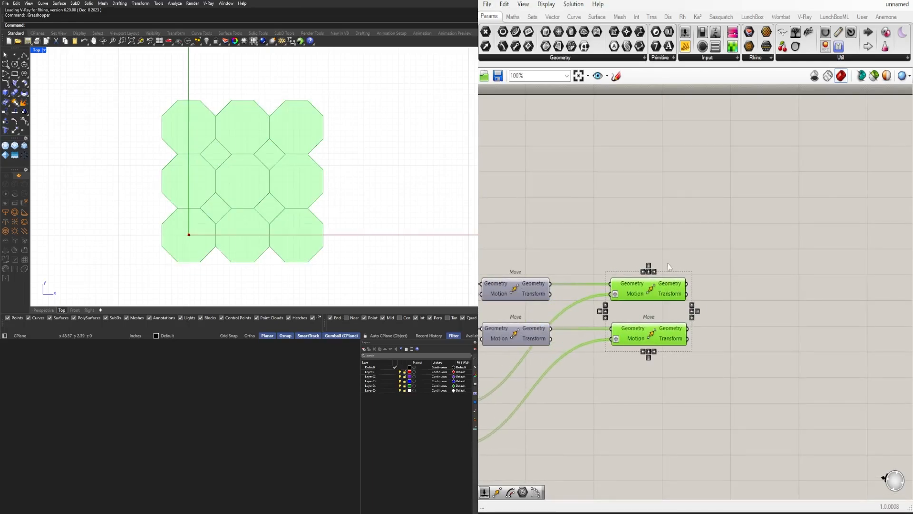
click(669, 267)
scroll(666, 274, down, 1)
right_drag(666, 274, 784, 236)
drag(830, 359, 640, 250)
drag(656, 249, 689, 249)
click(660, 216)
right_drag(561, 222, 708, 299)
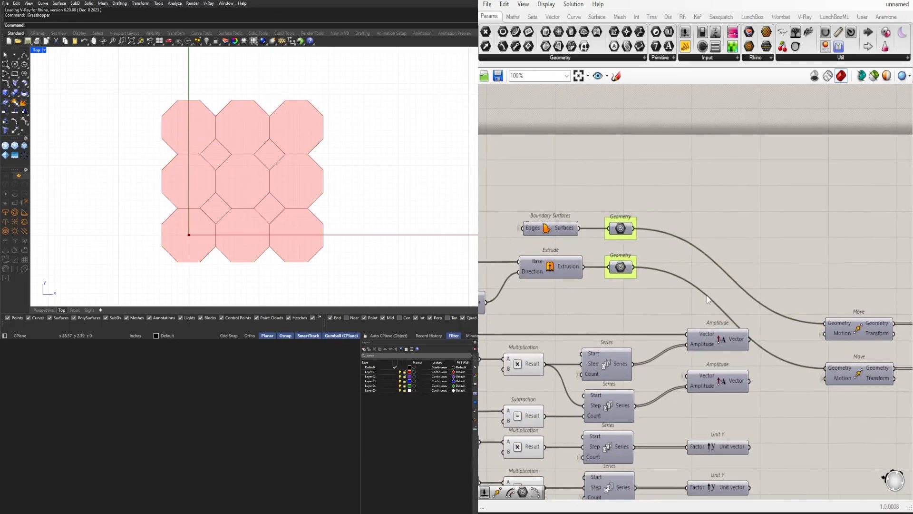
- Set the wire display to hidden on the Geometry inputs of the first two Move components
right_drag(833, 323, 649, 304)
right_click(652, 303)
mouse_move(723, 345)
click(791, 345)
right_click(657, 352)
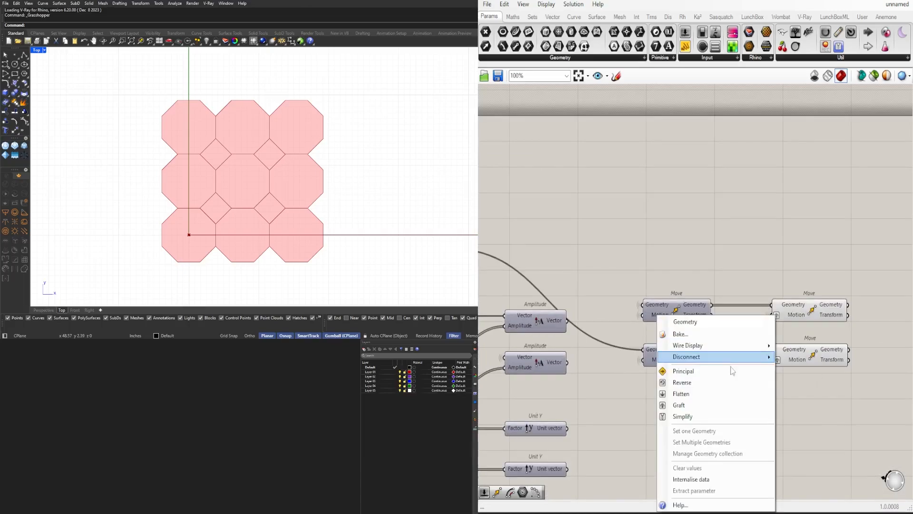
mouse_move(750, 346)
click(796, 367)
click(800, 304)
- Add two Surface parameters and connect each to the Geometry output of one final Move component
right_drag(862, 279, 778, 285)
scroll(798, 281, up, 2)
double_click(838, 301)
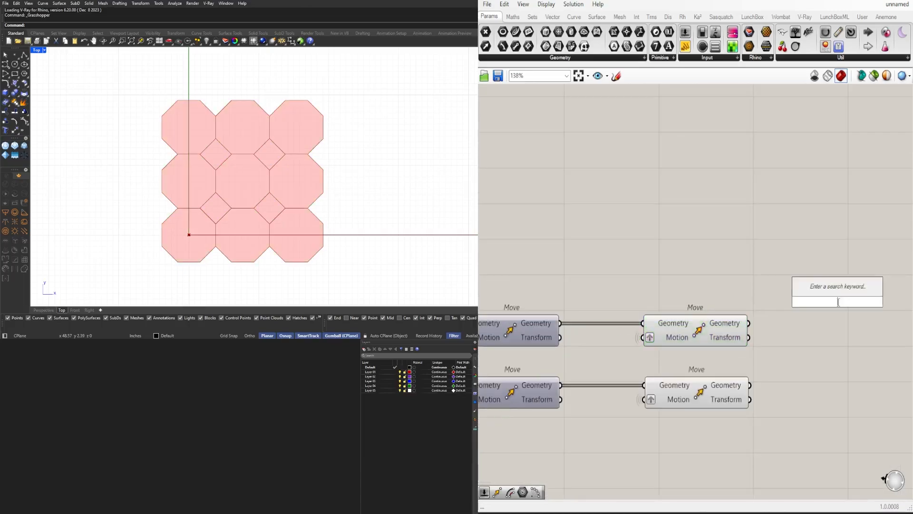
text(surf)
click(825, 261)
drag(749, 323, 801, 388)
drag(806, 329, 801, 333)
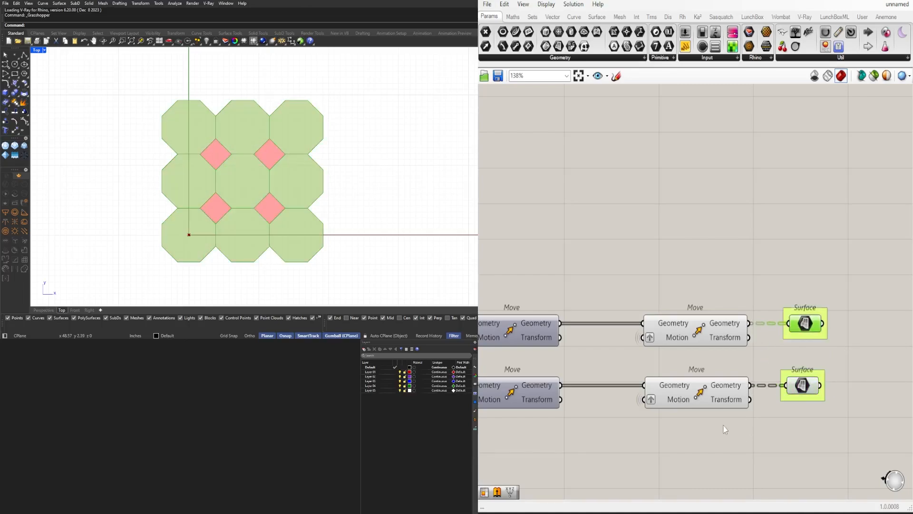
- Turn off the preview of the two final Move components
drag(723, 426, 658, 258)
scroll(658, 257, up, 1)
middle_click(658, 258)
click(686, 224)
click(691, 226)
- Insert another pair of Geometry parameters between the Boundary Surfaces and Extrude outputs and the grouped Geometry parameters
scroll(863, 303, down, 7)
scroll(659, 305, up, 4)
scroll(773, 269, down, 4)
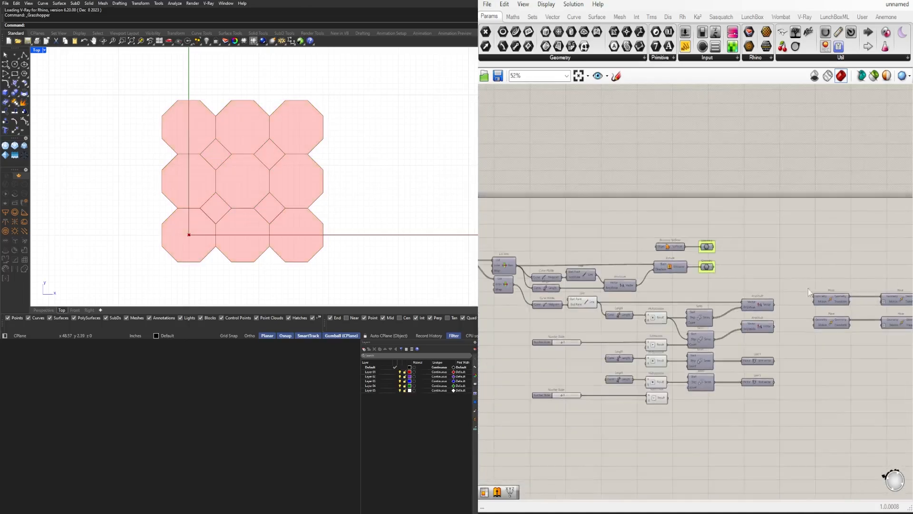
scroll(808, 292, up, 3)
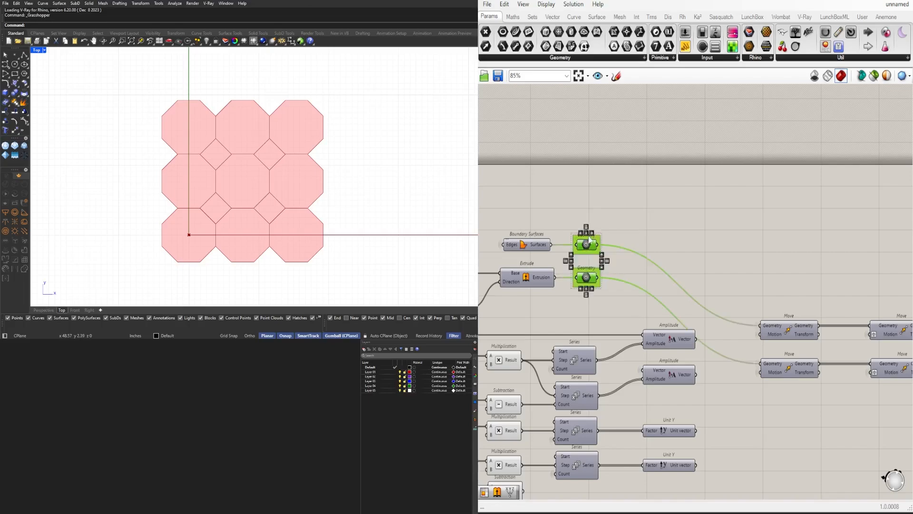
mouse_move(589, 239)
mouse_down()
mouse_move(661, 251)
mouse_move(576, 250)
mouse_up()
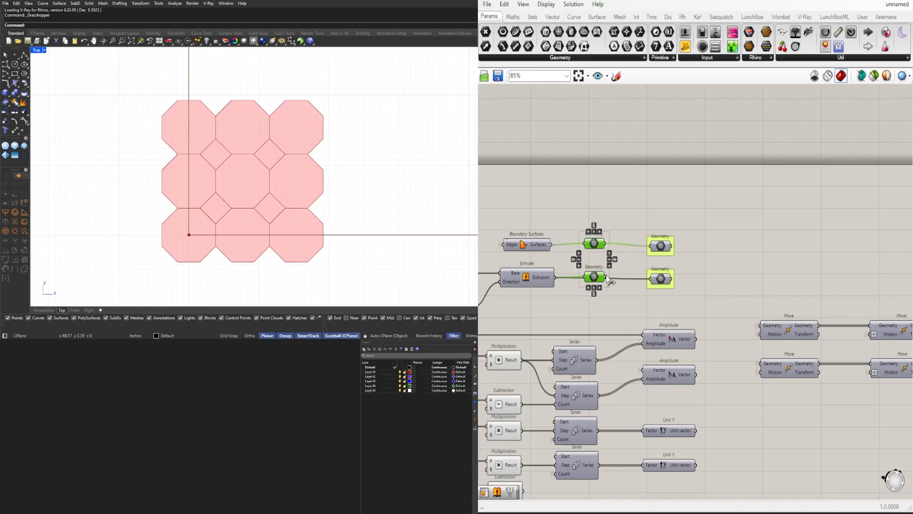
drag(729, 302, 660, 245)
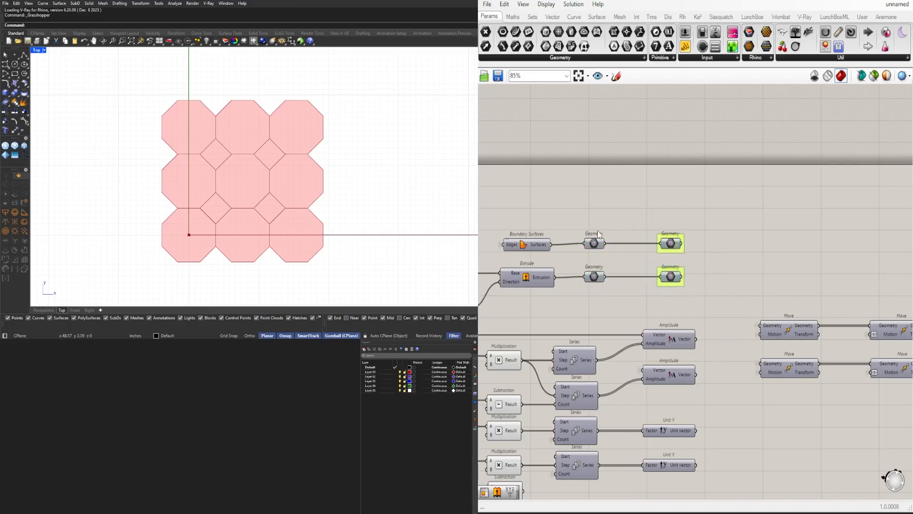
- Align the new and grouped Geometry parameters so their connecting wires run straight
scroll(587, 265, up, 5)
click(609, 295)
click(608, 216)
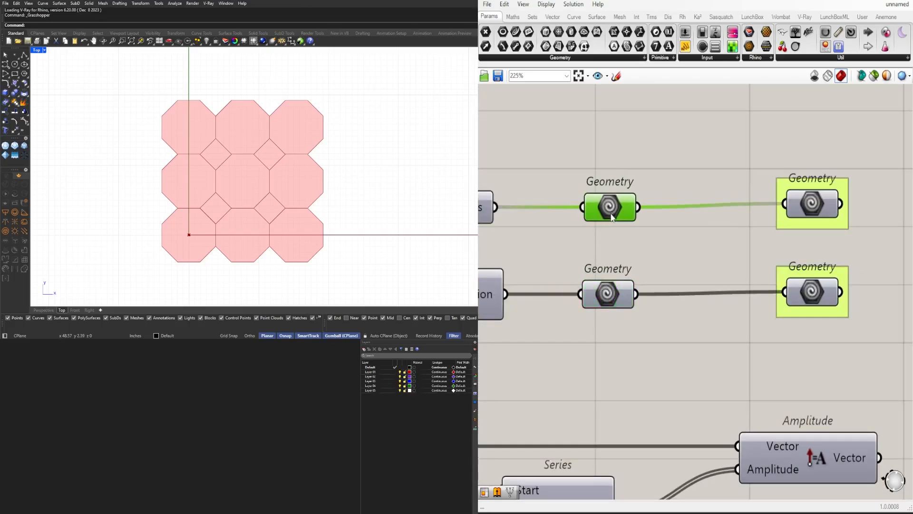
click(815, 297)
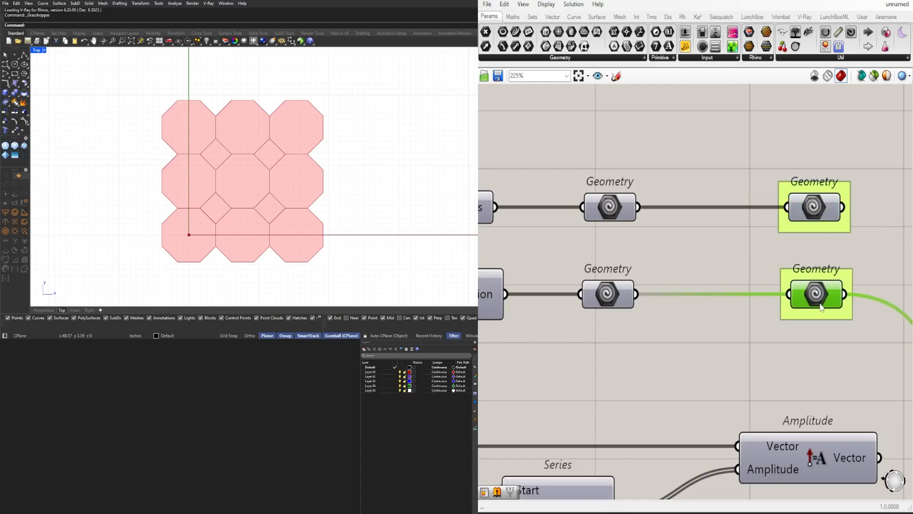
click(713, 259)
- Move the final Move components and their Surface parameters closer to the first Move components
scroll(700, 259, down, 10)
scroll(742, 282, up, 8)
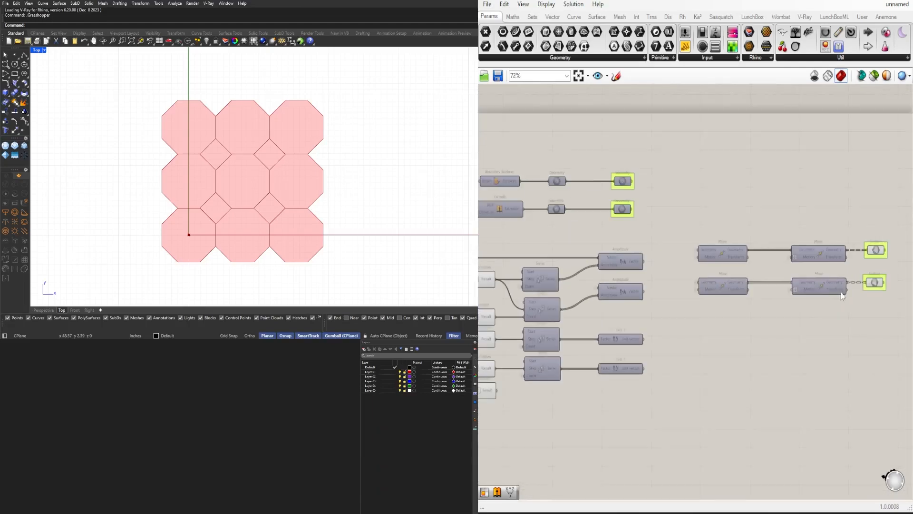
drag(885, 330, 784, 251)
click(841, 322)
click(578, 76)
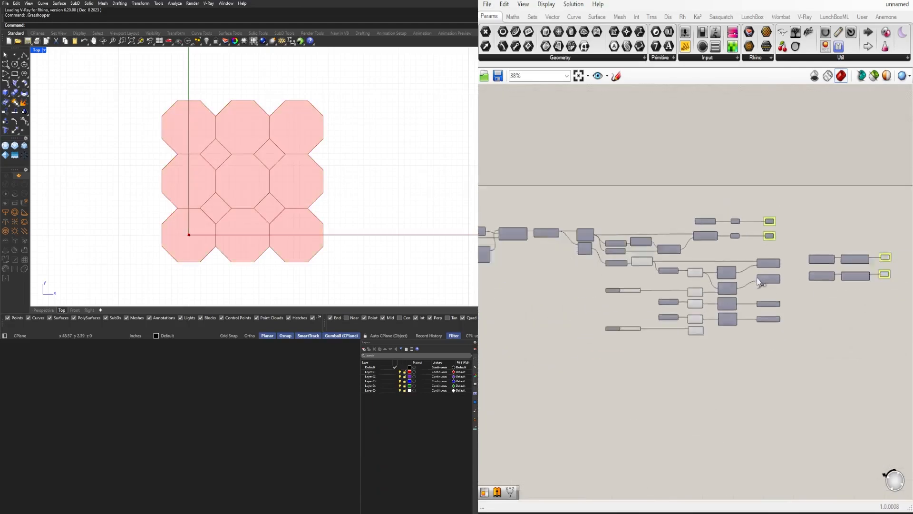
- Rename the number slider driving the Polygon's radius to SIZE
scroll(780, 414, down, 2)
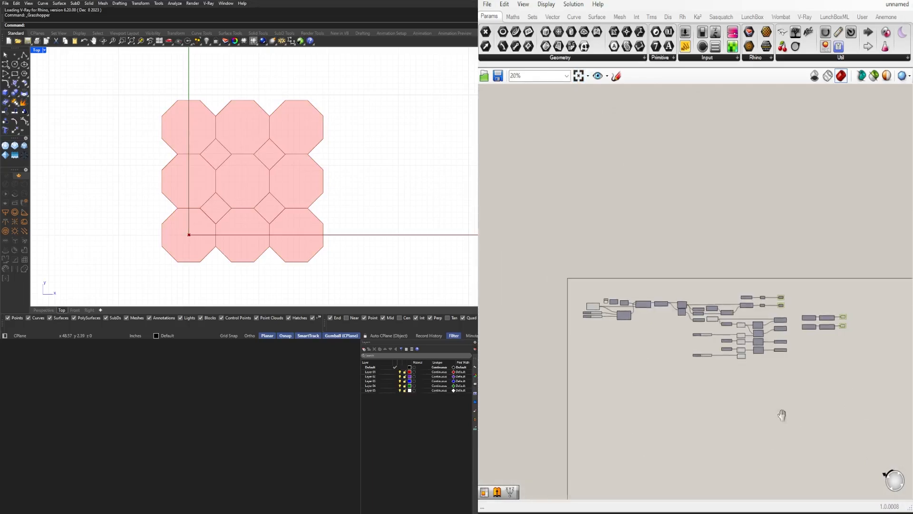
drag(865, 401, 515, 224)
scroll(517, 224, up, 7)
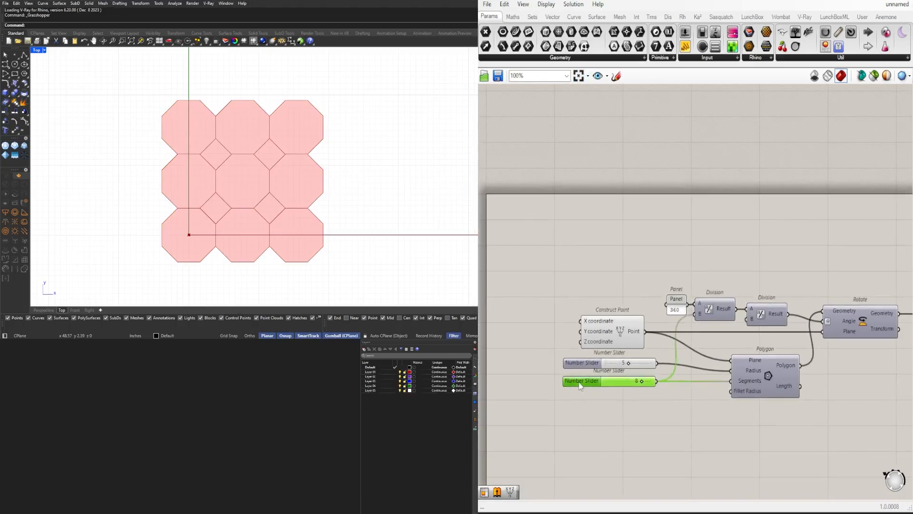
scroll(578, 383, up, 3)
right_click(578, 334)
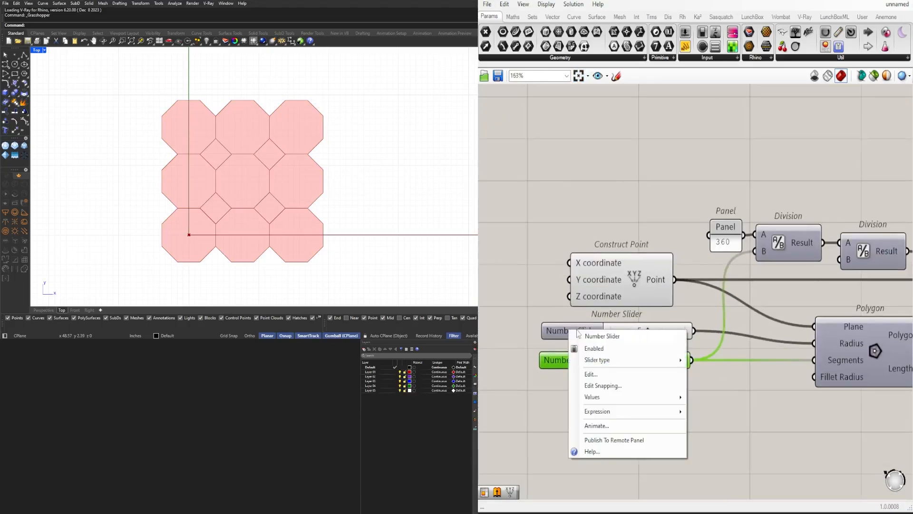
key(Return)
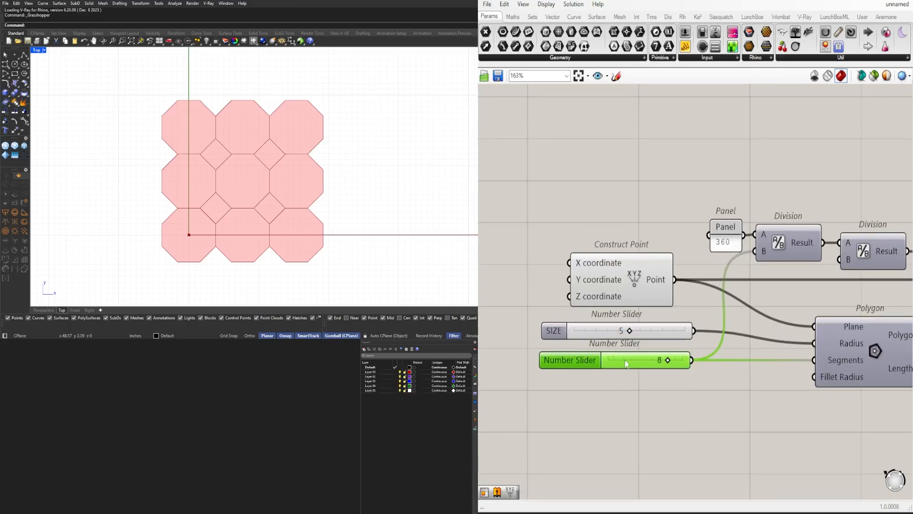
- Internalise the data in the first Division's B input and the Polygon's Segments input, and delete the segments number slider
right_click(587, 360)
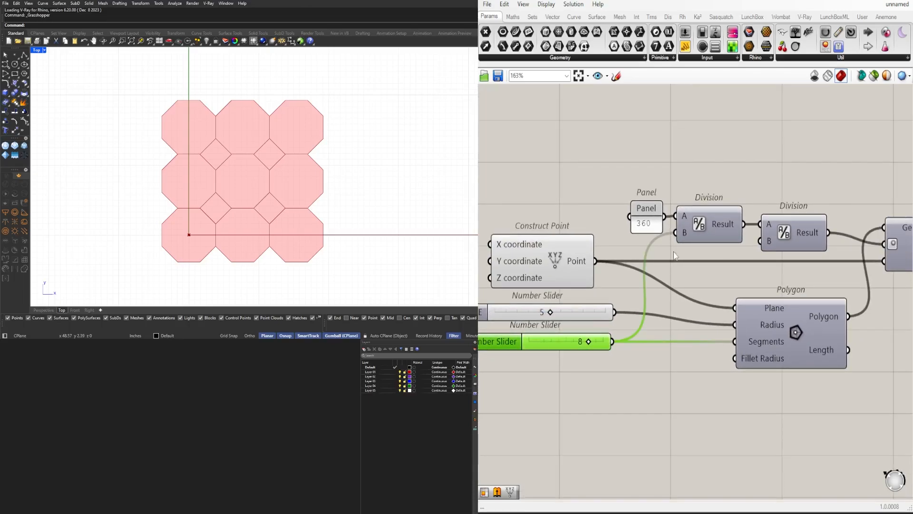
right_click(684, 234)
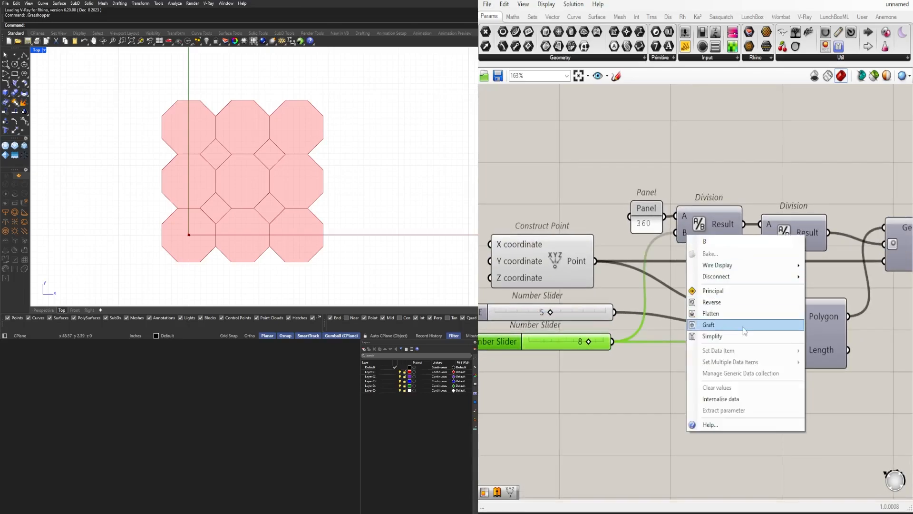
click(729, 399)
right_click(754, 342)
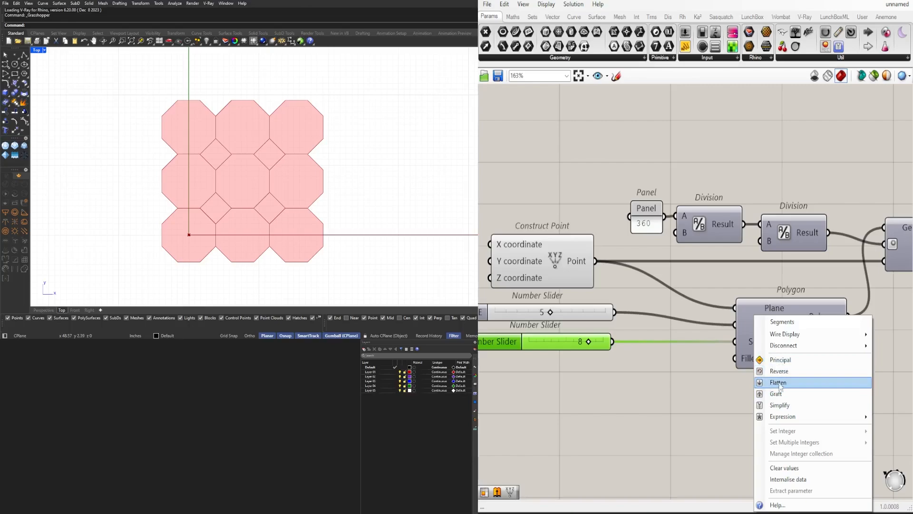
click(788, 479)
drag(659, 393, 595, 340)
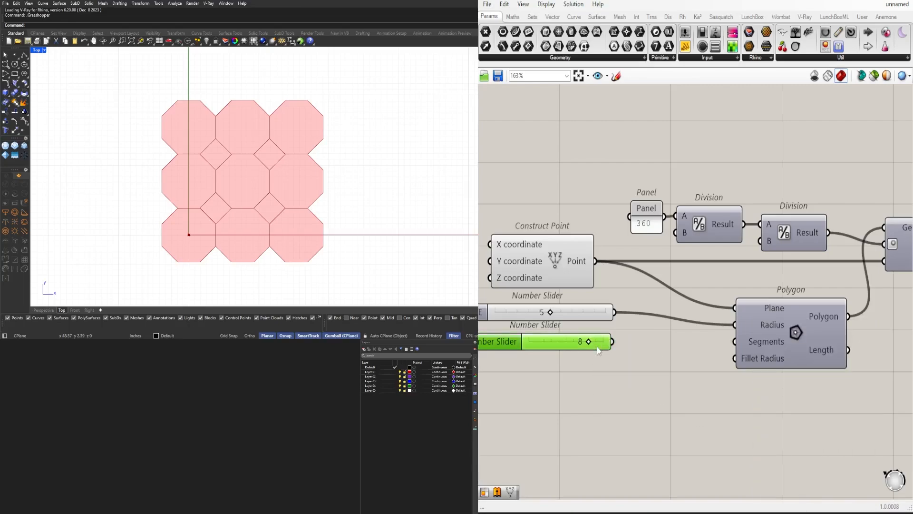
scroll(597, 347, down, 2)
right_drag(597, 347, 529, 348)
key(Delete)
- Internalise the data in the Rotate component's Angle input and delete the 360 Panel with both Division components
right_click(767, 271)
click(819, 448)
drag(701, 223, 631, 258)
key(Delete)
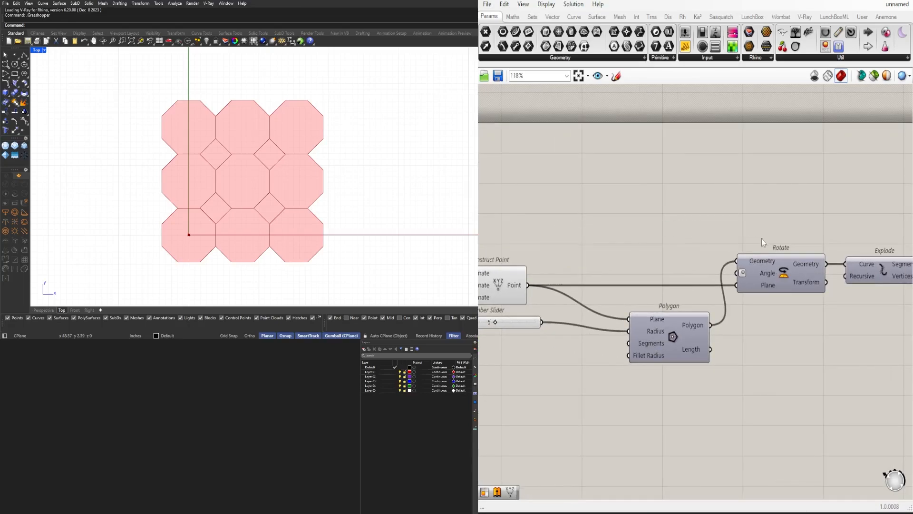
- Move the Construct Point, SIZE slider and Polygon components together closer to the Rotate component
scroll(751, 269, down, 2)
click(694, 319)
drag(691, 377, 578, 287)
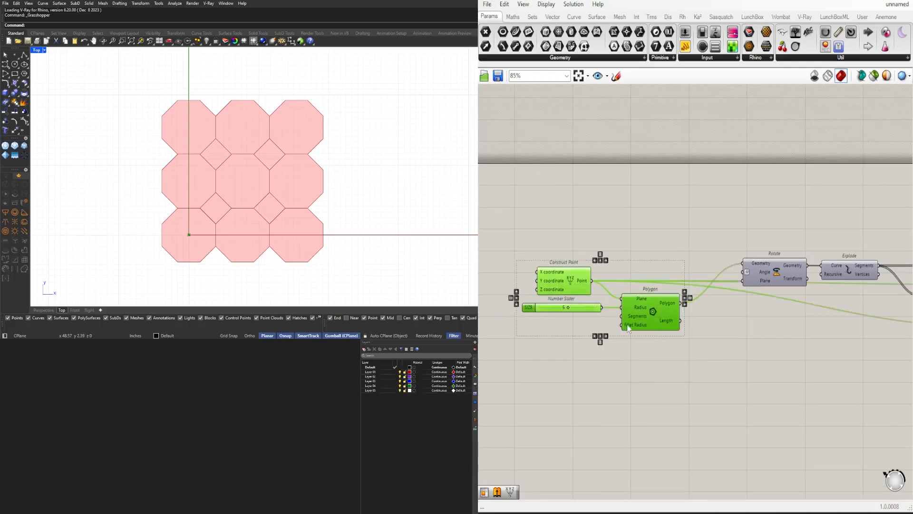
drag(639, 327, 677, 327)
scroll(743, 386, down, 6)
right_drag(735, 378, 672, 356)
click(672, 356)
- Put the SIZE slider in its own group and tidy the Construct Point's position above it
scroll(625, 335, up, 7)
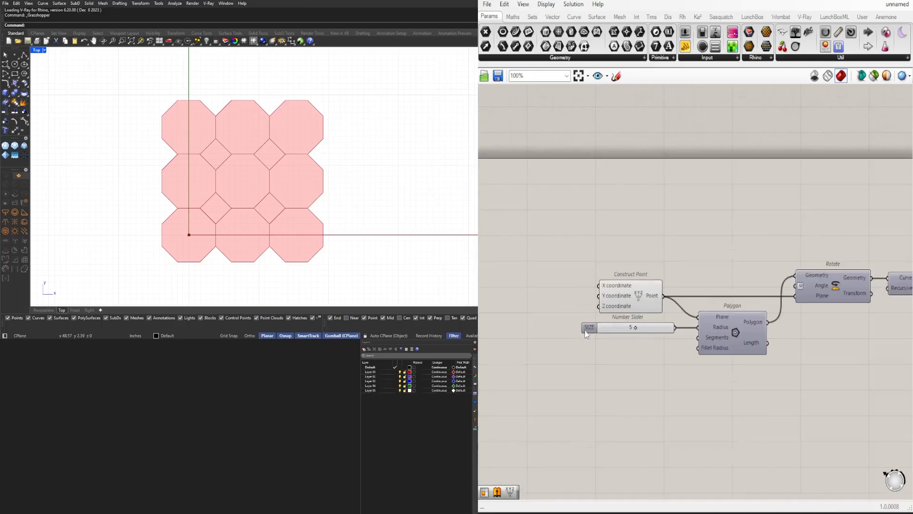
key(ctrl+g)
drag(636, 306, 638, 296)
click(705, 272)
scroll(709, 275, down, 2)
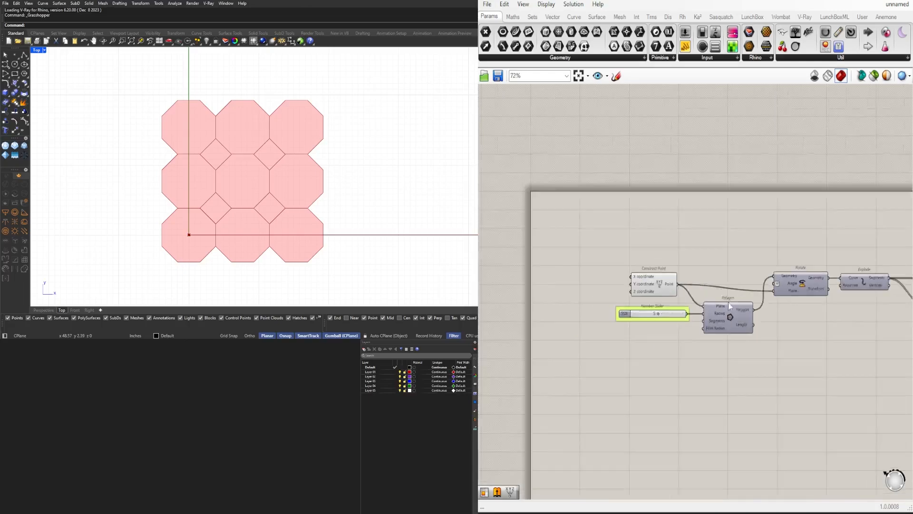
- Rename the number slider driving the upper Series count and Subtraction to X ARRAY
scroll(779, 368, up, 3)
right_drag(876, 385, 640, 304)
click(568, 307)
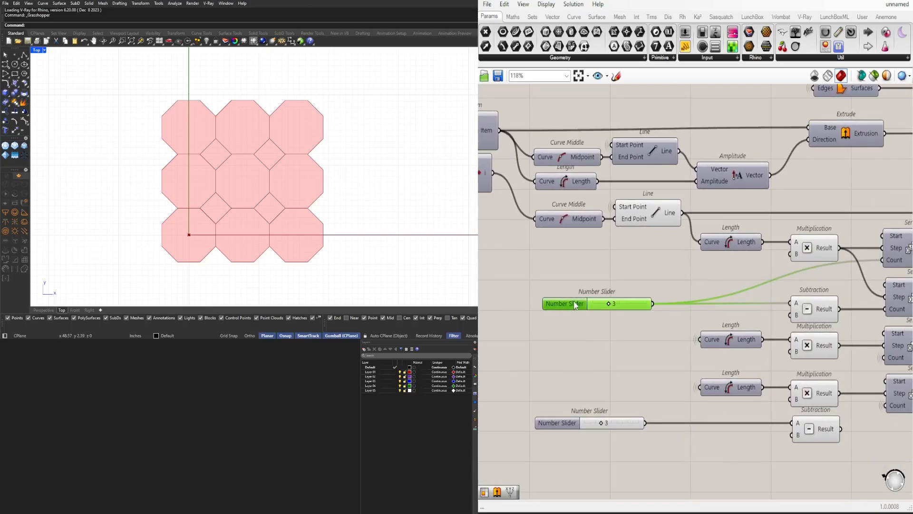
right_click(575, 305)
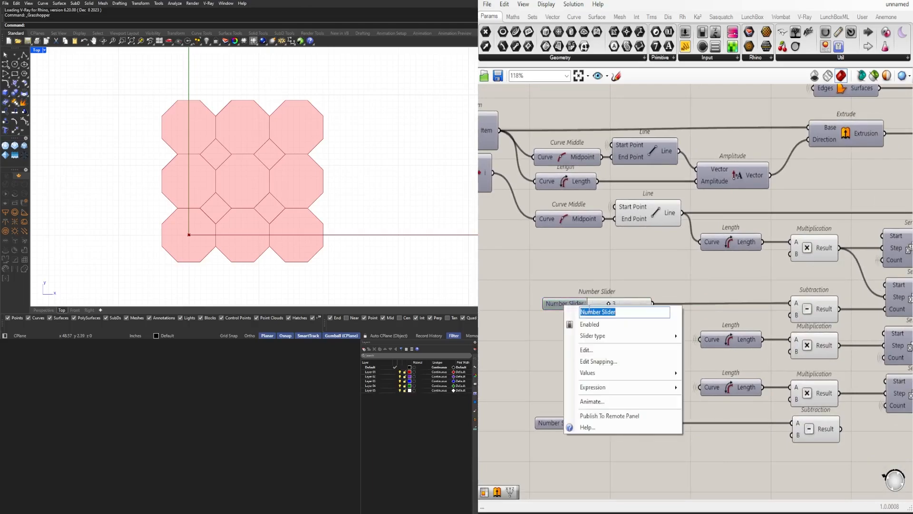
text(X ARRAY)
key(Return)
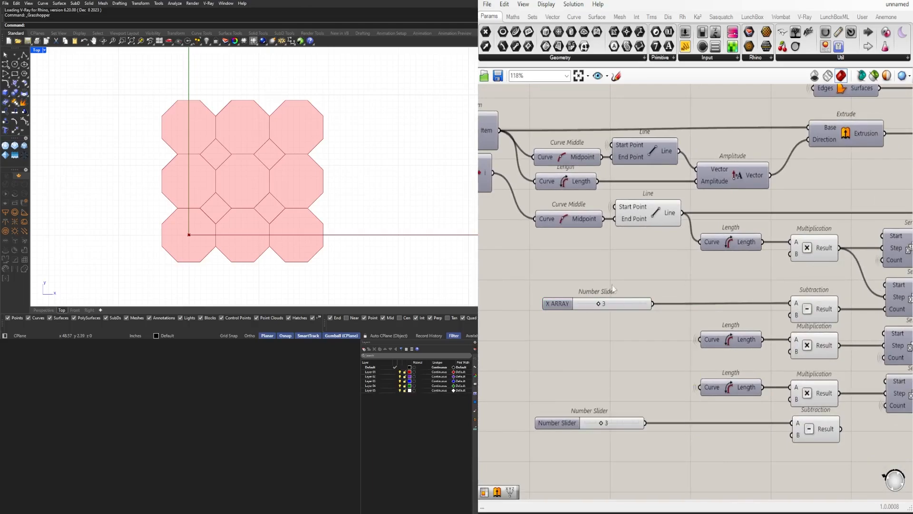
- Rename the number slider feeding the lowest Subtraction component to Y ARRAY
right_click(561, 423)
text(Y ARRAY)
key(Return)
- Group the X ARRAY and Y ARRAY sliders separately and align them with each other along their starting edges
drag(590, 448, 575, 407)
key(ctrl+g)
drag(595, 328, 558, 290)
key(ctrl+g)
drag(632, 478, 575, 294)
click(607, 367)
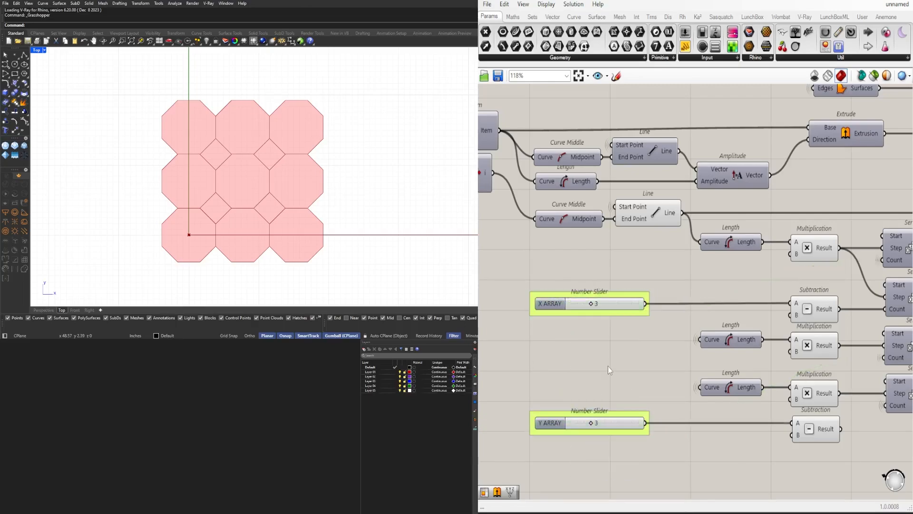
- Label the group around the Geometry parameter fed by the Boundary Surfaces output BASE SURFACE
scroll(609, 369, down, 4)
right_drag(791, 387, 602, 317)
scroll(618, 314, down, 3)
scroll(727, 254, up, 5)
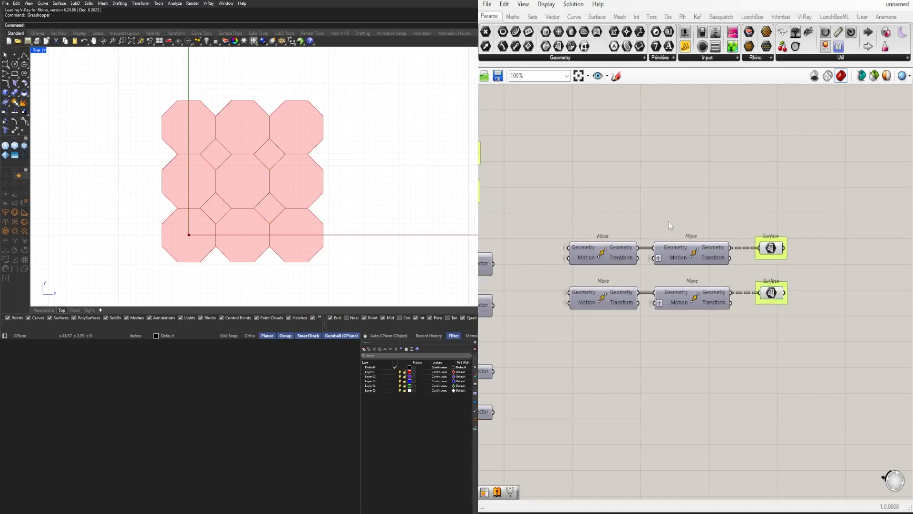
right_drag(538, 164, 799, 230)
scroll(731, 217, up, 2)
right_click(720, 208)
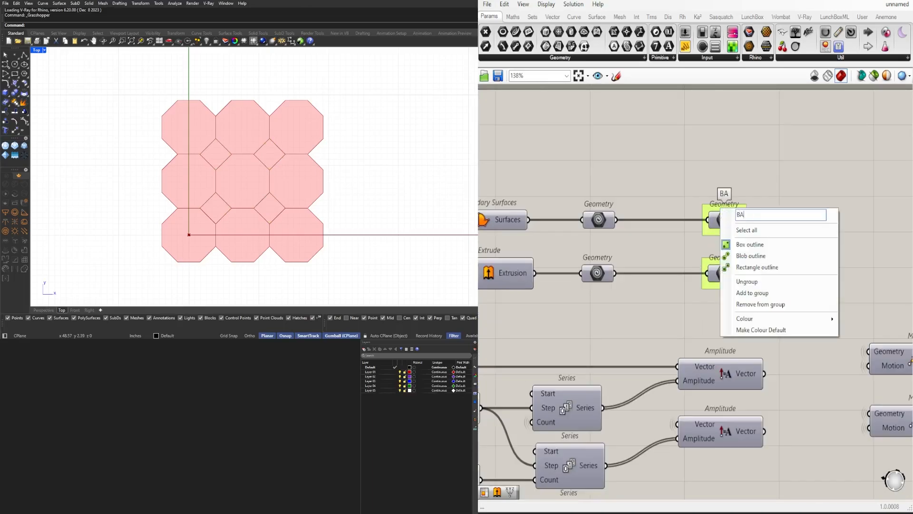
text(BASE SURFACE)
key(Return)
- Label the group around the Geometry parameter fed by the Extrude output DIAMOND SURFACE
click(723, 275)
middle_click(723, 273)
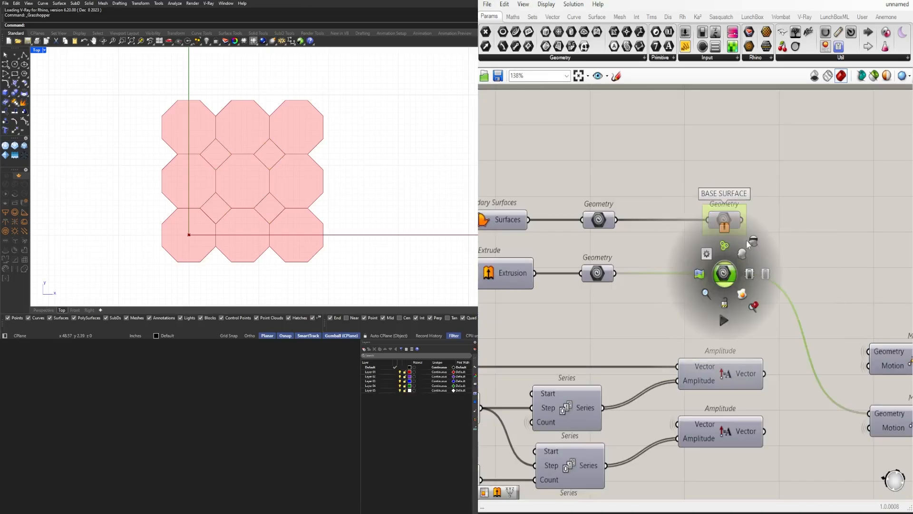
middle_click(785, 180)
click(735, 250)
right_click(729, 261)
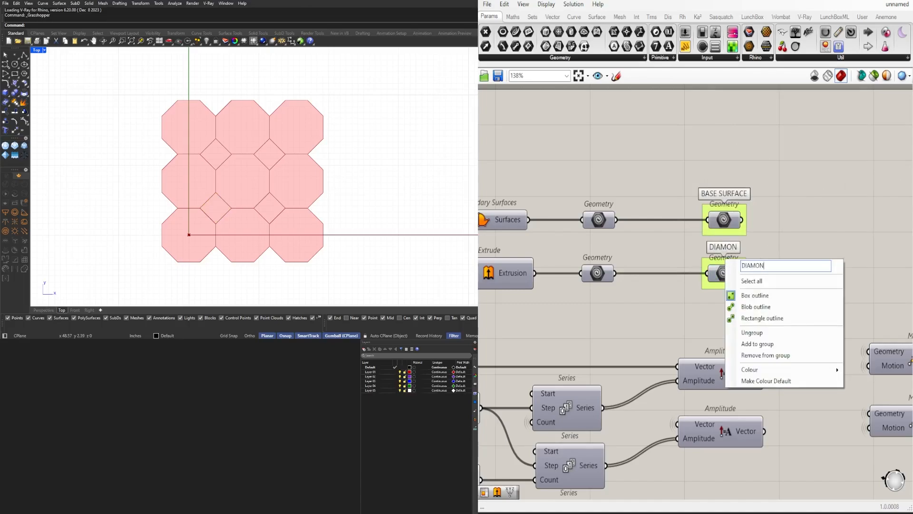
text(DIAMOND SURFACE)
key(Return)
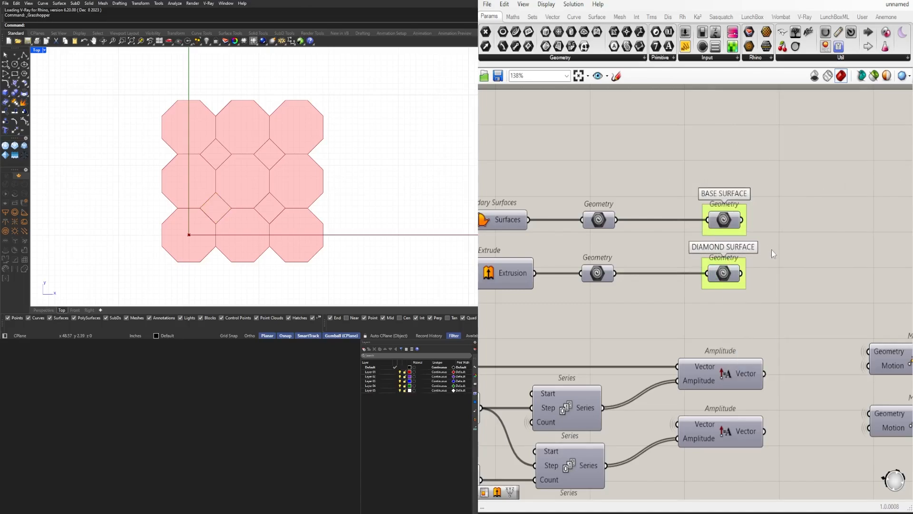
- Label the groups around the upper and lower final Surface parameters ARRAY PATTERN 1 and ARRAY PATTERN 2
scroll(799, 371, down, 5)
right_drag(800, 378, 633, 376)
scroll(757, 347, up, 5)
right_click(756, 347)
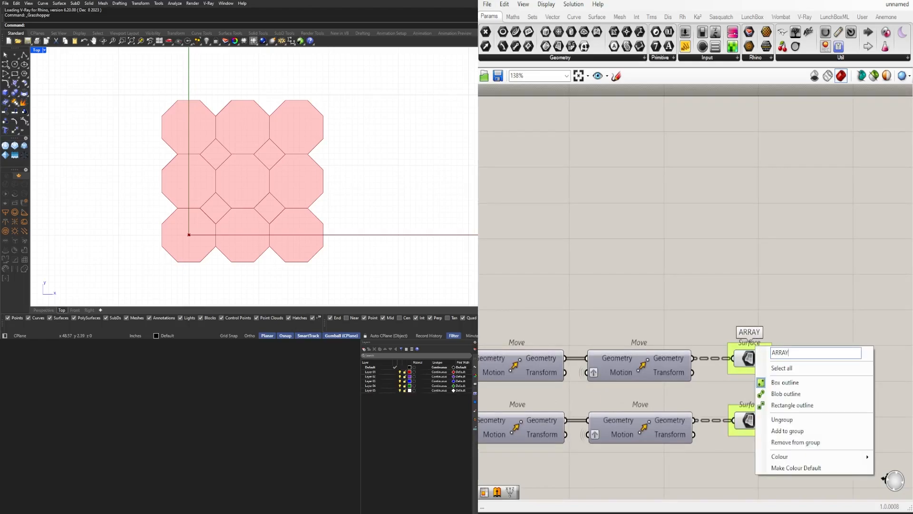
click(798, 321)
right_click(751, 418)
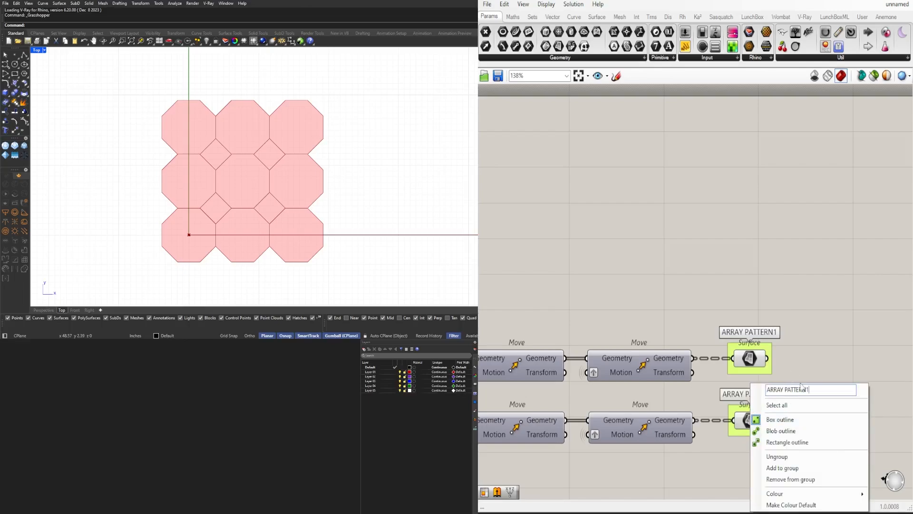
click(866, 375)
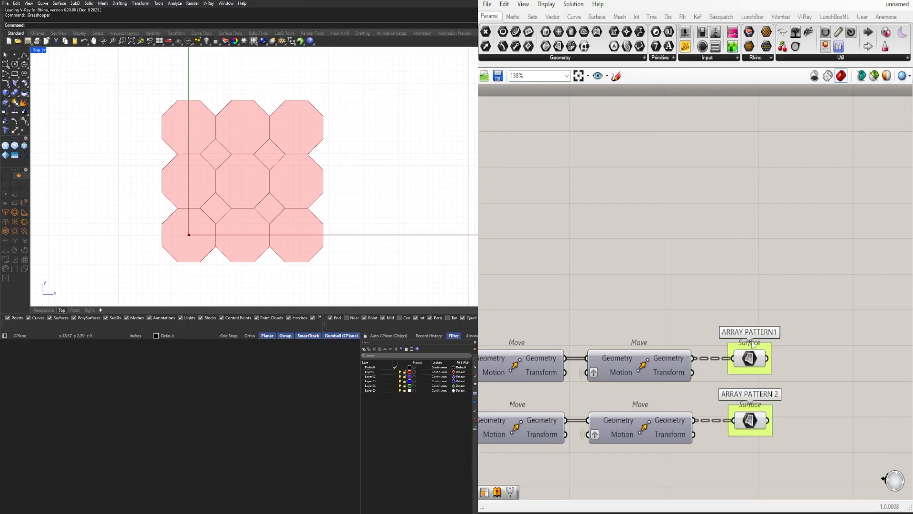
right_click(755, 347)
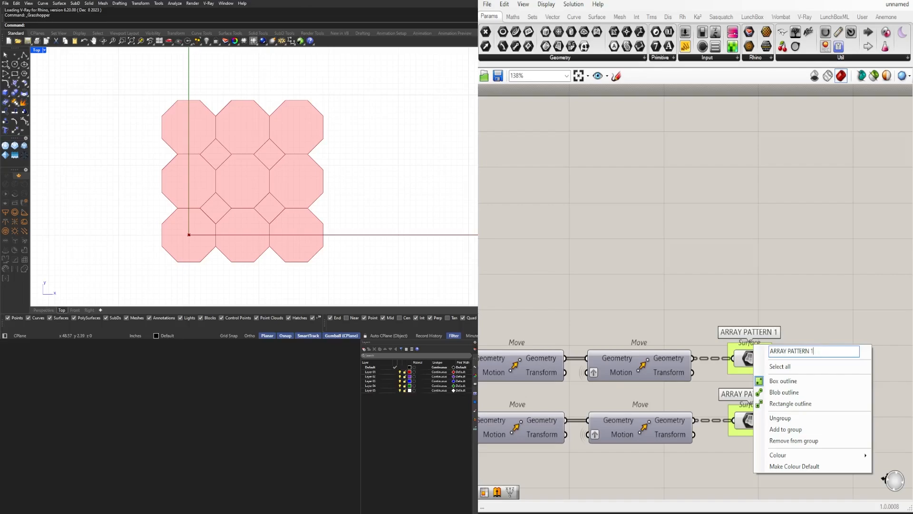
click(775, 308)
- Move the whole definition closer to the upper-left corner of the canvas boundary
scroll(775, 308, down, 6)
scroll(819, 342, up, 9)
scroll(821, 344, down, 10)
right_drag(720, 348, 838, 288)
scroll(804, 316, down, 3)
drag(890, 171, 451, 392)
scroll(568, 269, up, 3)
drag(553, 257, 523, 241)
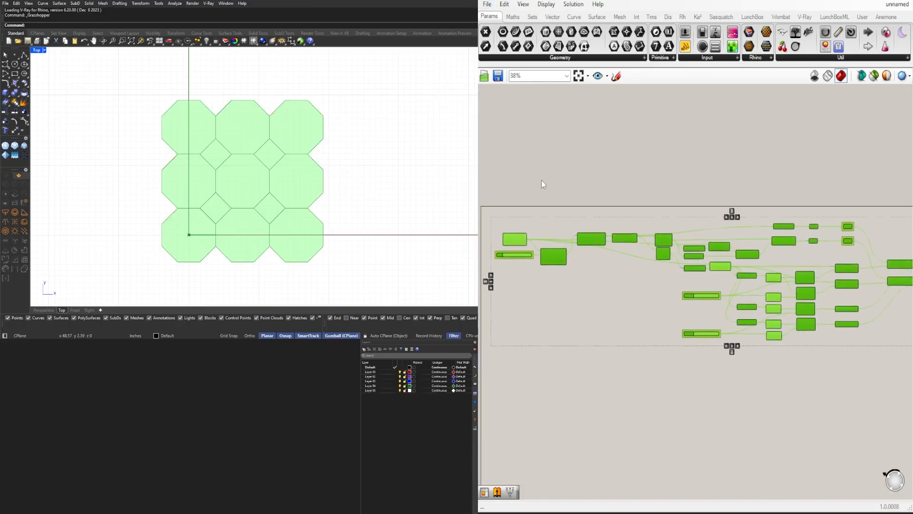
click(541, 181)
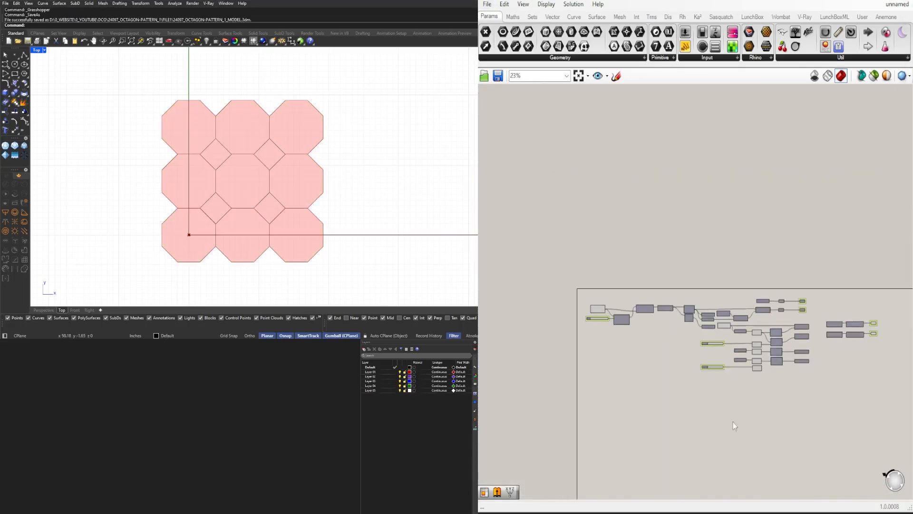
- Place a copy of the entire definition below the original and disable all of the copy's components
scroll(732, 421, down, 3)
key(ctrl+a)
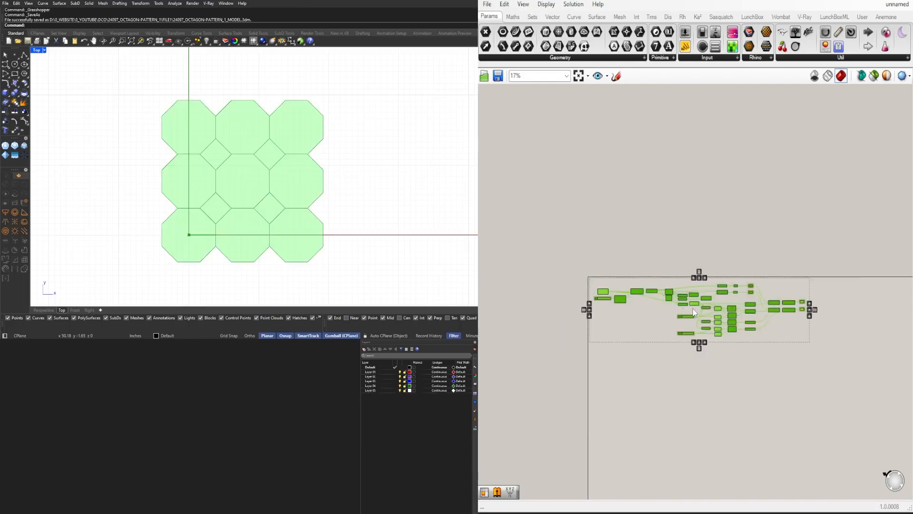
right_drag(693, 308, 696, 258)
alt+drag(734, 261, 735, 346)
middle_click(760, 343)
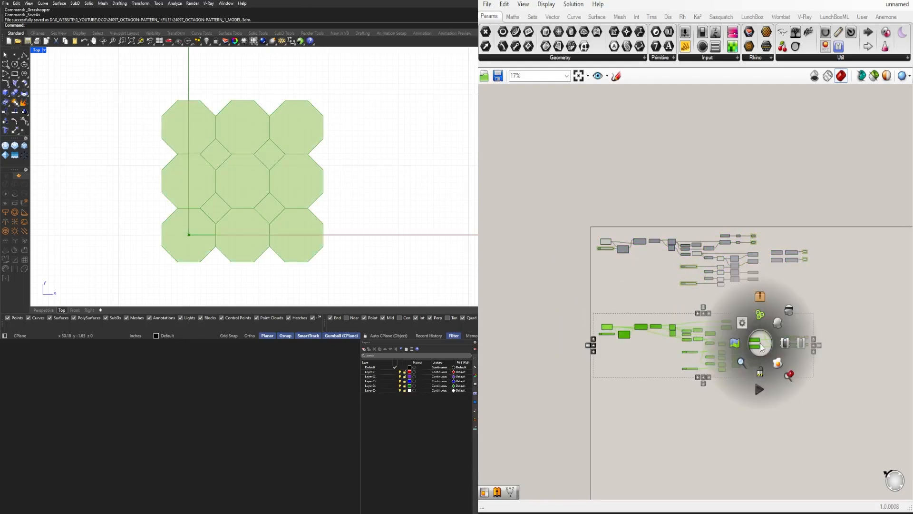
click(799, 346)
click(773, 294)
- Turn off the preview of the Line component that feeds the Length components in the original definition
scroll(769, 264, up, 4)
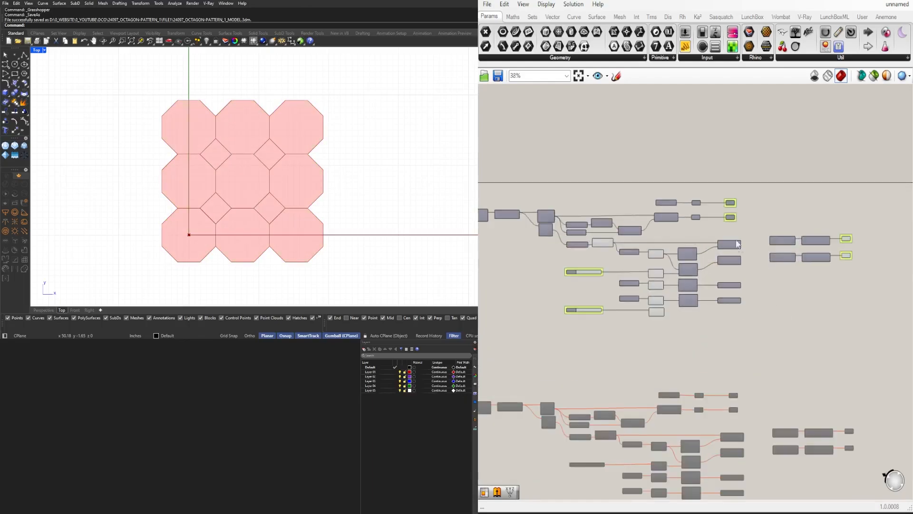
right_drag(753, 231, 707, 230)
scroll(706, 230, down, 1)
right_drag(523, 230, 768, 238)
click(706, 296)
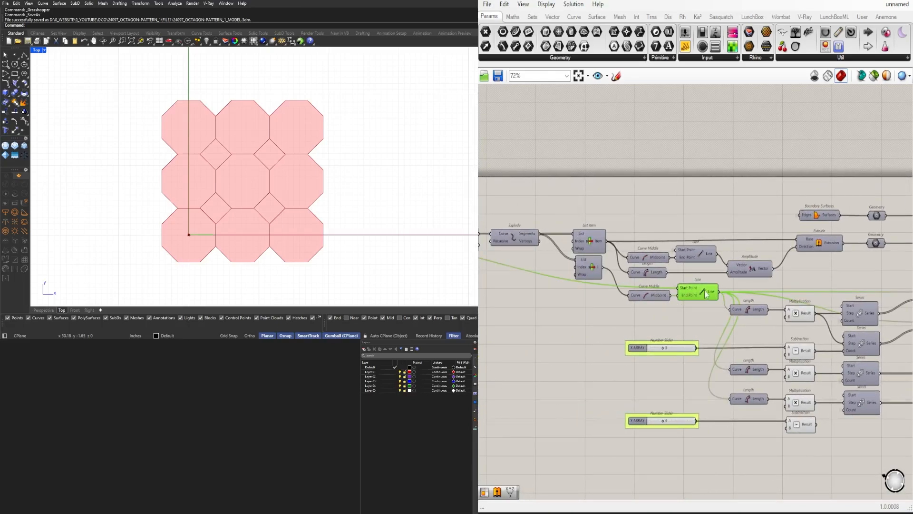
middle_click(706, 291)
click(736, 266)
- Add a Discontinuity component, feed its Curve input from the Rotate component's Geometry output, and place it above the definition
right_drag(515, 280, 676, 297)
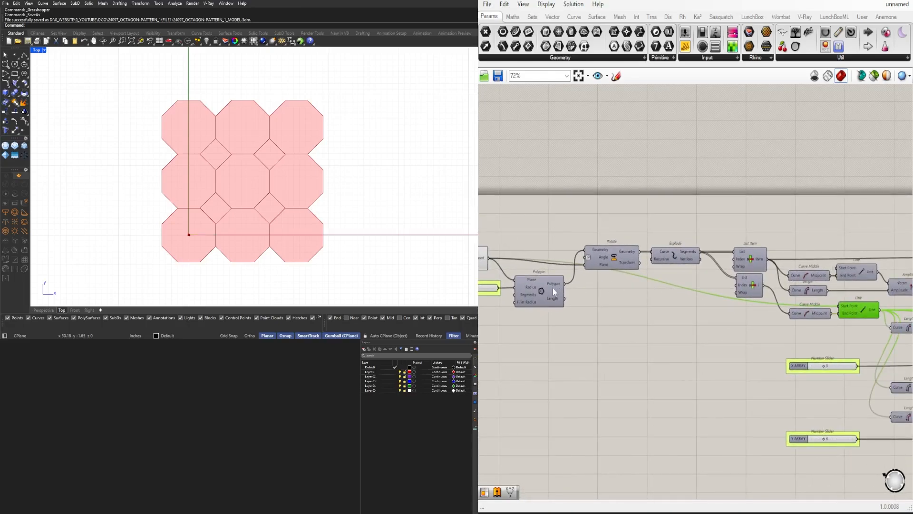
double_click(594, 294)
text(DIS)
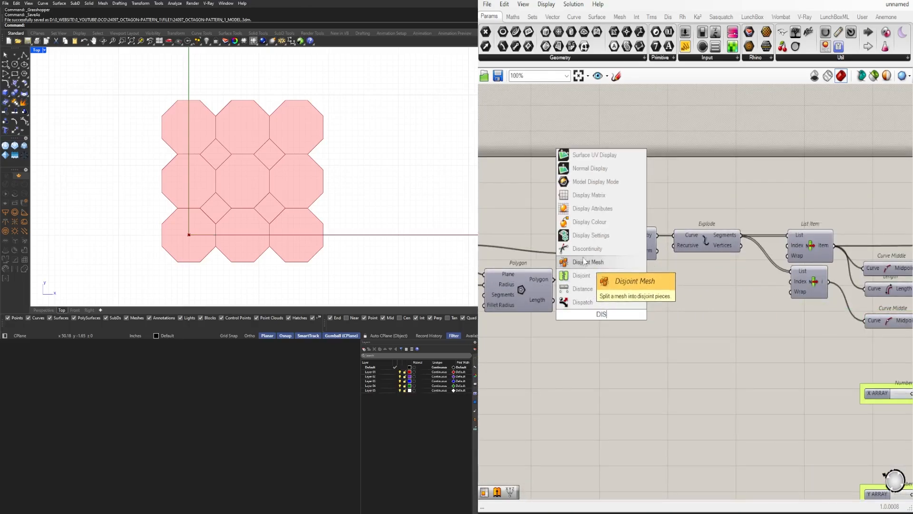
click(587, 249)
drag(554, 280, 572, 309)
drag(598, 314, 770, 199)
- Shift all components lower on the canvas and raise the Discontinuity component to leave working space above the original definition
scroll(666, 209, down, 8)
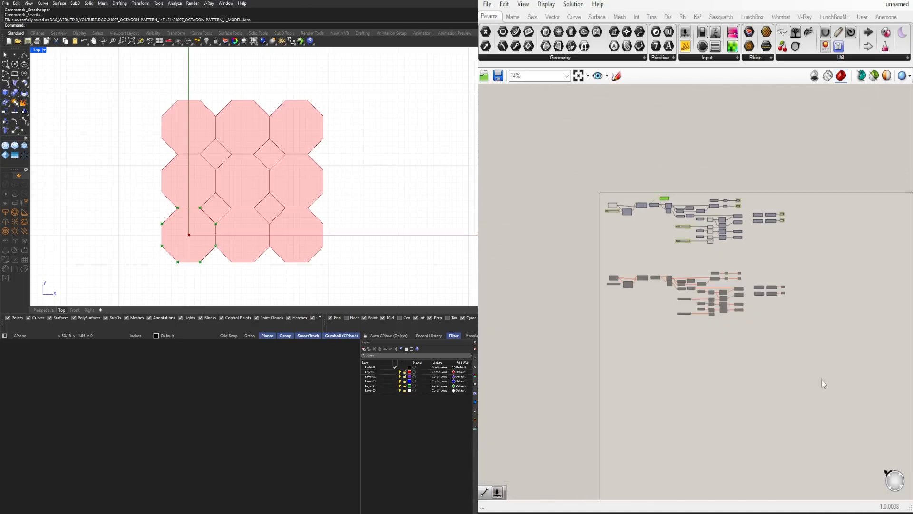
key(ctrl+a)
scroll(686, 217, up, 2)
drag(745, 229, 754, 300)
click(651, 245)
scroll(648, 247, up, 3)
drag(672, 267, 689, 223)
scroll(712, 223, up, 3)
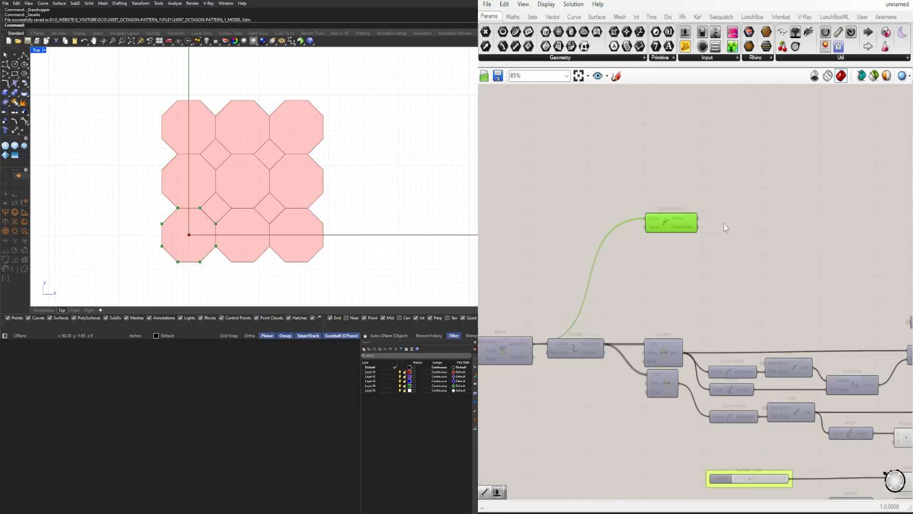
- Add a Voronoi component beside Discontinuity and connect the Discontinuity's Points output to its Points input
click(730, 225)
right_drag(753, 226, 736, 255)
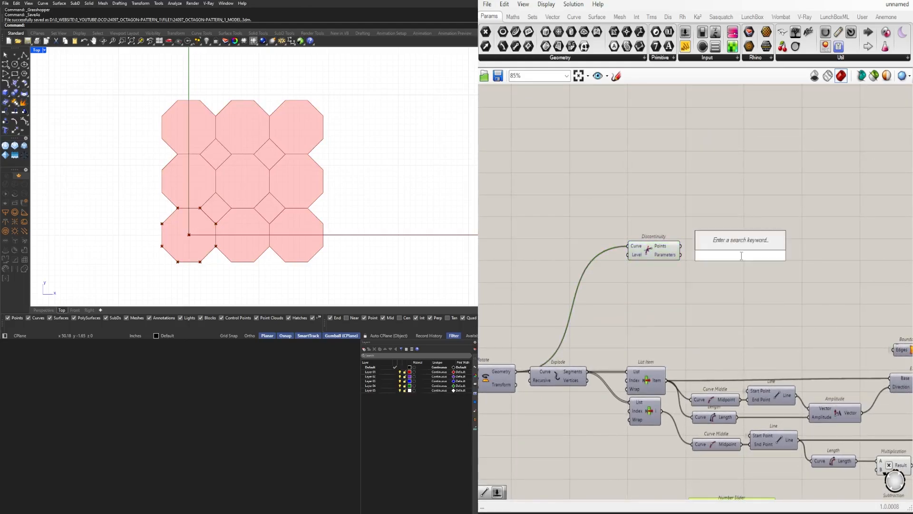
text(voronoi)
key(Return)
scroll(683, 250, up, 2)
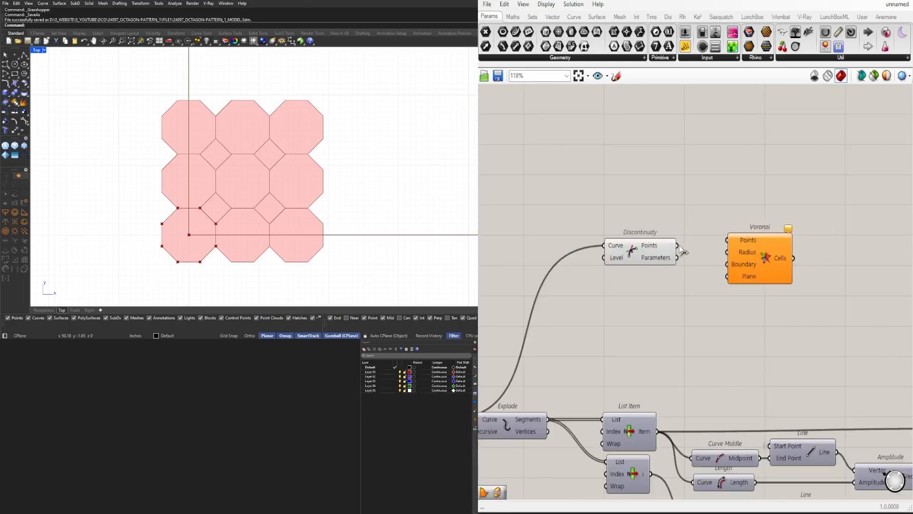
drag(760, 245, 764, 255)
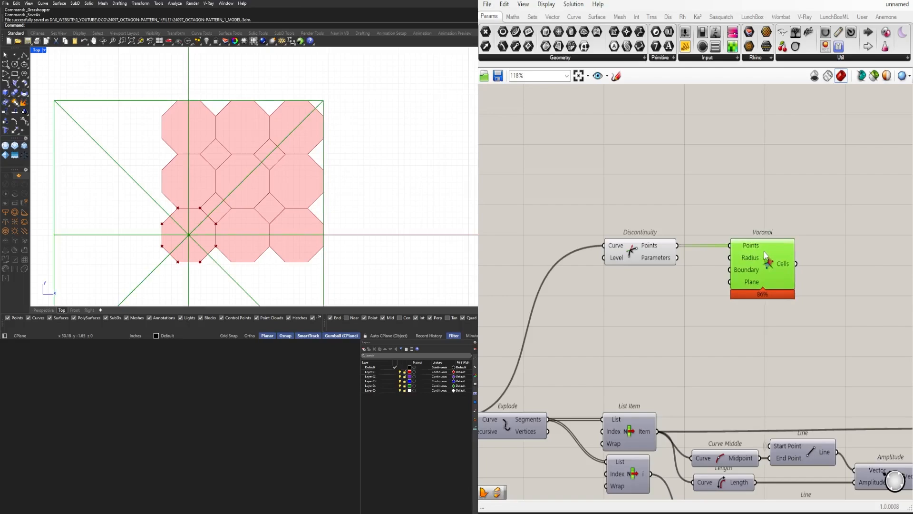
scroll(760, 251, down, 2)
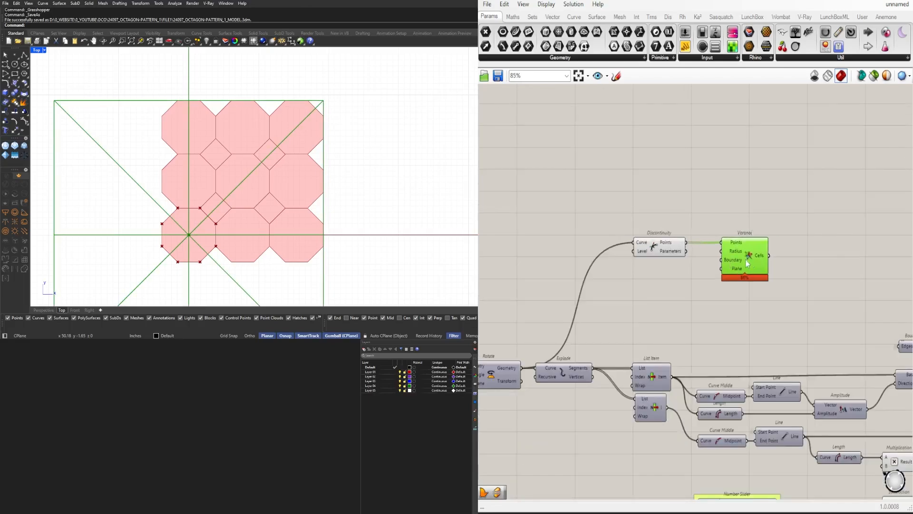
- Move the Voronoi component farther from Discontinuity, try feeding its Boundary from Rotate's Geometry, and undo that connection
drag(746, 259, 870, 258)
double_click(748, 200)
text(circle)
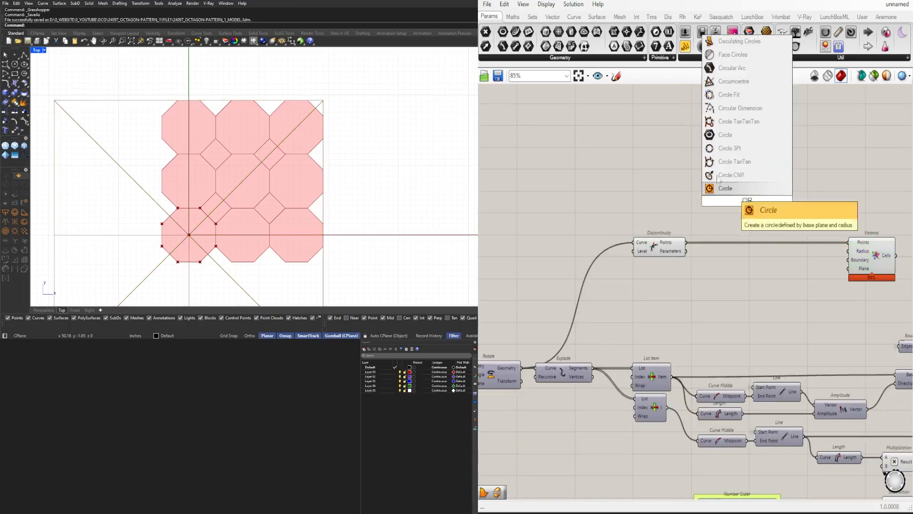
click(740, 188)
drag(852, 263, 856, 260)
click(864, 259)
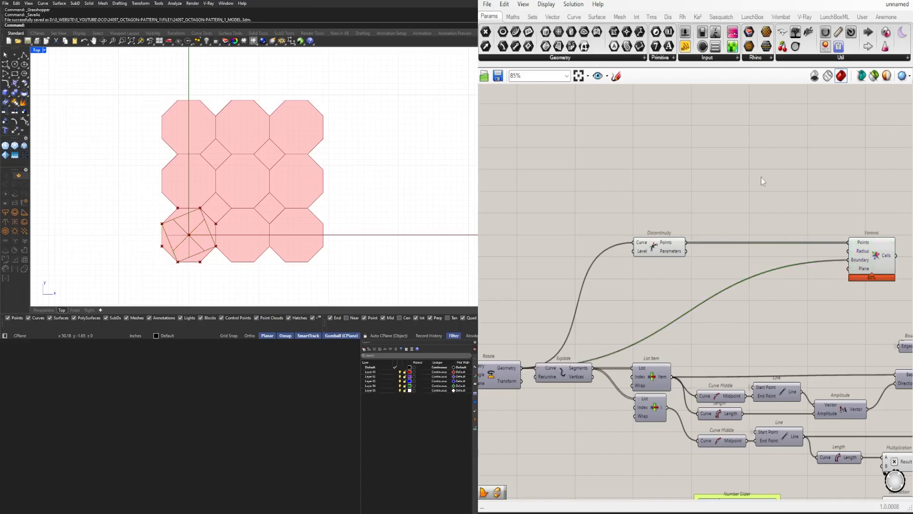
key(ctrl+z)
double_click(737, 272)
text(cir)
click(841, 265)
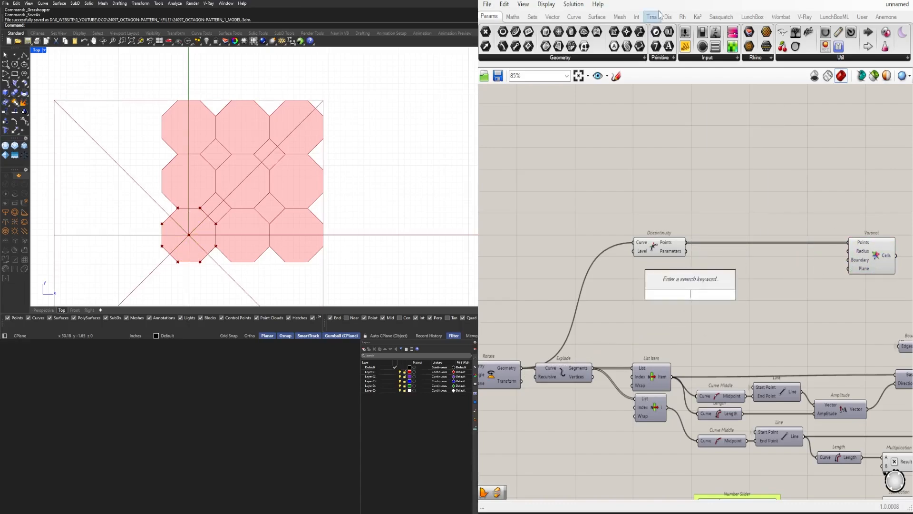
- Try a Brep | Curve intersection component, feeding Brep from the original Boundary Surfaces and Curve from the Voronoi Cells output
click(636, 18)
click(629, 62)
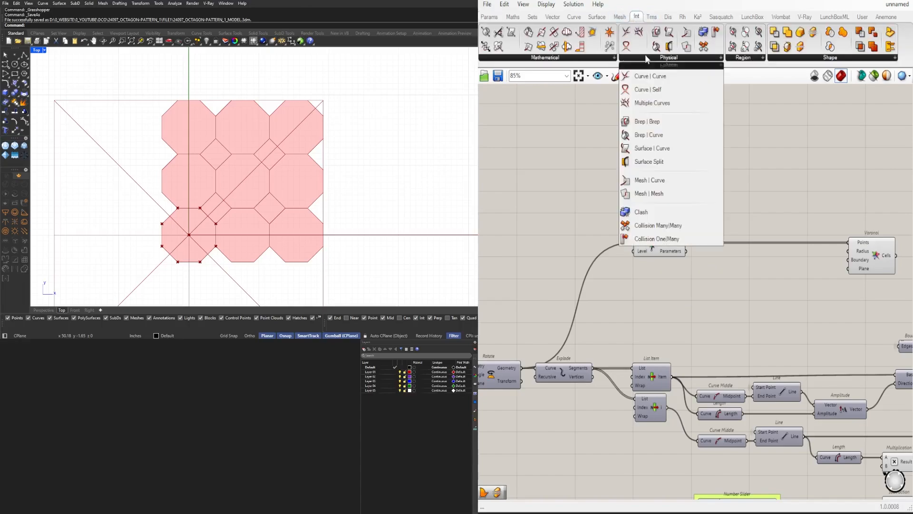
click(693, 136)
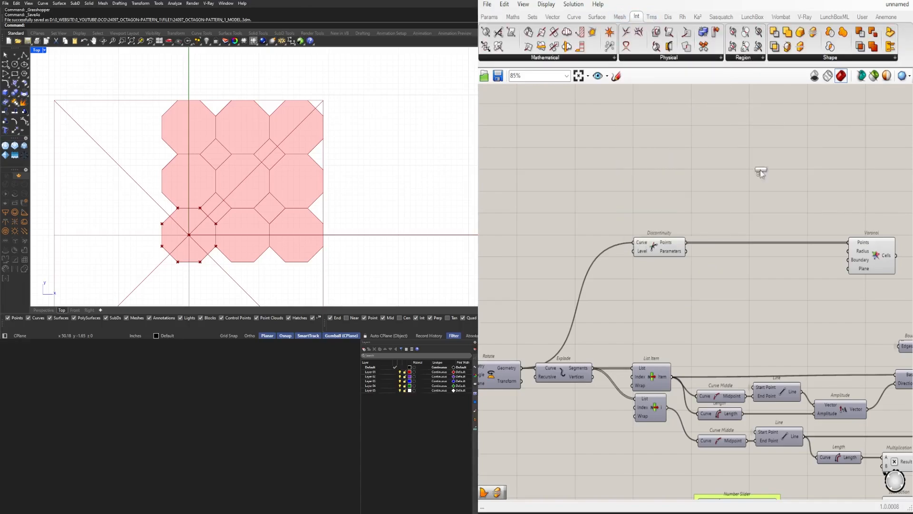
scroll(575, 328, down, 1)
right_drag(575, 328, 705, 288)
right_drag(803, 327, 595, 315)
drag(593, 267, 794, 268)
right_drag(825, 264, 690, 303)
drag(660, 304, 716, 294)
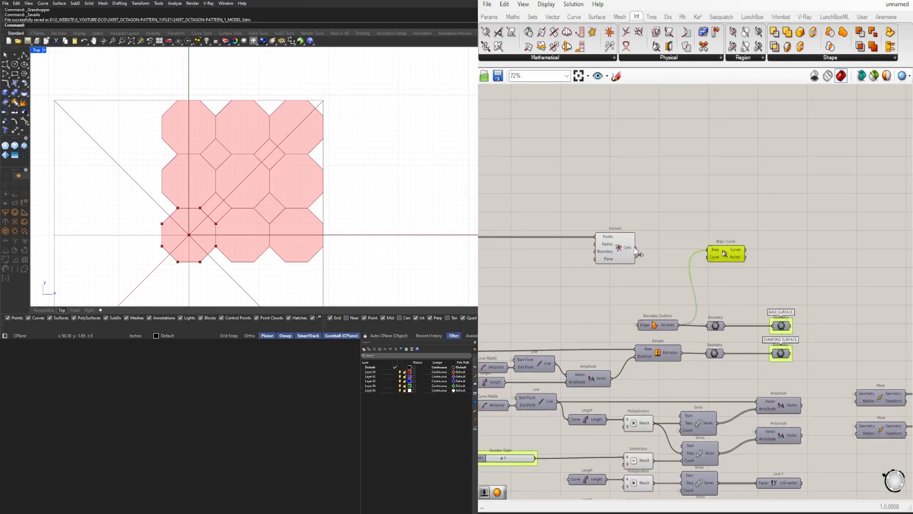
drag(637, 252, 724, 241)
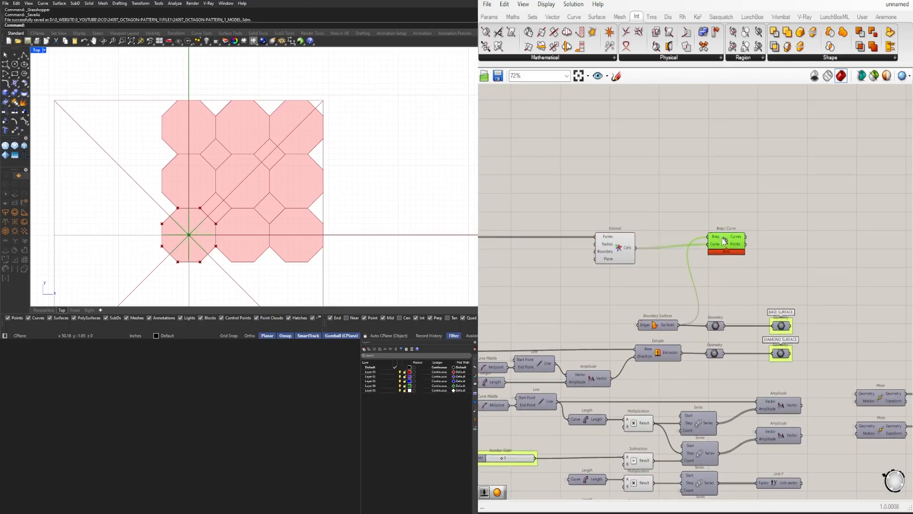
- Replace the Brep | Curve component with a Boundary Surfaces component whose Edges input takes the Voronoi Cells
double_click(681, 237)
text(boundary)
key(Return)
drag(636, 248, 755, 250)
- Add a Brep | Brep intersection component, wiring the Voronoi Boundary Surfaces to Brep A and the original octagon Boundary Surfaces to Brep B
text(BER)
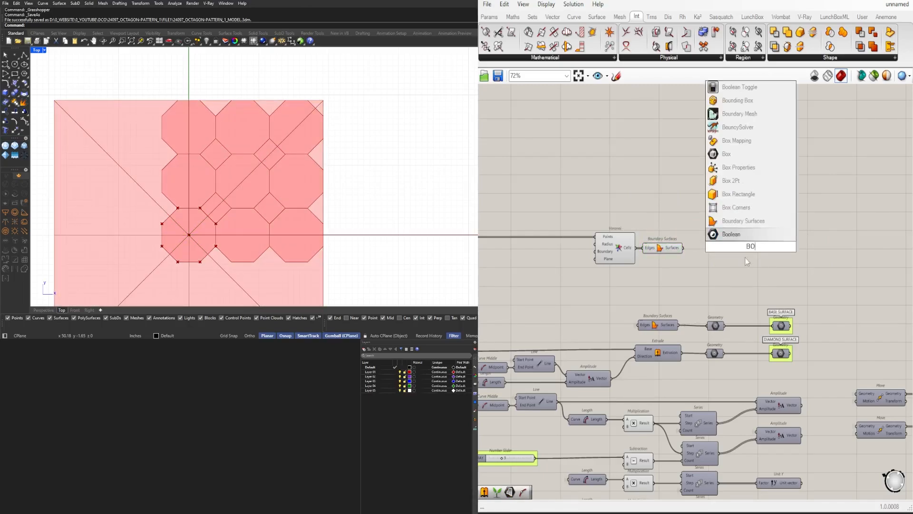
double_click(755, 252)
text(BRE)
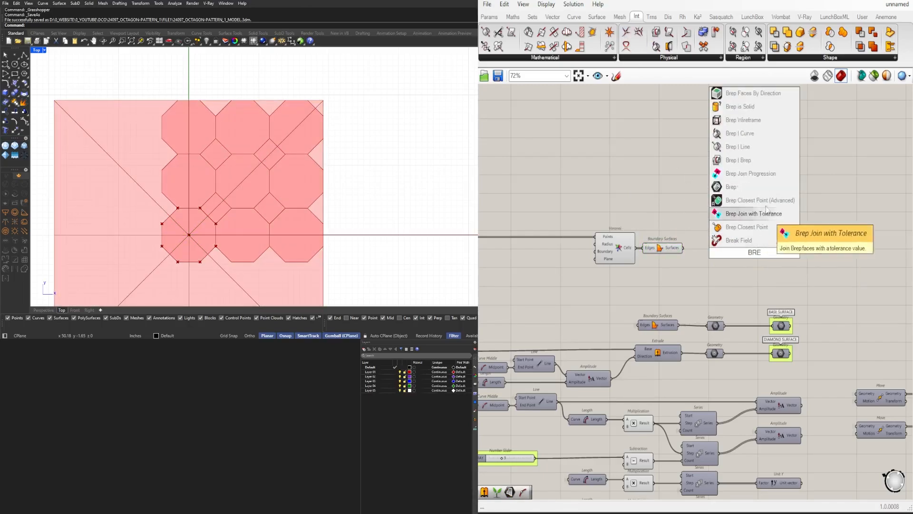
text(P BREP)
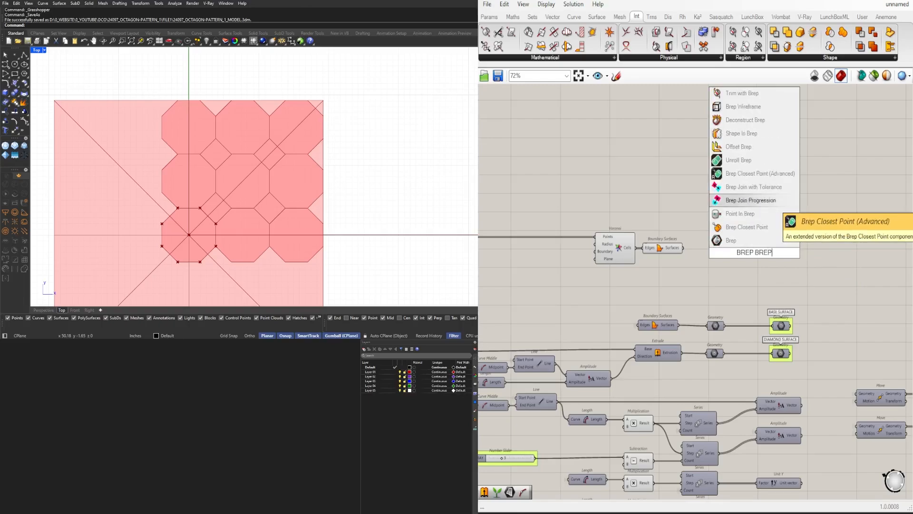
click(681, 58)
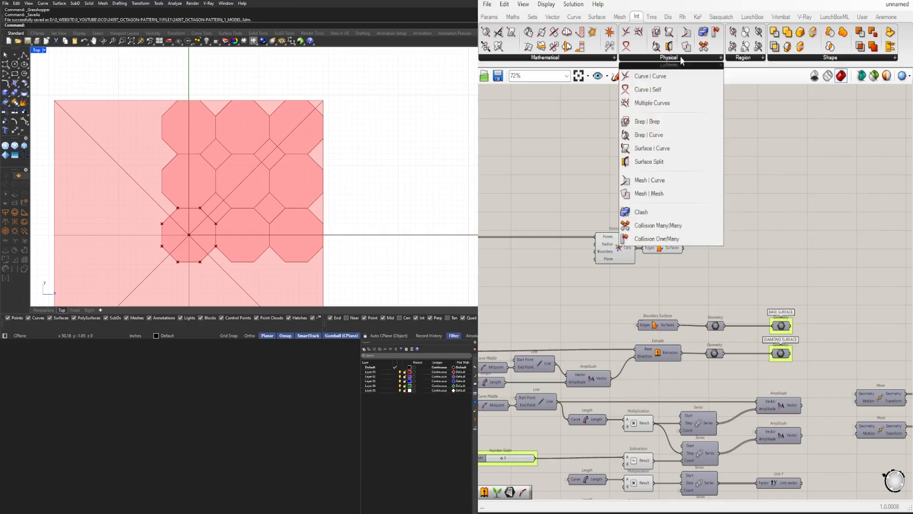
click(649, 122)
drag(844, 242, 741, 243)
click(681, 251)
drag(761, 247, 773, 261)
- Add another Boundary Surfaces component and feed its Edges input from the Brep | Brep Curves output
double_click(793, 262)
text(bound)
key(Return)
drag(781, 261, 772, 252)
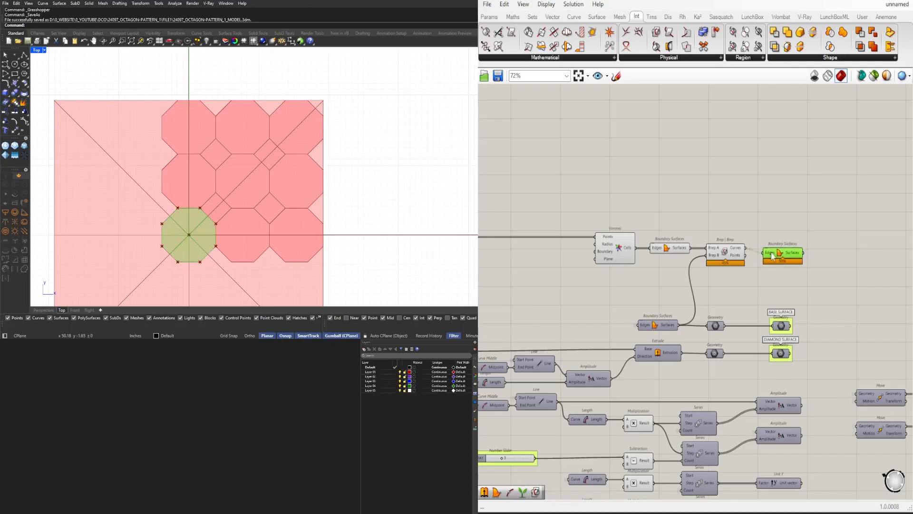
- Turn off the preview of the Brep | Brep component and the Boundary Surfaces component that feeds it
drag(724, 278, 669, 222)
scroll(675, 219, down, 1)
middle_click(674, 218)
click(701, 187)
click(708, 214)
- Hide the wire display on the Brep B input of the Brep | Brep component
scroll(715, 243, up, 3)
right_click(703, 251)
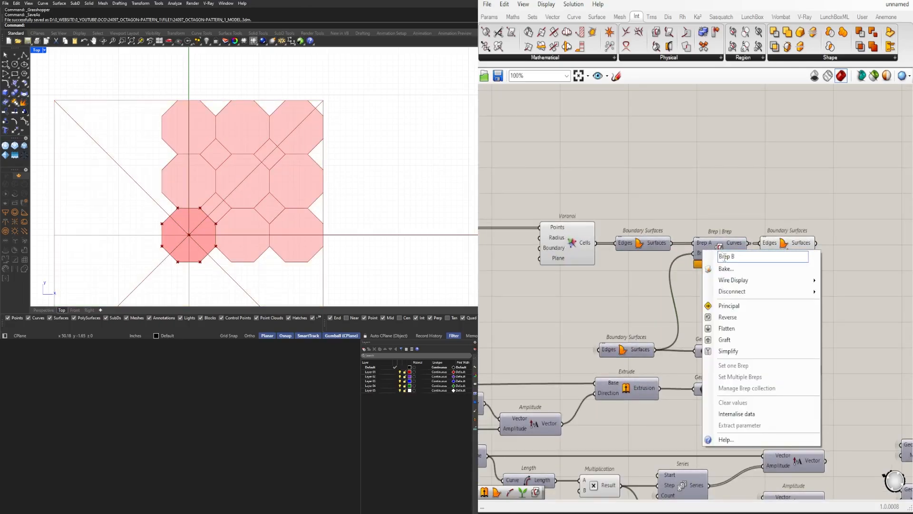
mouse_move(747, 282)
click(841, 306)
- Turn off the preview of the Voronoi component
scroll(674, 213, down, 2)
click(608, 225)
middle_click(607, 225)
click(634, 192)
click(623, 202)
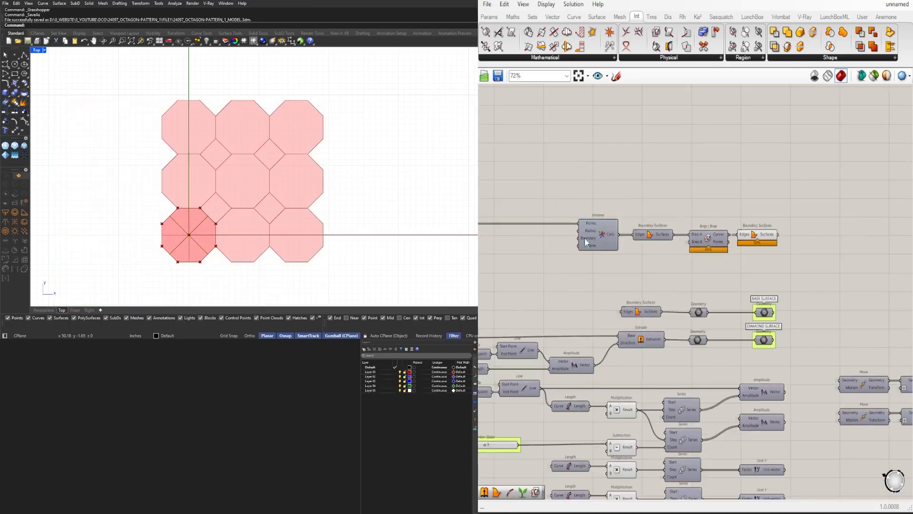
- Try moving the Discontinuity component closer to the Voronoi component, and undo the move
right_drag(570, 245, 713, 240)
right_drag(583, 255, 637, 247)
scroll(668, 263, down, 1)
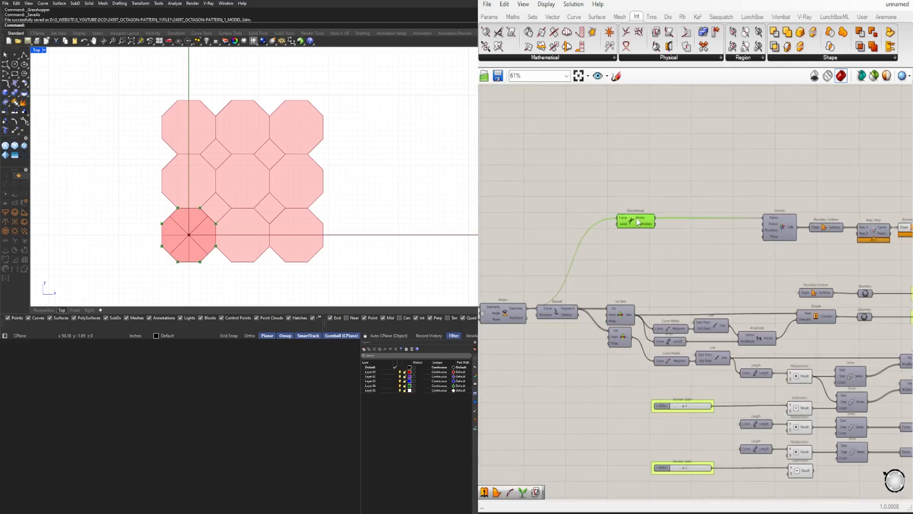
click(645, 276)
right_drag(767, 243, 709, 245)
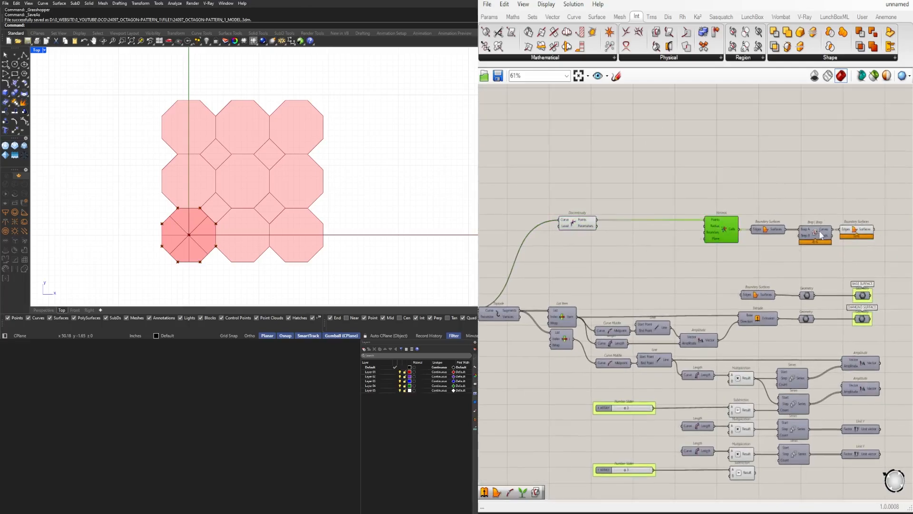
click(845, 254)
drag(578, 223, 595, 227)
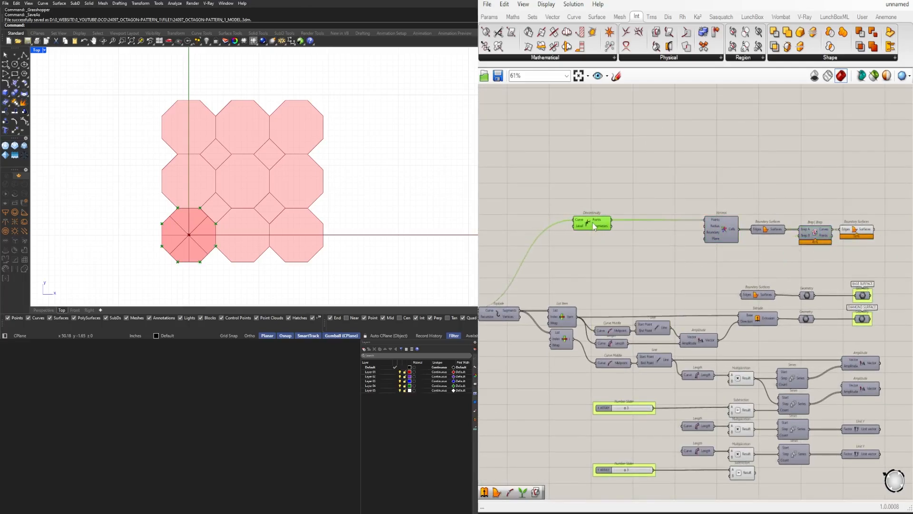
key(ctrl+z)
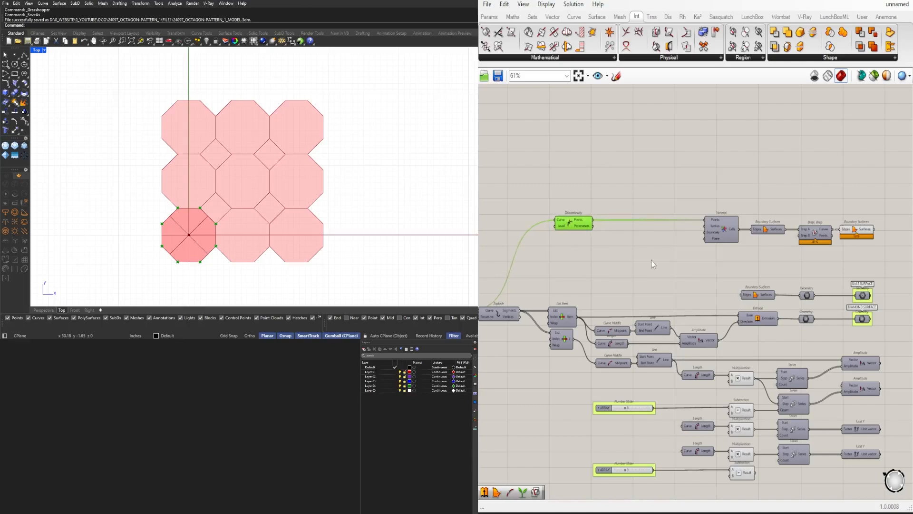
- Add a Circle component between Discontinuity and Voronoi, shift Discontinuity away for space, and connect its Points to the Circle's Plane
right_click(617, 281)
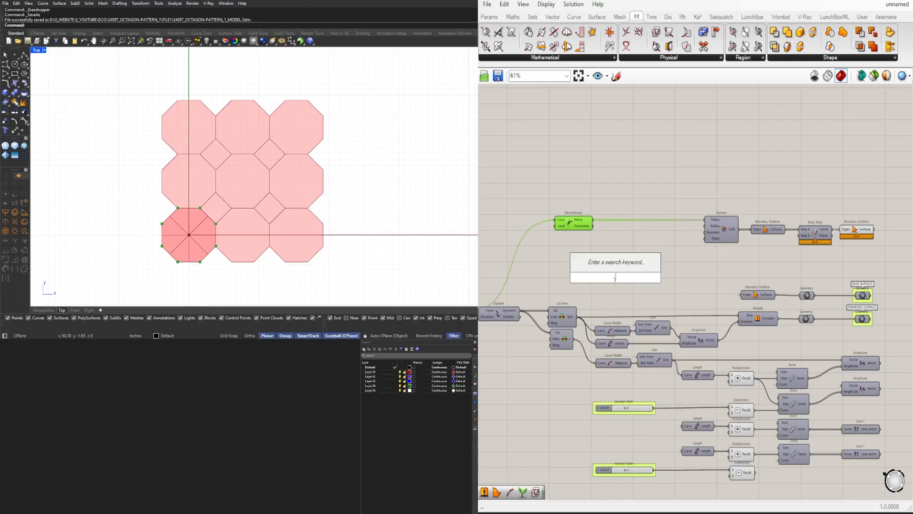
text(IR)
click(602, 191)
scroll(601, 206, up, 2)
right_drag(601, 205, 694, 199)
drag(664, 227, 597, 228)
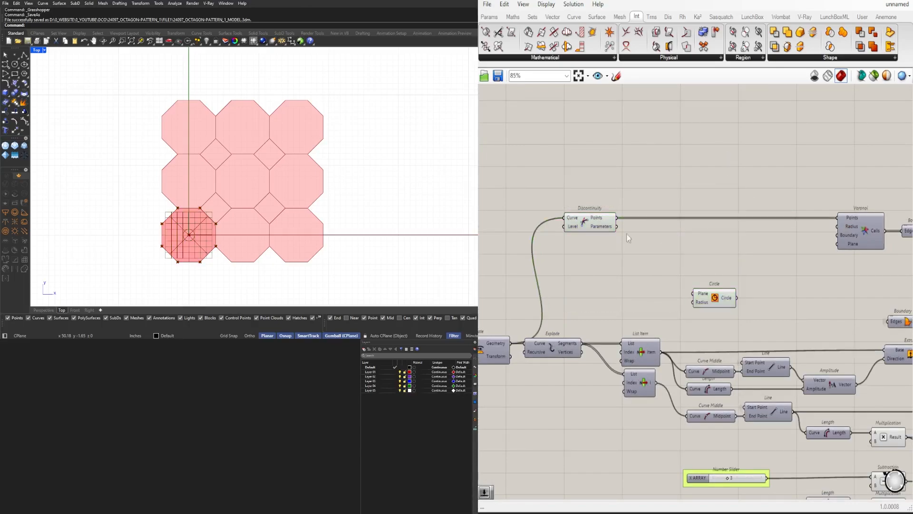
drag(707, 294, 675, 247)
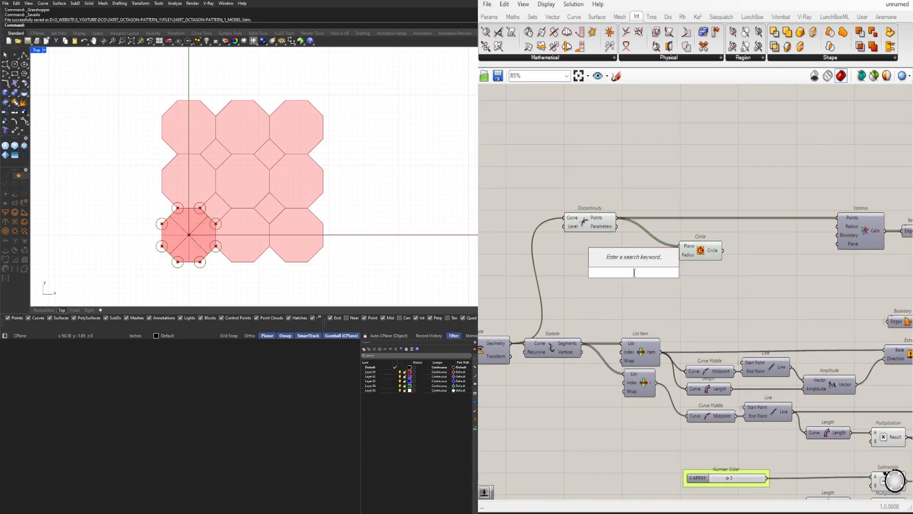
- Add a 1.500 number slider and connect it to the Circle's Radius input
text(1.500)
click(633, 263)
scroll(665, 264, up, 4)
drag(664, 279, 657, 264)
drag(676, 263, 694, 249)
drag(711, 249, 729, 256)
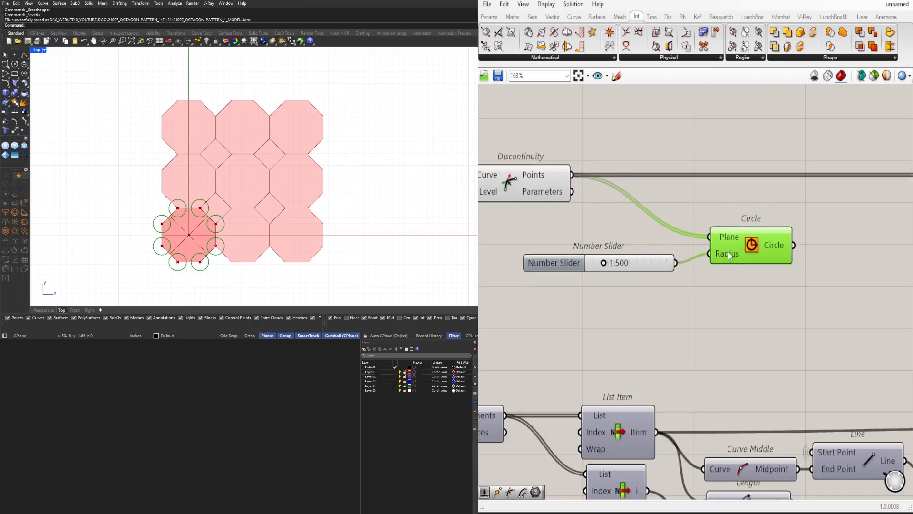
- Insert a Relay after Construct Point and add its output to the Circle's Plane input alongside the Discontinuity points
scroll(626, 291, down, 4)
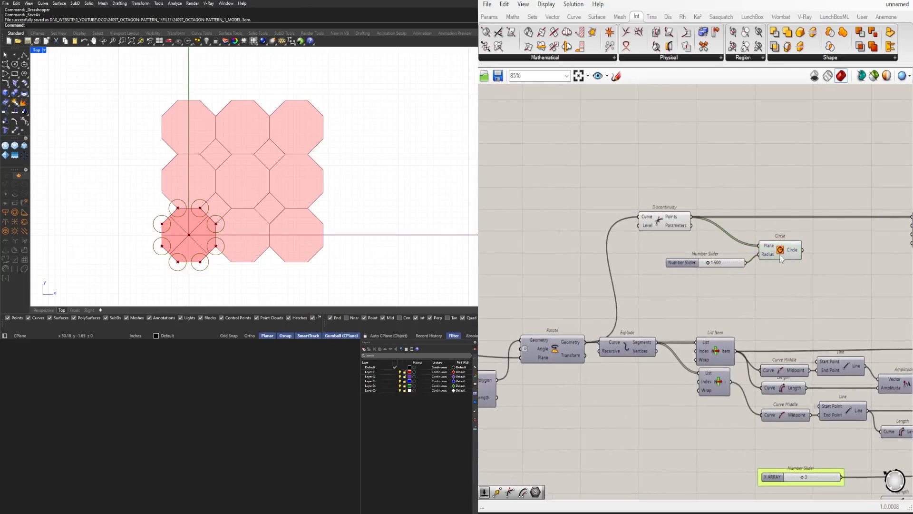
click(780, 254)
right_drag(590, 328, 679, 332)
right_drag(492, 351, 664, 341)
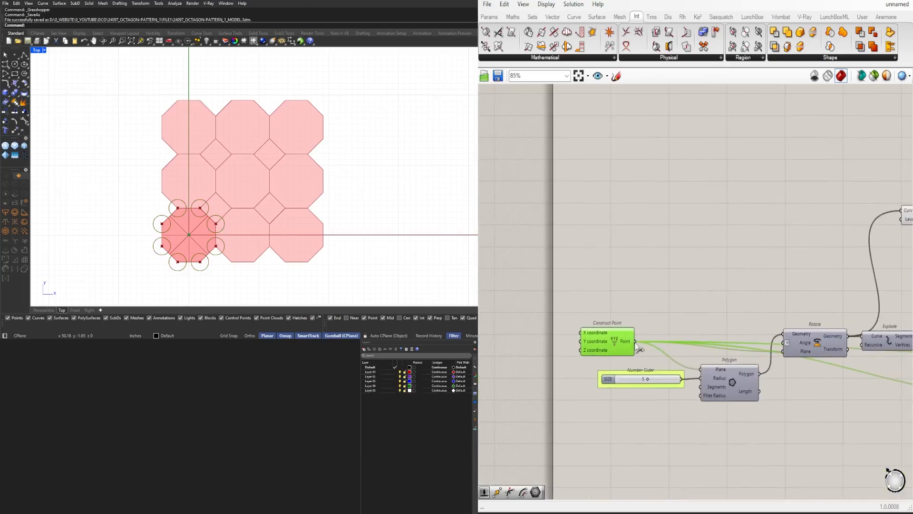
drag(653, 341, 676, 342)
click(700, 323)
right_drag(700, 324, 628, 330)
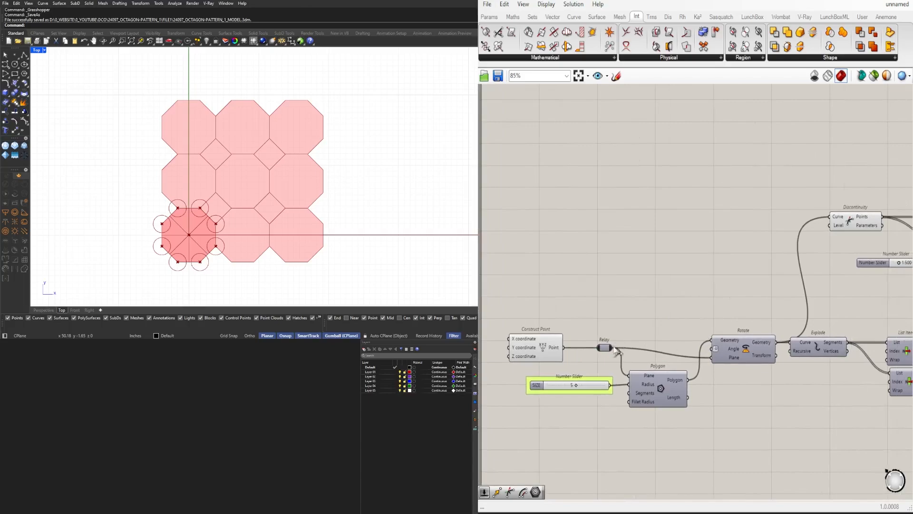
drag(617, 351, 528, 319)
alt+drag(781, 286, 770, 288)
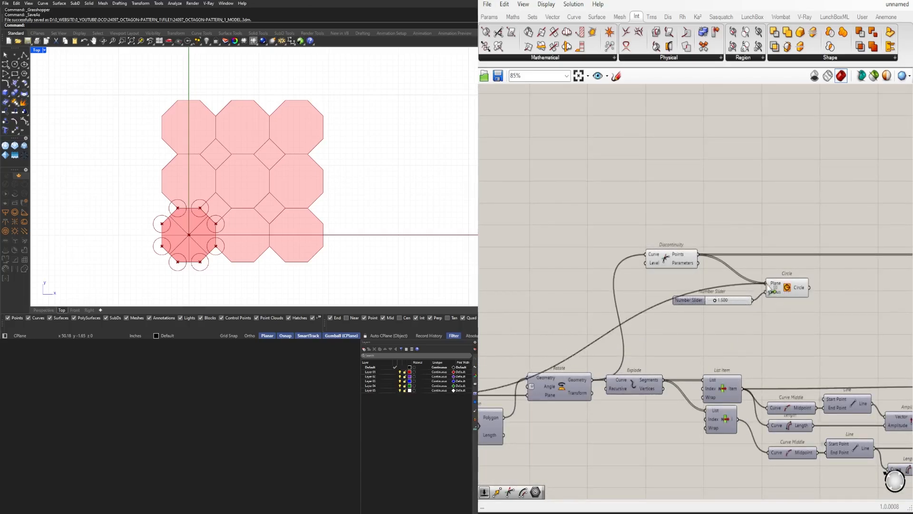
- Set the circle radius slider to 3.263 and hide the wires on the Circle's Plane input
scroll(734, 302, up, 8)
drag(665, 294, 689, 296)
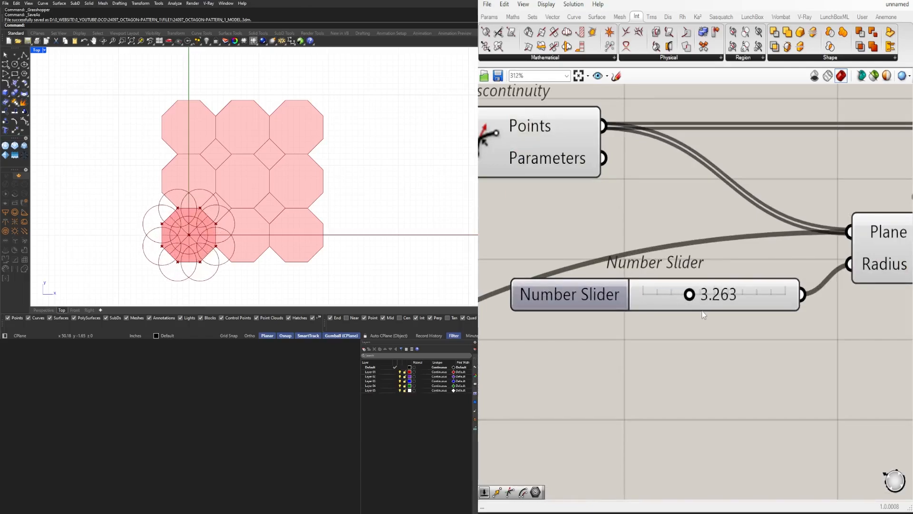
scroll(693, 306, down, 5)
right_click(681, 302)
mouse_move(758, 334)
click(816, 363)
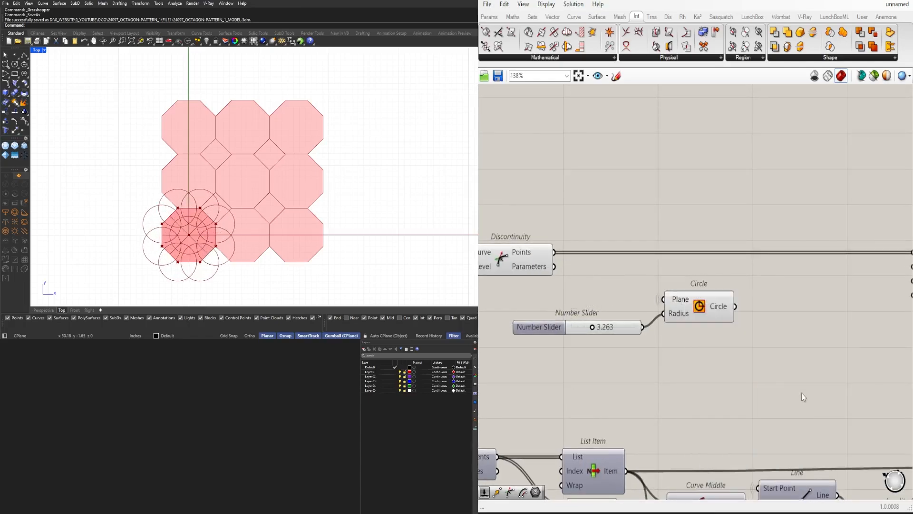
- Move the Circle component and its radius slider closer beneath the Discontinuity component
drag(808, 400, 616, 305)
drag(698, 306, 629, 285)
click(655, 332)
right_drag(583, 333, 630, 338)
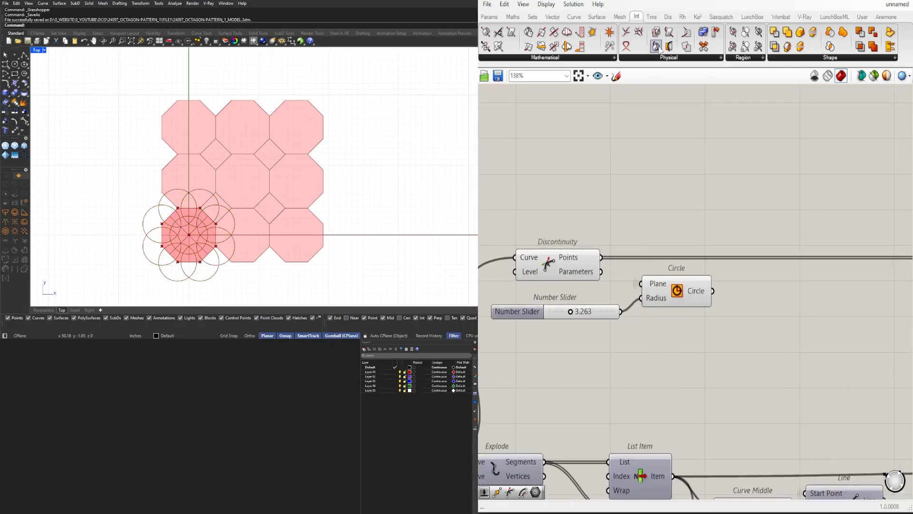
- Add a Multiple Curves intersection component, connect the Circle output to its Curves input, and flatten that input
click(795, 276)
drag(713, 291, 815, 314)
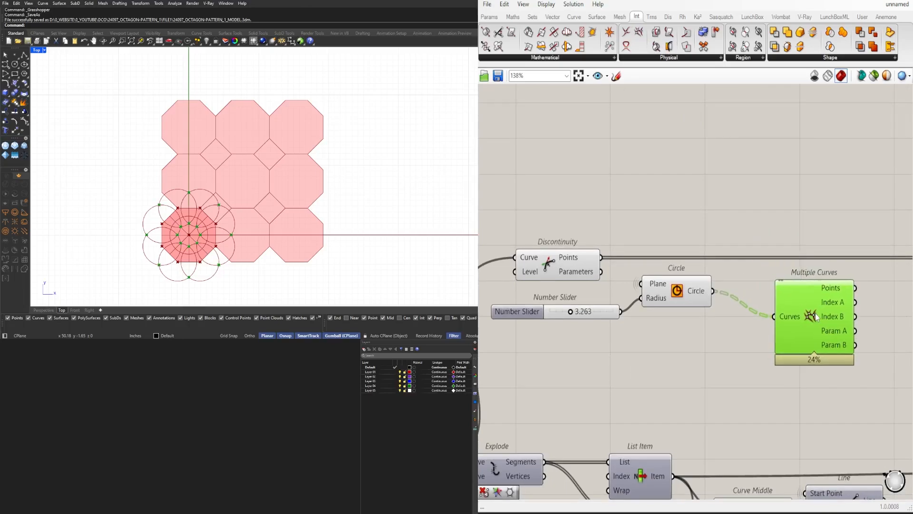
scroll(775, 292, down, 1)
right_drag(775, 292, 819, 270)
drag(738, 275, 735, 285)
click(849, 289)
right_click(830, 289)
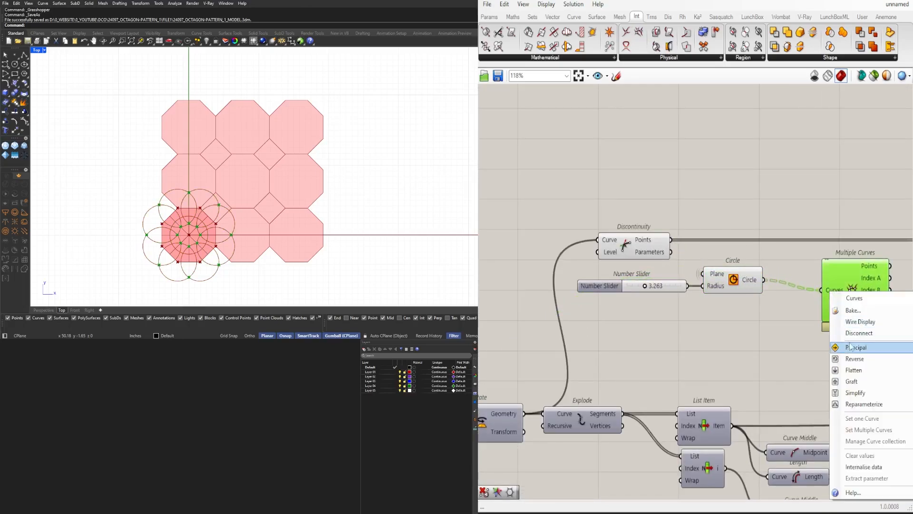
click(846, 367)
- Feed the Voronoi's Points input from the Multiple Curves Points output in place of the Discontinuity points
scroll(649, 355, down, 1)
right_drag(650, 354, 555, 361)
drag(747, 308, 722, 300)
drag(733, 277, 734, 281)
drag(831, 253, 831, 258)
scroll(773, 275, down, 2)
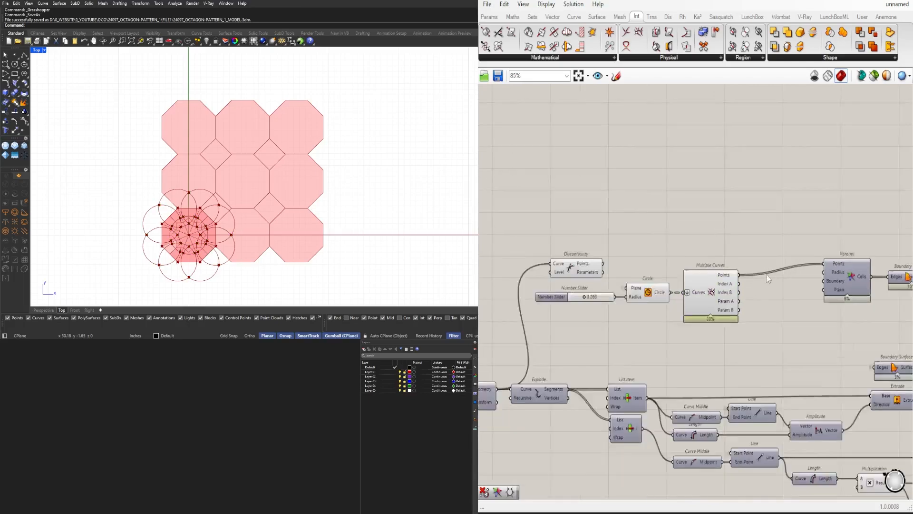
- Move the Voronoi component and the components after it lower, closer to the original definition
drag(719, 303, 762, 348)
right_drag(750, 309, 591, 309)
drag(876, 316, 665, 332)
scroll(677, 282, up, 2)
- Add an XY Plane component below Multiple Curves and connect it to the Voronoi's Plane input
click(539, 354)
right_drag(539, 354, 624, 350)
text(xy)
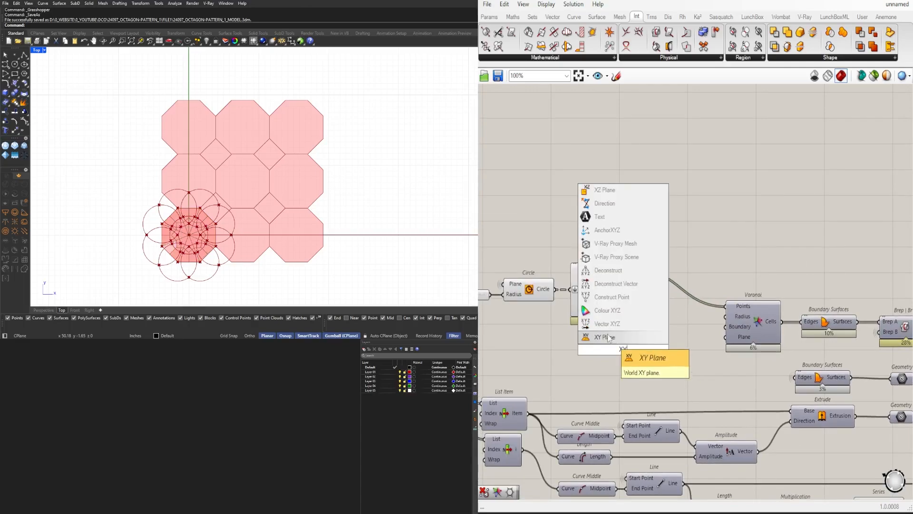
key(Return)
scroll(612, 359, up, 2)
click(671, 375)
- Turn off the preview of the Circle and Multiple Curves components
scroll(672, 376, down, 2)
right_drag(680, 375, 777, 345)
drag(801, 347, 651, 228)
middle_click(650, 215)
click(680, 184)
- Lower the circle radius slider to 3.112
right_drag(585, 236, 710, 248)
scroll(754, 323, up, 2)
right_drag(754, 323, 623, 352)
scroll(780, 385, down, 4)
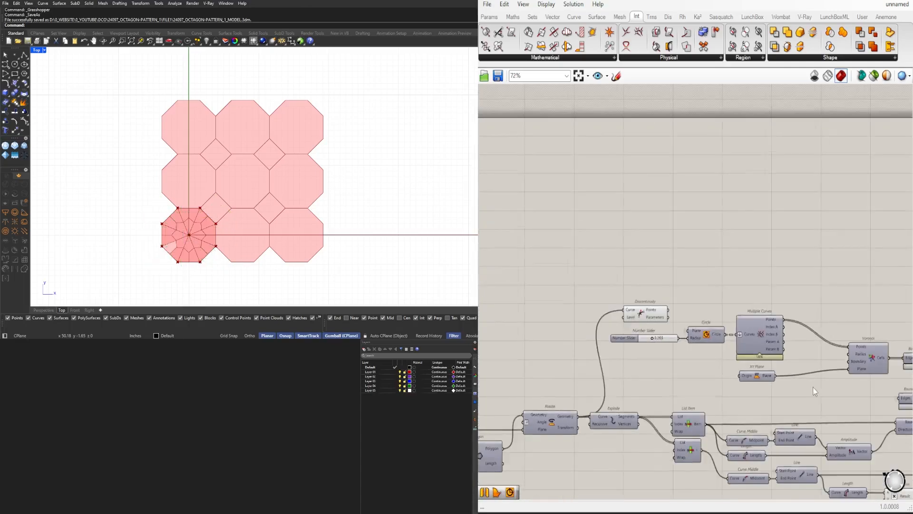
right_drag(790, 388, 675, 367)
scroll(584, 365, up, 2)
drag(662, 346, 664, 338)
scroll(485, 294, up, 5)
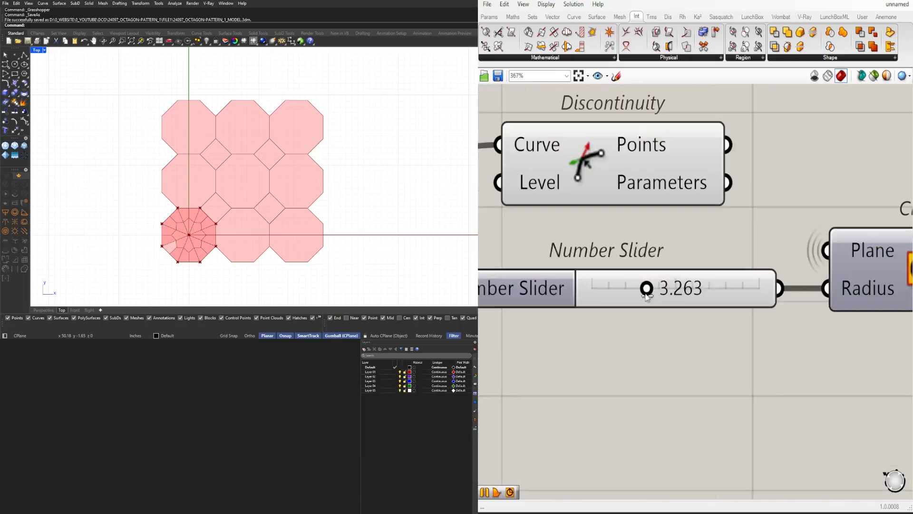
mouse_move(648, 285)
mouse_down()
mouse_move(598, 286)
mouse_move(781, 267)
mouse_move(714, 261)
mouse_move(633, 278)
mouse_up()
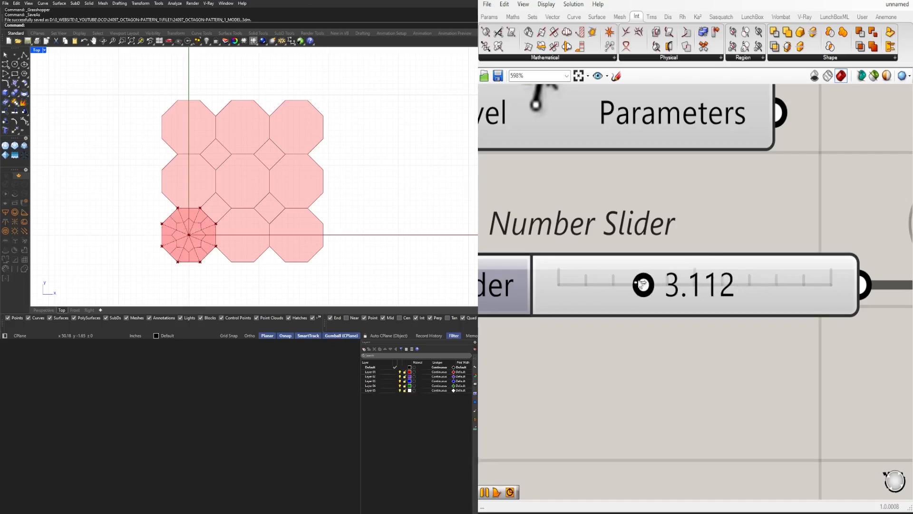
- Turn on the preview of the Voronoi component and of the Boundary Surfaces component directly after it
scroll(634, 311, down, 5)
right_drag(731, 349, 595, 351)
scroll(595, 351, down, 1)
right_drag(660, 322, 595, 315)
scroll(685, 328, up, 1)
click(688, 330)
middle_click(687, 331)
click(705, 310)
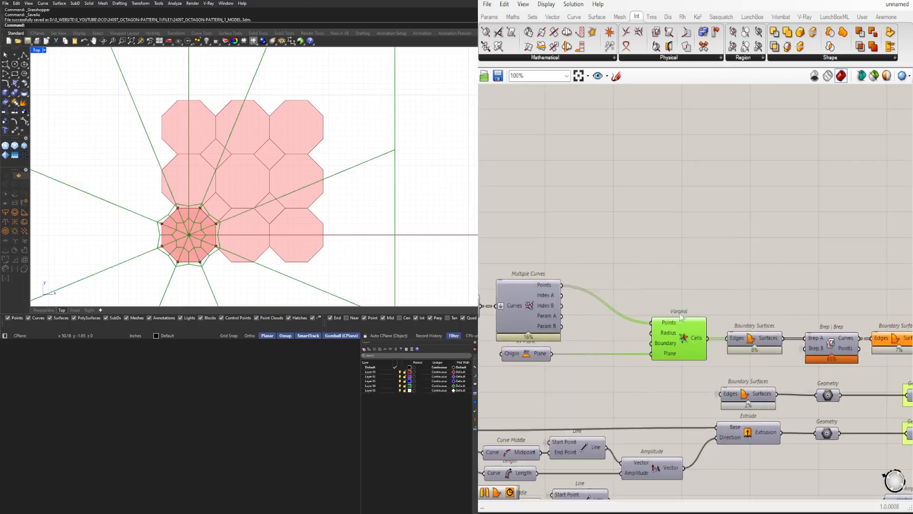
right_drag(680, 316, 635, 295)
click(702, 320)
middle_click(703, 320)
click(720, 298)
- Turn off the preview of the Voronoi component
right_drag(689, 259, 729, 226)
click(675, 273)
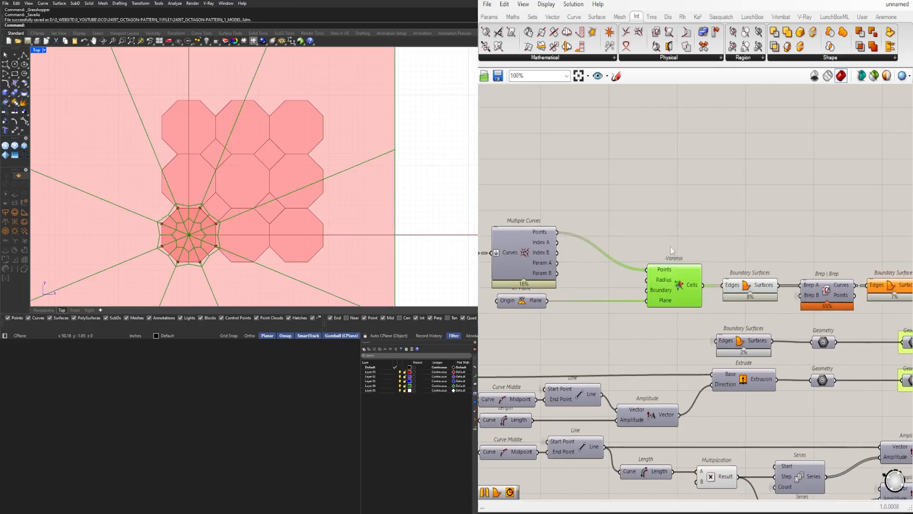
middle_click(675, 233)
click(699, 224)
click(778, 215)
click(752, 283)
- Add a Region Intersection component above Brep | Brep and connect the Voronoi's Cells to its Curves A input
right_drag(797, 236, 729, 236)
double_click(729, 236)
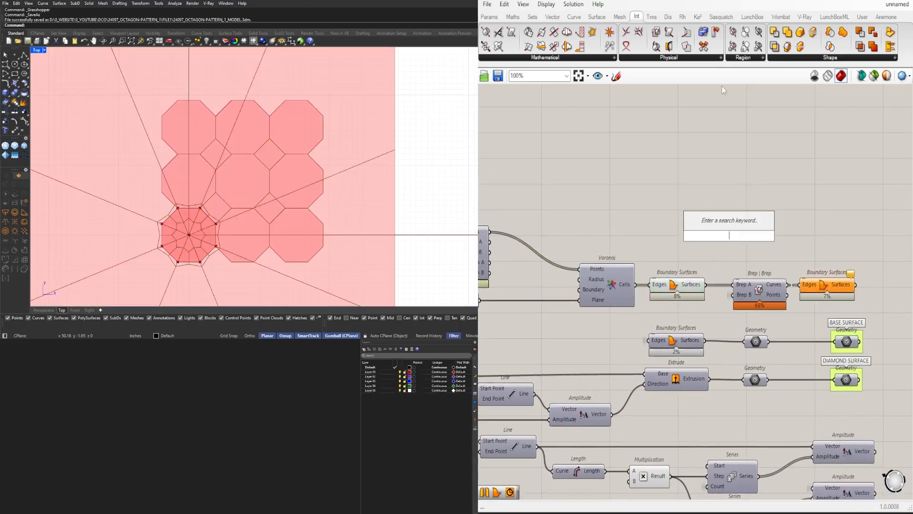
click(683, 146)
text(REG)
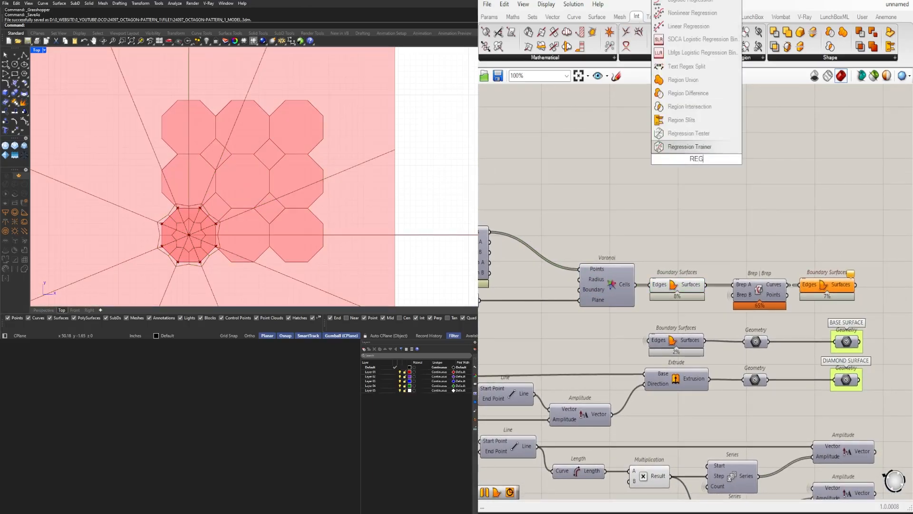
click(698, 106)
scroll(670, 194, up, 2)
scroll(704, 152, down, 2)
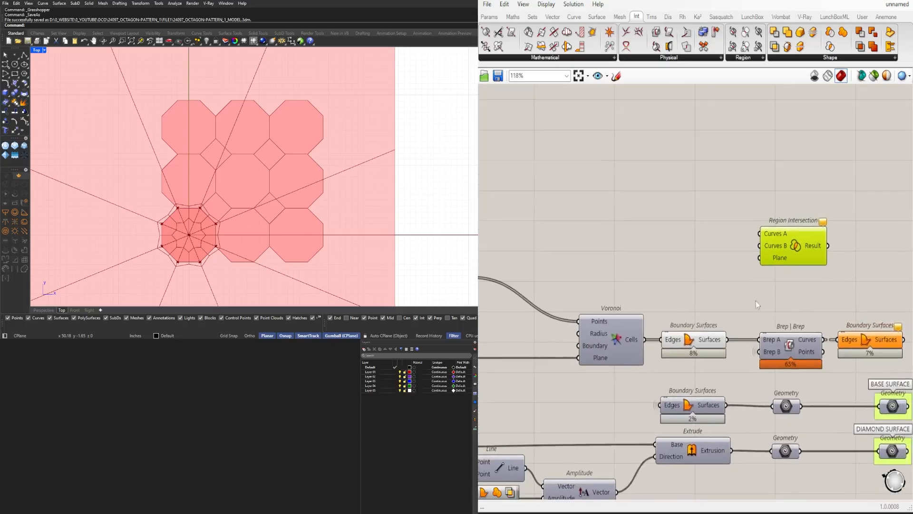
drag(763, 226, 764, 229)
drag(791, 245, 818, 259)
- Connect the Geometry output of the octagon's Rotate component to Region Intersection's Curves B input
click(790, 347)
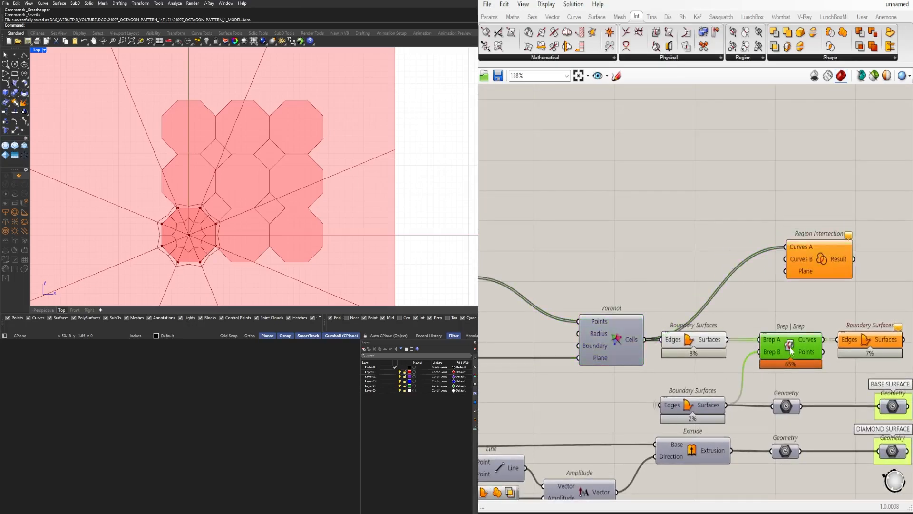
right_drag(675, 413, 904, 369)
right_drag(561, 364, 754, 341)
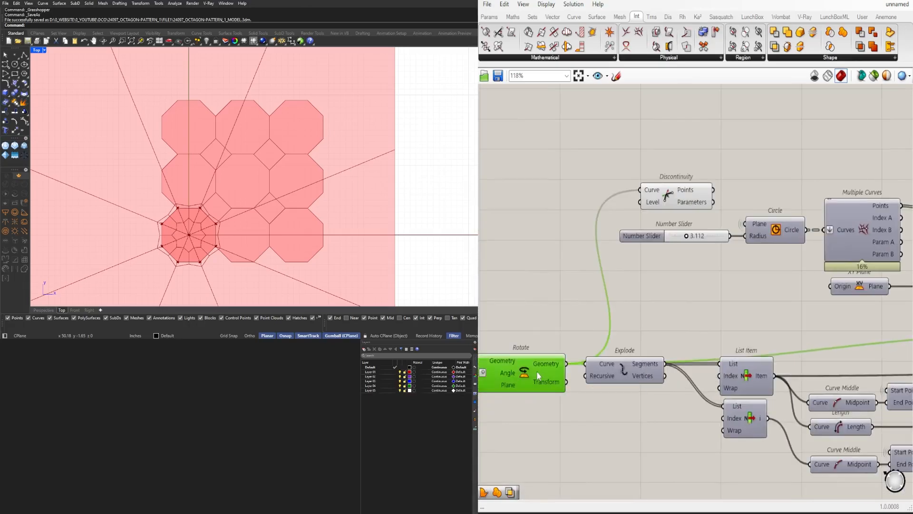
right_drag(537, 375, 508, 366)
scroll(549, 343, down, 3)
drag(549, 342, 733, 256)
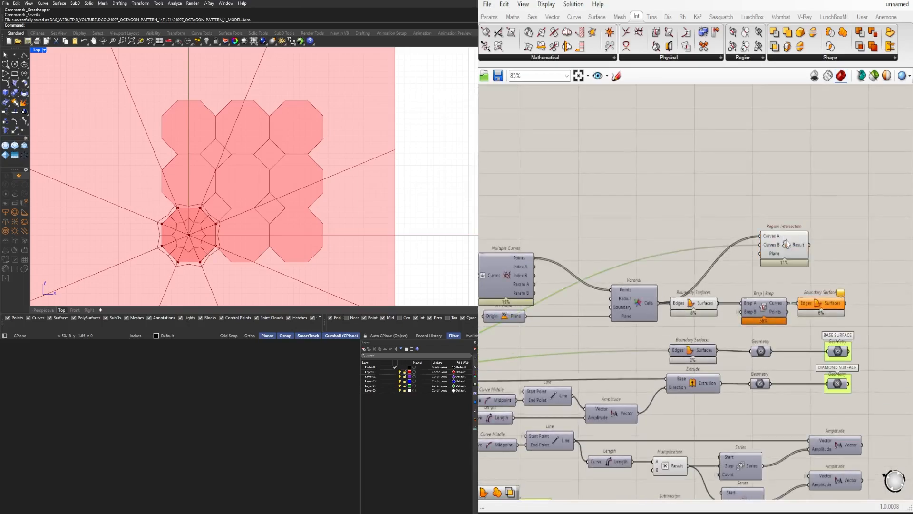
scroll(748, 244, up, 2)
- Make room for Region Intersection beside the Voronoi and connect its Result to the Edges input of the following Boundary Surfaces
drag(788, 243, 680, 274)
drag(702, 331, 720, 332)
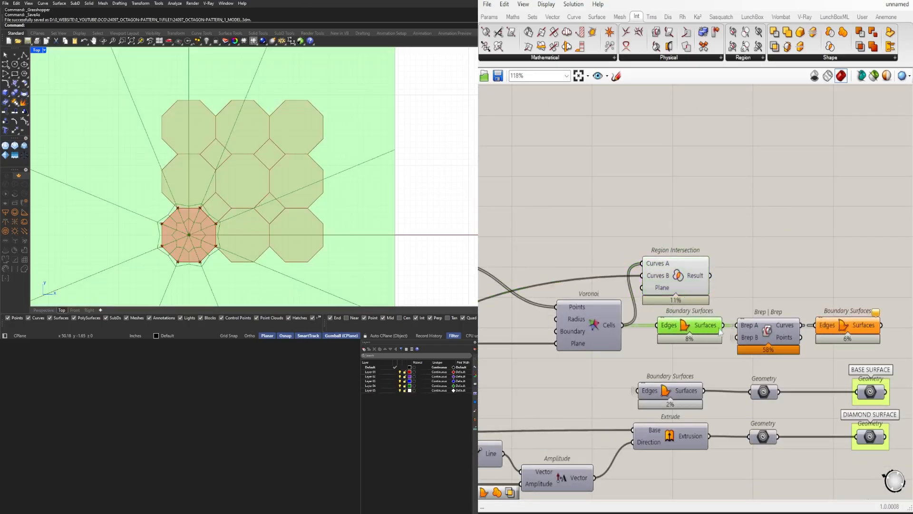
drag(887, 357, 688, 328)
drag(690, 329, 797, 329)
click(721, 267)
drag(710, 276, 763, 326)
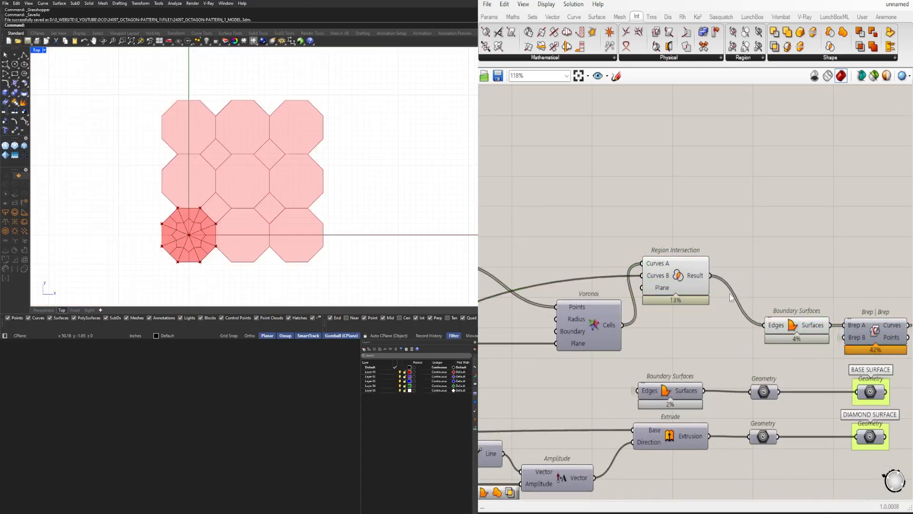
- Place Region Intersection directly after the Voronoi and turn off the preview of it and the following Boundary Surfaces
drag(679, 269, 673, 330)
middle_click(673, 330)
click(717, 300)
click(720, 297)
right_drag(795, 319, 680, 314)
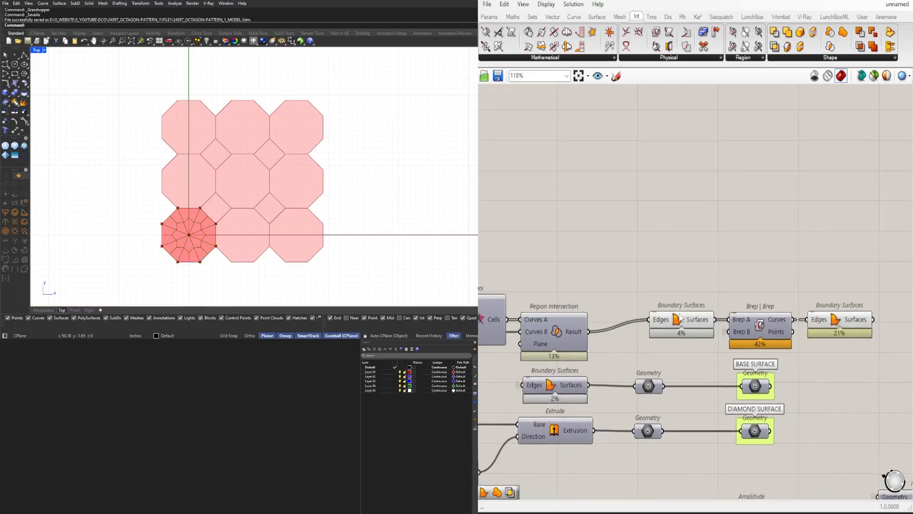
click(680, 314)
middle_click(689, 279)
click(727, 255)
click(727, 254)
- Select the last Boundary Surfaces component to highlight the pattern and set the circle radius slider to 3.061
right_drag(595, 293, 788, 276)
scroll(788, 276, down, 3)
right_drag(516, 280, 679, 283)
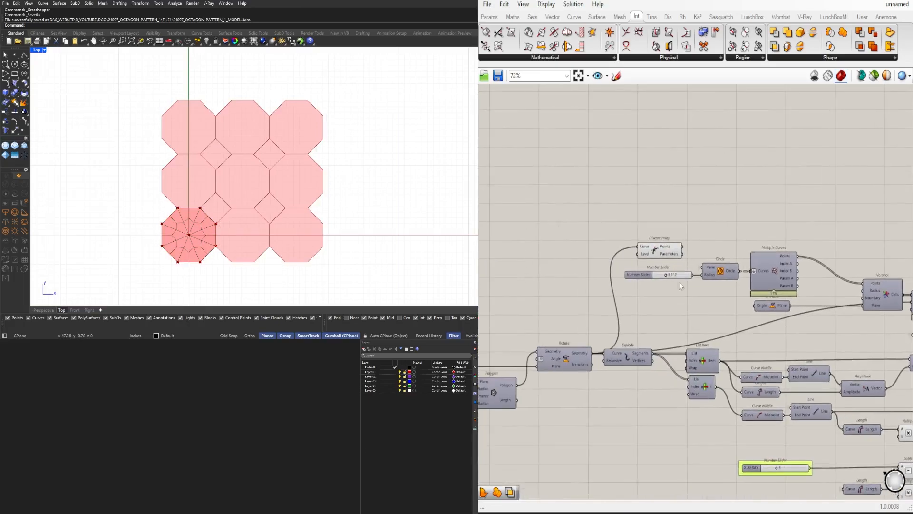
scroll(669, 269, up, 2)
click(666, 250)
scroll(675, 259, down, 2)
right_drag(780, 267, 644, 257)
right_drag(855, 260, 547, 245)
scroll(547, 245, up, 3)
click(724, 286)
right_drag(592, 342, 818, 333)
scroll(657, 233, up, 14)
scroll(670, 266, down, 3)
mouse_move(706, 249)
mouse_down()
mouse_move(657, 249)
mouse_move(702, 248)
mouse_up()
scroll(665, 278, down, 8)
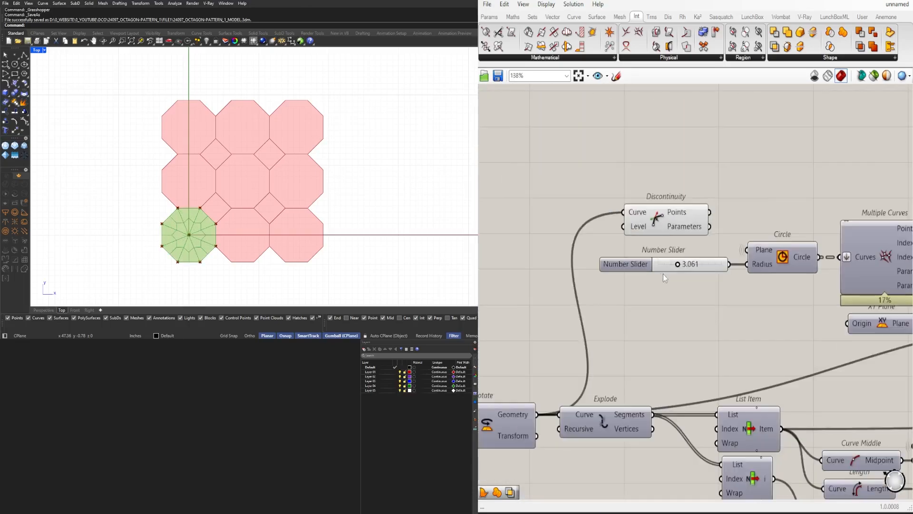
- Add the rotated octagon's Geometry to the Curves input of Multiple Curves, alongside the circles
scroll(618, 295, down, 5)
scroll(705, 314, up, 3)
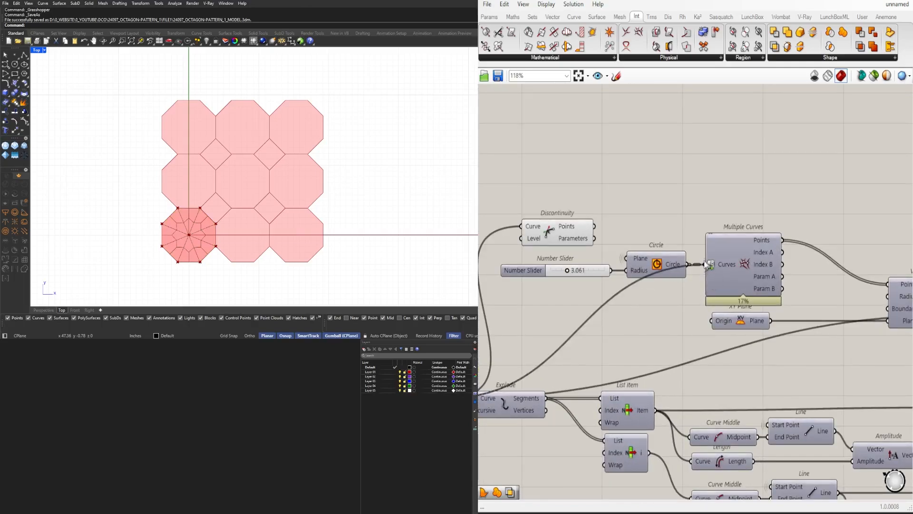
scroll(709, 214, down, 2)
right_drag(798, 277, 676, 287)
scroll(676, 287, up, 2)
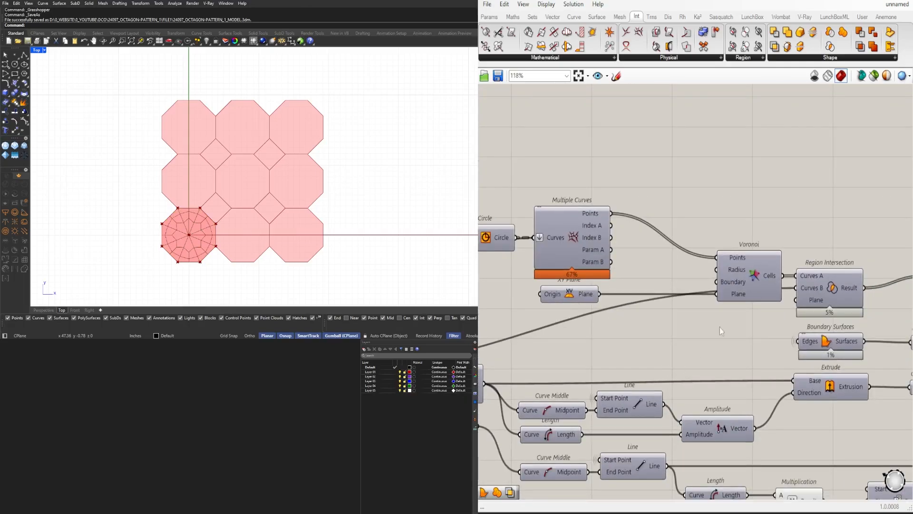
- Set the wire display of Region Intersection's Curves B input to hidden
right_drag(720, 327, 585, 323)
right_click(674, 286)
mouse_move(757, 318)
click(817, 339)
right_drag(601, 253, 849, 237)
scroll(763, 312, down, 1)
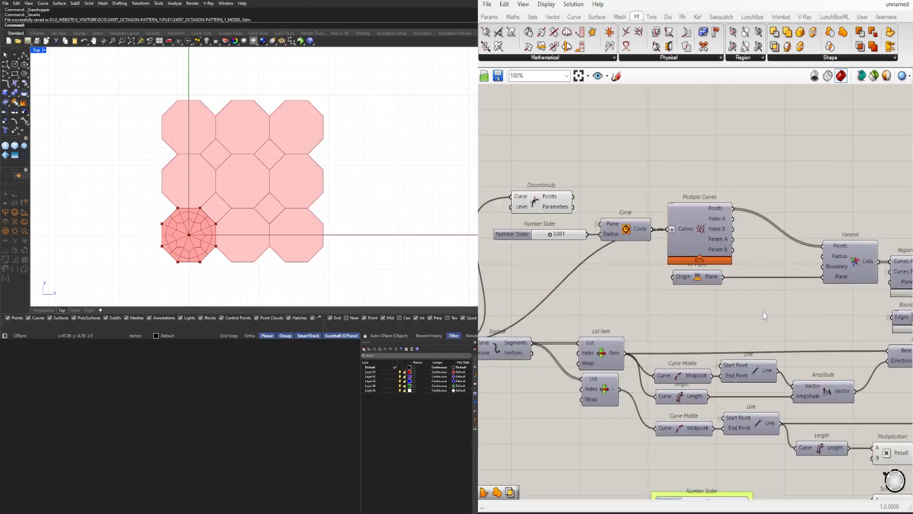
- Move Multiple Curves and XY Plane closer to the Voronoi and hide the wires feeding the Curves input
drag(763, 314, 790, 208)
right_click(744, 229)
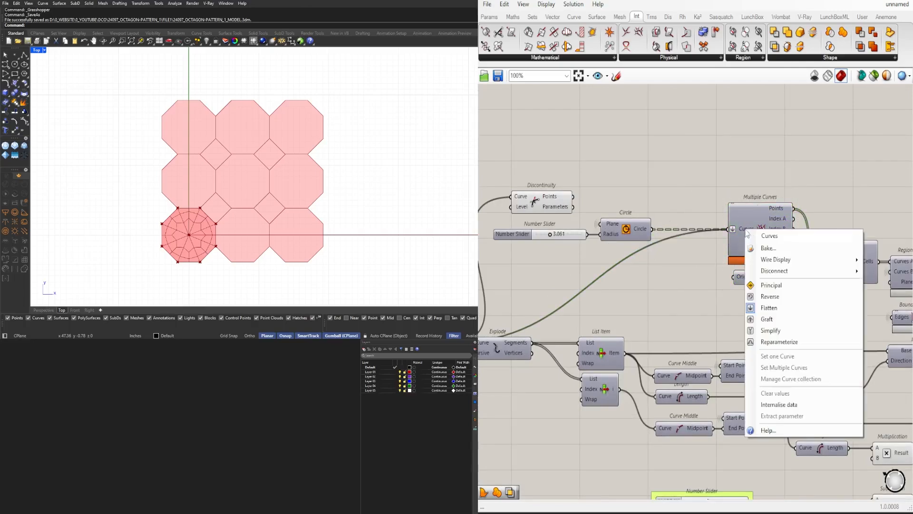
mouse_move(784, 258)
click(874, 282)
right_click(745, 230)
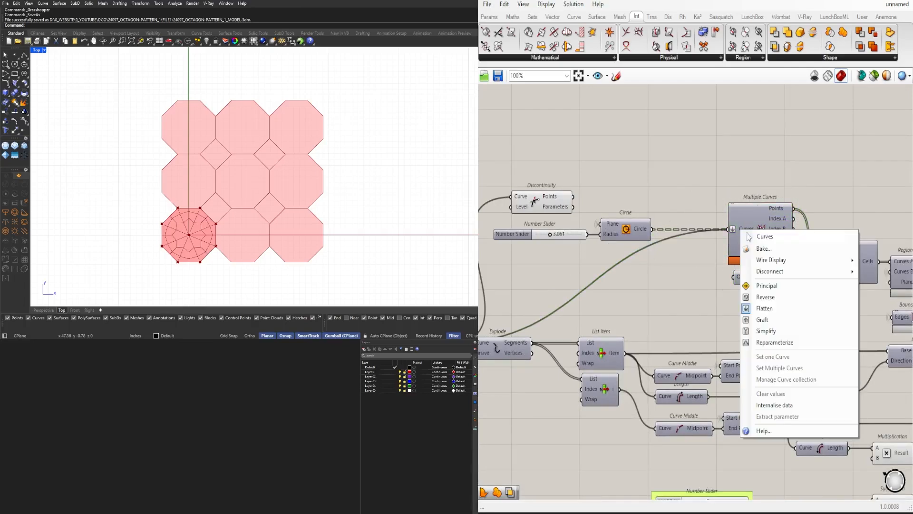
click(880, 284)
- Move the radius slider, Circle and Discontinuity components closer to Multiple Curves
drag(643, 263, 567, 222)
drag(628, 231, 691, 232)
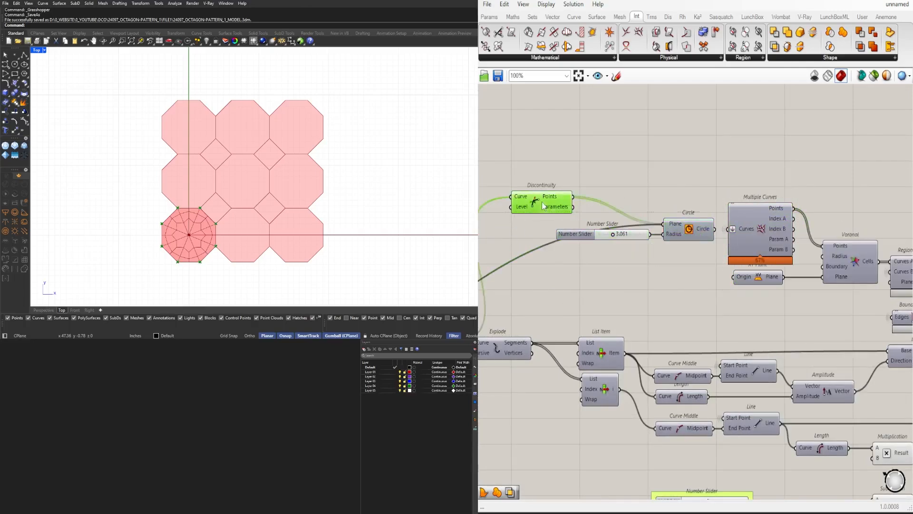
drag(541, 198, 606, 209)
- Hide the wires feeding the Circle's Plane input and the Discontinuity's Curve input
right_drag(590, 208, 592, 209)
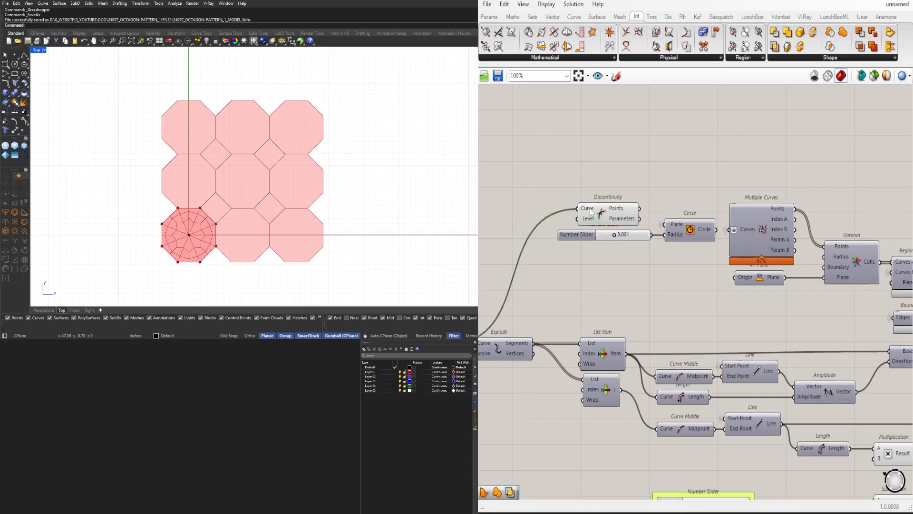
right_click(590, 208)
mouse_move(628, 238)
click(733, 262)
- Bring the Boundary Surfaces and Brep | Brep components after Region Intersection closer to it and in line with it
scroll(770, 200, down, 3)
right_drag(885, 243, 659, 261)
scroll(701, 267, up, 4)
drag(827, 297, 646, 286)
scroll(670, 268, up, 2)
click(763, 235)
- Move the whole chain of Voronoi pattern components up, away from the base and diamond surface rows
scroll(763, 235, down, 4)
scroll(843, 266, down, 3)
drag(842, 268, 536, 199)
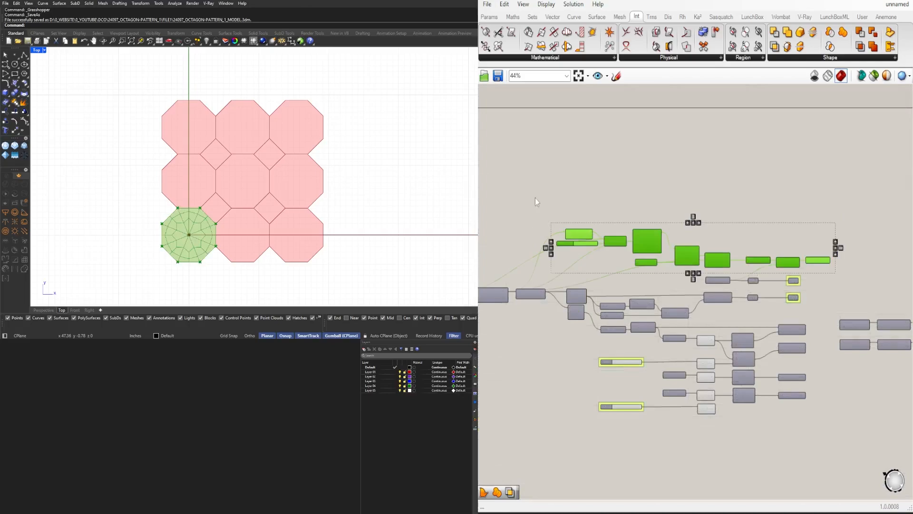
click(536, 203)
- Raise the circle radius slider to 3.742
scroll(722, 255, up, 10)
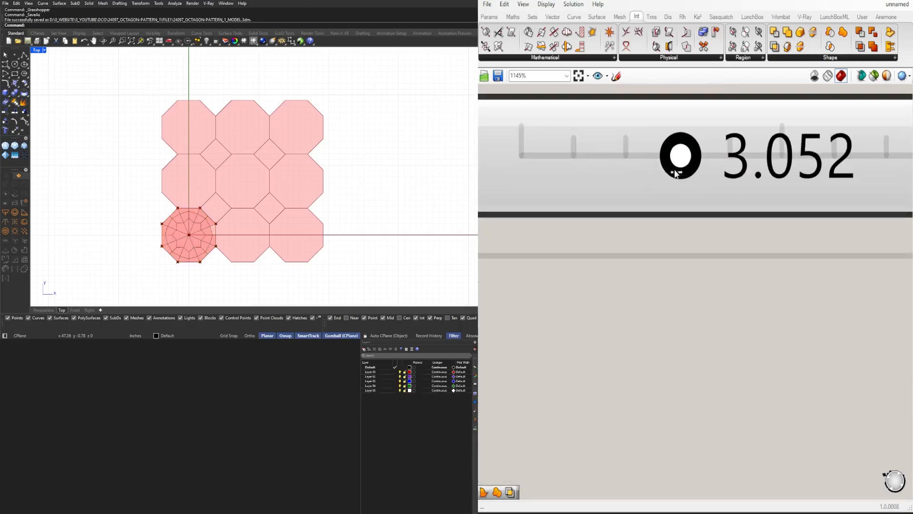
drag(677, 174, 726, 183)
scroll(714, 304, down, 10)
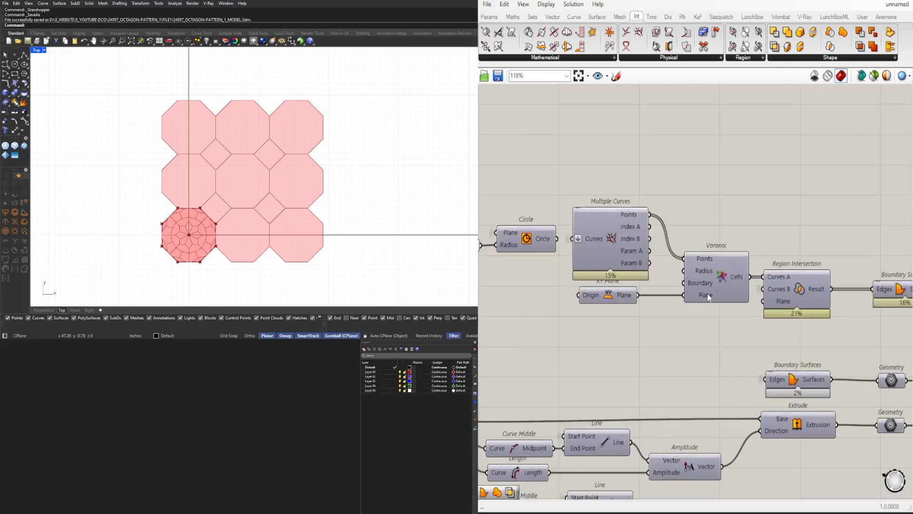
- Move the Discontinuity, radius slider and Circle components away from Multiple Curves to leave more space between them
scroll(708, 293, down, 3)
scroll(580, 274, up, 1)
right_drag(580, 274, 687, 284)
drag(585, 233, 623, 271)
click(631, 251)
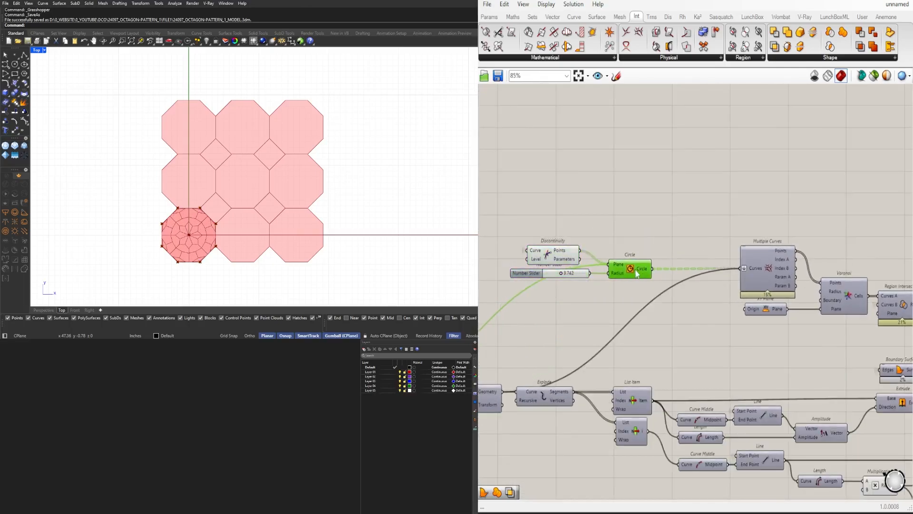
scroll(626, 270, up, 2)
right_drag(626, 270, 738, 285)
drag(666, 263, 684, 232)
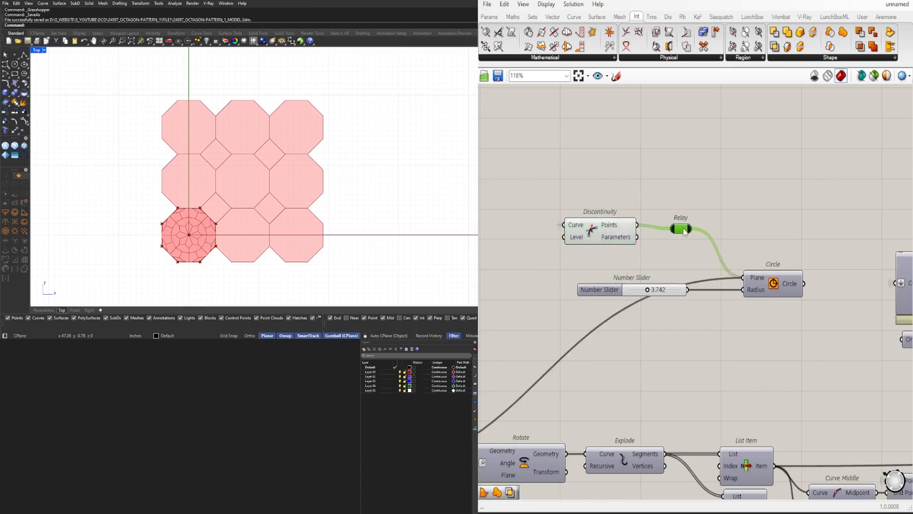
- Replace the relay with a Merge component that takes the Discontinuity Points in Data 1, and flatten its Result
double_click(686, 258)
text(merge)
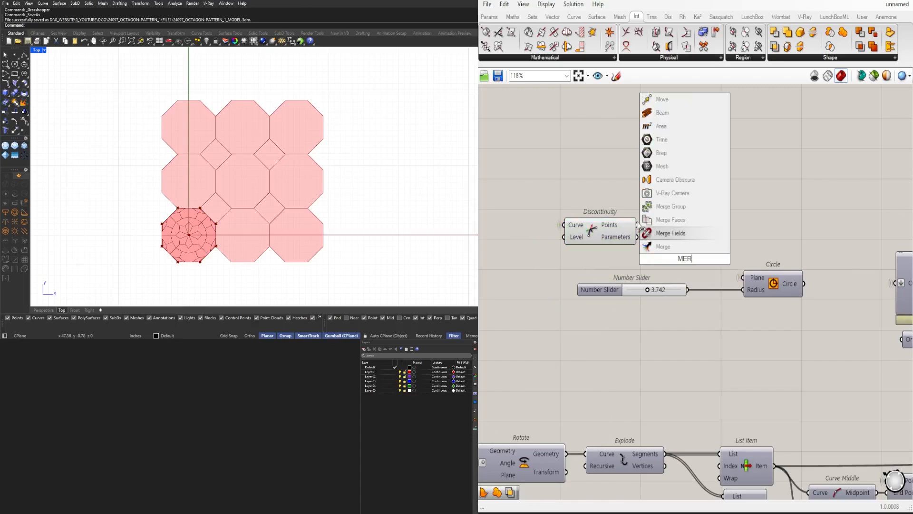
click(676, 246)
right_click(701, 260)
click(740, 302)
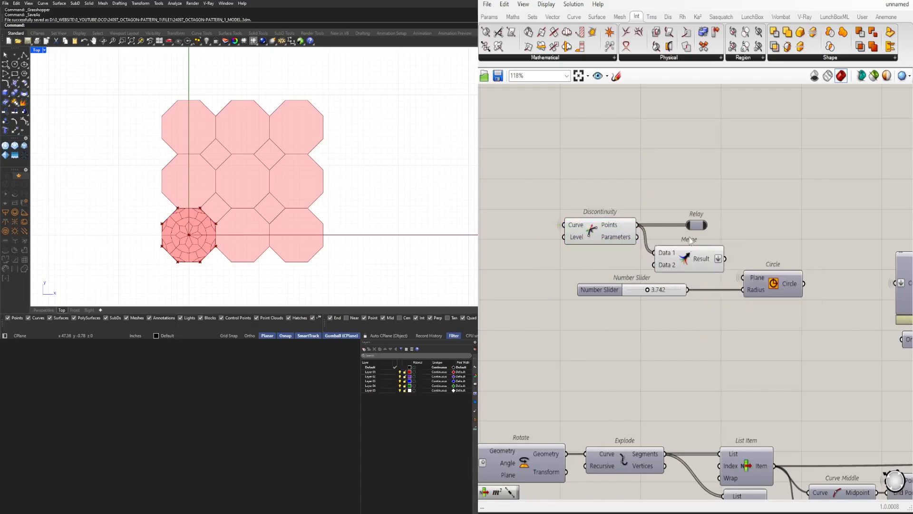
key(Delete)
drag(687, 255, 684, 241)
- Connect Merge's Result to the Circle's Plane input and line up Merge, Circle and the radius slider beside Discontinuity
scroll(635, 232, down, 3)
right_drag(635, 232, 762, 227)
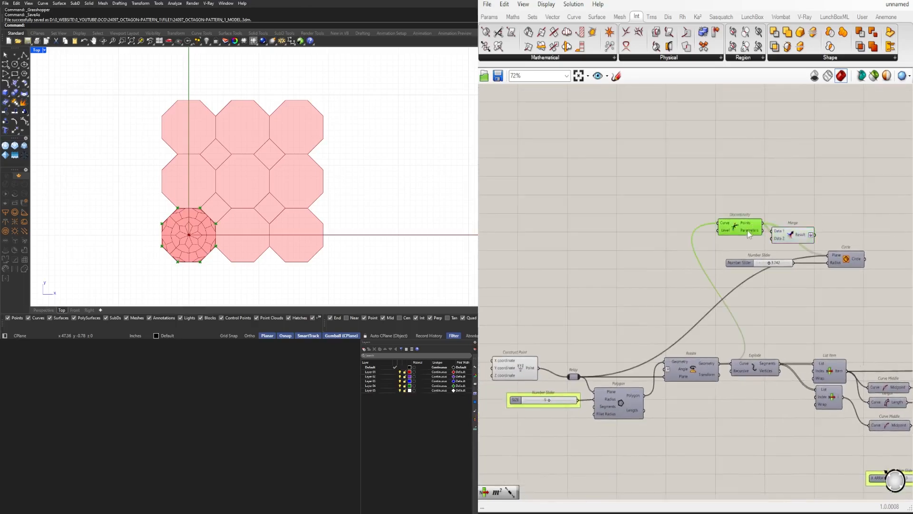
scroll(772, 262, up, 4)
right_drag(771, 262, 590, 314)
drag(639, 260, 637, 244)
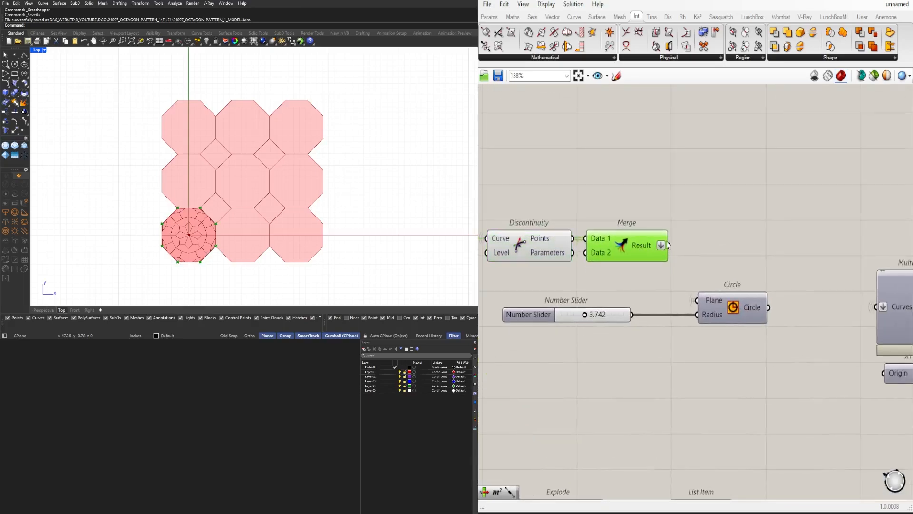
drag(726, 308, 726, 262)
drag(579, 317, 609, 289)
- Turn on the preview of the Circle component and set the radius slider to 4.423
scroll(609, 289, up, 4)
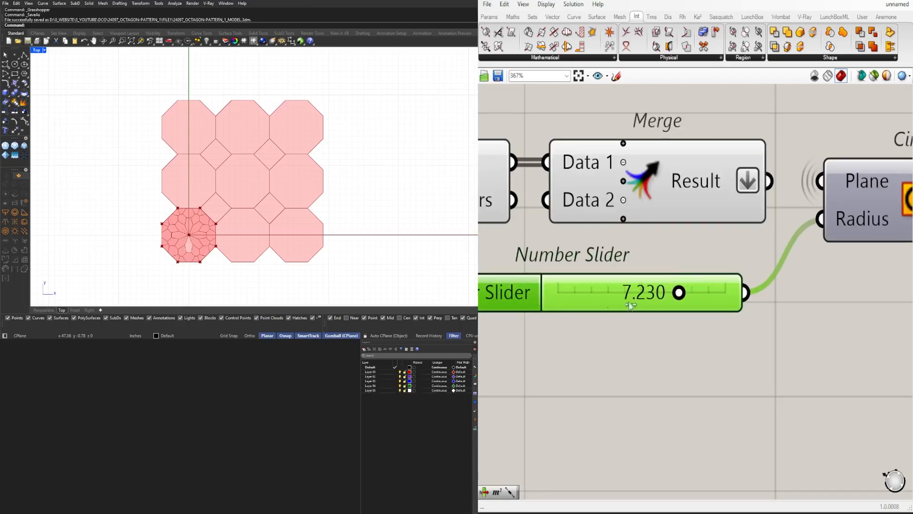
scroll(527, 305, down, 4)
click(696, 259)
scroll(696, 260, up, 1)
middle_click(693, 260)
click(714, 249)
scroll(587, 302, up, 3)
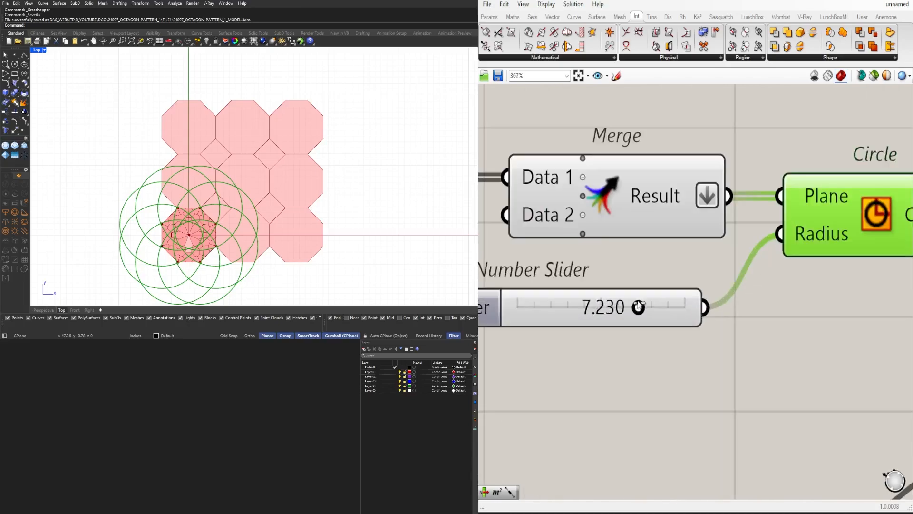
drag(640, 305, 595, 305)
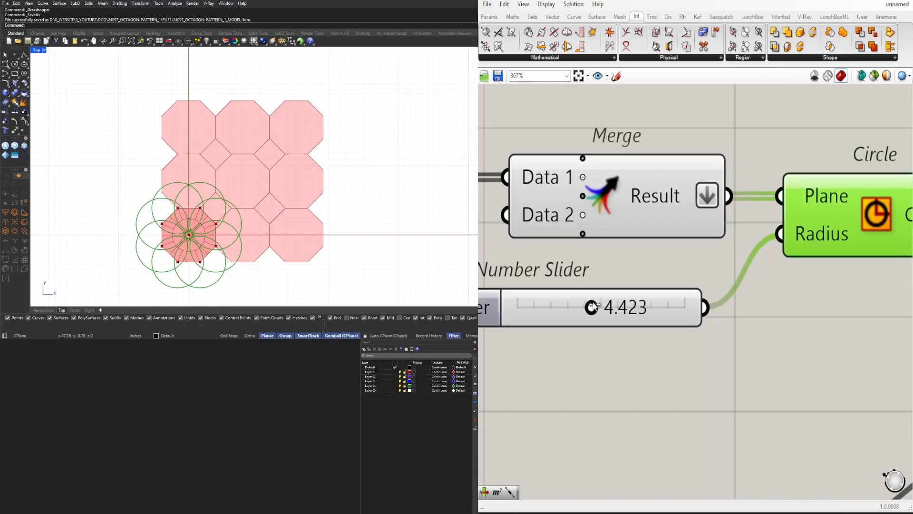
- Examine the Multiple Curves intersection points and the Circle output around the first octagon
scroll(641, 307, down, 5)
right_drag(760, 325, 654, 301)
click(681, 261)
click(615, 260)
click(780, 301)
middle_click(784, 301)
click(804, 278)
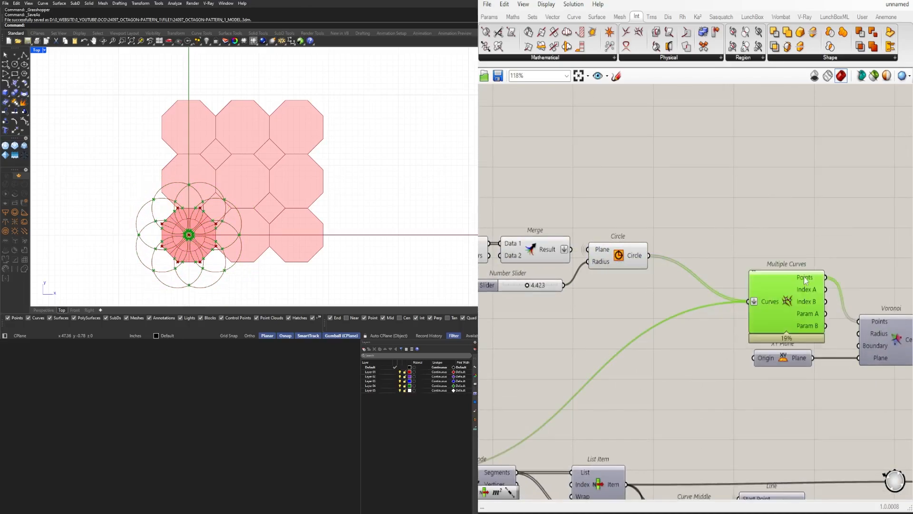
scroll(153, 224, up, 5)
scroll(151, 225, down, 2)
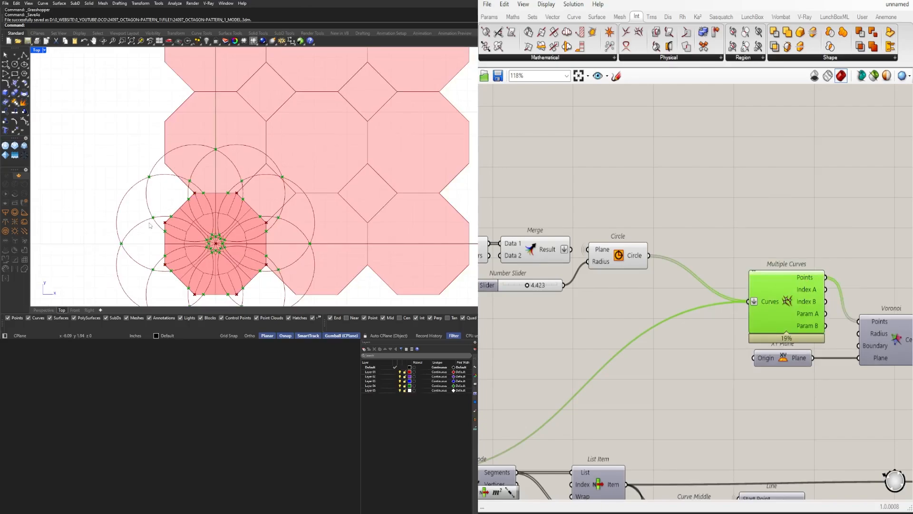
scroll(652, 291, down, 3)
click(631, 271)
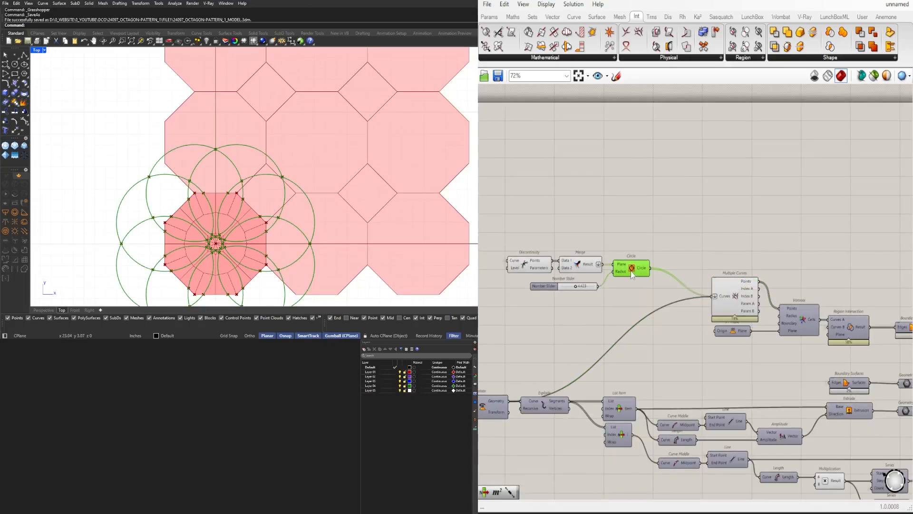
- Try adding the relay's centre point to Merge alongside the Discontinuity Points
right_drag(567, 312, 719, 279)
right_drag(560, 339, 620, 317)
right_drag(785, 298, 696, 332)
right_drag(490, 392, 539, 382)
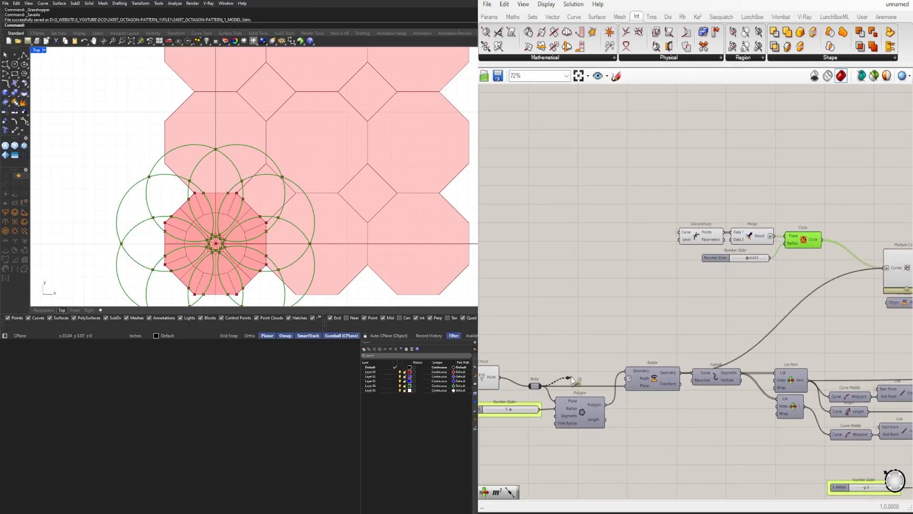
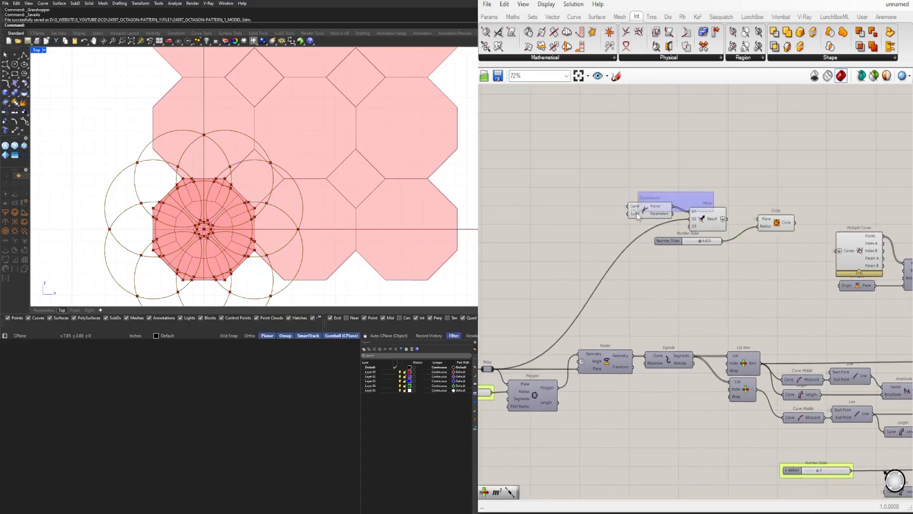
- Delete the Merge component and connect Discontinuity's Points directly to the Circle's Plane input
shift+click(617, 226)
click(727, 230)
click(615, 221)
key(Delete)
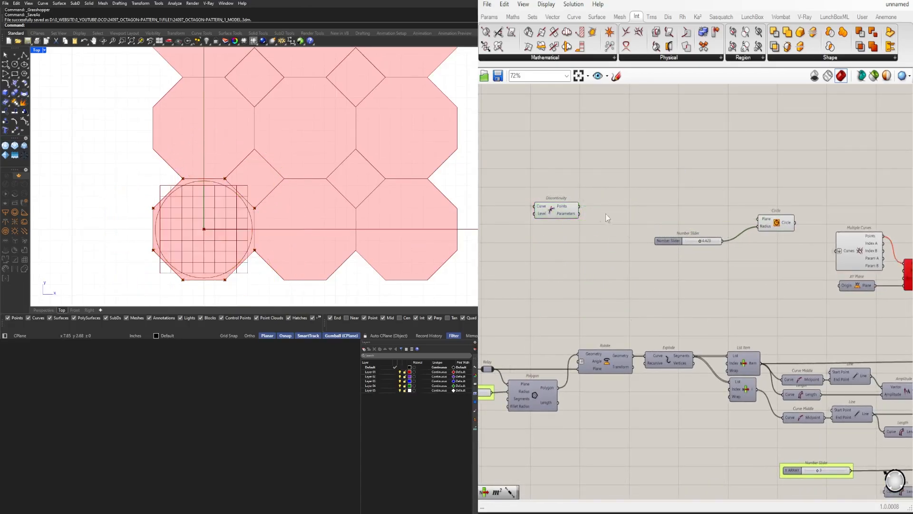
drag(777, 224, 781, 215)
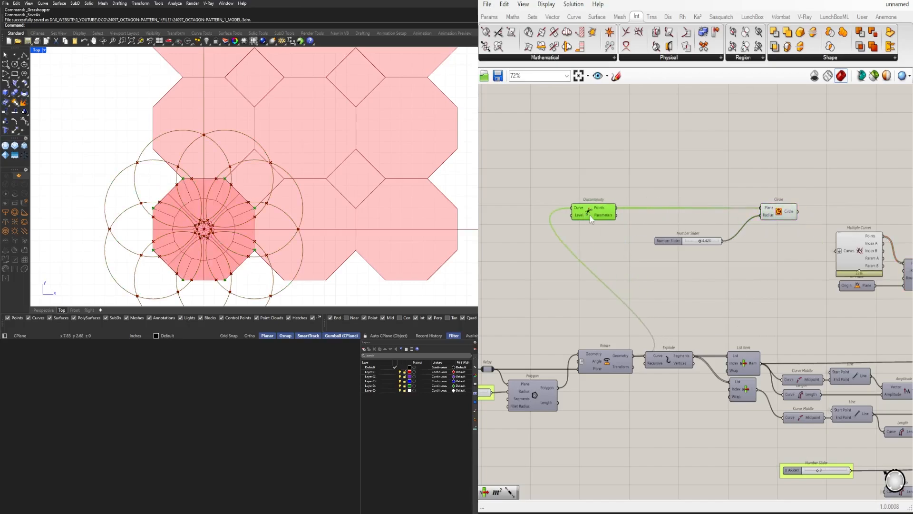
- Duplicate the Circle and its radius slider, and connect the centre-point relay to the upper Circle's Plane input
mouse_move(673, 243)
mouse_down()
mouse_move(681, 238)
mouse_move(667, 253)
mouse_up()
drag(769, 257, 681, 198)
alt+drag(774, 217, 774, 237)
click(744, 257)
right_drag(479, 350, 579, 343)
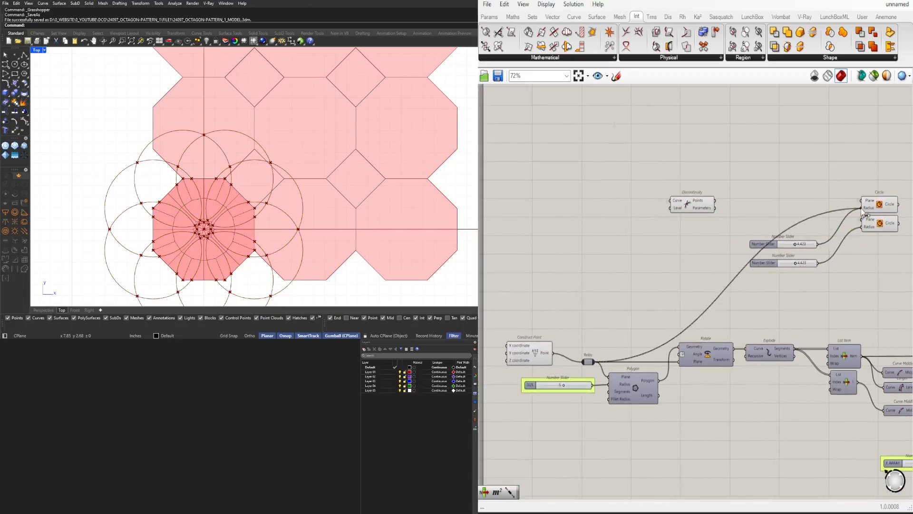
click(879, 209)
right_drag(883, 210, 702, 245)
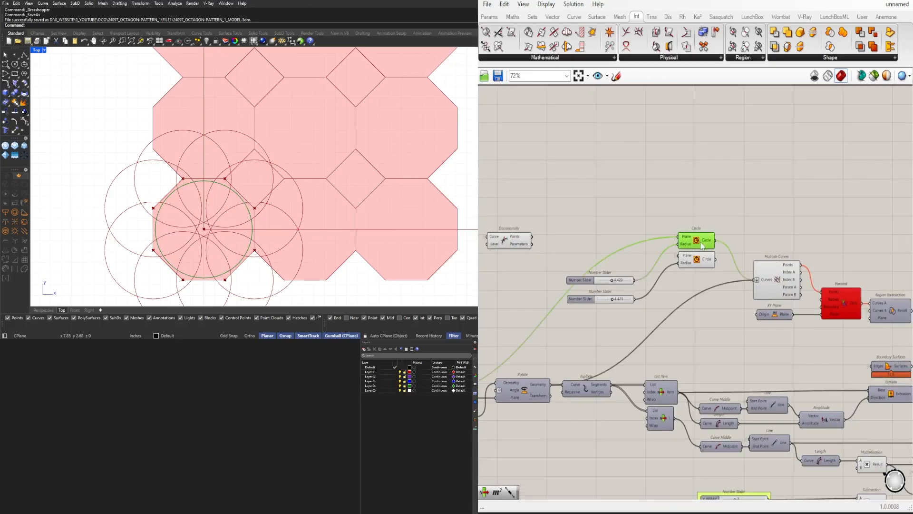
- Connect both Circles to Multiple Curves' Curves input and line them up with their radius sliders beside Discontinuity
shift+drag(754, 282, 755, 282)
click(762, 284)
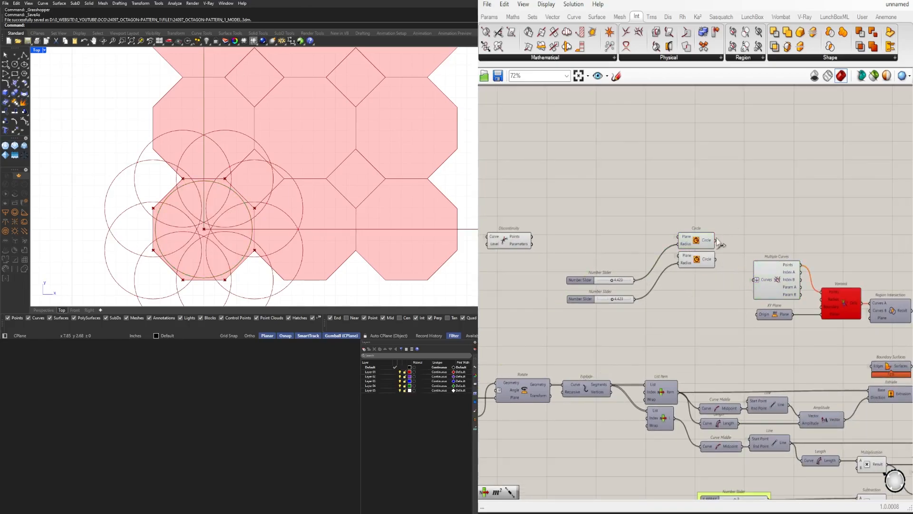
drag(714, 260, 755, 279)
shift+drag(715, 241, 756, 280)
click(795, 289)
click(698, 242)
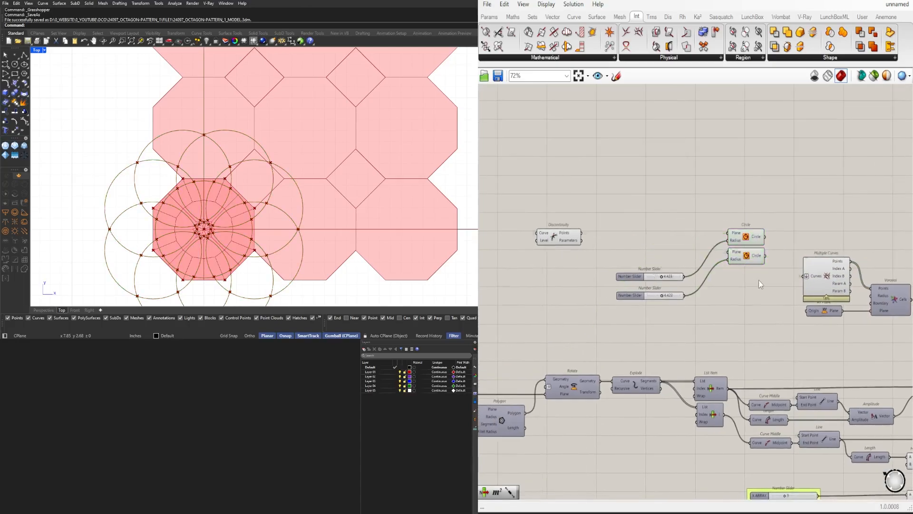
click(727, 252)
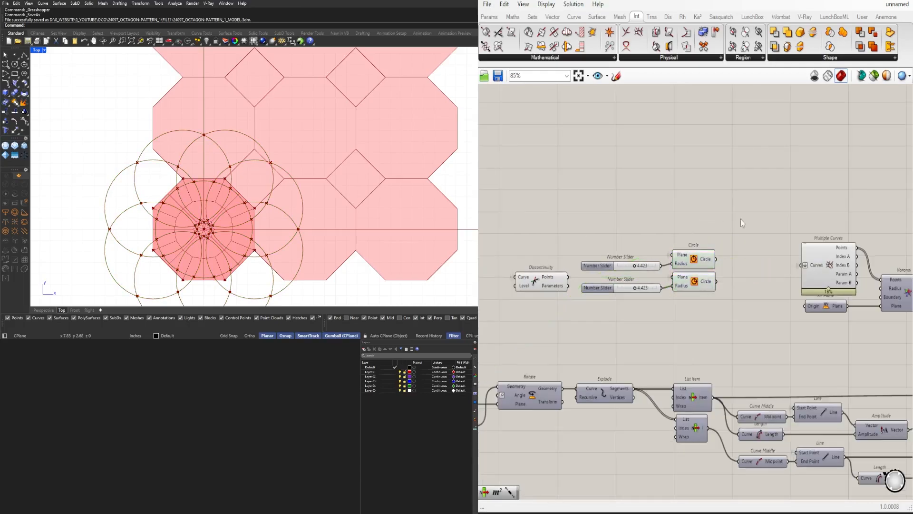
click(764, 243)
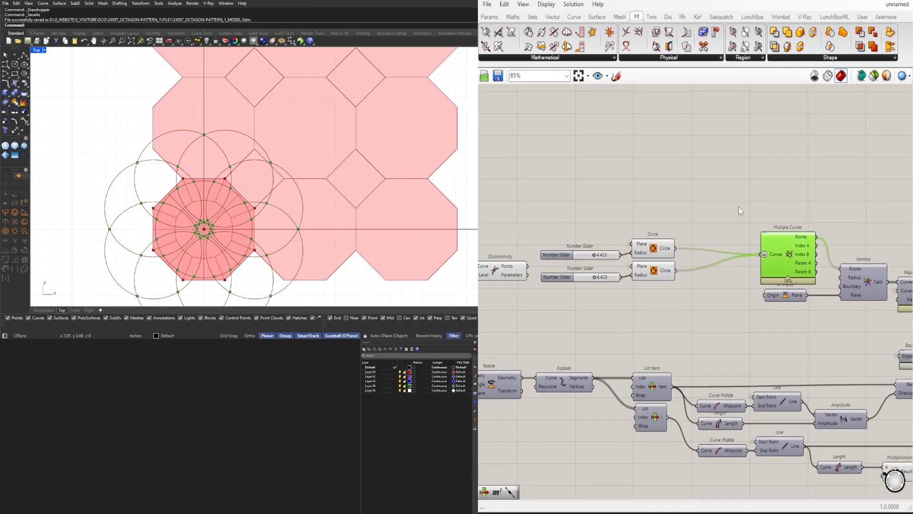
- Set the centre Circle's radius slider to 3.088 and the corner Circles' radius slider to 2.825
scroll(590, 259, up, 5)
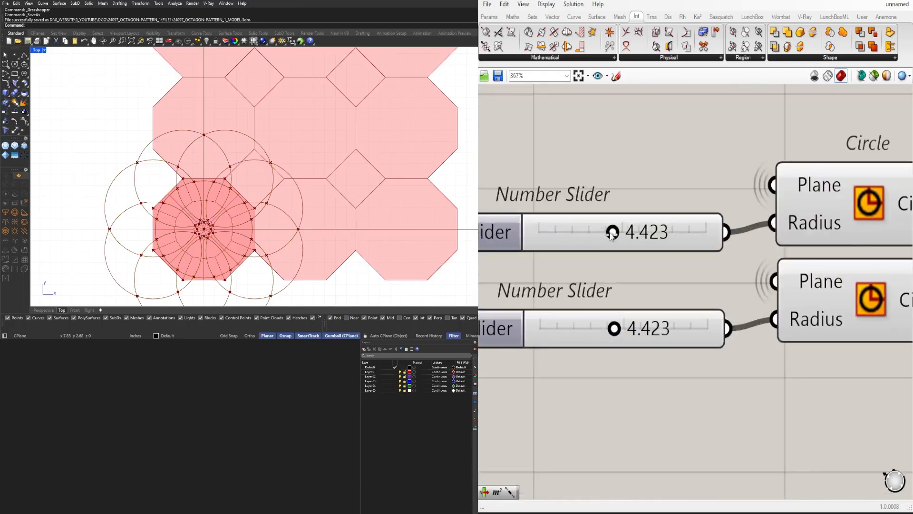
mouse_move(583, 233)
mouse_down()
mouse_move(571, 232)
mouse_move(587, 233)
mouse_up()
scroll(732, 235, down, 2)
scroll(630, 305, up, 3)
drag(664, 301, 627, 299)
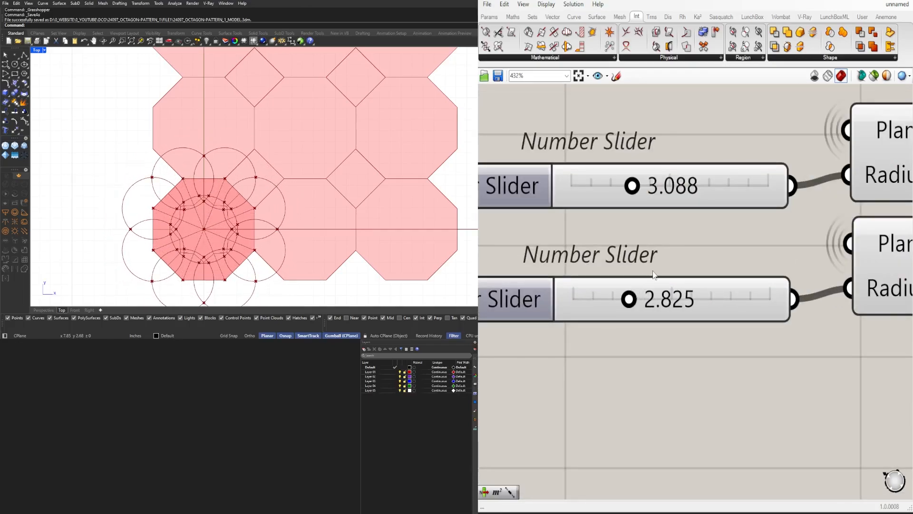
scroll(630, 298, down, 6)
scroll(705, 324, down, 2)
right_drag(705, 325, 786, 306)
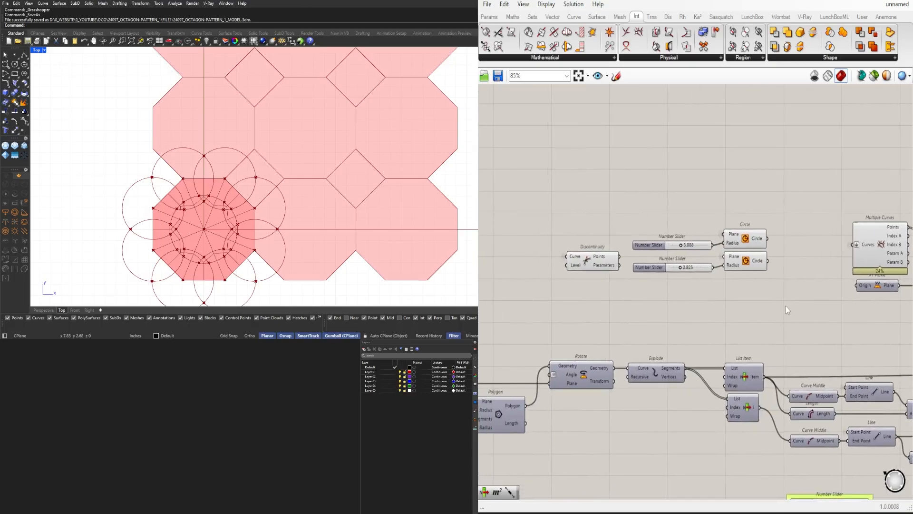
- Connect Rotate's Geometry output directly to Multiple Curves' Curves input alongside the two Circles
scroll(618, 382, down, 1)
right_drag(618, 382, 644, 320)
mouse_move(565, 370)
right_down()
mouse_move(619, 370)
mouse_move(569, 373)
right_up()
click(617, 324)
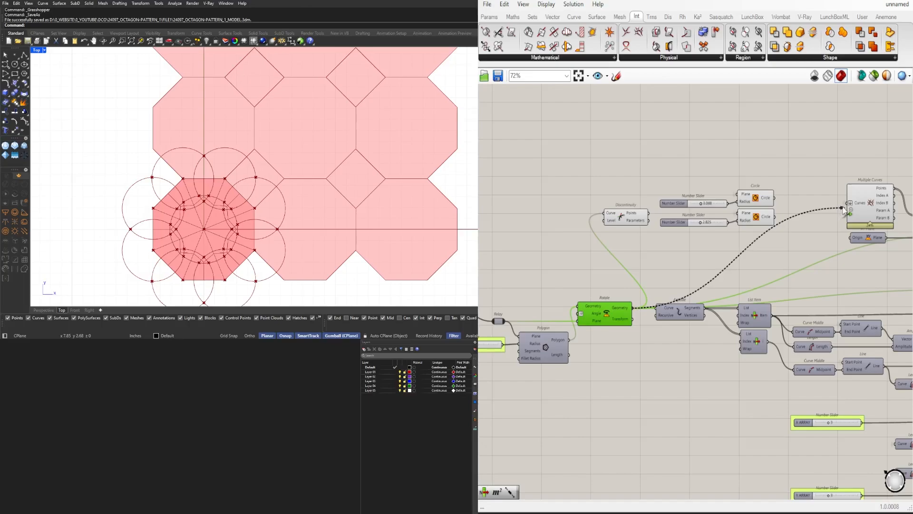
right_drag(809, 244, 773, 252)
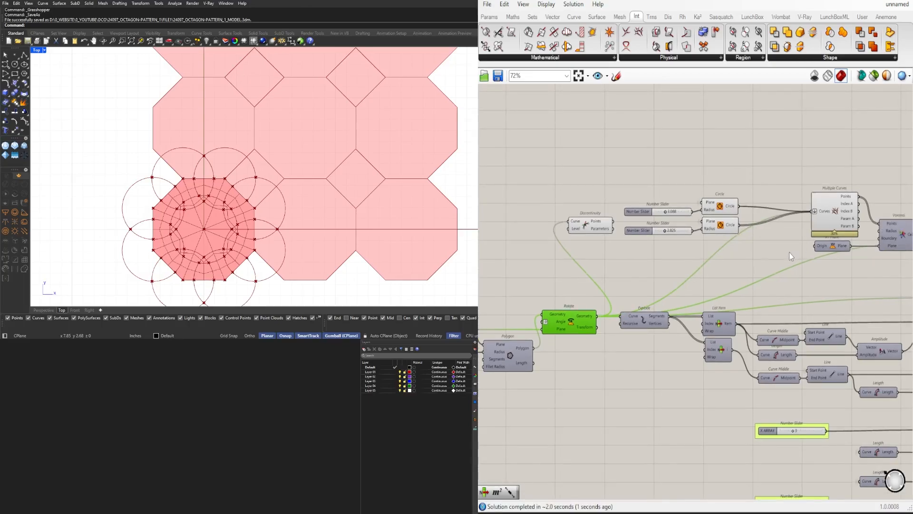
- Add a Geometry parameter that carries Rotate's Geometry output into Multiple Curves' Curves input
click(775, 276)
text(geometry)
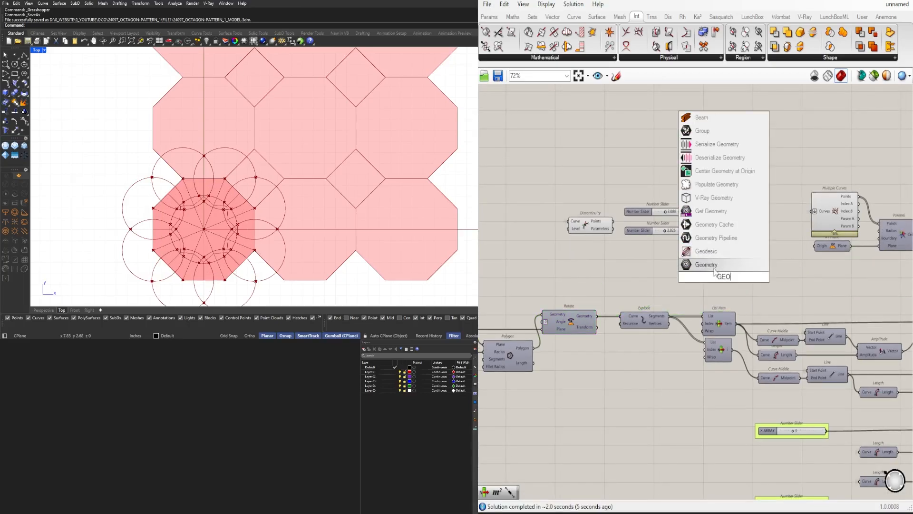
key(Return)
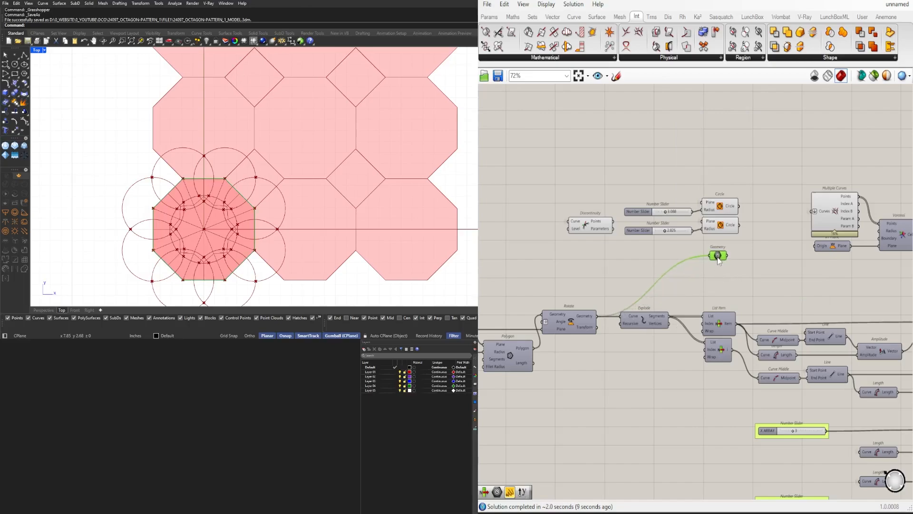
click(834, 211)
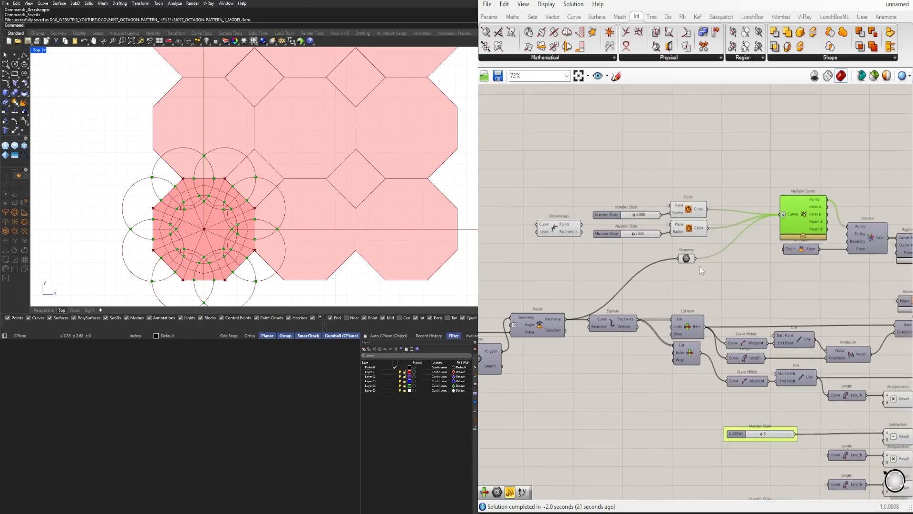
- Move Discontinuity, both radius sliders, both Circles and the Geometry parameter closer to Multiple Curves
right_drag(714, 270, 720, 267)
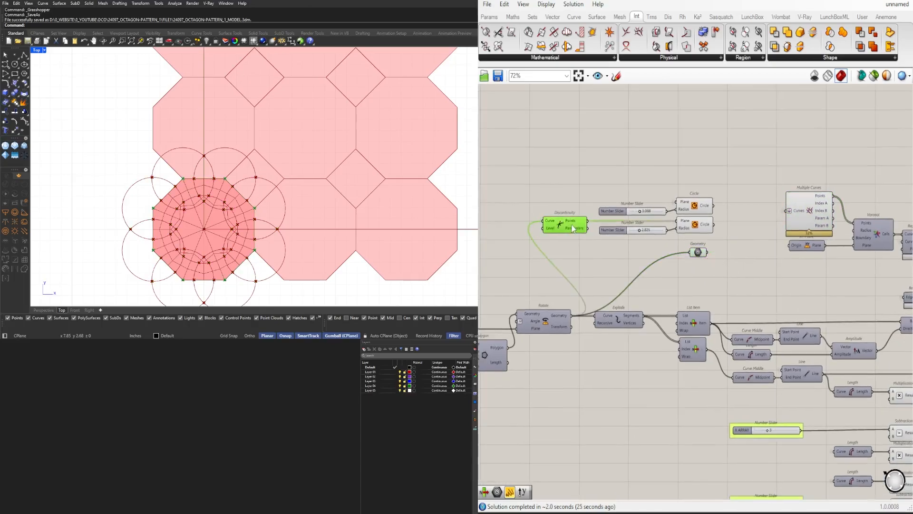
right_drag(616, 273, 554, 284)
drag(687, 272, 515, 186)
drag(631, 220, 679, 222)
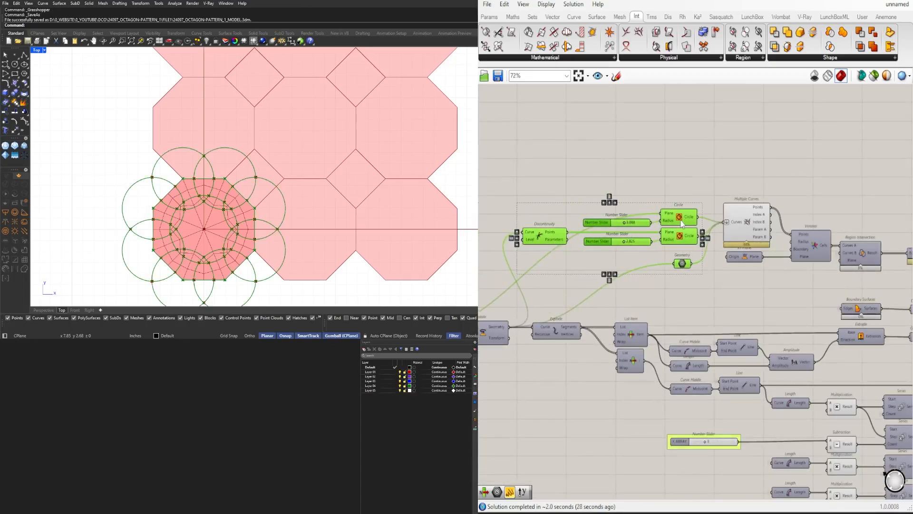
click(732, 186)
- Turn off the preview of all components from Discontinuity through Multiple Curves
scroll(760, 209, down, 3)
drag(764, 264, 629, 192)
middle_click(630, 193)
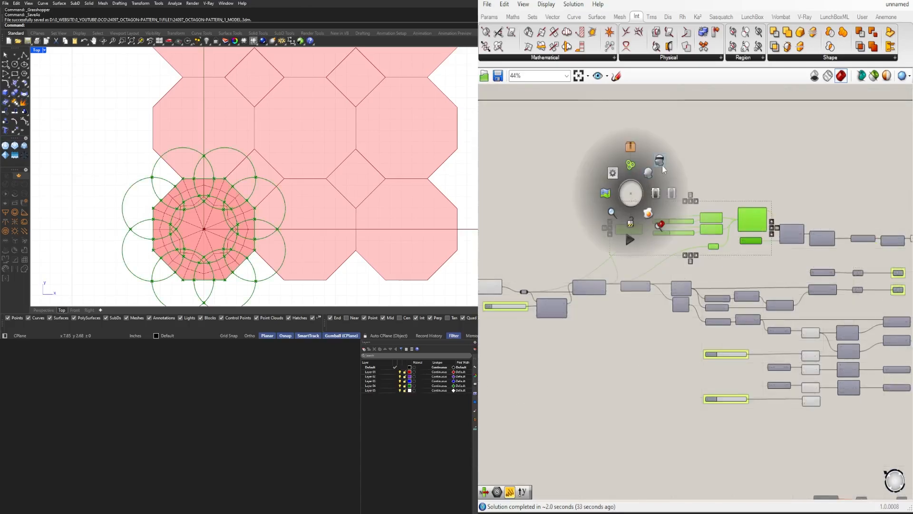
click(661, 167)
click(725, 190)
- Turn the preview back on for the two Circles, the Geometry parameter and Multiple Curves
scroll(728, 209, up, 4)
drag(729, 300, 698, 183)
middle_click(700, 176)
click(717, 152)
click(754, 160)
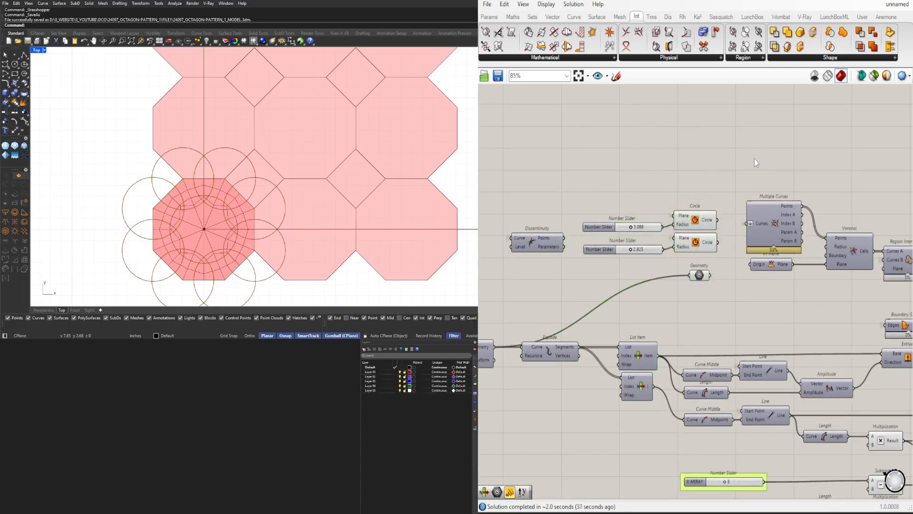
right_drag(837, 240, 736, 235)
scroll(679, 230, up, 2)
click(672, 212)
middle_click(672, 212)
click(671, 213)
scroll(662, 237, down, 4)
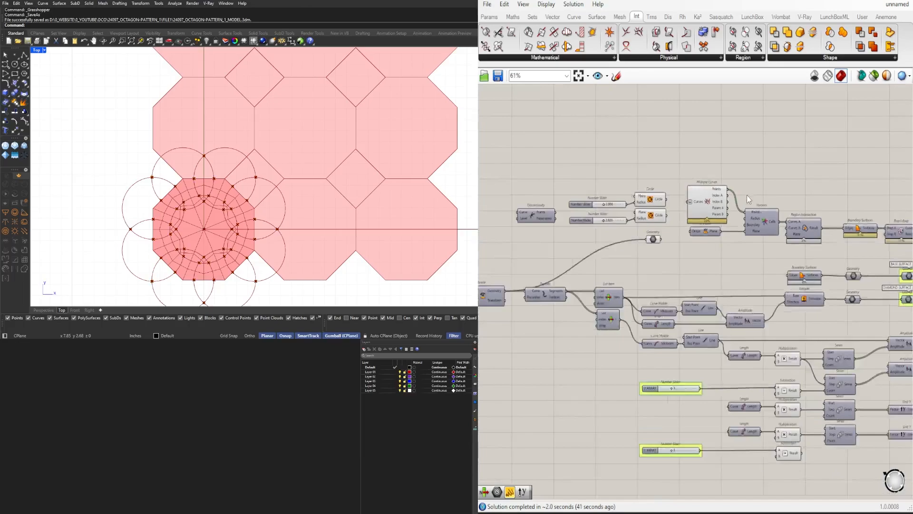
- Inspect the final Boundary Surfaces component and the Move components that feed the array patterns
right_drag(902, 246, 627, 233)
click(637, 217)
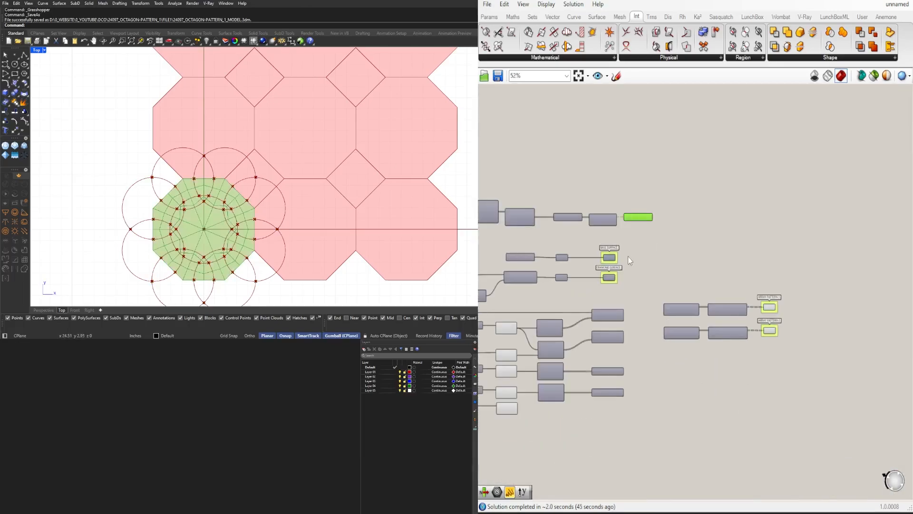
click(628, 256)
scroll(624, 260, up, 2)
right_drag(751, 261, 688, 241)
drag(783, 345, 717, 300)
click(649, 231)
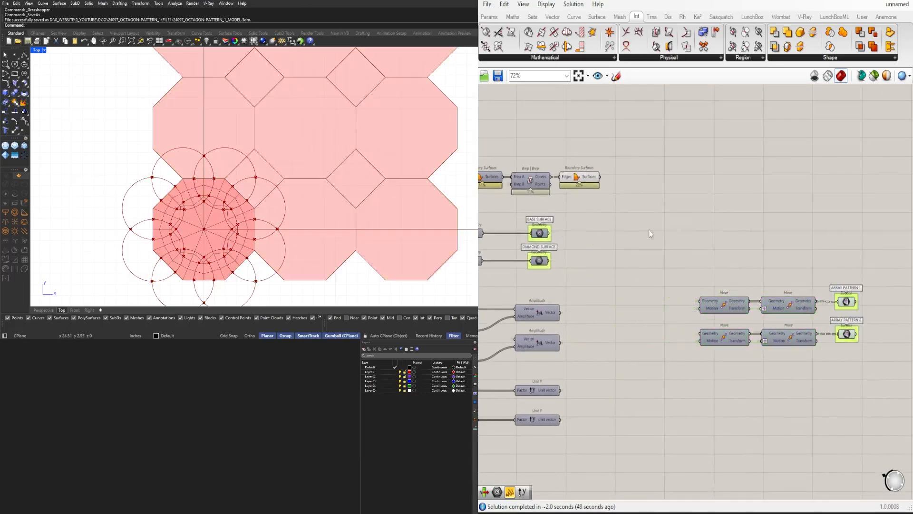
- Connect the final Boundary Surfaces output to the Geometry input of Array Pattern 1's first Move
click(580, 179)
right_drag(569, 231, 648, 263)
scroll(649, 263, up, 1)
drag(684, 203, 791, 317)
right_drag(887, 343, 684, 314)
scroll(713, 319, down, 1)
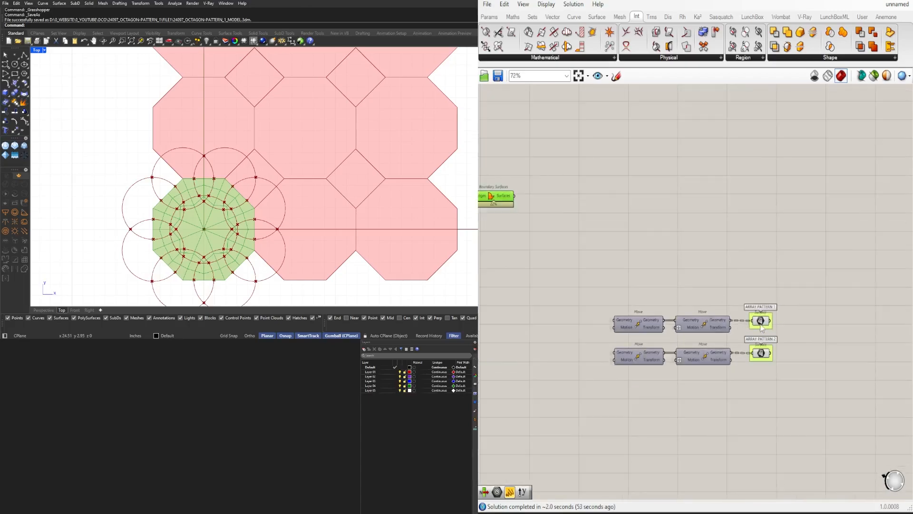
click(758, 324)
right_drag(611, 286, 703, 288)
click(703, 288)
drag(606, 198, 705, 323)
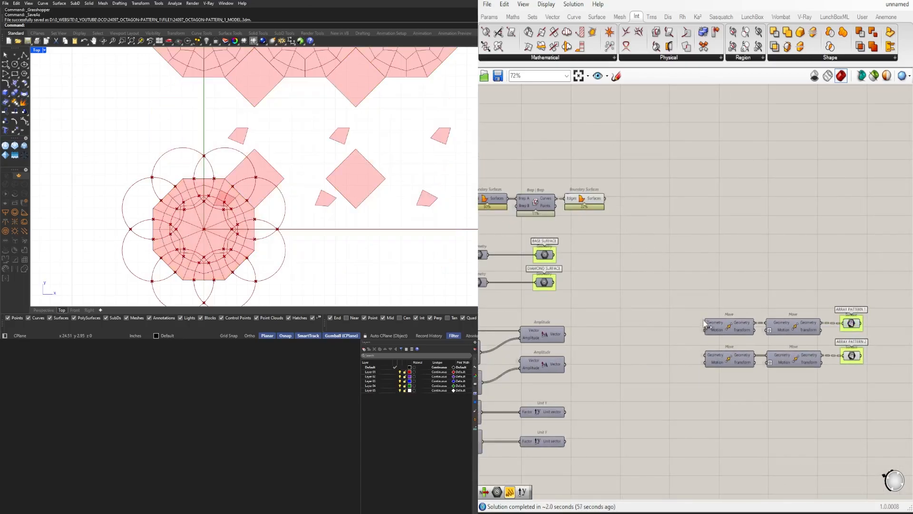
- Try grafting the Motion input and the Geometry input of Array Pattern 1's first Move
scroll(720, 314, up, 4)
right_click(717, 344)
click(752, 404)
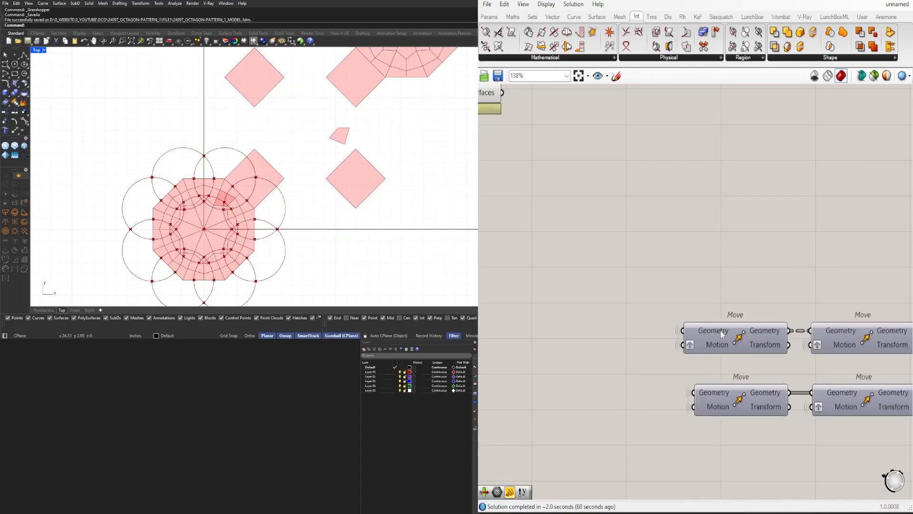
right_click(720, 330)
click(753, 393)
scroll(705, 290, down, 2)
click(664, 341)
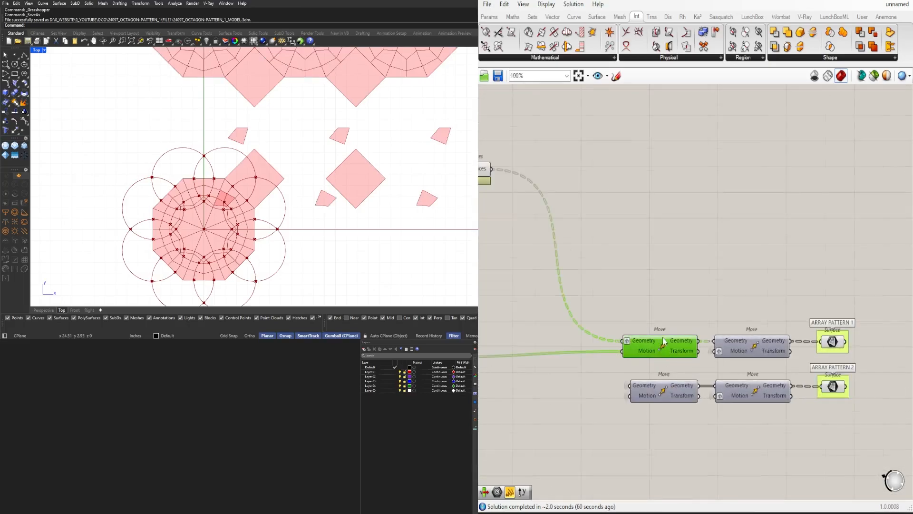
scroll(665, 341, down, 1)
click(805, 340)
click(741, 300)
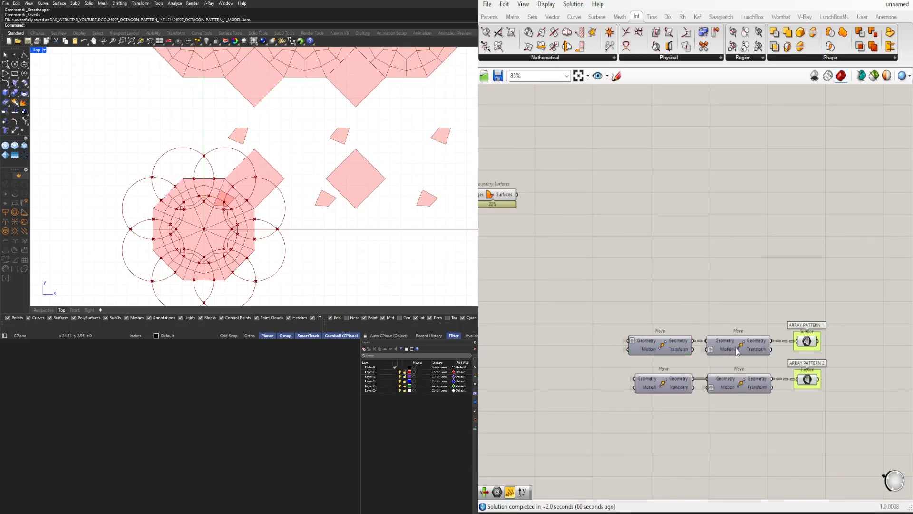
- Graft the Motion input and flatten the Geometry input of Array Pattern 1's first Move
right_drag(736, 351, 767, 351)
click(765, 351)
scroll(696, 348, up, 4)
right_click(654, 351)
click(682, 382)
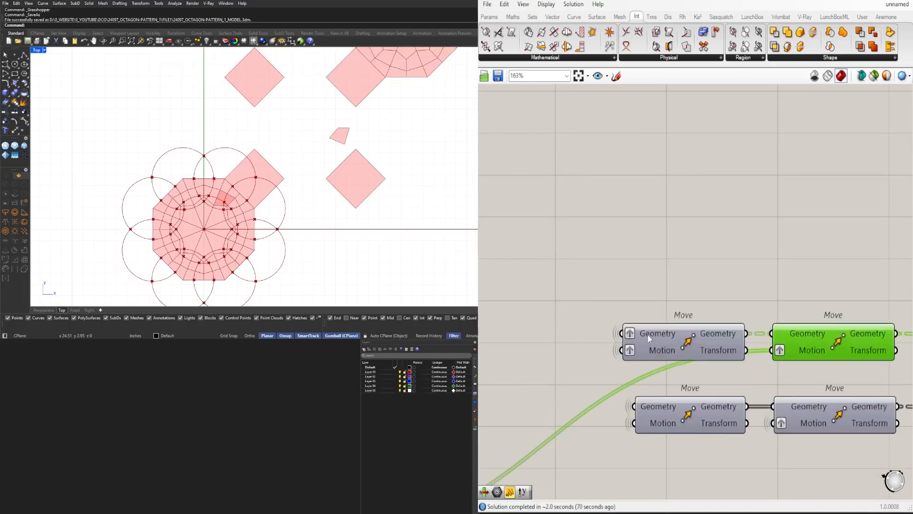
right_click(648, 335)
click(666, 393)
right_drag(692, 272, 663, 314)
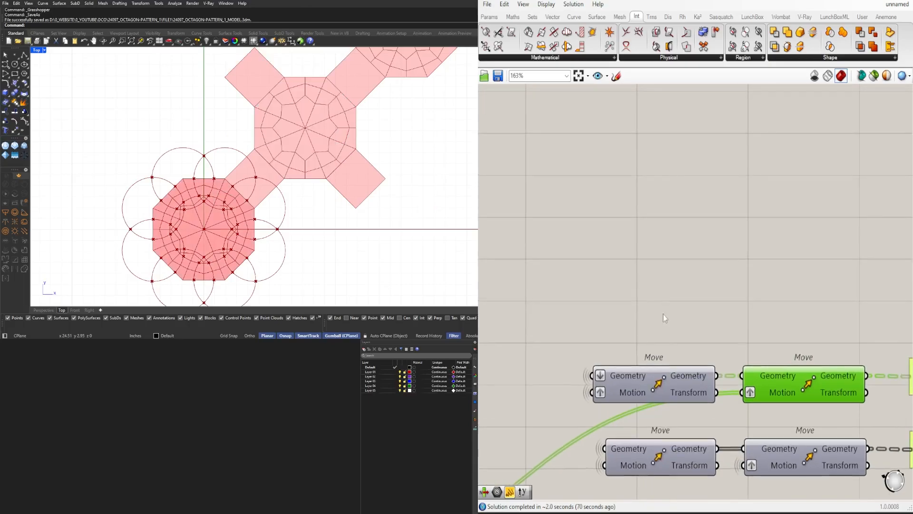
- Try flattening the Motion input and grafting both the Geometry and Motion inputs of Array Pattern 1's first Move
right_click(613, 397)
click(628, 371)
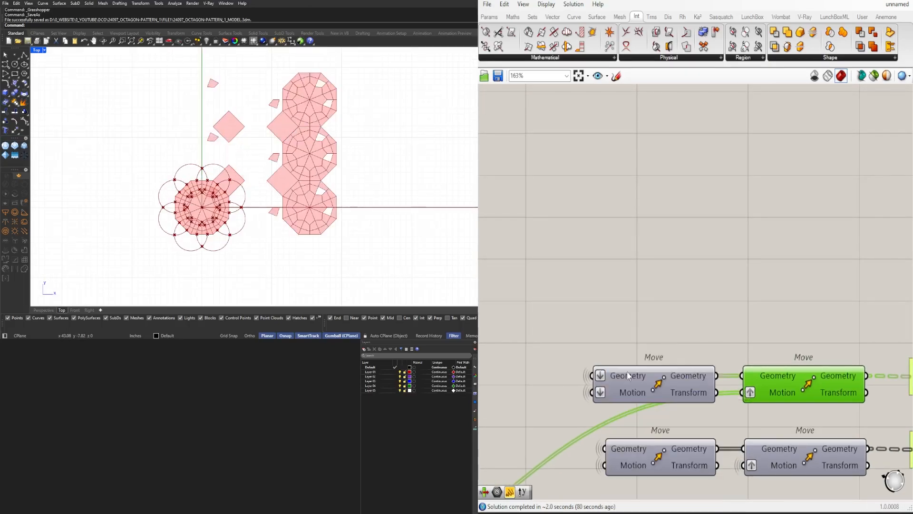
scroll(600, 386, up, 3)
right_click(599, 373)
click(615, 396)
right_click(604, 398)
click(627, 385)
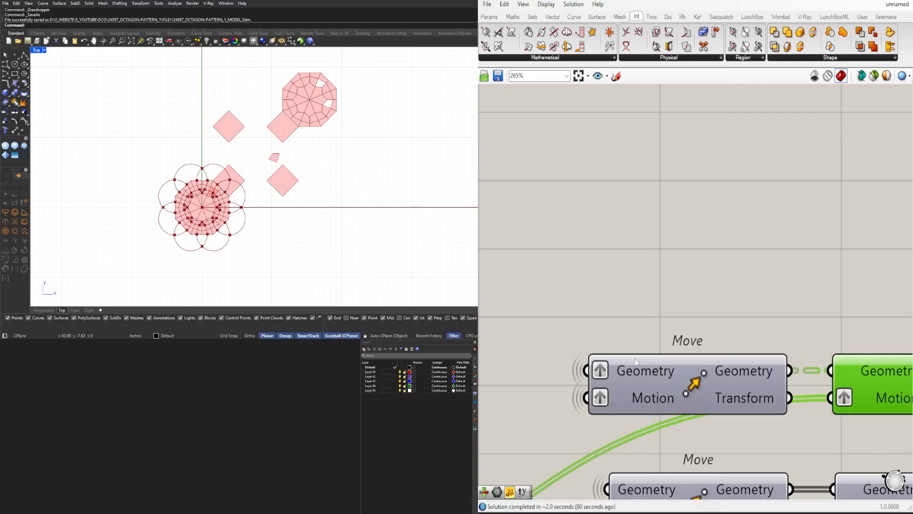
- Preview Array Pattern 1's first Move and remove the graft from its Motion input
click(635, 359)
scroll(628, 374, down, 4)
right_drag(628, 373, 655, 358)
middle_click(716, 361)
click(716, 336)
scroll(270, 213, down, 10)
scroll(561, 320, down, 5)
right_drag(560, 319, 677, 321)
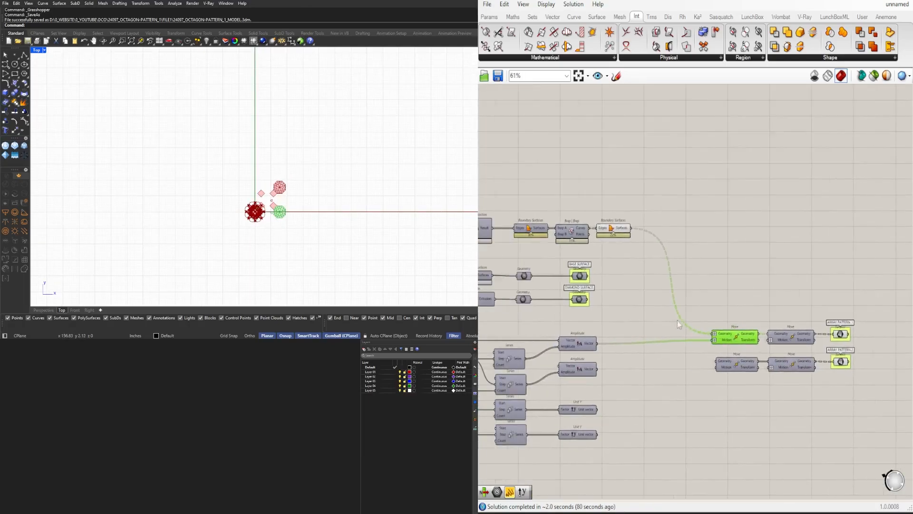
scroll(734, 331, up, 3)
right_click(704, 350)
click(725, 382)
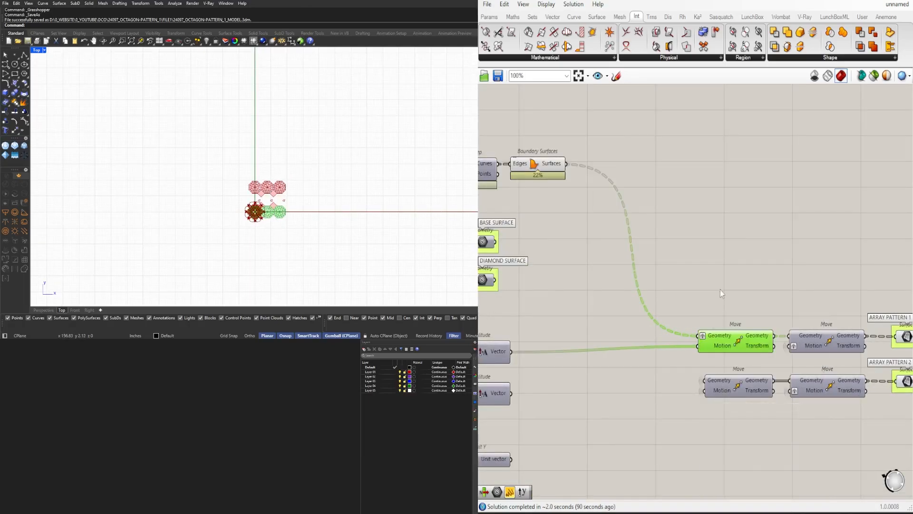
- Inspect the final Boundary Surfaces geometry in the viewport against the moved octagon copies
scroll(737, 342, up, 2)
scroll(642, 258, down, 2)
right_drag(641, 259, 738, 340)
drag(606, 222, 617, 222)
right_drag(599, 232, 542, 285)
scroll(255, 212, up, 12)
scroll(721, 279, down, 2)
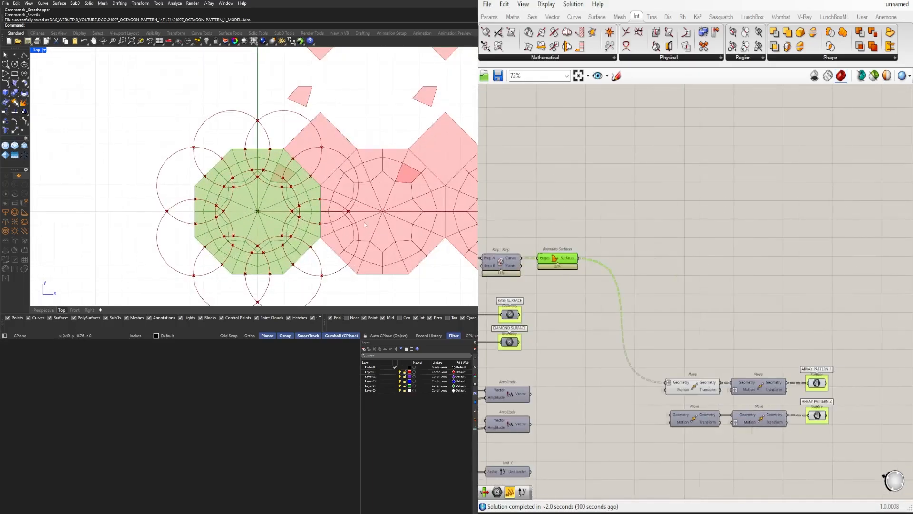
- Inspect the Base Surface and Diamond Surface parameters and their connections to the Move components
scroll(259, 226, down, 10)
right_drag(542, 363, 717, 349)
scroll(718, 350, up, 1)
drag(717, 349, 673, 282)
middle_click(693, 274)
click(675, 255)
right_drag(768, 290, 863, 262)
scroll(863, 262, down, 2)
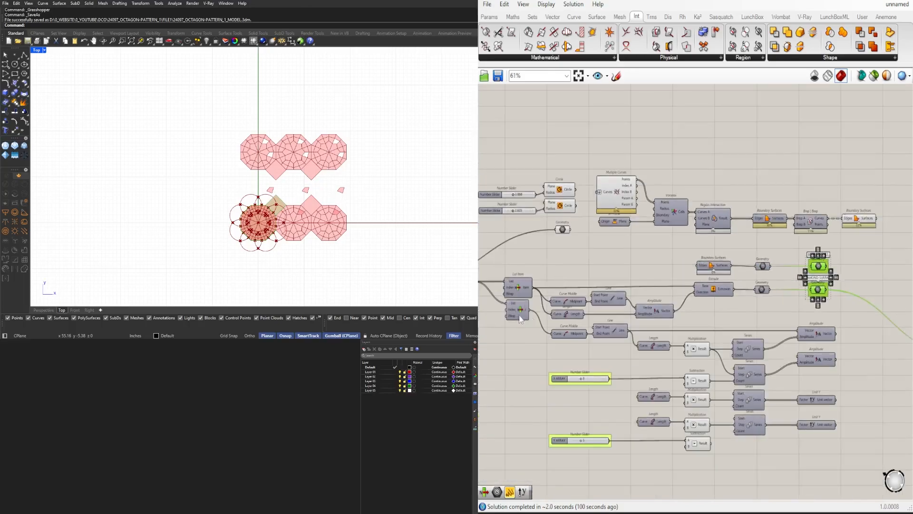
scroll(582, 378, up, 6)
scroll(583, 378, down, 6)
right_drag(887, 300, 761, 262)
scroll(761, 262, up, 1)
right_drag(825, 232, 777, 238)
click(777, 238)
right_drag(876, 260, 720, 255)
- Undo the rewiring and data-tree changes made to Array Pattern 1's first Move
key(ctrl+z)
key(ctrl+z)
key(ctrl+z)
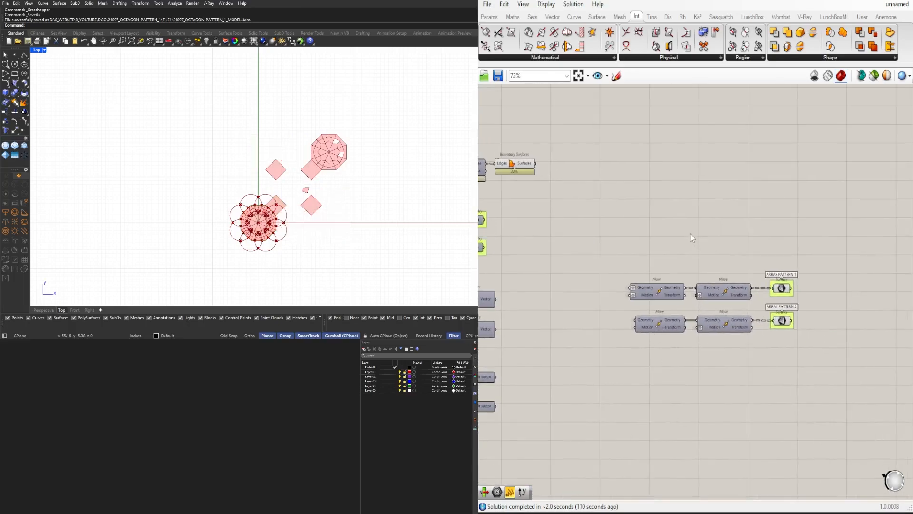
key(ctrl+z)
key(ctrl+z)
key(ctrl+z)
right_drag(688, 236, 649, 256)
mouse_move(828, 407)
mouse_down()
mouse_move(801, 379)
mouse_move(578, 290)
mouse_up()
click(619, 262)
mouse_move(619, 261)
right_down()
mouse_move(797, 264)
mouse_move(718, 253)
right_up()
key(ctrl+z)
- Check the two Moves feeding Array Pattern 1 and turn on the preview of the first one
click(834, 312)
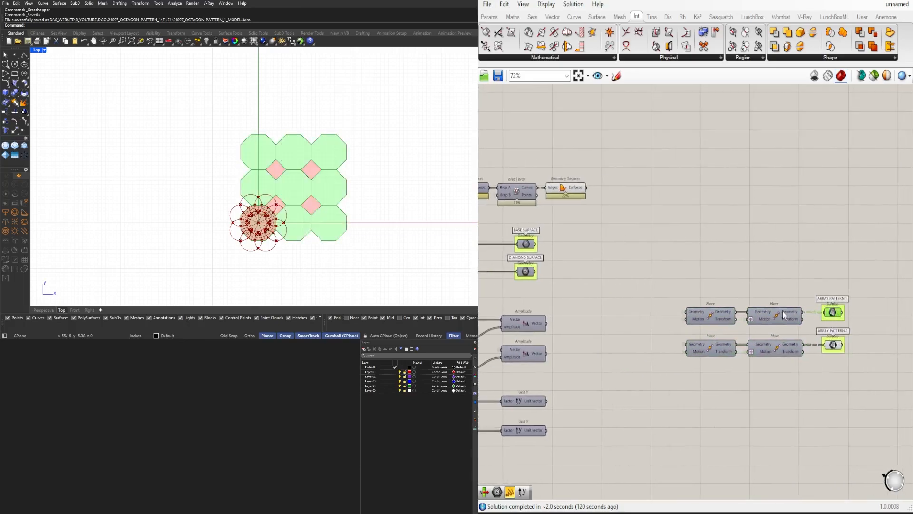
scroll(717, 321, up, 1)
scroll(717, 322, up, 2)
click(717, 322)
click(811, 313)
scroll(688, 324, down, 4)
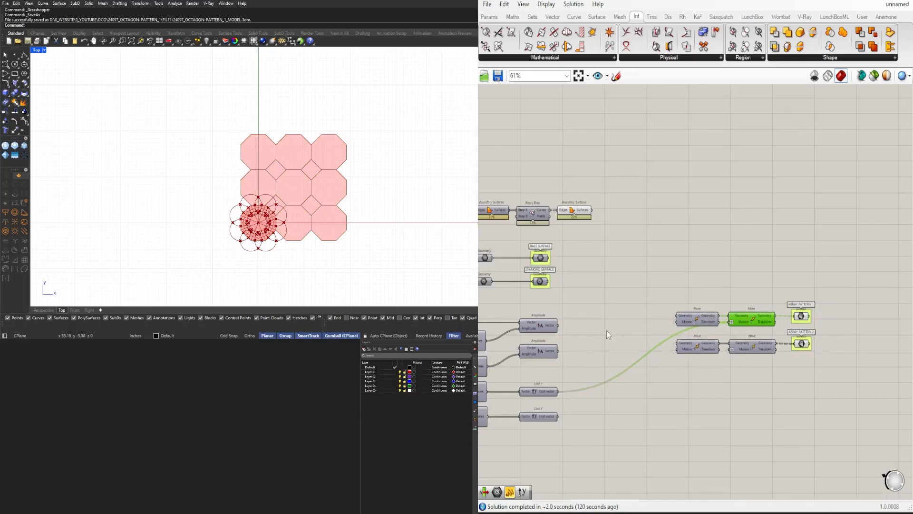
right_drag(606, 330, 637, 296)
click(728, 290)
mouse_move(537, 302)
right_down()
mouse_move(714, 300)
mouse_move(545, 302)
right_up()
scroll(695, 282, up, 3)
middle_click(766, 289)
click(783, 270)
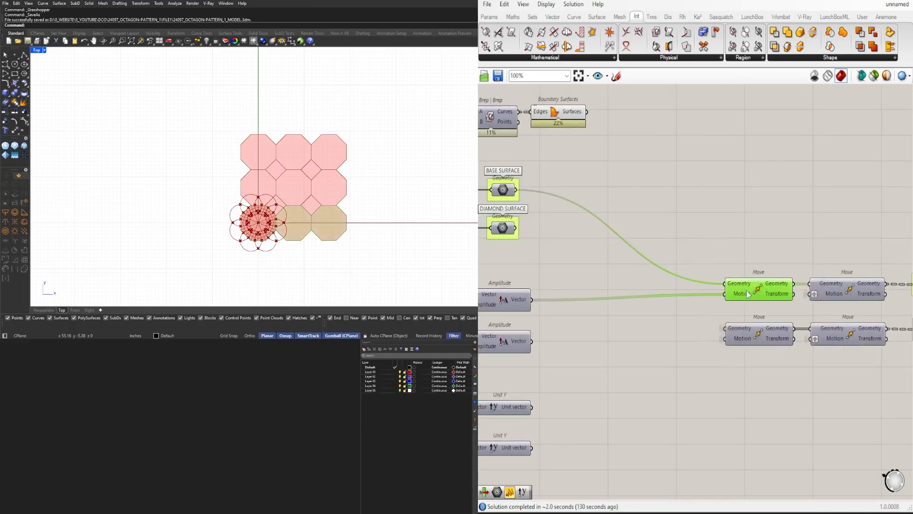
- Duplicate Array Pattern 1's first Move above it and connect the final Boundary Surfaces output to the copy's Geometry input
drag(747, 293, 749, 248)
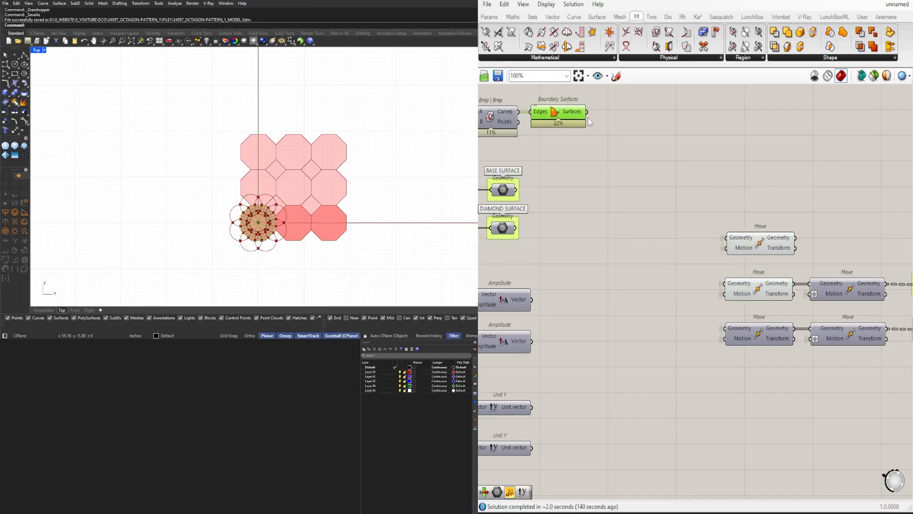
drag(586, 111, 767, 251)
scroll(760, 245, up, 4)
click(756, 246)
- Duplicate Array Pattern 1's second Move above it and connect the first copied Move's Geometry output to its Geometry input
scroll(768, 252, down, 3)
right_drag(823, 253, 676, 267)
drag(713, 307, 709, 258)
drag(665, 252, 719, 260)
- Turn on the preview of the second copied Move and remove the graft from its Motion input
middle_click(733, 264)
click(750, 244)
click(729, 239)
right_click(717, 268)
click(714, 345)
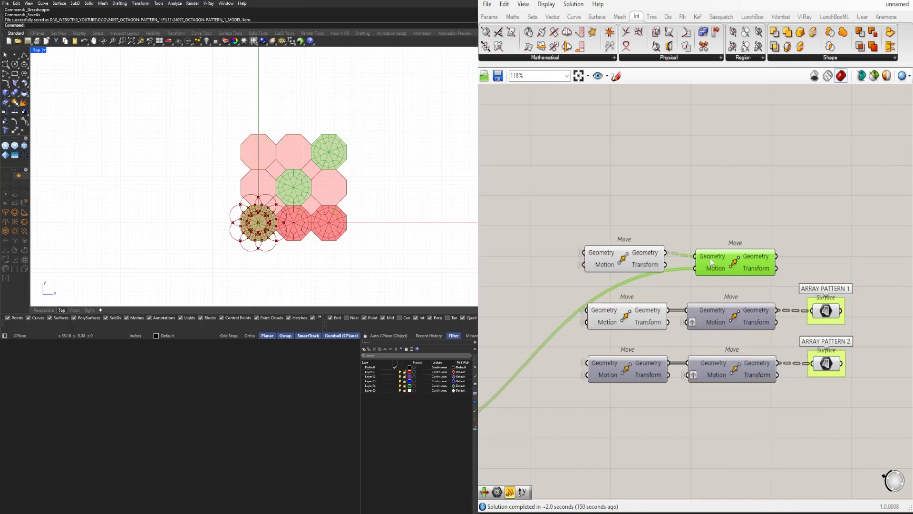
- Try flattening the Geometry input and the Motion input of the second copied Move
right_click(712, 262)
click(727, 332)
scroll(739, 260, up, 2)
right_click(699, 259)
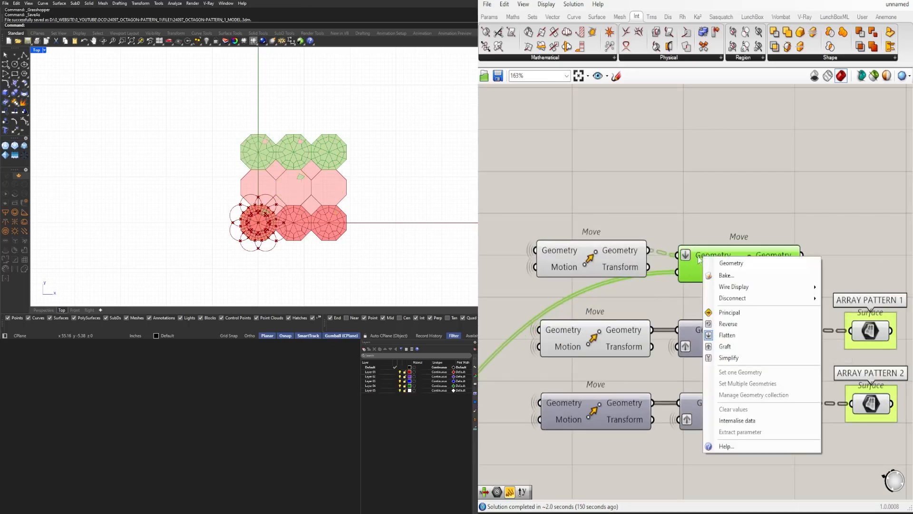
right_click(689, 271)
right_click(684, 257)
click(709, 334)
right_click(694, 273)
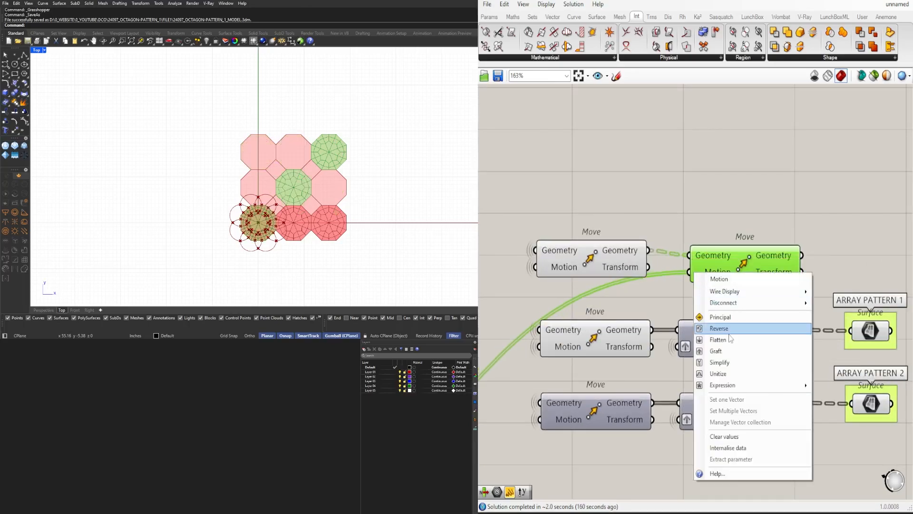
click(726, 340)
right_click(698, 278)
click(727, 347)
- Graft the Geometry input of the second copied Move
right_click(706, 256)
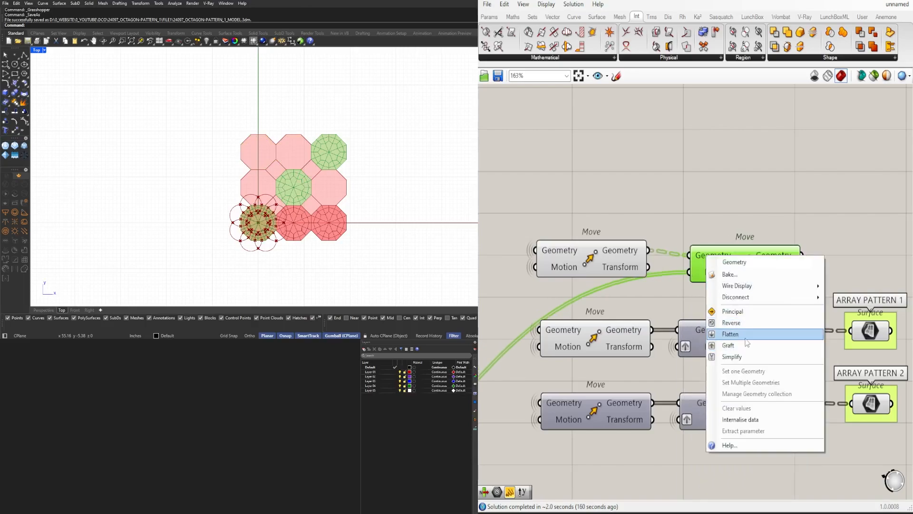
click(742, 345)
click(761, 224)
- Move the two copied Move components together higher above the Array Pattern 1 row
scroll(755, 236, down, 3)
right_drag(755, 236, 709, 250)
drag(725, 221, 622, 266)
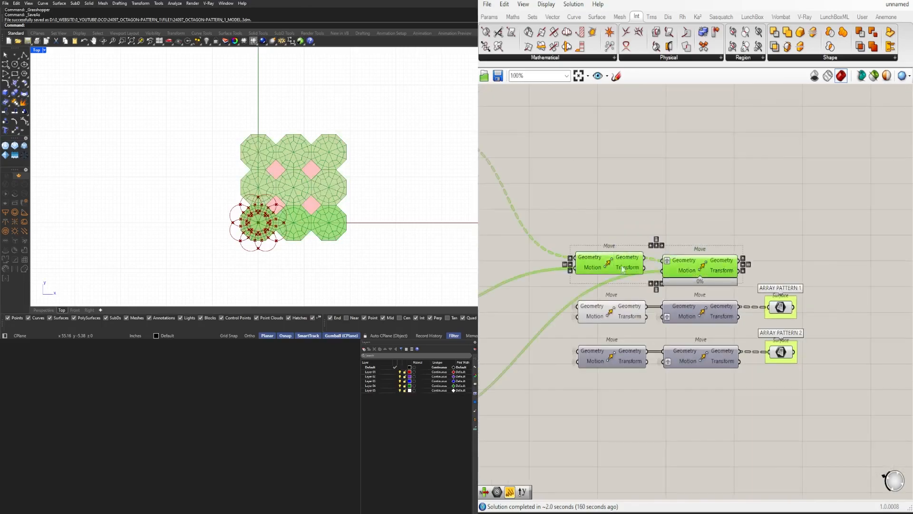
click(610, 292)
drag(741, 172, 614, 213)
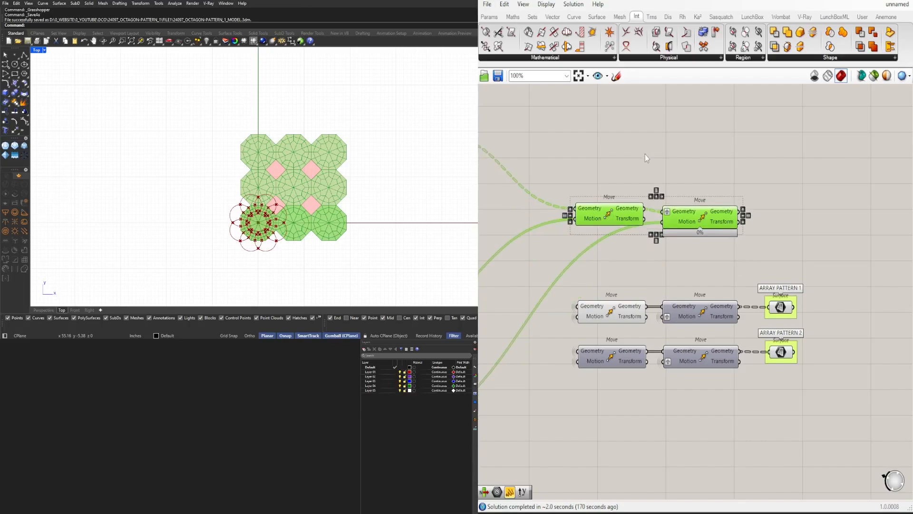
click(644, 154)
- Examine the arrayed pattern and trace the Voronoi branch back through Multiple Curves, the Geometry parameter and Discontinuity
scroll(640, 154, down, 3)
right_drag(522, 147, 551, 187)
scroll(550, 186, up, 3)
click(550, 189)
scroll(620, 238, down, 3)
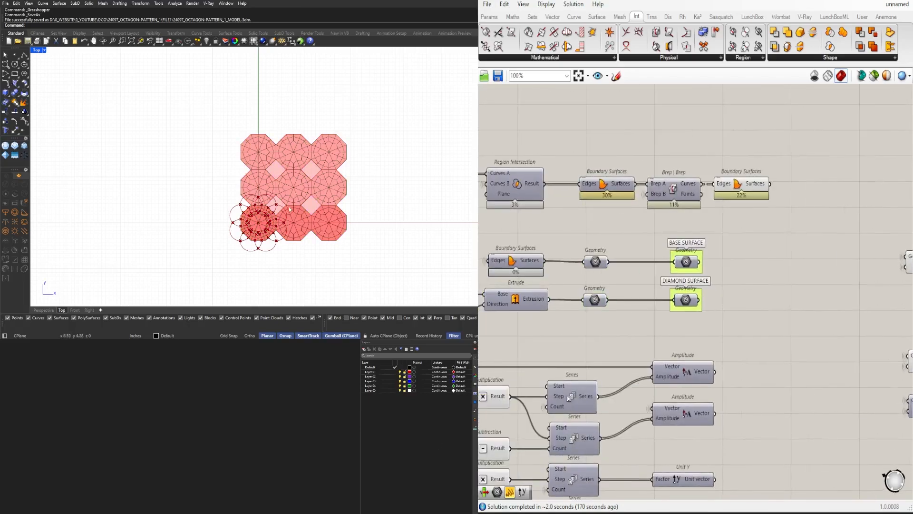
scroll(246, 231, up, 5)
scroll(669, 282, down, 2)
scroll(685, 220, up, 2)
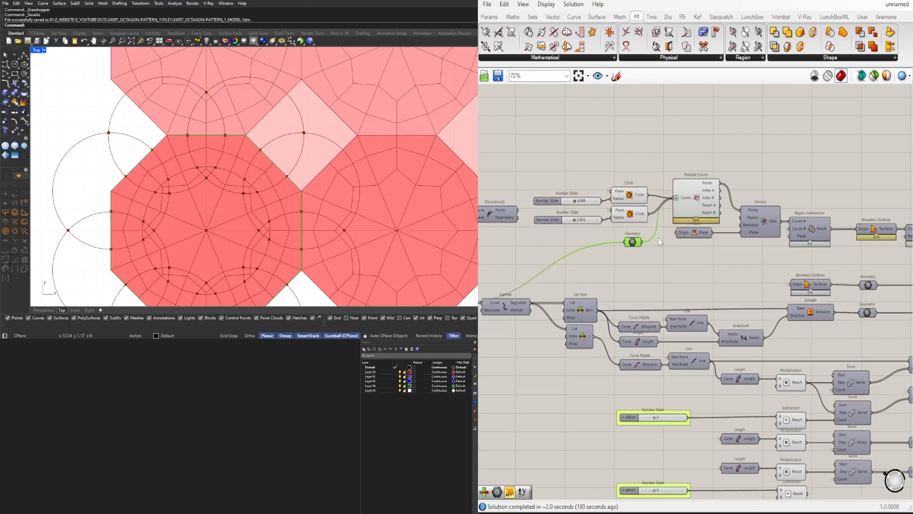
click(687, 200)
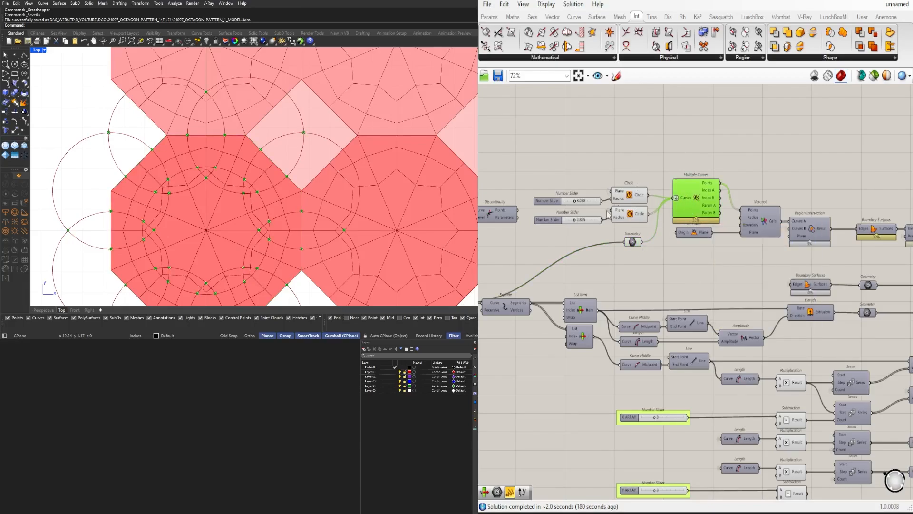
right_drag(587, 238, 668, 235)
click(569, 206)
drag(569, 207, 583, 207)
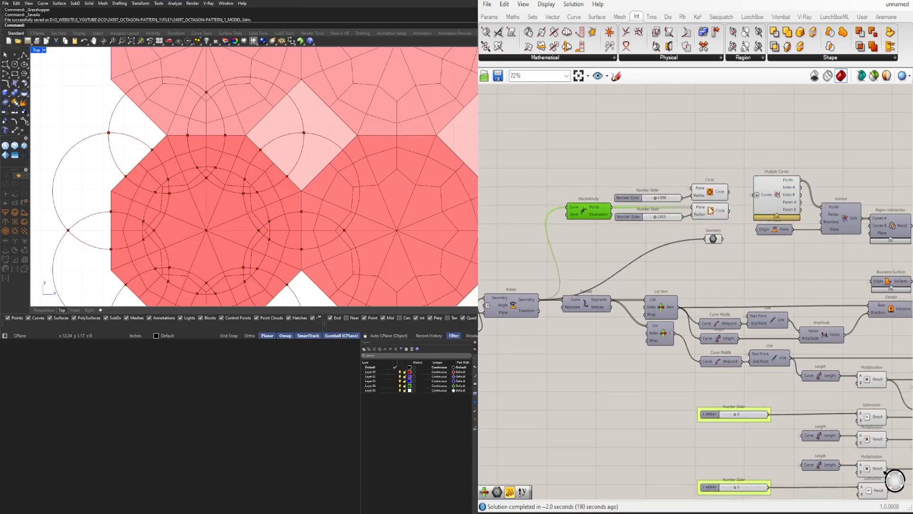
scroll(638, 209, down, 2)
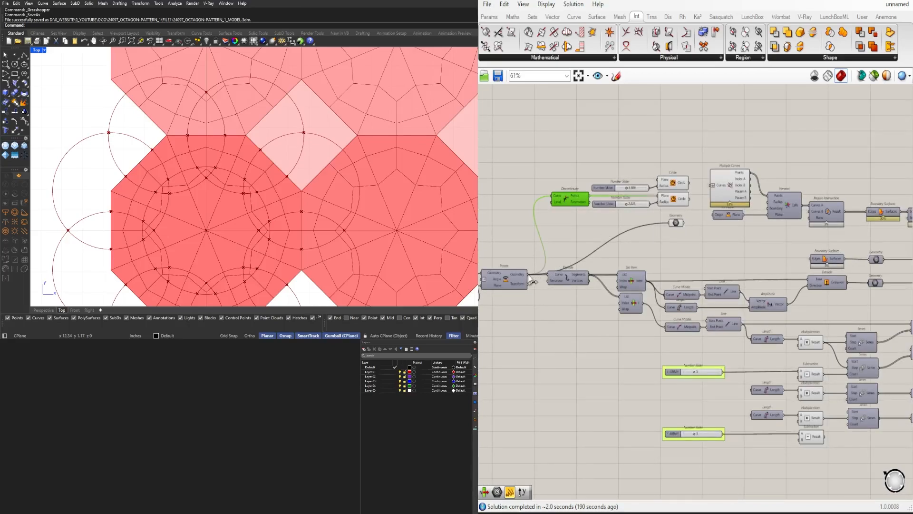
- Insert a Relay on the Rotate component's Geometry output for the pattern branch and place it above Rotate
double_click(540, 274)
scroll(549, 278, up, 2)
drag(537, 273, 521, 242)
scroll(525, 242, up, 2)
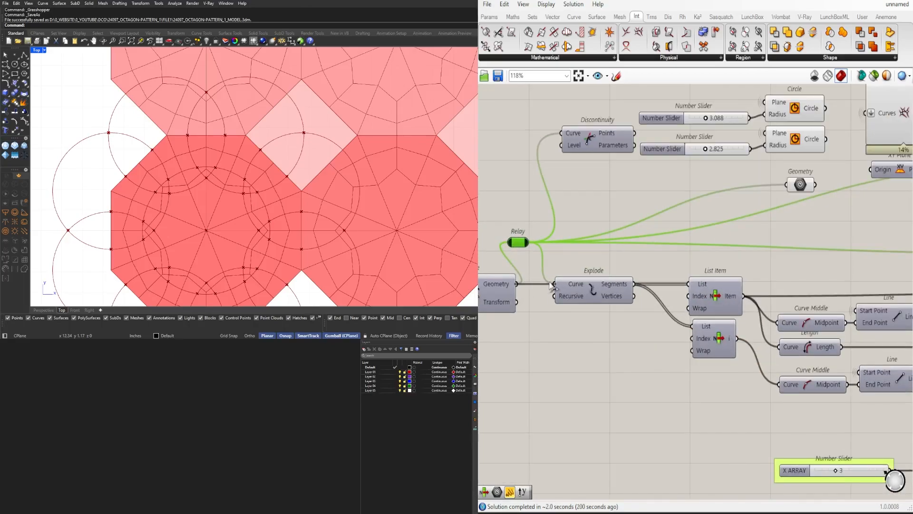
scroll(554, 286, down, 2)
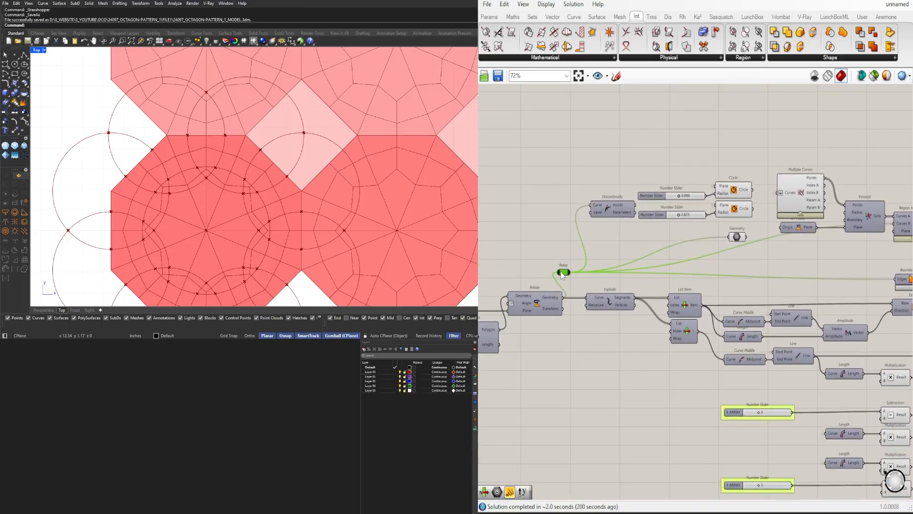
scroll(590, 276, down, 2)
right_drag(789, 248, 684, 230)
scroll(742, 244, up, 3)
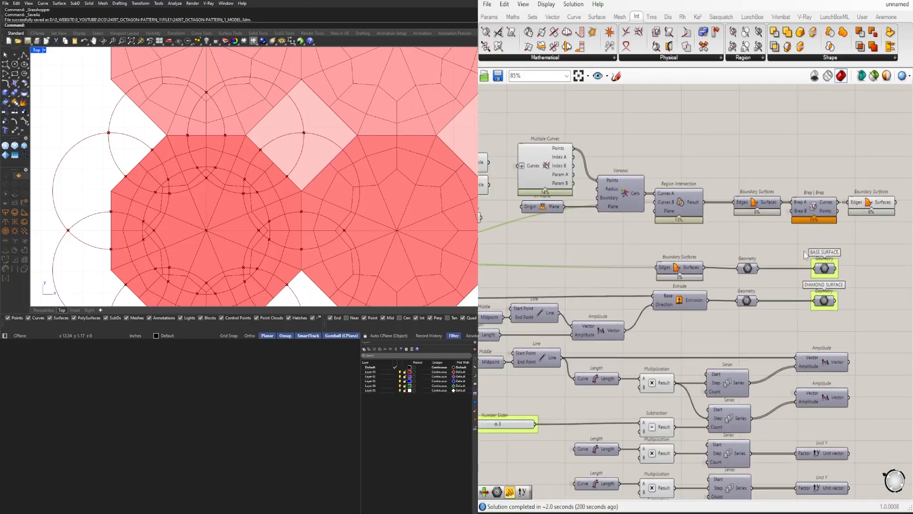
scroll(809, 250, down, 2)
right_drag(616, 289, 767, 299)
scroll(651, 286, up, 2)
right_drag(590, 284, 562, 276)
scroll(558, 276, down, 1)
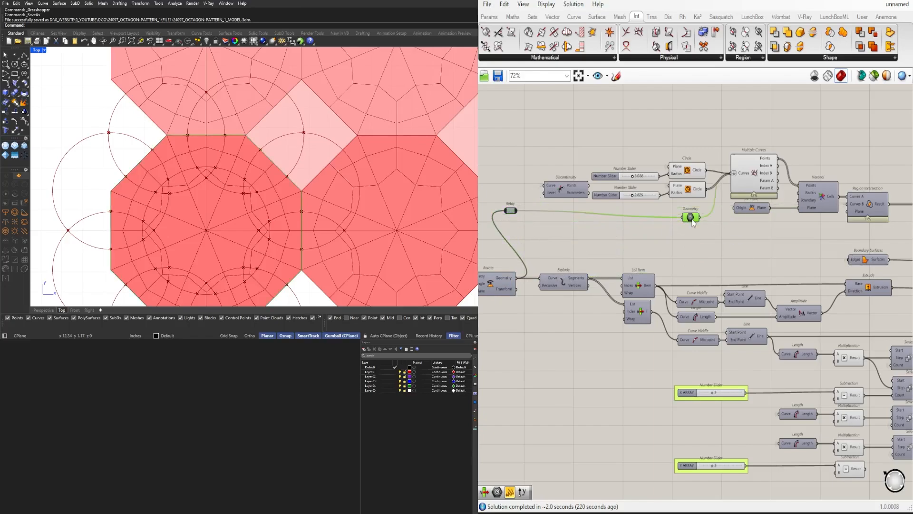
- Examine the Brep | Brep component and the Boundary Surfaces feeding its two inputs
click(714, 233)
scroll(809, 255, down, 2)
right_drag(801, 255, 628, 269)
scroll(628, 269, up, 2)
drag(866, 227, 717, 221)
scroll(738, 208, up, 3)
click(831, 178)
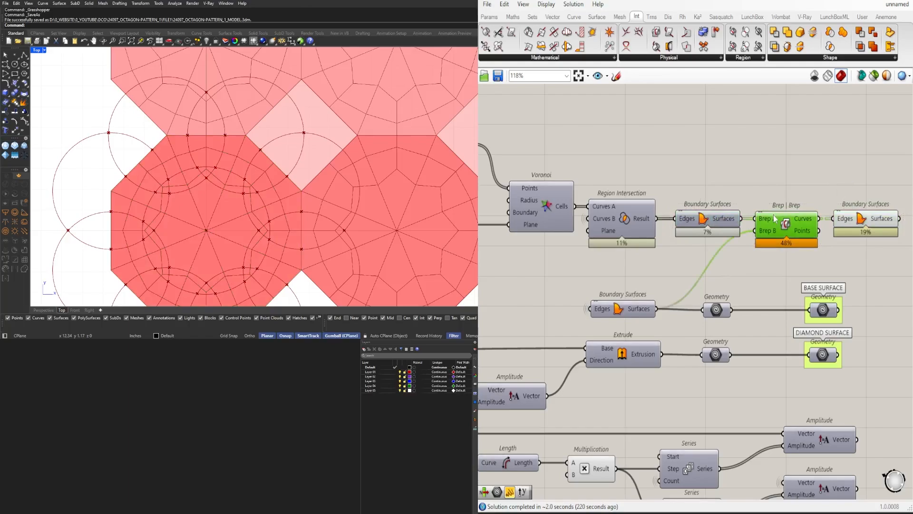
scroll(776, 219, down, 2)
scroll(680, 243, down, 4)
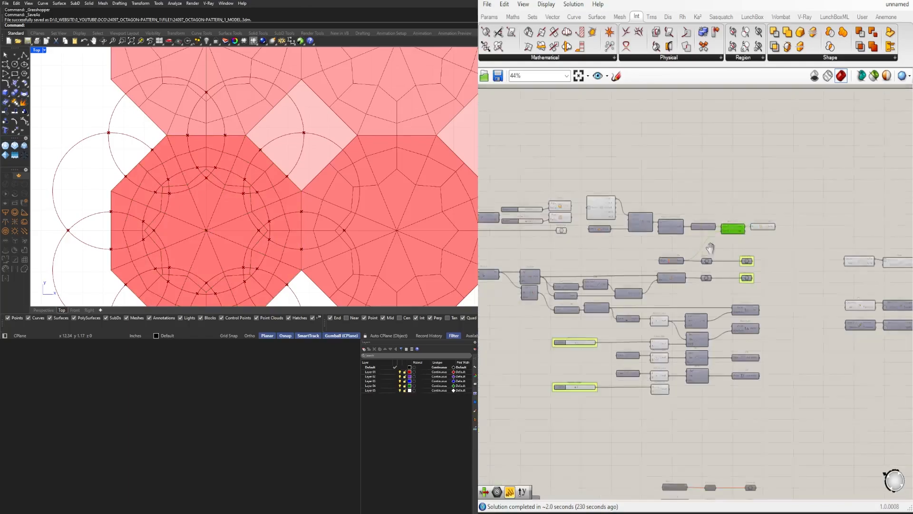
- Duplicate the whole pattern chain, from the Relay and Discontinuity through the final Boundary Surfaces, directly above the original
right_drag(742, 241, 808, 293)
scroll(808, 292, up, 2)
scroll(809, 295, down, 1)
scroll(594, 276, up, 2)
right_drag(480, 257, 564, 262)
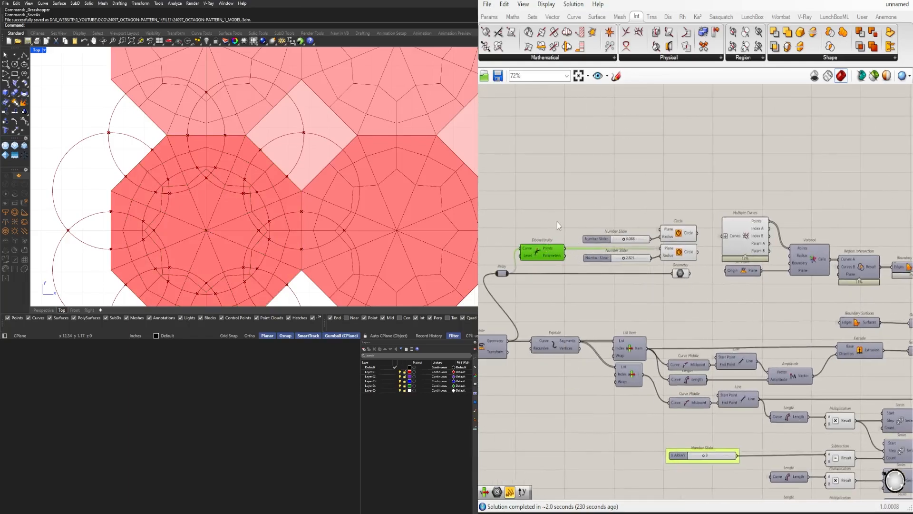
scroll(557, 222, down, 2)
scroll(894, 278, up, 2)
scroll(895, 277, down, 1)
drag(896, 278, 528, 215)
right_drag(523, 285, 626, 295)
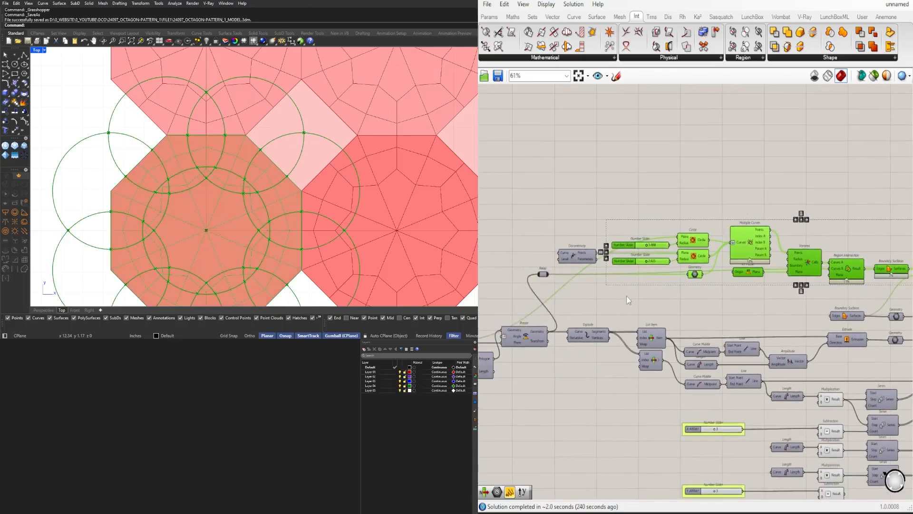
shift+drag(620, 289, 535, 237)
scroll(719, 250, down, 1)
right_drag(719, 250, 686, 263)
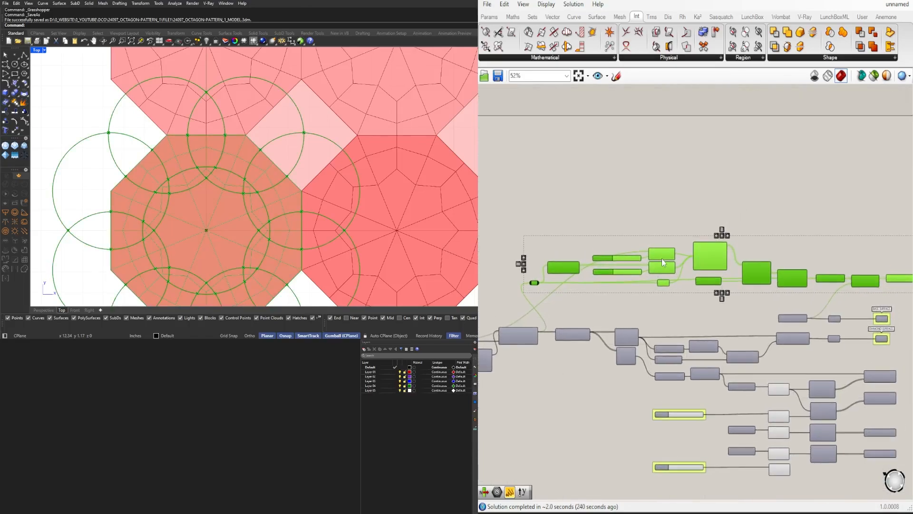
alt+drag(661, 258, 661, 199)
click(631, 206)
- Turn on the preview of the Diamond Surface parameter and inspect the Extrude component that feeds it
scroll(631, 207, up, 3)
scroll(609, 326, down, 1)
right_drag(609, 325, 793, 273)
right_drag(746, 325, 504, 297)
scroll(595, 243, down, 1)
right_drag(605, 245, 713, 261)
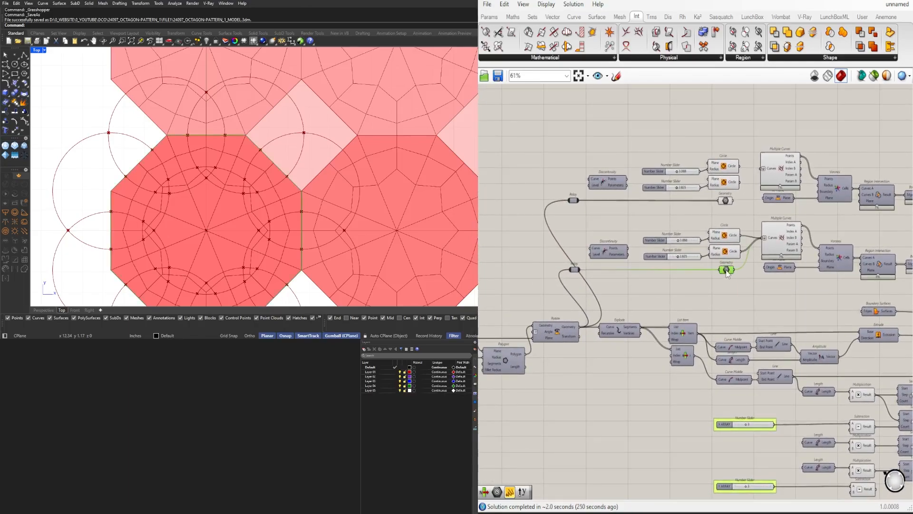
right_drag(860, 392, 746, 333)
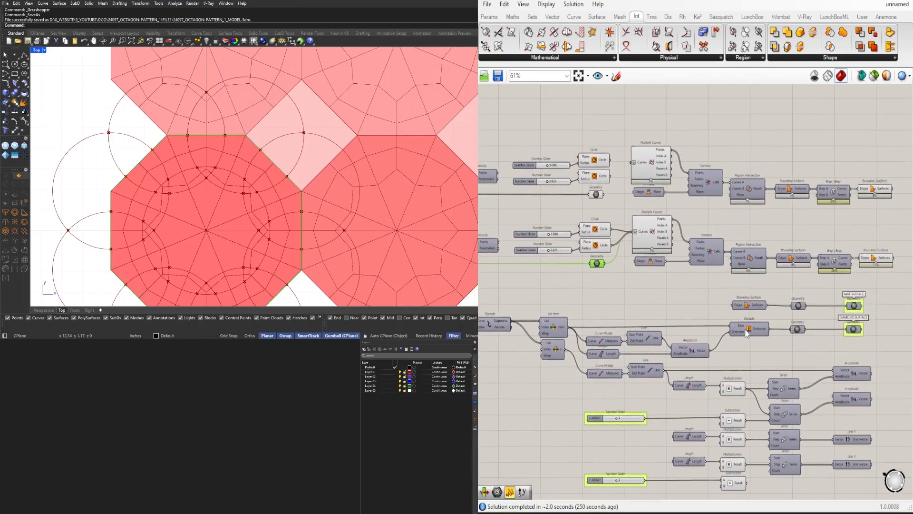
click(854, 329)
middle_click(855, 329)
click(876, 309)
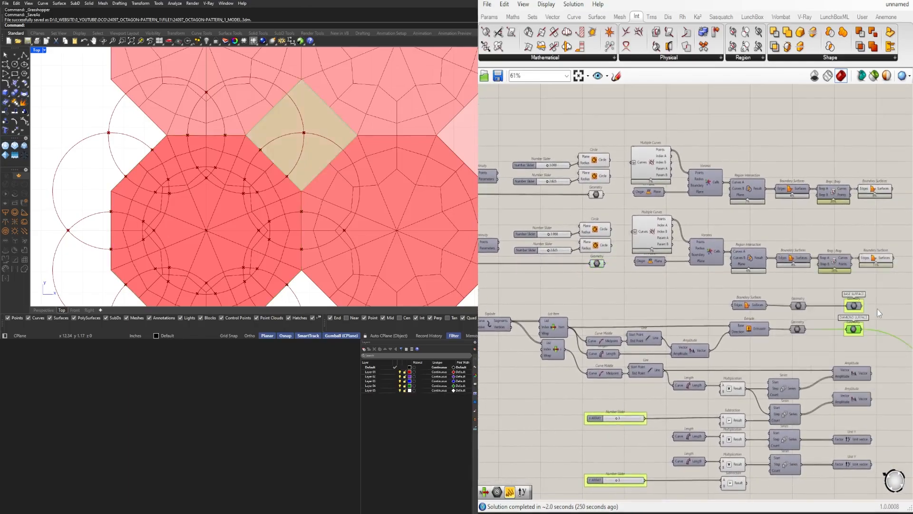
click(756, 333)
right_drag(560, 331, 669, 336)
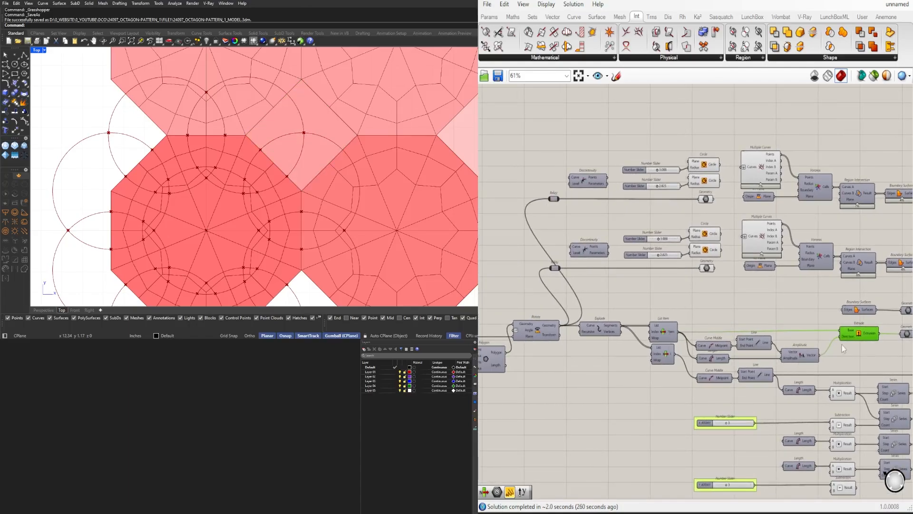
- Turn on the preview of the Extrude component and rewire the upper pattern chain's Relay to take the Extrude output
right_drag(858, 342, 805, 341)
middle_click(805, 328)
click(827, 308)
right_drag(836, 312, 839, 339)
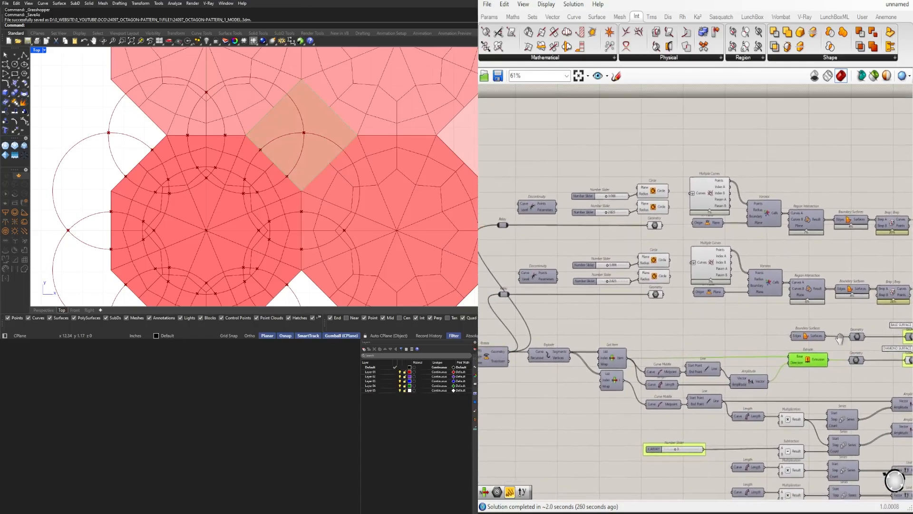
drag(559, 198, 498, 226)
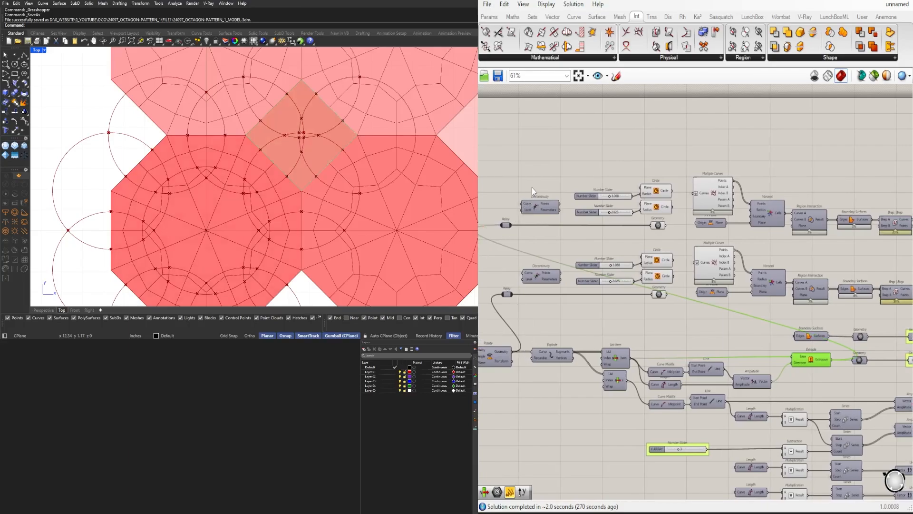
click(805, 380)
right_drag(806, 346, 880, 381)
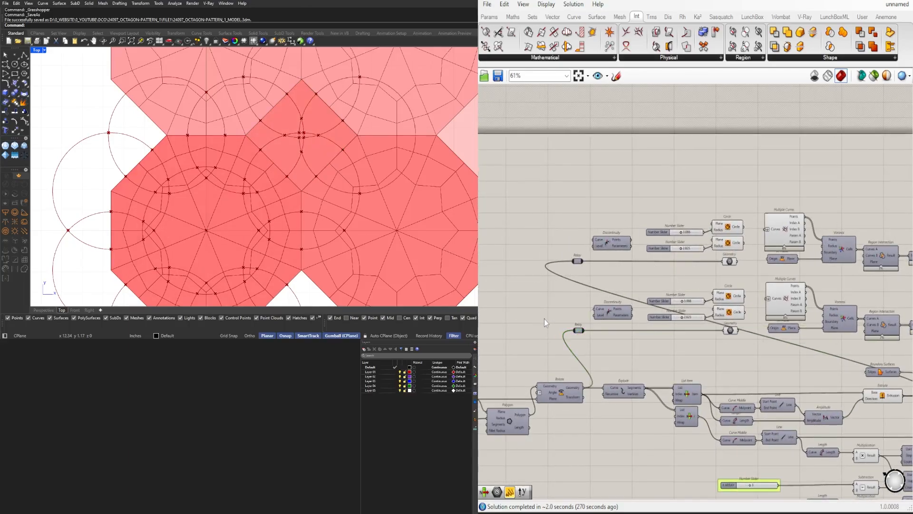
- Insert a Geometry parameter after the Relay in both pattern chains, feeding each chain's Discontinuity and following components
click(683, 358)
alt+drag(729, 333, 534, 332)
scroll(573, 343, up, 2)
click(582, 327)
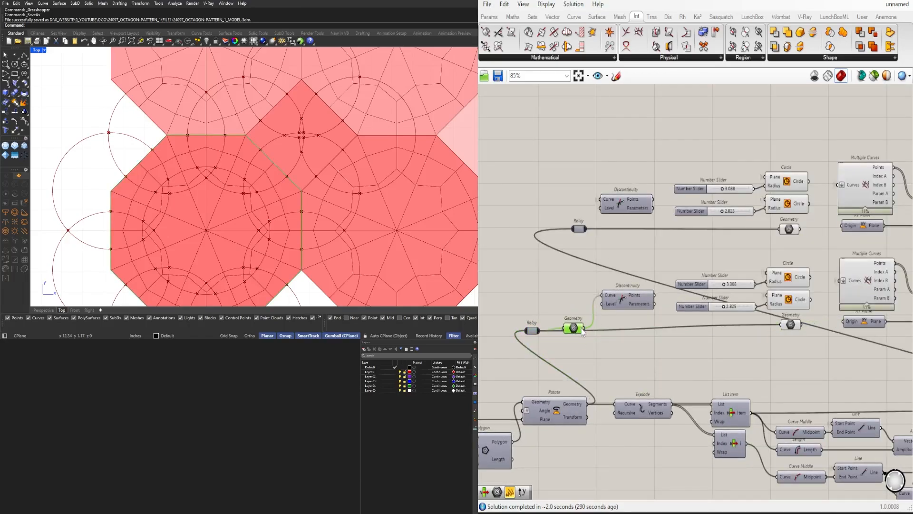
drag(792, 231, 770, 233)
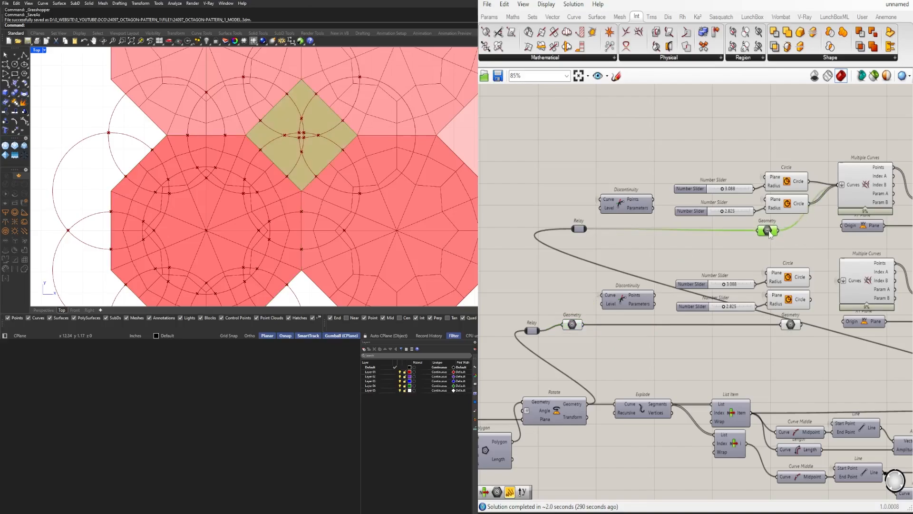
drag(578, 232, 503, 234)
drag(629, 233, 565, 231)
click(537, 209)
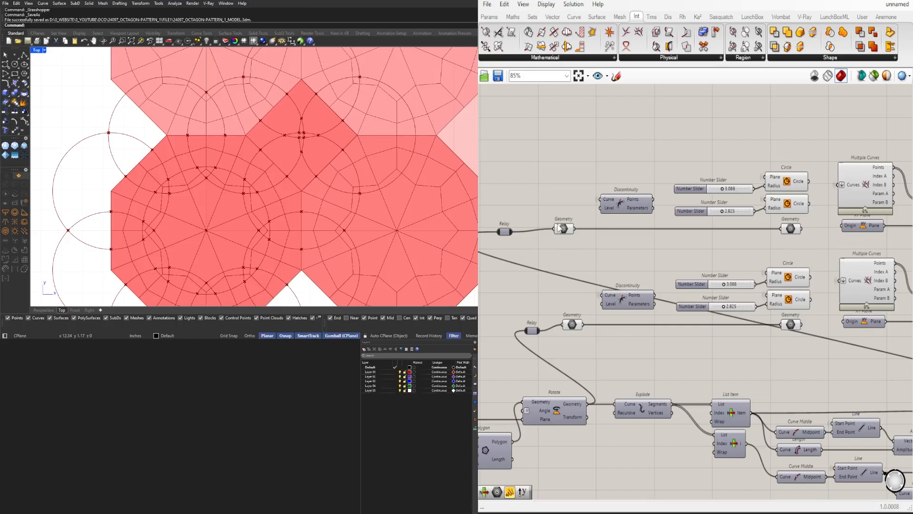
- Delete the Relays of both pattern chains so the new Geometry parameters connect directly to their sources
right_drag(502, 209, 582, 197)
drag(559, 200, 604, 240)
right_drag(589, 286, 603, 256)
key(Delete)
drag(603, 257, 644, 299)
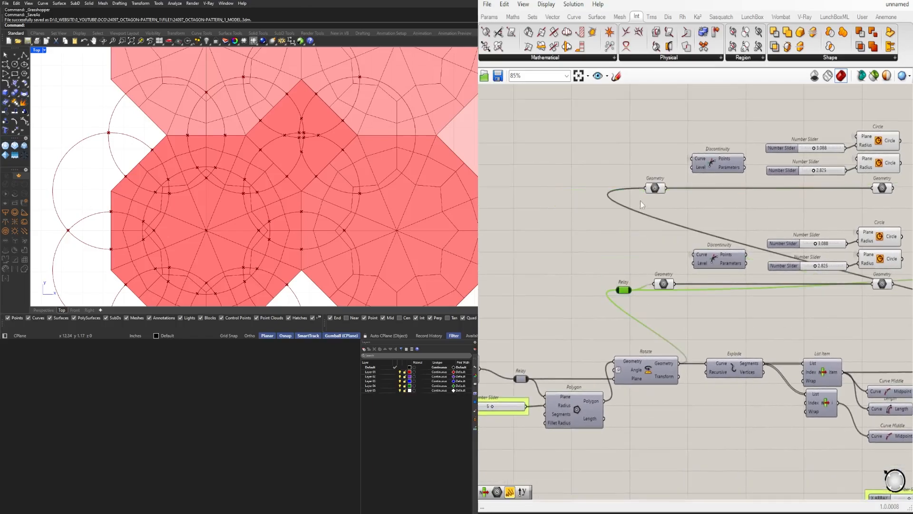
key(Delete)
- Set the wire display of both chains' input Geometry parameters to Hidden
right_click(650, 187)
mouse_move(698, 242)
click(801, 265)
right_click(658, 283)
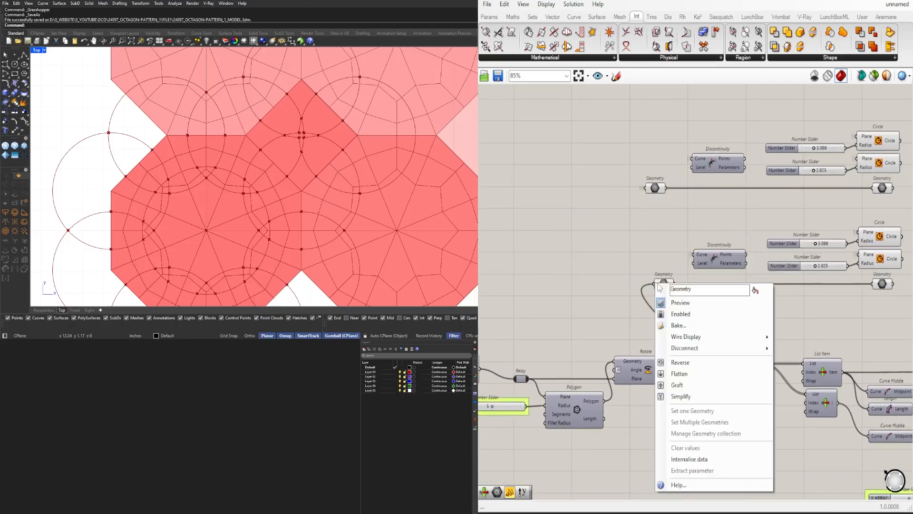
mouse_move(712, 337)
click(800, 360)
- Turn off the preview of the two input Geometry parameters that start the pattern chains
right_drag(821, 330, 660, 324)
scroll(659, 324, down, 1)
drag(519, 203, 547, 315)
click(497, 193)
middle_click(562, 308)
click(595, 267)
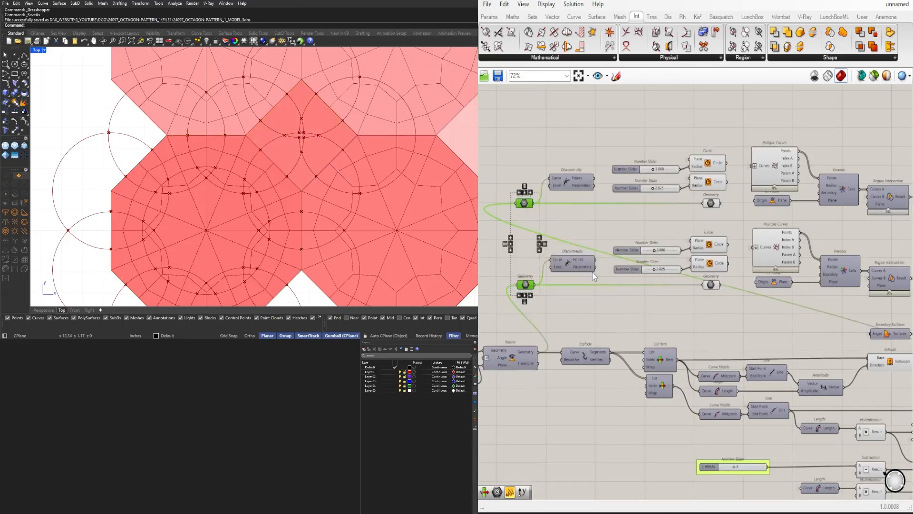
- Turn off the preview of the upper pattern chain's intermediate components, from the circles up to Brep | Brep
click(818, 314)
scroll(778, 302, down, 1)
right_drag(824, 314, 685, 286)
scroll(780, 305, down, 1)
drag(815, 278, 561, 135)
middle_click(561, 136)
click(594, 94)
click(837, 159)
scroll(837, 159, up, 1)
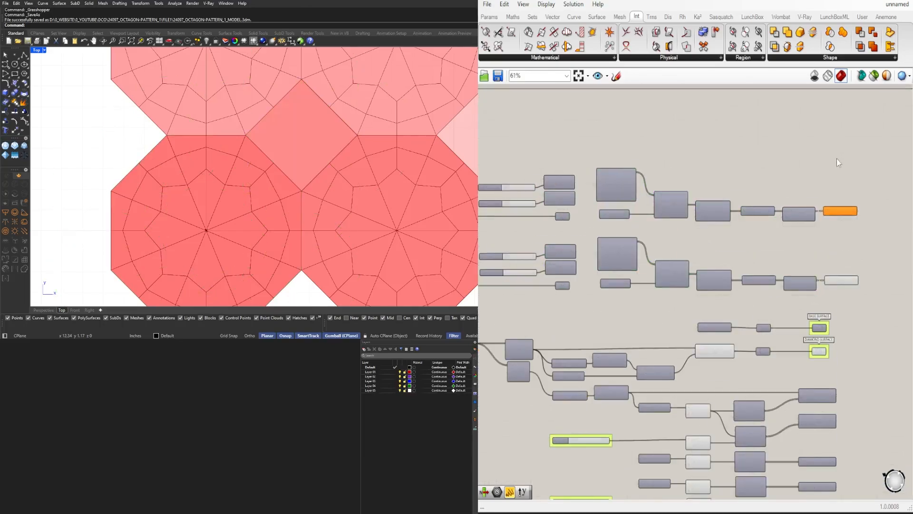
- Try a radius of 0.515 on the first Circle of the upper pattern chain
click(840, 210)
right_drag(756, 217, 889, 219)
scroll(665, 190, up, 6)
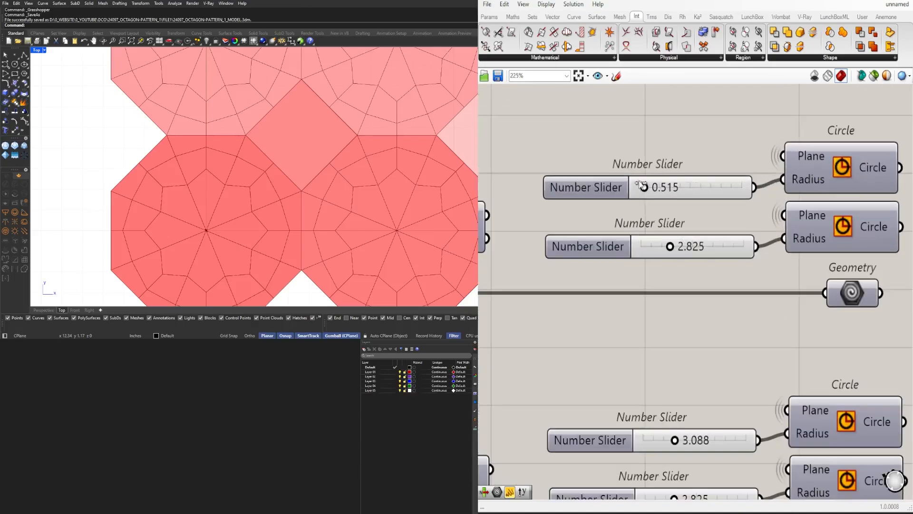
- Wire the diamond's Extrude output into the upper chain's Region Intersection and Brep | Brep inputs
scroll(675, 244, down, 7)
right_drag(880, 252, 601, 235)
click(729, 236)
right_drag(654, 273, 777, 237)
right_drag(695, 316, 618, 318)
click(682, 368)
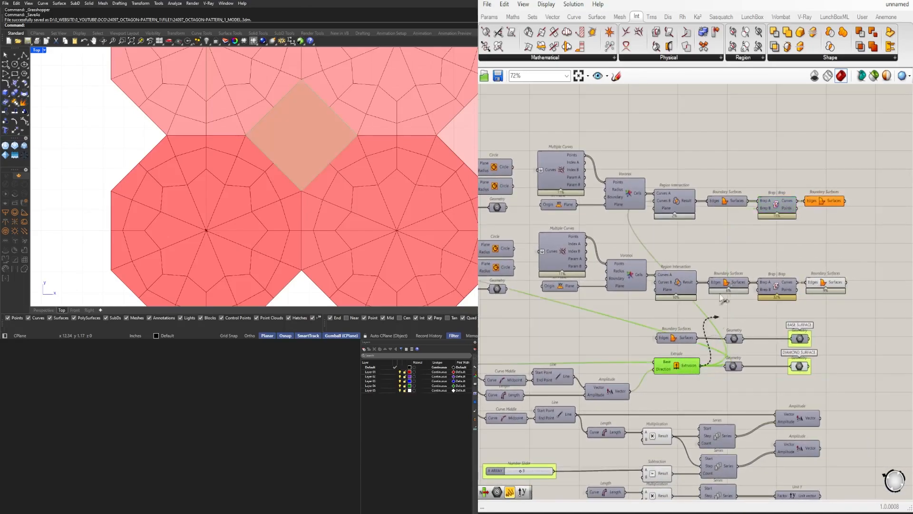
drag(721, 295, 758, 209)
drag(817, 226, 776, 207)
click(773, 234)
- Set the upper chain's circle radii to 2.485 and 2.870, and turn on the preview of both Circle components
right_drag(704, 224, 848, 249)
scroll(574, 202, up, 7)
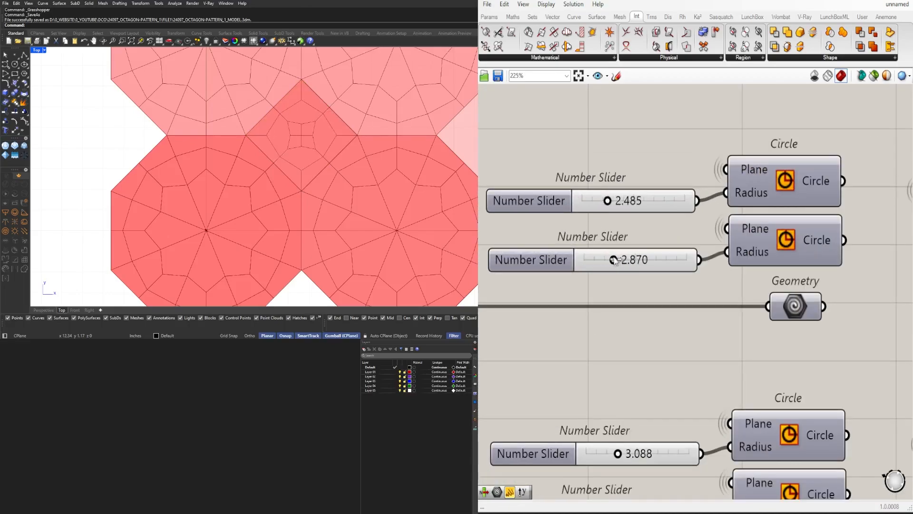
scroll(700, 202, down, 3)
drag(812, 224, 740, 168)
middle_click(748, 159)
click(708, 154)
right_drag(642, 145, 657, 183)
click(640, 178)
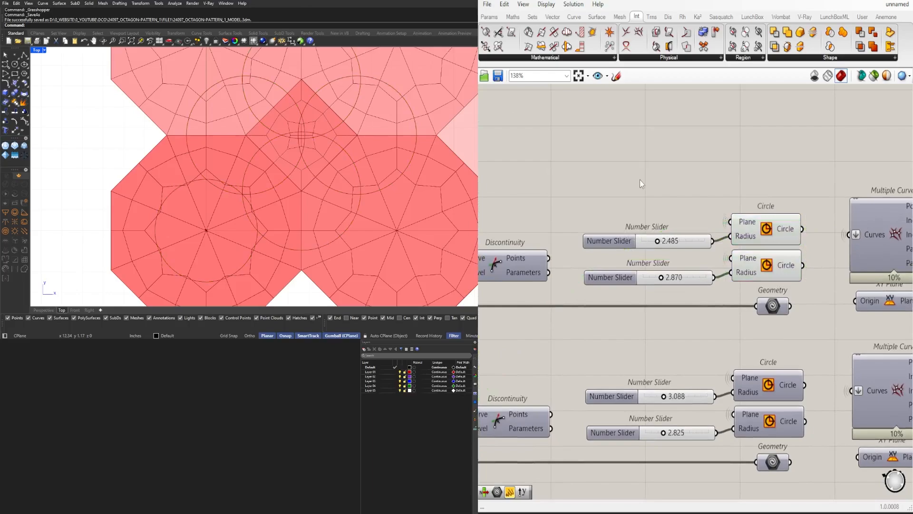
- Inspect the upper chain's two Circle components and preview the Discontinuity points that feed them
click(771, 229)
click(781, 268)
scroll(772, 243, down, 2)
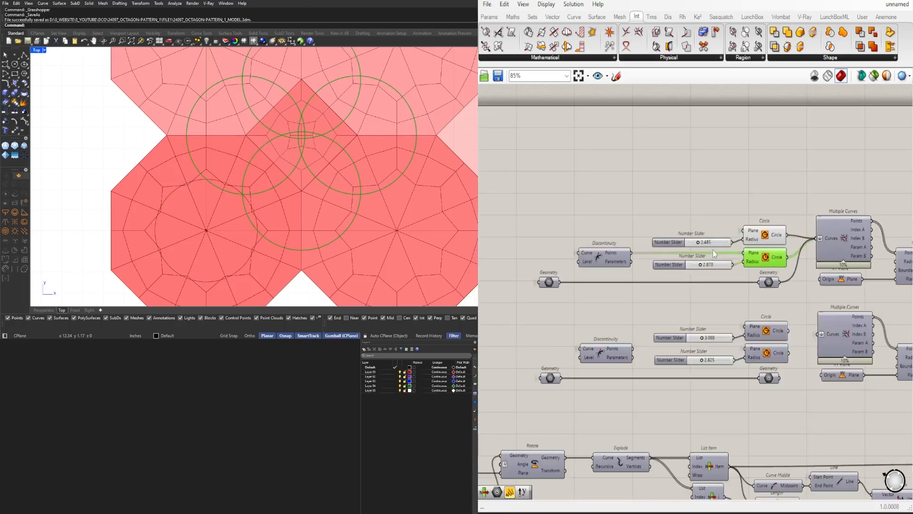
click(603, 261)
right_drag(603, 262, 650, 265)
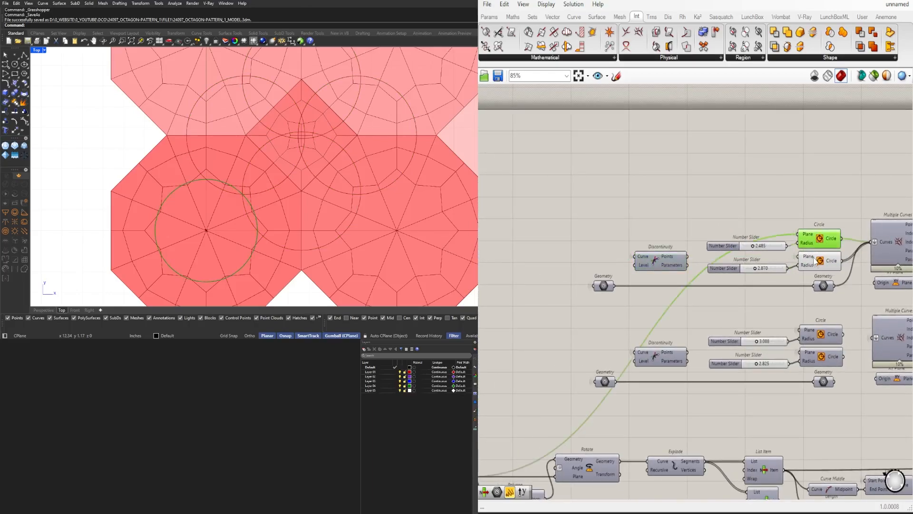
click(819, 261)
middle_click(664, 258)
click(685, 238)
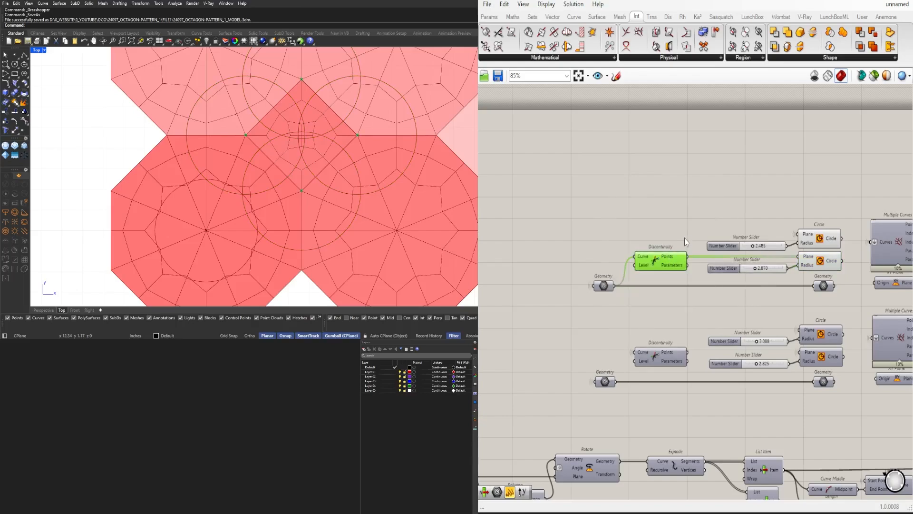
- Add an Average component fed by the upper Discontinuity's Points and wire its Arithmetic mean to the first Circle's Plane
right_drag(749, 207, 647, 201)
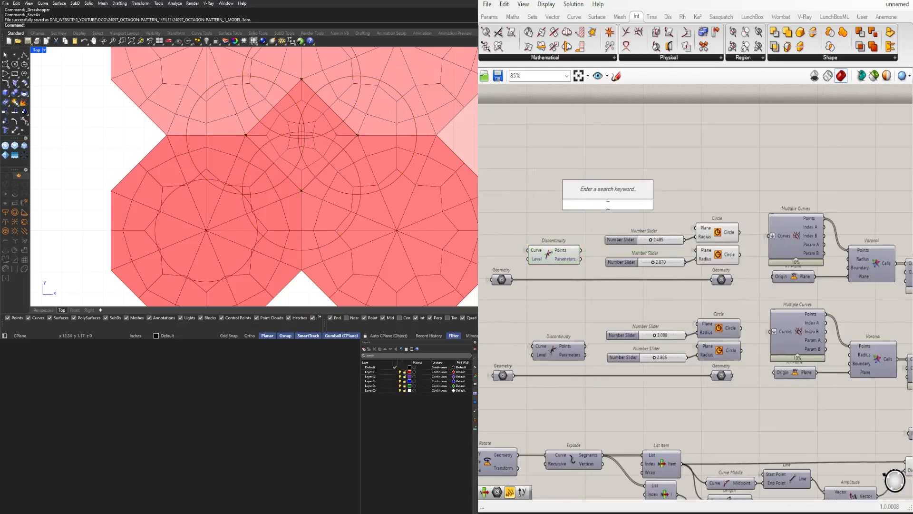
text(average)
key(Return)
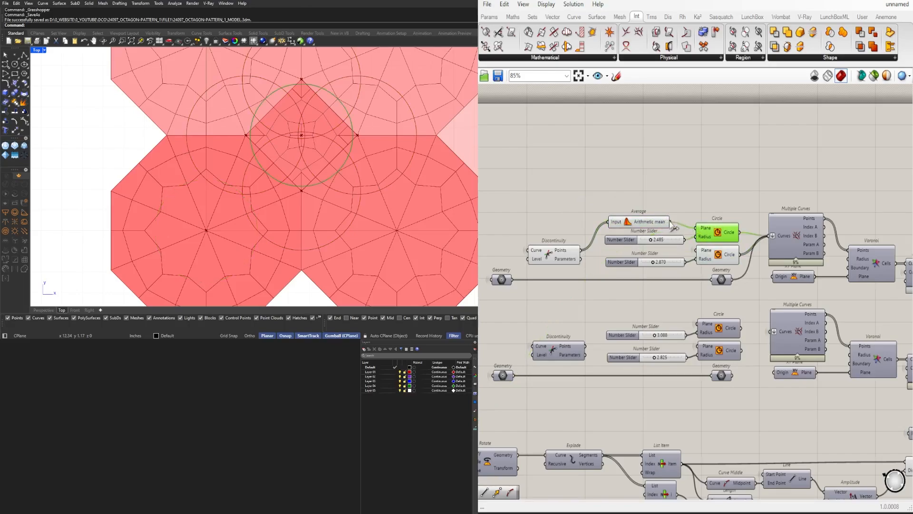
- Turn off the preview of the upper chain's Discontinuity component
click(552, 255)
middle_click(557, 220)
click(581, 210)
click(702, 191)
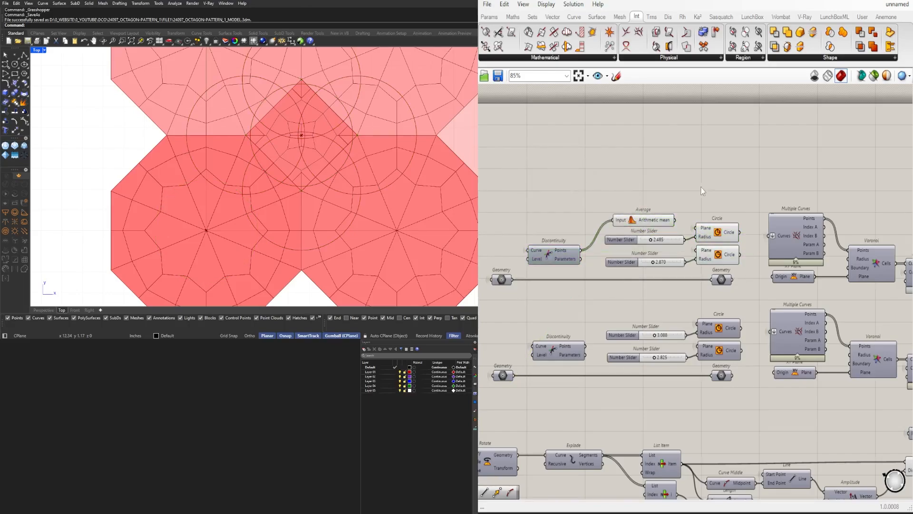
- Adjust the upper chain's radius sliders to 0.755 for the centre circle and 2.195 for the corner circles
scroll(643, 238, up, 6)
drag(658, 244, 657, 244)
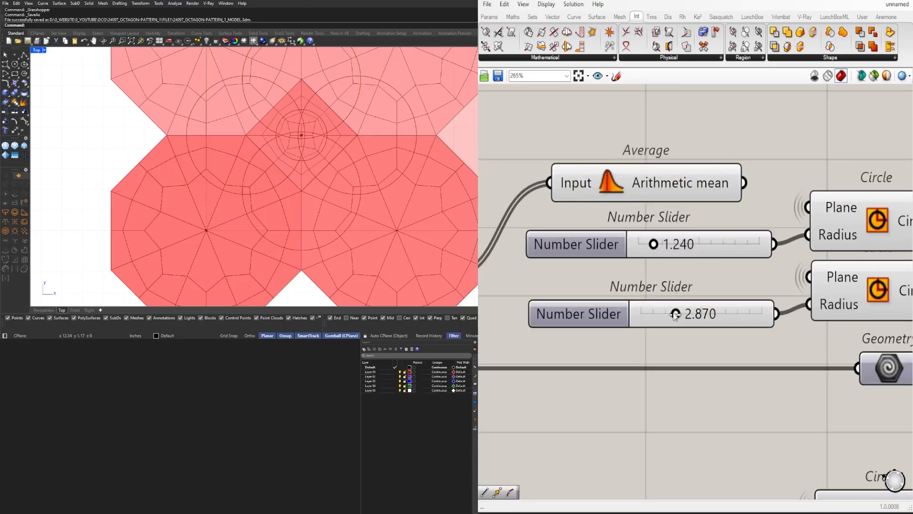
mouse_move(674, 313)
mouse_down()
mouse_move(651, 314)
mouse_move(660, 319)
mouse_up()
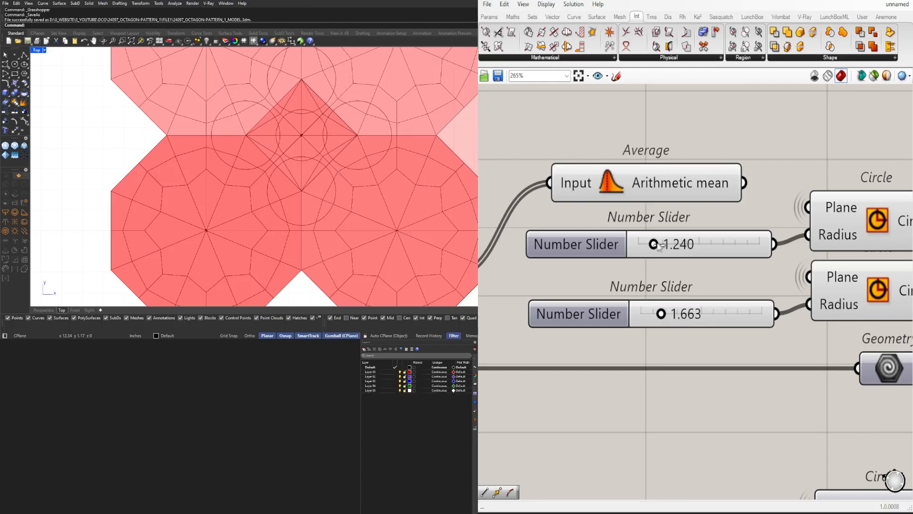
mouse_move(663, 246)
mouse_down()
mouse_move(678, 247)
mouse_move(656, 247)
mouse_up()
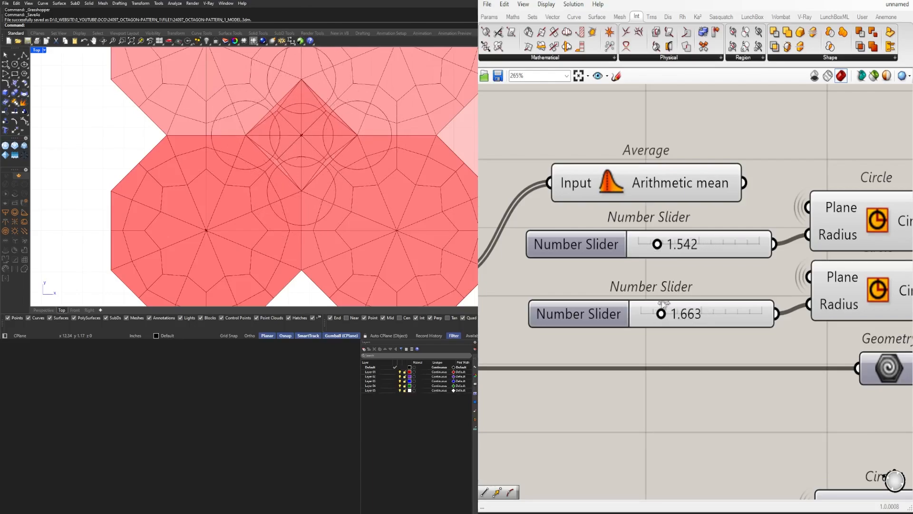
scroll(652, 325, up, 3)
click(653, 325)
drag(652, 324, 688, 322)
mouse_move(651, 195)
mouse_down()
mouse_move(644, 192)
mouse_move(679, 192)
mouse_move(635, 191)
mouse_up()
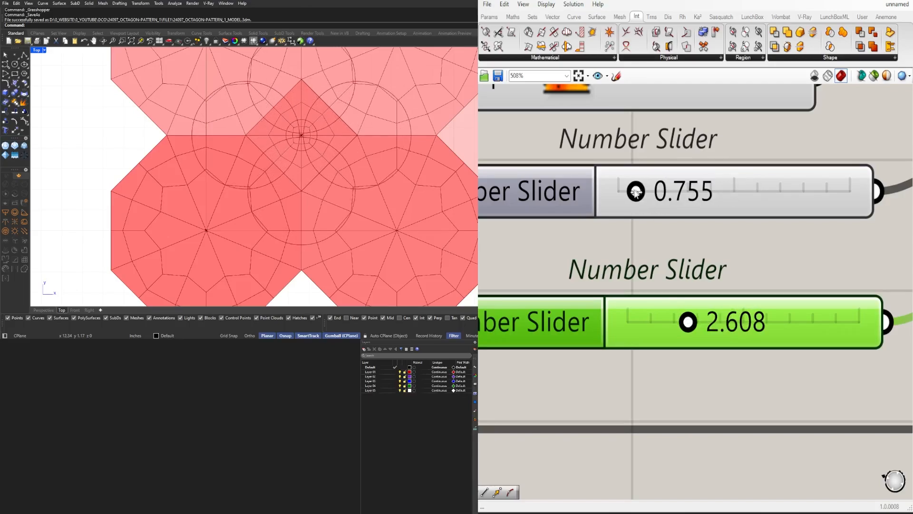
drag(690, 323, 681, 322)
scroll(601, 282, down, 8)
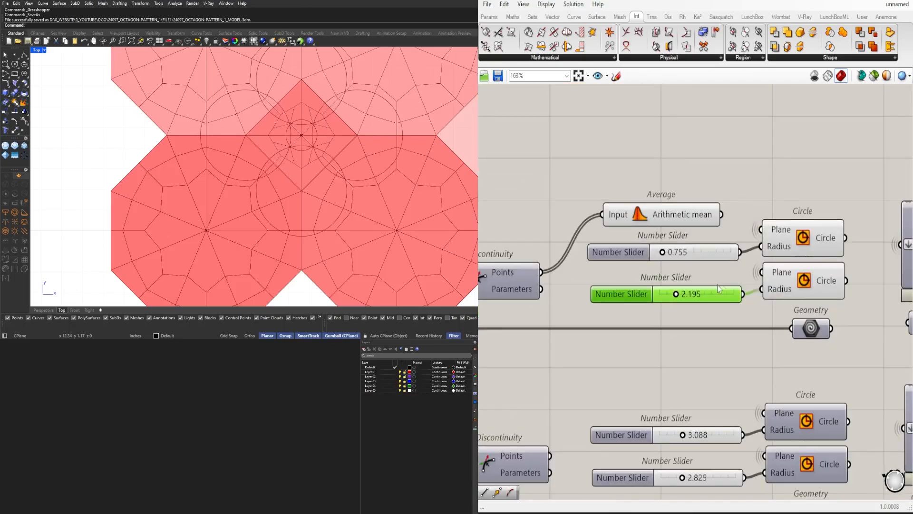
- Turn off the preview of the upper chain's Average and two Circle components
drag(678, 230, 601, 286)
middle_click(634, 229)
click(664, 194)
right_drag(856, 286, 685, 252)
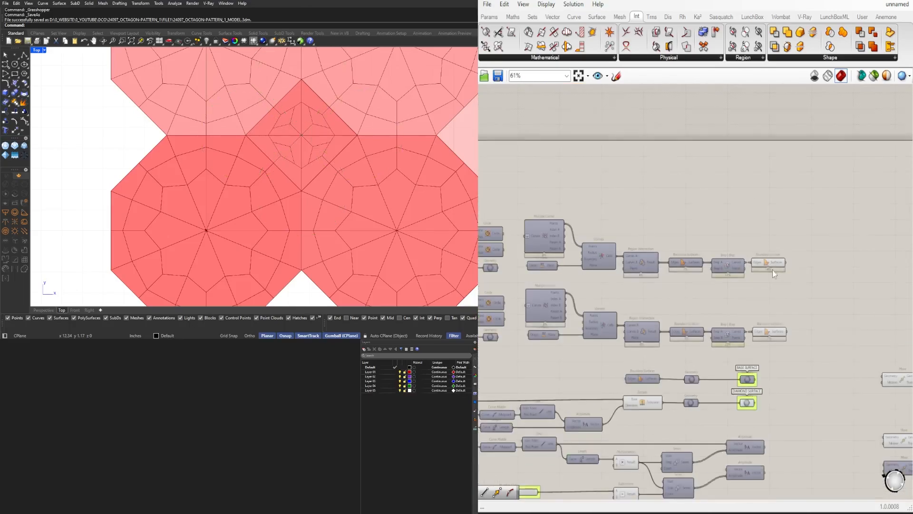
- Duplicate the pair of Move components that arrays the octagon pattern and place the copy directly below the original pair
click(772, 266)
right_drag(892, 320, 734, 304)
click(734, 304)
scroll(625, 284, down, 2)
scroll(771, 374, up, 2)
click(748, 326)
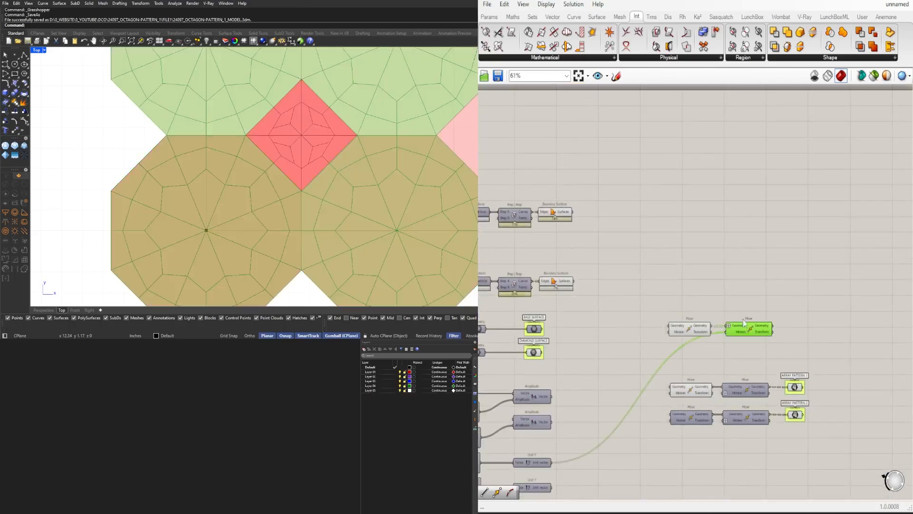
drag(780, 294, 702, 336)
drag(809, 286, 704, 344)
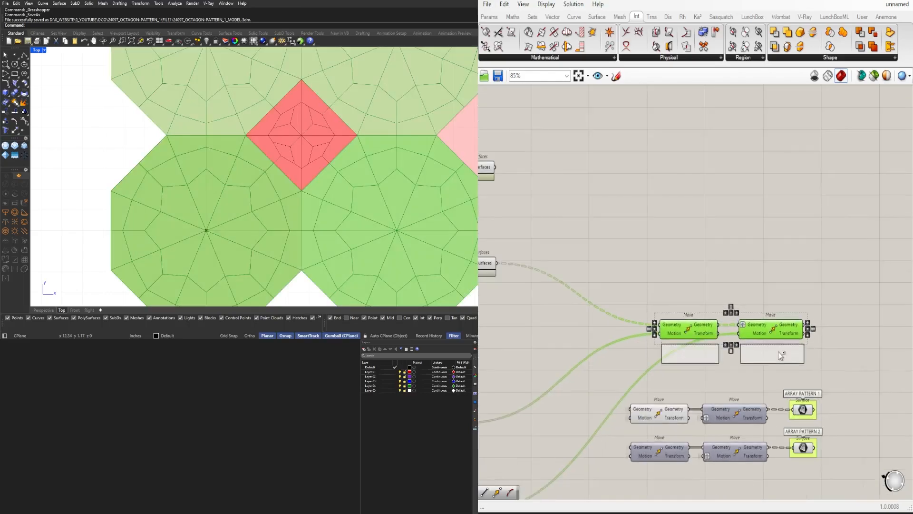
scroll(706, 294, up, 2)
scroll(705, 292, down, 1)
right_drag(810, 299, 726, 301)
click(632, 290)
right_drag(632, 292, 656, 291)
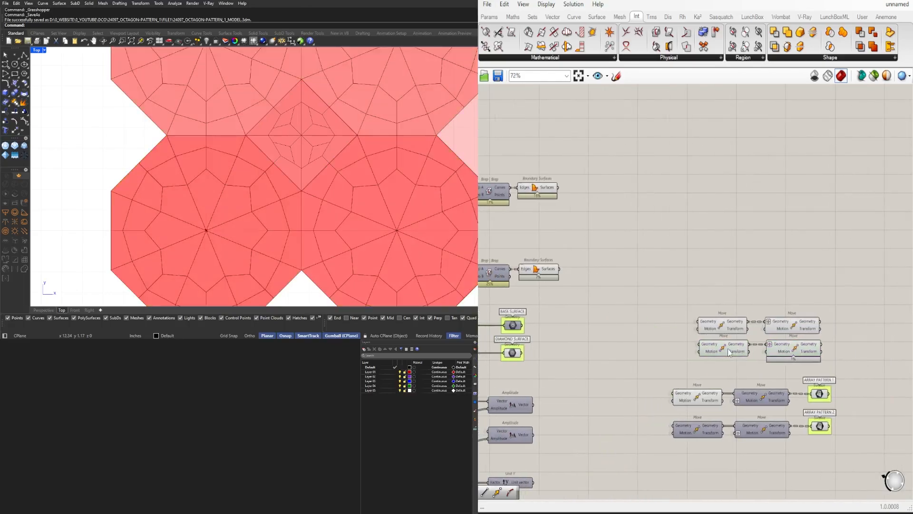
- Wire the diamond chain's final Boundary Surfaces to the Geometry input of the first copied Move component
click(729, 351)
right_drag(571, 196, 614, 195)
click(588, 186)
drag(601, 185, 742, 341)
click(685, 309)
scroll(339, 162, down, 12)
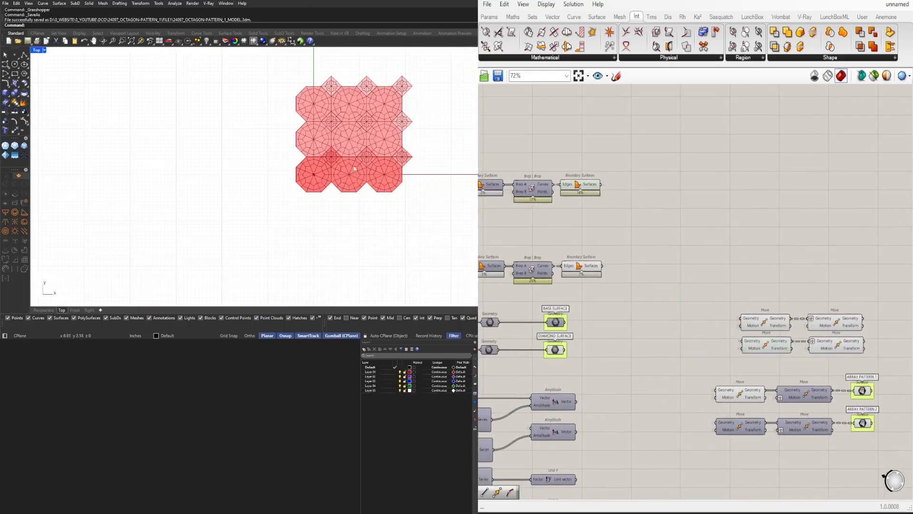
- Rewire the copied Moves' Motion inputs to the second Amplitude vector and the second Unit Y vector
scroll(734, 346, up, 1)
drag(889, 364, 754, 342)
right_drag(586, 413, 768, 304)
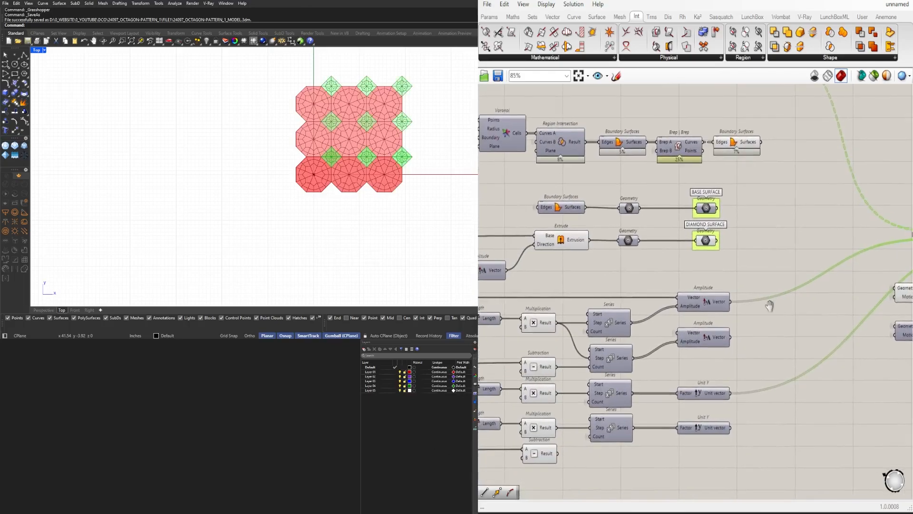
scroll(784, 335, down, 1)
right_drag(784, 336, 667, 338)
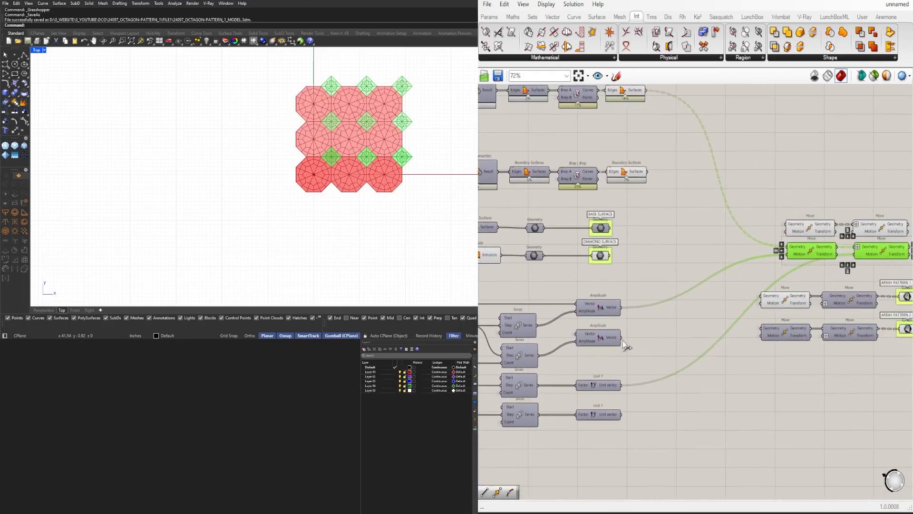
drag(622, 337, 789, 254)
drag(855, 256, 855, 254)
click(814, 187)
- Reposition the two upper pairs of Move components directly above the ARRAY PATTERN 1 and ARRAY PATTERN 2 rows
right_drag(815, 188, 611, 201)
scroll(610, 201, up, 3)
drag(793, 323, 584, 246)
drag(592, 267, 542, 293)
click(603, 242)
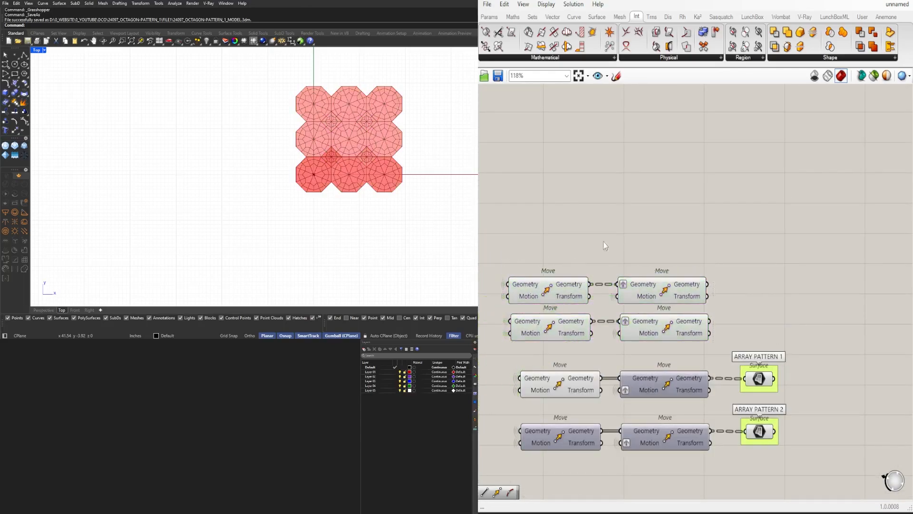
- Align the first Move components of all four rows into one vertical column
scroll(603, 241, down, 2)
right_drag(563, 279, 706, 243)
scroll(712, 224, up, 1)
drag(712, 223, 699, 394)
click(704, 388)
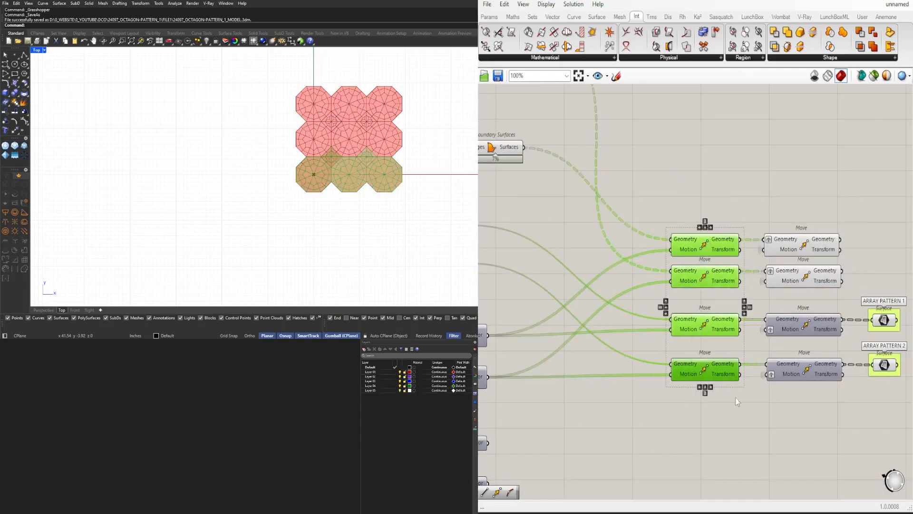
drag(780, 294, 727, 229)
click(728, 202)
- Turn off the preview of the upper two rows' first Move components and of both chains' final Boundary Surfaces
drag(720, 298, 666, 190)
middle_click(666, 189)
click(694, 158)
right_drag(633, 221, 749, 304)
drag(659, 264, 623, 119)
middle_click(683, 204)
click(711, 173)
click(756, 212)
right_drag(896, 330, 818, 315)
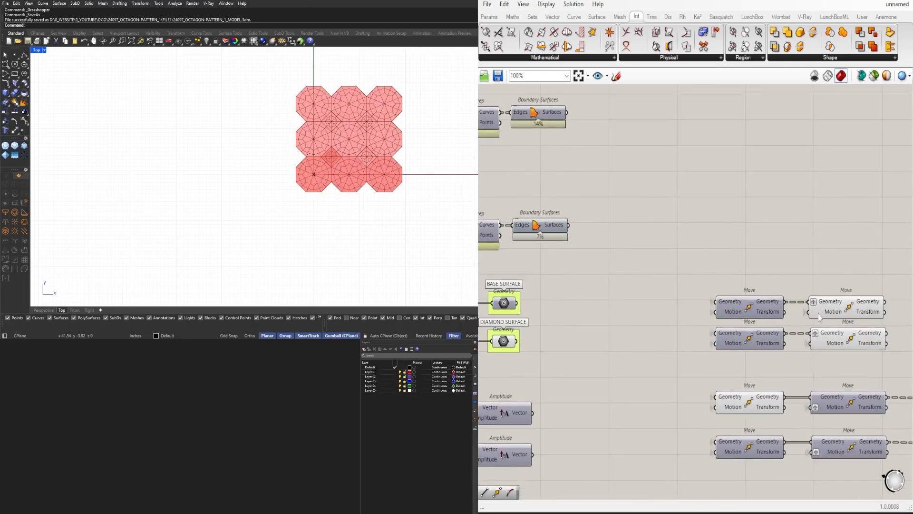
- Turn off the preview of the first Move component in the ARRAY PATTERN 1 row
drag(733, 421, 728, 370)
middle_click(748, 360)
click(776, 329)
click(784, 241)
- Turn off the preview of the Amplitude and Unit vectors, both ARRAY PATTERN rows and the DIAMOND SURFACE geometry together
scroll(827, 268, down, 3)
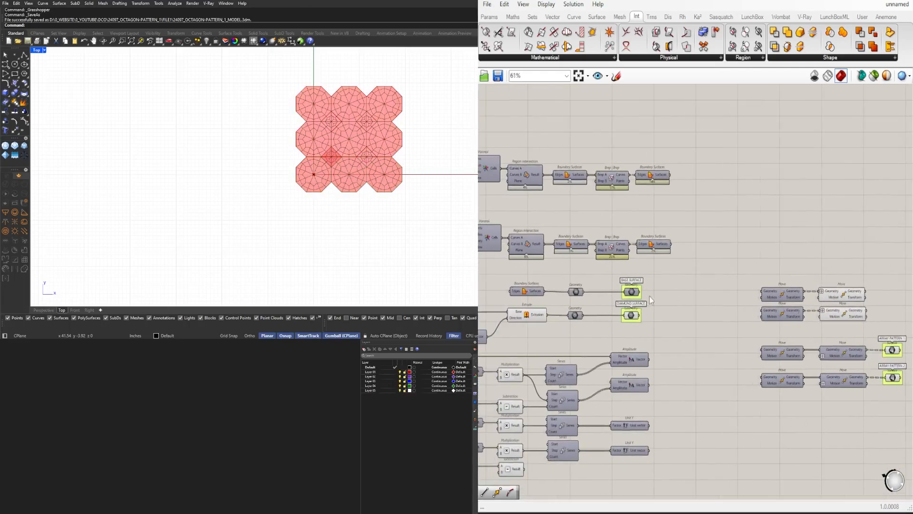
right_drag(835, 276, 759, 256)
drag(842, 428, 532, 327)
middle_click(567, 289)
click(596, 258)
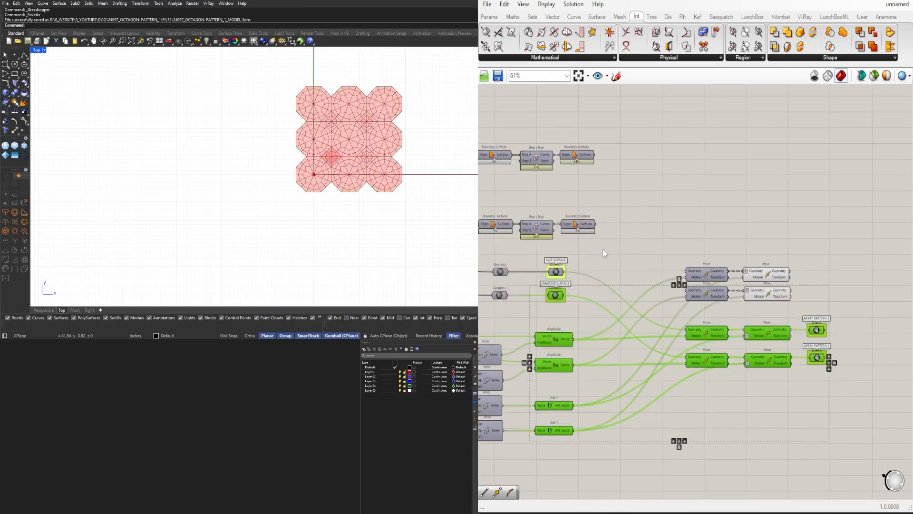
click(603, 249)
- Turn off the preview of the Extrude component that feeds DIAMOND SURFACE
right_drag(694, 326, 847, 318)
click(606, 283)
middle_click(606, 279)
click(634, 249)
click(641, 241)
right_drag(867, 222, 741, 217)
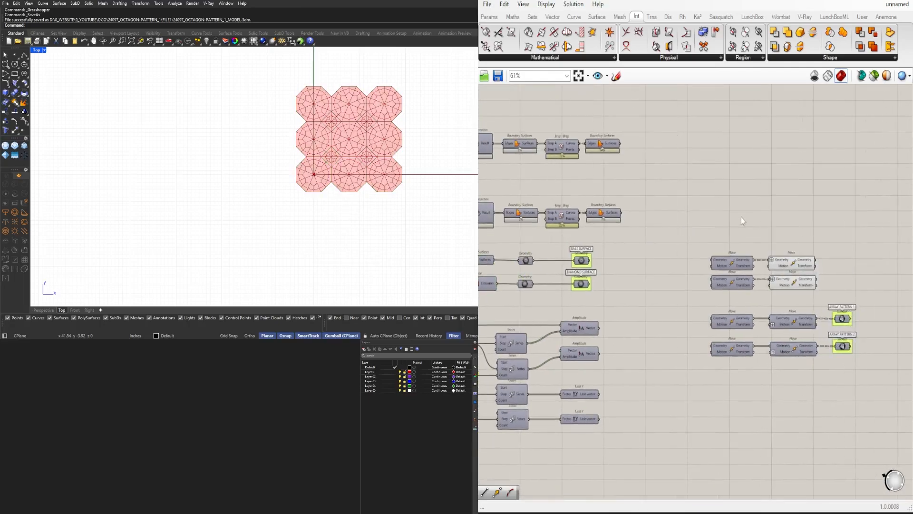
- Adjust the octagon Voronoi pattern's two circle radius sliders to 2.323 and 3.983
scroll(389, 134, up, 3)
double_click(37, 52)
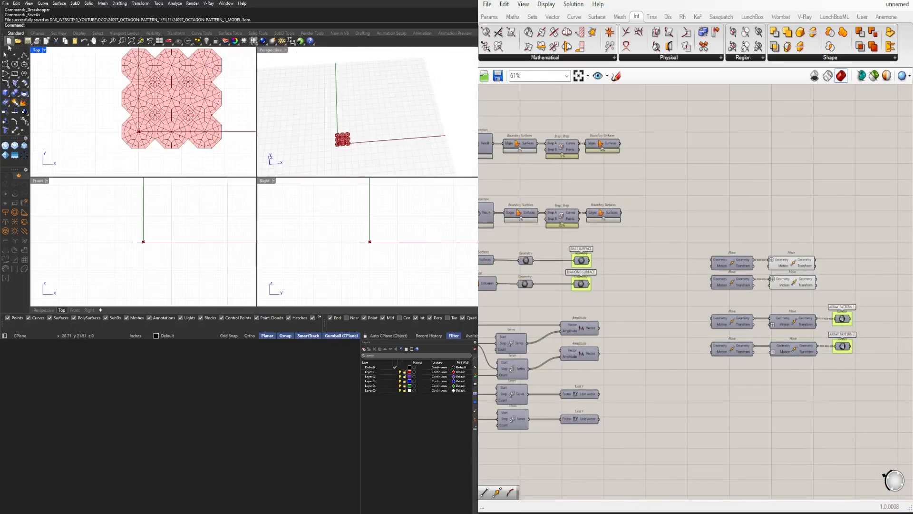
double_click(37, 51)
scroll(353, 108, up, 2)
right_drag(365, 119, 327, 131)
right_drag(518, 386, 750, 352)
scroll(750, 353, down, 3)
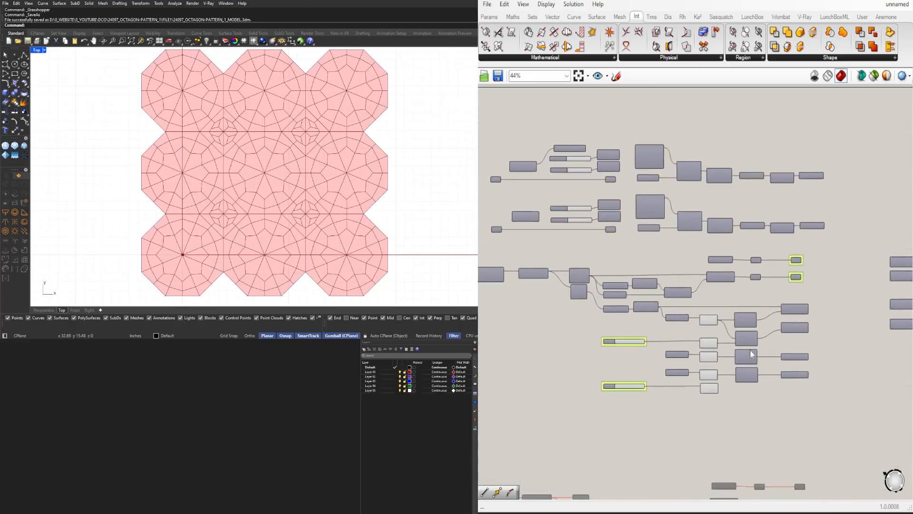
scroll(564, 216, up, 4)
scroll(643, 245, up, 8)
scroll(650, 238, up, 1)
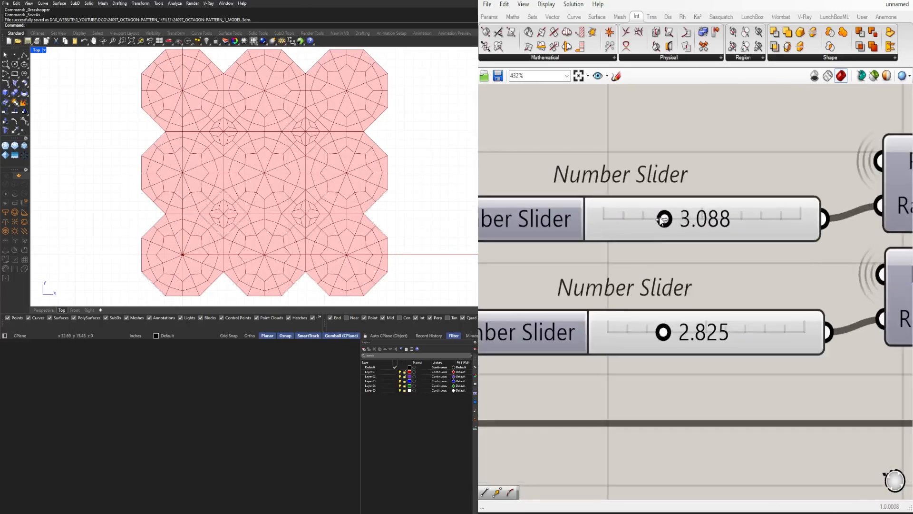
drag(655, 219, 677, 215)
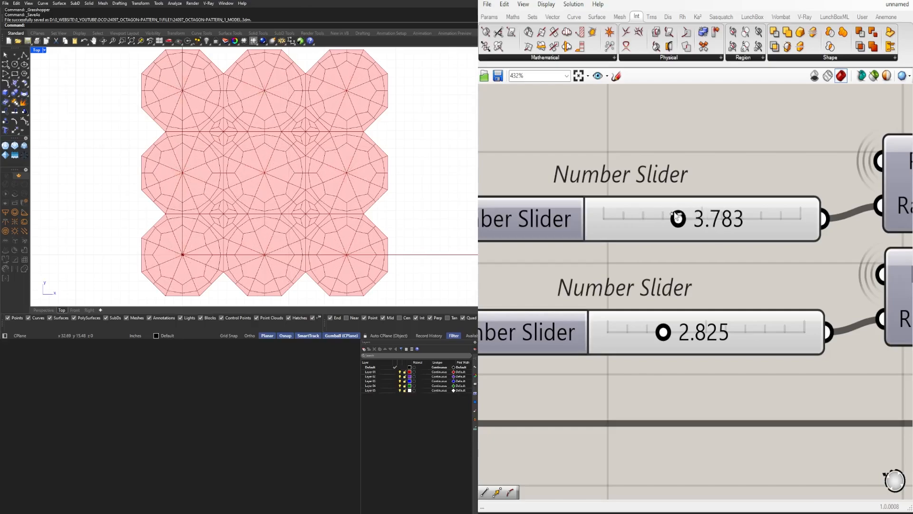
drag(681, 329, 655, 323)
drag(677, 219, 653, 223)
drag(644, 329, 689, 335)
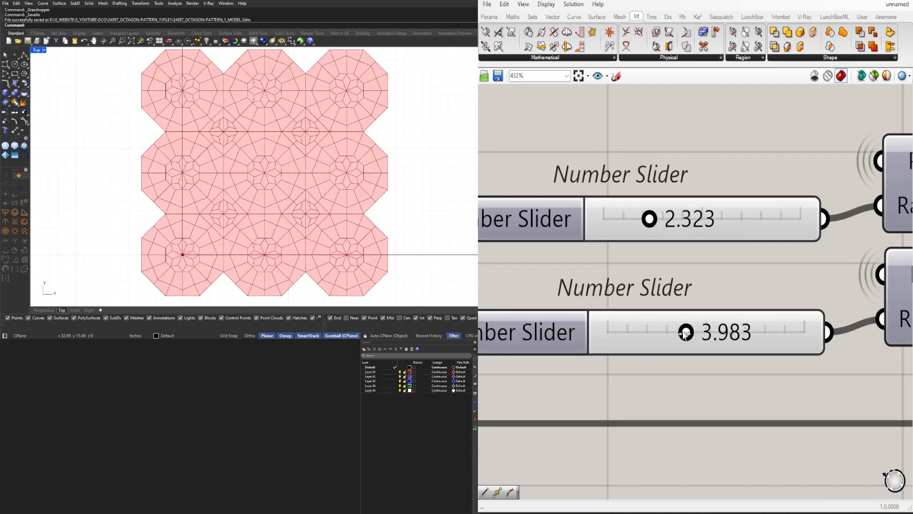
- Set the X ARRAY slider to 10
scroll(203, 177, down, 3)
scroll(631, 164, down, 5)
scroll(630, 165, down, 3)
scroll(726, 232, down, 2)
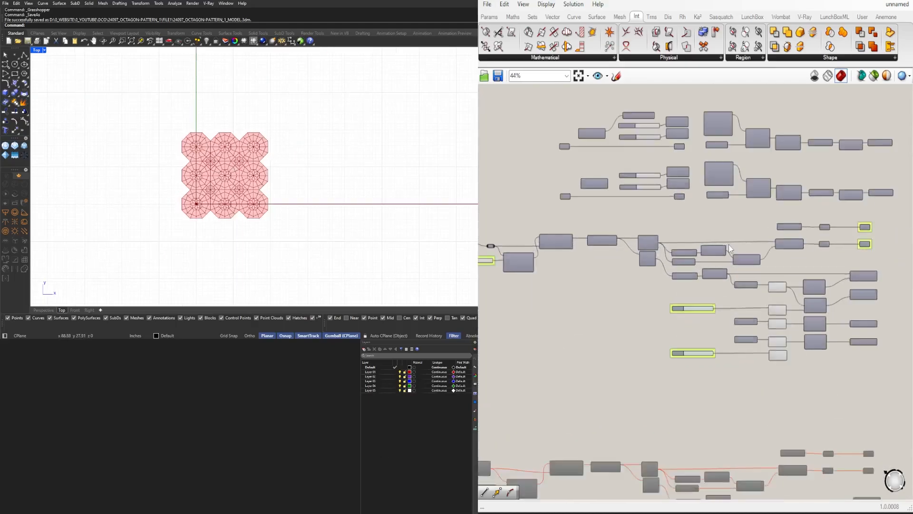
scroll(750, 209, up, 3)
right_drag(750, 212, 732, 194)
scroll(758, 353, down, 1)
scroll(635, 352, up, 4)
double_click(612, 347)
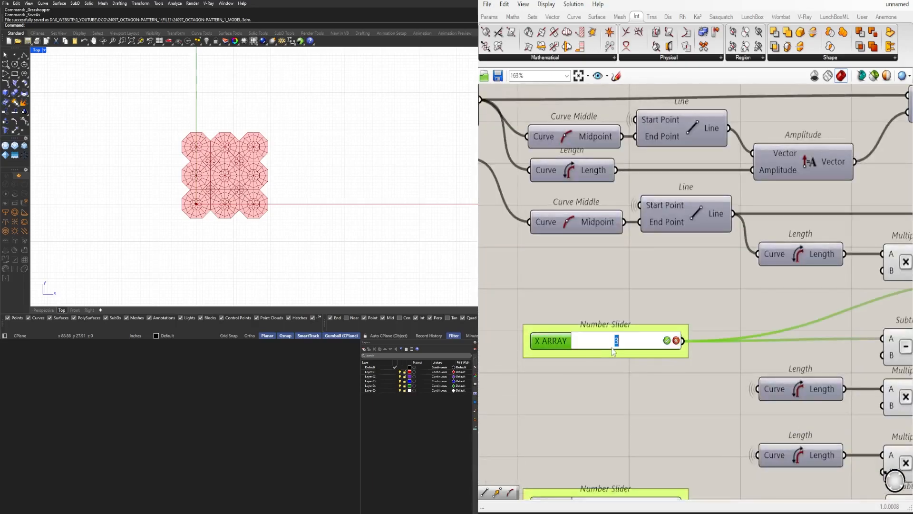
text(10)
key(Return)
- Set the Y ARRAY slider to 10
scroll(618, 362, down, 1)
right_drag(618, 363, 627, 227)
scroll(627, 346, up, 1)
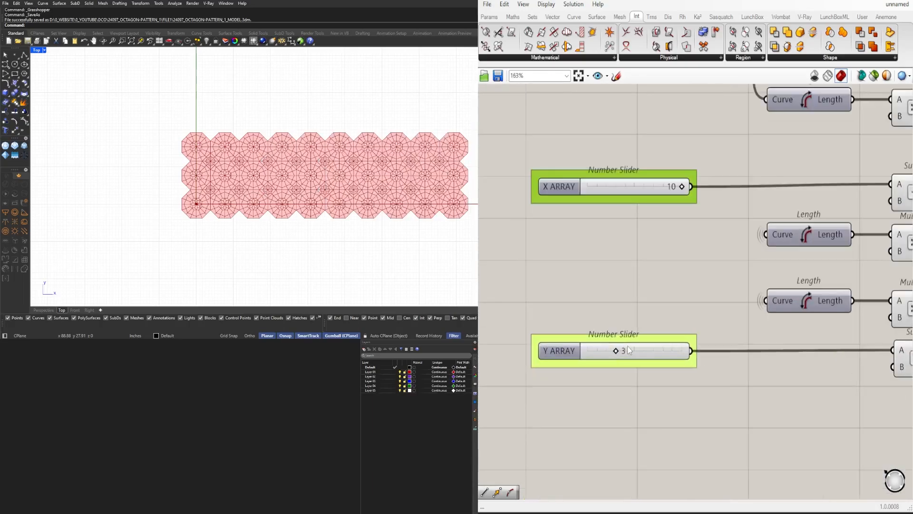
double_click(627, 347)
text(10)
key(Return)
- Set both the X ARRAY and Y ARRAY sliders to 8
scroll(319, 114, down, 4)
scroll(367, 86, up, 8)
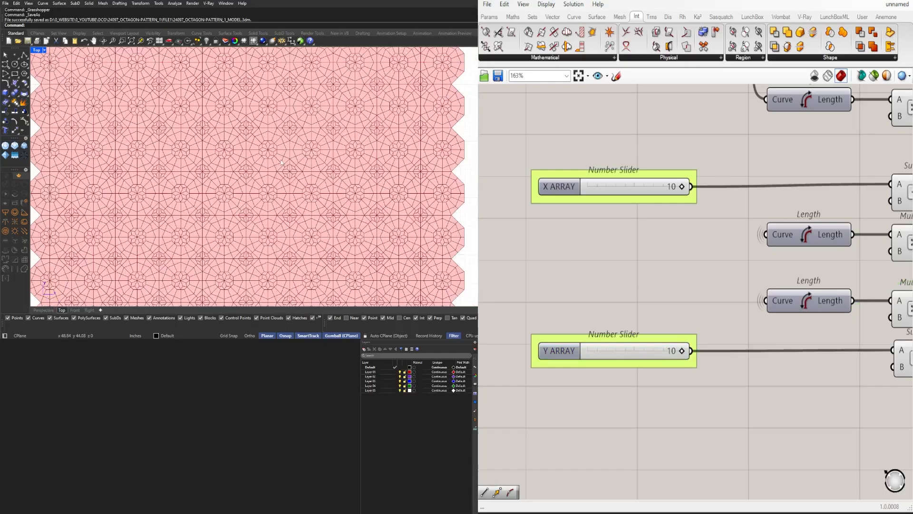
scroll(298, 153, down, 6)
scroll(285, 139, up, 3)
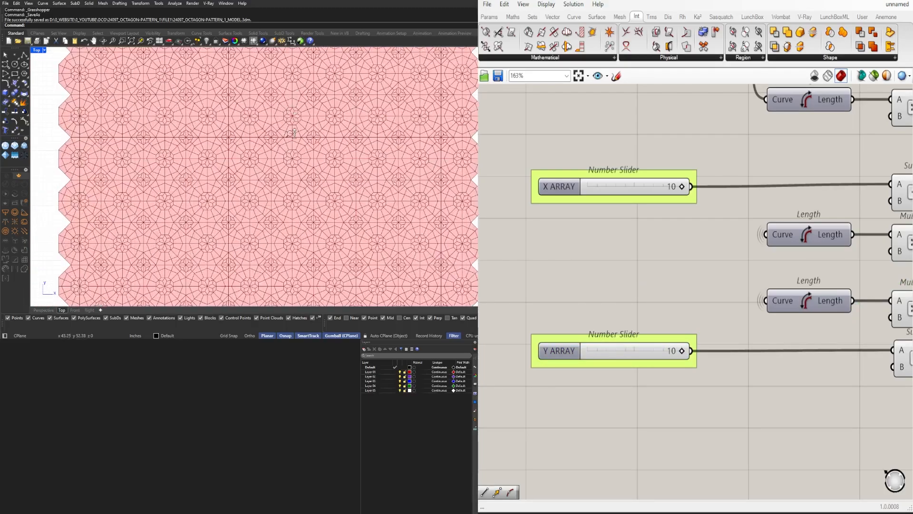
scroll(310, 154, down, 2)
double_click(660, 186)
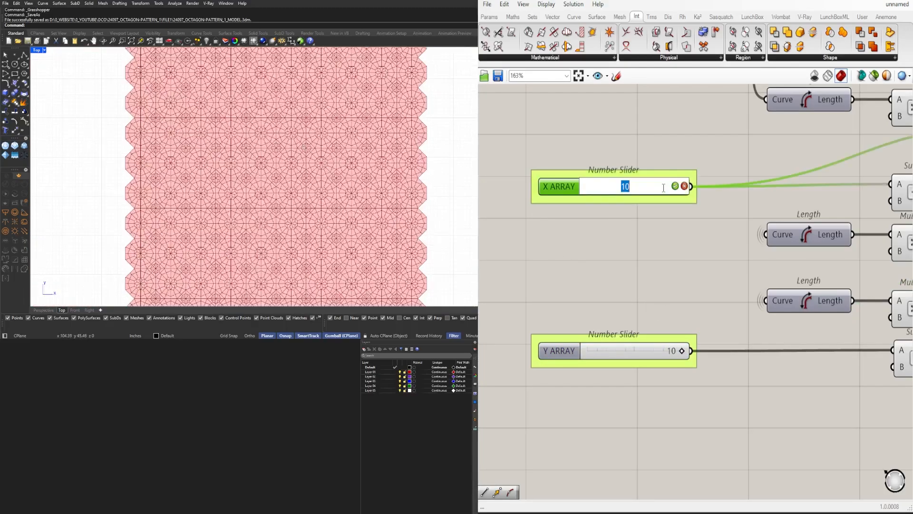
key(Return)
click(670, 354)
click(662, 294)
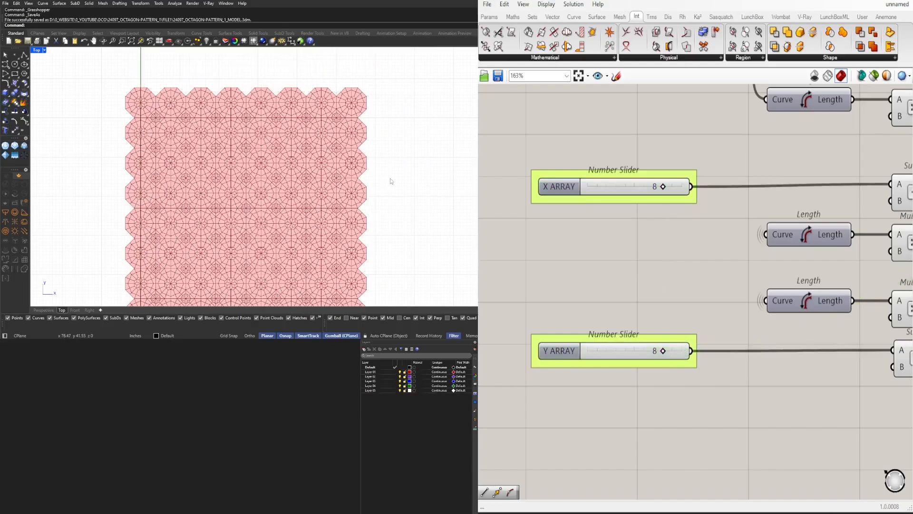
text(z)
key(Return)
text(e)
key(Return)
- Turn off the preview of the Multiplication and Subtraction components that feed the Series components
scroll(651, 261, down, 5)
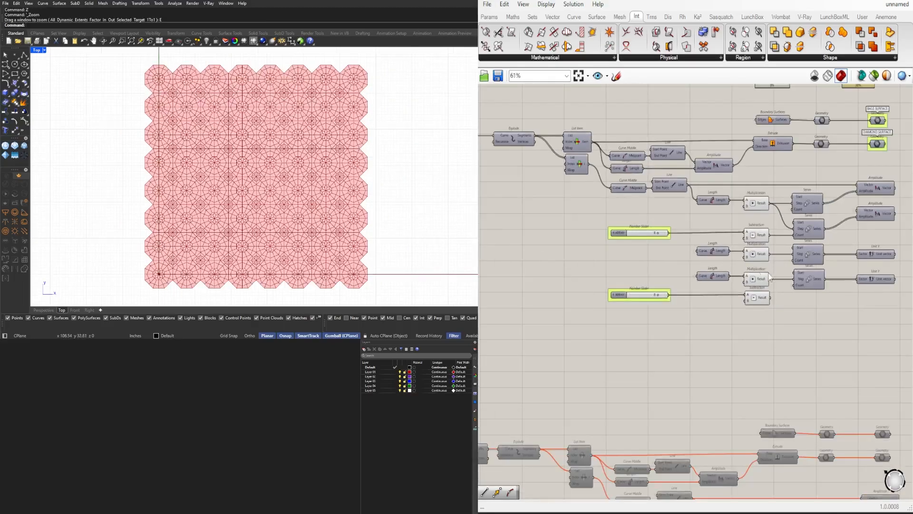
right_drag(666, 261, 586, 292)
drag(780, 385, 672, 208)
middle_click(693, 205)
click(676, 184)
click(778, 352)
- Rename the octagon pattern's two radius sliders CIRCLE 1 and CIRCLE 2 and place each in its own group
scroll(654, 166, up, 3)
right_drag(516, 107, 656, 240)
click(602, 242)
click(605, 194)
scroll(665, 211, down, 3)
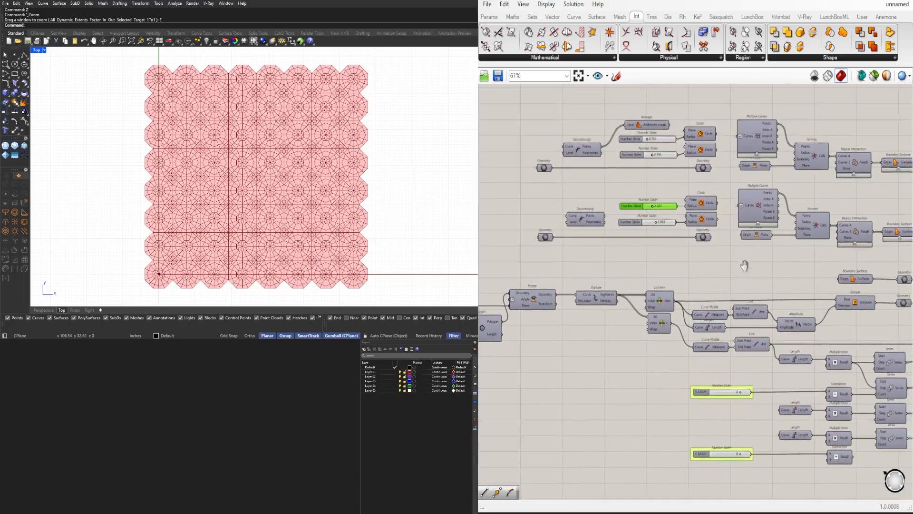
scroll(666, 171, up, 4)
right_click(603, 246)
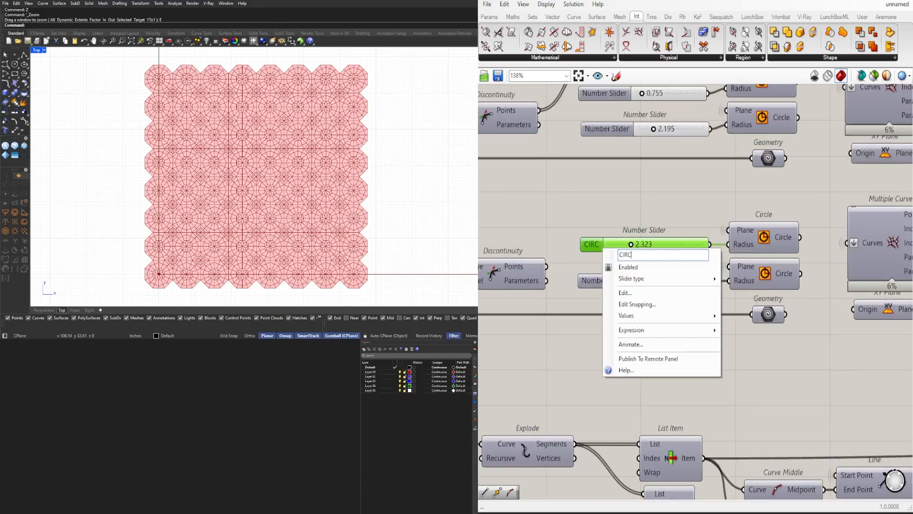
click(627, 197)
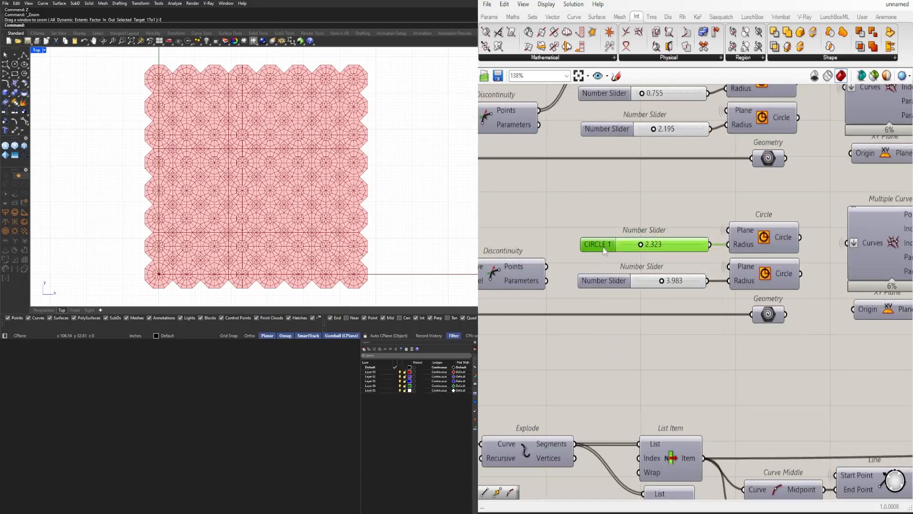
right_click(600, 284)
text(CIRCLE)
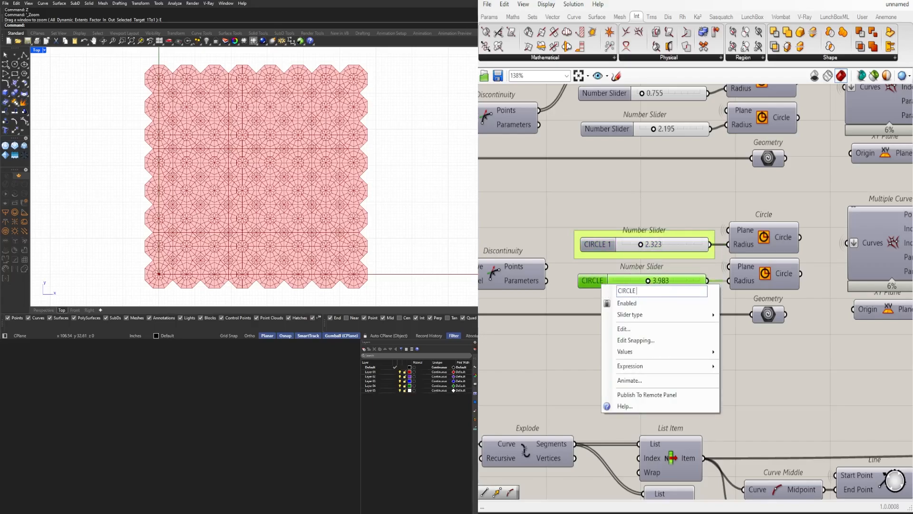
text( 2)
key(Return)
- Rename the diamond pattern's two radius sliders CIRCLE 1 and CIRCLE 2
right_drag(626, 170, 612, 256)
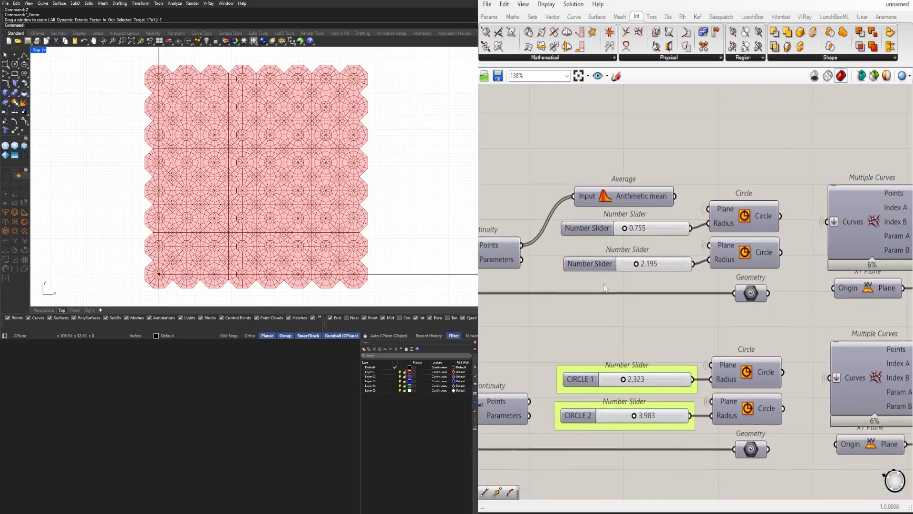
right_click(605, 230)
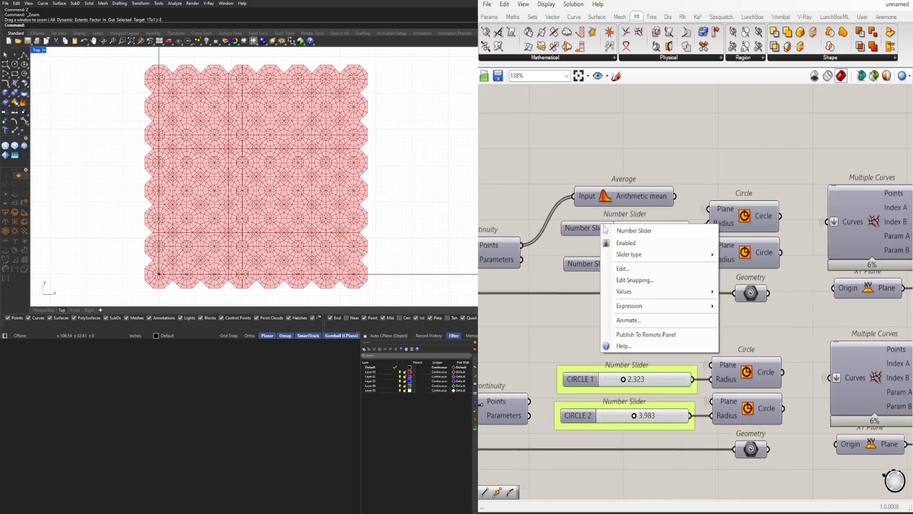
click(696, 176)
right_click(595, 267)
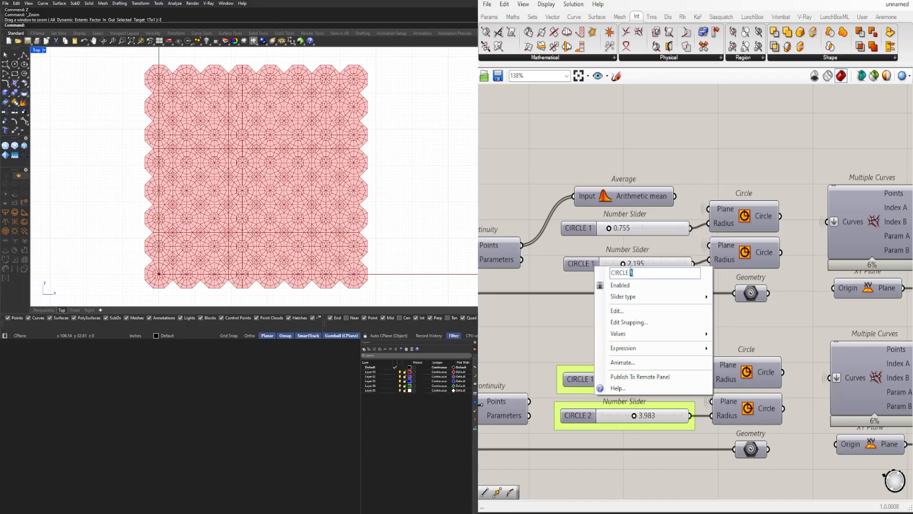
text(2)
key(Return)
- Align the diamond pattern's CIRCLE 1 and CIRCLE 2 sliders with their Circle inputs and group each one separately
drag(582, 265, 578, 262)
drag(579, 230, 579, 228)
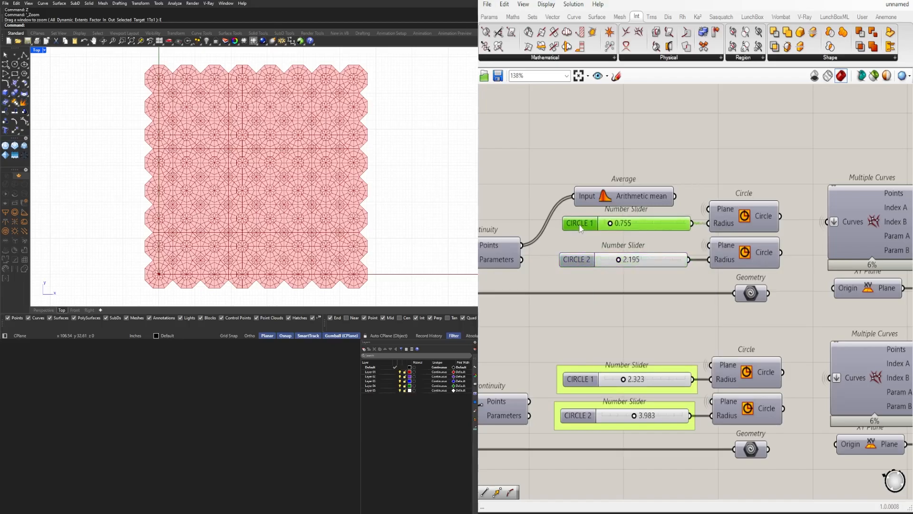
click(618, 218)
key(ctrl+g)
click(589, 230)
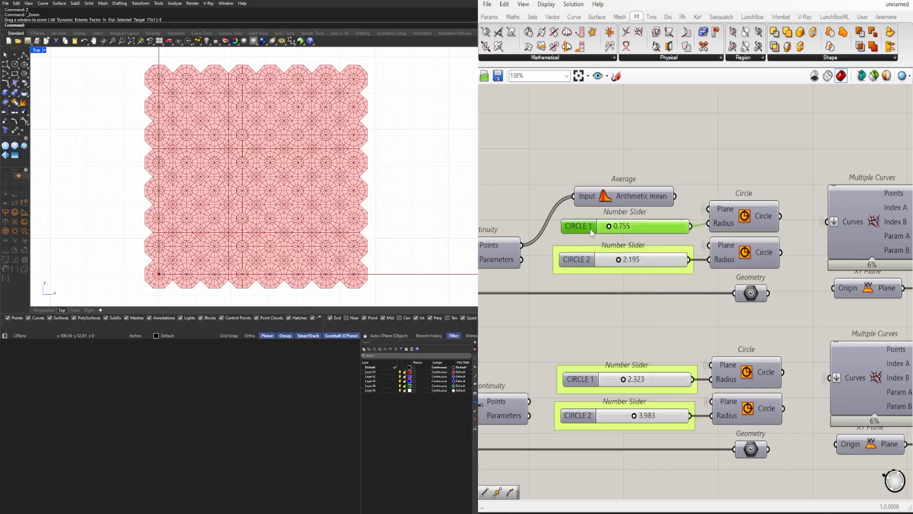
key(ctrl+g)
click(633, 301)
- Adjust the diamond pattern's CIRCLE 1 radius to 1.123 and CIRCLE 2 radius to 3.109
scroll(243, 175, up, 6)
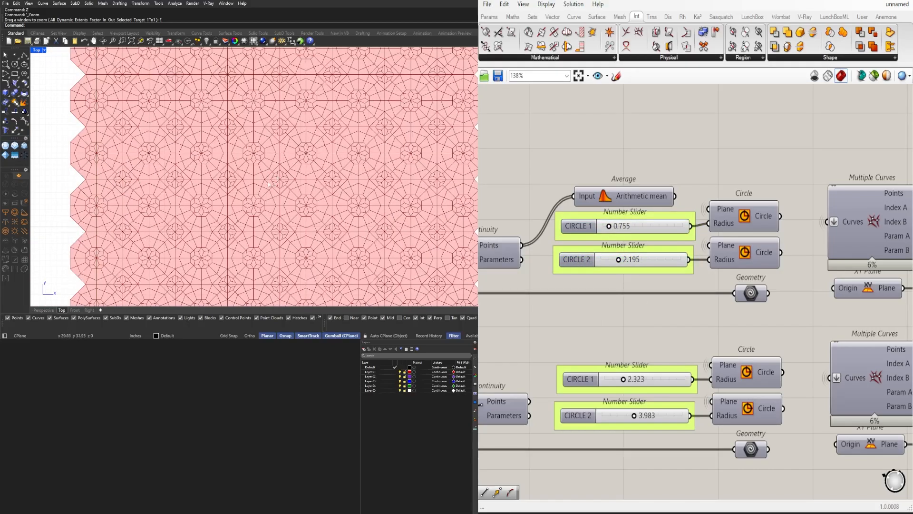
scroll(604, 225, up, 5)
drag(606, 225, 602, 225)
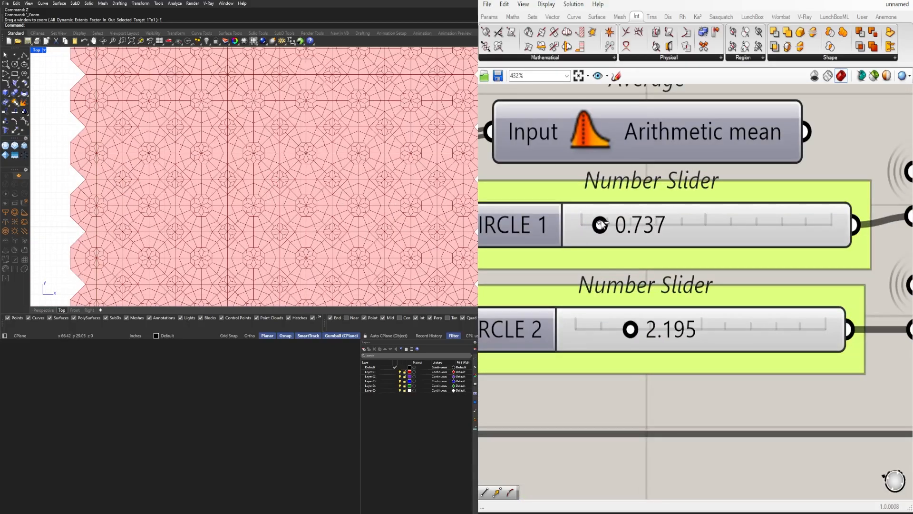
scroll(637, 339, up, 4)
drag(629, 321, 683, 319)
scroll(621, 293, down, 2)
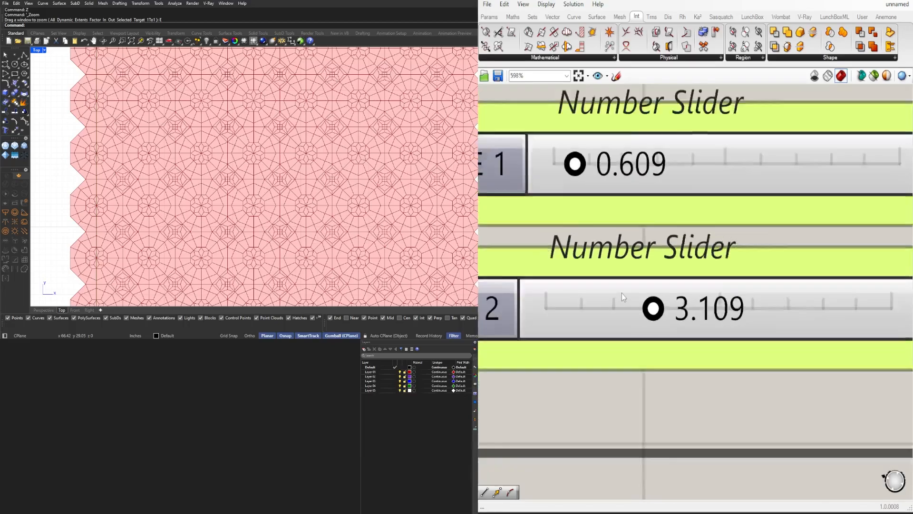
scroll(621, 293, up, 1)
drag(584, 223, 614, 228)
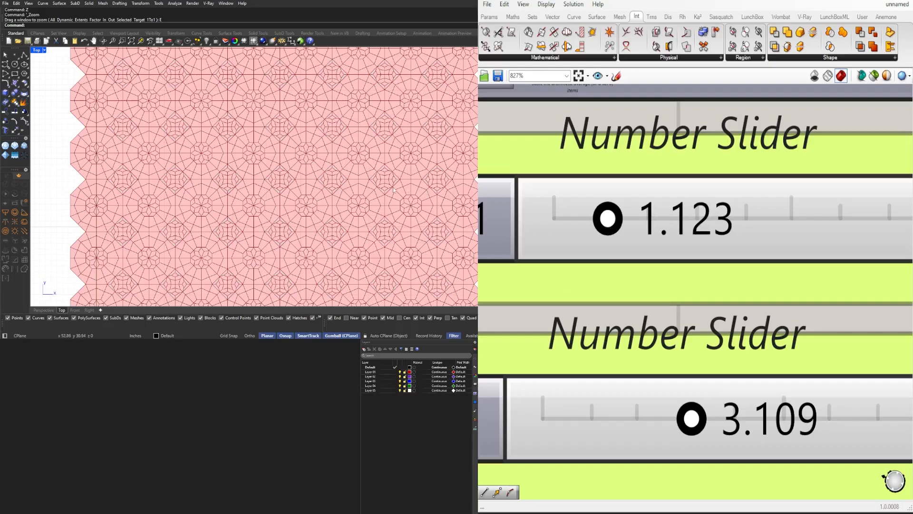
- Insert a Point parameter between Construct Point and the Relay, wired to both
scroll(238, 184, down, 6)
scroll(645, 327, down, 10)
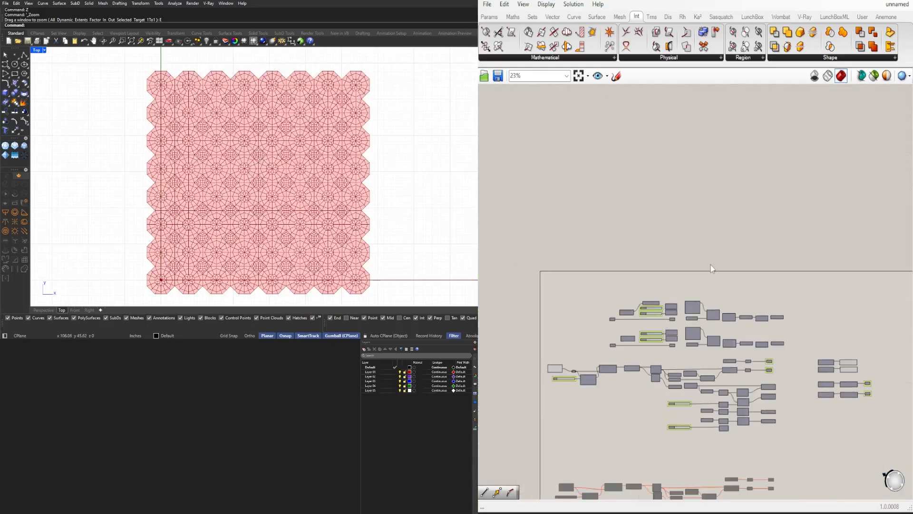
scroll(606, 266, up, 4)
click(606, 266)
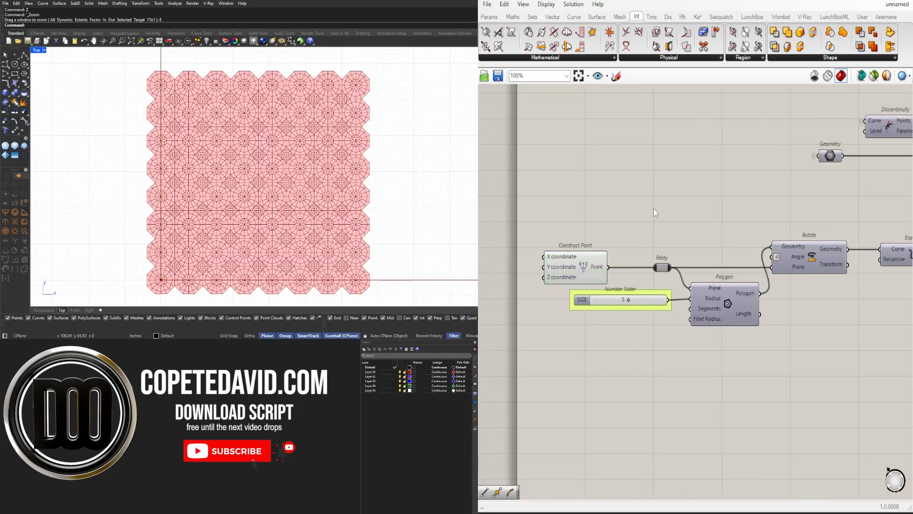
scroll(657, 209, down, 5)
scroll(543, 261, up, 3)
click(576, 221)
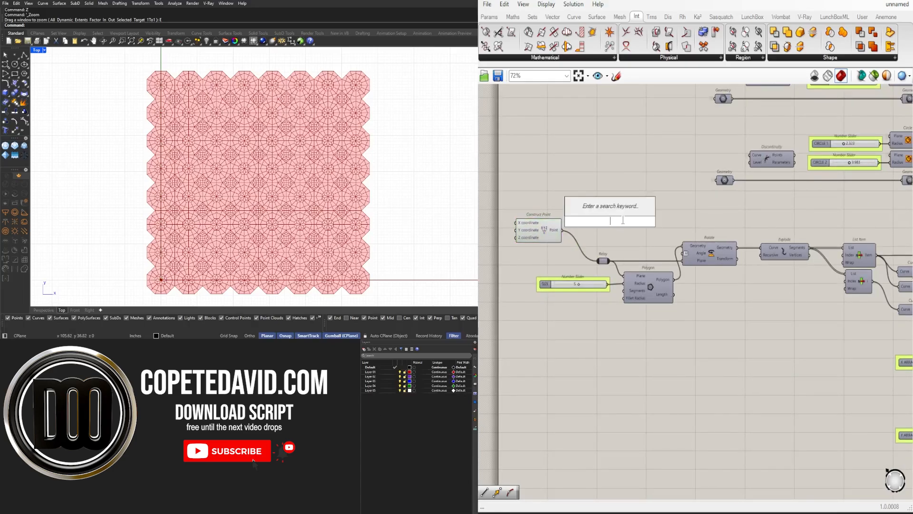
text(POINT)
click(590, 207)
scroll(555, 228, up, 2)
drag(566, 231, 590, 233)
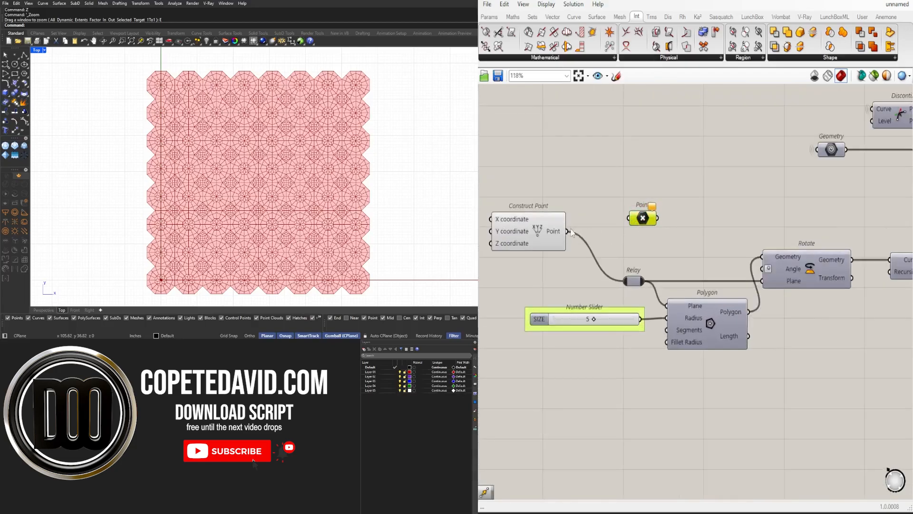
drag(641, 218, 596, 232)
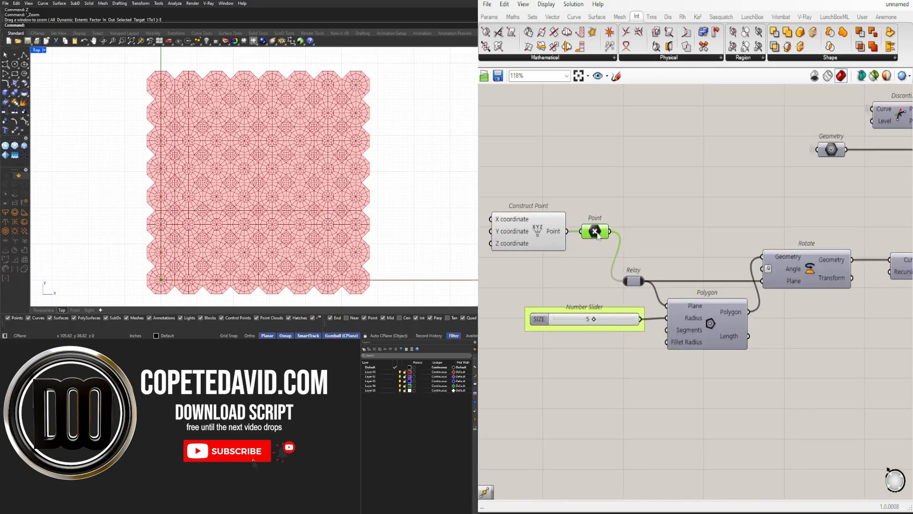
- Move Construct Point and the Point parameter down into line with the Relay
drag(609, 264, 532, 228)
right_drag(532, 228, 615, 232)
drag(614, 232, 608, 279)
click(652, 258)
click(623, 326)
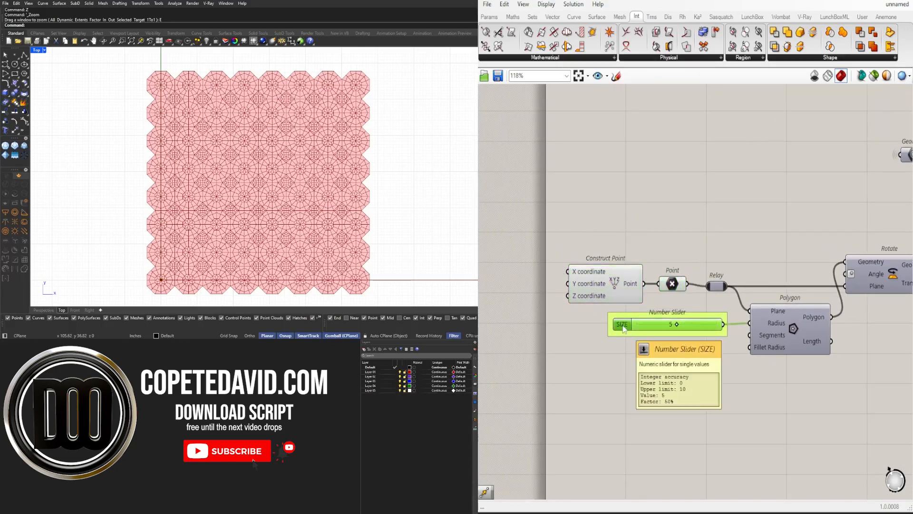
- Shift Construct Point and the Point parameter slightly away from the Relay to space the row evenly
scroll(665, 256, up, 3)
click(678, 303)
click(564, 301)
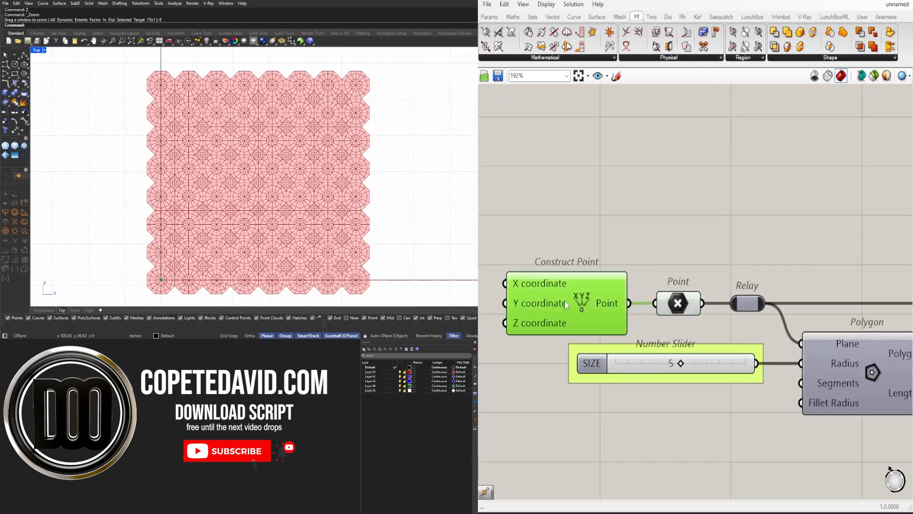
drag(666, 252, 594, 313)
click(586, 254)
drag(594, 314, 579, 286)
click(528, 255)
scroll(241, 196, up, 2)
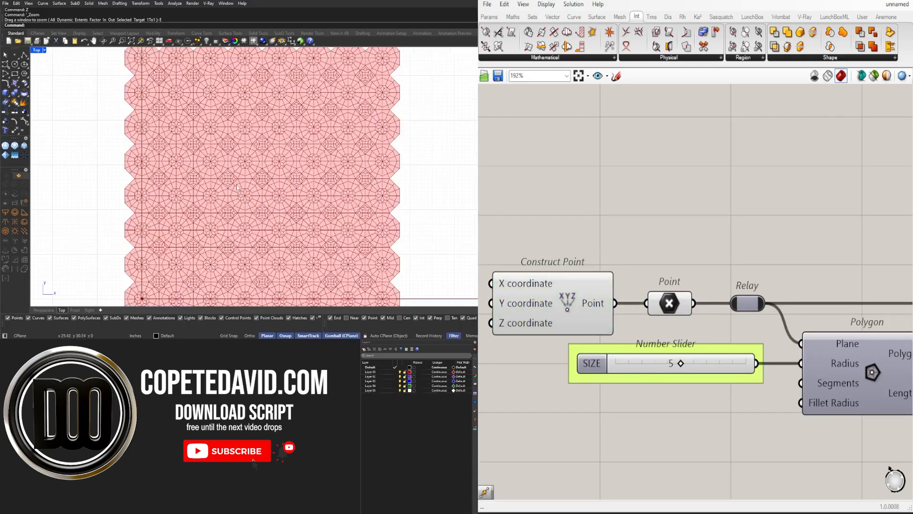
scroll(237, 187, up, 5)
scroll(213, 138, down, 5)
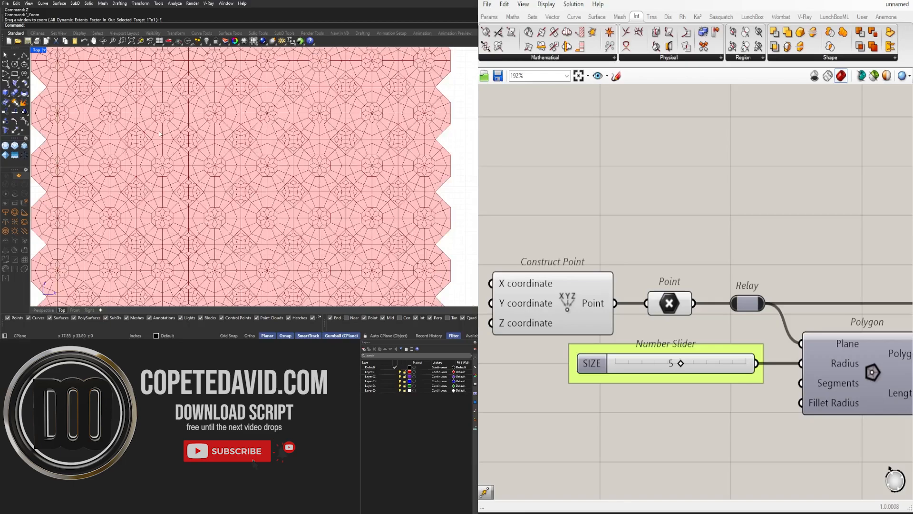